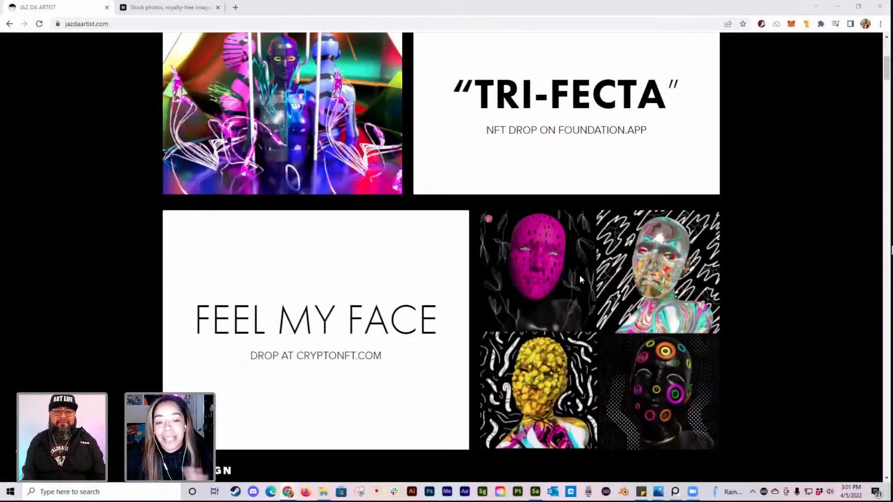
# Step: Look through the face artwork, 3D design and digital illustrative poster sections of the jazdaartist.com portfolio
pyautogui.scroll(-2, 579, 276)
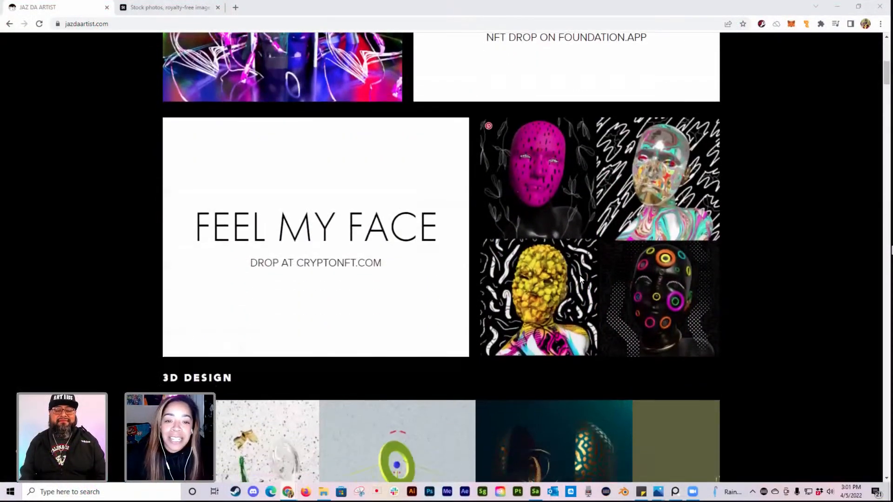
pyautogui.scroll(-3, 579, 277)
pyautogui.scroll(-3, 579, 277)
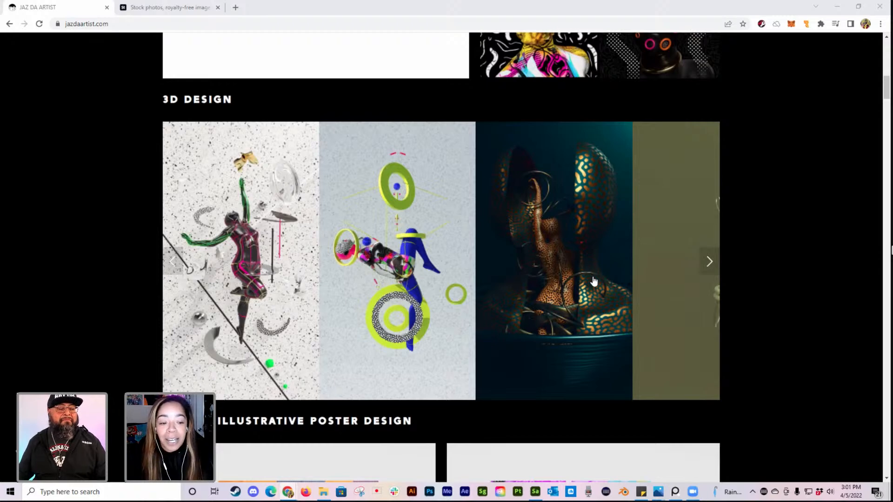
pyautogui.scroll(-2, 594, 282)
pyautogui.scroll(-1, 594, 282)
pyautogui.scroll(-1, 594, 281)
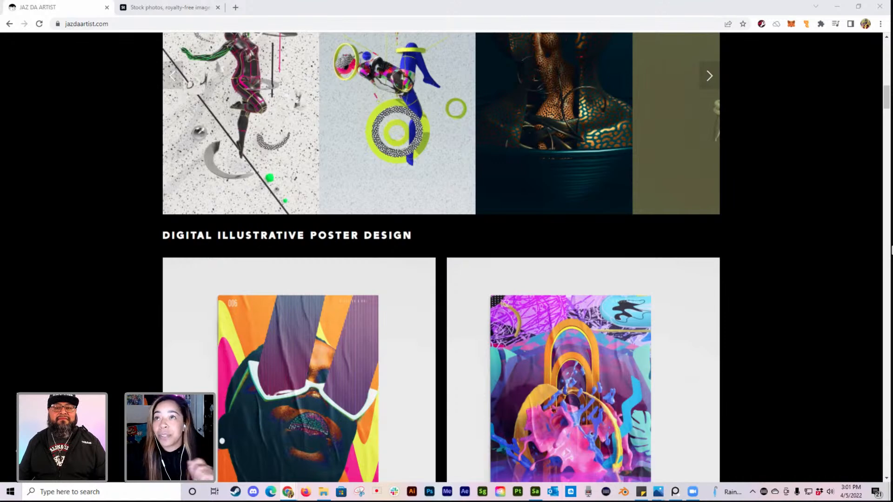
# Step: View the Adobe Live Day - 1.png artwork in Photos, put it away and bring up the Adobe Stock page in the browser
pyautogui.click(656, 492)
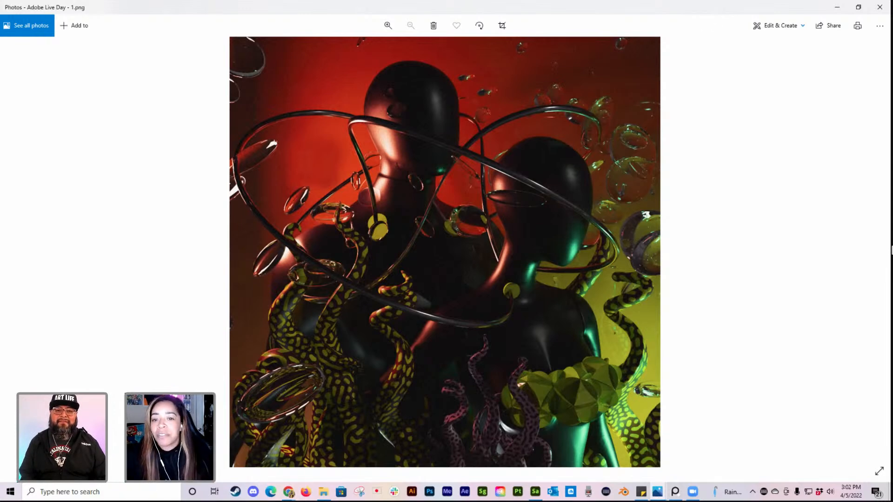
pyautogui.click(837, 7)
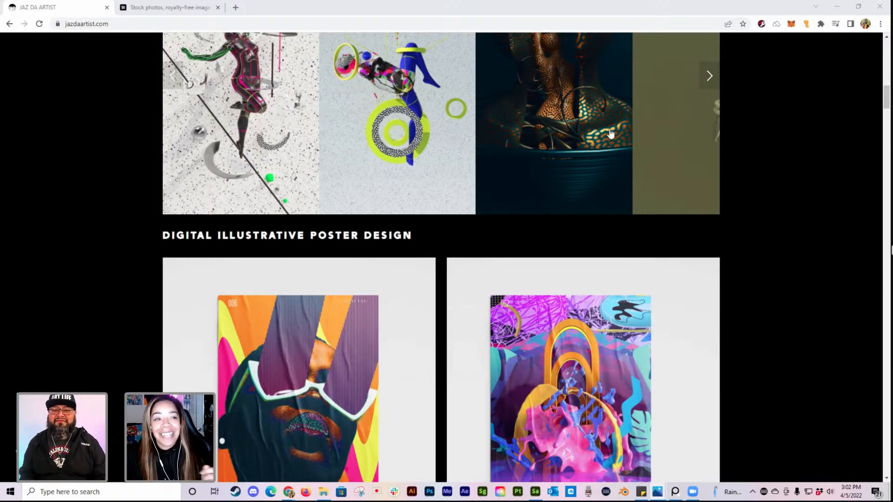
pyautogui.click(188, 9)
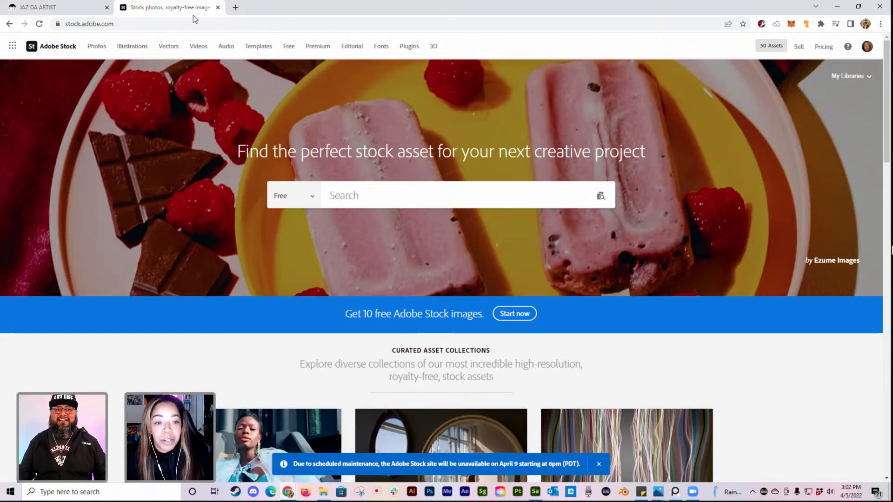
pyautogui.click(311, 199)
pyautogui.click(297, 260)
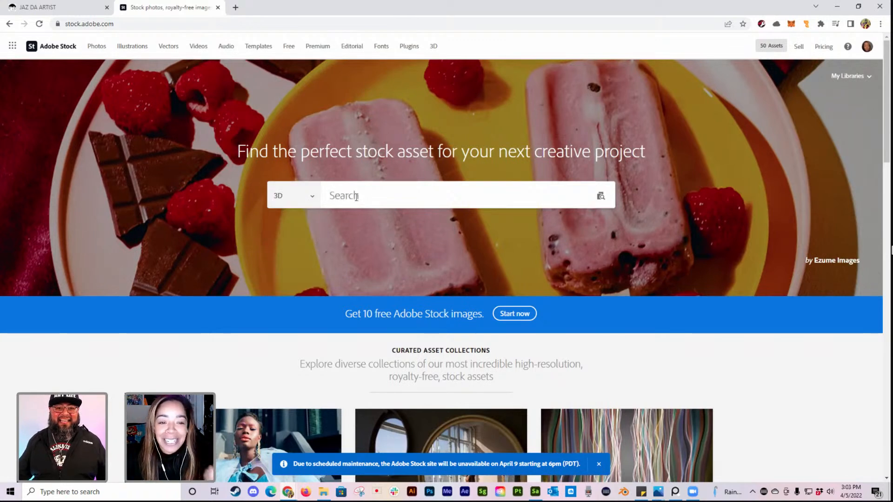
pyautogui.click(364, 197)
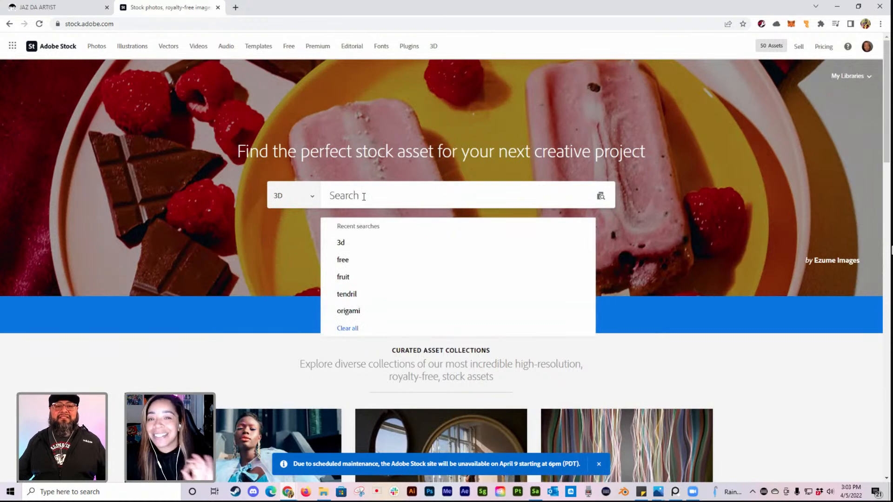
pyautogui.click(311, 198)
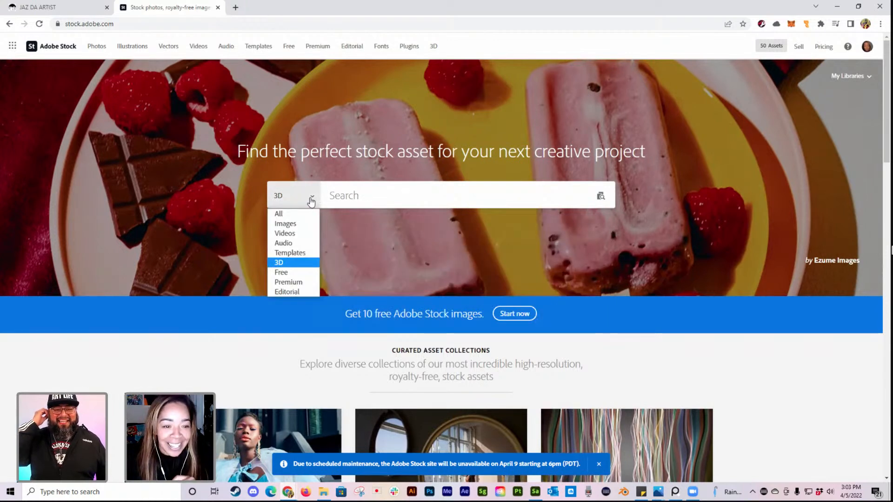
pyautogui.click(300, 273)
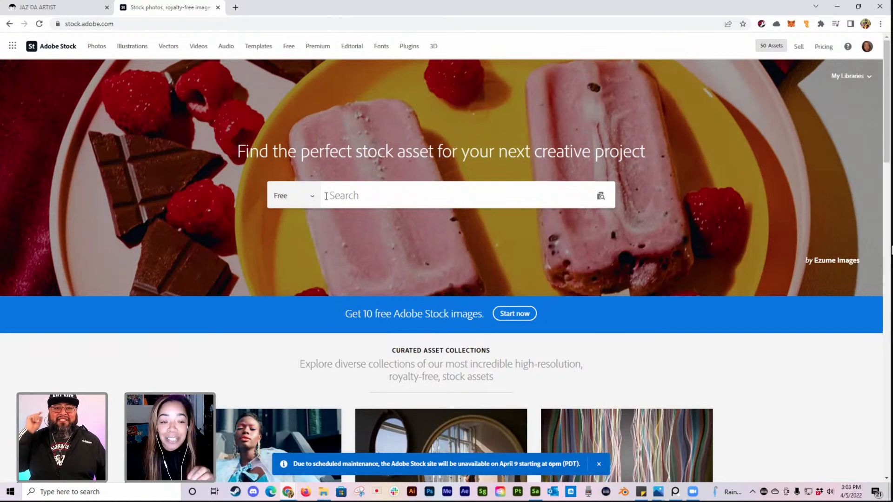
# Step: Search Adobe Stock's free collection for "3d" and limit the results to the 3D asset type
pyautogui.click(347, 197)
pyautogui.write('3d')
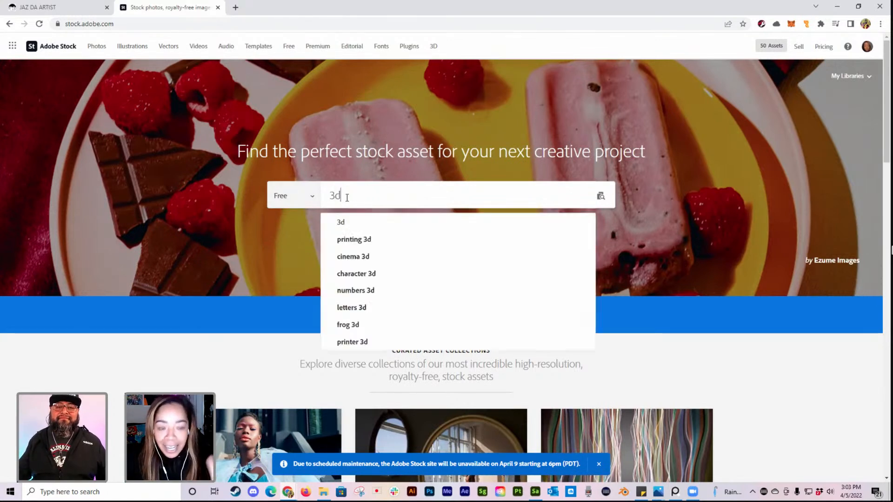
pyautogui.click(358, 223)
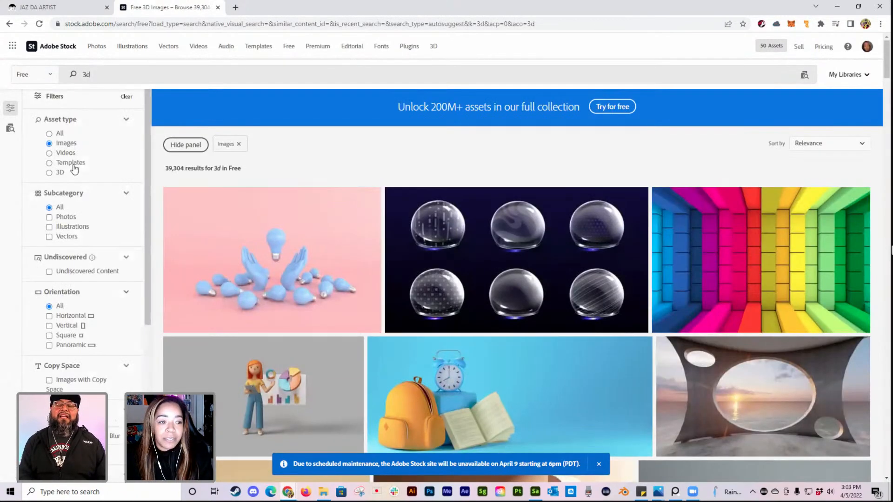
pyautogui.click(51, 173)
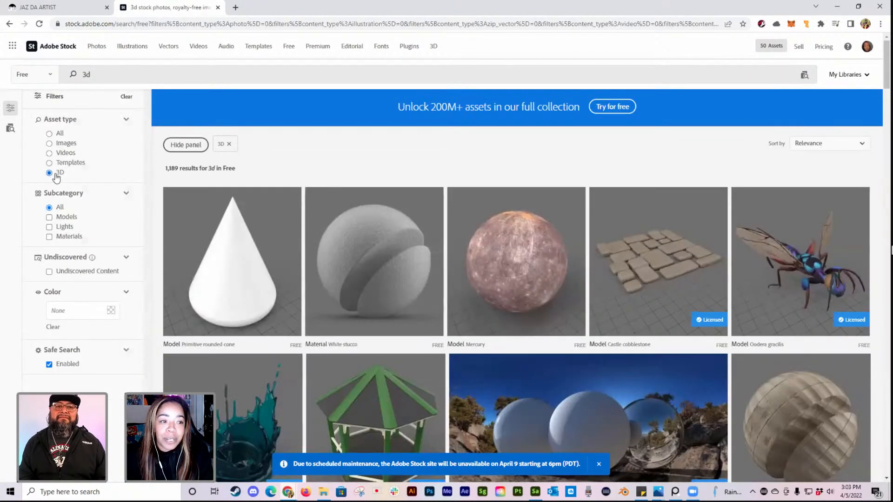
# Step: Browse the free 3D results to examine the available models, materials and lights
pyautogui.scroll(-1, 325, 183)
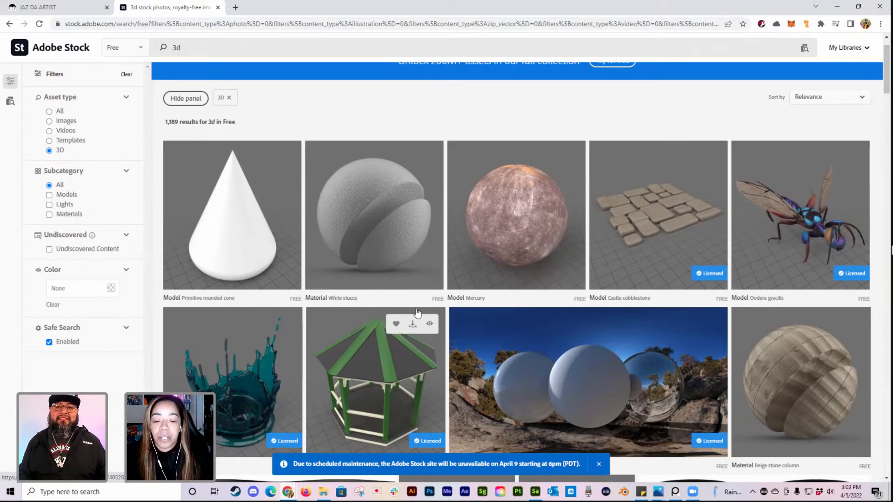
pyautogui.scroll(-2, 373, 293)
pyautogui.scroll(-1, 373, 294)
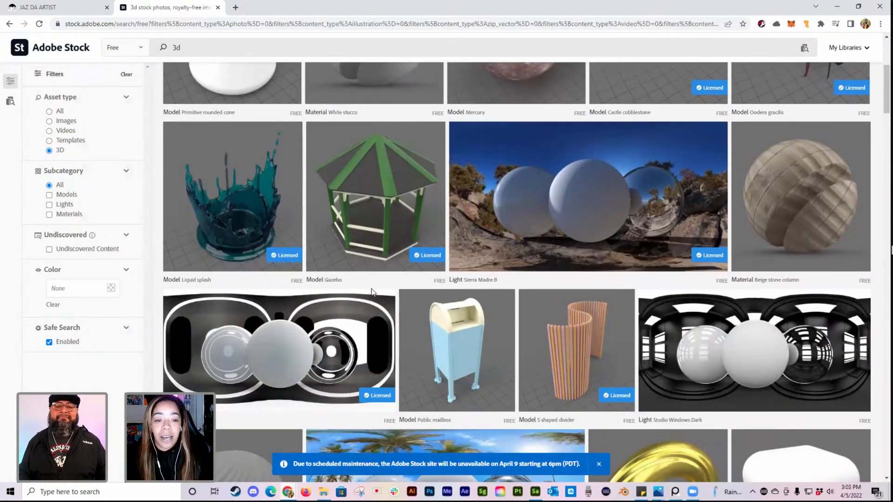
pyautogui.scroll(1, 372, 293)
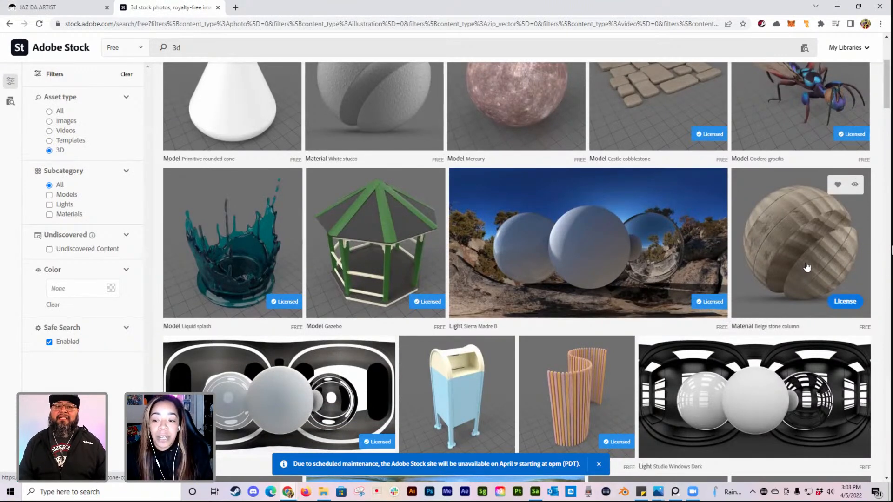
pyautogui.scroll(-1, 798, 263)
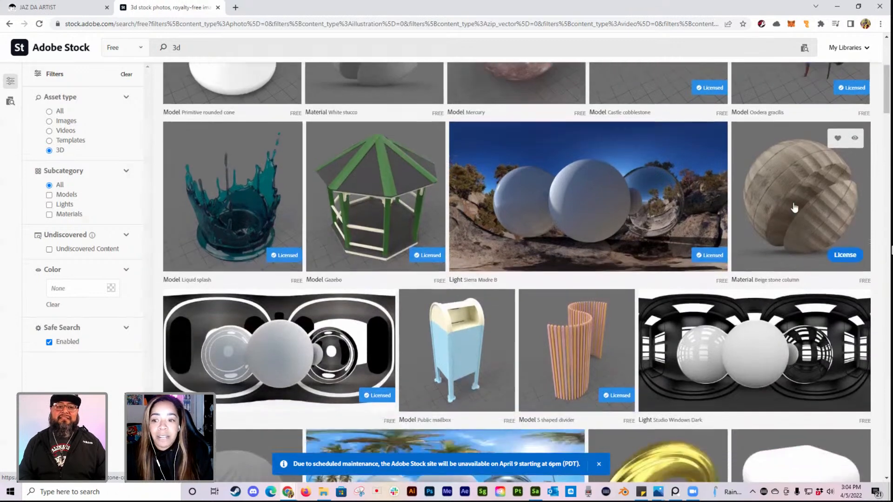
pyautogui.scroll(-2, 794, 210)
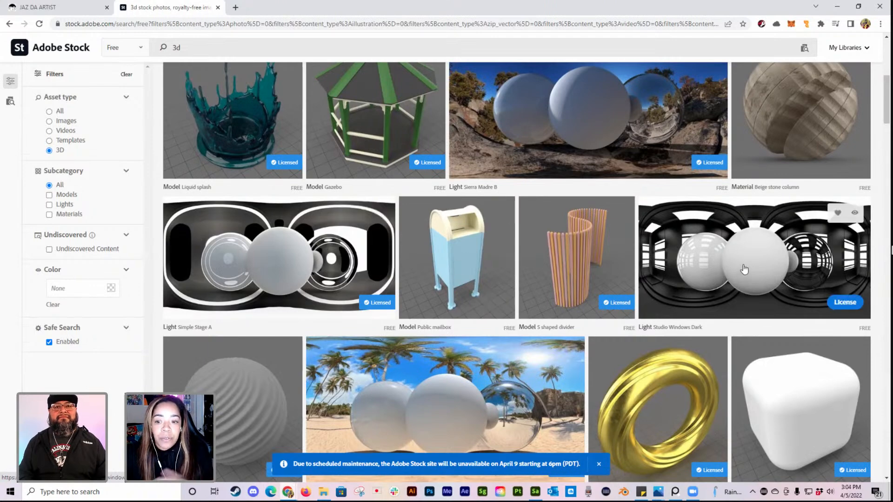
pyautogui.scroll(-3, 682, 296)
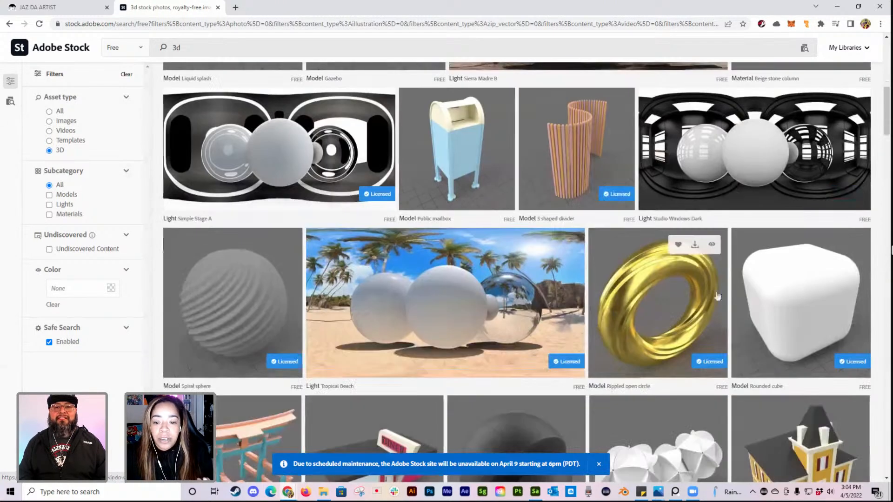
pyautogui.scroll(-5, 500, 255)
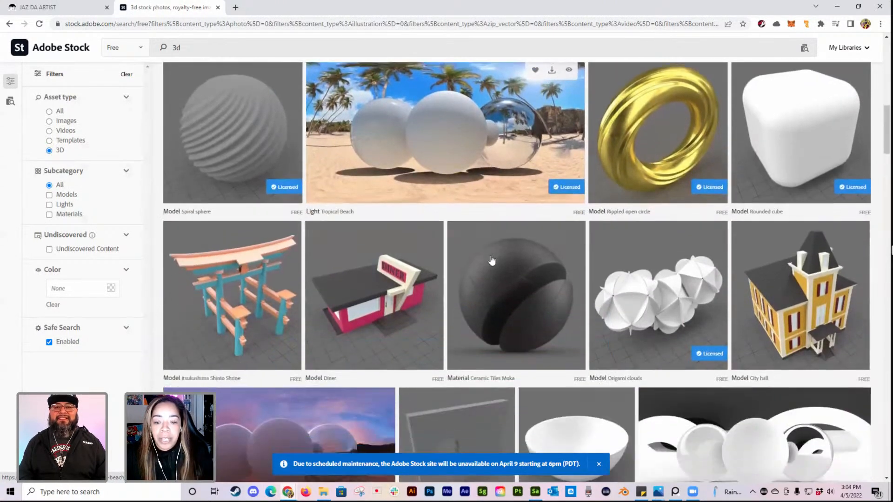
pyautogui.scroll(-2, 490, 254)
pyautogui.scroll(-1, 489, 256)
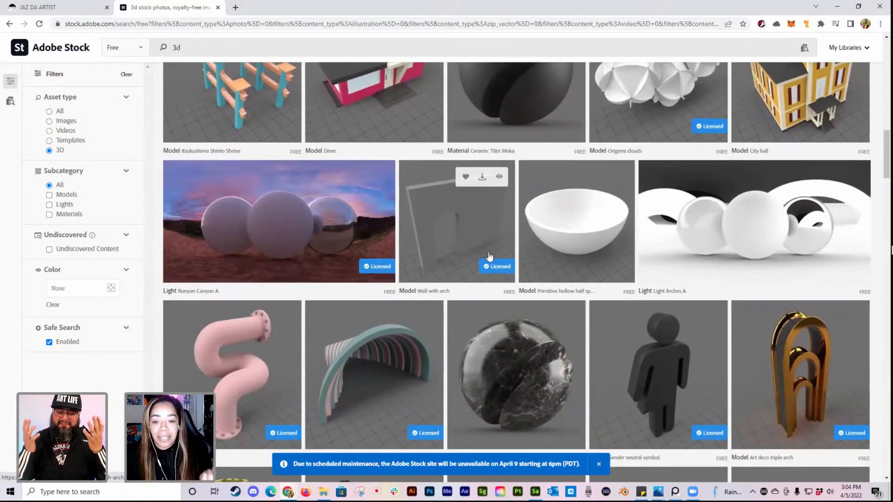
pyautogui.scroll(-5, 489, 254)
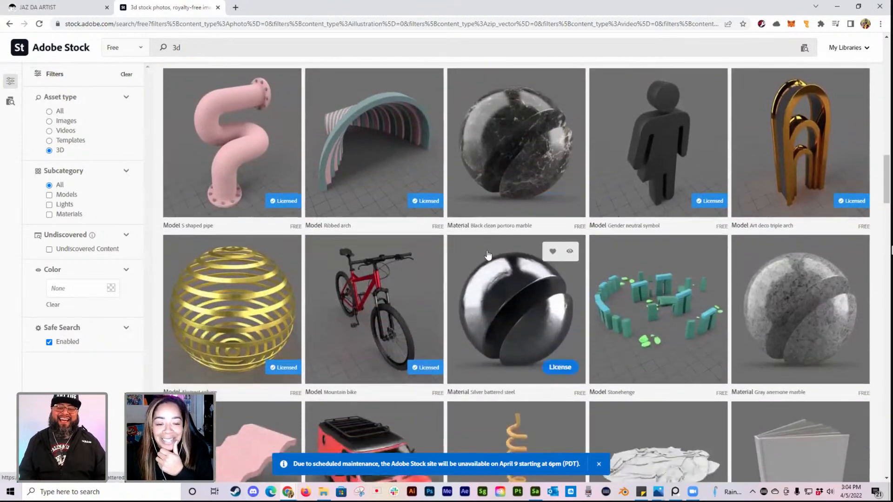
pyautogui.scroll(-12, 487, 255)
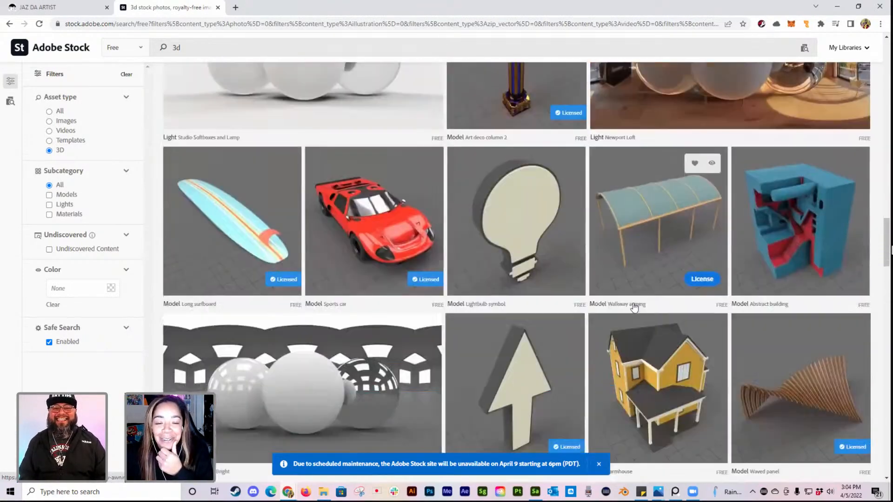
pyautogui.scroll(-4, 630, 310)
pyautogui.scroll(-1, 623, 316)
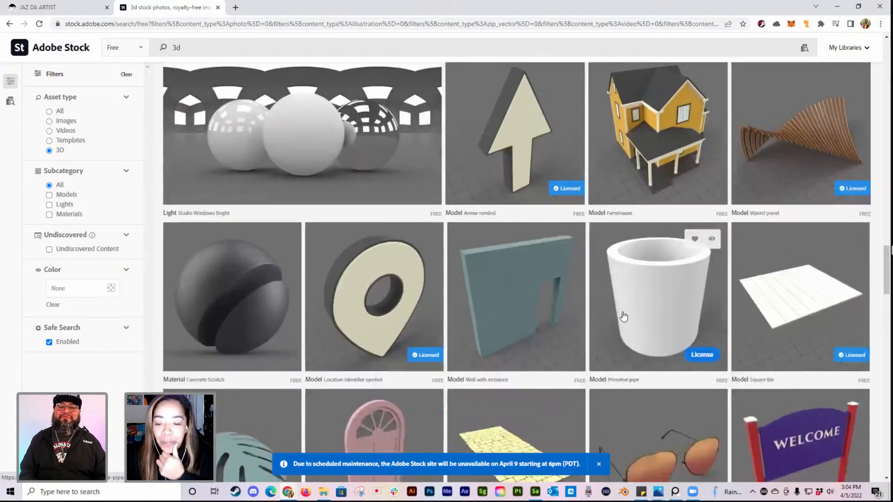
pyautogui.scroll(-5, 623, 316)
pyautogui.scroll(10, 616, 317)
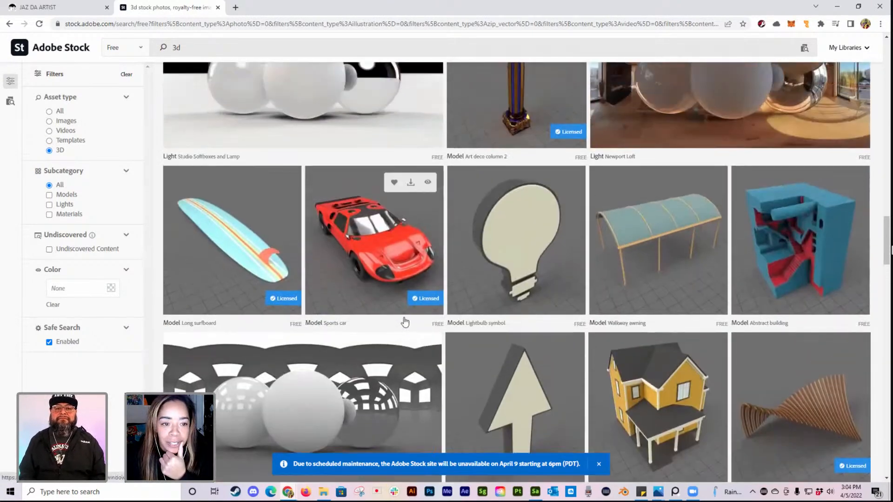
pyautogui.scroll(11, 326, 279)
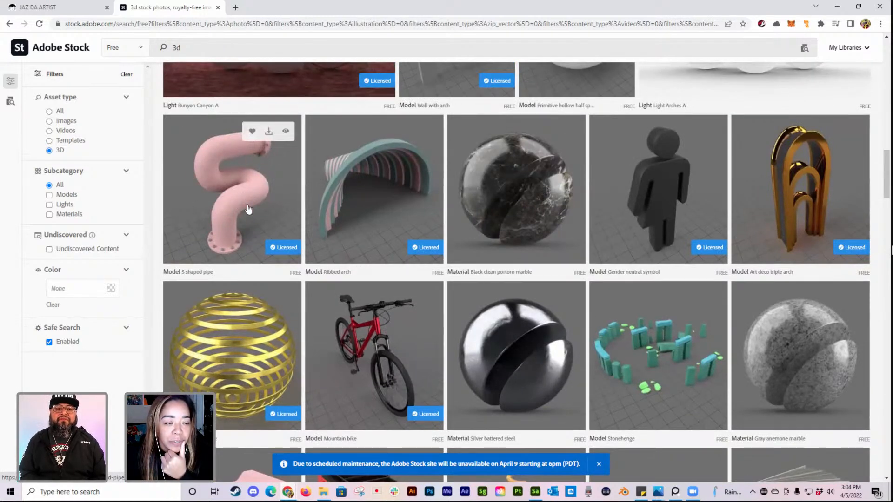
pyautogui.scroll(1, 248, 209)
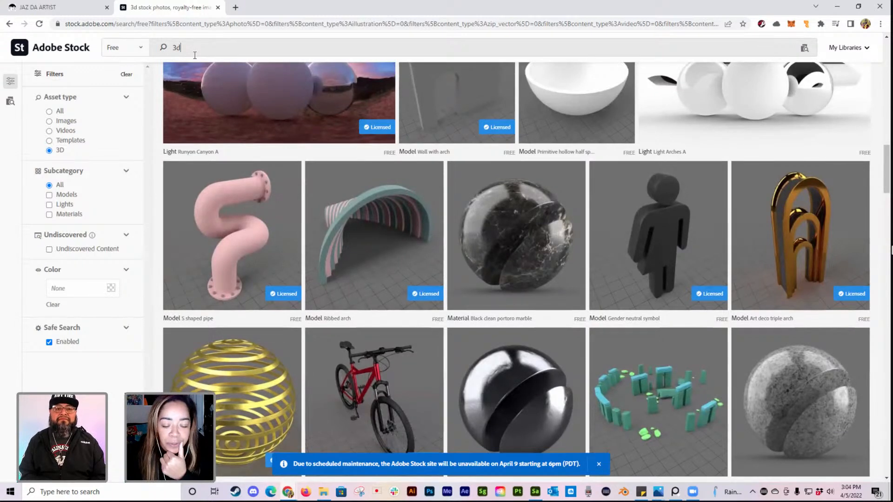
# Step: Search the free 3D assets for "pipe" and look over the matching models
pyautogui.press('BackSpace')
pyautogui.press('BackSpace')
pyautogui.write('pipe')
pyautogui.press('Return')
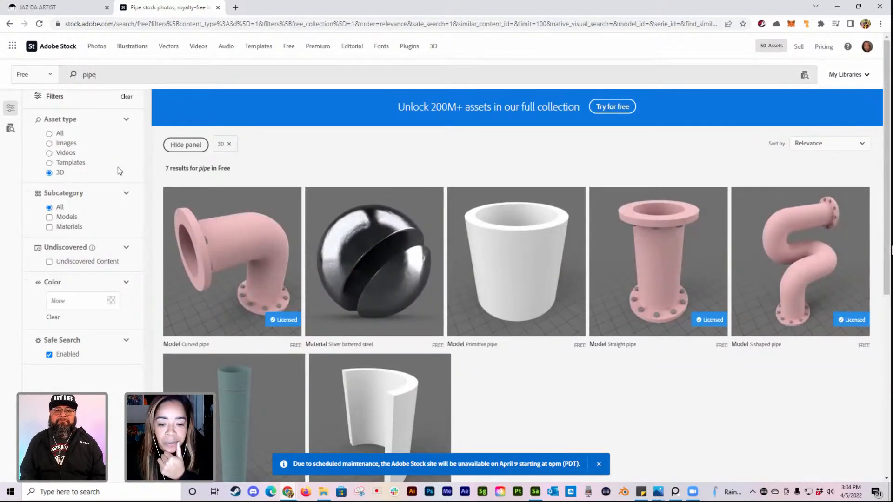
pyautogui.scroll(-1, 665, 281)
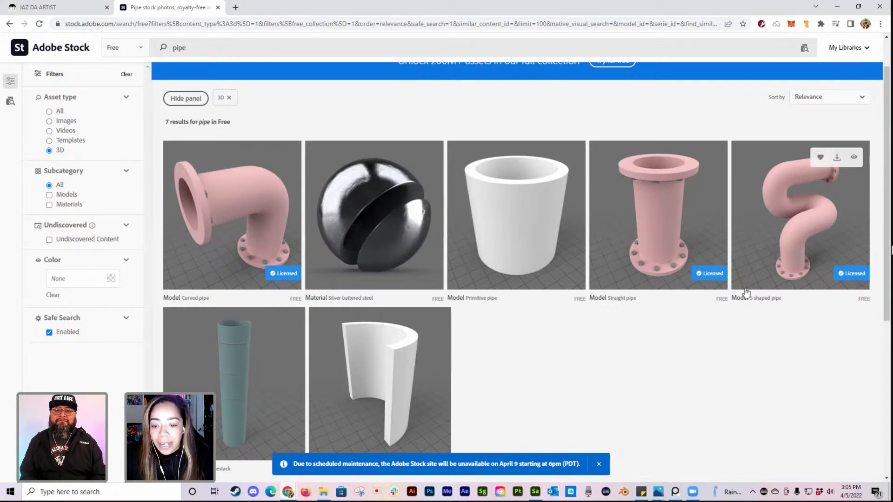
# Step: Switch to Adobe Substance 3D Sampler and show only the materials from all asset libraries
pyautogui.click(535, 492)
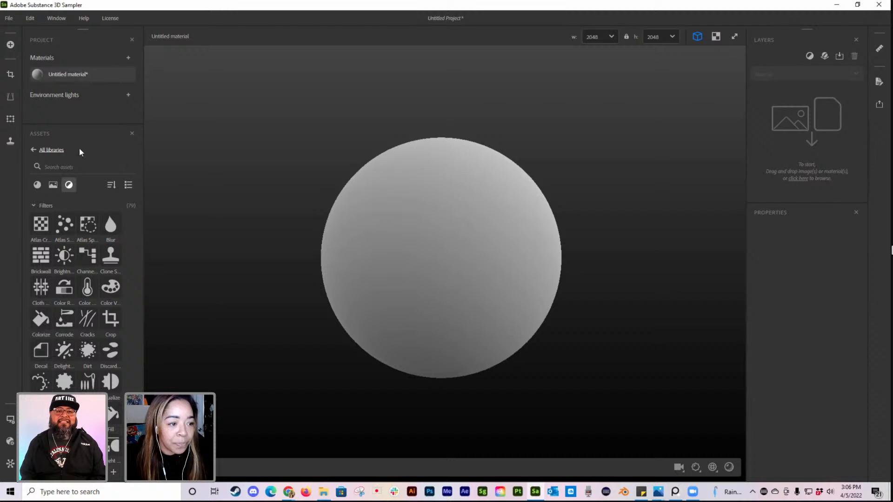
pyautogui.click(32, 149)
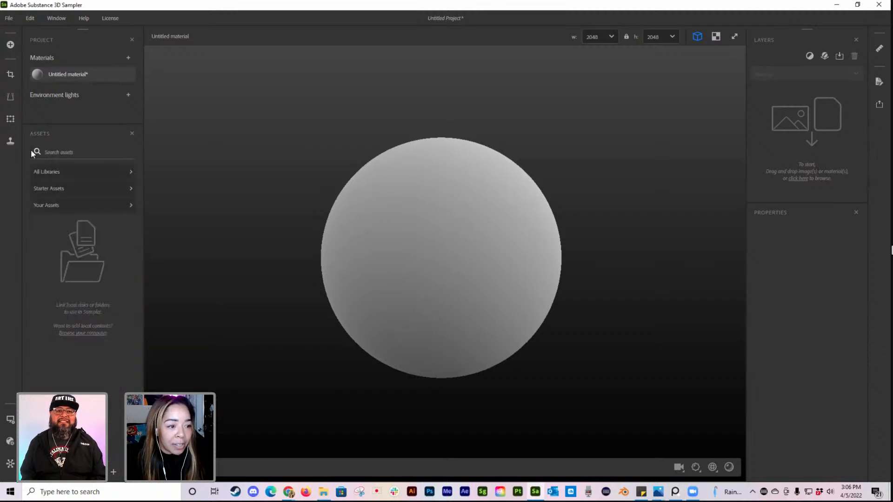
pyautogui.click(66, 172)
pyautogui.click(37, 185)
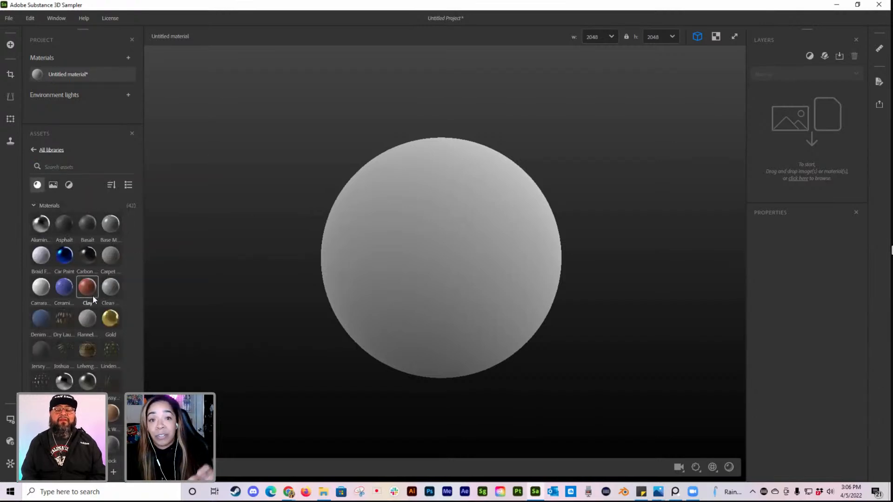
# Step: Apply the Aluminium Foil material from the asset library to the untitled material's preview sphere
pyautogui.moveTo(93, 300)
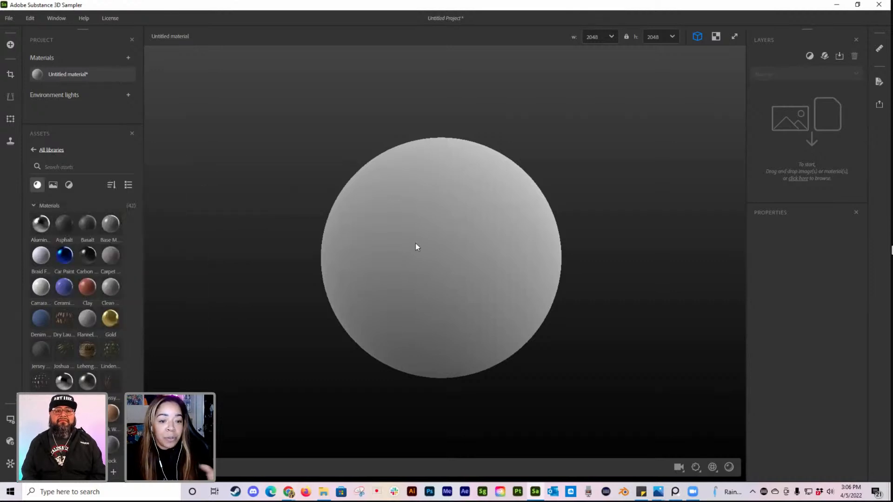
pyautogui.moveTo(43, 227); pyautogui.dragTo(431, 245)
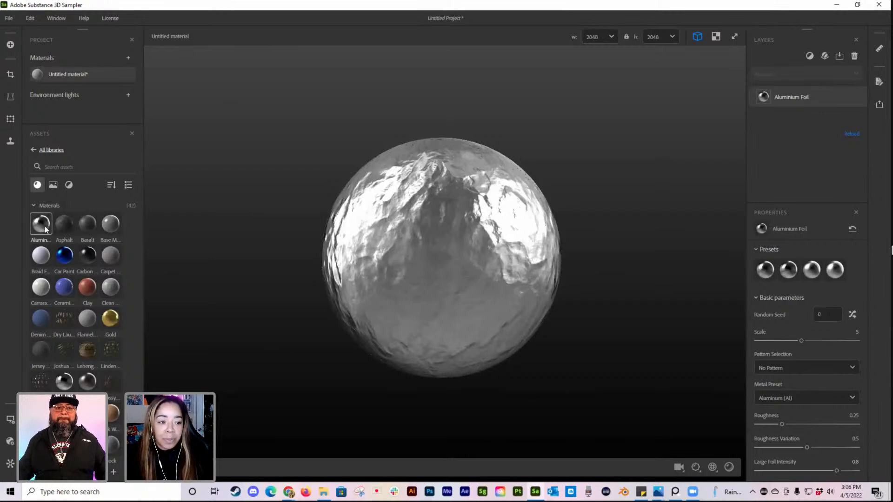
pyautogui.moveTo(44, 222); pyautogui.dragTo(457, 238)
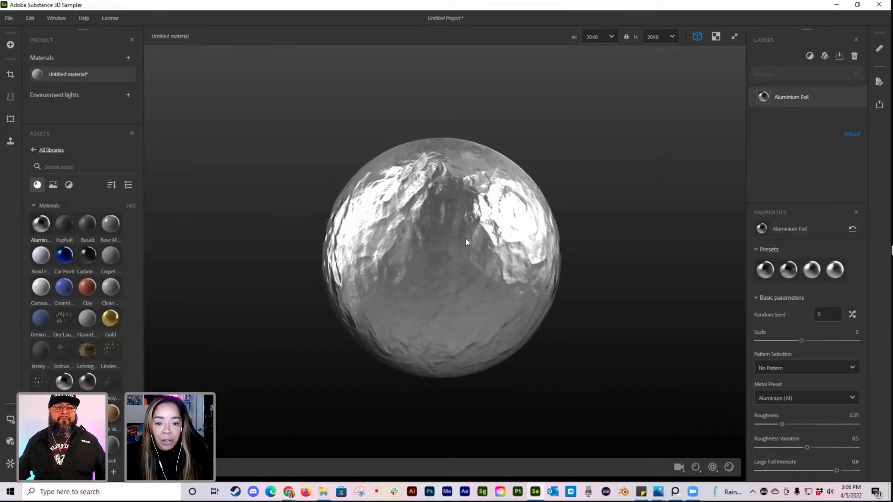
# Step: Inspect the foil sphere from several angles and add Car Paint as a layer above the Aluminium Foil
pyautogui.moveTo(382, 355); pyautogui.dragTo(489, 362)
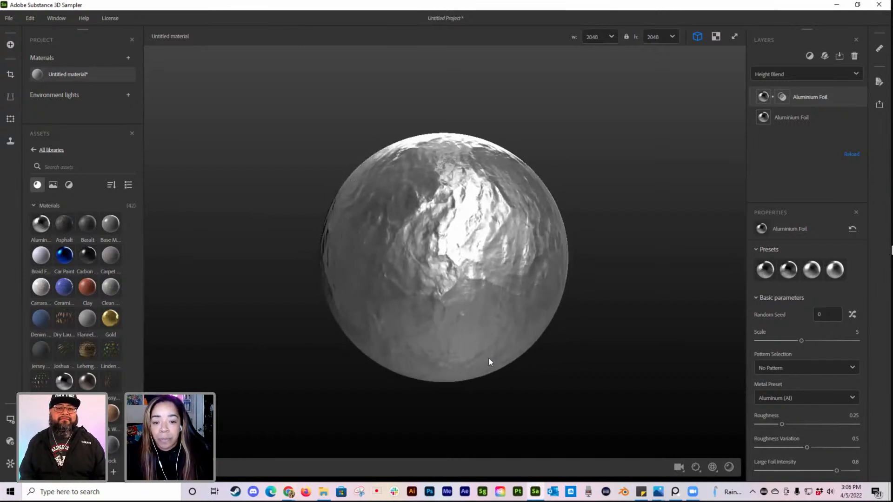
pyautogui.moveTo(459, 267); pyautogui.dragTo(497, 329)
pyautogui.moveTo(498, 329); pyautogui.dragTo(456, 347, button='right')
pyautogui.moveTo(456, 295)
pyautogui.mouseDown(button='right')
pyautogui.moveTo(359, 353)
pyautogui.moveTo(595, 353)
pyautogui.moveTo(204, 319)
pyautogui.moveTo(460, 317)
pyautogui.moveTo(550, 283)
pyautogui.moveTo(272, 265)
pyautogui.moveTo(607, 231)
pyautogui.moveTo(389, 310)
pyautogui.moveTo(345, 253)
pyautogui.moveTo(442, 247)
pyautogui.mouseUp(button='right')
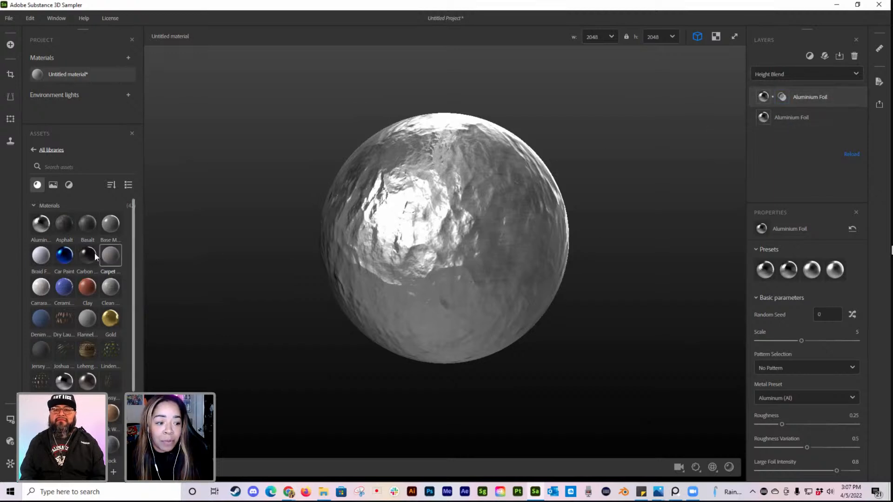
pyautogui.moveTo(64, 255); pyautogui.dragTo(431, 233)
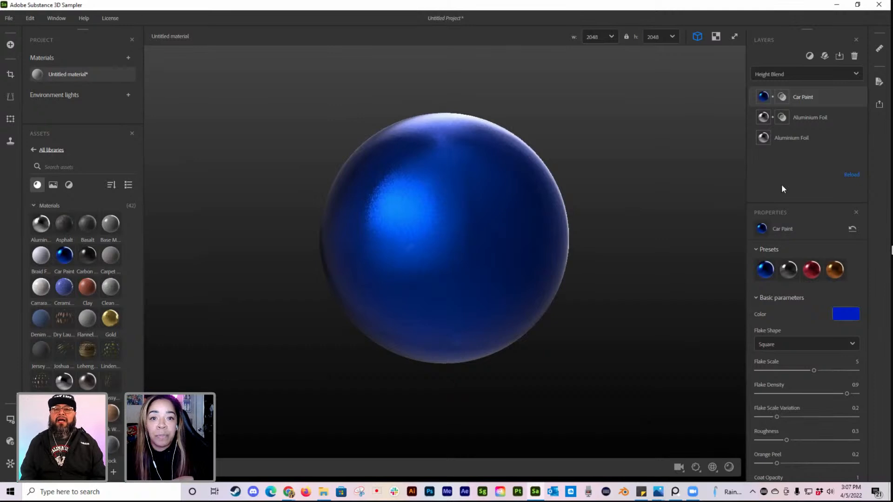
# Step: Look through the filters that can be added above the upper Aluminium Foil layer, both as new layers and in the asset library
pyautogui.click(824, 117)
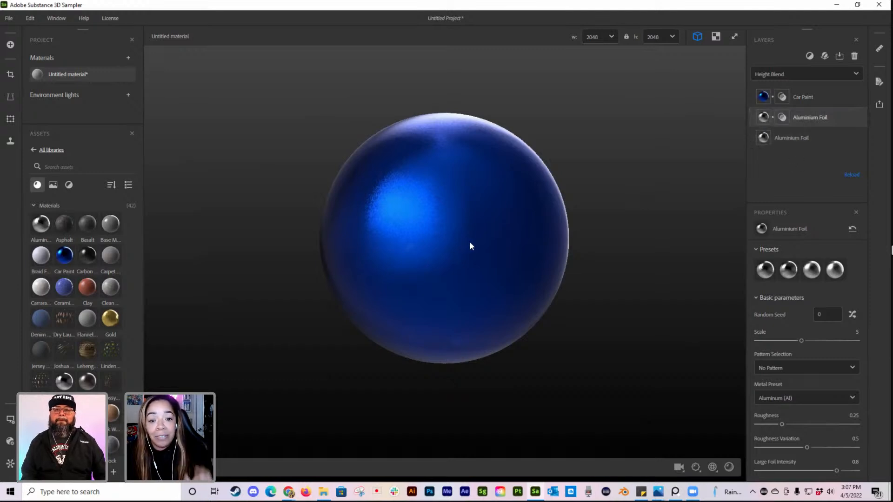
pyautogui.click(809, 56)
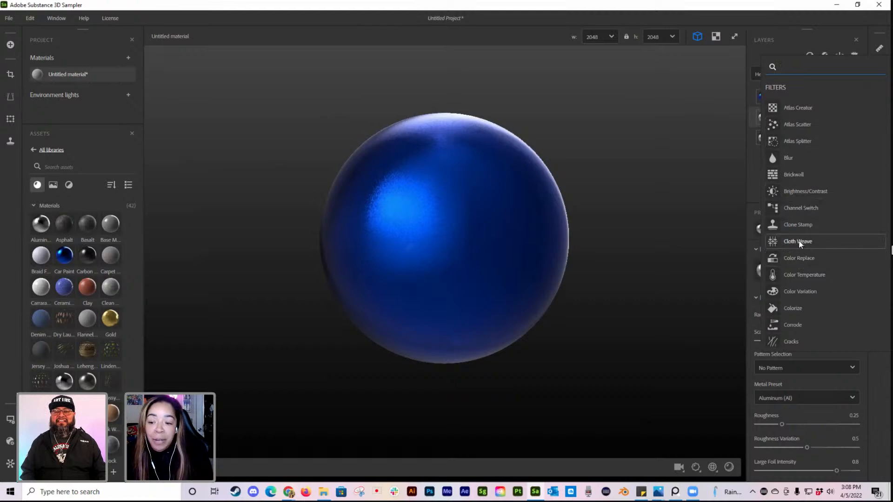
pyautogui.scroll(-2, 800, 241)
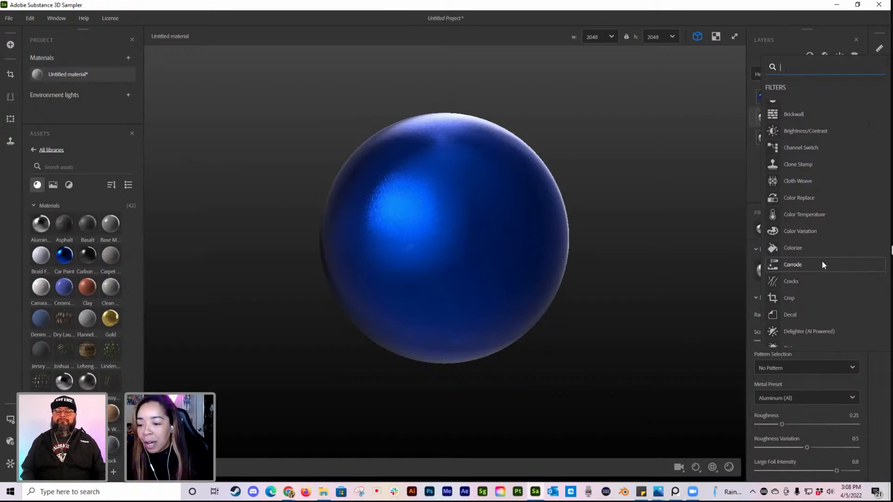
pyautogui.scroll(-3, 816, 264)
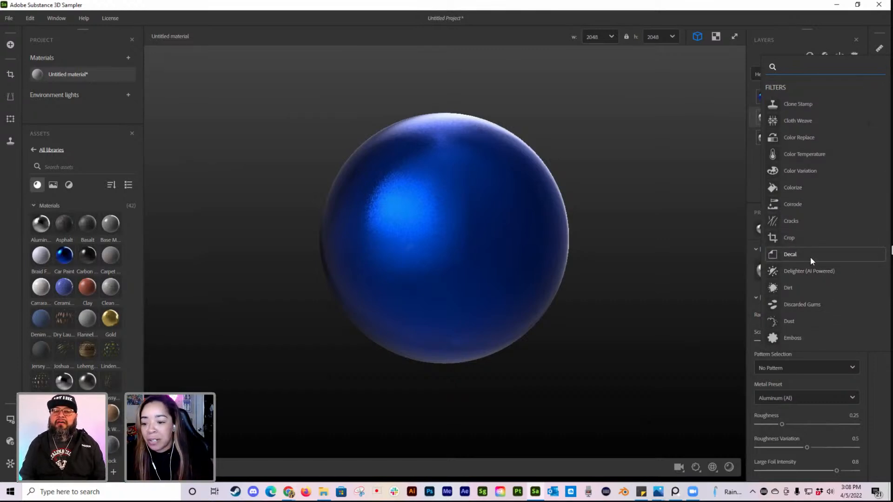
pyautogui.scroll(-4, 809, 255)
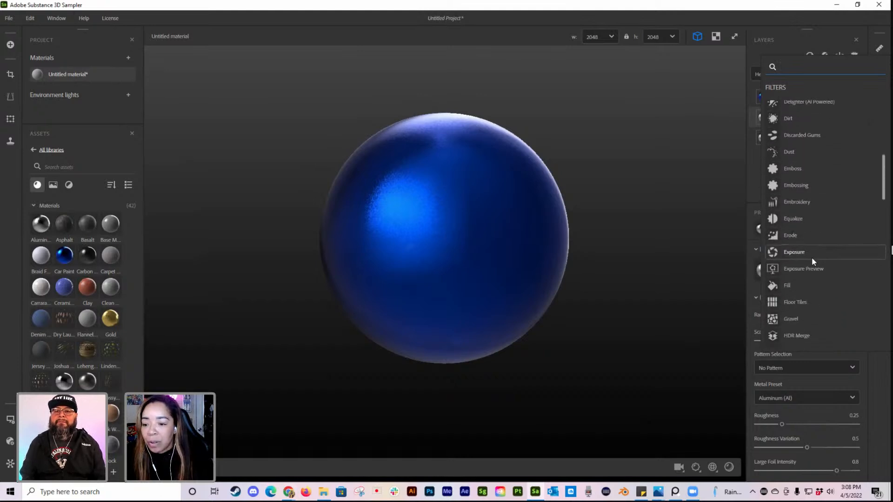
pyautogui.scroll(-3, 811, 259)
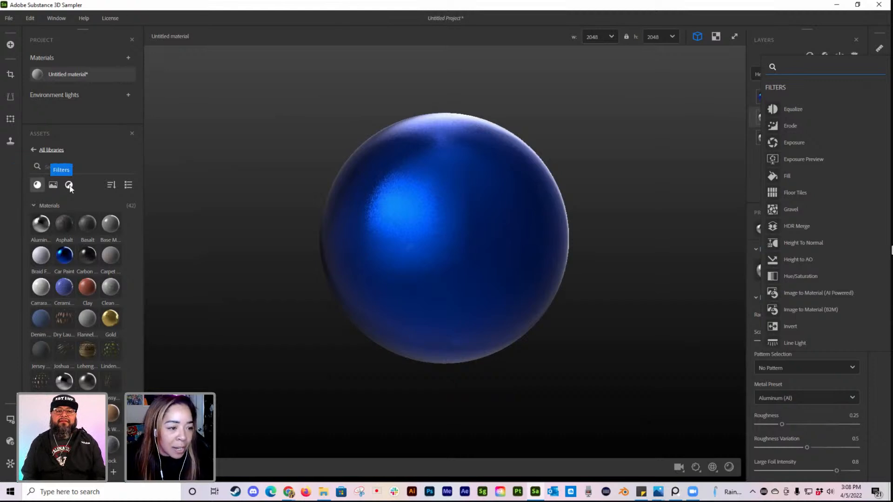
pyautogui.click(69, 185)
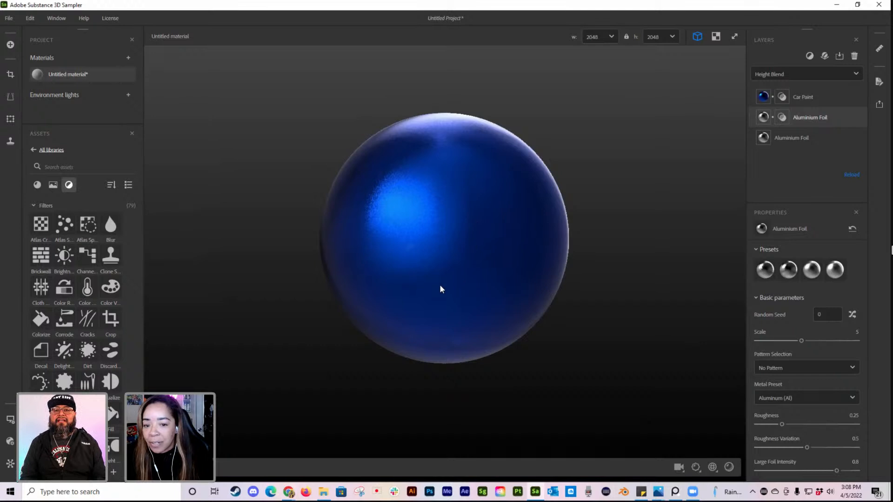
# Step: Preview the material on the T-Shirt Male mesh and inspect it from the front and side
pyautogui.moveTo(396, 163); pyautogui.dragTo(389, 289)
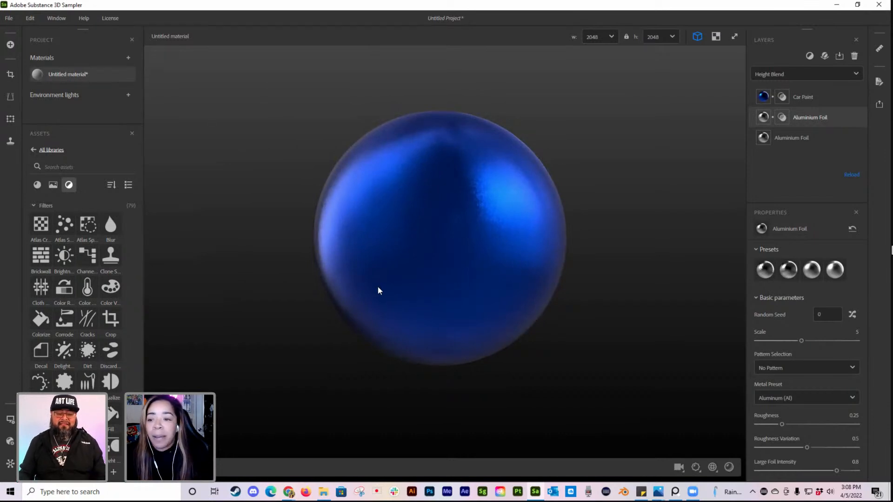
pyautogui.moveTo(367, 280); pyautogui.dragTo(480, 279)
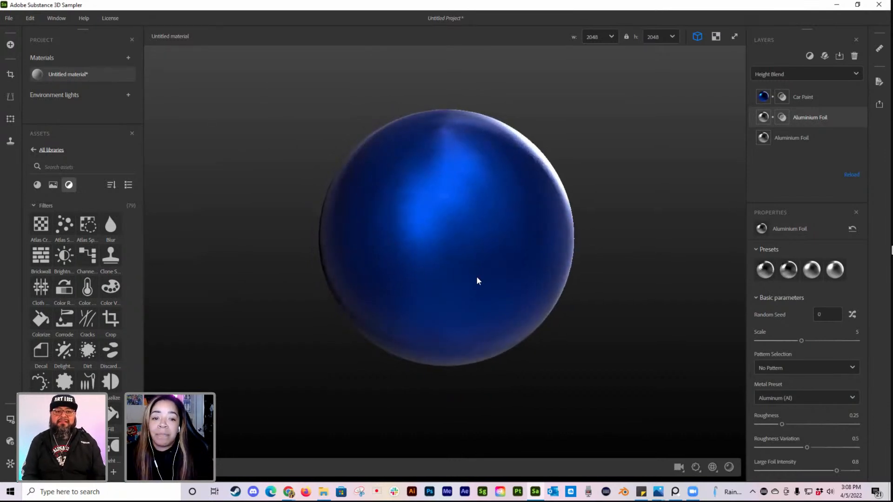
pyautogui.click(10, 420)
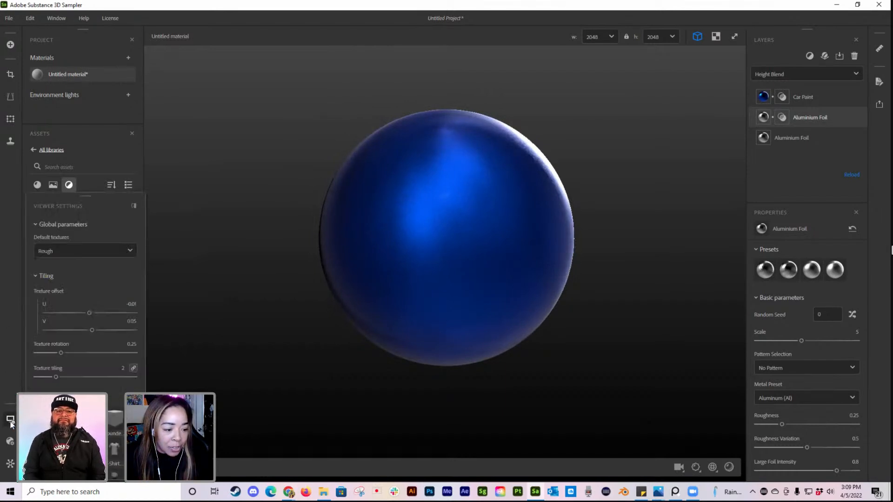
pyautogui.scroll(-10, 110, 385)
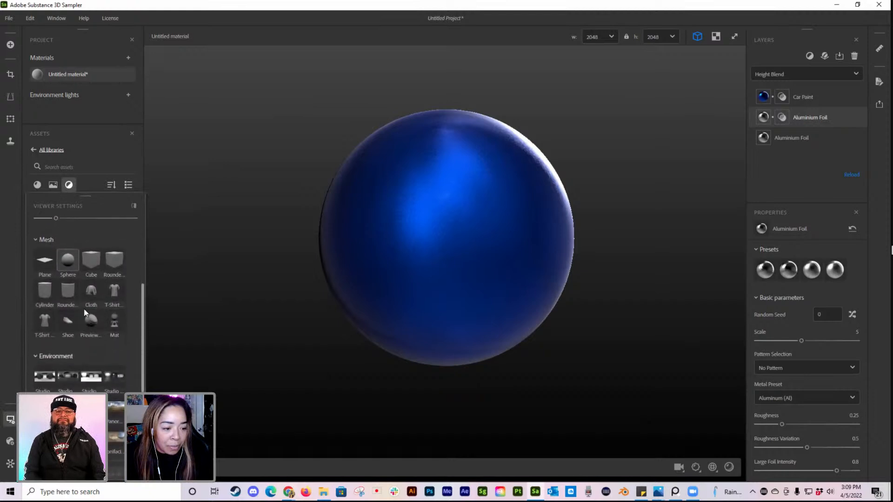
pyautogui.click(115, 275)
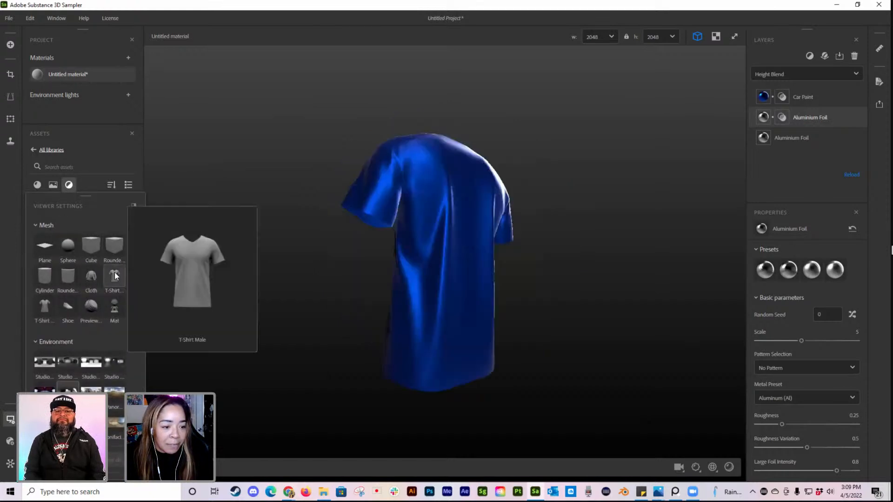
pyautogui.moveTo(441, 333)
pyautogui.mouseDown()
pyautogui.moveTo(398, 351)
pyautogui.moveTo(540, 356)
pyautogui.moveTo(512, 366)
pyautogui.moveTo(437, 351)
pyautogui.mouseUp()
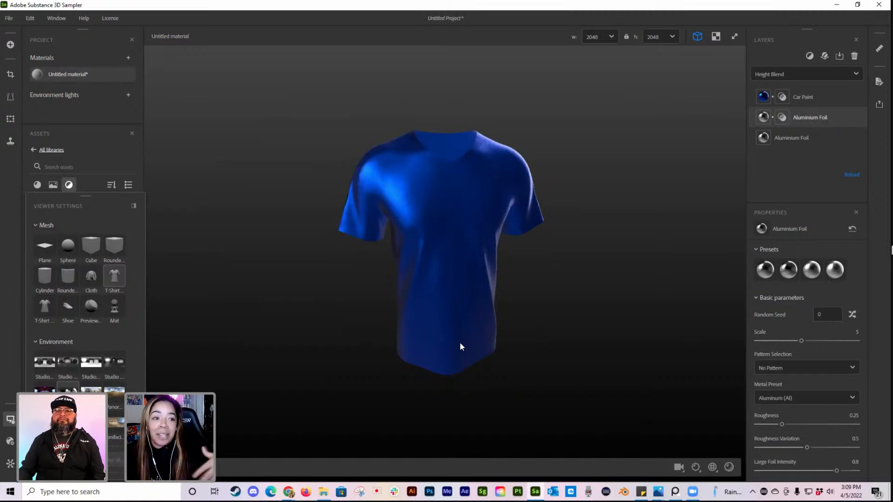
pyautogui.moveTo(422, 349); pyautogui.dragTo(497, 269)
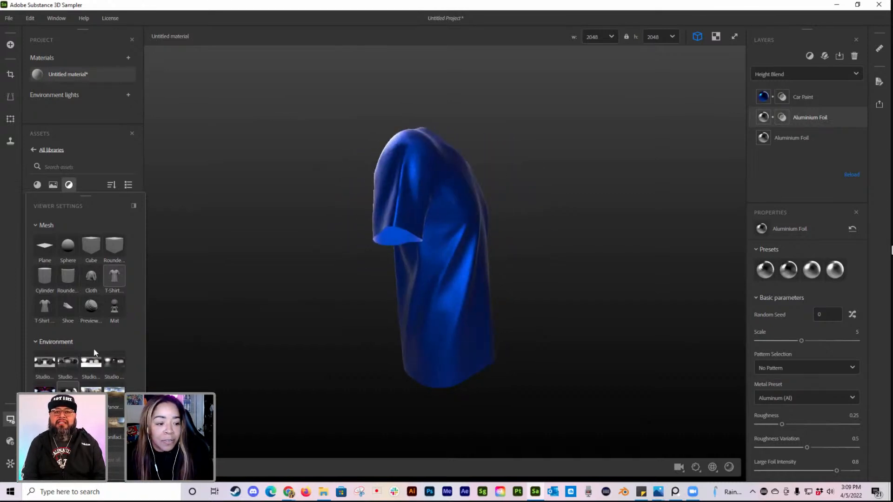
# Step: Try the material on the Cloth, rounded cylinder and Shoe preview meshes in turn
pyautogui.click(91, 277)
pyautogui.moveTo(384, 305); pyautogui.dragTo(318, 315)
pyautogui.click(67, 276)
pyautogui.click(68, 307)
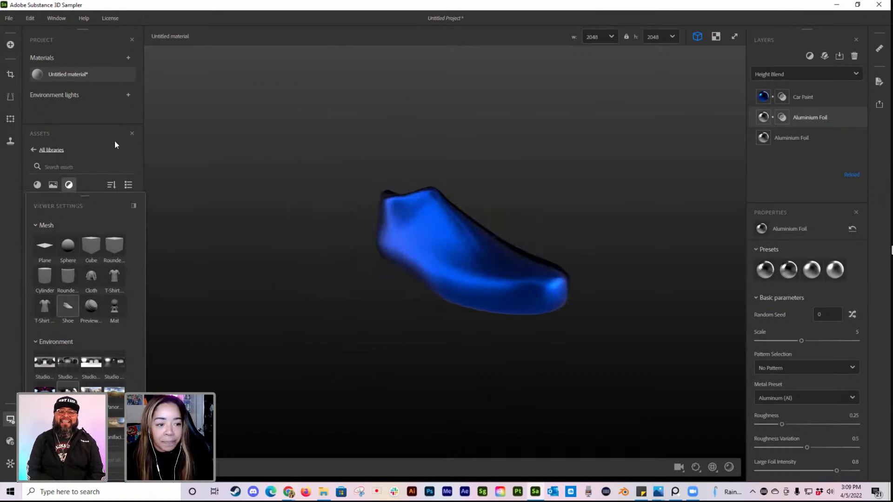
# Step: Close the docked asset library and the viewer settings, and reopen the assets showing all libraries
pyautogui.click(132, 134)
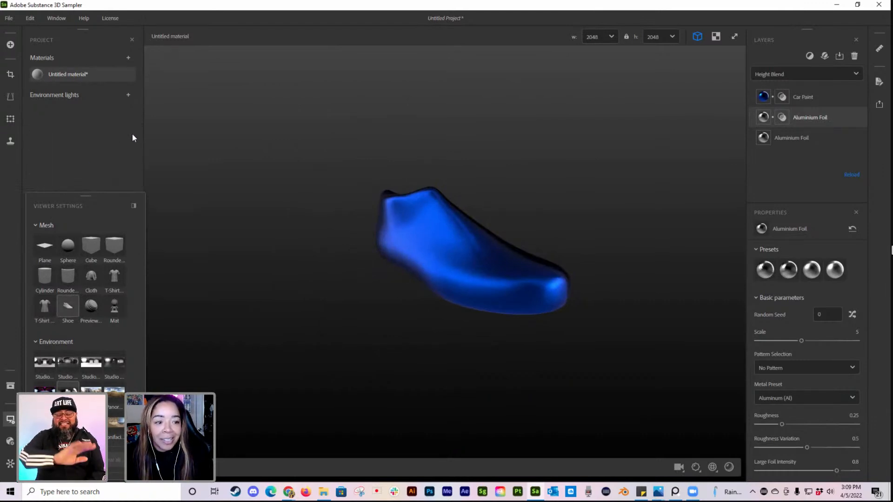
pyautogui.click(11, 419)
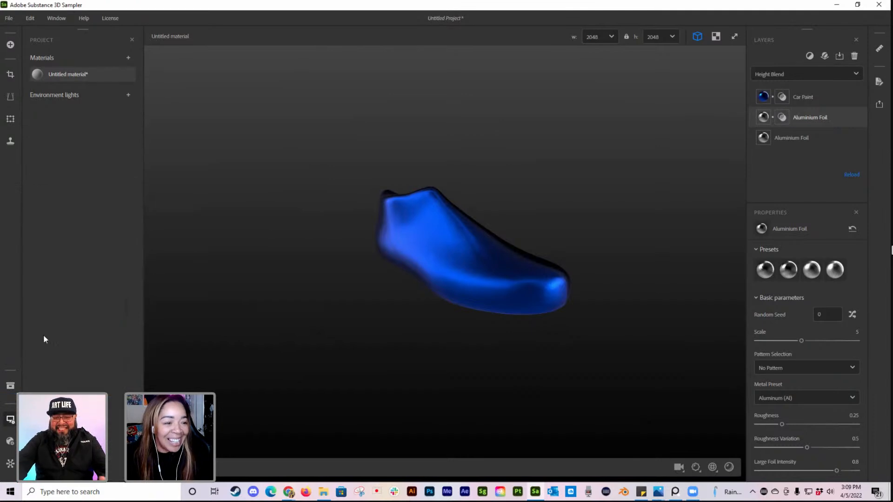
pyautogui.click(10, 386)
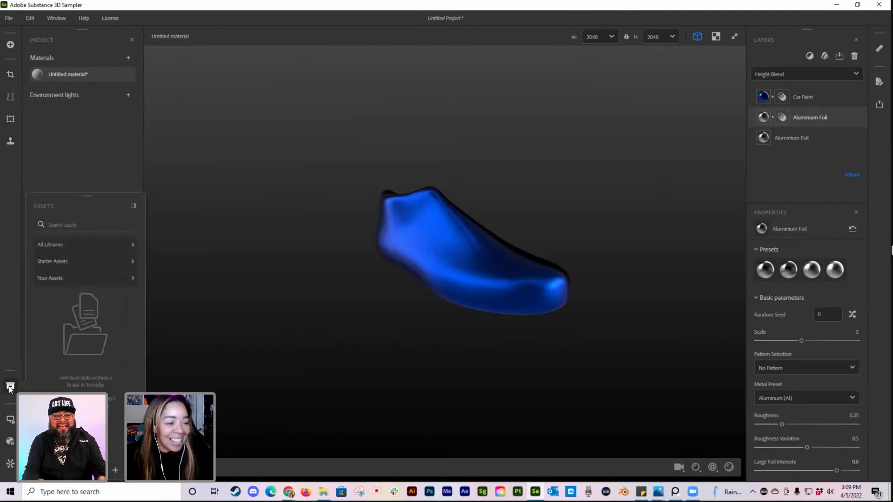
pyautogui.click(69, 246)
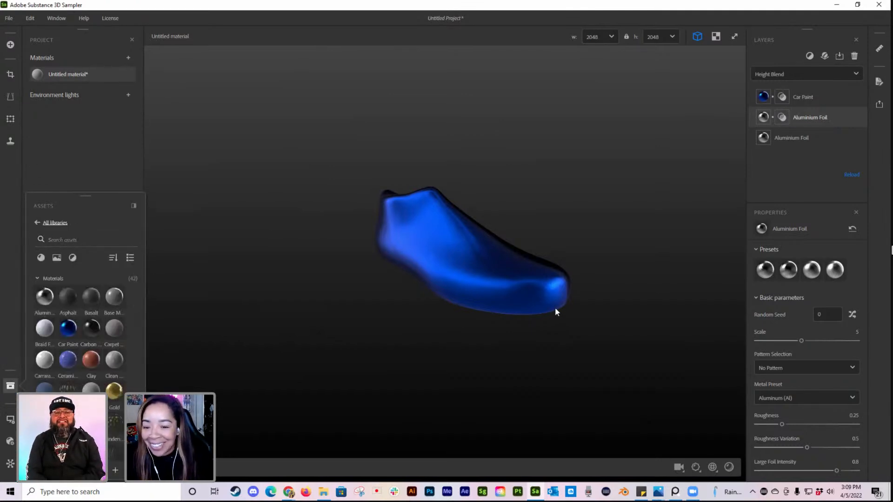
# Step: Return the preview mesh to the sphere and show the assets of all libraries again
pyautogui.click(9, 390)
pyautogui.click(10, 390)
pyautogui.click(10, 420)
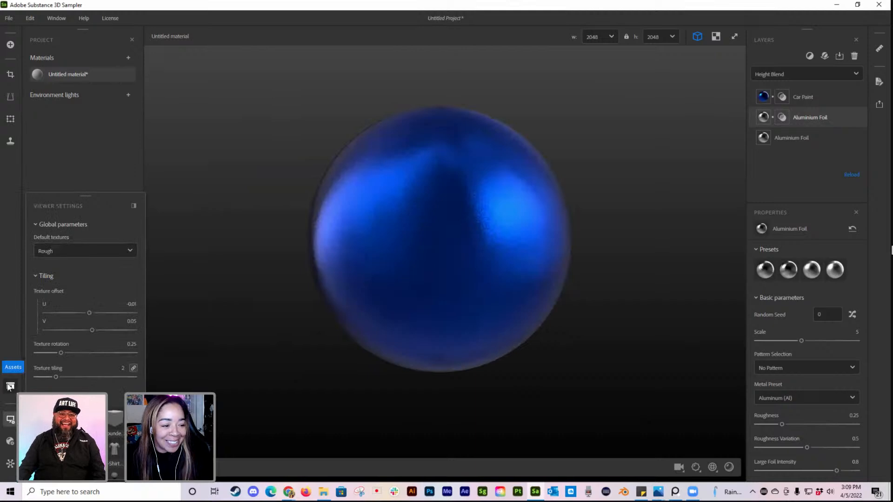
pyautogui.click(11, 386)
pyautogui.click(96, 247)
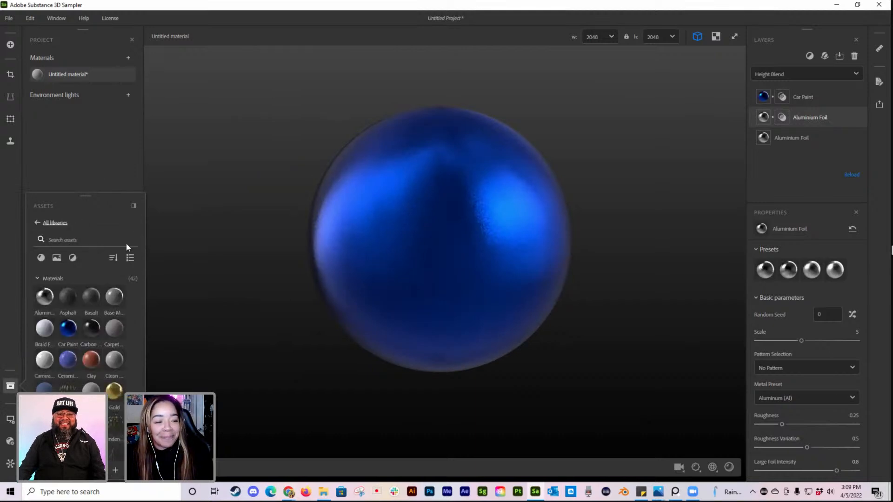
# Step: Delete the Car Paint layer and both Aluminium Foil layers to empty the layer stack
pyautogui.click(838, 96)
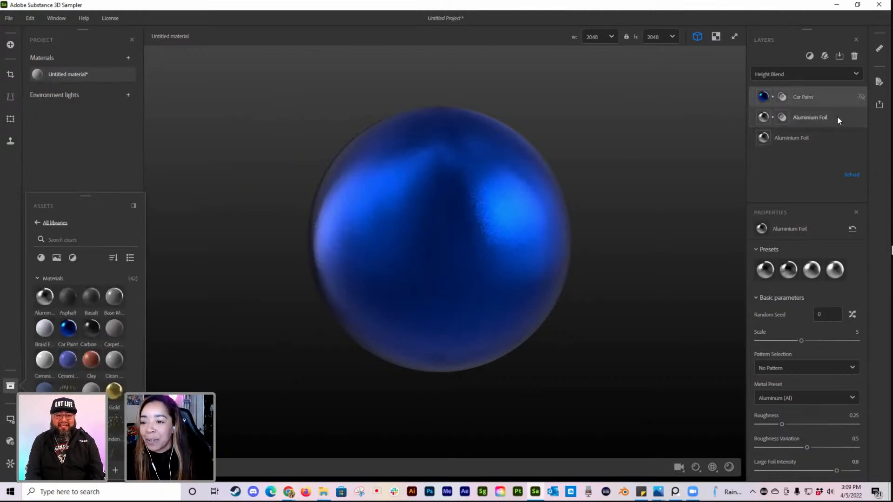
pyautogui.click(831, 97)
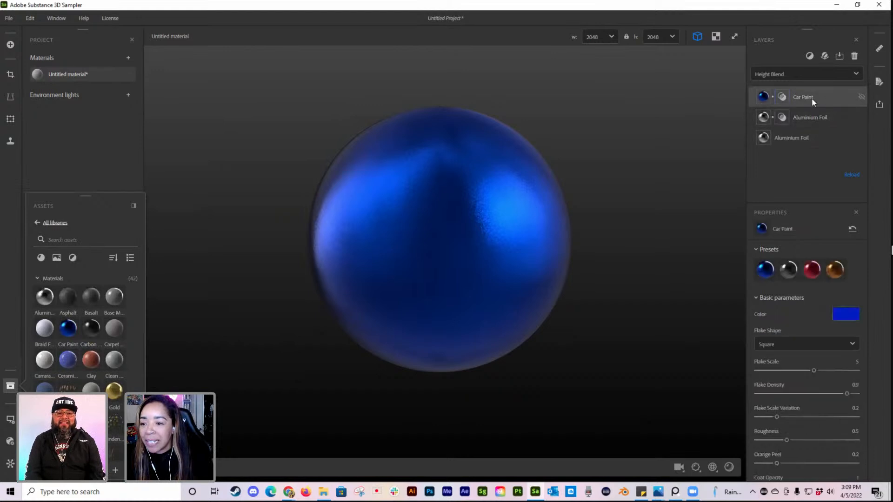
pyautogui.click(854, 56)
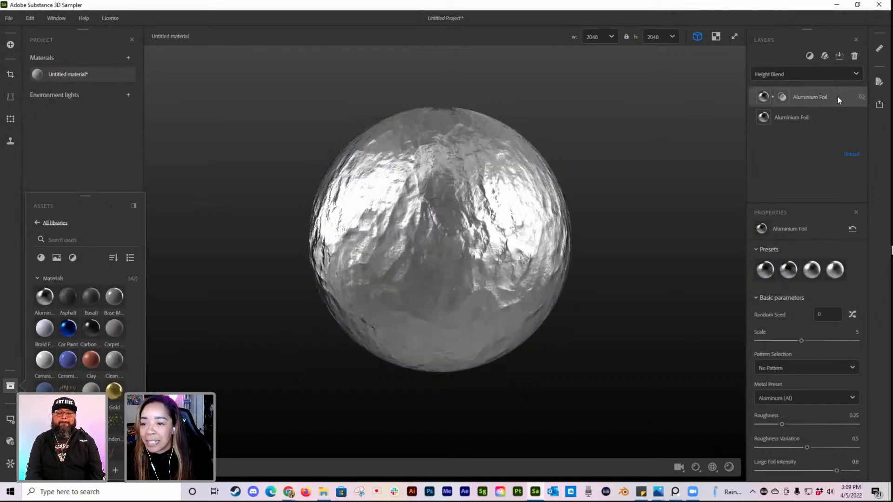
pyautogui.click(854, 56)
pyautogui.click(854, 56)
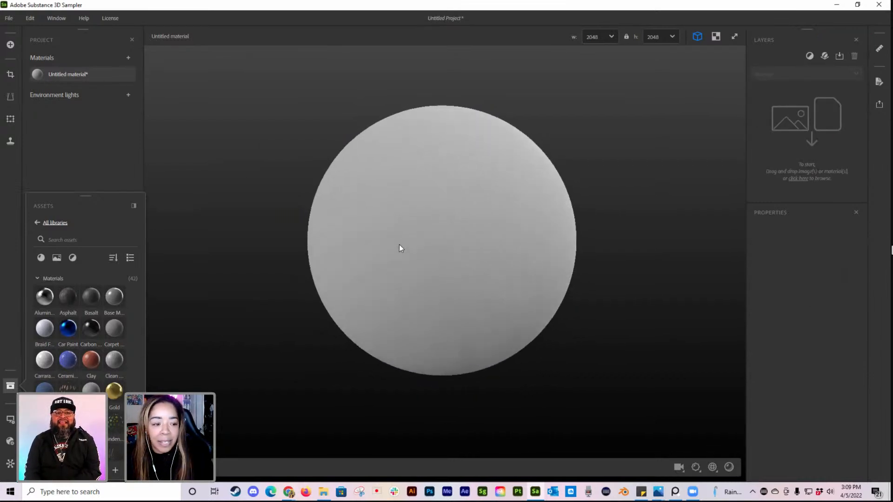
# Step: Add a Base Material layer to the empty layer stack
pyautogui.click(824, 57)
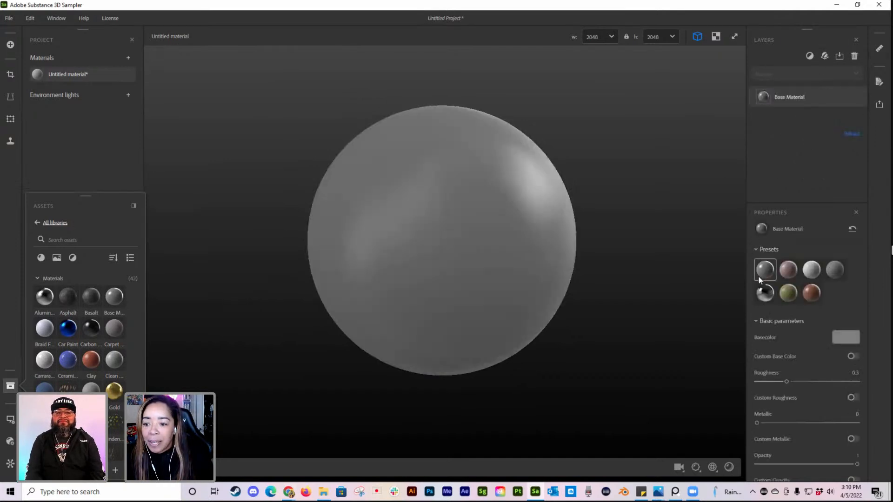
pyautogui.moveTo(759, 276)
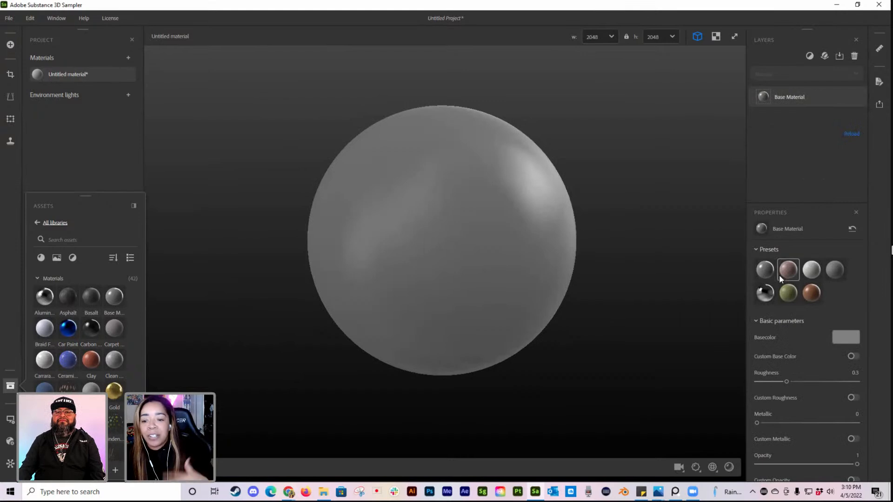
pyautogui.moveTo(479, 245); pyautogui.dragTo(440, 248)
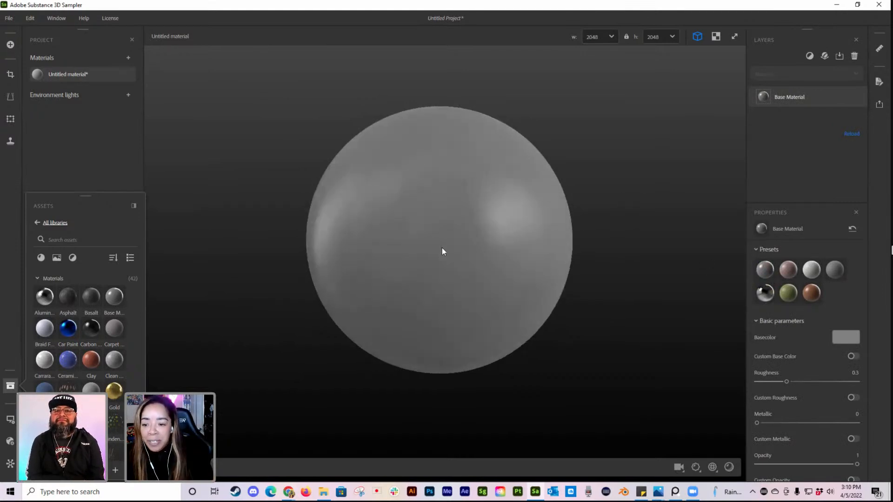
# Step: Try the Brick, light grey and matte dark grey presets on the Base Material layer, and return to the default preset
pyautogui.moveTo(792, 273)
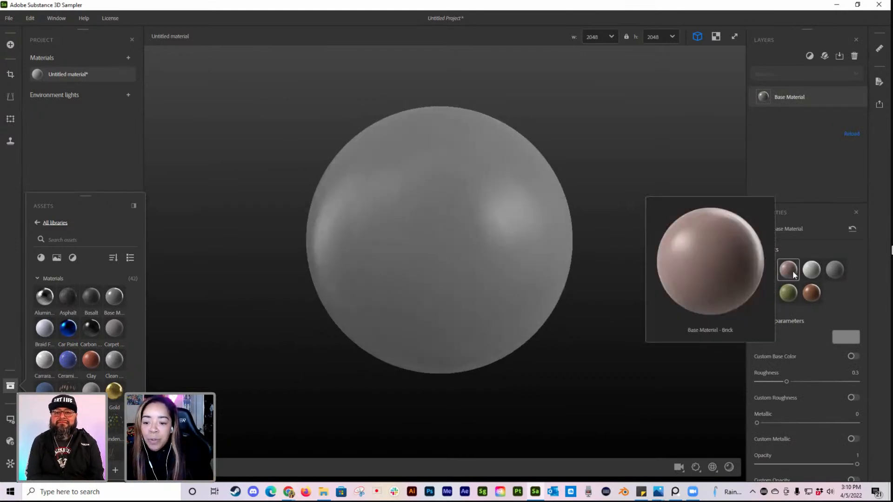
pyautogui.click(792, 270)
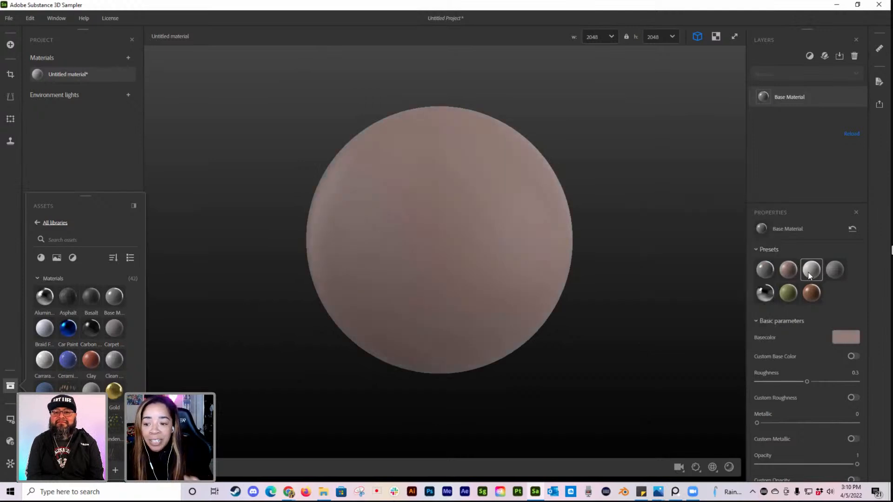
pyautogui.click(811, 271)
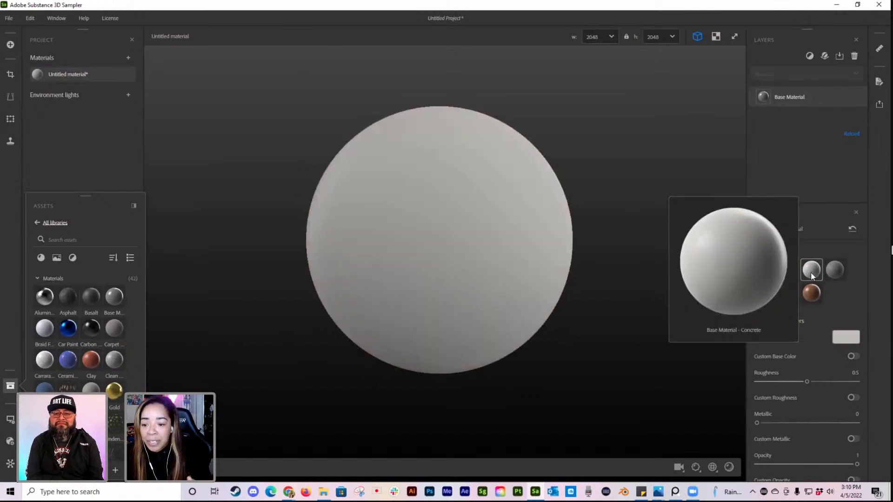
pyautogui.click(837, 271)
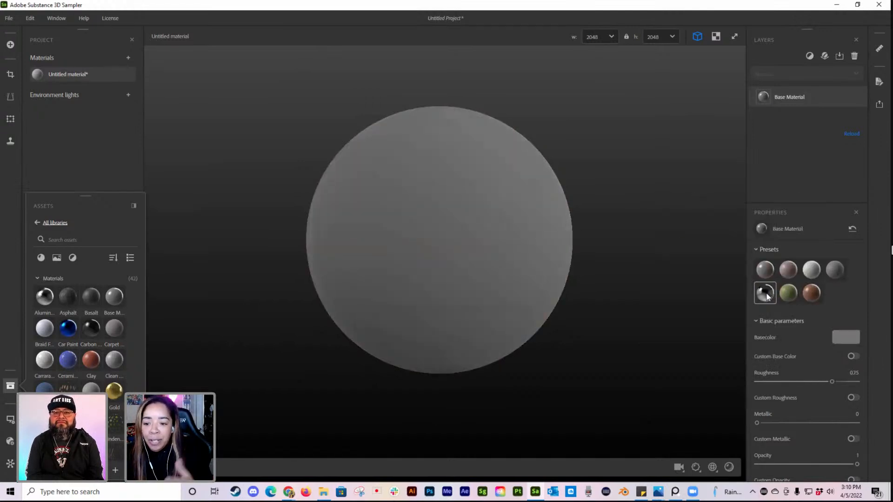
pyautogui.moveTo(766, 295)
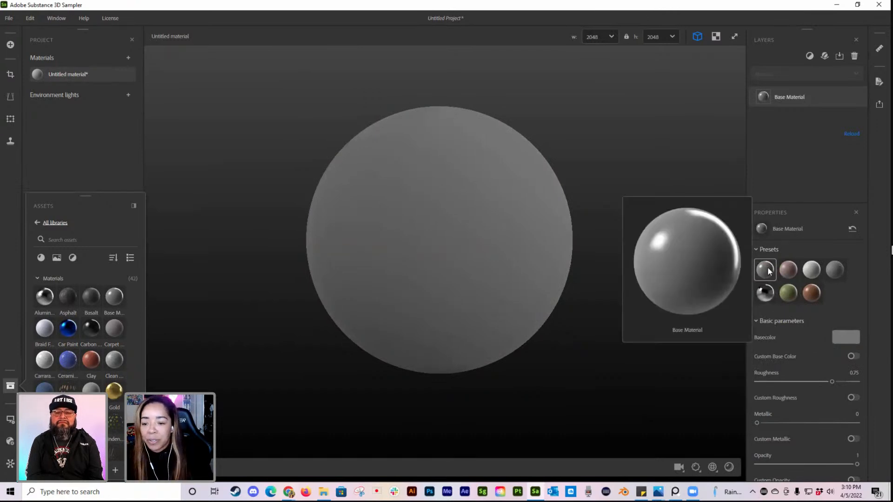
pyautogui.click(768, 271)
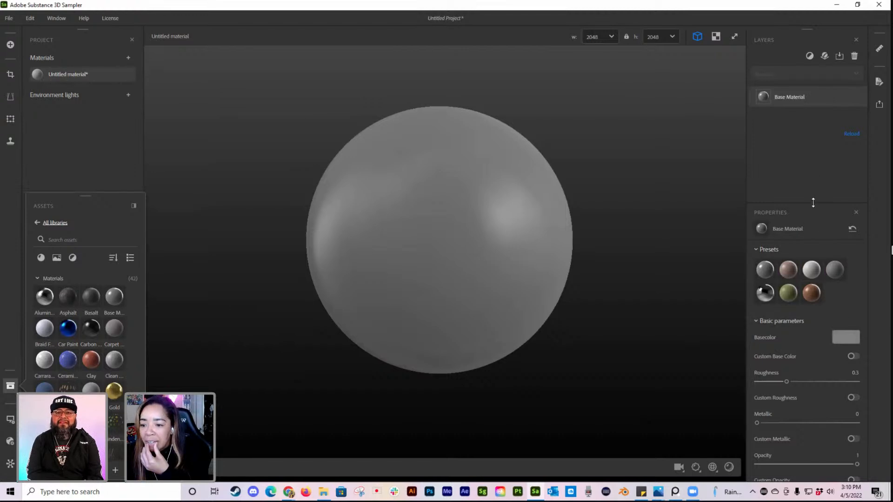
# Step: Set the Base Material's base color to a saturated violet-blue
pyautogui.moveTo(813, 203); pyautogui.dragTo(809, 172)
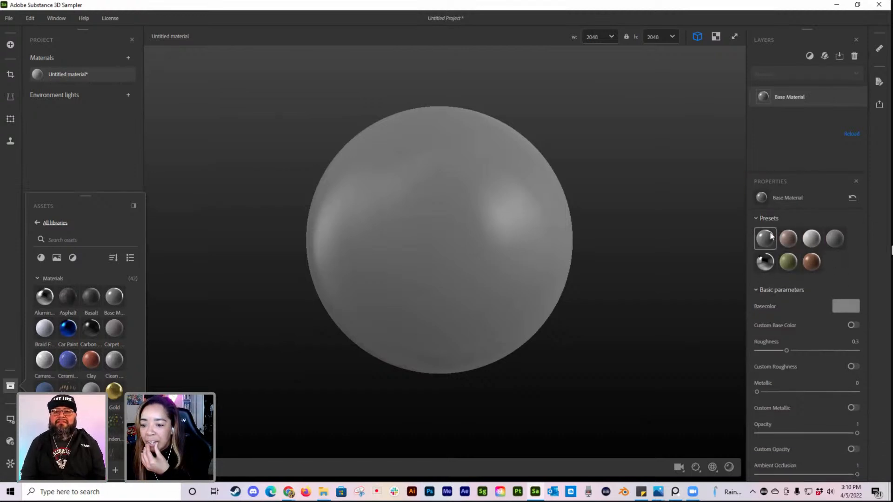
pyautogui.click(847, 306)
pyautogui.click(494, 163)
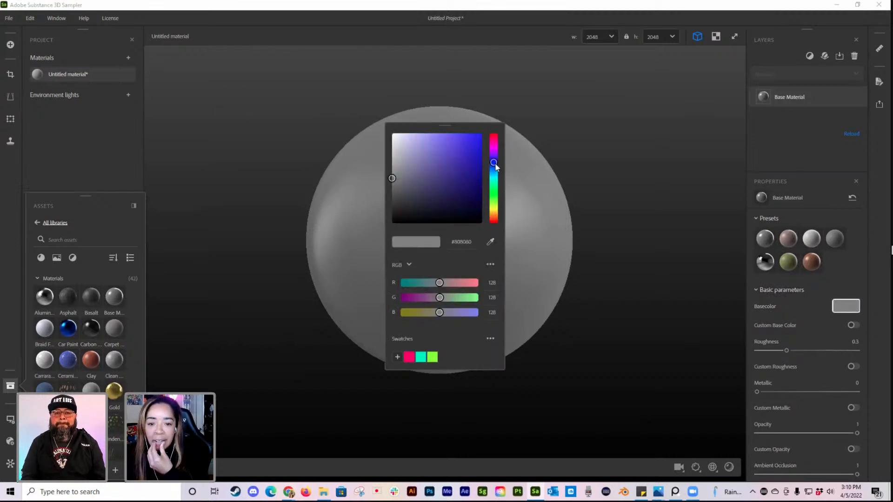
pyautogui.click(475, 138)
pyautogui.click(588, 237)
pyautogui.moveTo(488, 263)
pyautogui.mouseDown()
pyautogui.moveTo(558, 280)
pyautogui.moveTo(487, 268)
pyautogui.mouseUp()
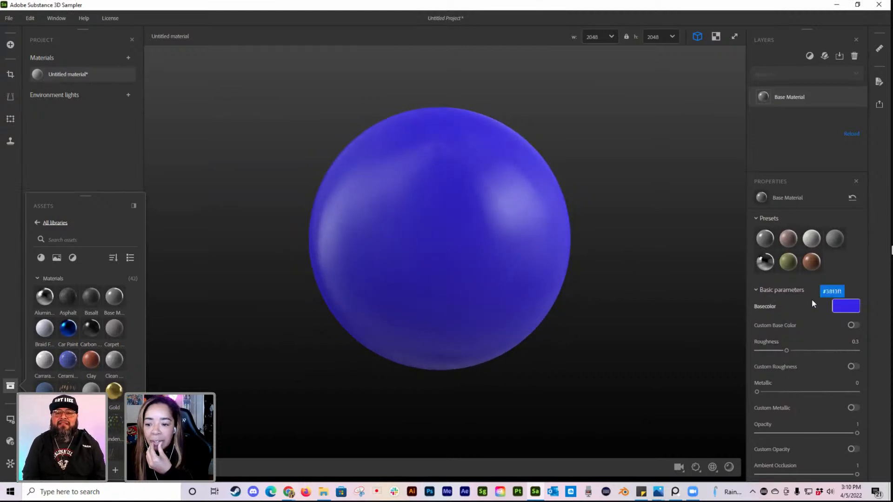
# Step: Lower the Base Material's roughness to 0, keep metallic at 0, and look over its remaining parameters
pyautogui.moveTo(786, 350); pyautogui.dragTo(759, 350)
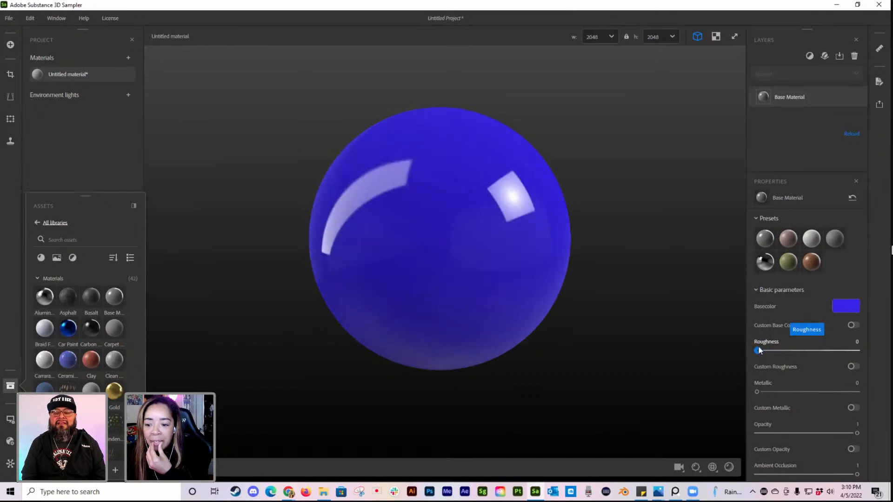
pyautogui.scroll(-1, 747, 365)
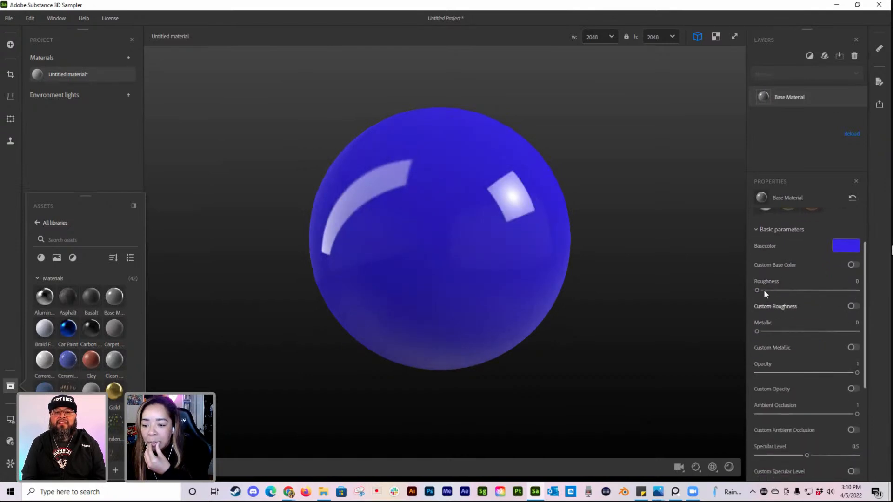
pyautogui.moveTo(757, 331)
pyautogui.mouseDown()
pyautogui.moveTo(841, 330)
pyautogui.moveTo(756, 332)
pyautogui.mouseUp()
pyautogui.scroll(-2, 803, 347)
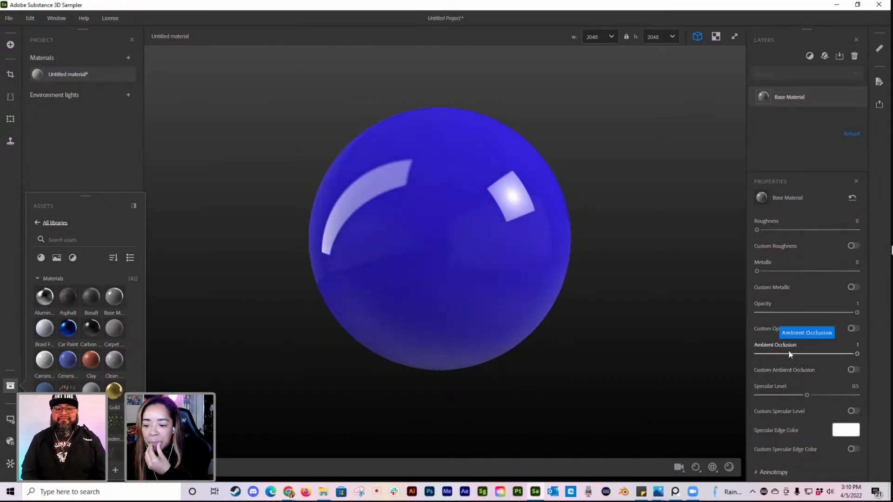
pyautogui.scroll(-2, 794, 423)
pyautogui.scroll(-2, 794, 420)
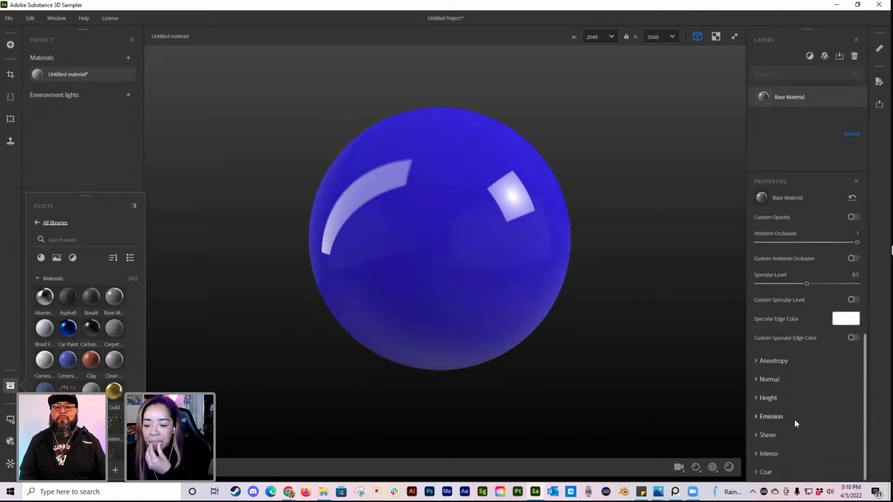
pyautogui.scroll(2, 804, 418)
pyautogui.scroll(5, 813, 418)
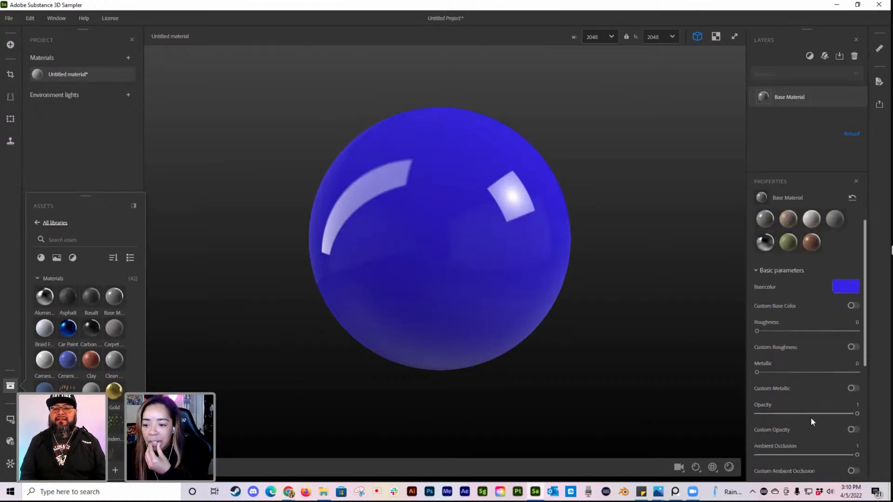
pyautogui.moveTo(455, 247); pyautogui.dragTo(504, 256)
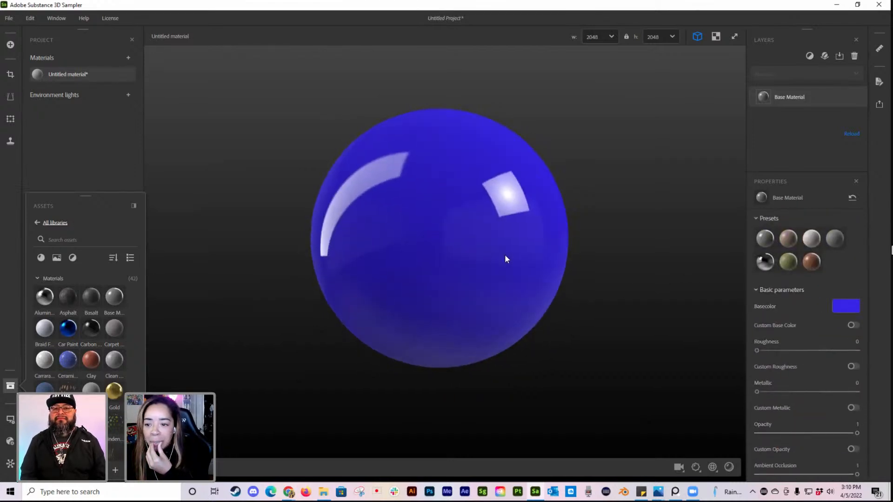
# Step: Search the layer filters for "tile" and add a Floor Tiles layer above the Base Material
pyautogui.click(810, 56)
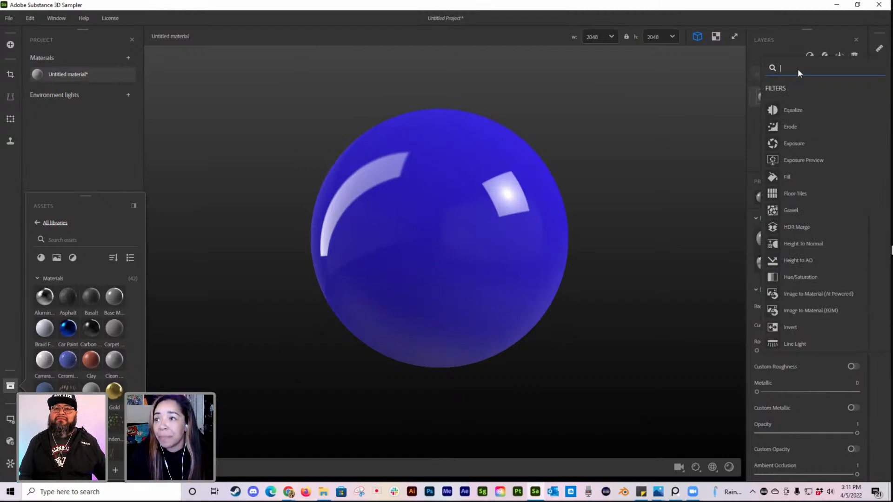
pyautogui.write('tile')
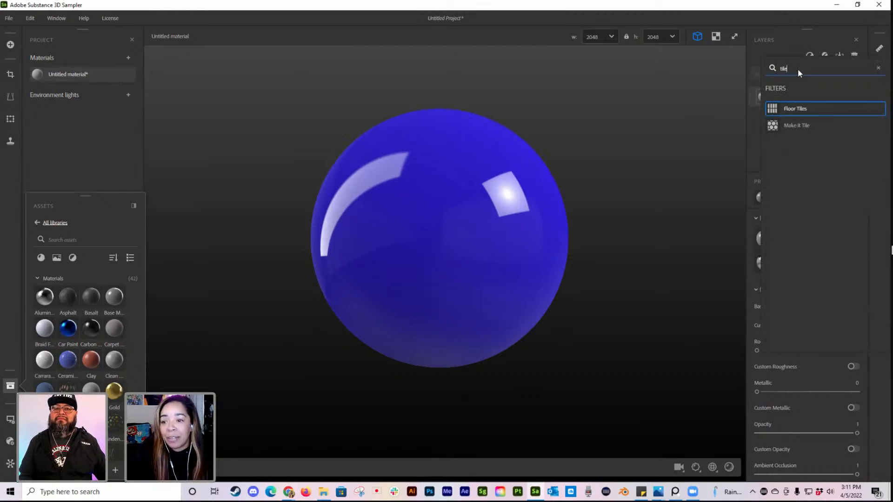
pyautogui.click(799, 109)
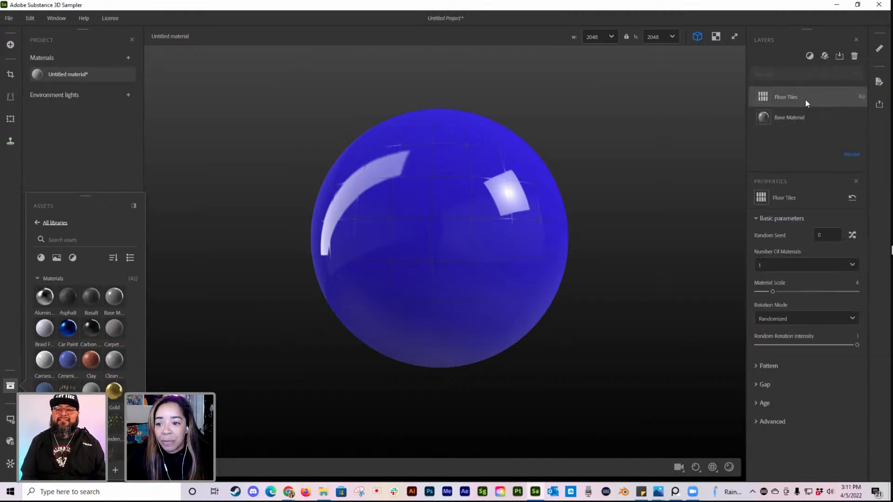
pyautogui.moveTo(418, 260); pyautogui.dragTo(459, 132)
pyautogui.scroll(5, 465, 253)
pyautogui.moveTo(493, 214); pyautogui.dragTo(550, 214)
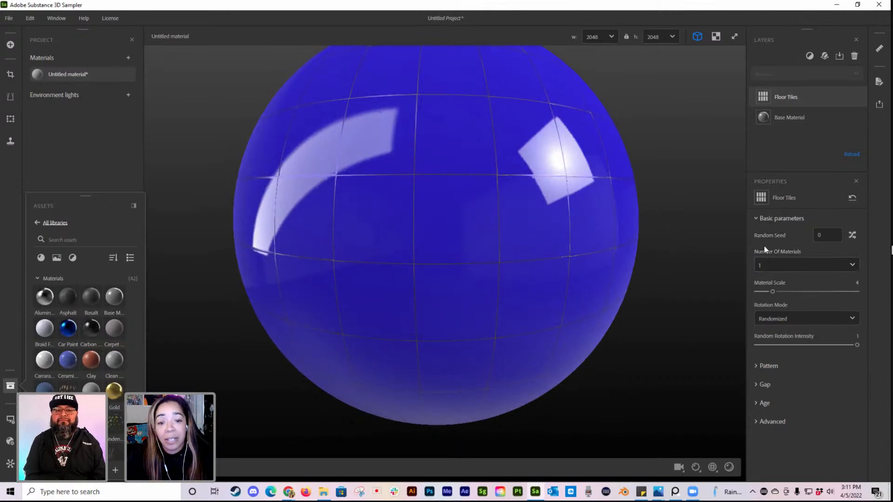
pyautogui.scroll(-3, 509, 180)
pyautogui.moveTo(514, 183); pyautogui.dragTo(549, 225)
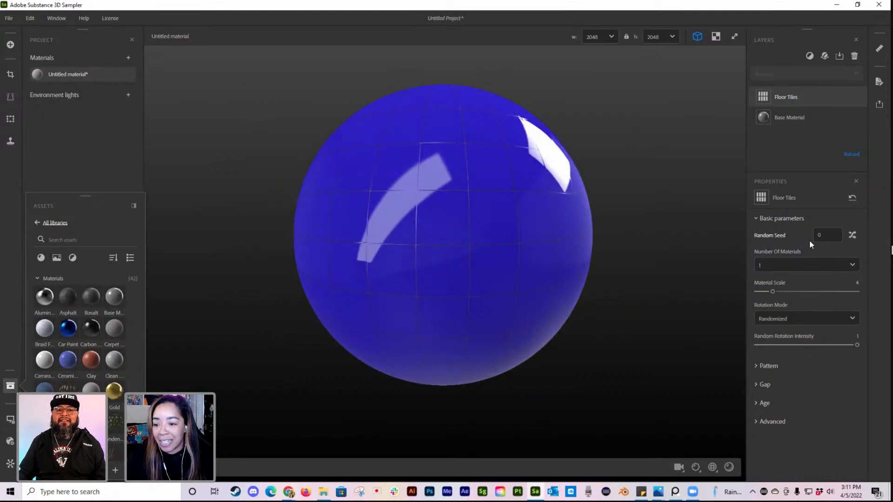
# Step: Try the Hopscotch Tiles floor pattern on the Floor Tiles layer and inspect it on the sphere
pyautogui.click(755, 366)
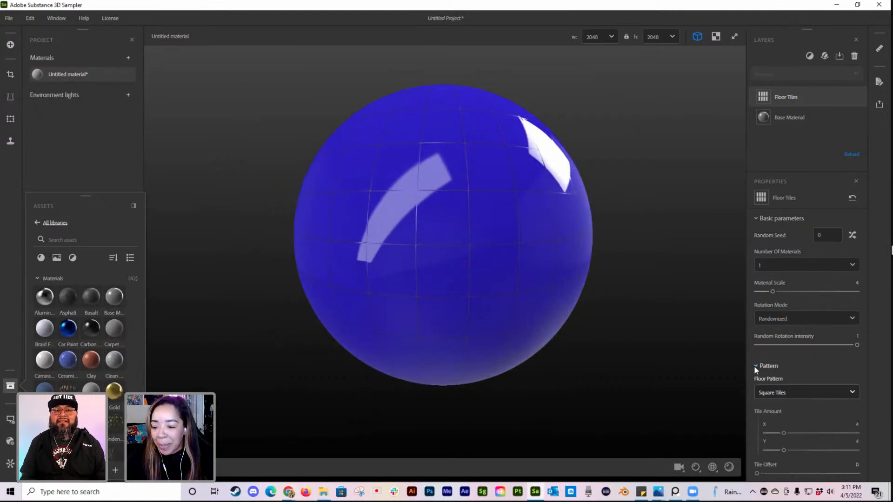
pyautogui.scroll(-3, 808, 353)
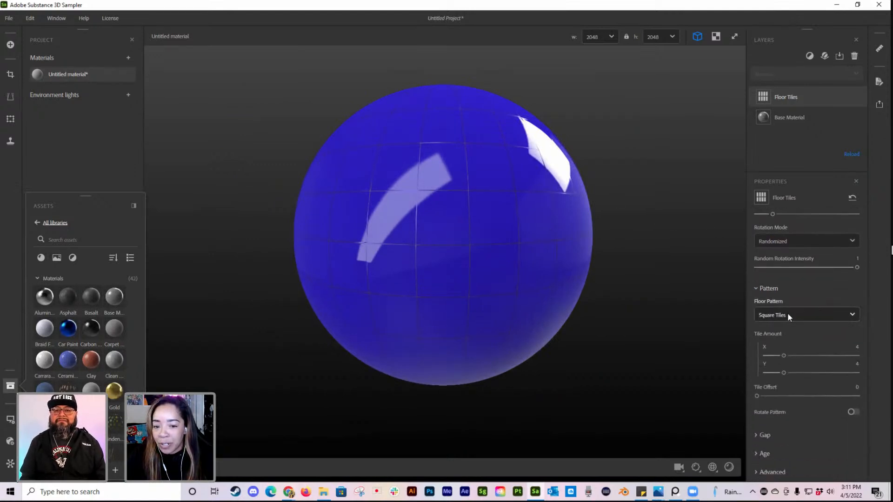
pyautogui.click(806, 315)
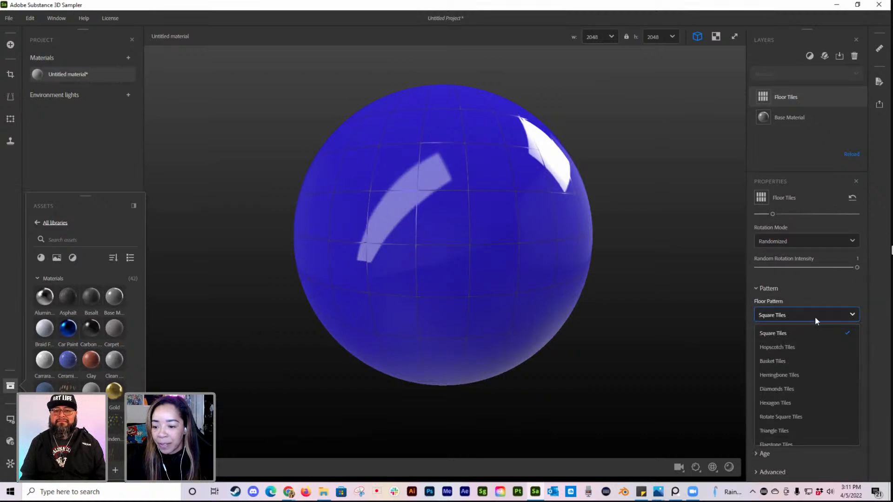
pyautogui.click(790, 347)
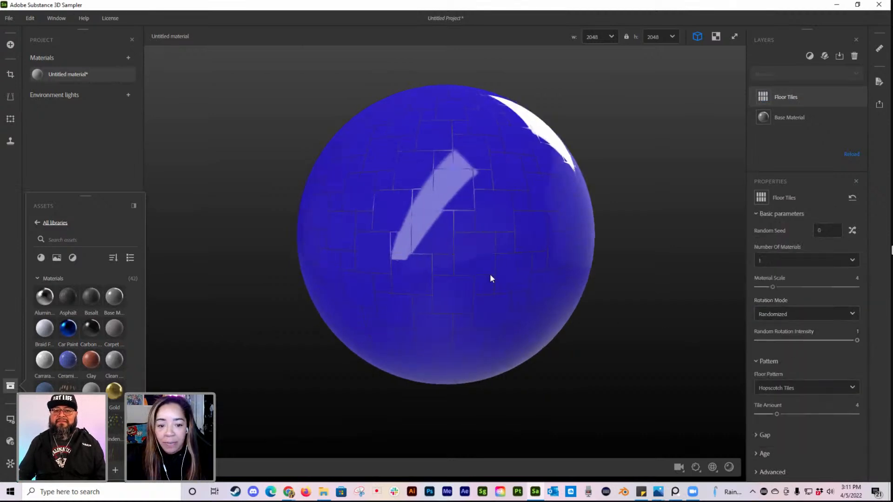
pyautogui.scroll(3, 489, 273)
pyautogui.moveTo(488, 260); pyautogui.dragTo(495, 311, button='middle')
pyautogui.scroll(-3, 482, 260)
pyautogui.moveTo(490, 260)
pyautogui.mouseDown()
pyautogui.moveTo(422, 266)
pyautogui.moveTo(479, 249)
pyautogui.mouseUp()
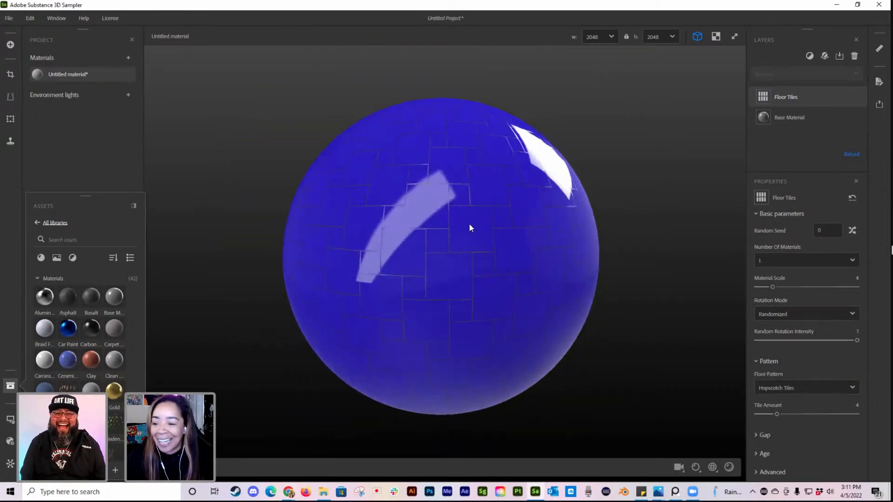
# Step: Try the Basket Tiles floor pattern with a tile amount of 12 and inspect it on the sphere
pyautogui.click(841, 387)
pyautogui.click(780, 286)
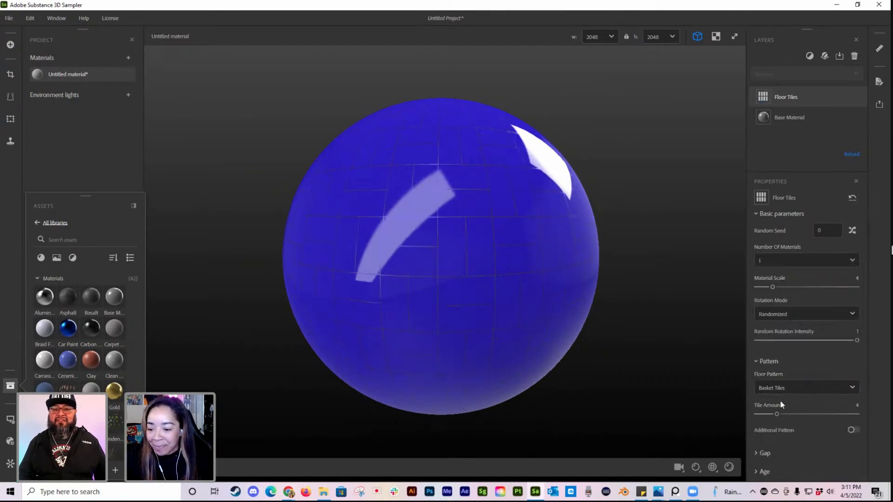
pyautogui.moveTo(782, 415); pyautogui.dragTo(831, 412)
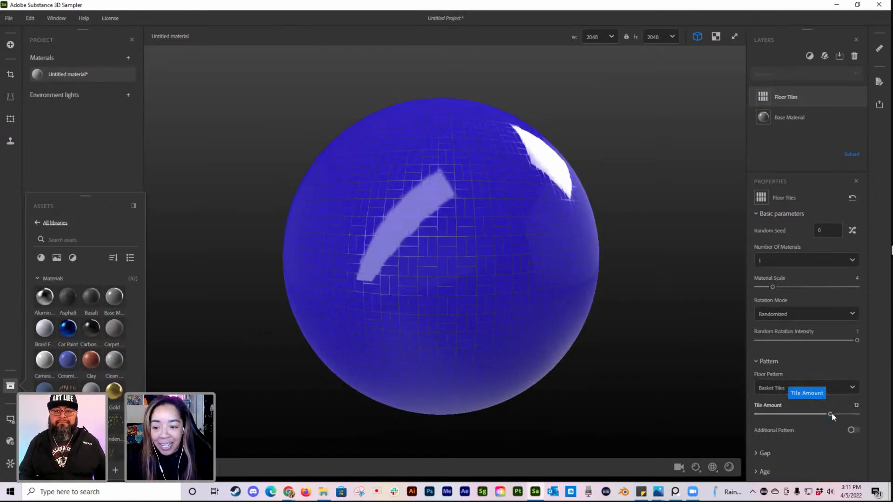
pyautogui.scroll(5, 444, 291)
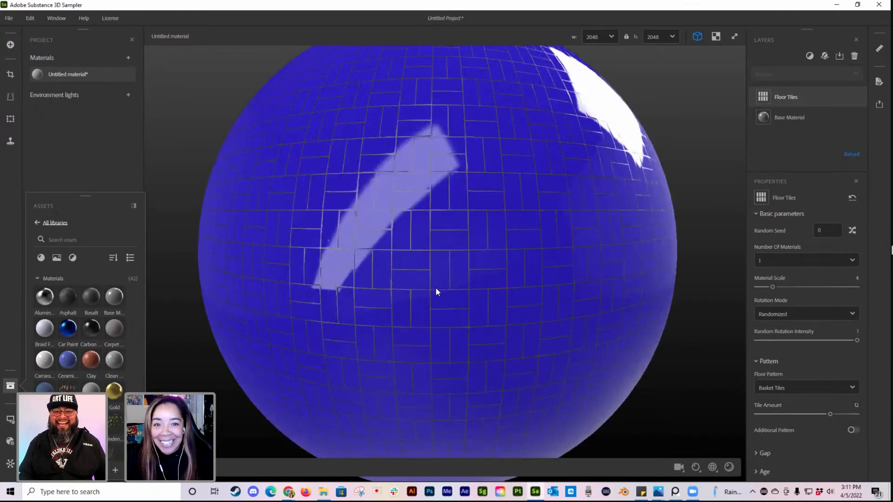
pyautogui.scroll(-6, 442, 283)
pyautogui.scroll(2, 432, 279)
pyautogui.moveTo(417, 292); pyautogui.dragTo(433, 204)
pyautogui.moveTo(496, 212)
pyautogui.mouseDown()
pyautogui.moveTo(456, 278)
pyautogui.moveTo(468, 199)
pyautogui.moveTo(493, 204)
pyautogui.mouseUp()
# Step: Try the Diamonds Tiles floor pattern, and replace it with Herringbone Tiles at a tile amount of 8
pyautogui.click(817, 387)
pyautogui.click(791, 313)
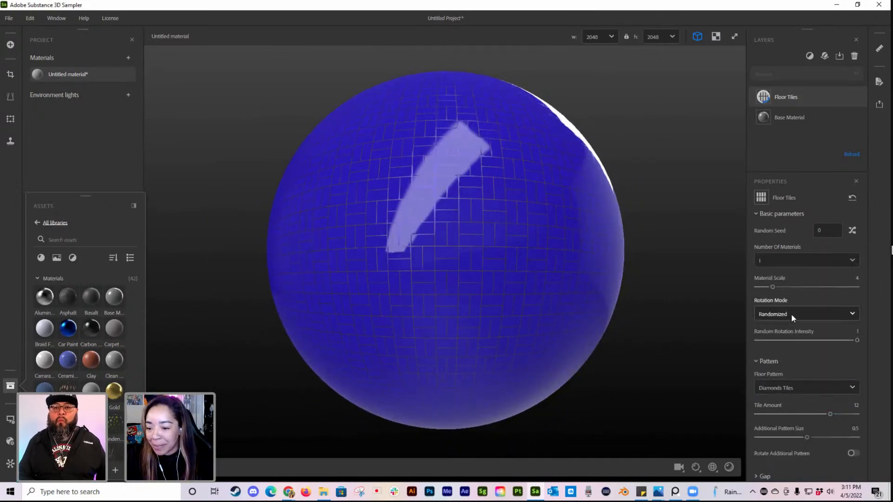
pyautogui.click(830, 386)
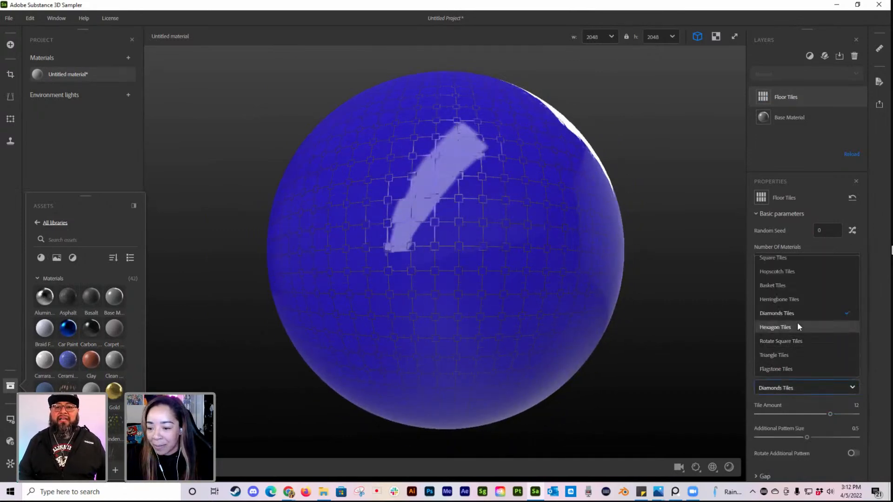
pyautogui.click(791, 299)
pyautogui.moveTo(511, 279); pyautogui.dragTo(502, 302)
pyautogui.scroll(5, 502, 303)
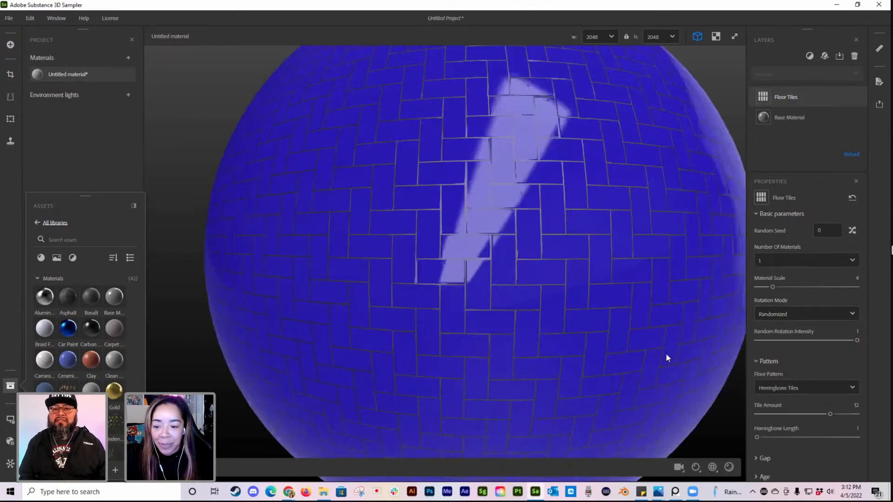
pyautogui.moveTo(833, 415); pyautogui.dragTo(808, 414)
# Step: Change the Floor Tiles layer's floor pattern to Hexagon Tiles and check it on the whole sphere
pyautogui.click(847, 388)
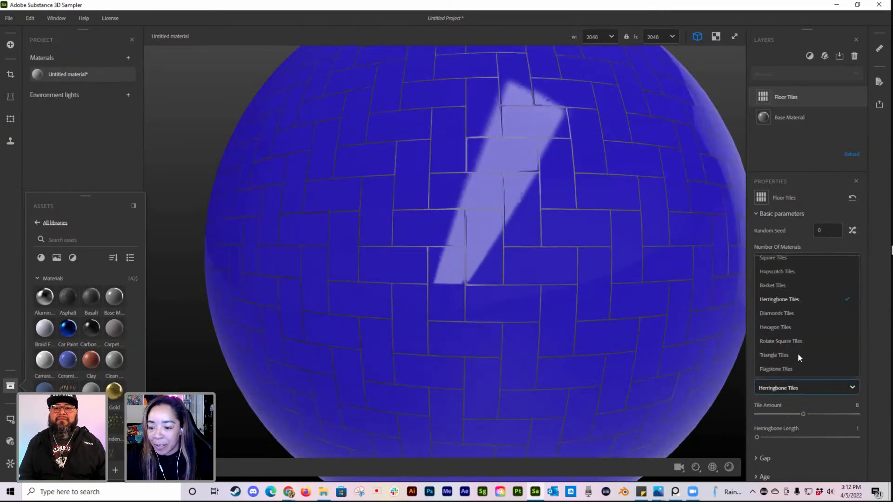
pyautogui.click(794, 327)
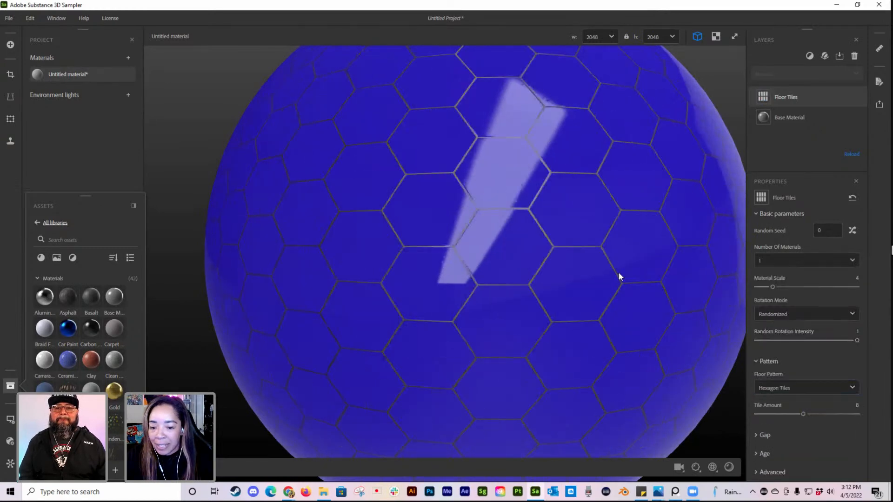
pyautogui.scroll(-5, 523, 265)
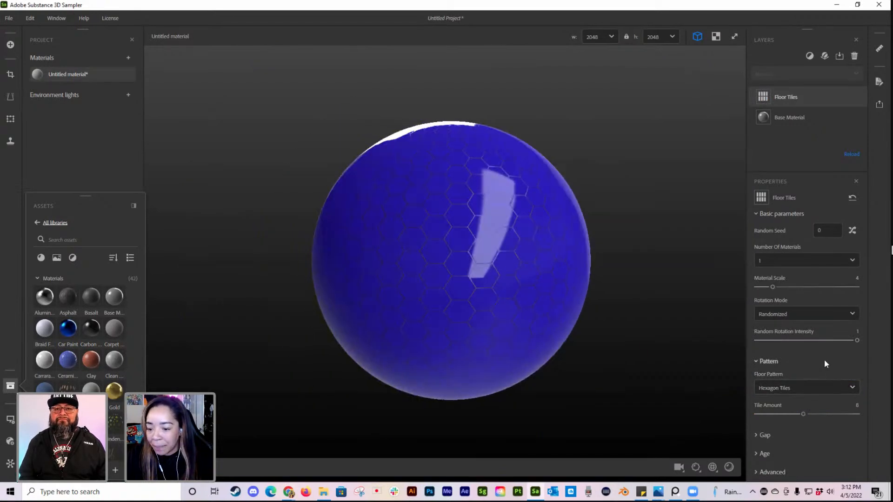
# Step: Inspect the gaps between the hexagon tiles up close and set the gap color to pinkish red #FA0037
pyautogui.click(758, 435)
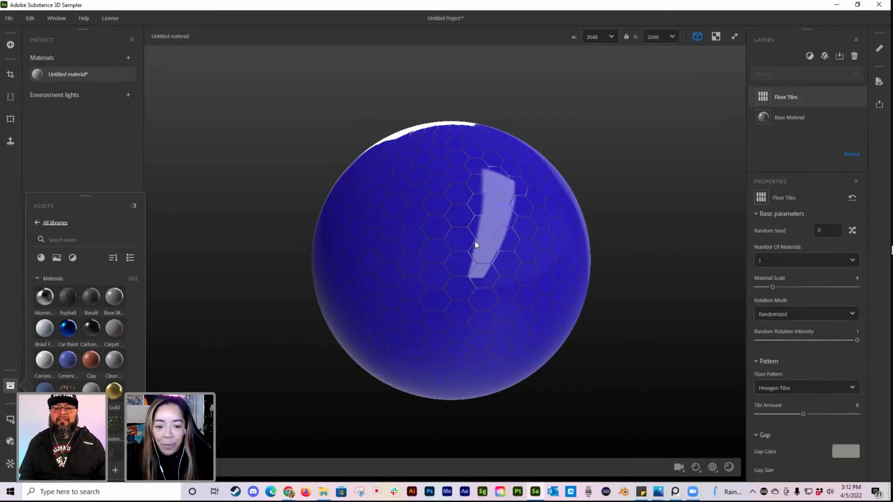
pyautogui.scroll(3, 475, 244)
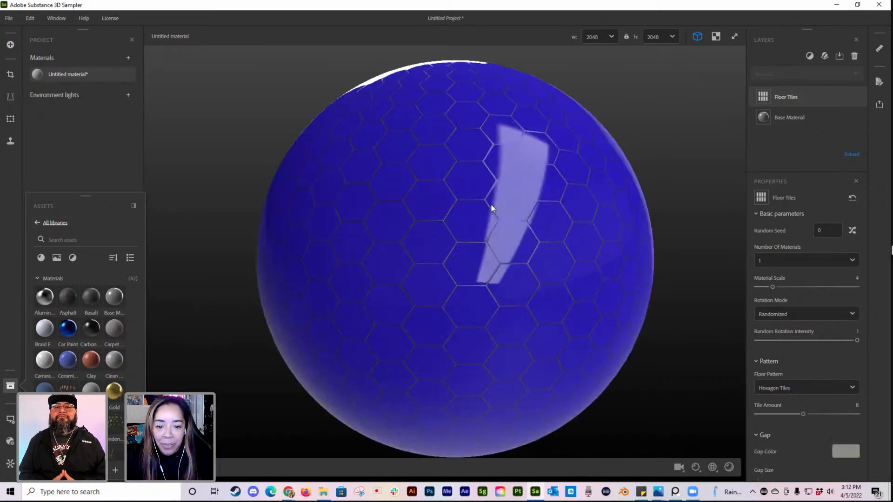
pyautogui.scroll(5, 491, 208)
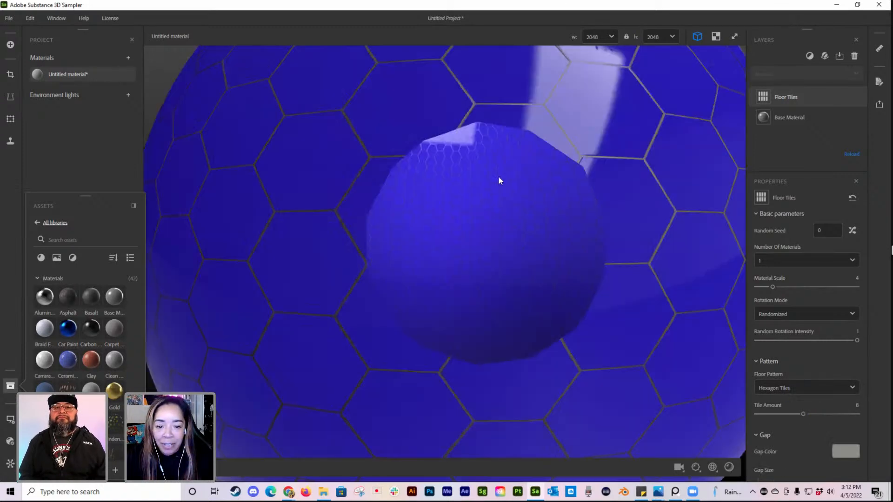
pyautogui.scroll(-5, 618, 172)
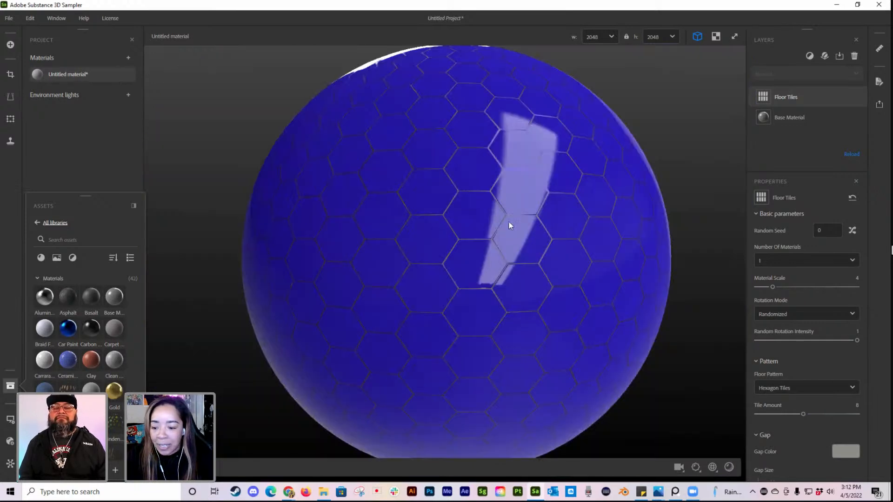
pyautogui.click(845, 451)
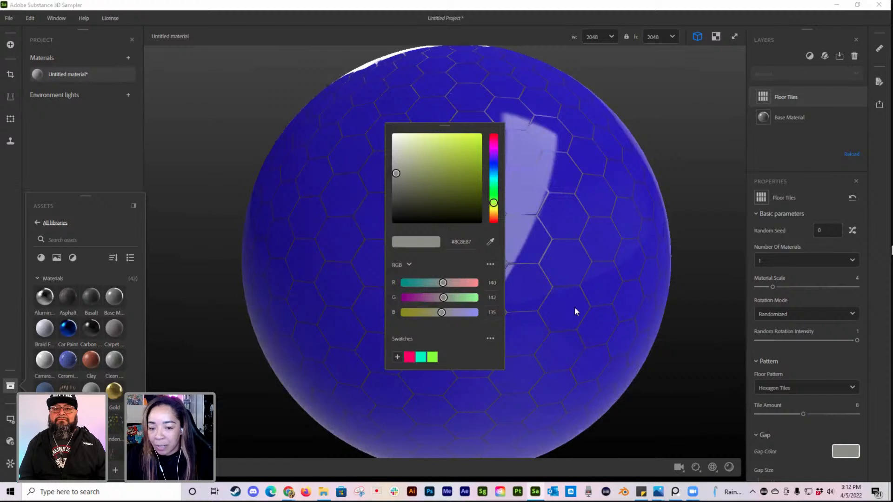
pyautogui.click(494, 142)
pyautogui.click(482, 135)
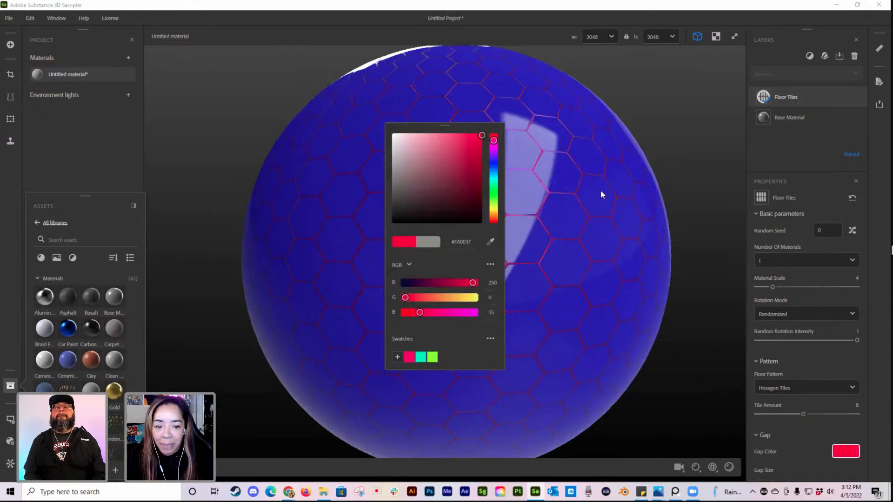
pyautogui.click(602, 210)
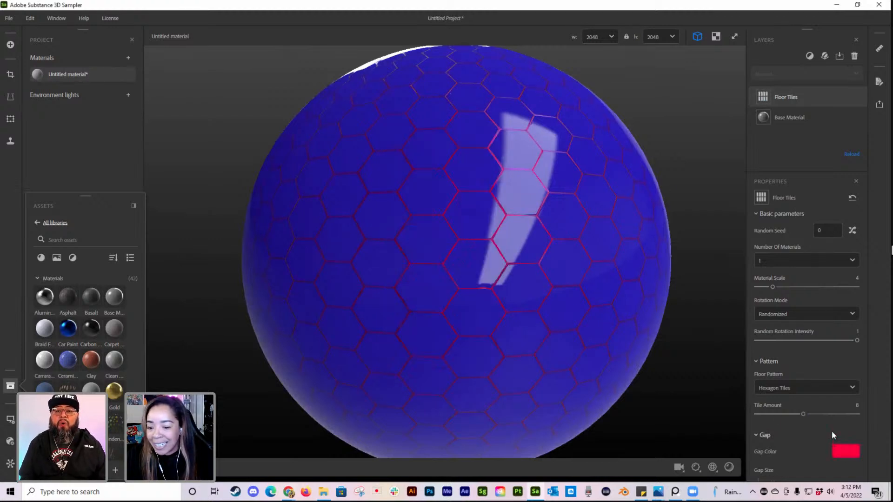
# Step: Widen the gaps between the hexagon tiles to a width of 0.72 and inspect them on the sphere
pyautogui.scroll(-2, 831, 430)
pyautogui.scroll(-1, 823, 433)
pyautogui.moveTo(774, 431); pyautogui.dragTo(831, 432)
pyautogui.scroll(-3, 442, 261)
pyautogui.moveTo(442, 260)
pyautogui.mouseDown()
pyautogui.moveTo(528, 265)
pyautogui.moveTo(426, 258)
pyautogui.moveTo(449, 263)
pyautogui.mouseUp()
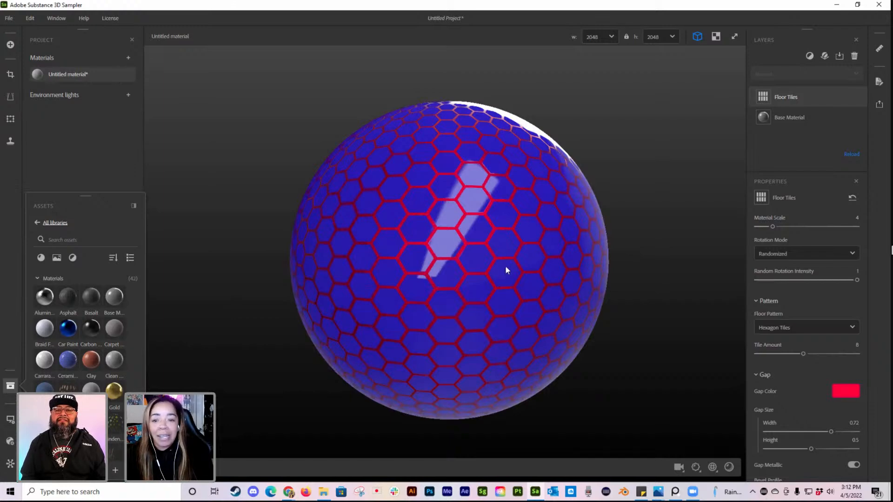
pyautogui.moveTo(478, 269)
pyautogui.mouseDown()
pyautogui.moveTo(474, 261)
pyautogui.moveTo(494, 260)
pyautogui.mouseUp()
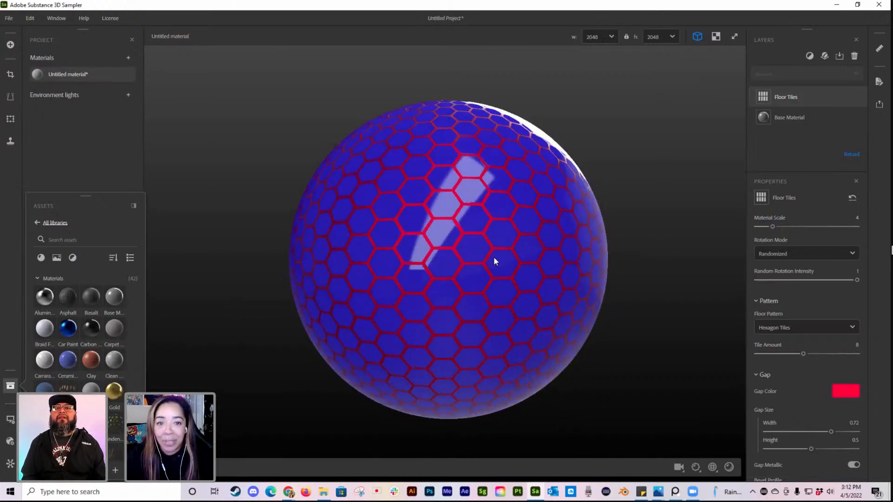
pyautogui.scroll(-3, 493, 260)
pyautogui.scroll(3, 492, 261)
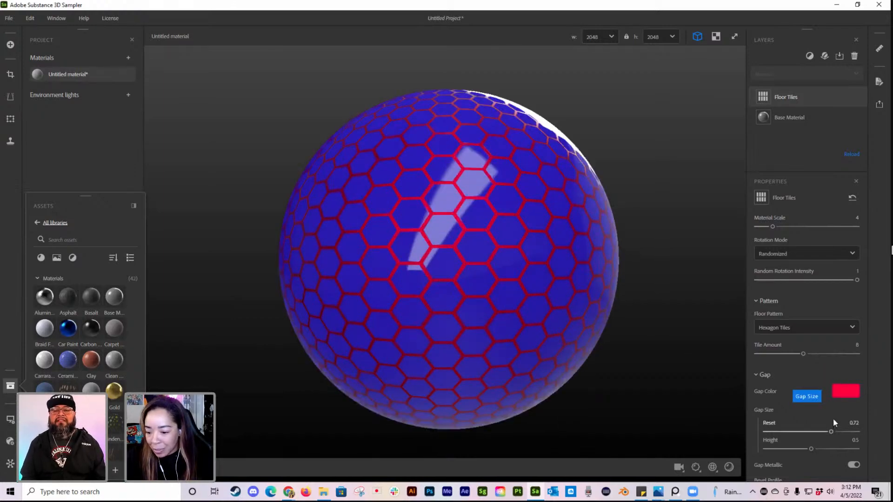
# Step: Compare the gaps with Gap Metallic off and on, leaving it on, and view the reflections around the sphere
pyautogui.scroll(-1, 832, 421)
pyautogui.scroll(-2, 833, 418)
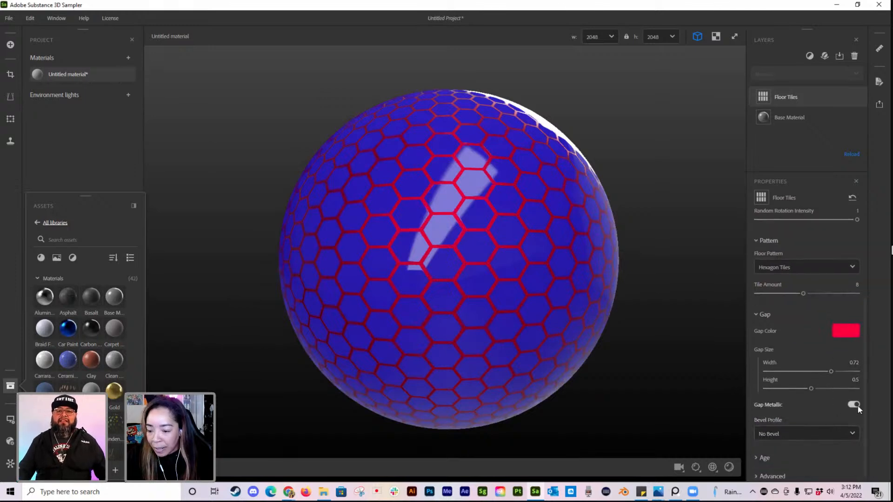
pyautogui.click(856, 405)
pyautogui.click(855, 404)
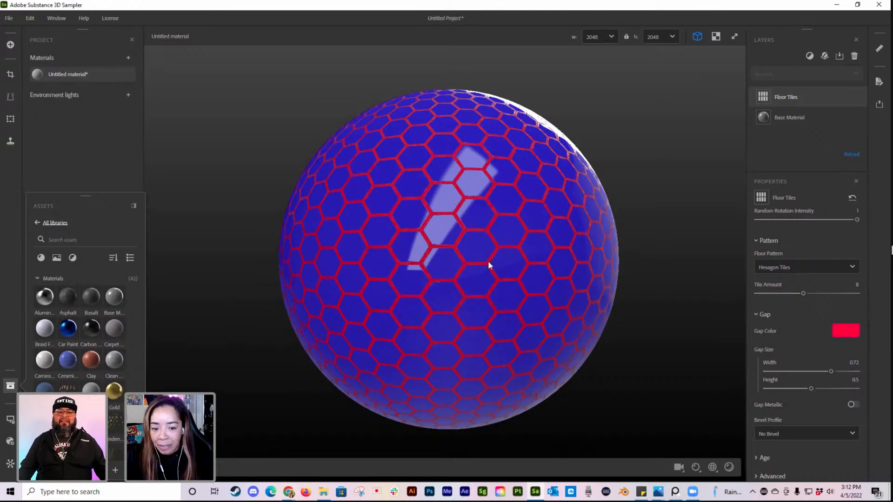
pyautogui.click(849, 403)
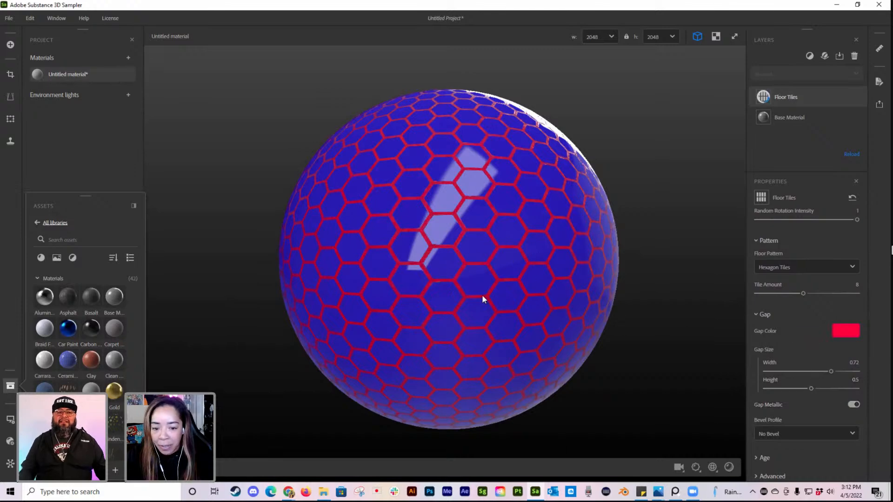
pyautogui.moveTo(524, 267)
pyautogui.mouseDown()
pyautogui.moveTo(392, 259)
pyautogui.moveTo(507, 251)
pyautogui.moveTo(480, 260)
pyautogui.moveTo(604, 316)
pyautogui.mouseUp()
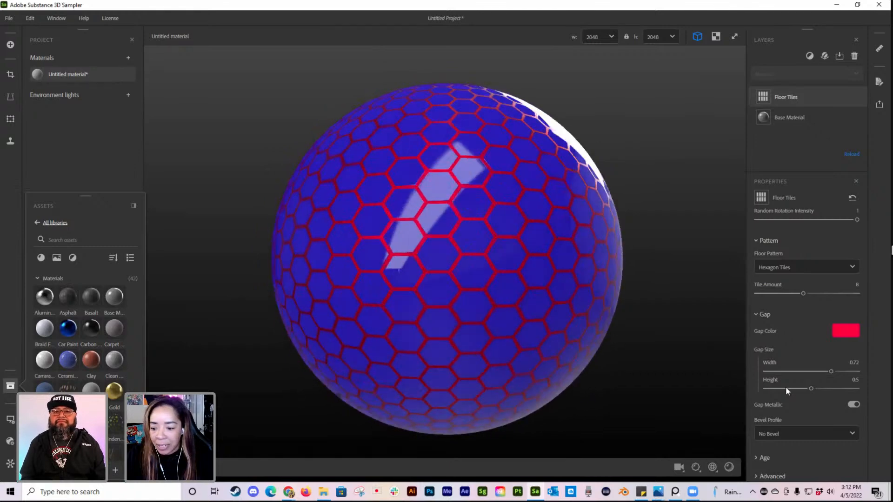
# Step: Set the tiles' bevel profile to Round Medium and inspect the beveled edges from several angles
pyautogui.click(837, 432)
pyautogui.click(792, 356)
pyautogui.moveTo(500, 284); pyautogui.dragTo(454, 279)
pyautogui.scroll(-3, 508, 293)
pyautogui.scroll(3, 467, 208)
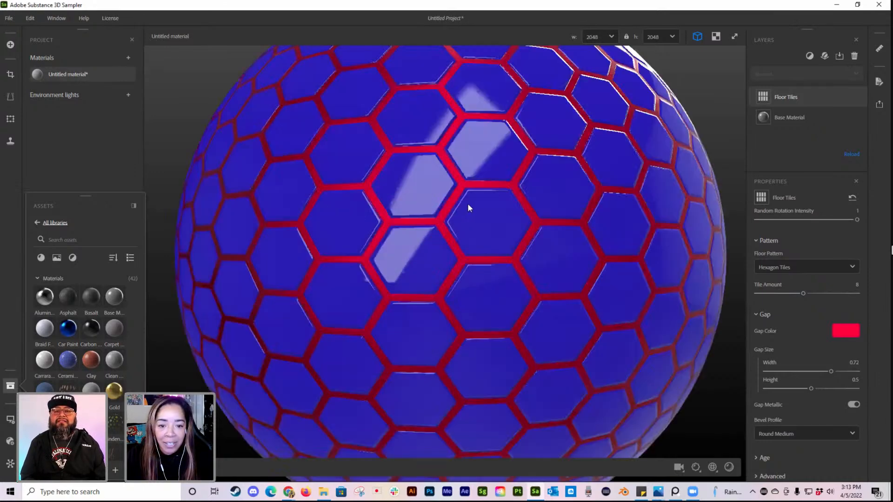
pyautogui.scroll(-3, 475, 228)
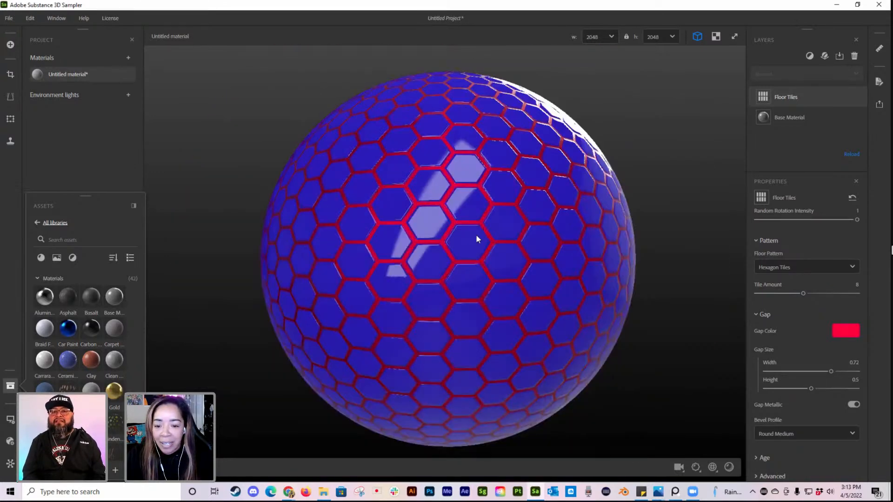
pyautogui.scroll(-1, 805, 414)
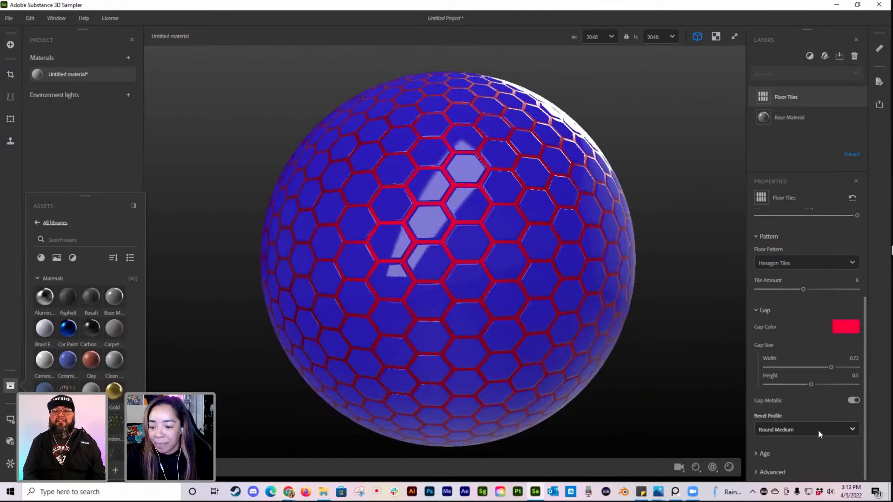
pyautogui.scroll(-3, 465, 327)
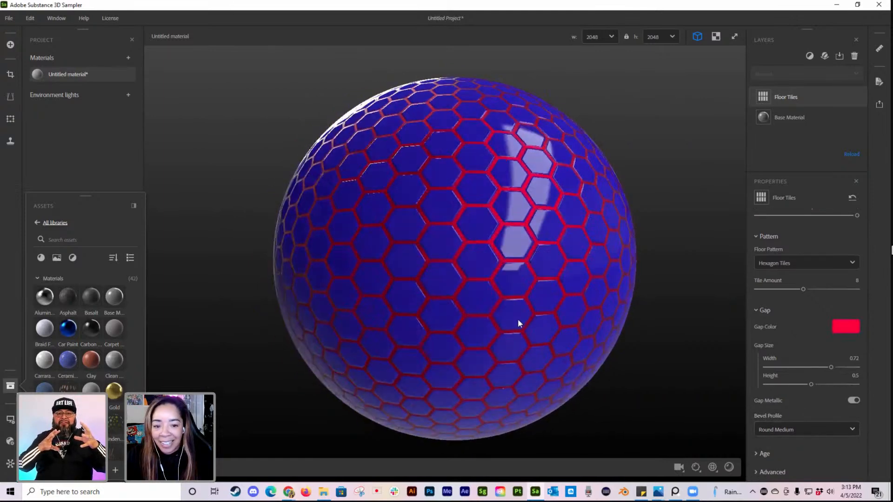
pyautogui.moveTo(381, 316); pyautogui.dragTo(391, 315)
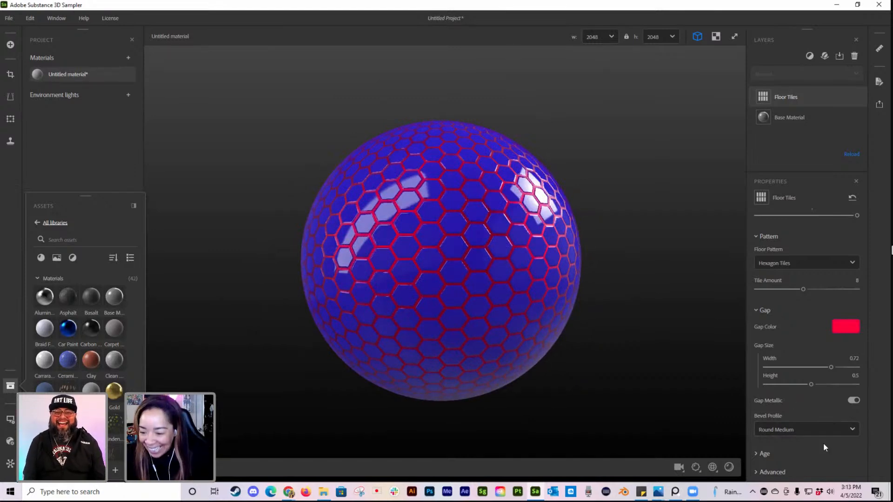
# Step: Increase the Floor Tilt in the tiles' age settings to 0.58 and inspect the reflections on the sphere
pyautogui.click(762, 454)
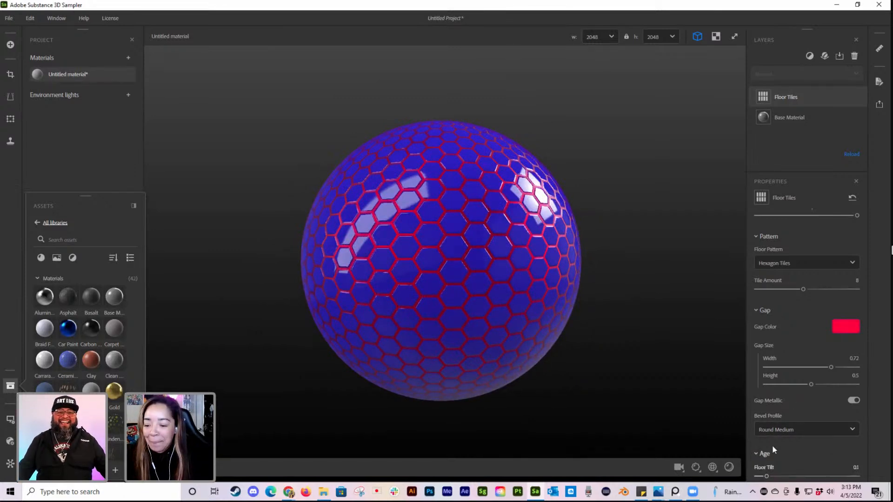
pyautogui.scroll(-2, 797, 381)
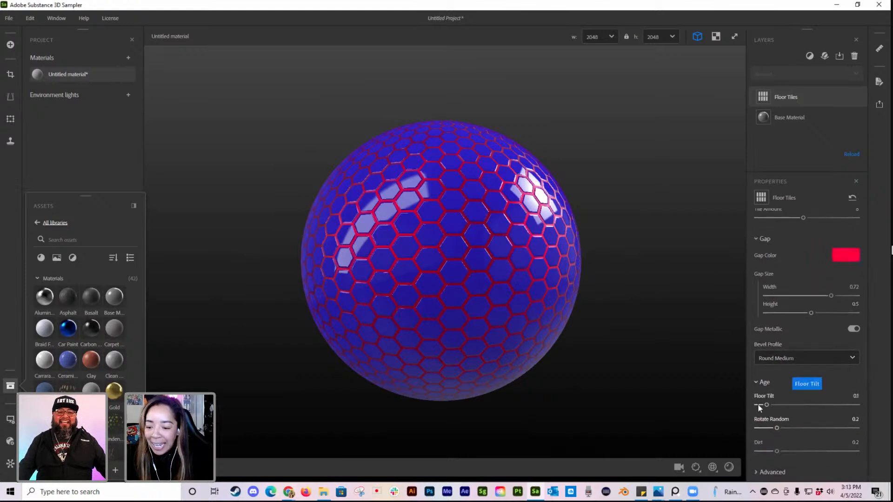
pyautogui.scroll(3, 484, 273)
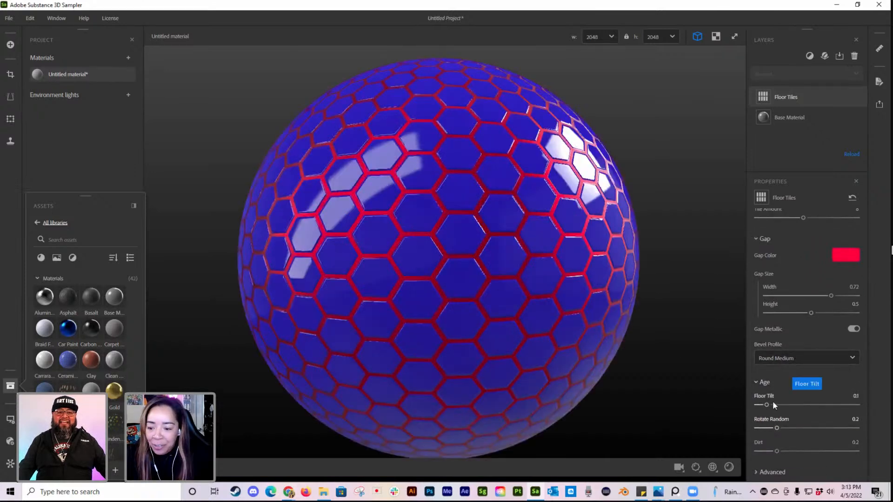
pyautogui.moveTo(767, 404); pyautogui.dragTo(815, 397)
pyautogui.moveTo(502, 156); pyautogui.dragTo(571, 195)
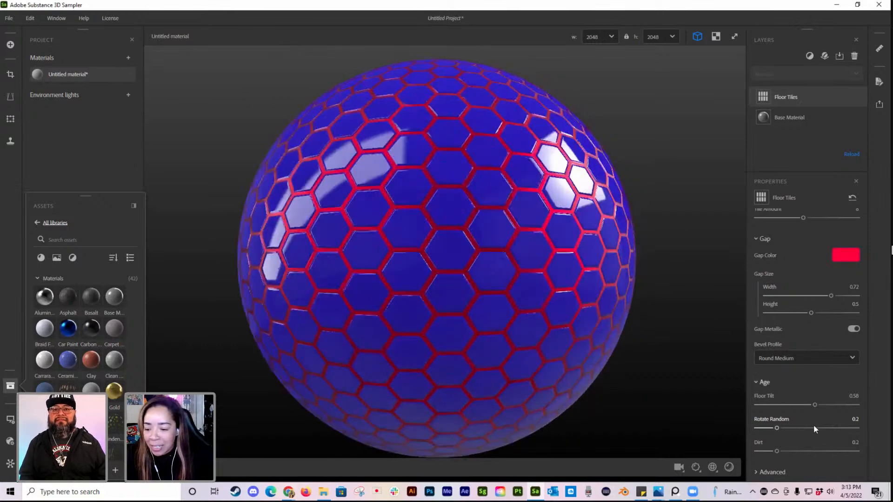
# Step: Try a Dirt amount of 0.97 on the tiles and inspect the surface up close
pyautogui.moveTo(777, 451); pyautogui.dragTo(853, 447)
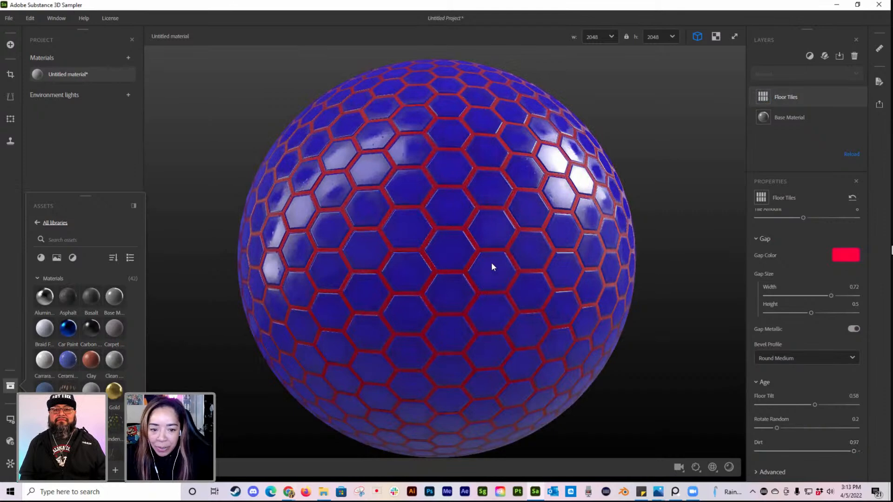
pyautogui.scroll(5, 487, 258)
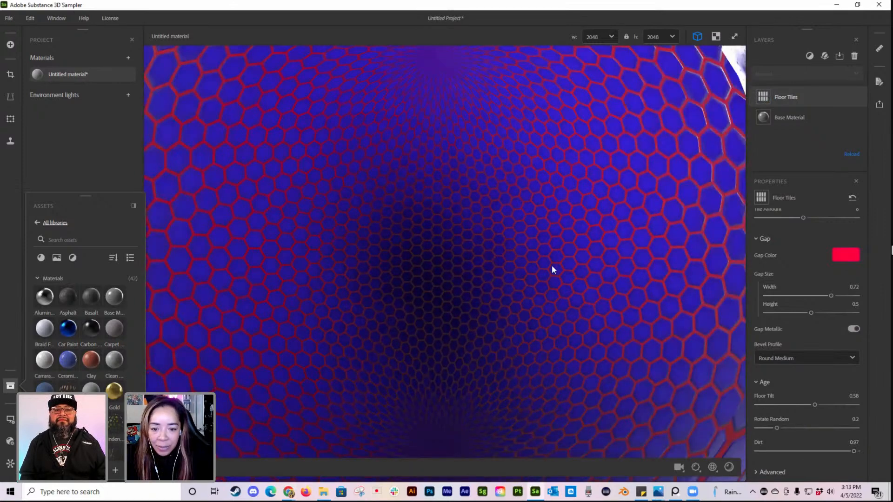
pyautogui.scroll(-5, 552, 265)
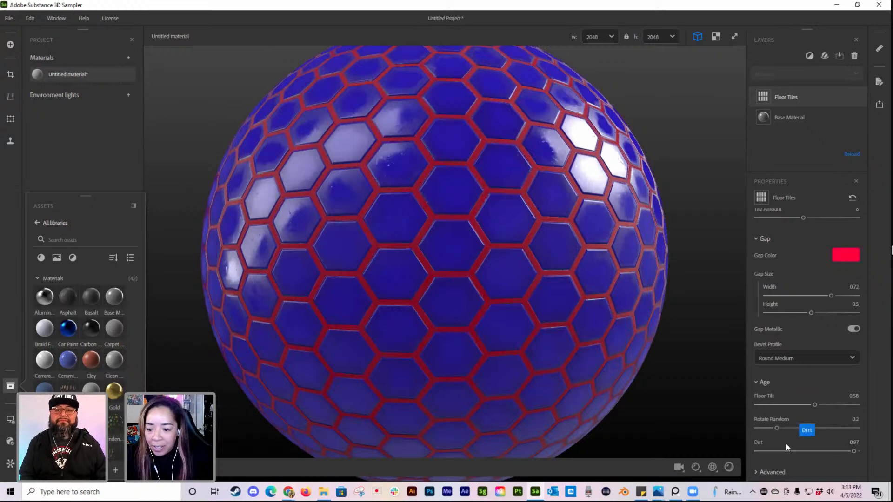
# Step: Reduce the tiles' Dirt amount to 0.1 and view the cleaner surface around the sphere
pyautogui.click(766, 451)
pyautogui.scroll(-3, 517, 317)
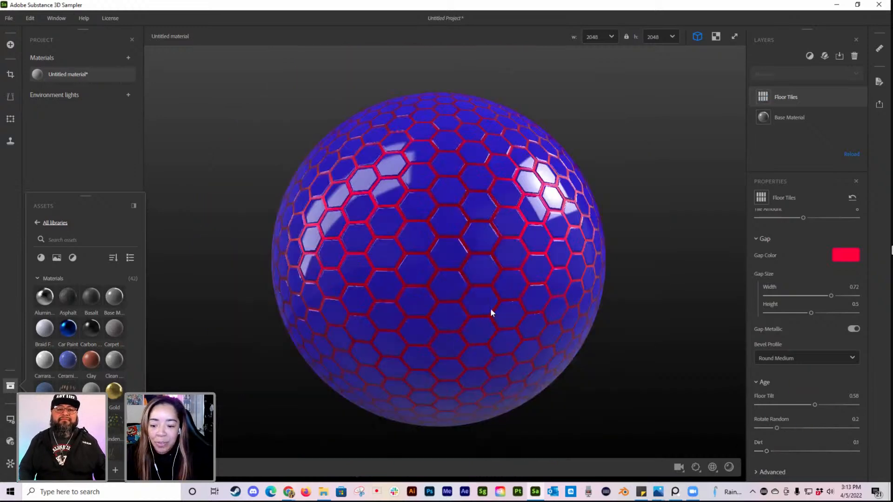
pyautogui.scroll(-2, 490, 308)
pyautogui.moveTo(464, 245); pyautogui.dragTo(596, 324)
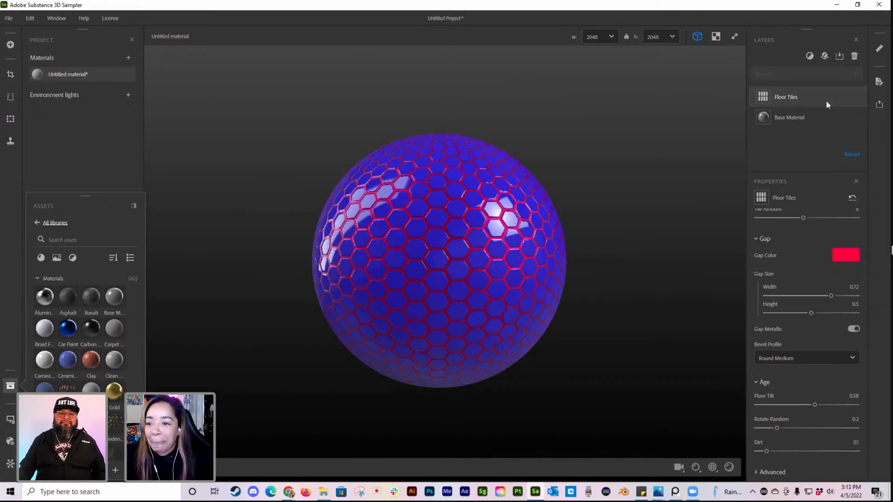
# Step: Delete the Floor Tiles layer and change the Base Material's base color to orange
pyautogui.click(855, 59)
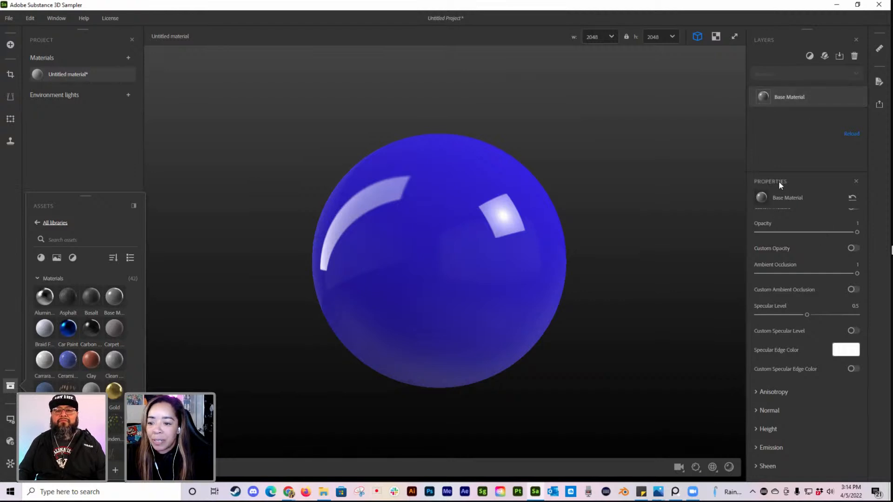
pyautogui.scroll(5, 816, 334)
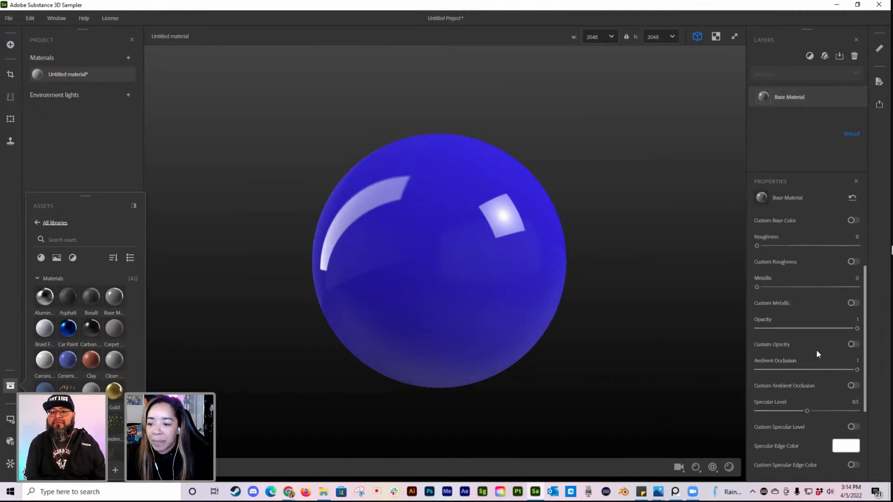
pyautogui.click(840, 306)
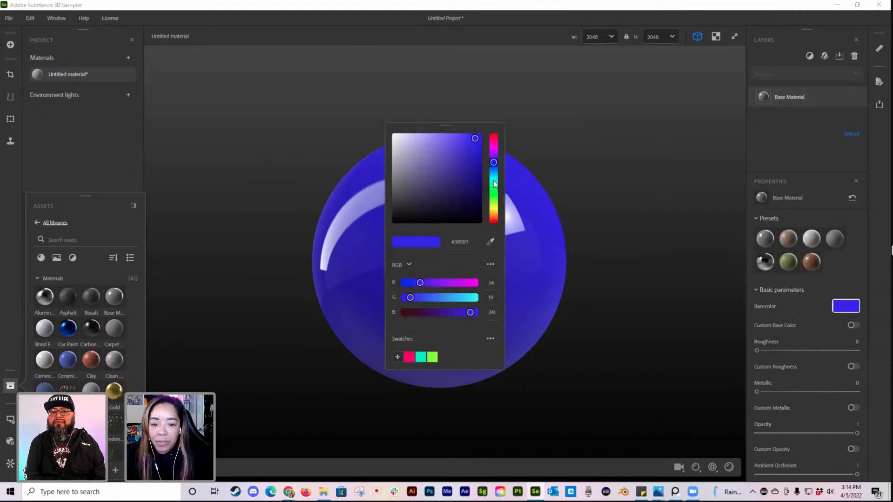
pyautogui.moveTo(493, 217); pyautogui.dragTo(494, 214)
pyautogui.moveTo(471, 139); pyautogui.dragTo(465, 138)
pyautogui.click(562, 126)
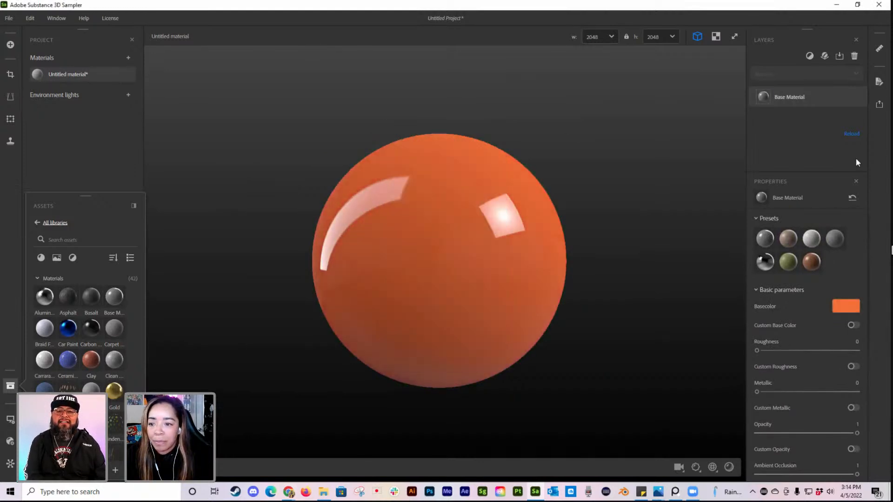
# Step: Add a Paint filter layer above the Base Material
pyautogui.click(809, 56)
pyautogui.write('pain')
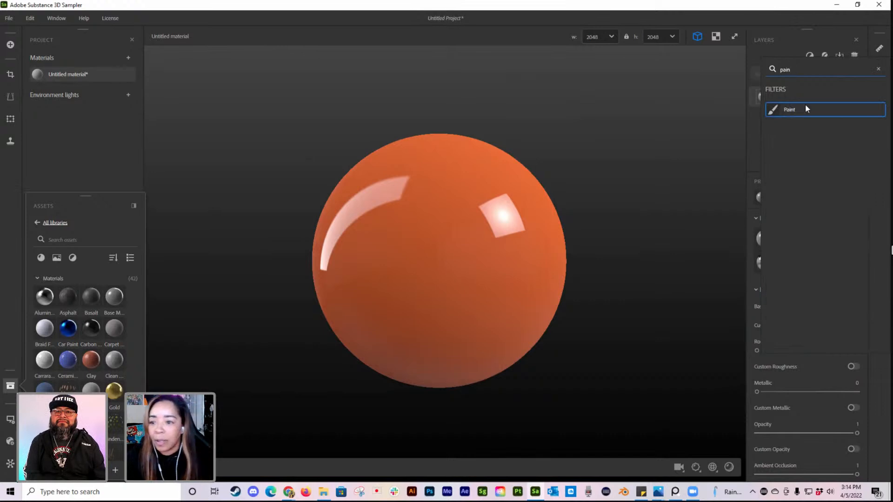
pyautogui.click(798, 113)
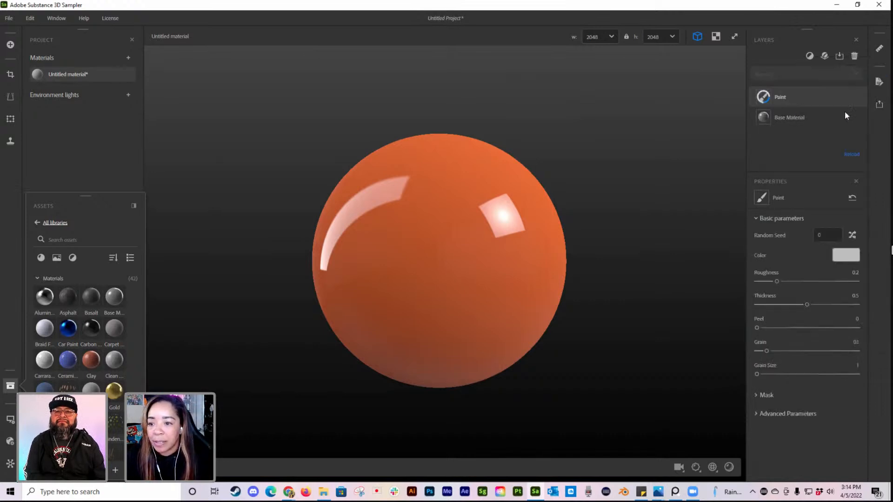
# Step: Try a bright green base color on the Base Material beneath the Paint layer
pyautogui.click(830, 116)
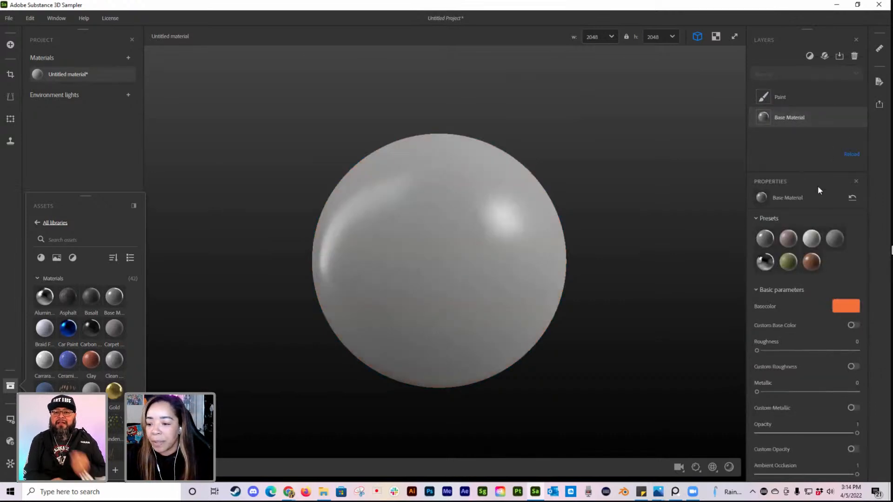
pyautogui.click(853, 308)
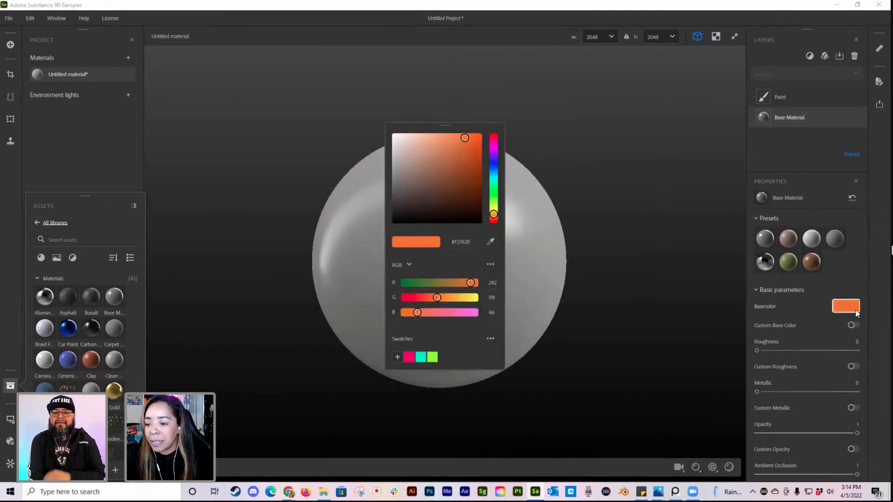
pyautogui.click(494, 190)
pyautogui.moveTo(467, 138); pyautogui.dragTo(475, 134)
pyautogui.click(643, 135)
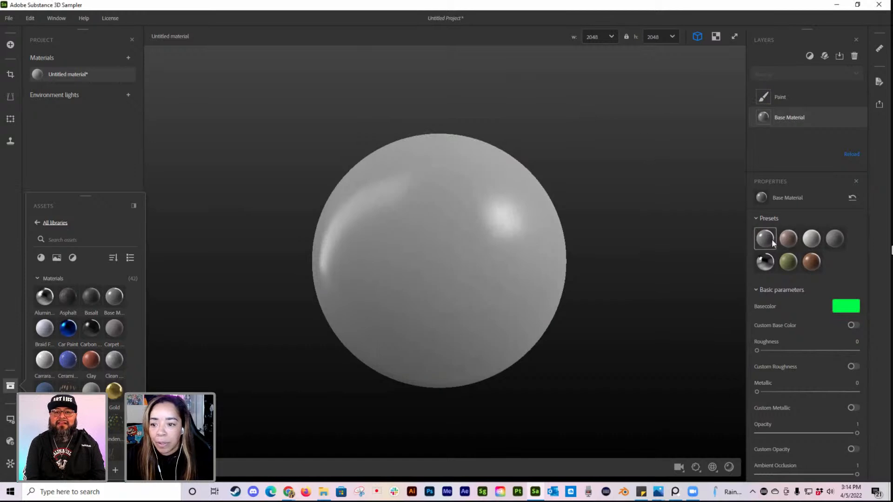
# Step: Change the Base Material's base color to yellow-orange, and hide and reshow the Paint layer to compare the two layers
pyautogui.click(814, 99)
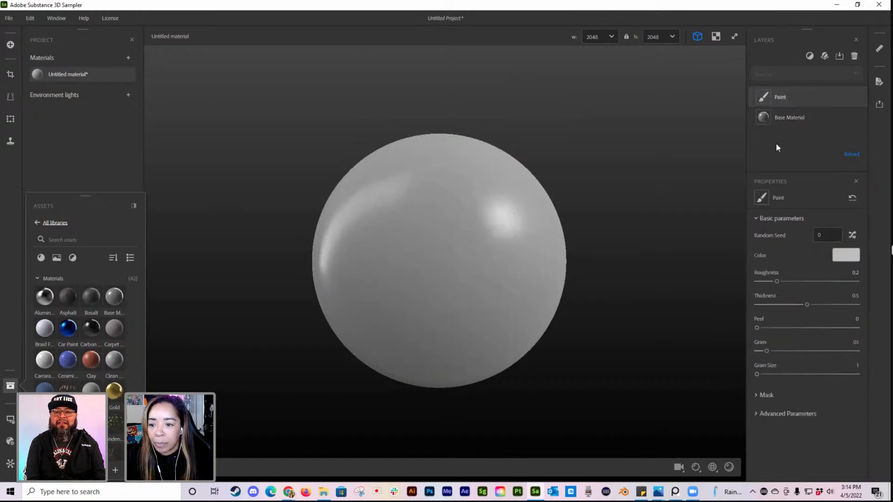
pyautogui.click(791, 116)
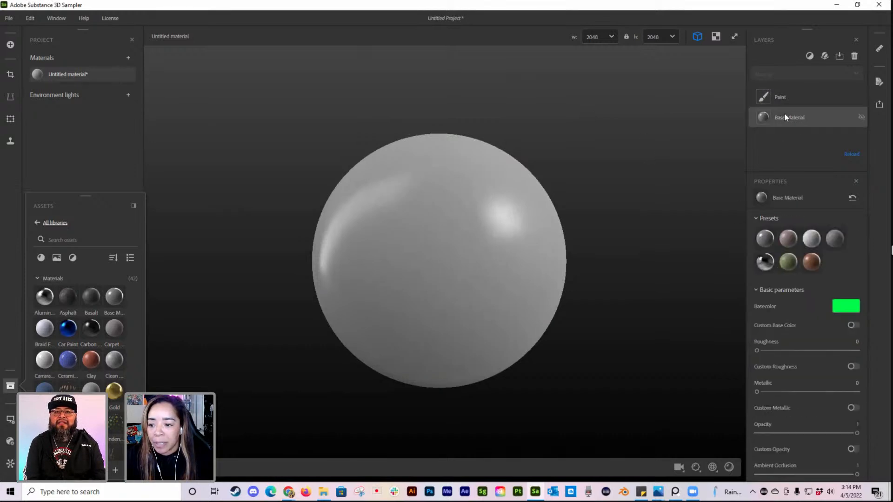
pyautogui.click(847, 303)
pyautogui.click(493, 210)
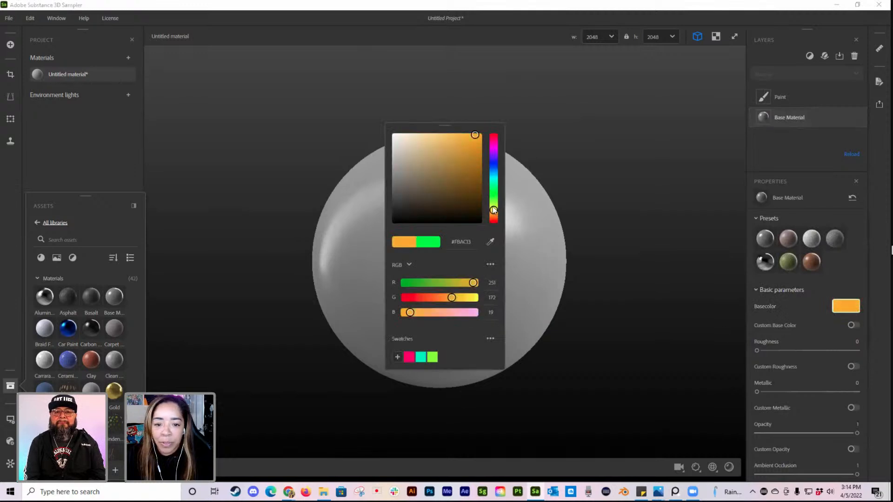
pyautogui.click(631, 173)
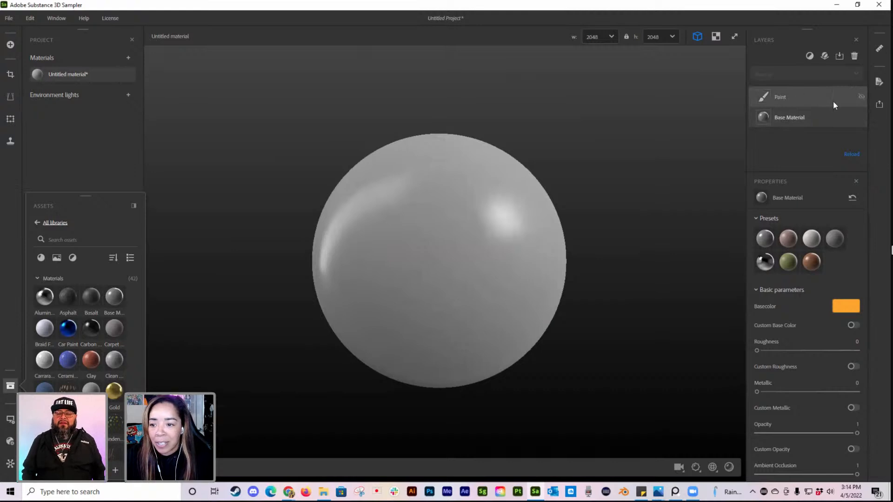
pyautogui.click(861, 96)
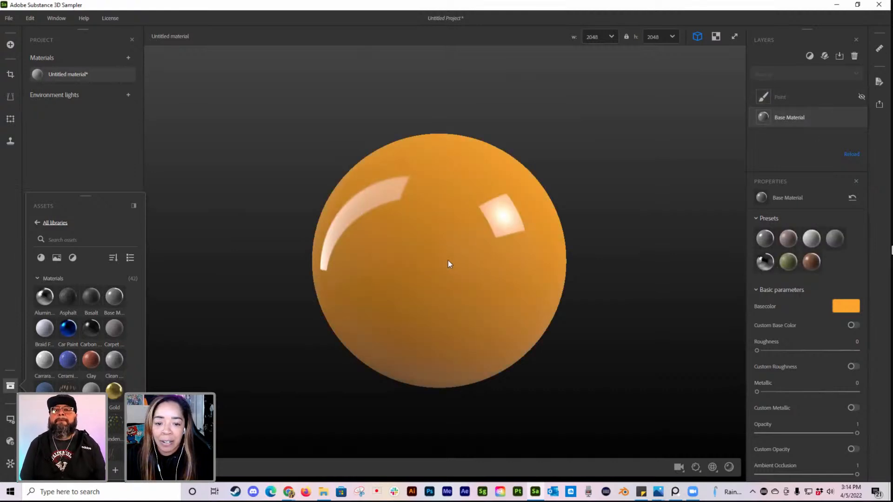
pyautogui.click(861, 96)
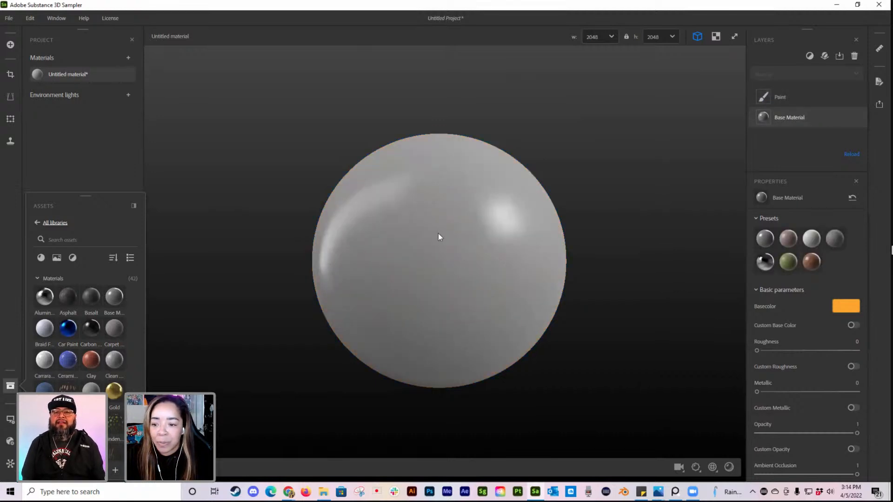
# Step: Set the Paint layer's color to bright green
pyautogui.click(793, 98)
pyautogui.click(845, 255)
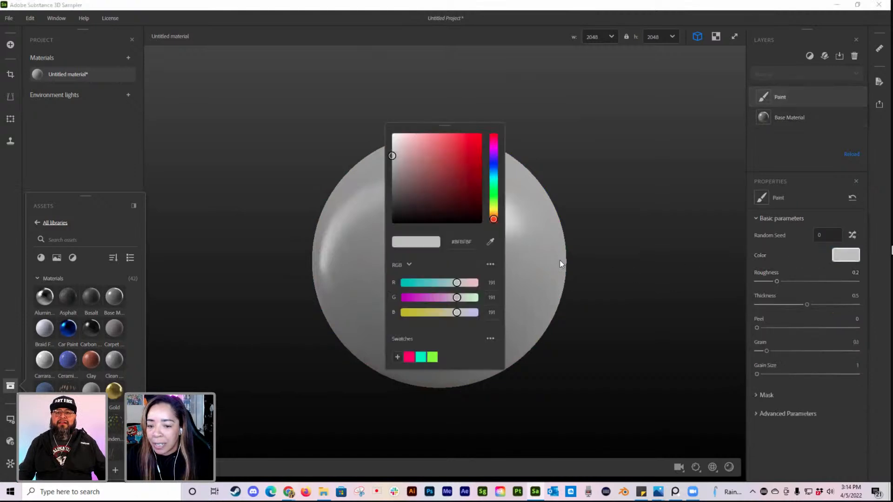
pyautogui.click(493, 190)
pyautogui.moveTo(481, 171); pyautogui.dragTo(479, 138)
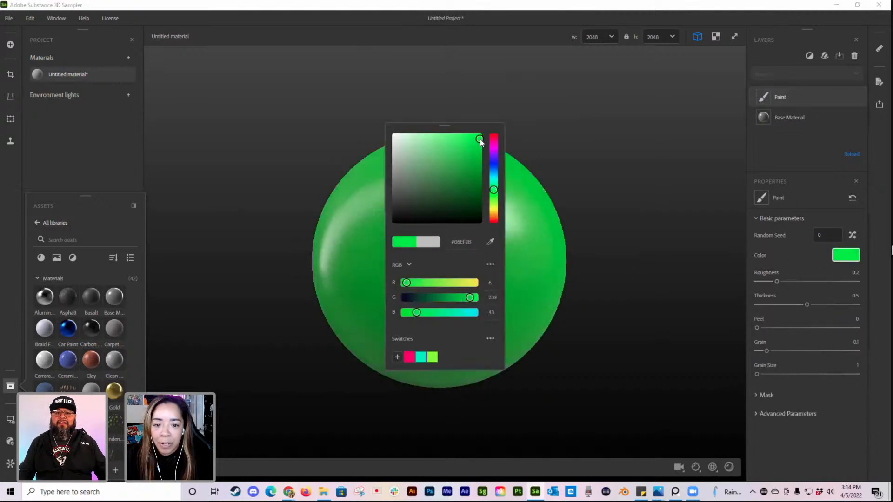
pyautogui.click(602, 139)
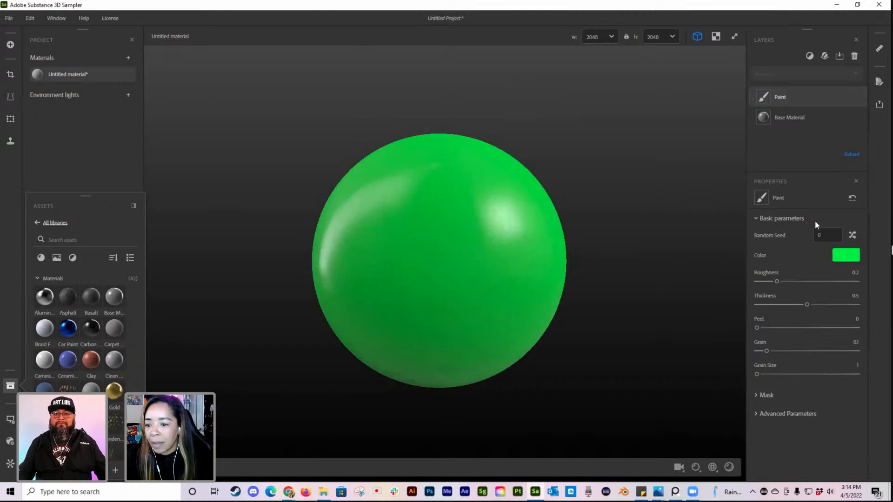
# Step: Set the Paint layer's Roughness to 0.15, Thickness to 0.23 and Peel to 0.5
pyautogui.moveTo(775, 281)
pyautogui.mouseDown()
pyautogui.moveTo(761, 282)
pyautogui.moveTo(772, 281)
pyautogui.mouseUp()
pyautogui.moveTo(807, 305)
pyautogui.mouseDown()
pyautogui.moveTo(753, 305)
pyautogui.moveTo(781, 305)
pyautogui.mouseUp()
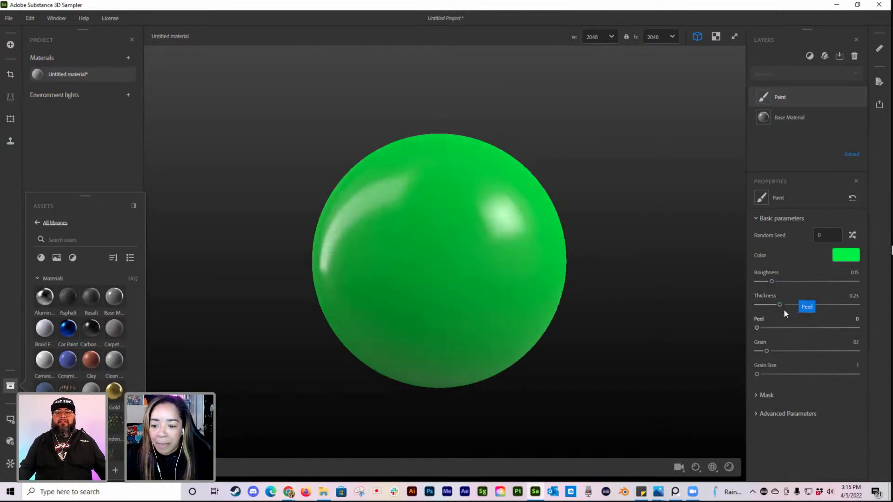
pyautogui.click(780, 305)
pyautogui.moveTo(756, 328); pyautogui.dragTo(807, 327)
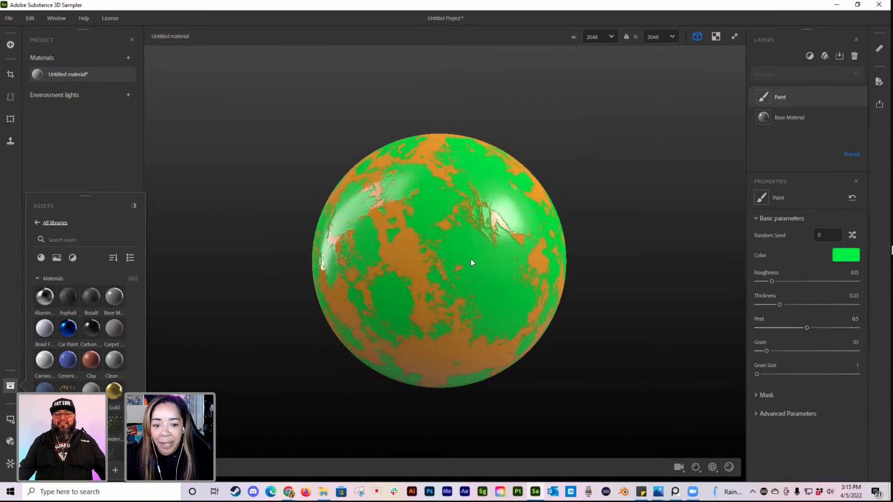
pyautogui.scroll(3, 471, 253)
pyautogui.moveTo(540, 255); pyautogui.dragTo(503, 294)
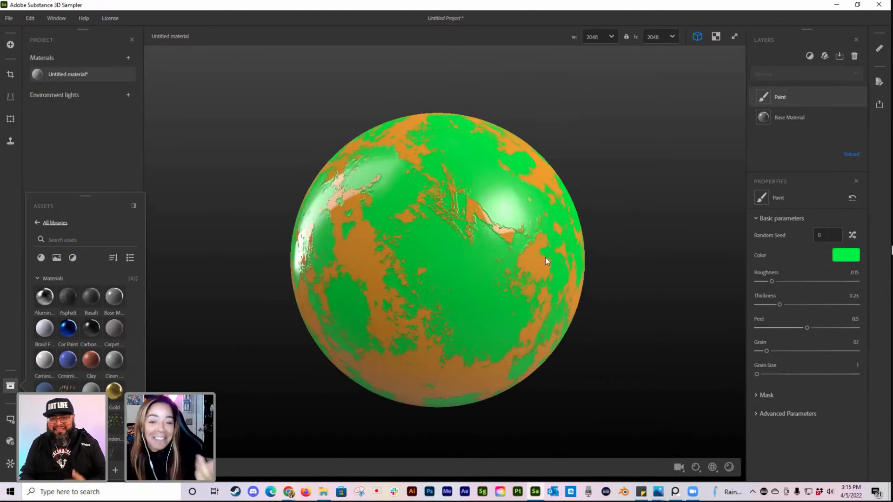
# Step: Change the Base Material's base color to violet-blue #3D0CFB
pyautogui.click(809, 116)
pyautogui.click(845, 307)
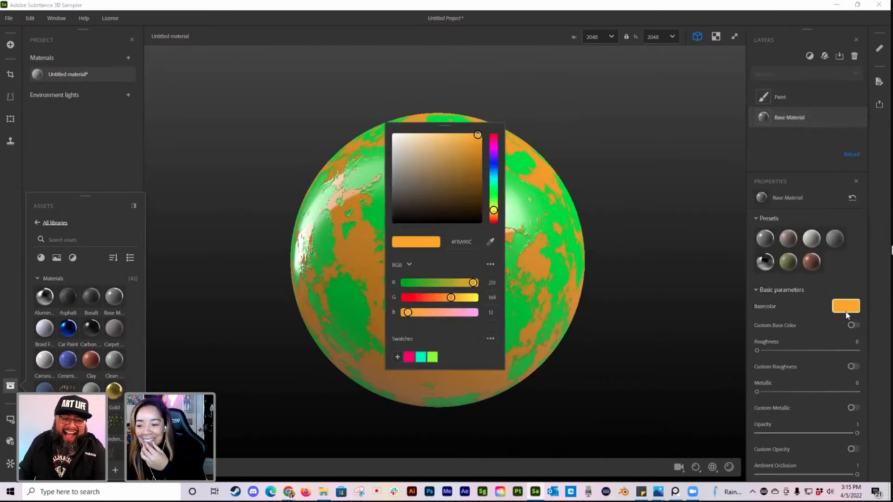
pyautogui.click(495, 167)
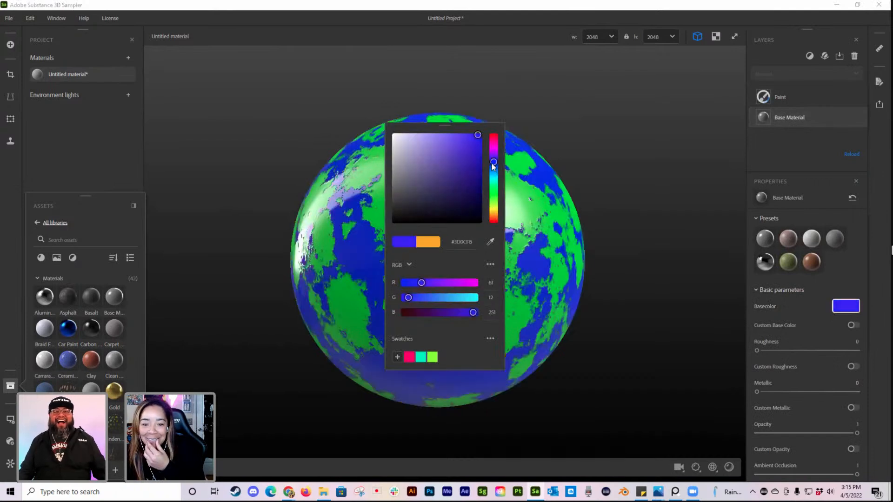
pyautogui.click(690, 173)
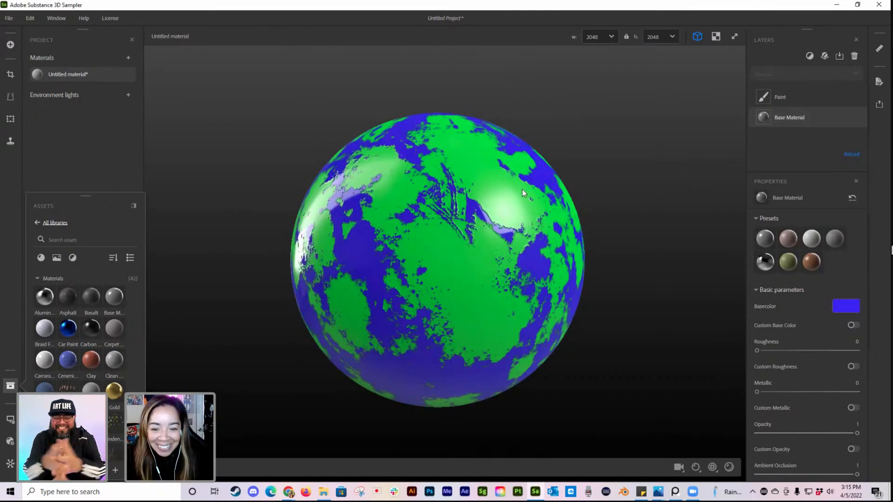
# Step: Examine the peeling paint pattern on the sphere from close up, from afar and from another angle
pyautogui.scroll(5, 534, 199)
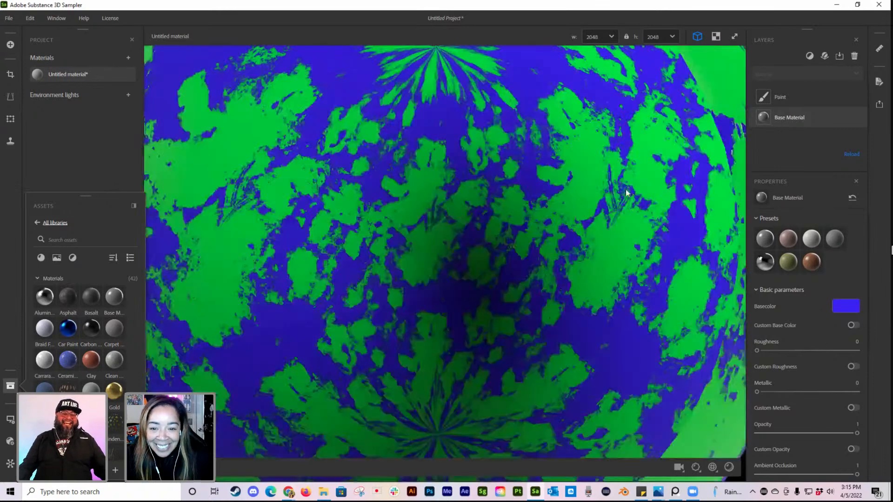
pyautogui.scroll(-5, 570, 199)
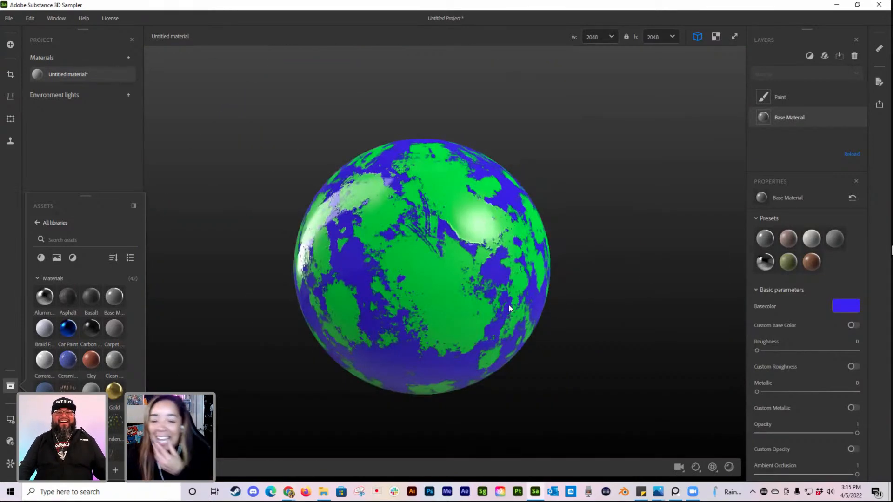
pyautogui.scroll(-2, 518, 288)
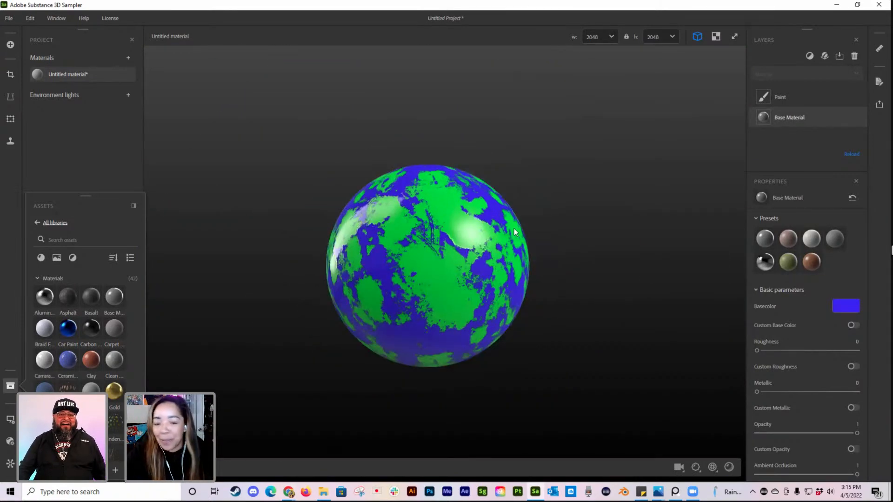
pyautogui.moveTo(514, 228); pyautogui.dragTo(557, 241, button='middle')
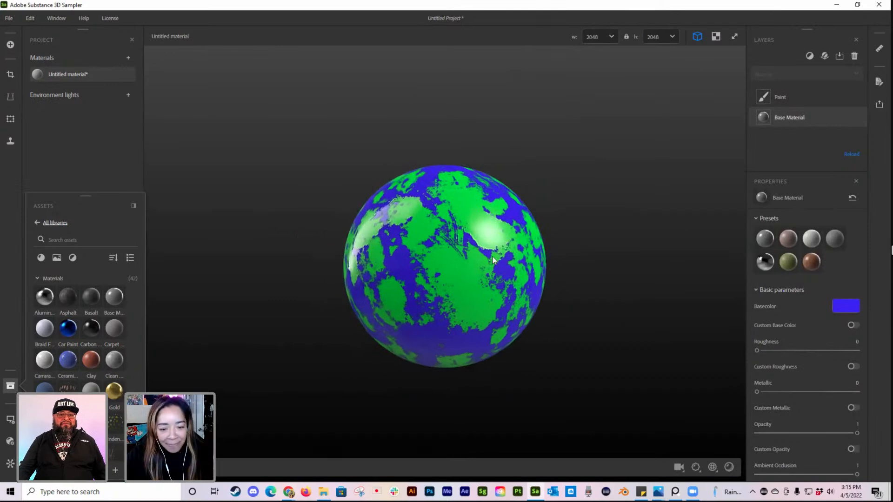
pyautogui.moveTo(503, 261); pyautogui.dragTo(525, 260)
pyautogui.scroll(2, 470, 272)
pyautogui.scroll(-2, 470, 272)
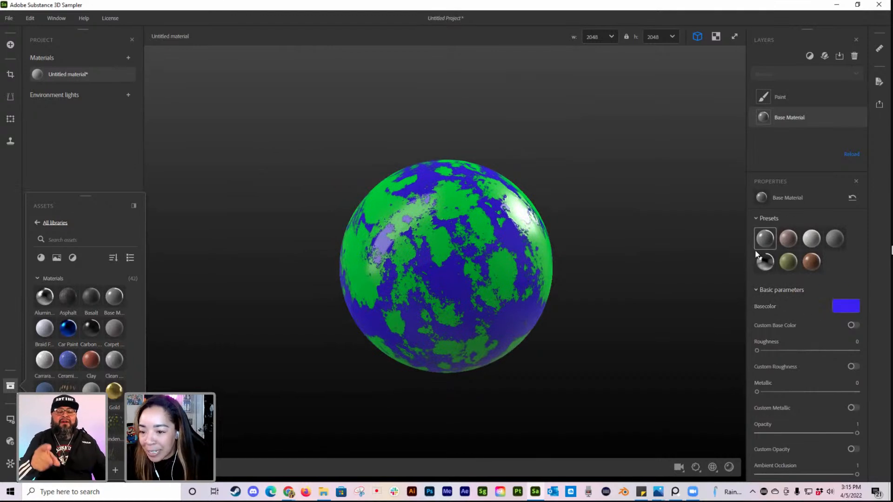
# Step: Try a Thickness of 0.92 on the Paint layer and inspect the paint edges up close
pyautogui.click(782, 94)
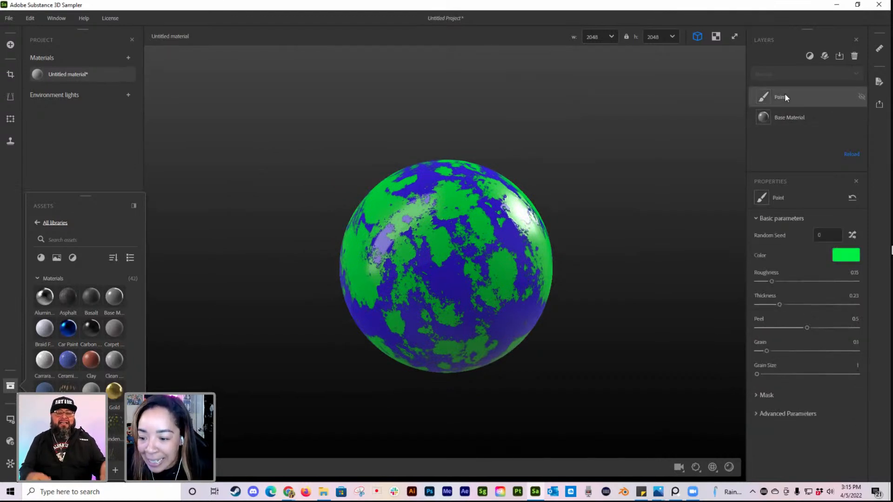
pyautogui.moveTo(780, 304); pyautogui.dragTo(841, 307)
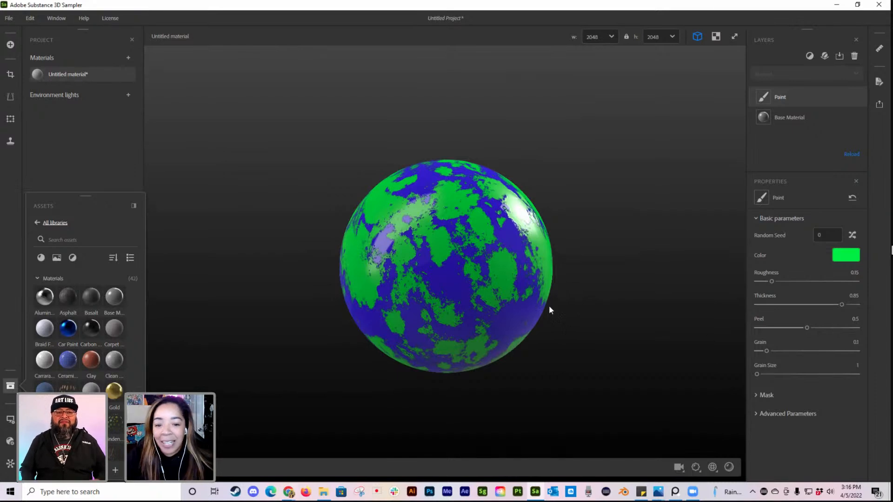
pyautogui.moveTo(841, 303); pyautogui.dragTo(845, 305)
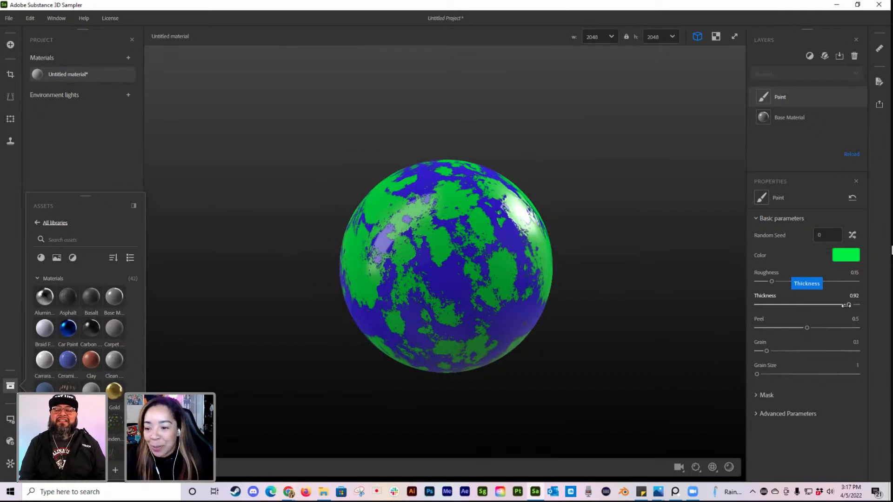
pyautogui.click(808, 55)
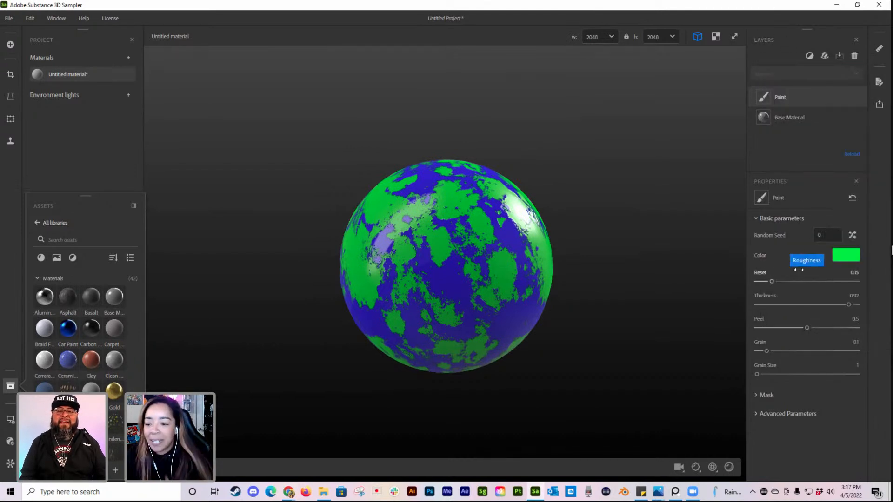
pyautogui.moveTo(489, 281)
pyautogui.mouseDown()
pyautogui.moveTo(514, 277)
pyautogui.moveTo(498, 279)
pyautogui.mouseUp()
pyautogui.scroll(3, 497, 279)
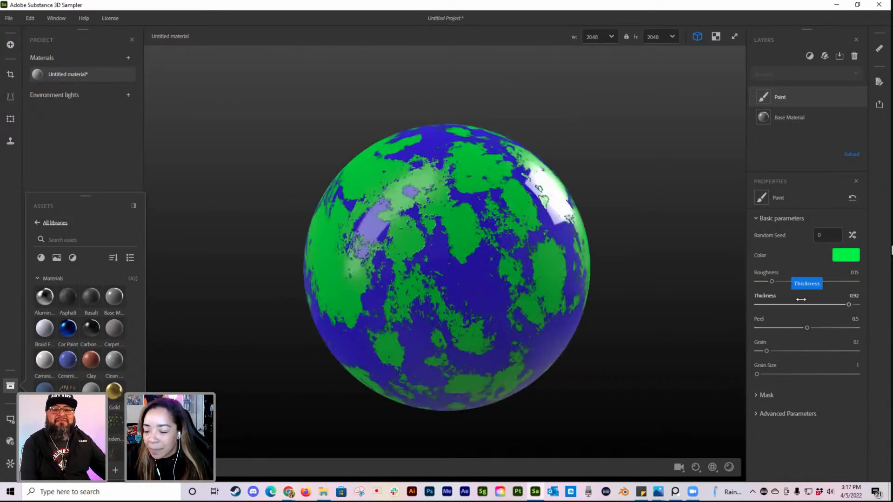
# Step: Set the Paint layer's Thickness to 1 and its Peel to 0.42
pyautogui.moveTo(848, 304); pyautogui.dragTo(754, 308)
pyautogui.moveTo(809, 330); pyautogui.dragTo(834, 306)
pyautogui.moveTo(783, 328)
pyautogui.mouseDown()
pyautogui.moveTo(811, 328)
pyautogui.moveTo(799, 327)
pyautogui.mouseUp()
pyautogui.moveTo(834, 305); pyautogui.dragTo(858, 305)
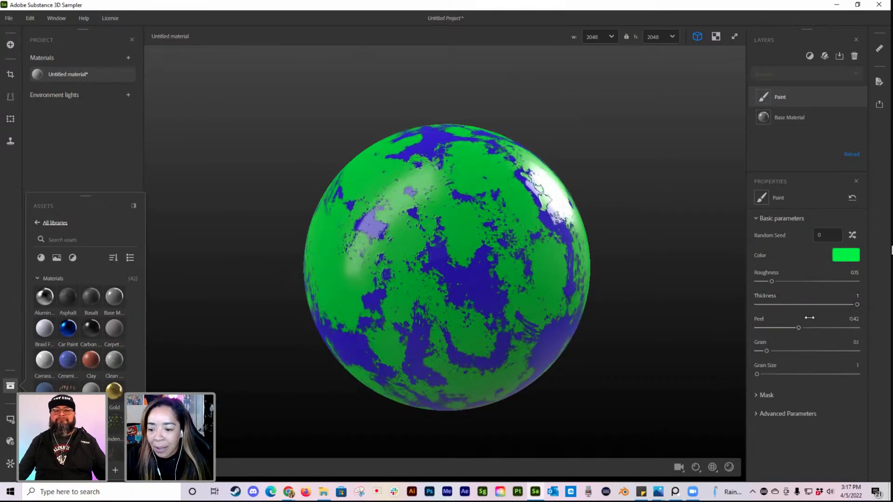
# Step: Set the Paint layer's Grain to 0.67 and Grain Size to 4, and view the result from another angle
pyautogui.moveTo(766, 351); pyautogui.dragTo(825, 351)
pyautogui.moveTo(757, 374); pyautogui.dragTo(831, 374)
pyautogui.moveTo(470, 341); pyautogui.dragTo(411, 340)
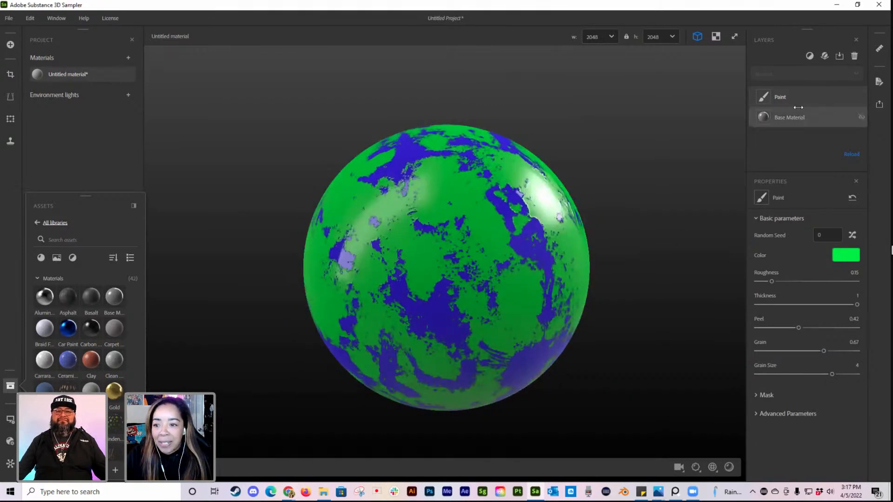
# Step: Add a Gravel filter on top of the Paint layer
pyautogui.click(810, 55)
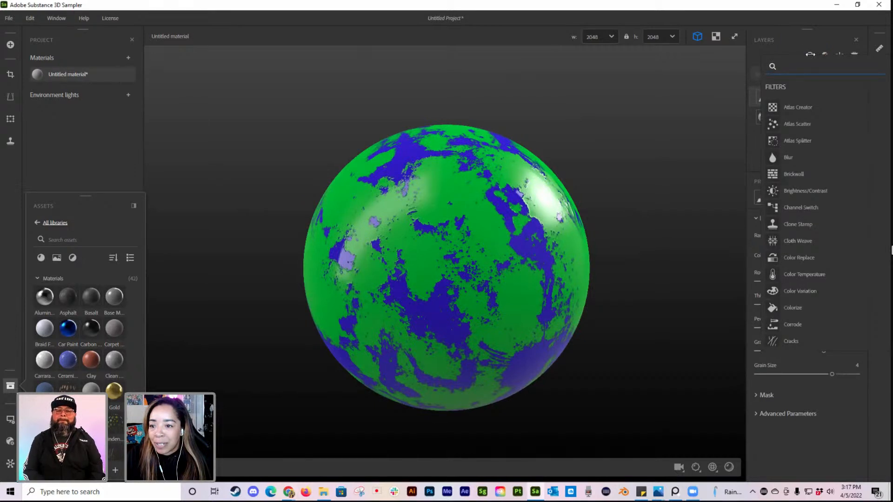
pyautogui.scroll(-5, 832, 226)
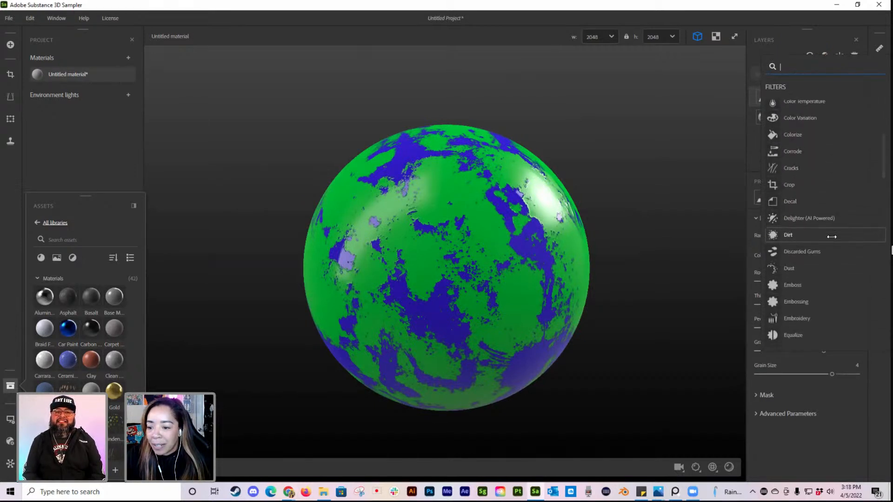
pyautogui.scroll(-3, 832, 242)
pyautogui.scroll(-3, 835, 254)
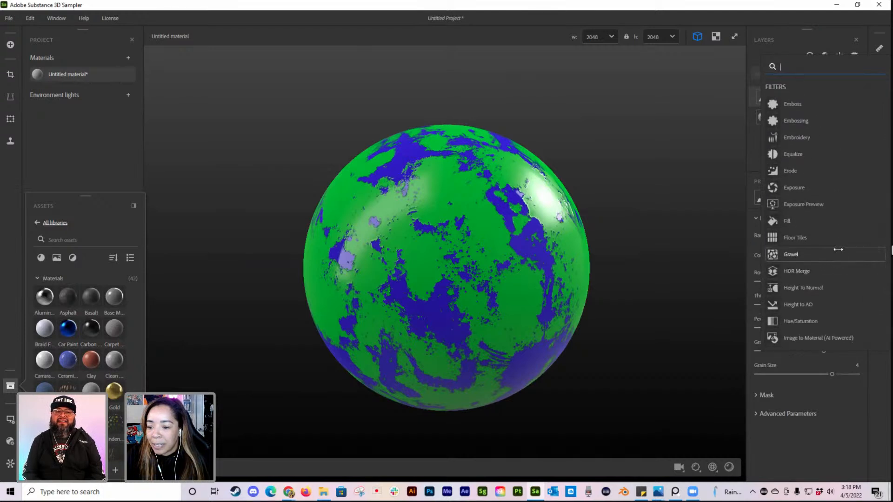
pyautogui.scroll(-3, 826, 251)
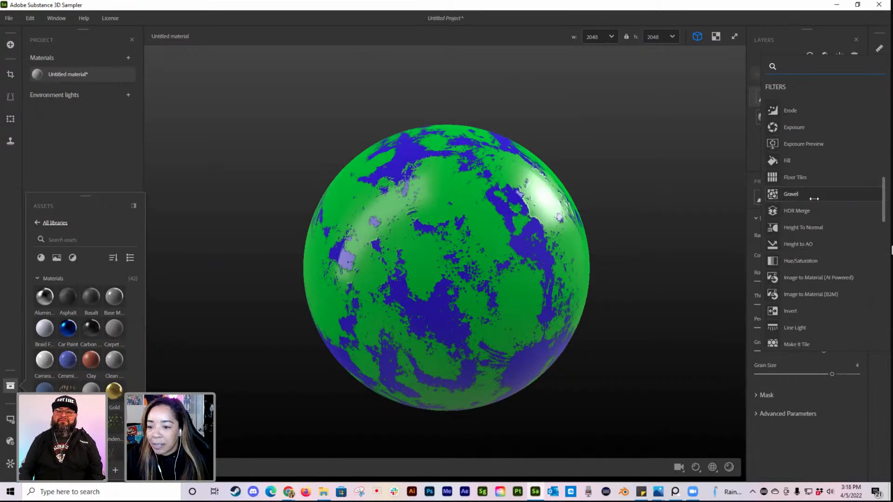
pyautogui.click(809, 193)
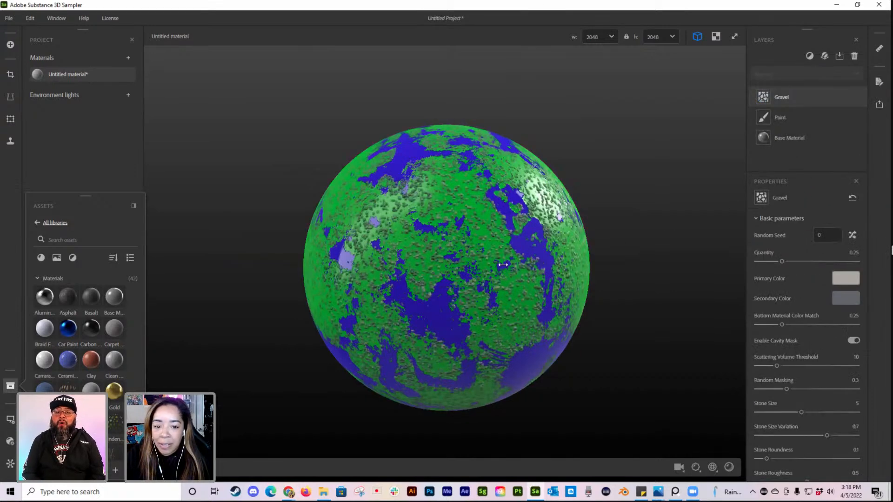
# Step: Examine the gravel stones scattered over the painted sphere up close and from other angles
pyautogui.moveTo(431, 294); pyautogui.dragTo(479, 292)
pyautogui.scroll(3, 480, 292)
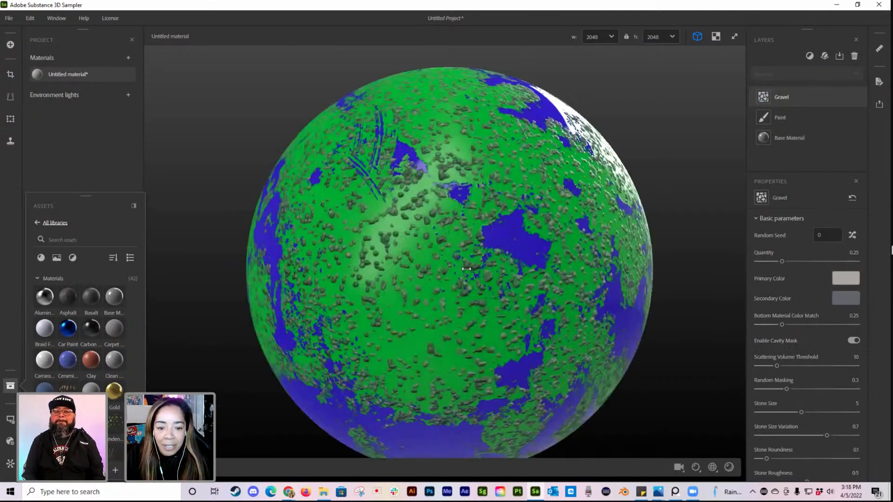
pyautogui.scroll(5, 466, 270)
pyautogui.scroll(-5, 432, 255)
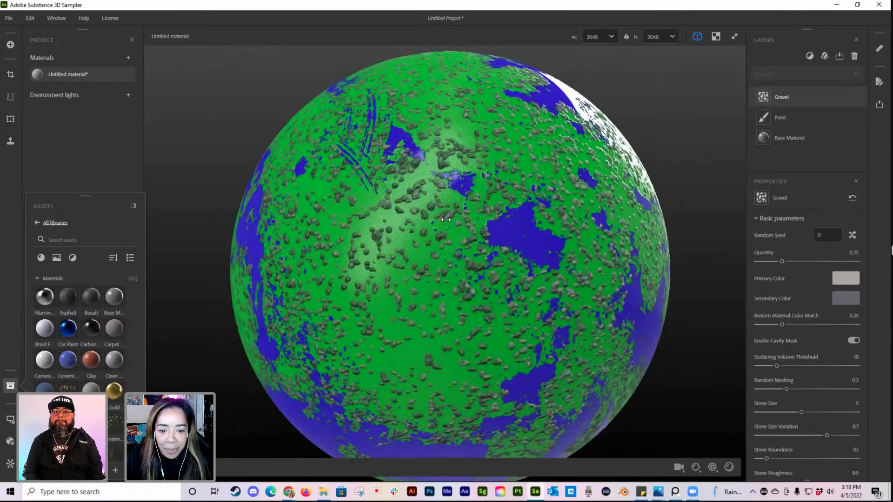
pyautogui.moveTo(444, 219); pyautogui.dragTo(471, 224)
pyautogui.scroll(-4, 470, 224)
pyautogui.moveTo(502, 266); pyautogui.dragTo(526, 230)
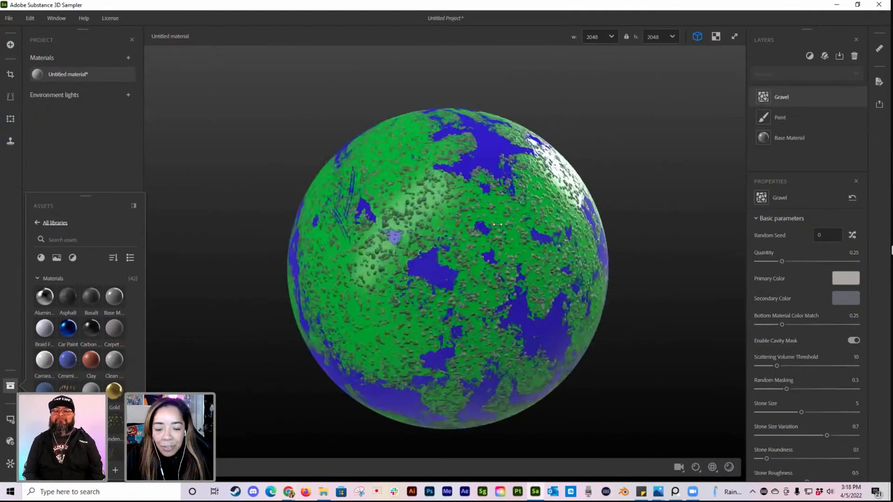
# Step: Set the Gravel layer's Primary Color to bright yellow and its Secondary Color to bright red
pyautogui.click(846, 278)
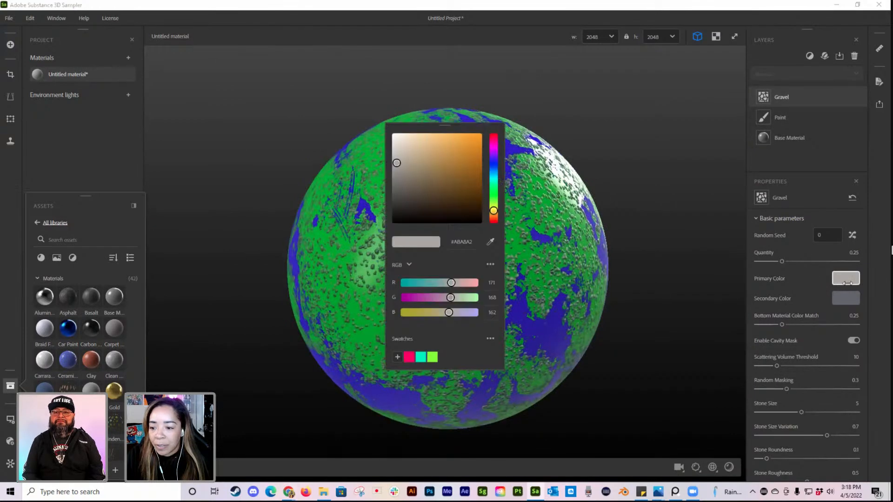
pyautogui.click(496, 203)
pyautogui.click(476, 135)
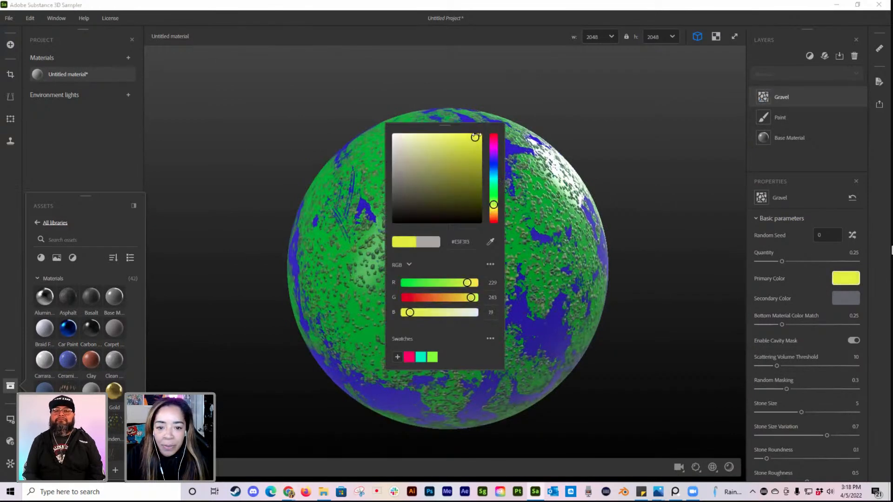
pyautogui.click(845, 298)
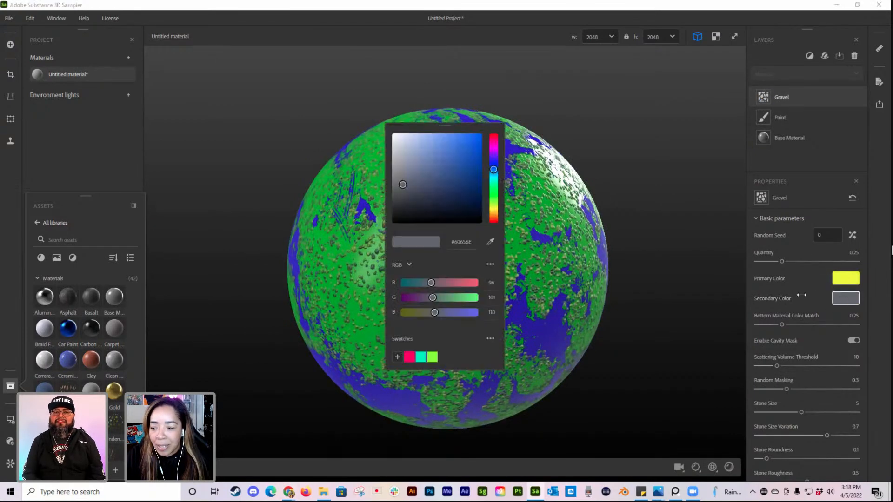
pyautogui.click(494, 210)
pyautogui.moveTo(493, 210); pyautogui.dragTo(493, 134)
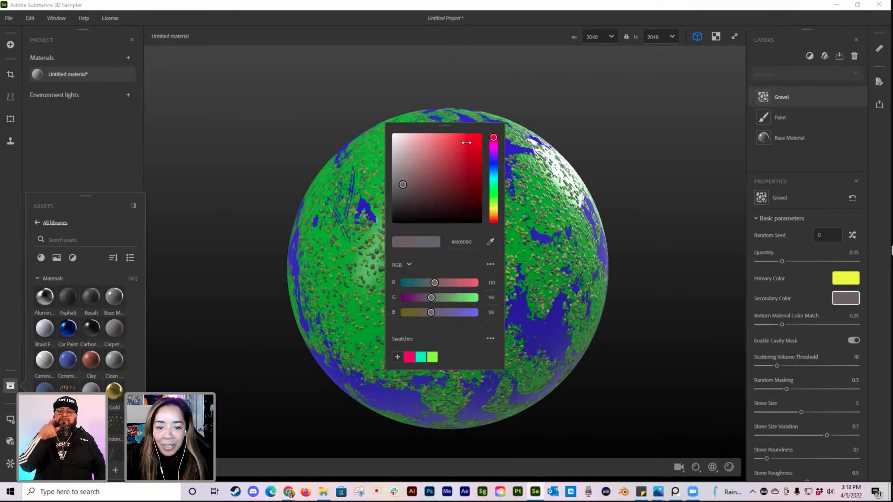
pyautogui.click(479, 135)
pyautogui.click(682, 160)
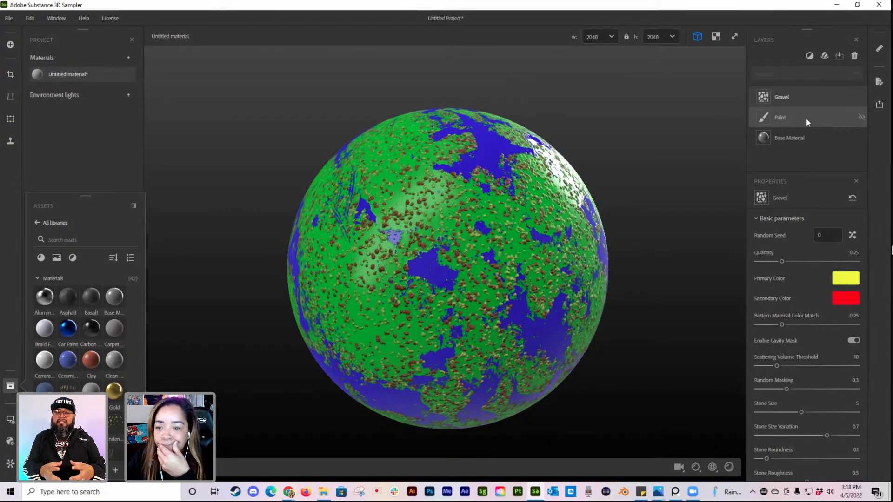
# Step: Move the Paint layer above the Gravel layer and increase the Paint's Peel
pyautogui.moveTo(805, 113); pyautogui.dragTo(807, 88)
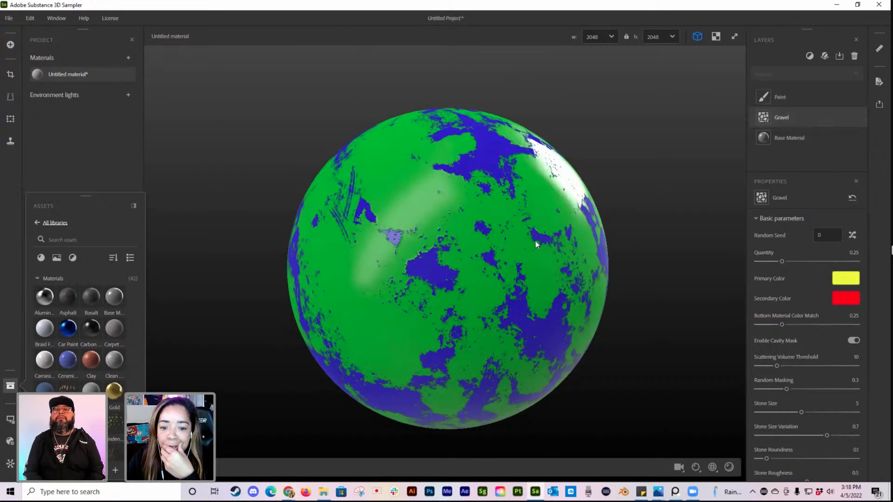
pyautogui.click(788, 95)
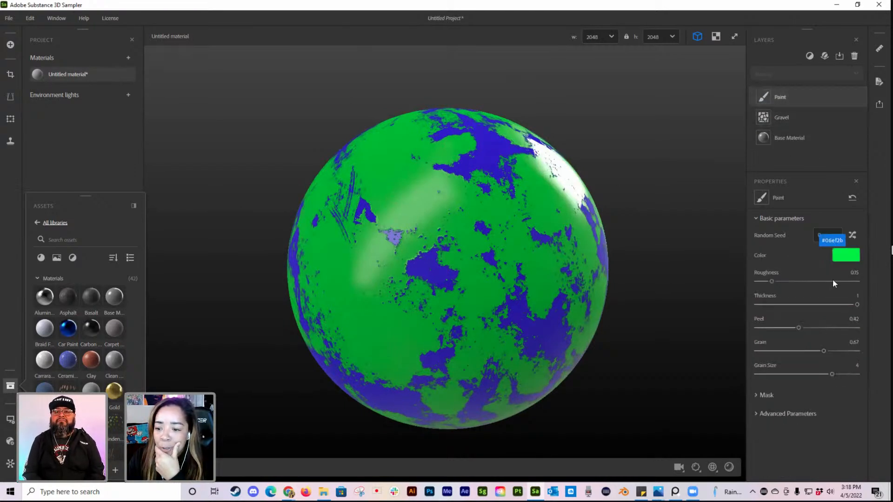
pyautogui.moveTo(851, 306); pyautogui.dragTo(814, 326)
# Step: Set the Gravel layer's Stone Size Variation to 0.96
pyautogui.click(813, 118)
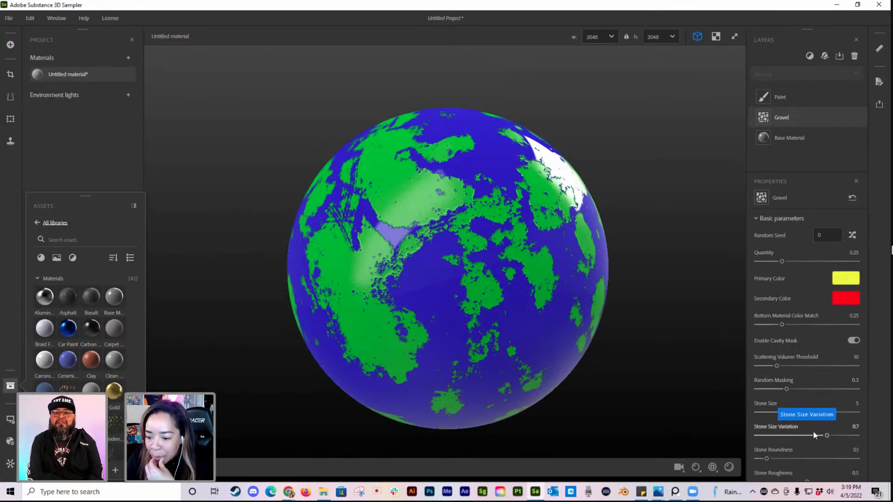
pyautogui.moveTo(827, 435); pyautogui.dragTo(853, 435)
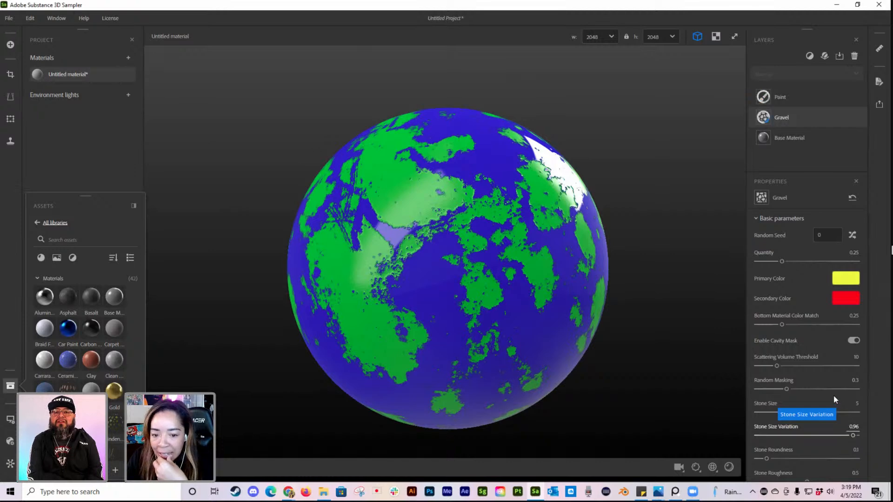
# Step: Set the Paint layer's Thickness to 0, Peel to 0.28, Grain to 0.16 and Grain Size to 1
pyautogui.click(793, 103)
pyautogui.click(814, 328)
pyautogui.moveTo(814, 327)
pyautogui.mouseDown()
pyautogui.moveTo(828, 328)
pyautogui.moveTo(790, 328)
pyautogui.moveTo(757, 305)
pyautogui.mouseUp()
pyautogui.click(785, 328)
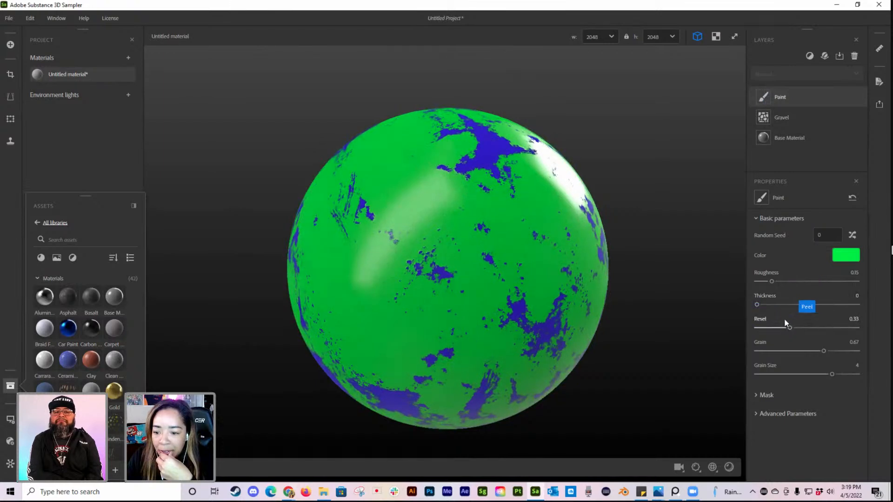
pyautogui.moveTo(831, 375); pyautogui.dragTo(772, 351)
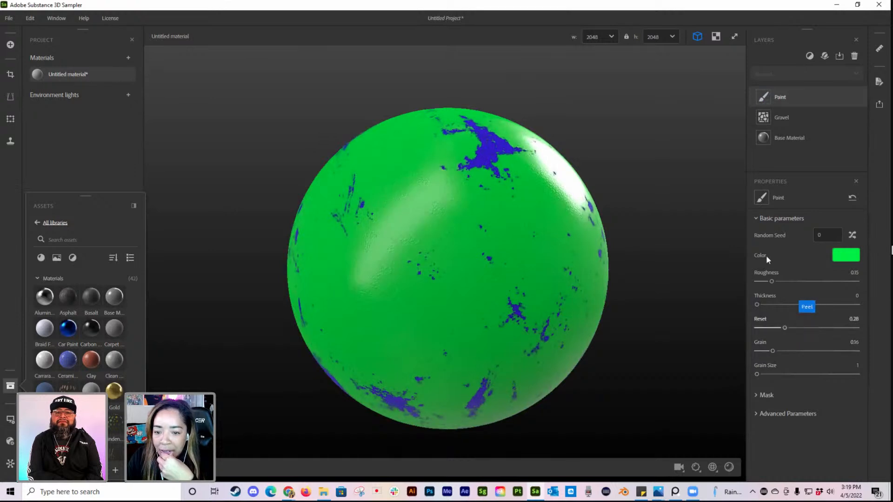
# Step: Set the Gravel layer's Quantity to 0.51, Stone Size to 10 and Stone Roundness to 0.67
pyautogui.click(813, 119)
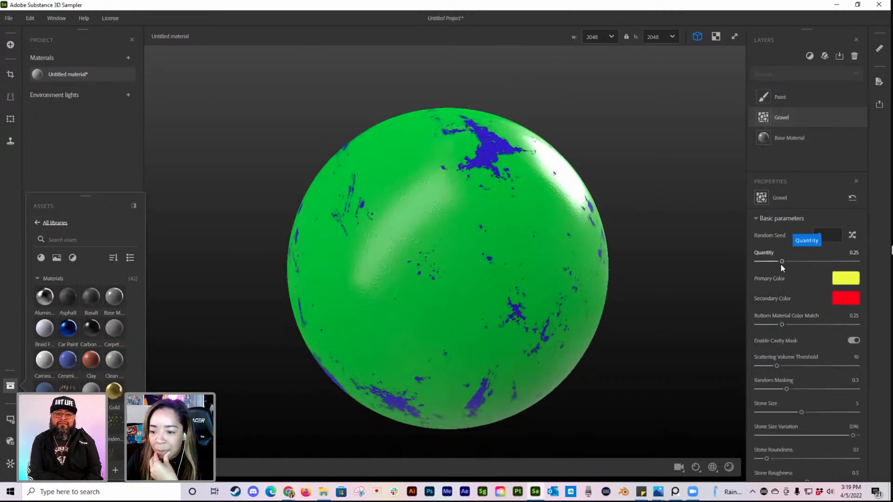
pyautogui.moveTo(796, 264); pyautogui.dragTo(807, 262)
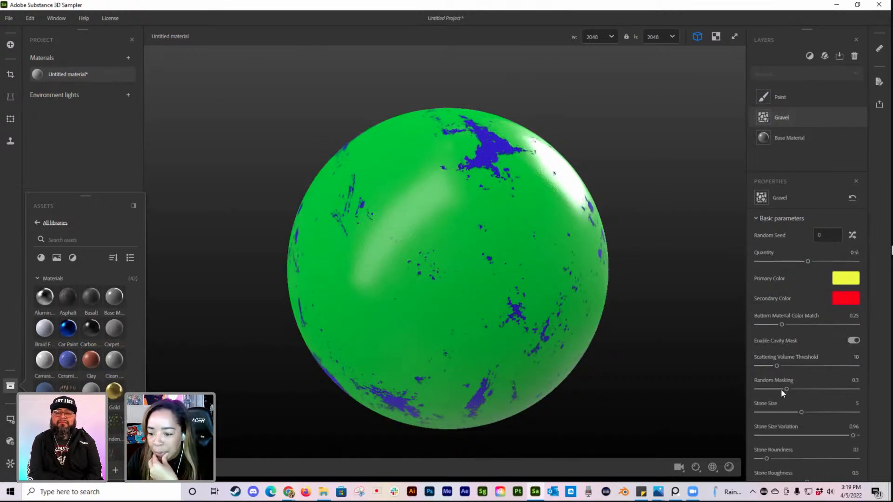
pyautogui.moveTo(807, 411); pyautogui.dragTo(860, 409)
pyautogui.moveTo(767, 458); pyautogui.dragTo(875, 445)
# Step: Set the Gravel layer's Stone Elevation Random to 0.67 and Surface Smoothness to 0.64, and inspect the sphere
pyautogui.scroll(-2, 830, 434)
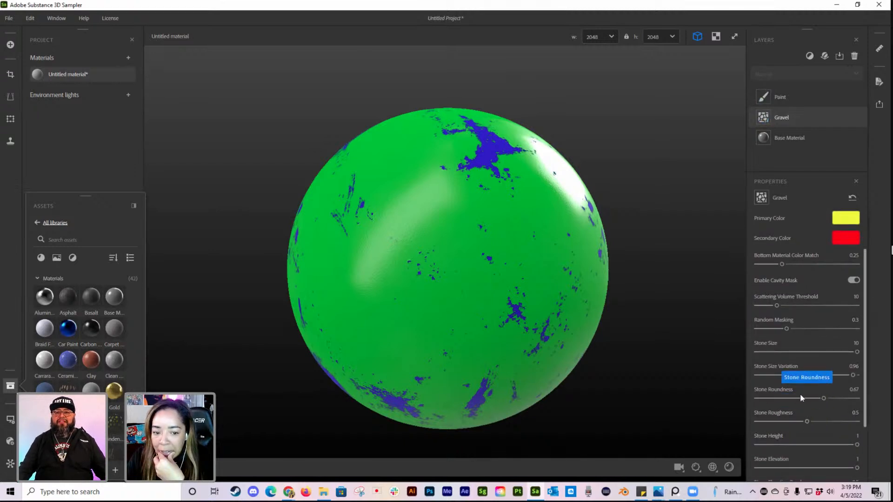
pyautogui.scroll(-2, 844, 409)
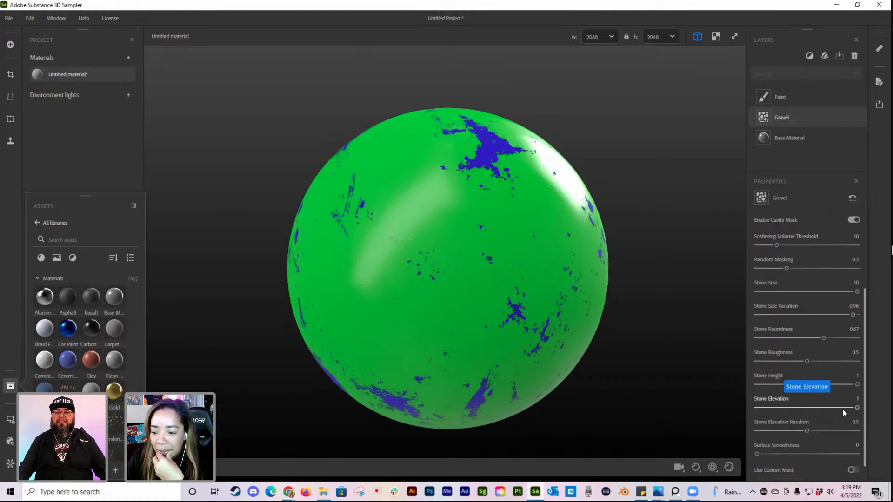
pyautogui.moveTo(809, 431); pyautogui.dragTo(822, 430)
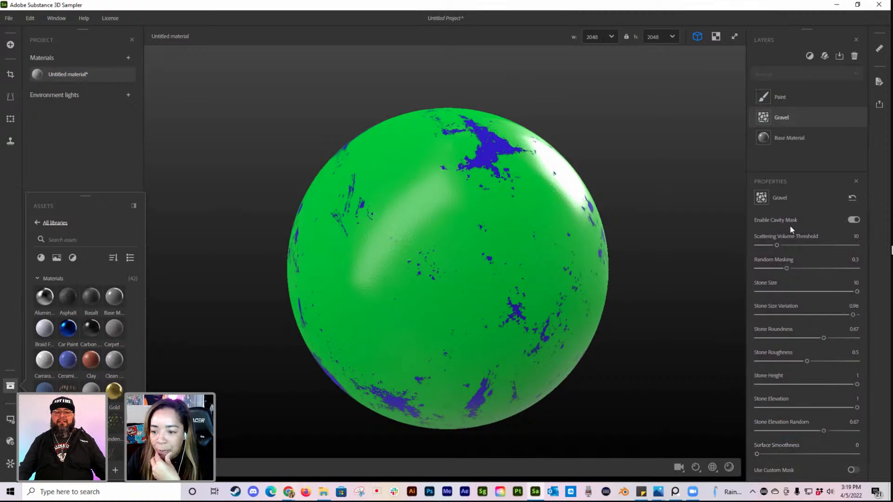
pyautogui.moveTo(757, 454); pyautogui.dragTo(820, 457)
pyautogui.scroll(-2, 554, 312)
pyautogui.scroll(2, 628, 372)
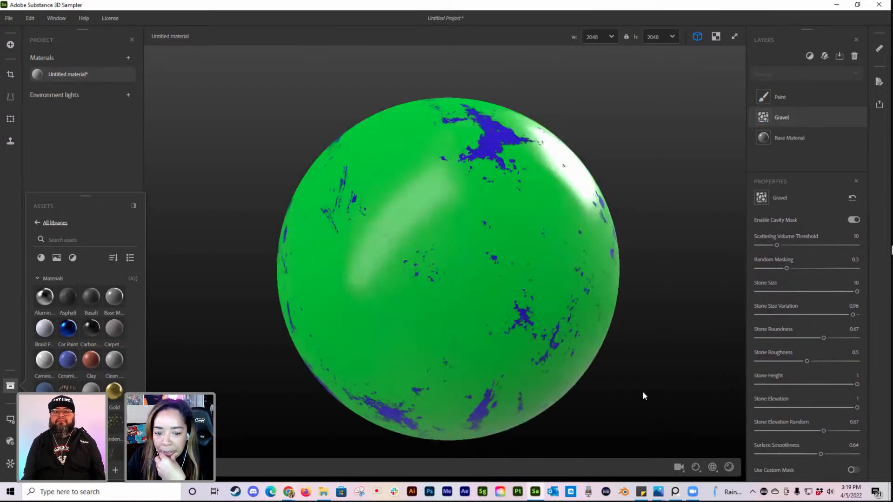
# Step: Set the viewport displacement's Height Scale to 0.33 and check the sphere against the Gravel settings
pyautogui.click(696, 467)
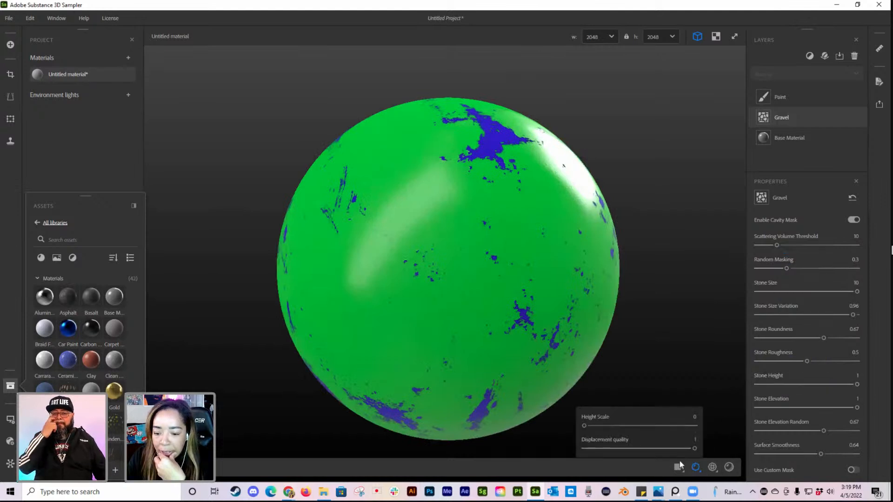
pyautogui.moveTo(584, 426); pyautogui.dragTo(603, 426)
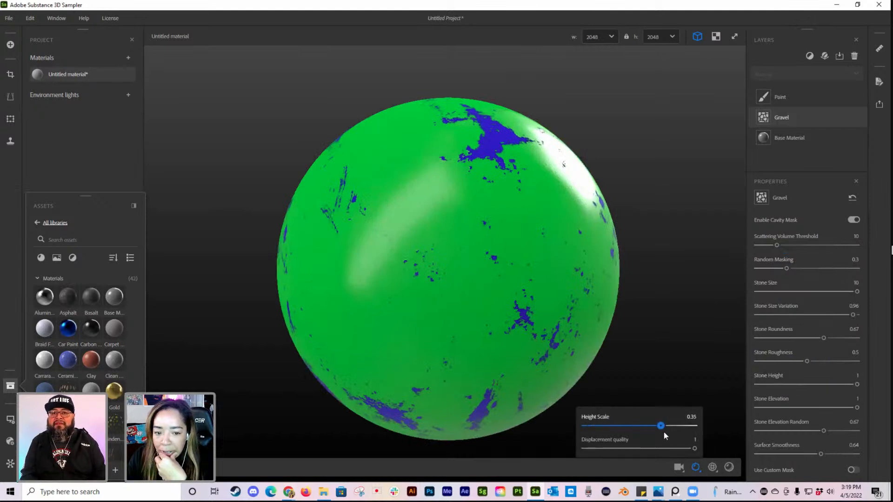
pyautogui.moveTo(685, 431); pyautogui.dragTo(657, 426)
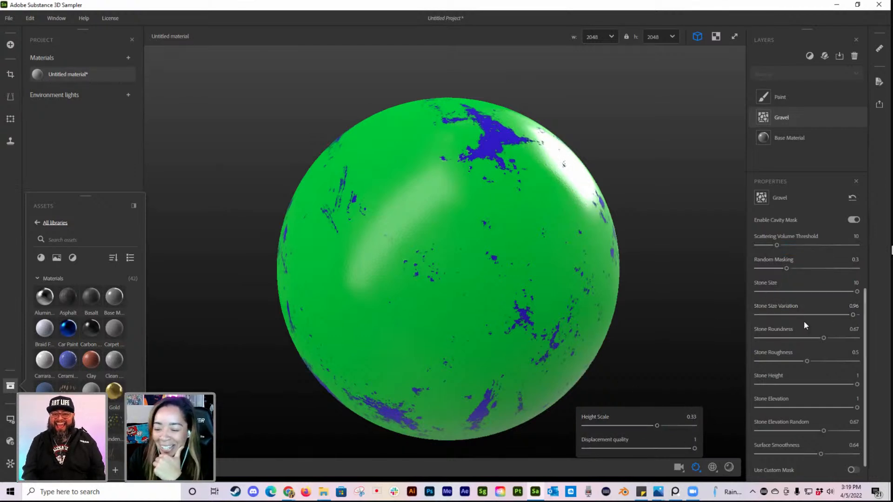
pyautogui.scroll(-2, 809, 381)
pyautogui.scroll(6, 816, 433)
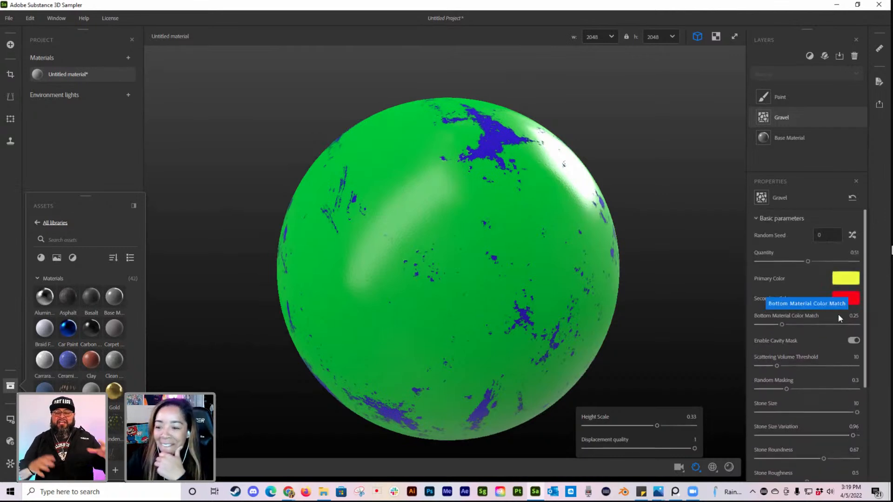
pyautogui.click(571, 311)
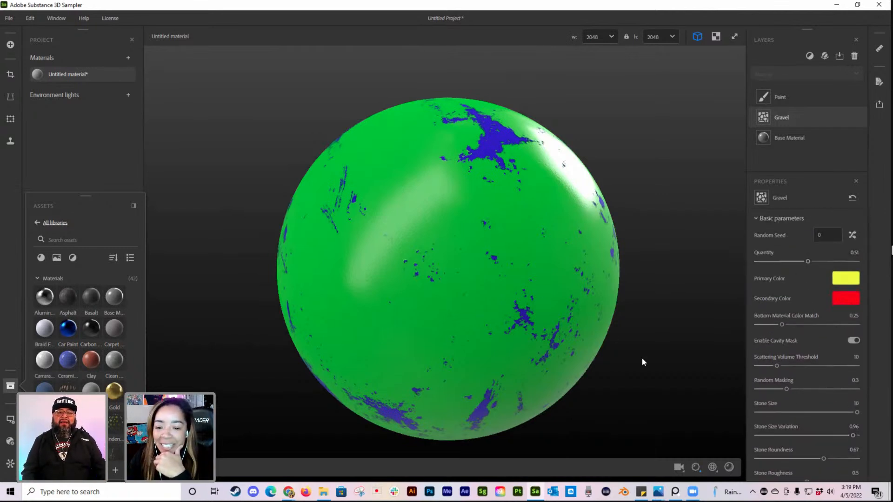
# Step: Remove the Paint, Gravel and Base Material layers, and enlarge the layer stack area
pyautogui.scroll(-2, 490, 295)
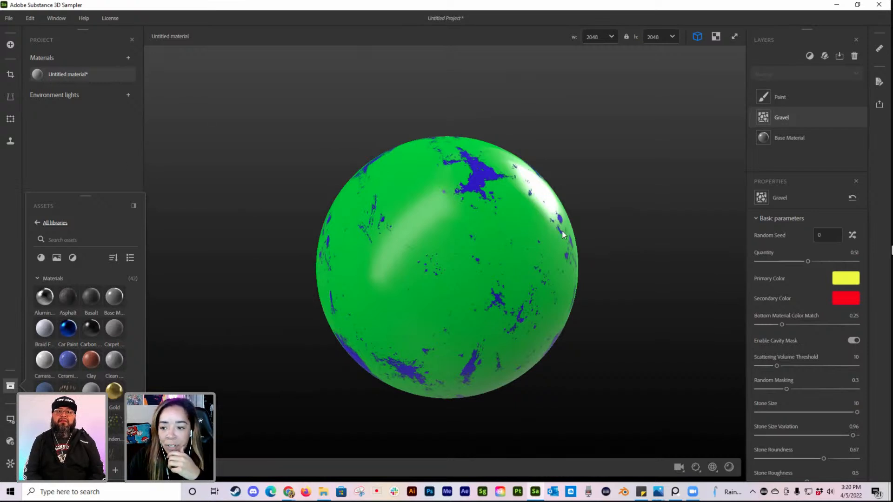
pyautogui.click(823, 97)
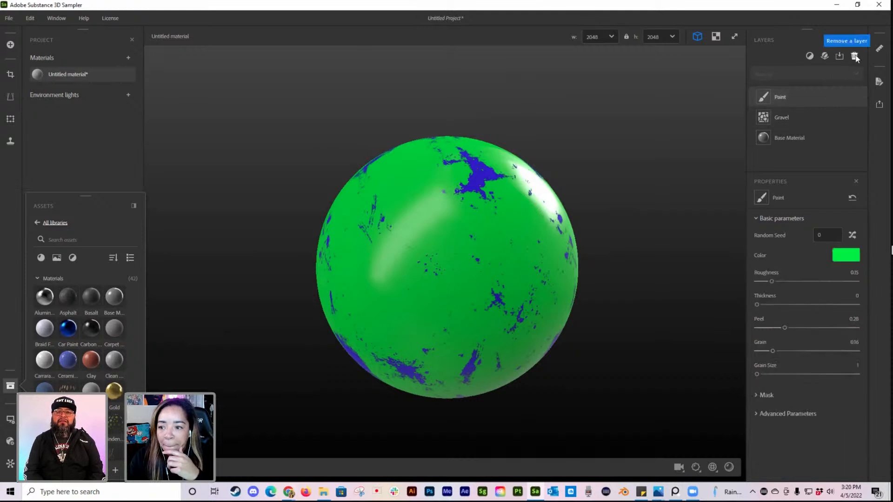
pyautogui.click(854, 56)
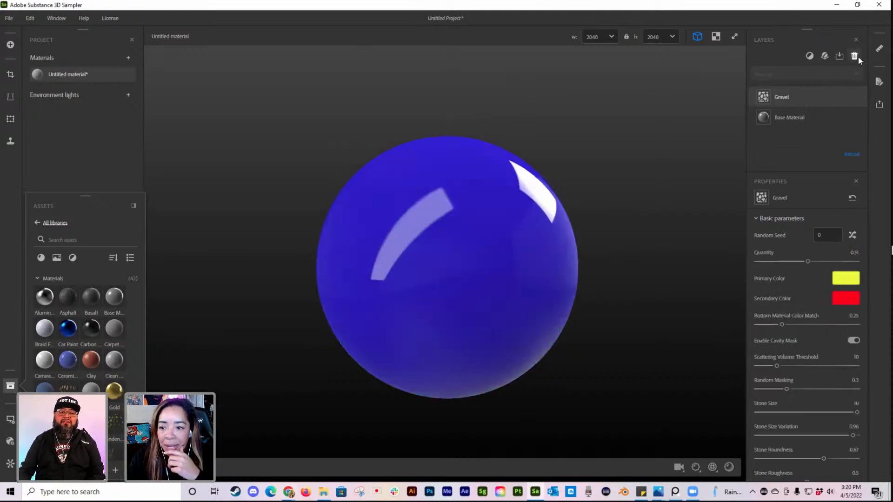
pyautogui.click(854, 56)
pyautogui.click(854, 56)
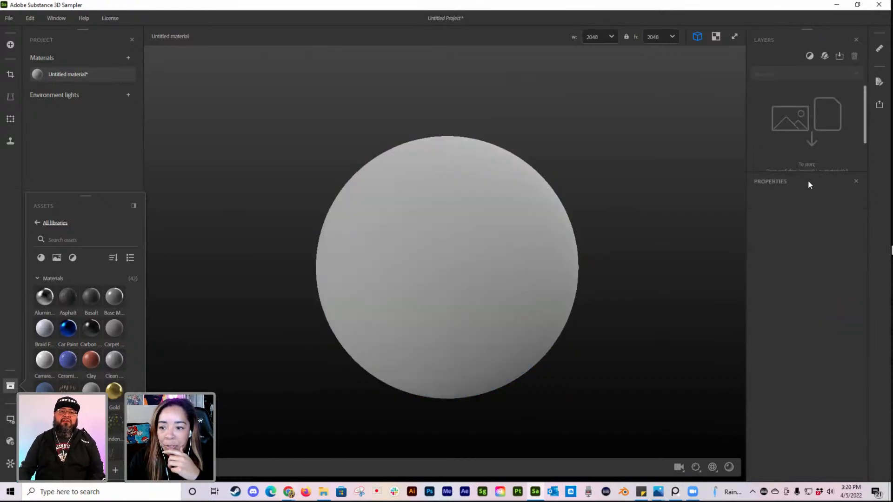
pyautogui.moveTo(809, 177); pyautogui.dragTo(819, 292)
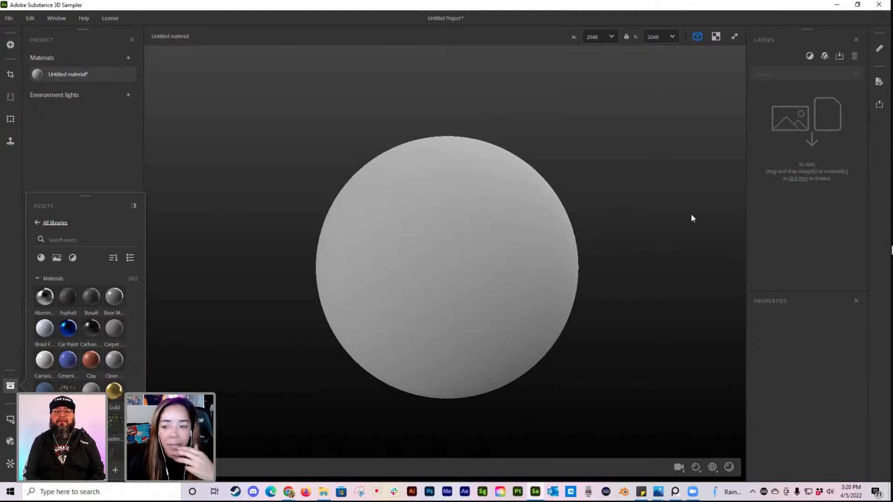
# Step: Import the image Adobe Live Day - 1.png with the Image to Material (AI Powered) template, including a base material
pyautogui.click(798, 179)
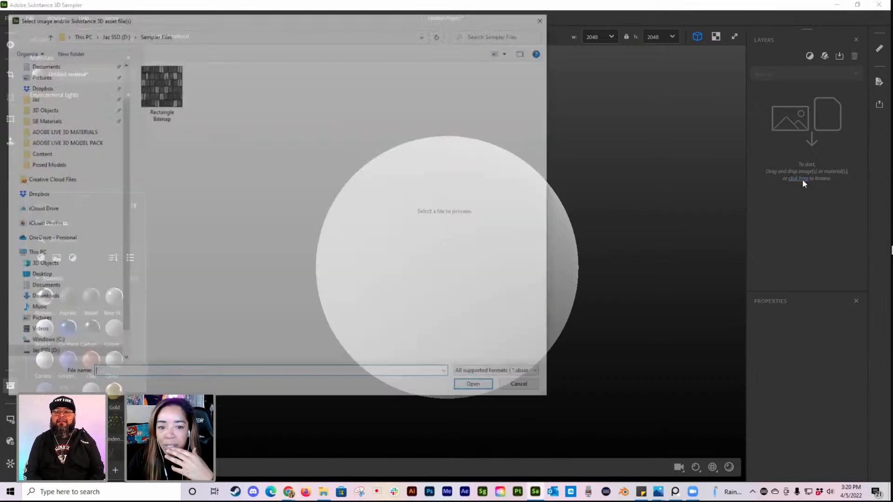
pyautogui.moveTo(265, 22); pyautogui.dragTo(0, 21)
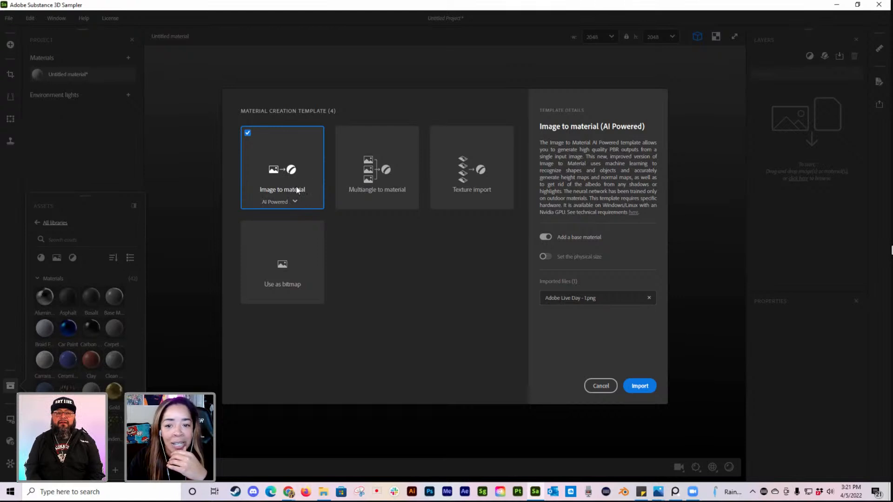
pyautogui.click(647, 388)
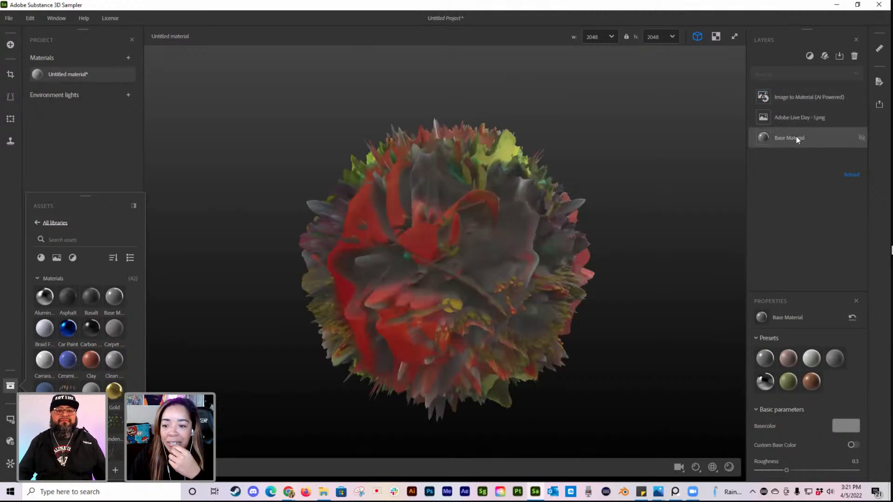
# Step: Lower the viewport displacement's Height Scale to its minimum and inspect the image material around the sphere
pyautogui.click(696, 468)
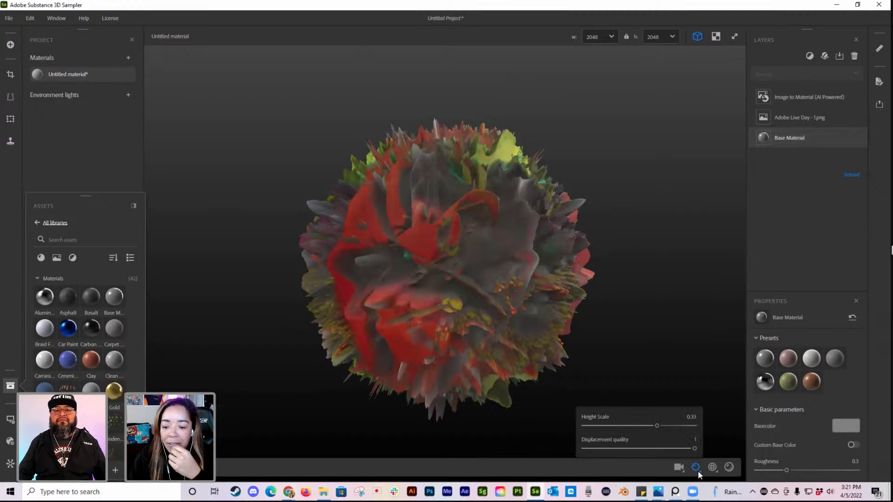
pyautogui.moveTo(656, 425); pyautogui.dragTo(580, 425)
pyautogui.moveTo(589, 349); pyautogui.dragTo(475, 250)
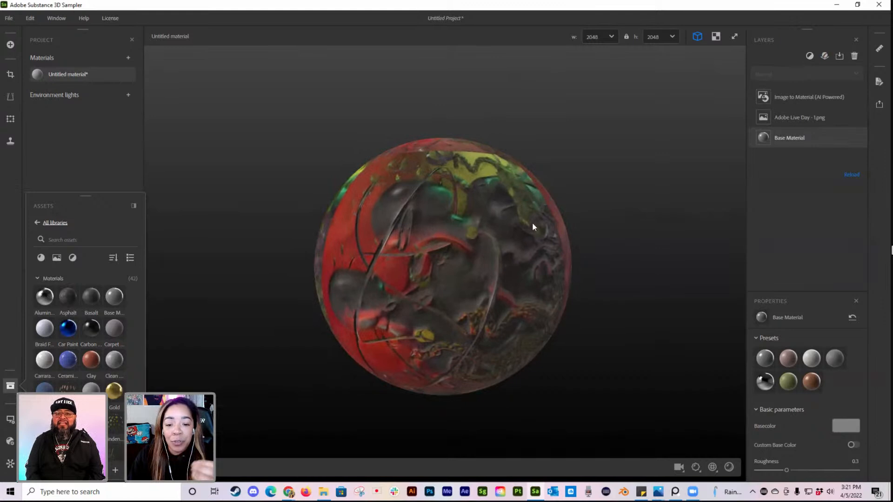
pyautogui.moveTo(531, 226); pyautogui.dragTo(506, 244)
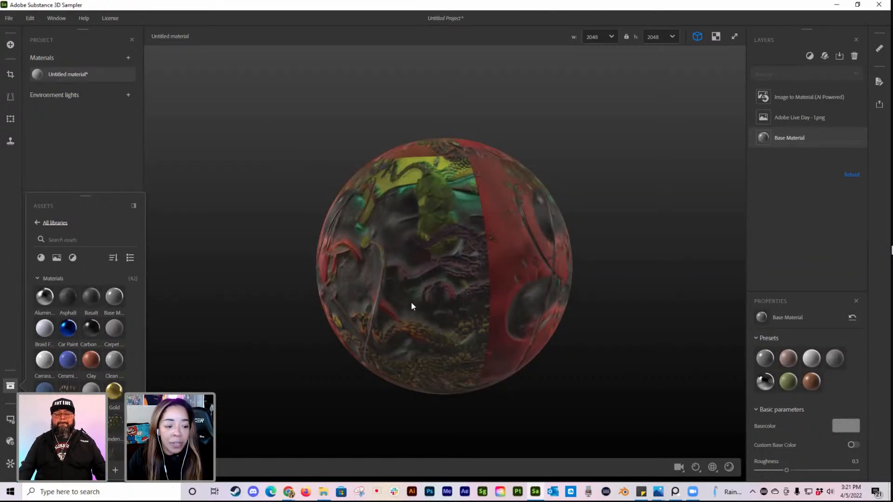
# Step: Switch the preview mesh to Cloth and inspect how the image material wraps around it
pyautogui.click(10, 419)
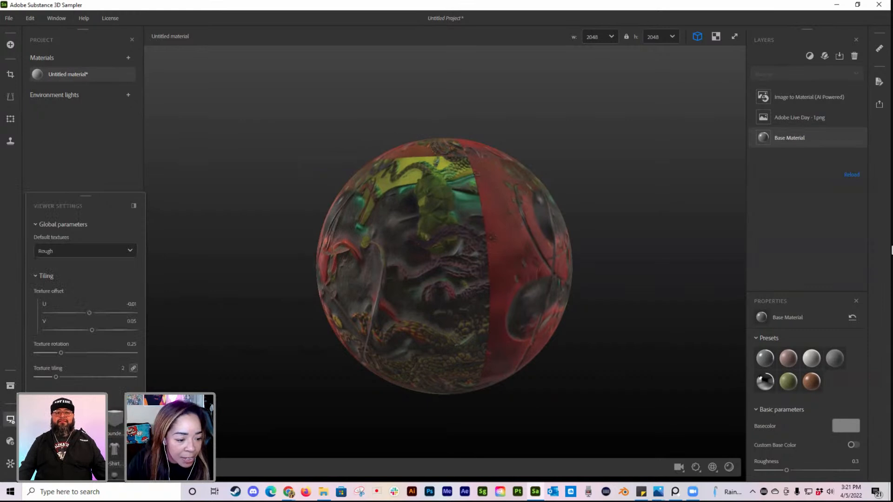
pyautogui.click(94, 448)
pyautogui.moveTo(461, 336)
pyautogui.mouseDown()
pyautogui.moveTo(369, 325)
pyautogui.moveTo(509, 337)
pyautogui.moveTo(455, 333)
pyautogui.moveTo(465, 334)
pyautogui.mouseUp()
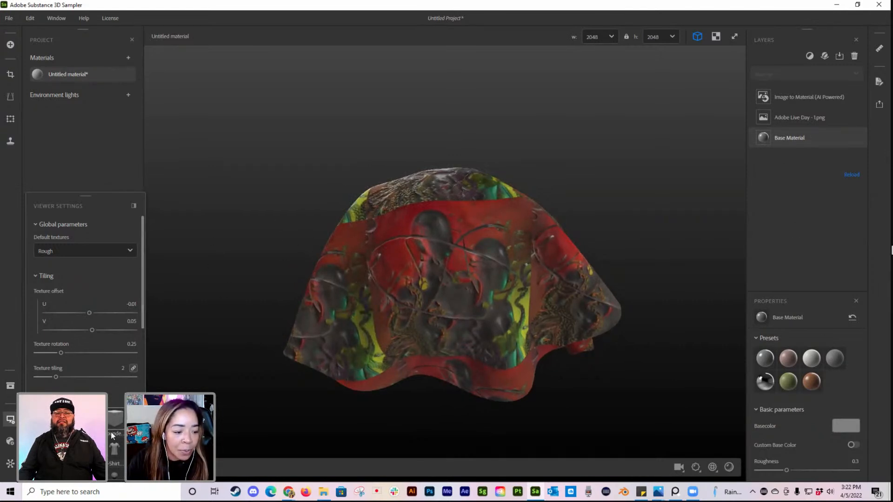
# Step: Raise the Environment Intensity slightly to brighten the lighting on the cloth
pyautogui.scroll(-3, 116, 407)
pyautogui.scroll(-8, 117, 400)
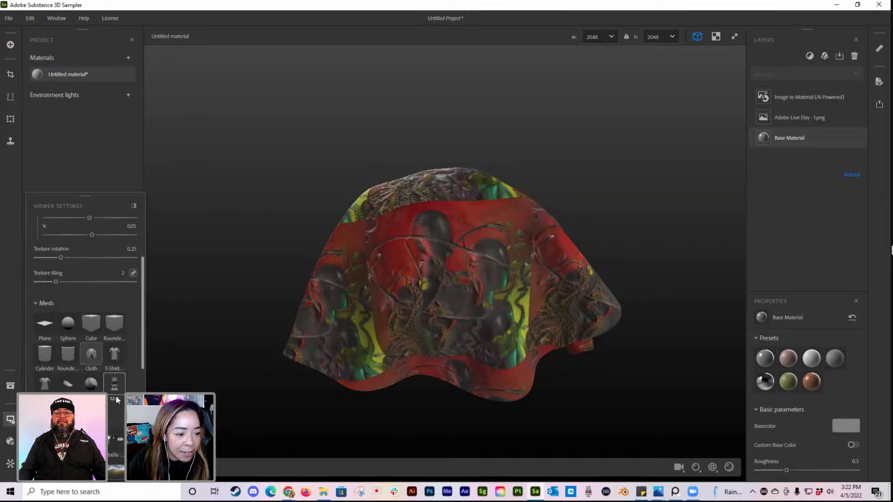
pyautogui.scroll(-3, 108, 395)
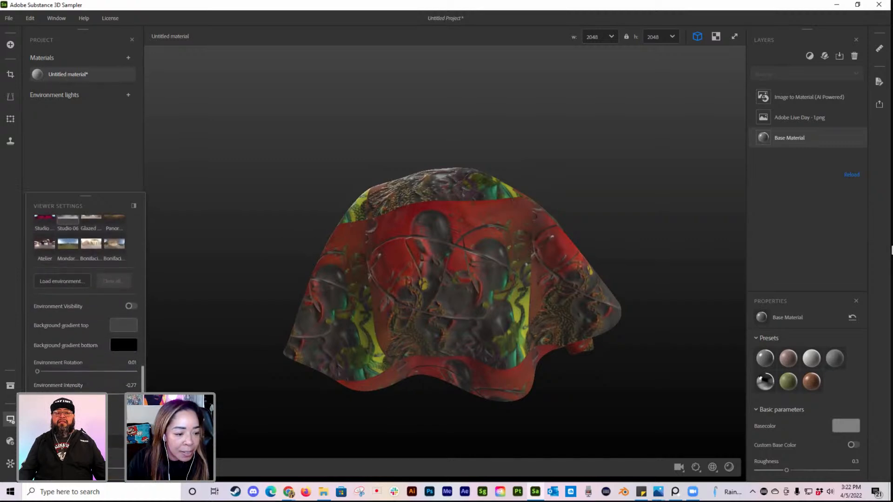
pyautogui.moveTo(81, 393)
pyautogui.mouseDown()
pyautogui.moveTo(68, 393)
pyautogui.moveTo(84, 393)
pyautogui.mouseUp()
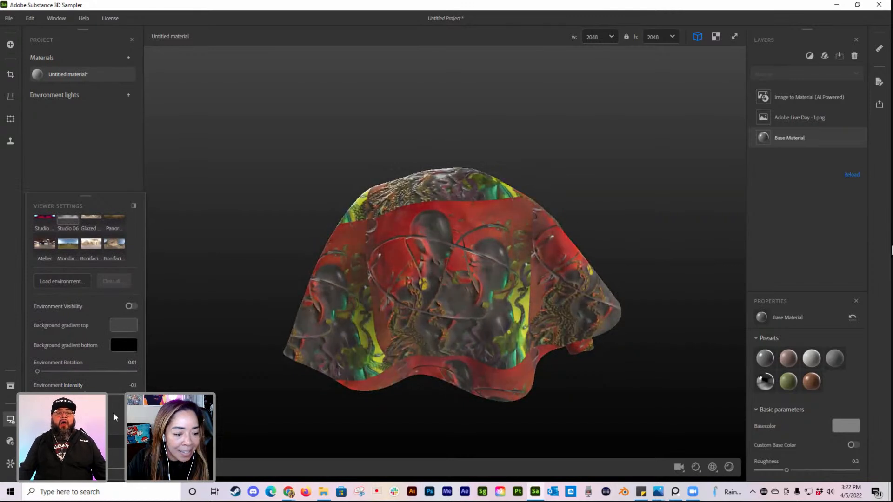
pyautogui.scroll(2, 117, 415)
pyautogui.scroll(10, 115, 411)
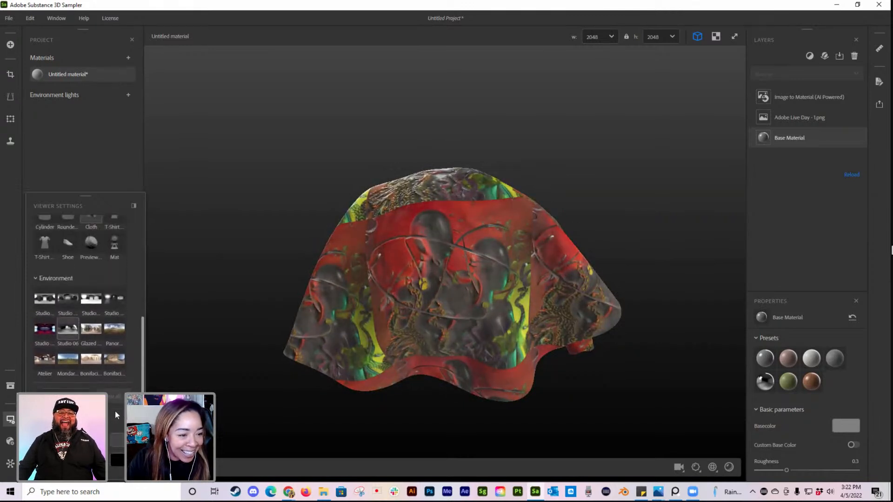
pyautogui.scroll(2, 116, 411)
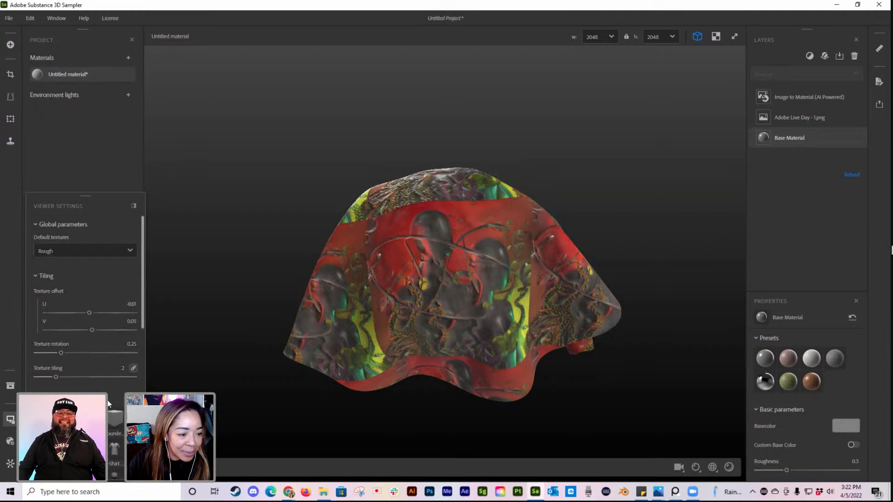
# Step: Add the Car Paint material from All Libraries on top of the image material and inspect the cloth
pyautogui.click(10, 441)
pyautogui.click(12, 419)
pyautogui.click(10, 386)
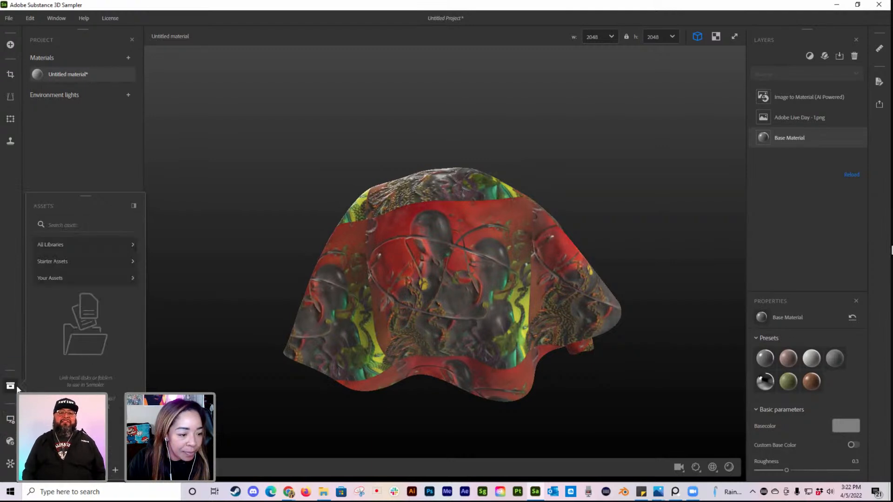
pyautogui.click(57, 244)
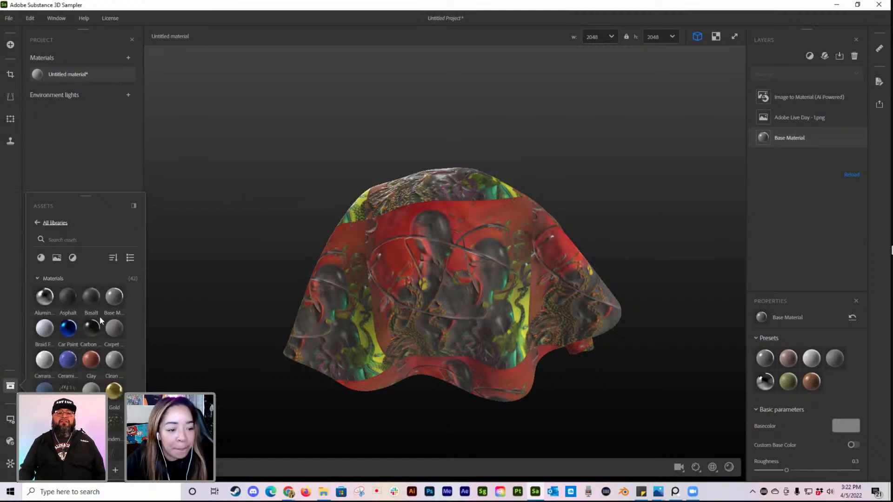
pyautogui.moveTo(65, 316)
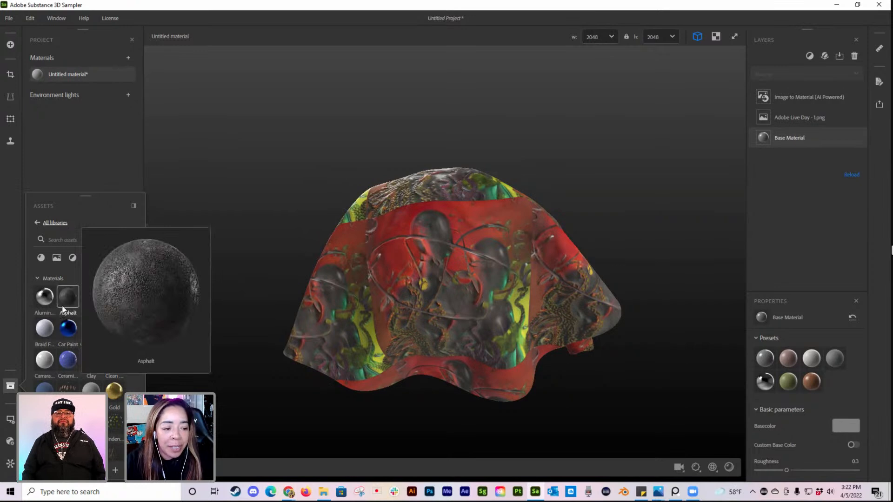
pyautogui.moveTo(50, 300)
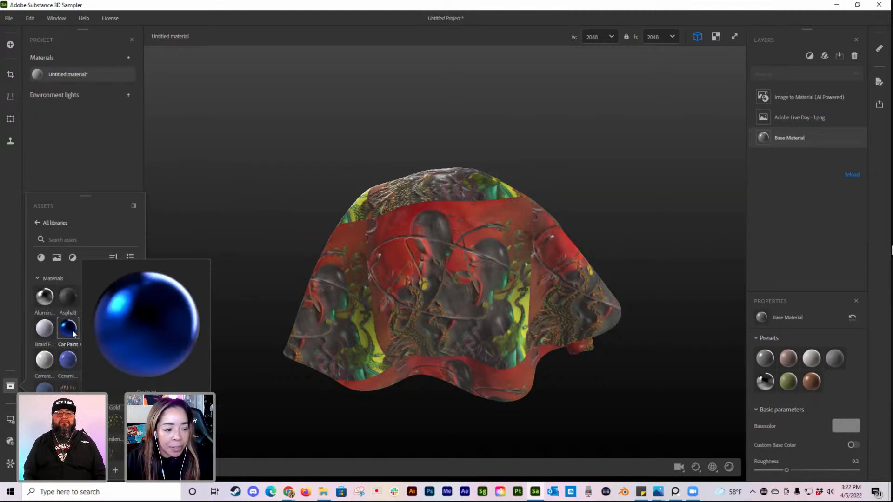
pyautogui.moveTo(103, 324); pyautogui.dragTo(392, 311)
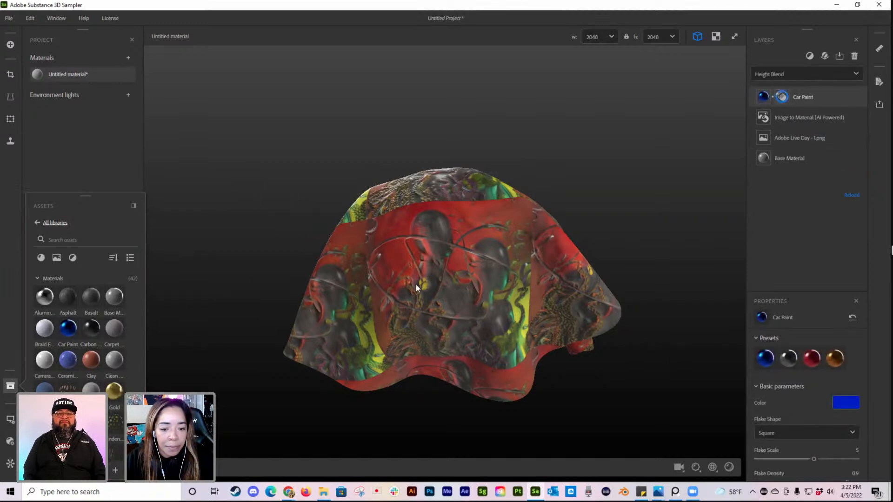
pyautogui.moveTo(469, 301)
pyautogui.mouseDown()
pyautogui.moveTo(556, 311)
pyautogui.moveTo(454, 302)
pyautogui.moveTo(523, 303)
pyautogui.moveTo(473, 306)
pyautogui.moveTo(562, 315)
pyautogui.moveTo(482, 309)
pyautogui.mouseUp()
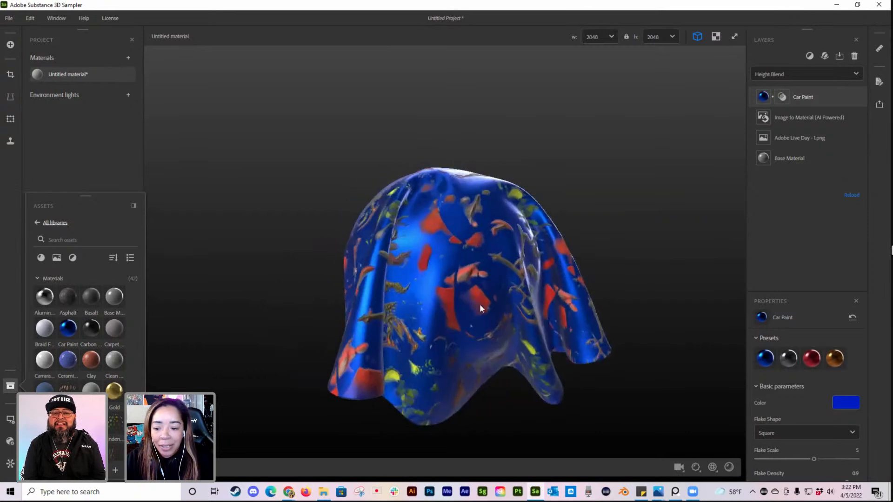
# Step: Apply the red preset and the gold preset to the Car Paint layer, inspecting the cloth with each
pyautogui.click(819, 365)
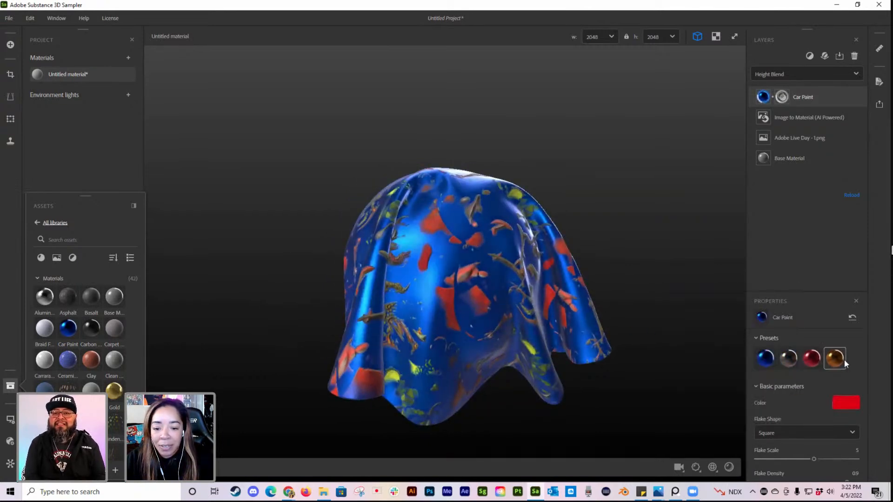
pyautogui.moveTo(626, 343)
pyautogui.mouseDown()
pyautogui.moveTo(503, 305)
pyautogui.moveTo(576, 308)
pyautogui.moveTo(540, 310)
pyautogui.mouseUp()
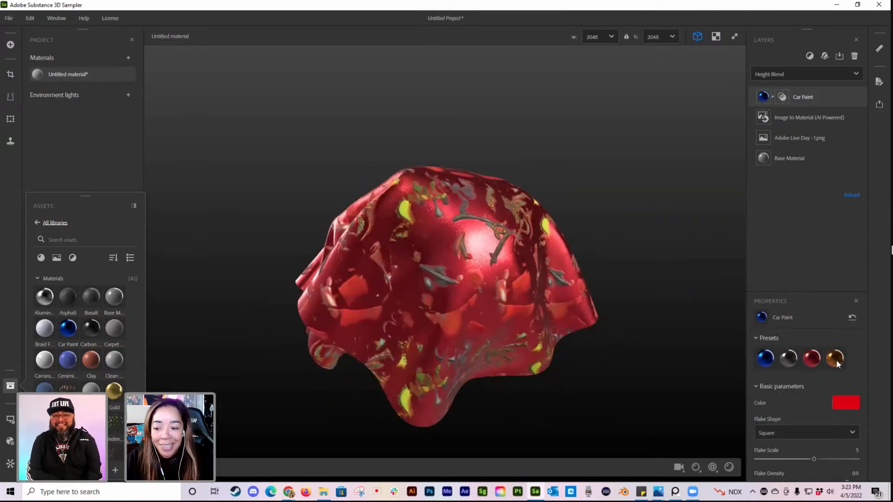
pyautogui.click(836, 360)
pyautogui.moveTo(596, 319); pyautogui.dragTo(528, 316)
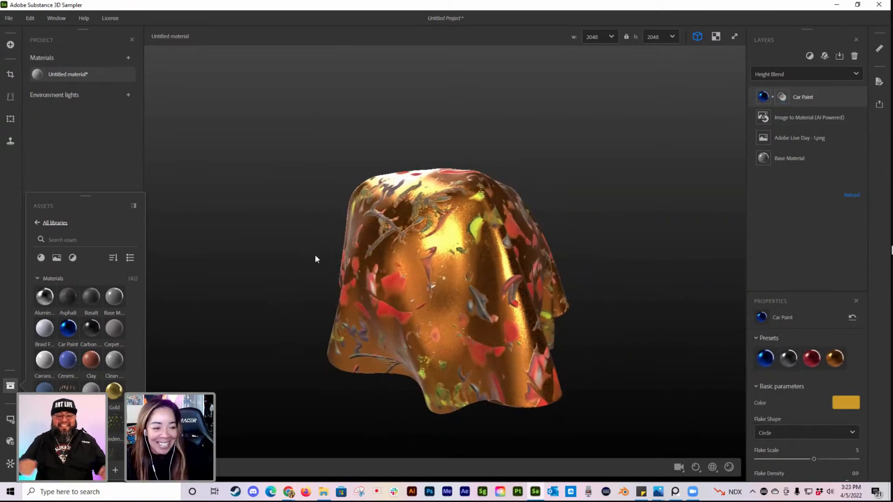
# Step: Preview the gold Car Paint material on the T-Shirt mesh and on the Shoe mesh
pyautogui.click(10, 420)
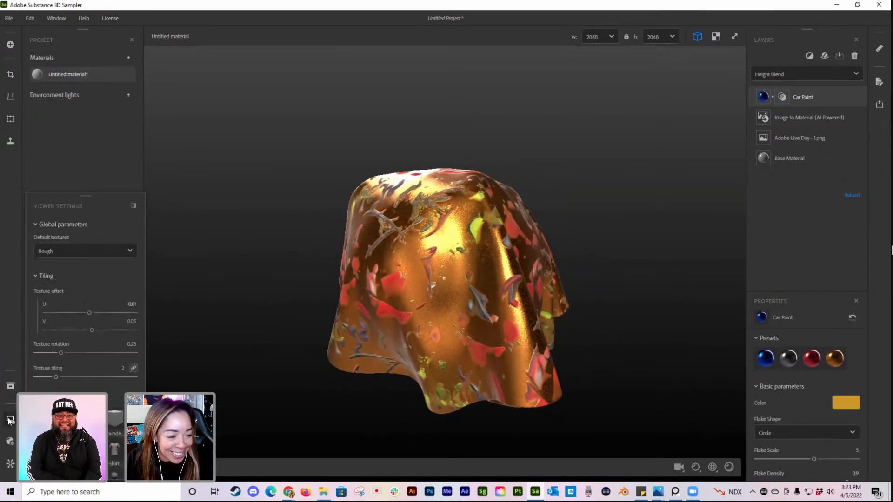
pyautogui.click(119, 455)
pyautogui.moveTo(467, 363); pyautogui.dragTo(394, 371)
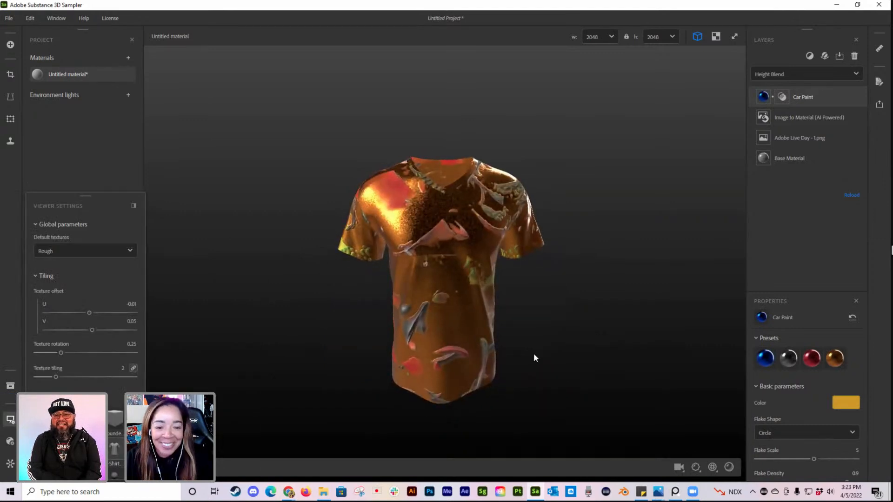
pyautogui.scroll(-3, 102, 413)
pyautogui.click(73, 419)
pyautogui.moveTo(415, 313); pyautogui.dragTo(398, 335)
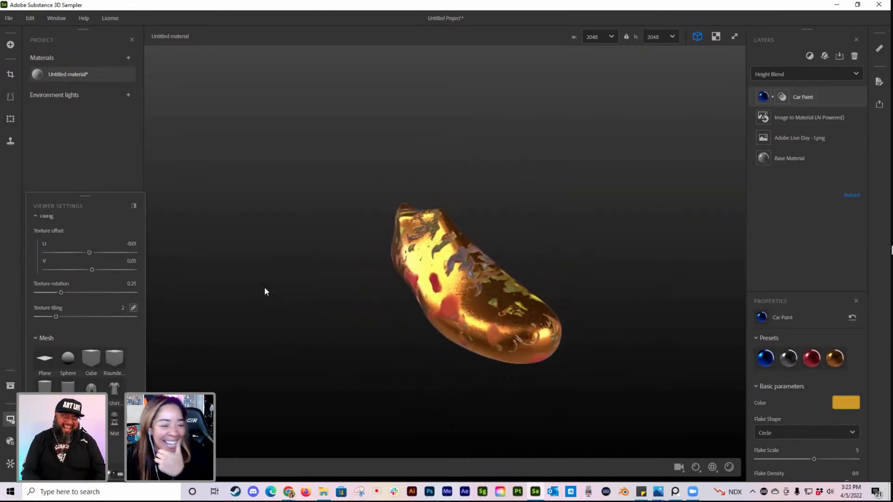
pyautogui.click(10, 385)
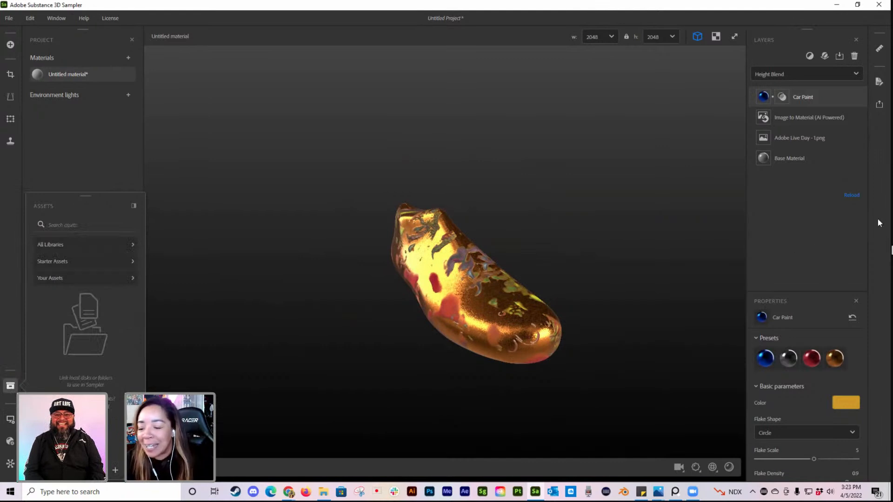
pyautogui.click(10, 386)
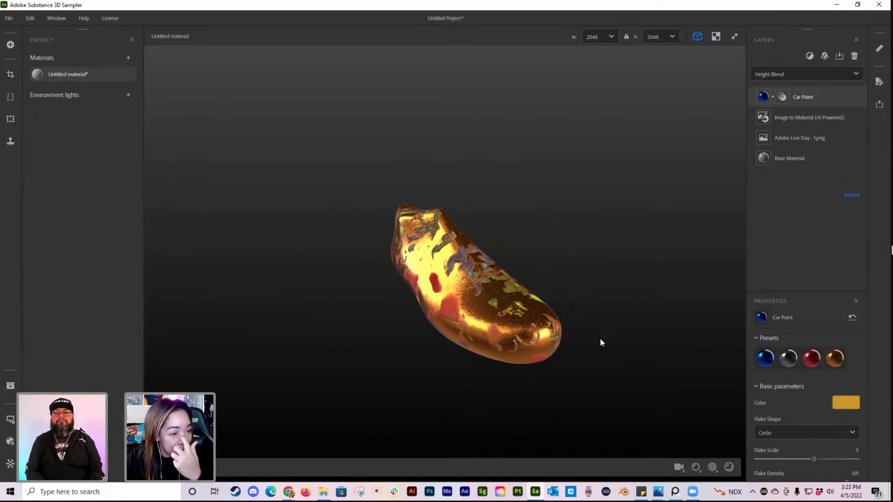
pyautogui.click(9, 395)
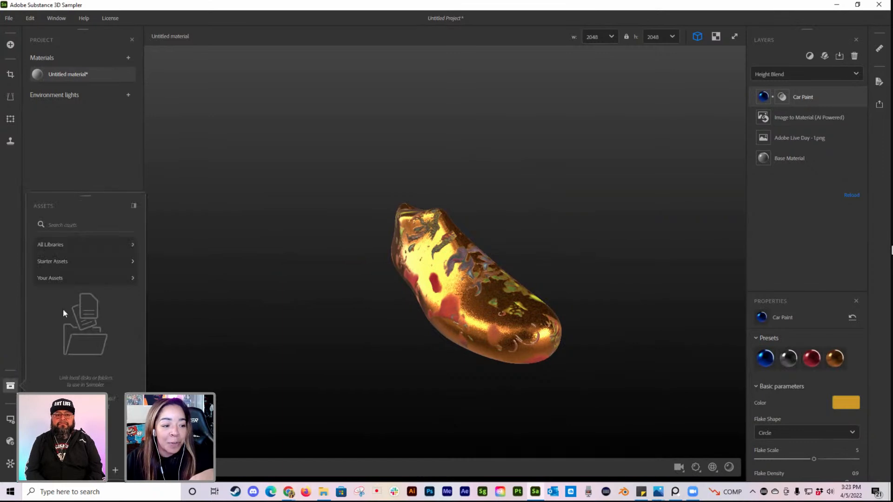
pyautogui.click(75, 251)
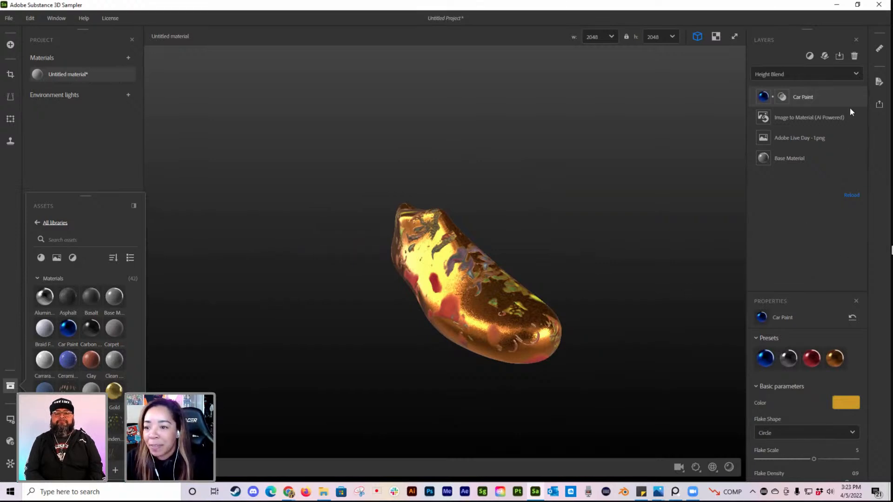
# Step: Remove the Car Paint, Image to Material and Adobe Live Day - 1.png layers, and switch the preview mesh to Sphere
pyautogui.click(854, 56)
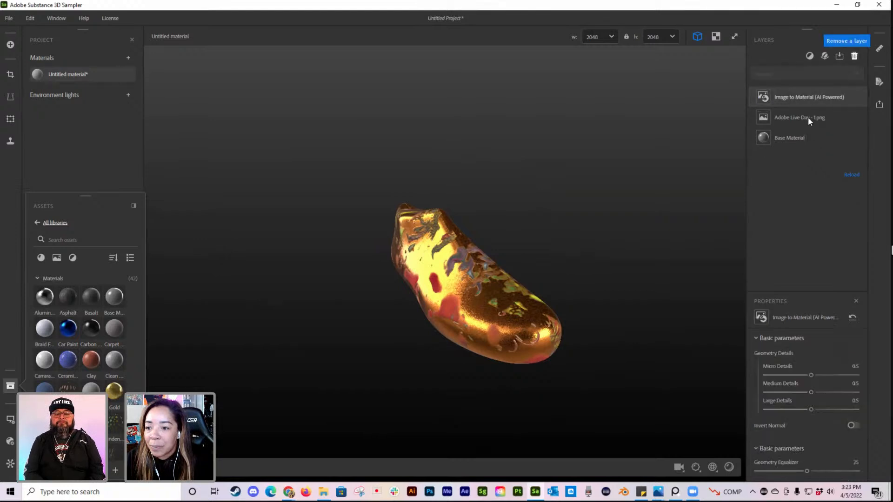
pyautogui.click(854, 55)
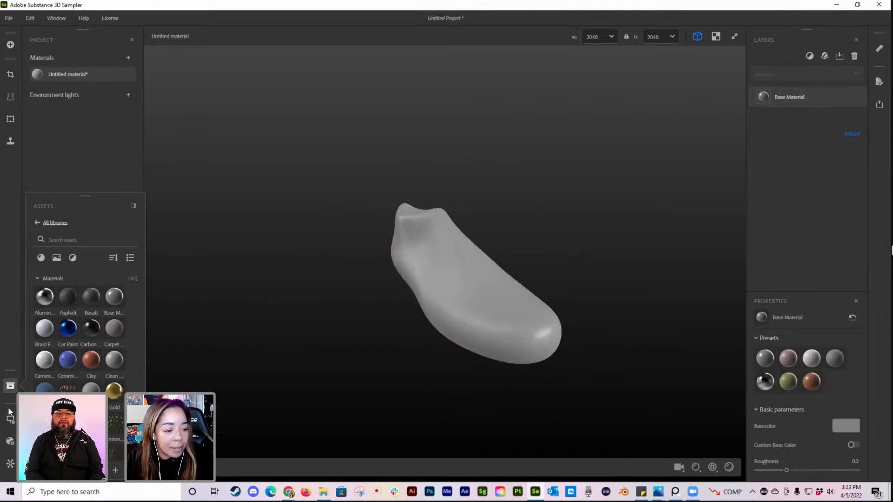
pyautogui.click(10, 420)
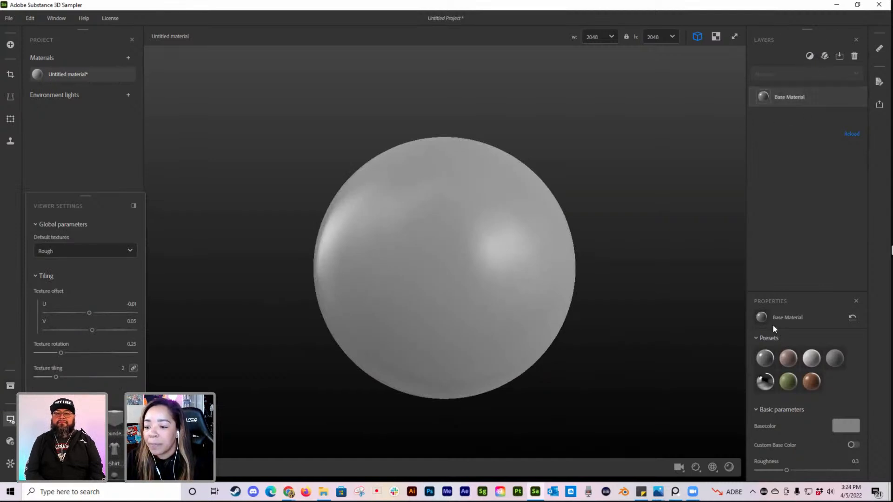
# Step: Add a Fill filter above the Base Material and enable its Base Color channel
pyautogui.click(809, 55)
pyautogui.write('fill')
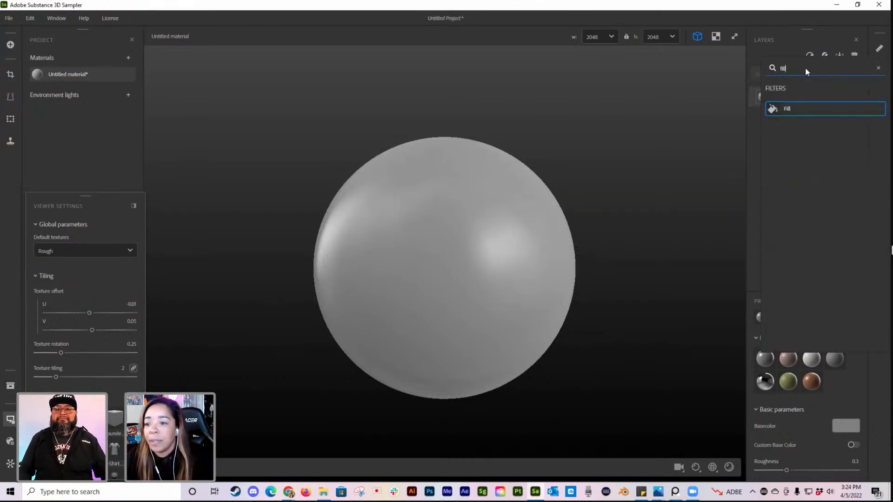
pyautogui.press('Return')
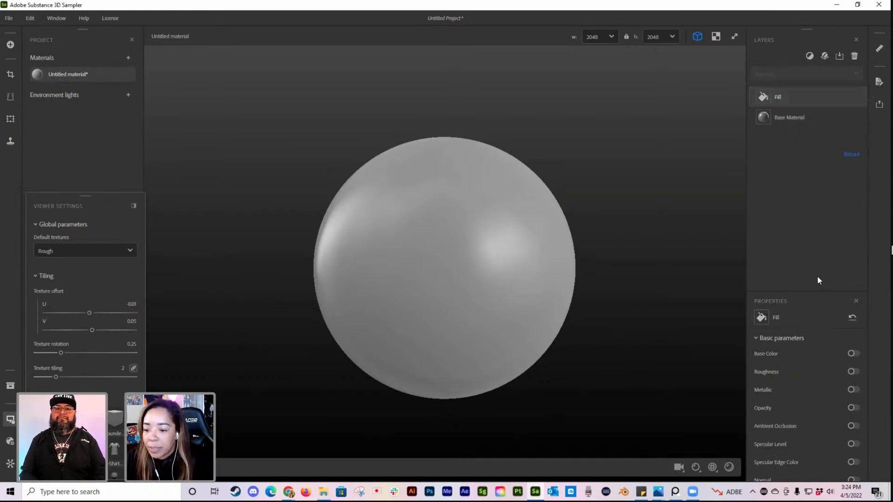
pyautogui.click(851, 353)
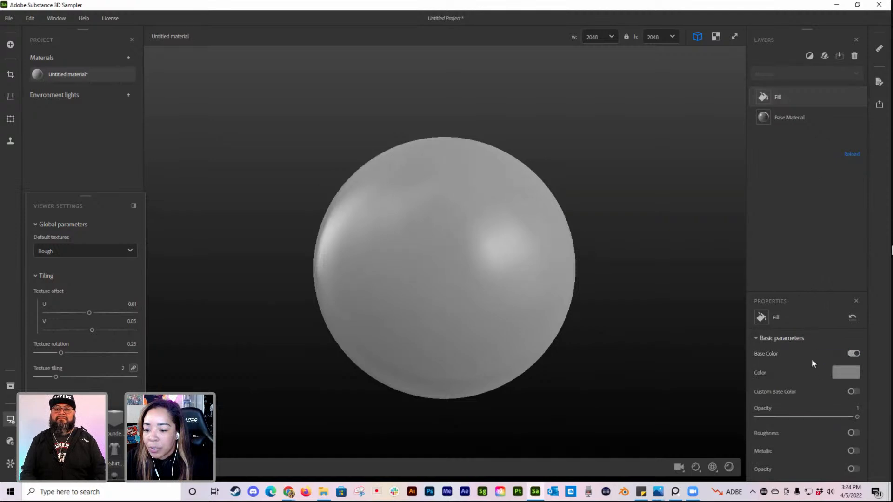
# Step: Set the Fill layer's base color to hot pink, #EB0A64
pyautogui.click(848, 376)
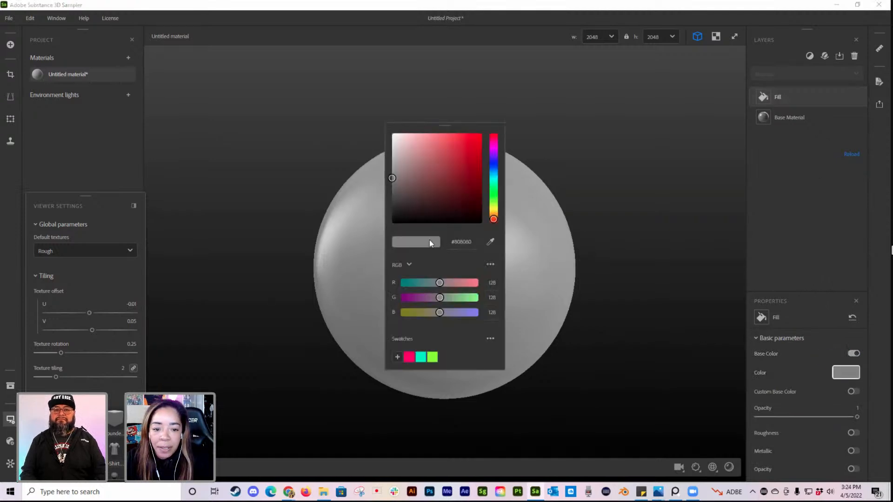
pyautogui.moveTo(493, 219); pyautogui.dragTo(495, 213)
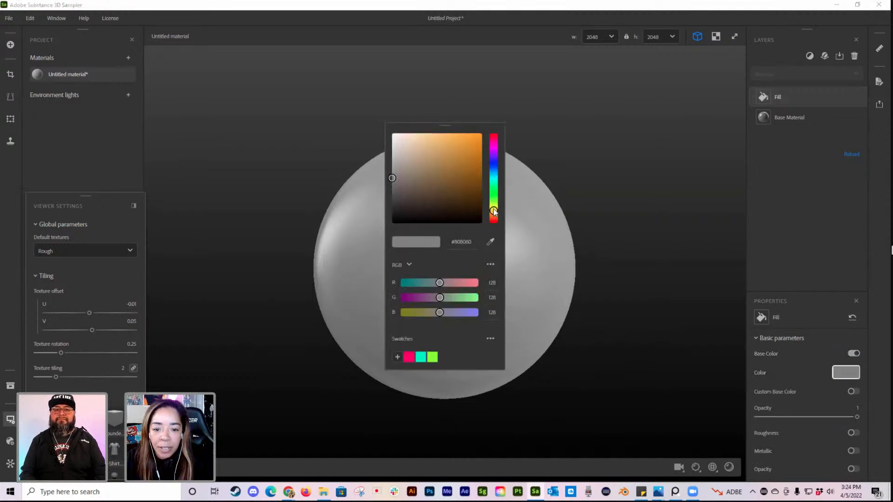
pyautogui.moveTo(471, 146); pyautogui.dragTo(494, 147)
pyautogui.click(494, 145)
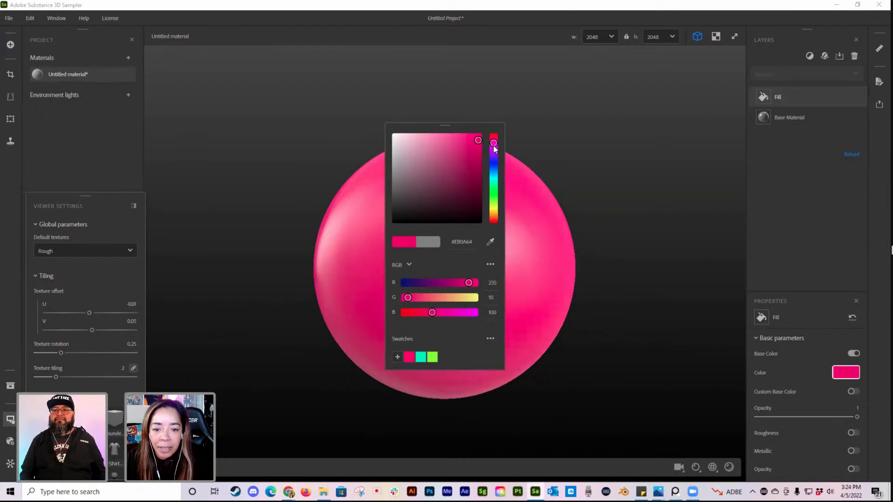
pyautogui.click(561, 148)
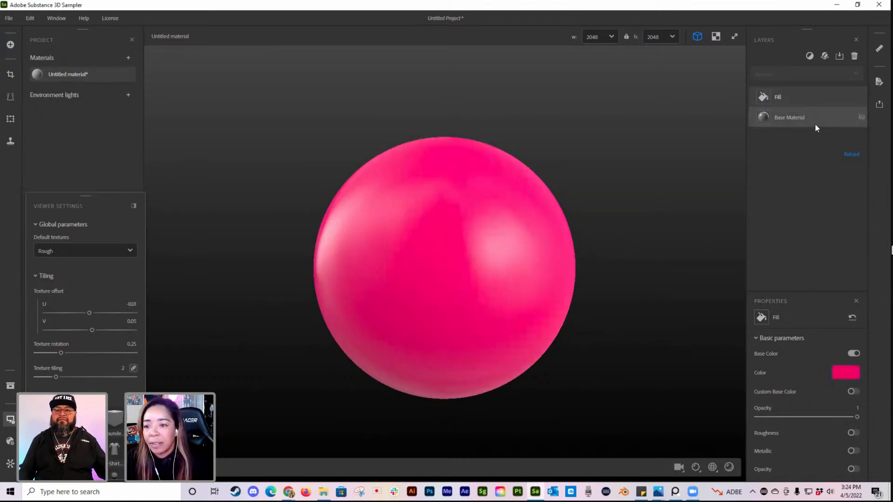
# Step: Add a Metal Finish filter above the Fill layer and enlarge the properties area to show all its parameters
pyautogui.click(810, 57)
pyautogui.write('metal')
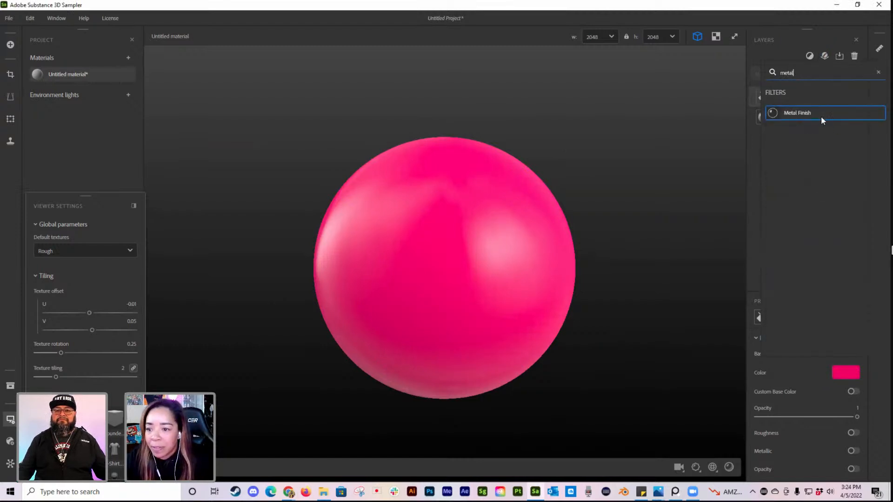
pyautogui.click(820, 117)
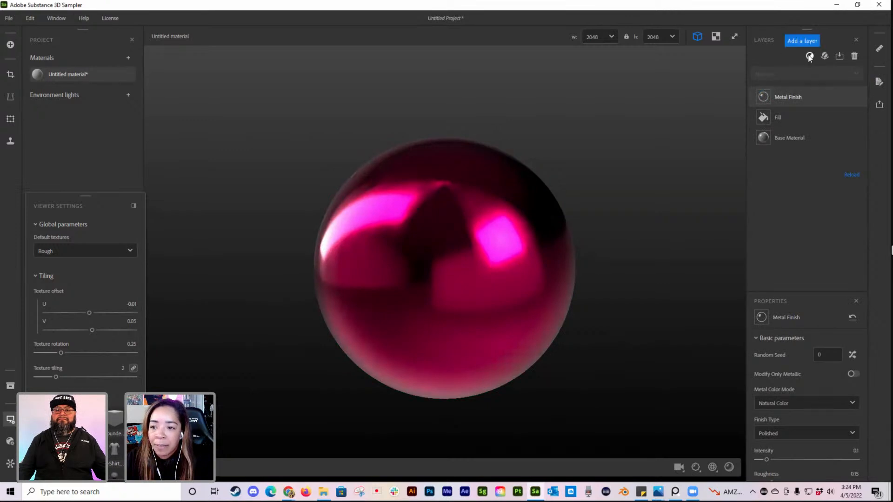
pyautogui.click(809, 57)
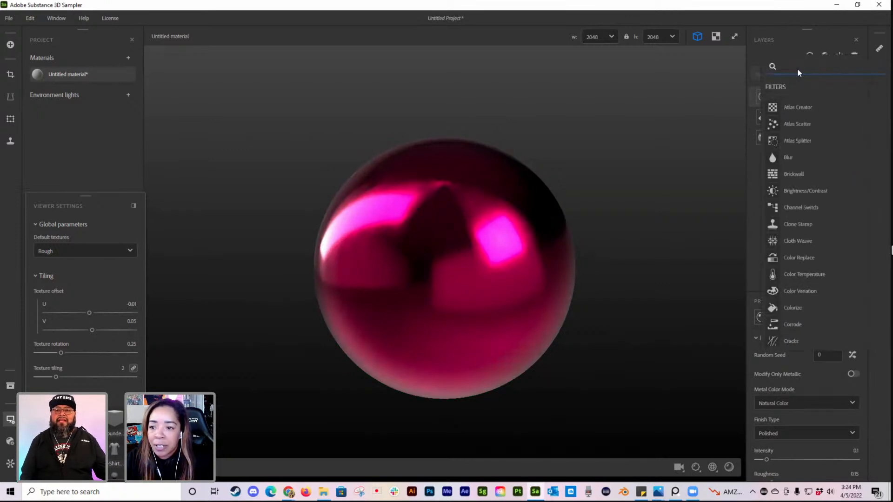
pyautogui.click(790, 39)
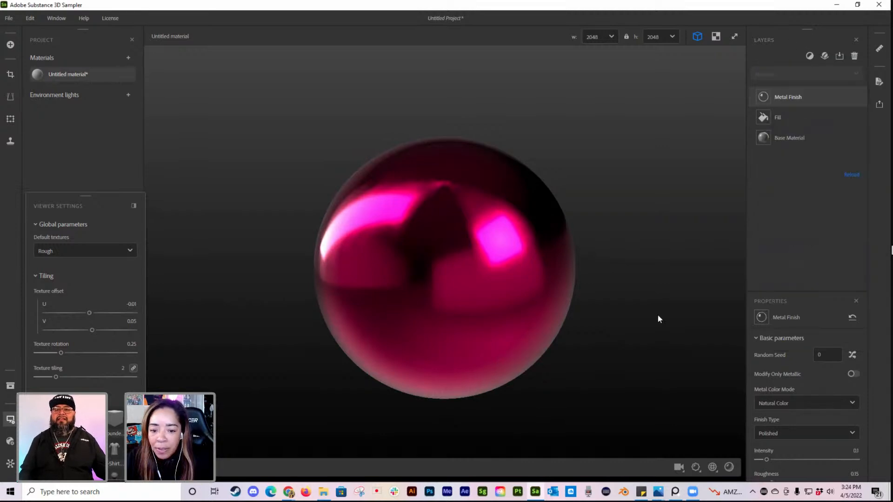
pyautogui.moveTo(793, 288); pyautogui.dragTo(805, 219)
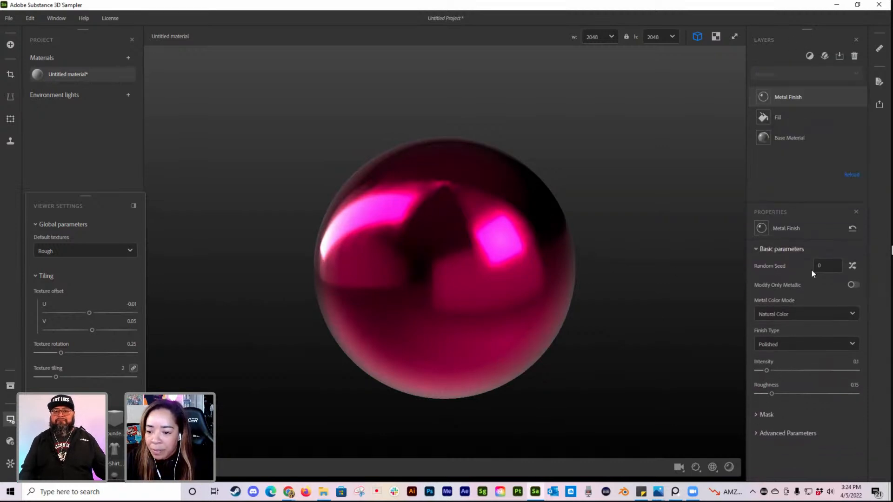
# Step: Try the Aluminium, Silver, Lead and Mercury metal color modes on the Metal Finish, and return it to Natural Color
pyautogui.click(806, 314)
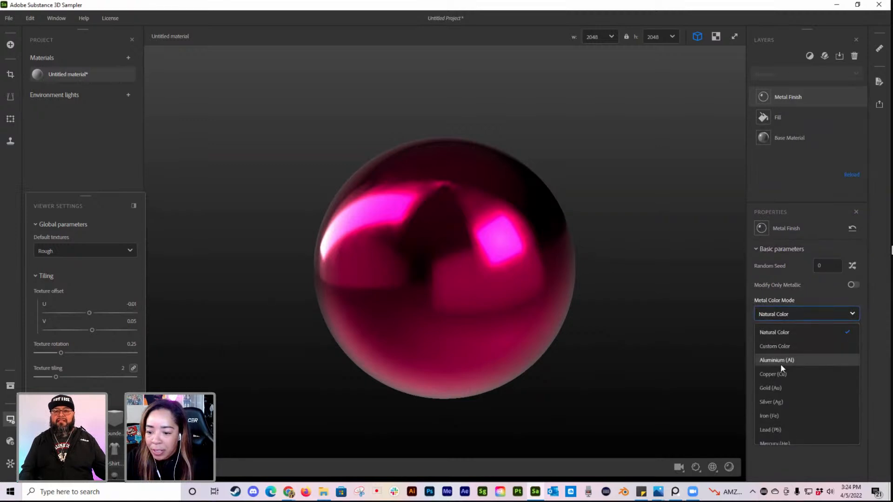
pyautogui.click(780, 363)
pyautogui.click(787, 314)
pyautogui.click(772, 374)
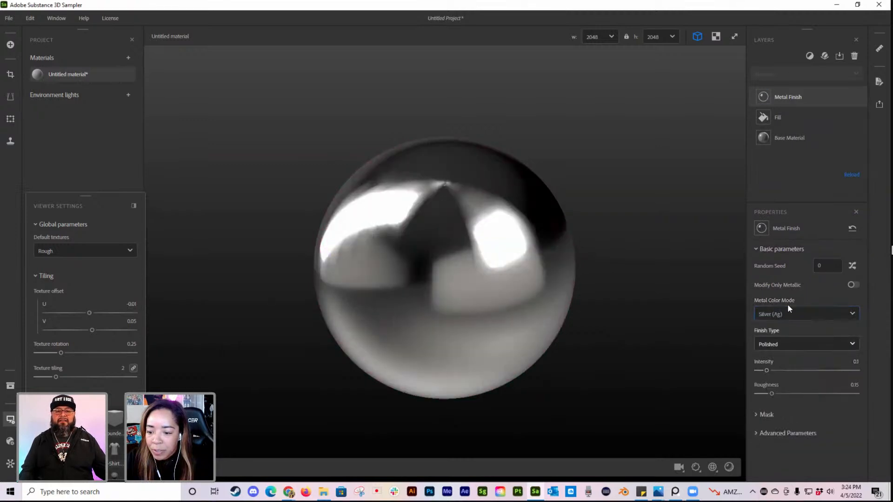
pyautogui.click(785, 312)
pyautogui.click(776, 394)
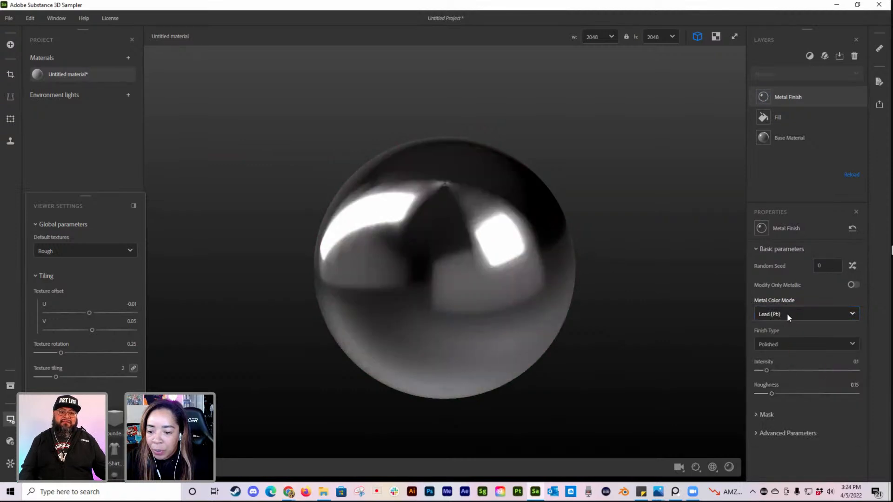
pyautogui.click(787, 313)
pyautogui.click(774, 408)
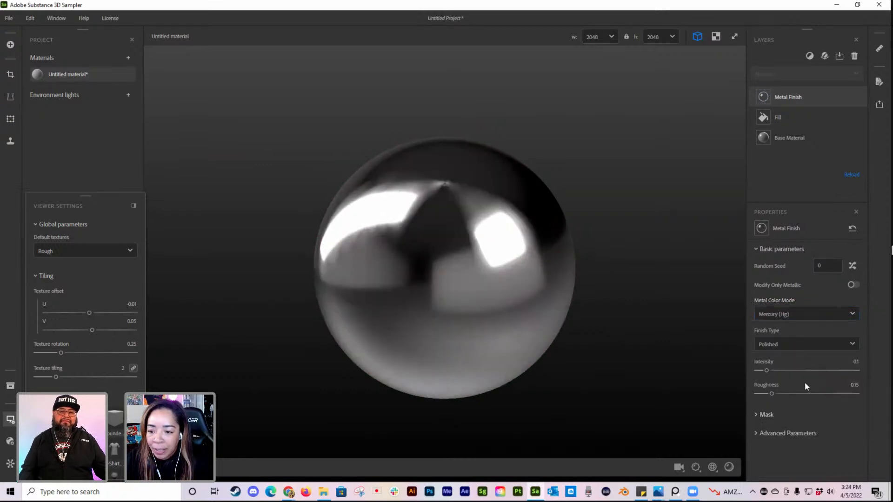
pyautogui.click(794, 313)
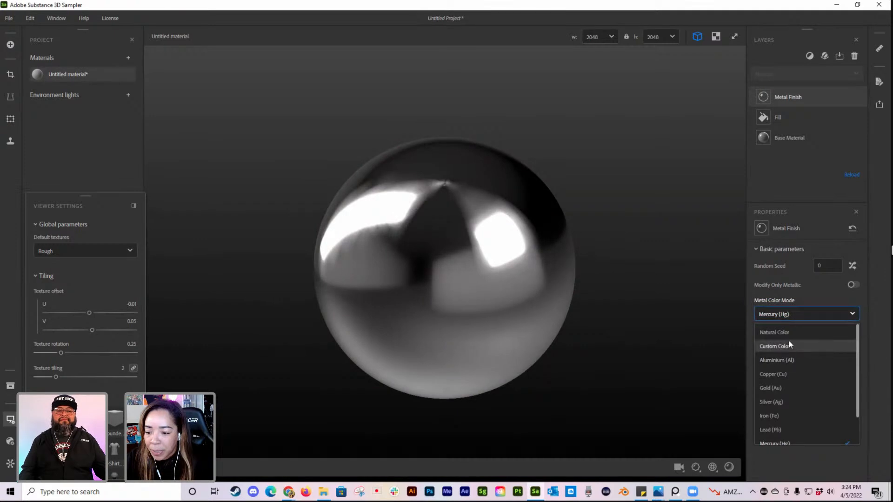
pyautogui.click(785, 332)
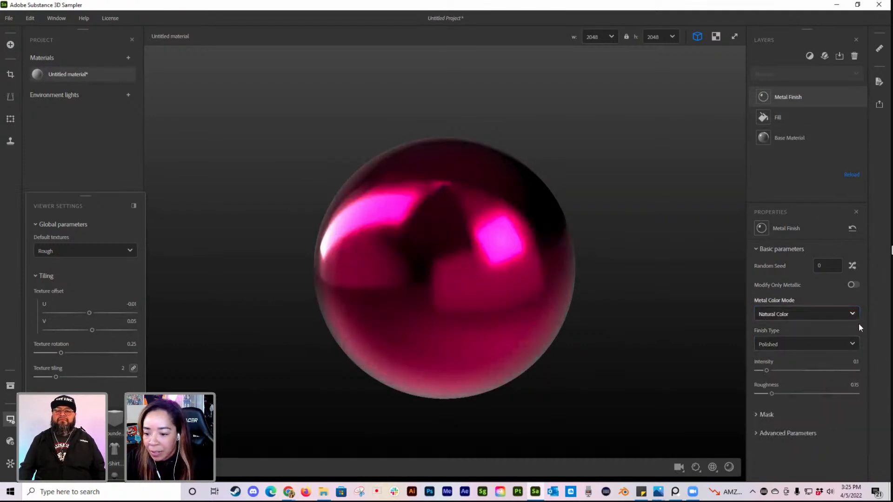
# Step: Preview the Sandblasted, Grinded and Raw finish types on the Metal Finish layer, inspecting the sphere with each
pyautogui.click(811, 344)
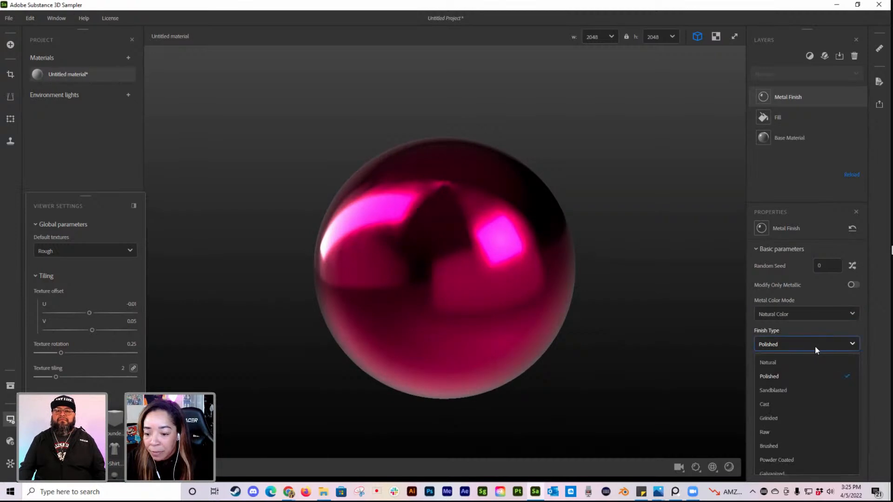
pyautogui.click(777, 391)
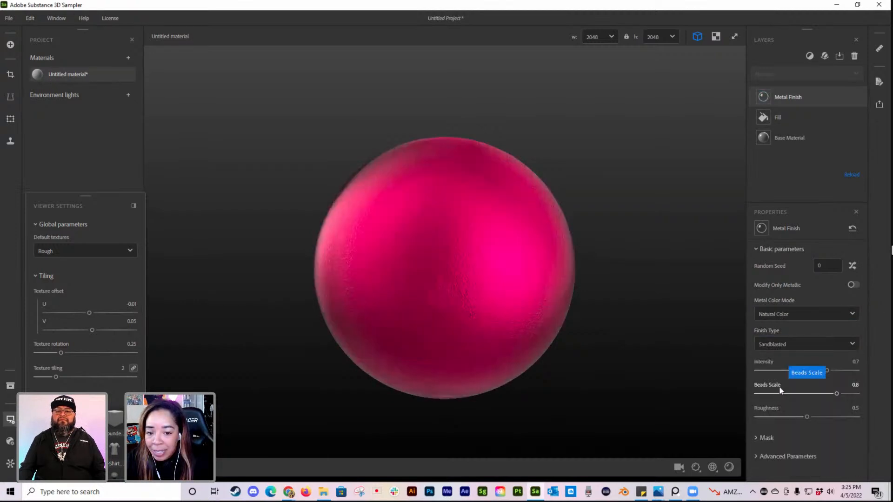
pyautogui.moveTo(539, 348); pyautogui.dragTo(460, 339)
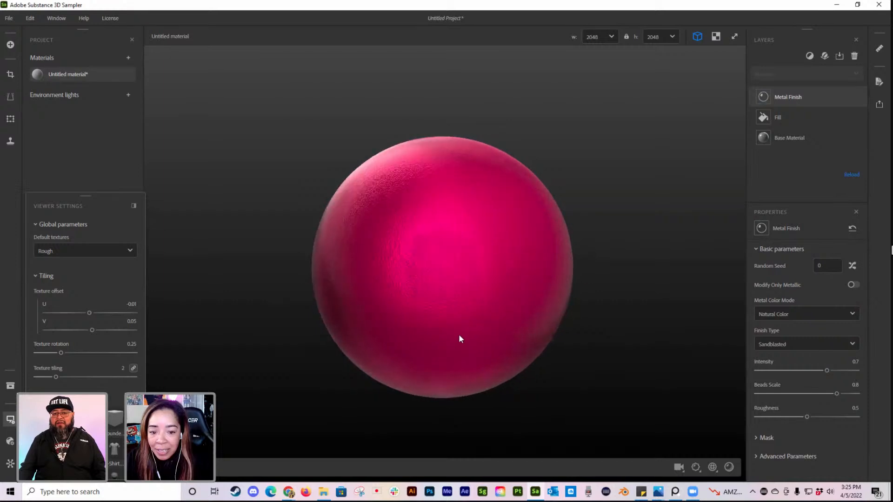
pyautogui.click(784, 344)
pyautogui.click(774, 400)
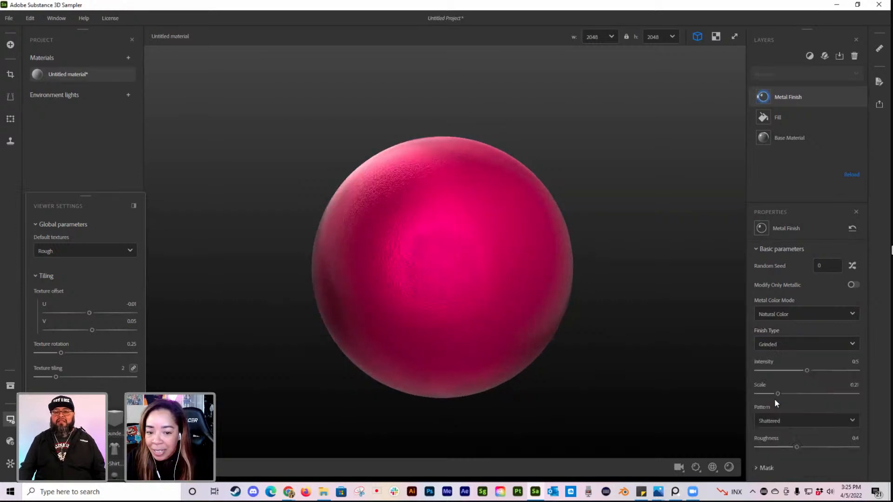
pyautogui.moveTo(474, 350)
pyautogui.mouseDown()
pyautogui.moveTo(538, 343)
pyautogui.moveTo(448, 334)
pyautogui.moveTo(750, 358)
pyautogui.mouseUp()
pyautogui.click(779, 345)
pyautogui.click(780, 411)
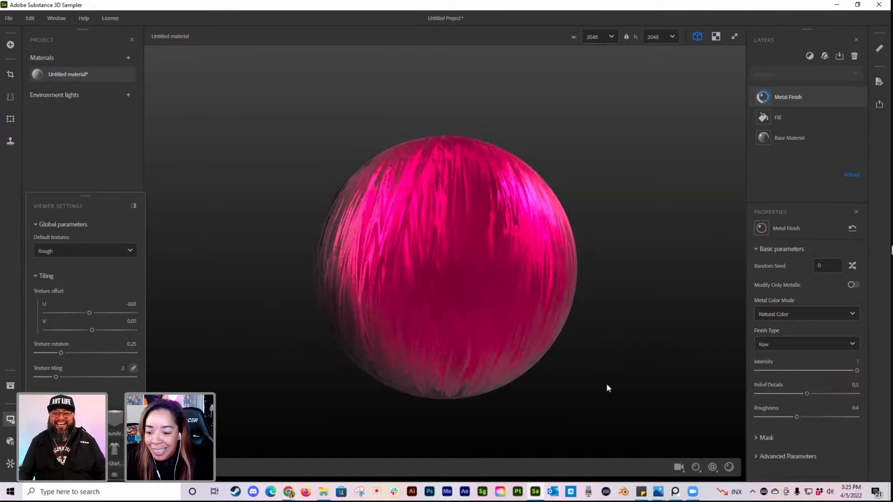
# Step: Set the Metal Finish type to Polished with intensity 0.11 and roughness 0.04
pyautogui.click(797, 344)
pyautogui.click(787, 357)
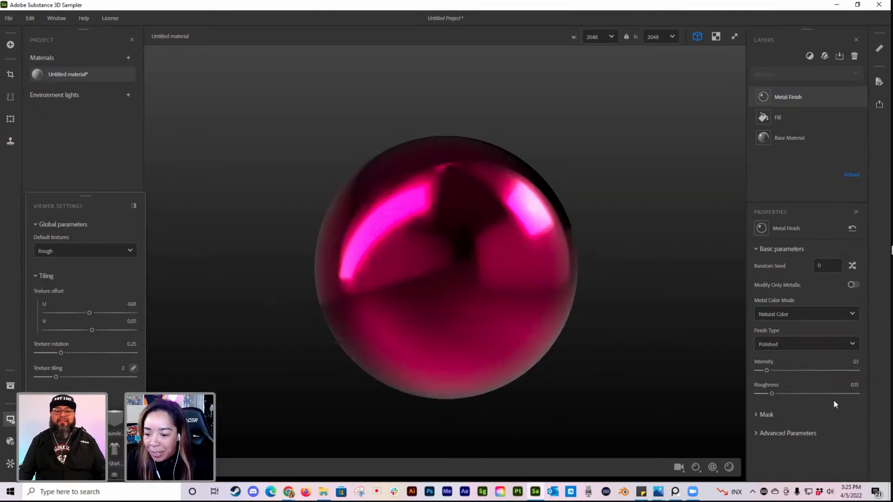
pyautogui.moveTo(768, 392); pyautogui.dragTo(767, 370)
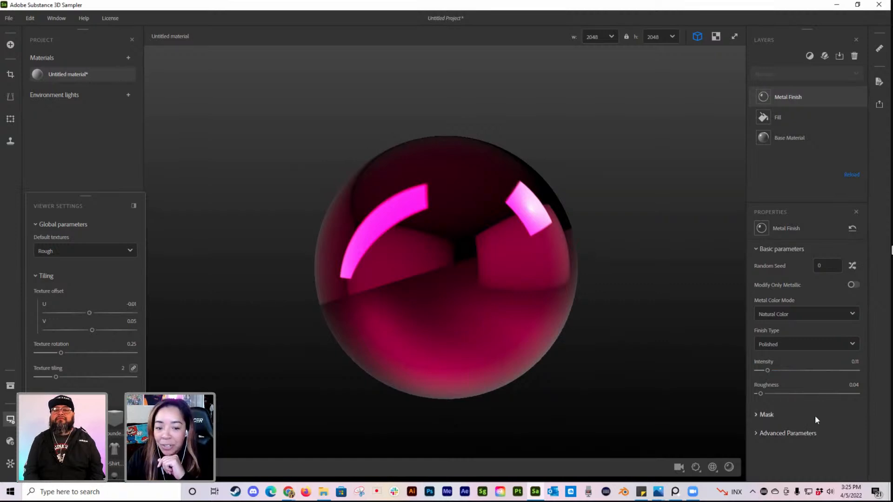
# Step: Enable the custom mask on the Metal Finish layer and start painting on the mask
pyautogui.click(757, 414)
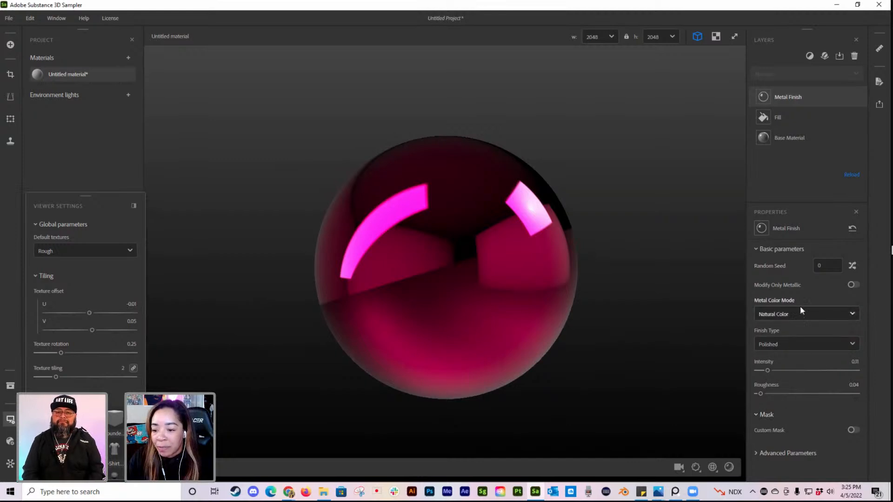
pyautogui.click(850, 429)
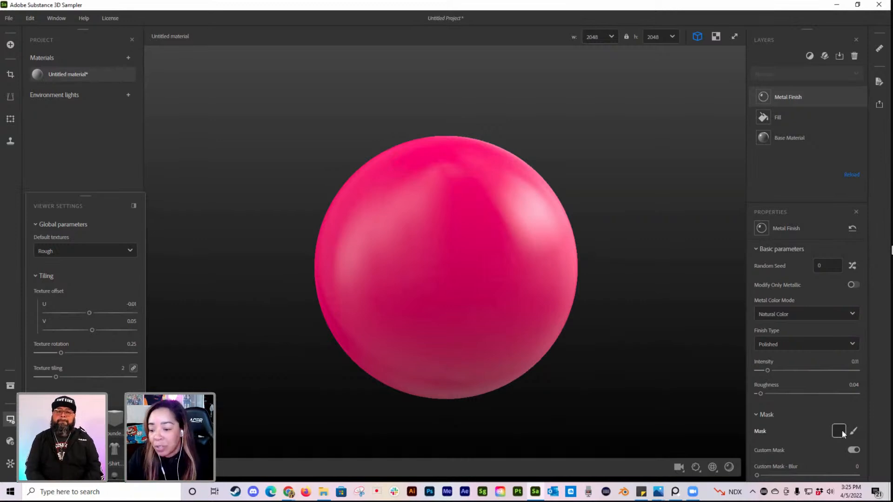
pyautogui.click(854, 431)
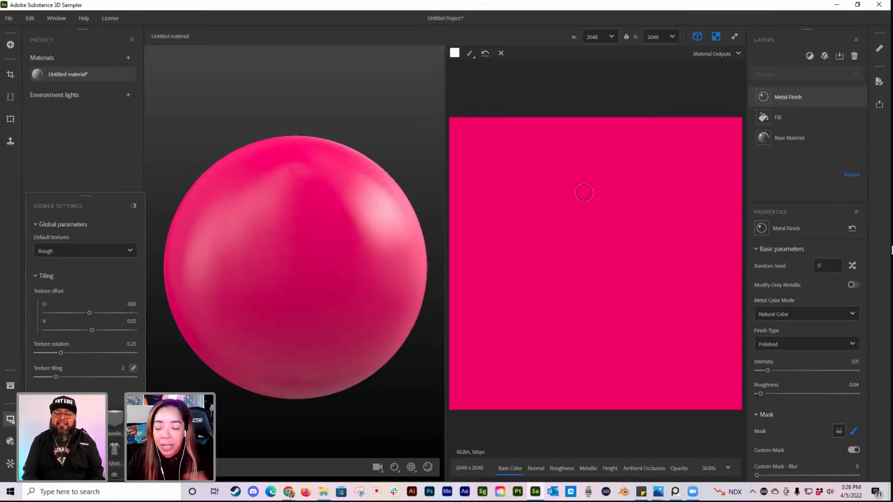
# Step: Set the mask brush color to black and adjust the brush settings
pyautogui.click(468, 56)
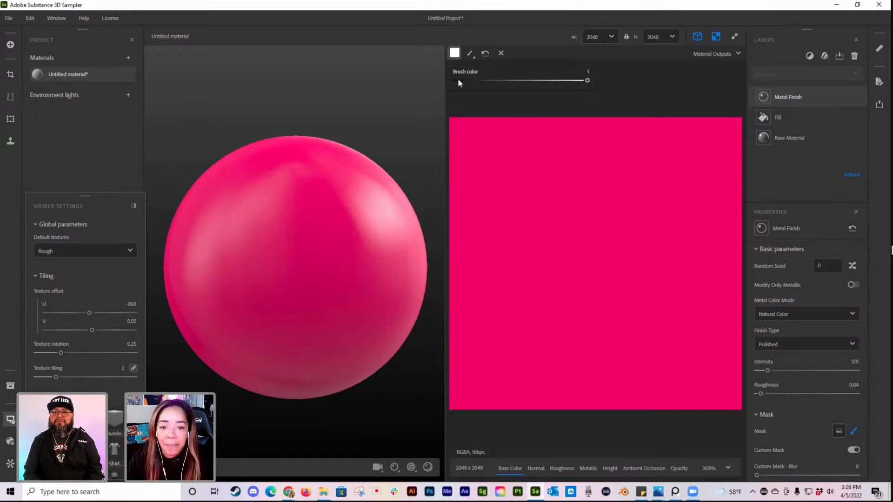
pyautogui.moveTo(461, 79); pyautogui.dragTo(453, 79)
pyautogui.click(469, 56)
pyautogui.moveTo(532, 81); pyautogui.dragTo(544, 84)
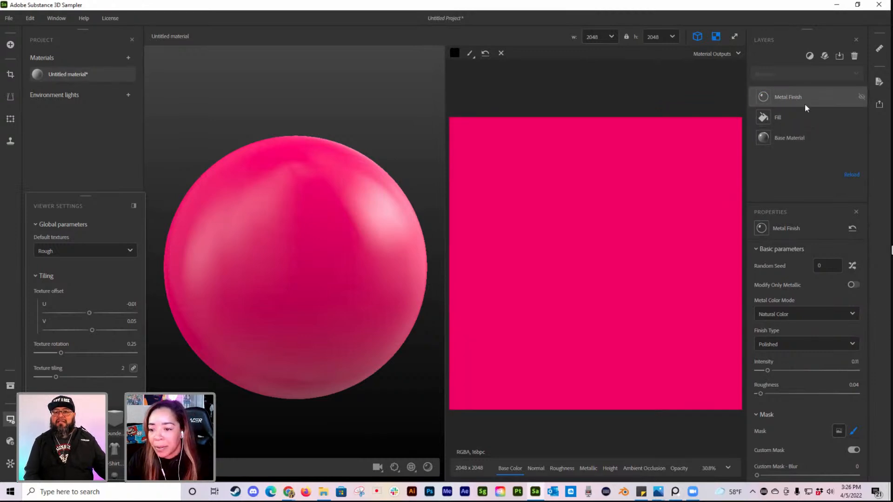
# Step: Set the mask brush color to white and paint winding strokes over the texture, checking them around the sphere
pyautogui.click(454, 53)
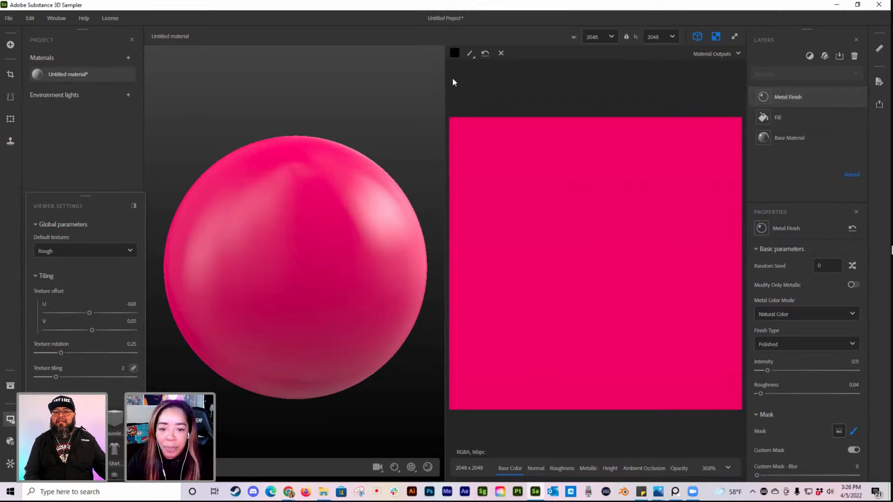
pyautogui.moveTo(458, 80); pyautogui.dragTo(598, 80)
pyautogui.moveTo(606, 157)
pyautogui.mouseDown()
pyautogui.moveTo(572, 237)
pyautogui.moveTo(619, 302)
pyautogui.moveTo(547, 343)
pyautogui.moveTo(674, 356)
pyautogui.moveTo(646, 400)
pyautogui.moveTo(618, 411)
pyautogui.moveTo(618, 139)
pyautogui.moveTo(627, 122)
pyautogui.mouseUp()
pyautogui.moveTo(350, 277)
pyautogui.mouseDown()
pyautogui.moveTo(328, 291)
pyautogui.moveTo(371, 296)
pyautogui.mouseUp()
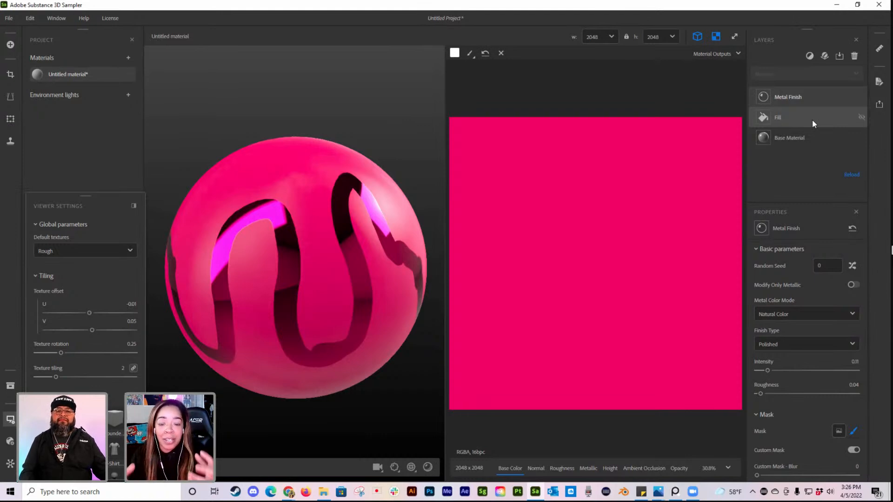
pyautogui.moveTo(517, 221)
pyautogui.mouseDown()
pyautogui.moveTo(496, 226)
pyautogui.moveTo(469, 342)
pyautogui.moveTo(512, 405)
pyautogui.moveTo(609, 395)
pyautogui.moveTo(663, 204)
pyautogui.moveTo(648, 148)
pyautogui.mouseUp()
pyautogui.moveTo(241, 309)
pyautogui.mouseDown()
pyautogui.moveTo(334, 300)
pyautogui.moveTo(291, 299)
pyautogui.moveTo(347, 225)
pyautogui.mouseUp()
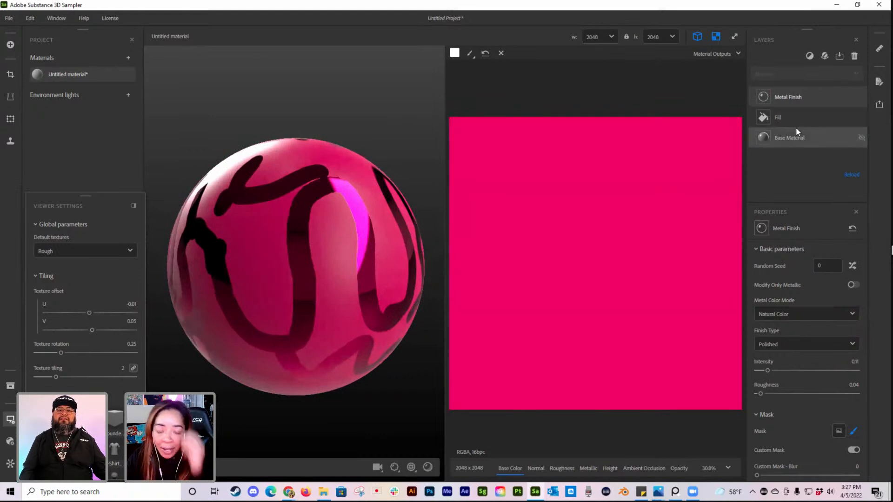
# Step: Enlarge the mask brush and paint broad white strokes over the texture
pyautogui.click(470, 53)
pyautogui.moveTo(546, 81); pyautogui.dragTo(450, 82)
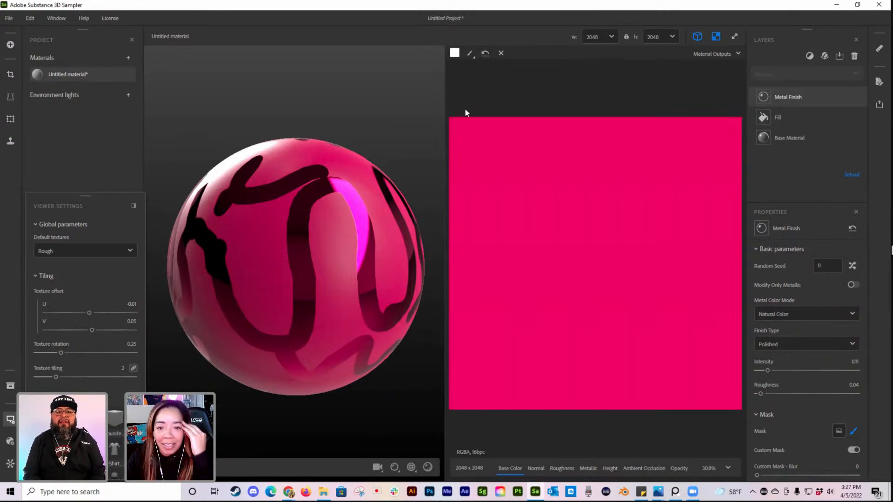
pyautogui.click(470, 53)
pyautogui.moveTo(474, 82); pyautogui.dragTo(597, 88)
pyautogui.moveTo(565, 159)
pyautogui.mouseDown()
pyautogui.moveTo(527, 197)
pyautogui.moveTo(599, 135)
pyautogui.mouseUp()
# Step: Set the mask brush color to black and paint over the whole texture to erase the masked strokes
pyautogui.click(454, 52)
pyautogui.moveTo(587, 80); pyautogui.dragTo(455, 80)
pyautogui.moveTo(557, 171)
pyautogui.mouseDown()
pyautogui.moveTo(576, 147)
pyautogui.moveTo(656, 404)
pyautogui.moveTo(553, 180)
pyautogui.moveTo(680, 232)
pyautogui.moveTo(558, 219)
pyautogui.moveTo(539, 202)
pyautogui.moveTo(574, 255)
pyautogui.moveTo(484, 233)
pyautogui.moveTo(492, 314)
pyautogui.moveTo(465, 341)
pyautogui.moveTo(664, 279)
pyautogui.moveTo(628, 313)
pyautogui.moveTo(530, 358)
pyautogui.moveTo(585, 397)
pyautogui.moveTo(538, 298)
pyautogui.mouseUp()
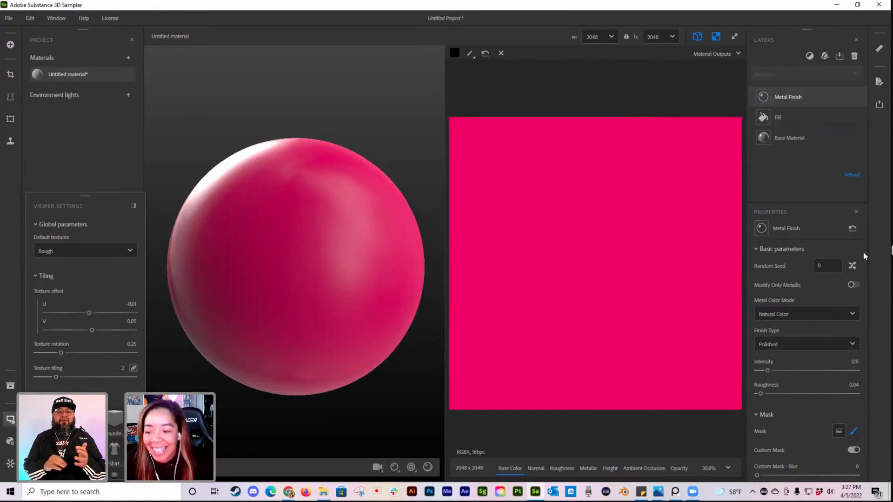
# Step: Turn off the custom mask on the Metal Finish layer and inspect the sphere
pyautogui.click(855, 451)
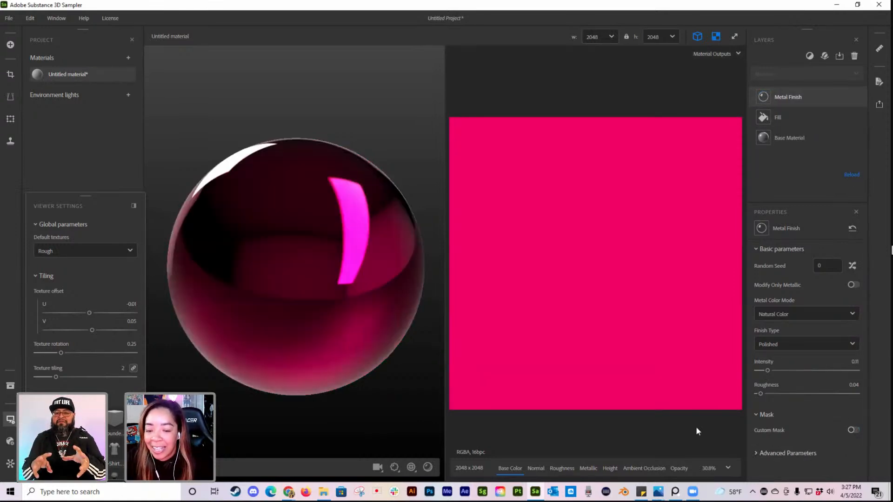
pyautogui.moveTo(286, 279)
pyautogui.mouseDown()
pyautogui.moveTo(365, 279)
pyautogui.moveTo(300, 277)
pyautogui.mouseUp()
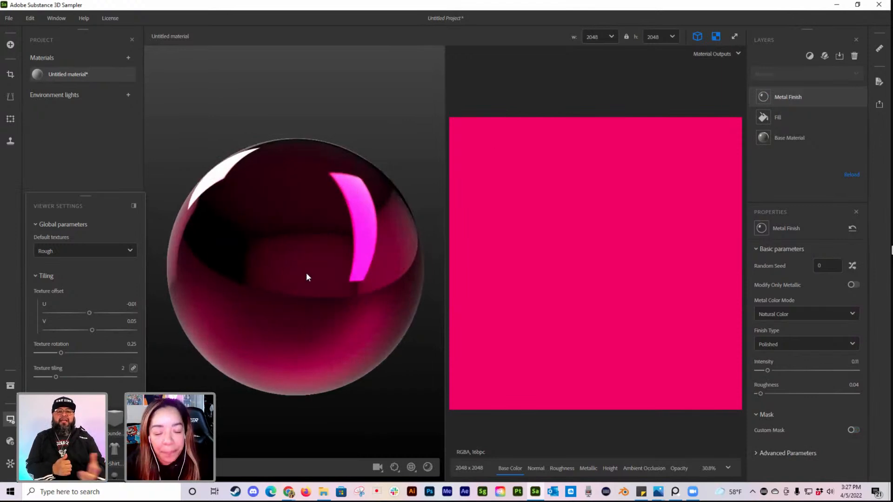
pyautogui.scroll(-2, 341, 260)
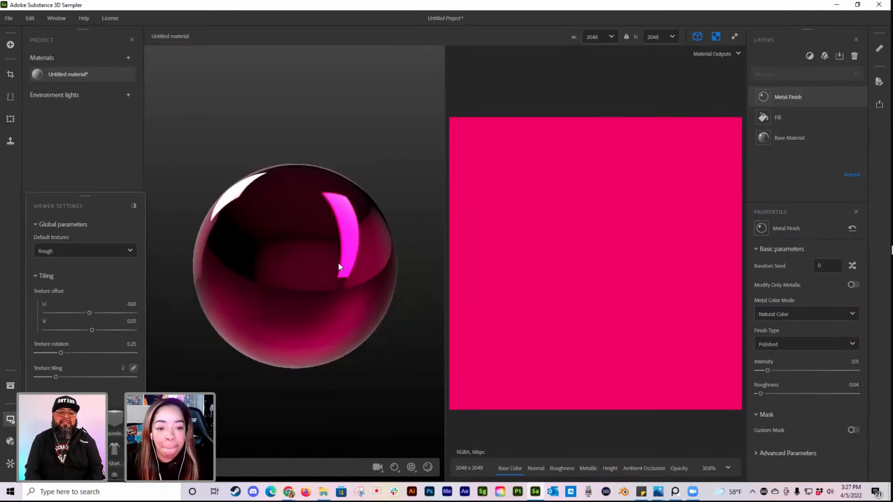
# Step: Close the viewer settings and add a Moss layer above the Metal Finish layer
pyautogui.click(11, 421)
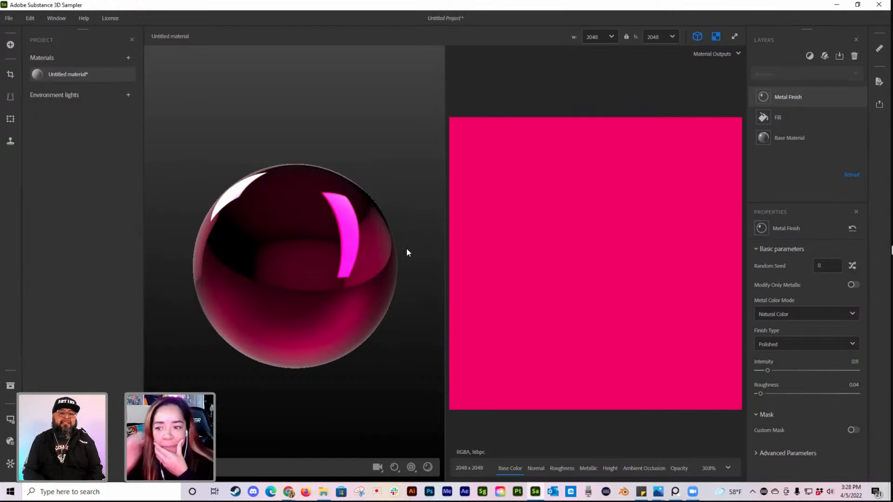
pyautogui.click(797, 115)
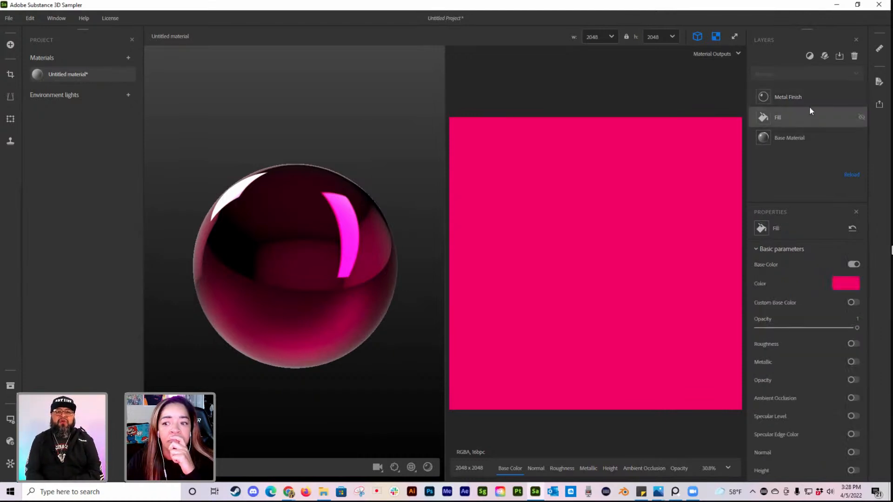
pyautogui.click(810, 94)
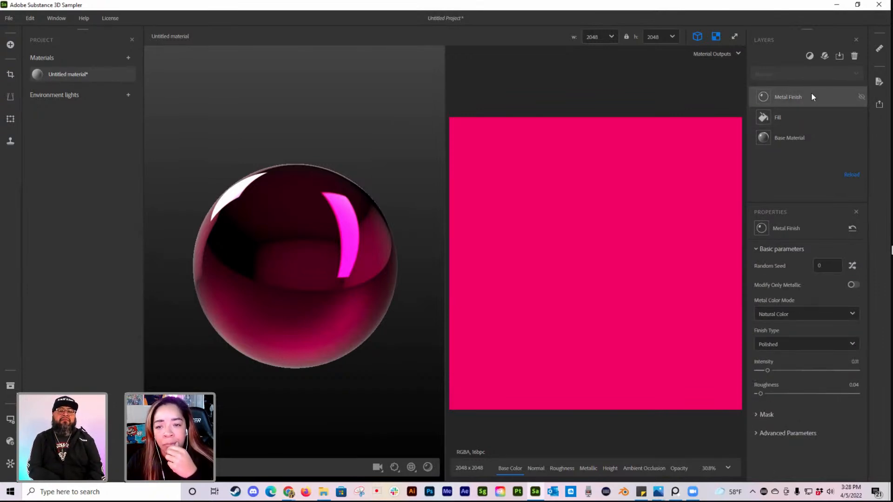
pyautogui.click(811, 55)
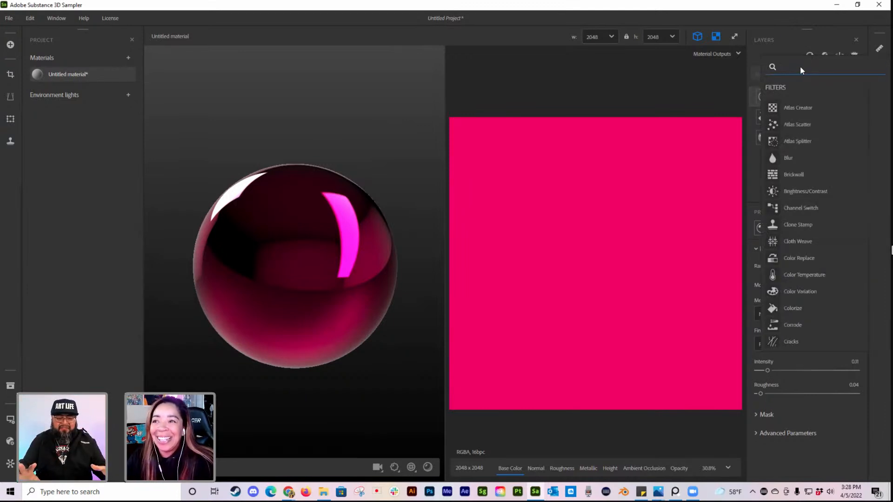
pyautogui.write('moss')
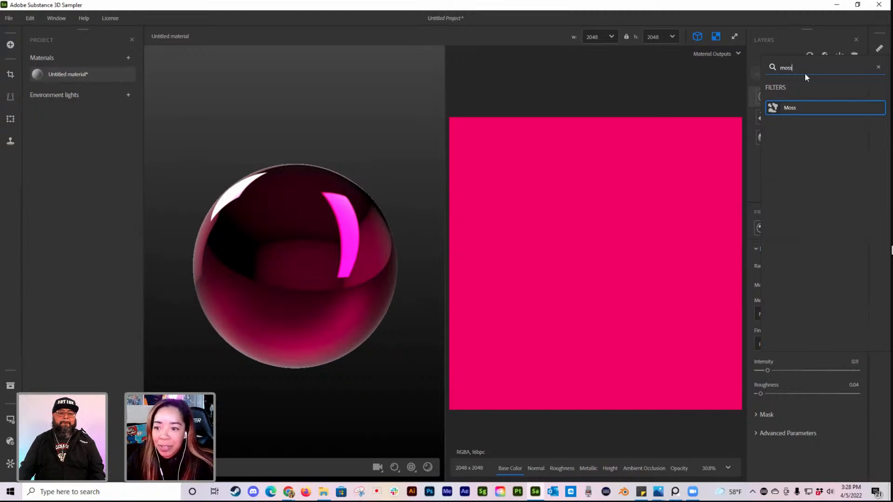
pyautogui.press('Return')
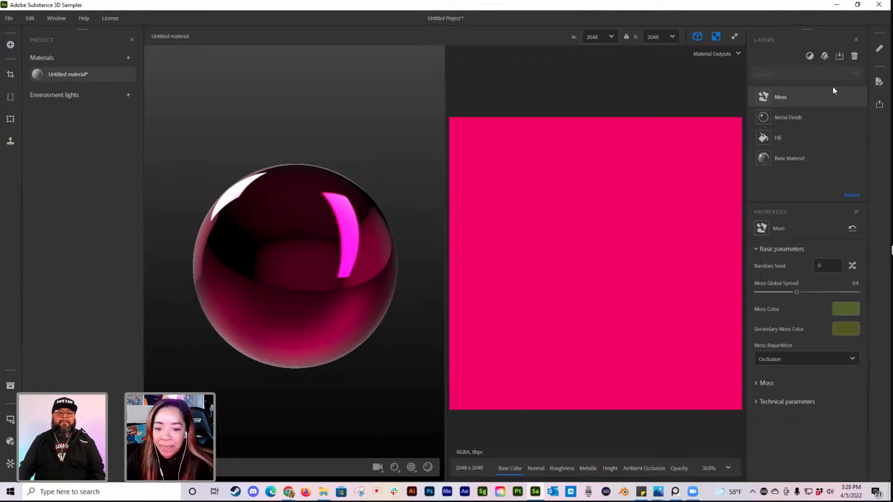
# Step: Hide the 2D texture view and set the Moss Global Spread to 0.63
pyautogui.click(715, 37)
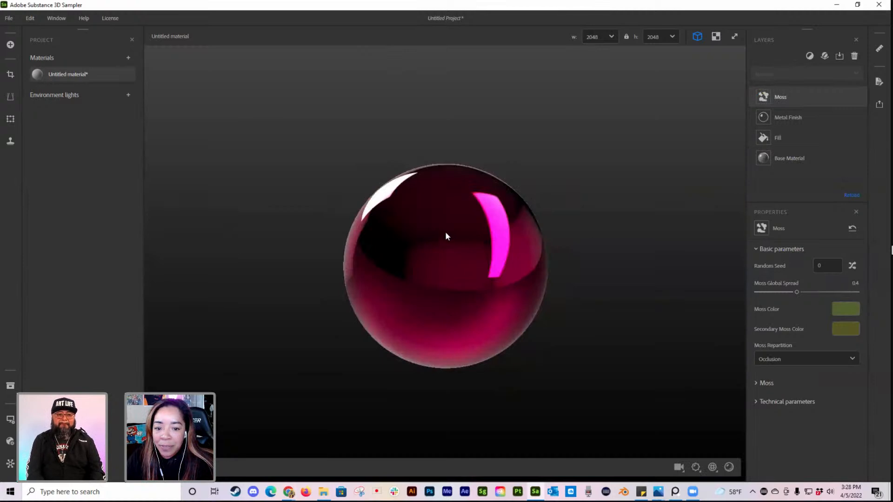
pyautogui.scroll(-2, 465, 225)
pyautogui.scroll(3, 467, 224)
pyautogui.moveTo(484, 274); pyautogui.dragTo(552, 265)
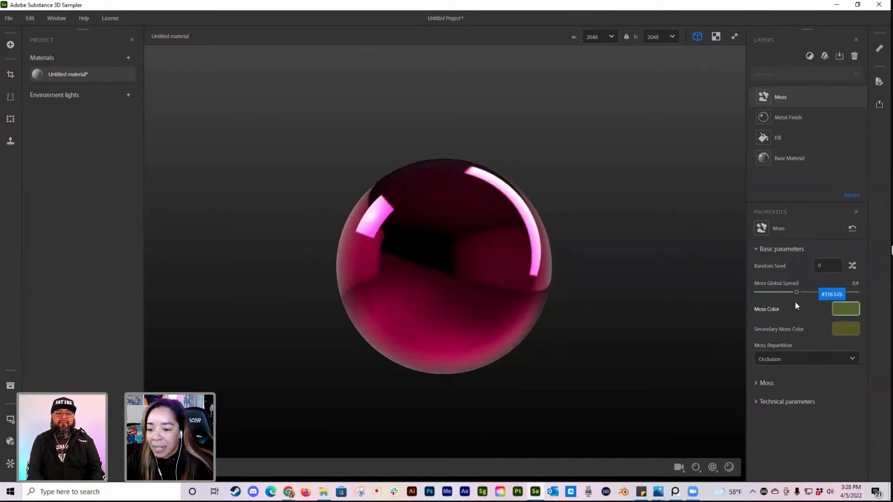
pyautogui.moveTo(795, 292); pyautogui.dragTo(820, 293)
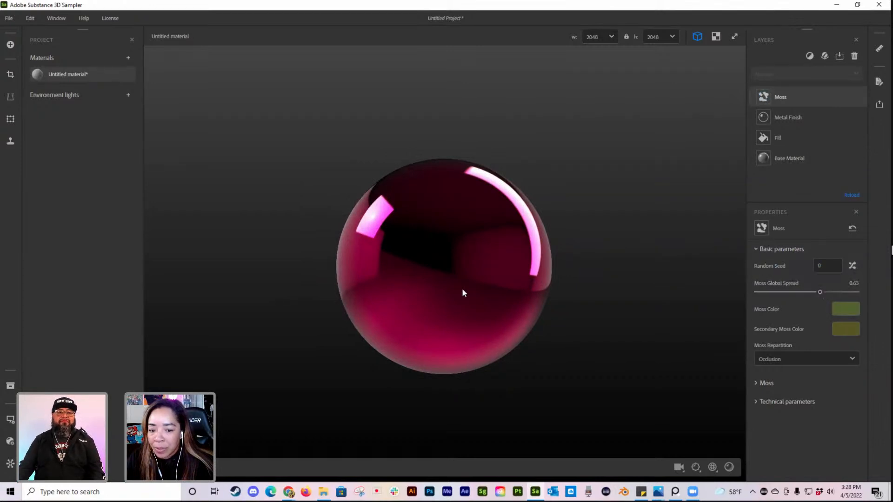
pyautogui.scroll(2, 482, 279)
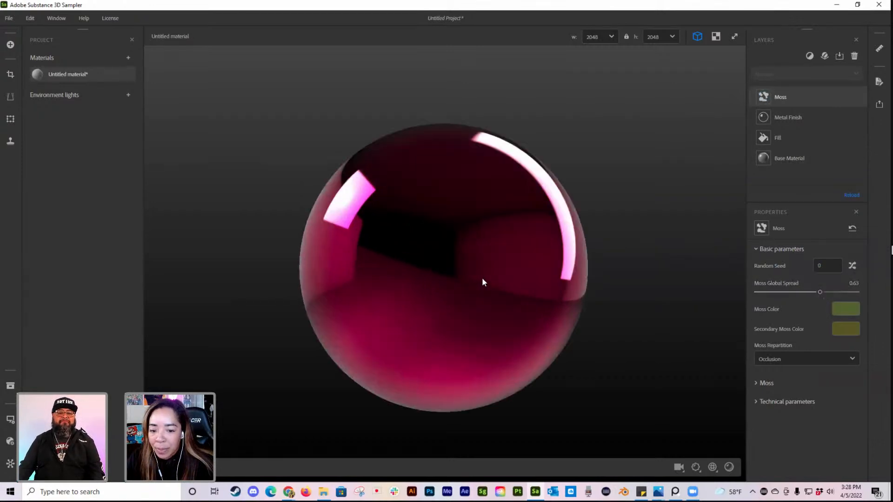
# Step: Expand the Moss layer's detailed moss parameters and set Moss Repartition to Overall, checking the coverage around the sphere
pyautogui.click(763, 383)
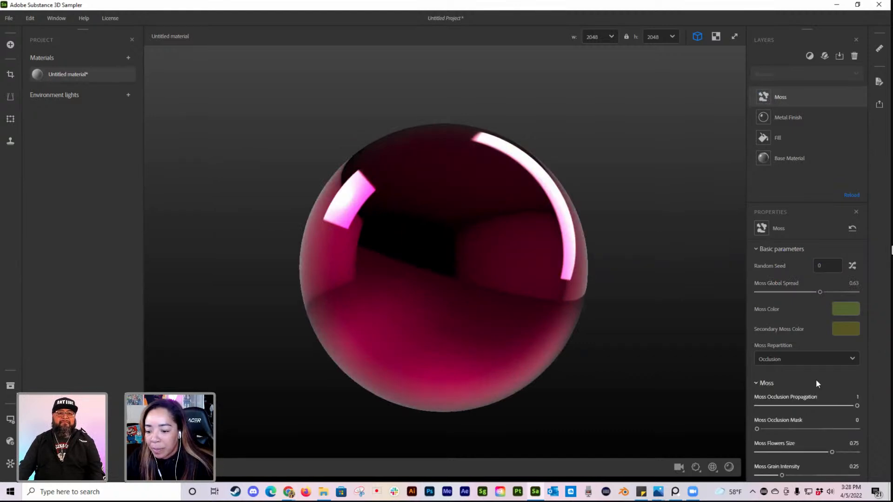
pyautogui.scroll(-2, 818, 375)
pyautogui.scroll(2, 823, 335)
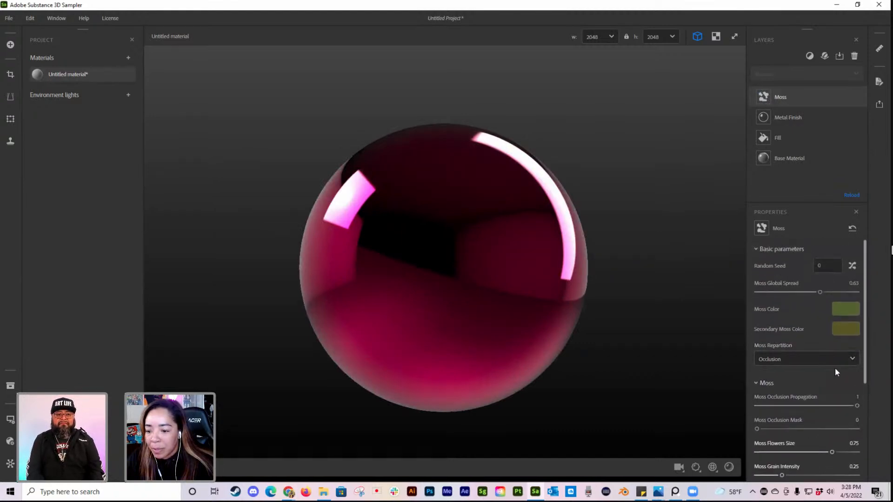
pyautogui.click(839, 361)
pyautogui.click(798, 377)
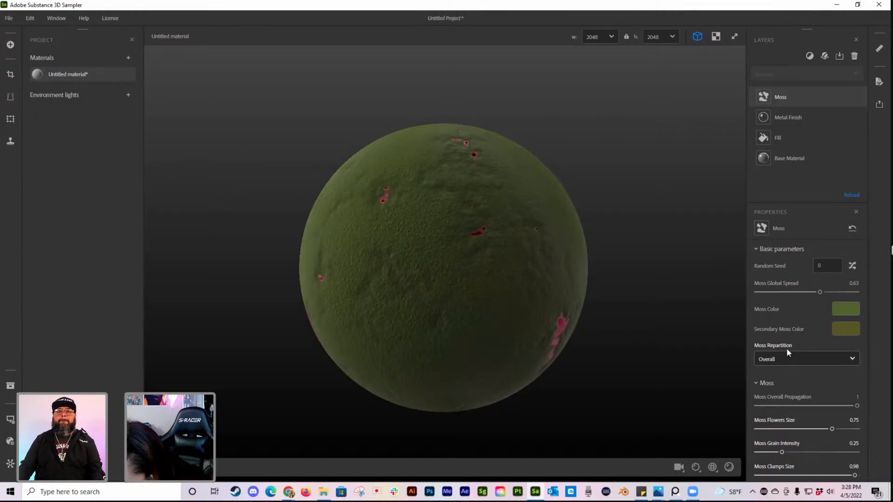
pyautogui.moveTo(431, 277); pyautogui.dragTo(528, 281)
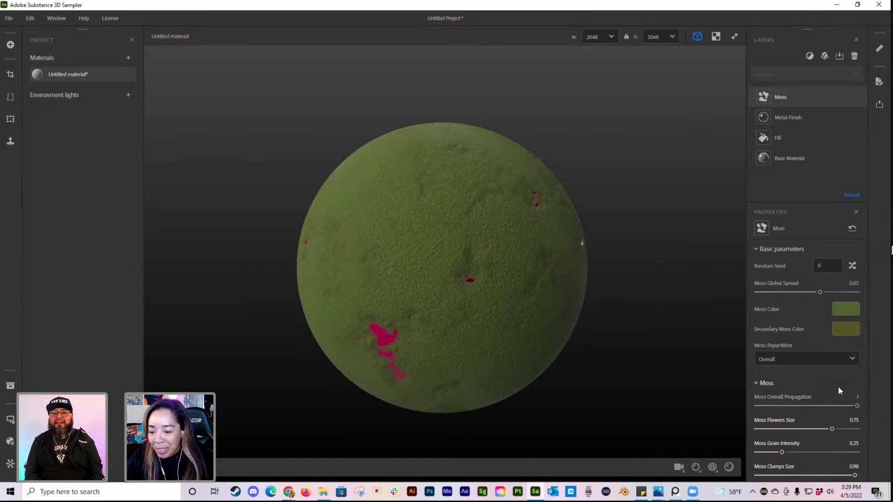
# Step: Set moss Overall Propagation to 0.49, Flowers Size 0.1, Grain Intensity 0.15, Clumps Size 0.03, Clumps Sharpness 0.11 and Clumps Intensity 0.13
pyautogui.moveTo(851, 406); pyautogui.dragTo(771, 452)
pyautogui.scroll(-3, 850, 456)
pyautogui.moveTo(850, 415); pyautogui.dragTo(769, 438)
pyautogui.moveTo(821, 457); pyautogui.dragTo(771, 454)
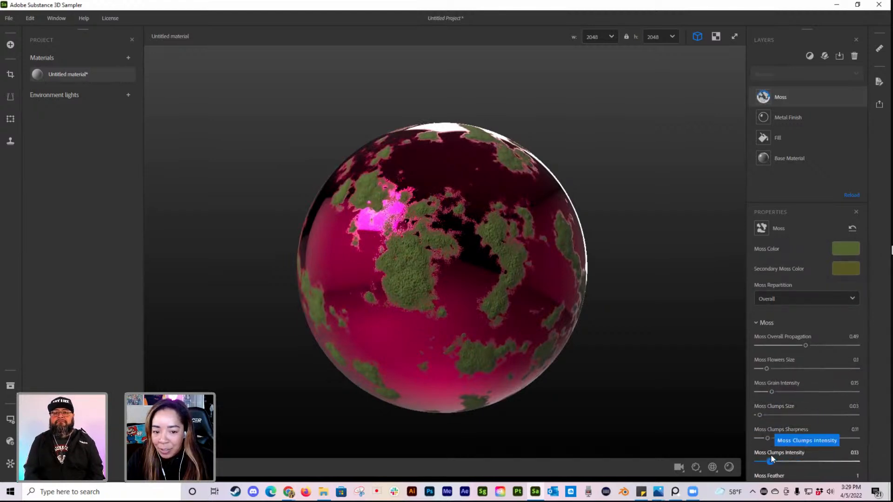
# Step: Set the Moss Feather to 0.26 and the Moss Bump Intensity to 0.76, inspecting the patches on the sphere
pyautogui.scroll(-1, 798, 445)
pyautogui.scroll(-2, 798, 445)
pyautogui.moveTo(837, 427); pyautogui.dragTo(832, 453)
pyautogui.moveTo(613, 381); pyautogui.dragTo(593, 344)
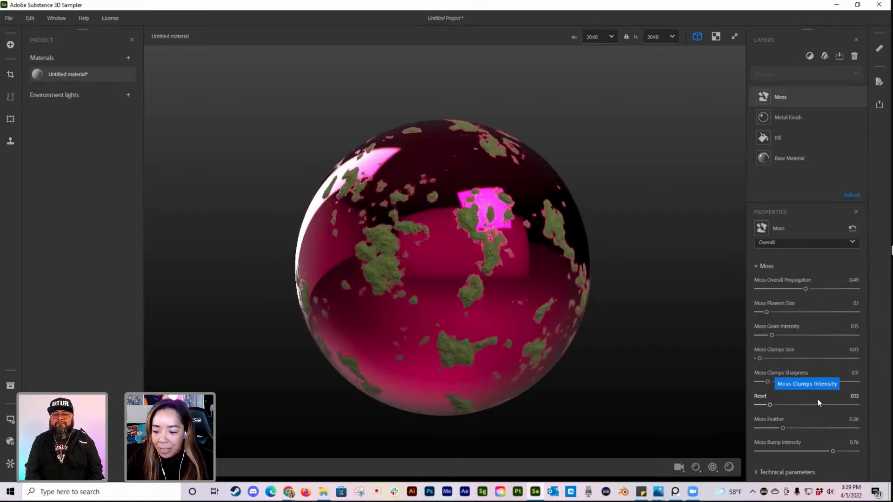
# Step: Set the Moss Global Spread to 0.67 and change the main moss color to golden orange #F8B600
pyautogui.scroll(2, 817, 419)
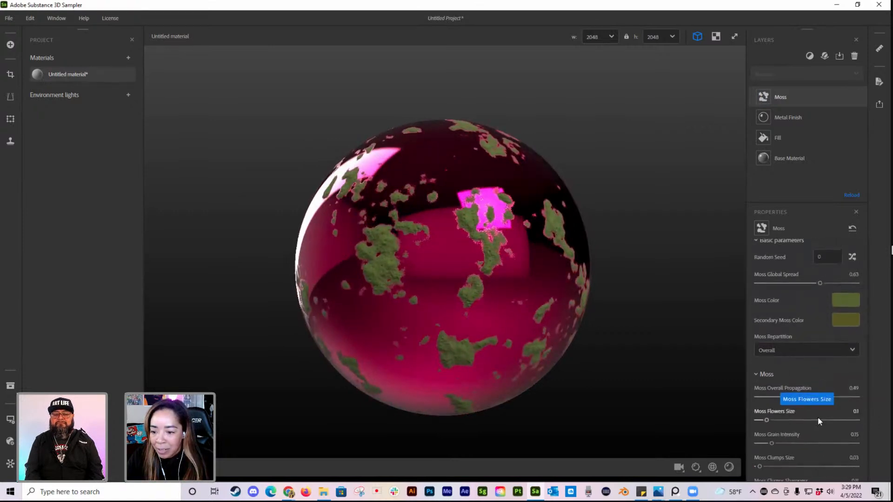
pyautogui.scroll(1, 818, 416)
pyautogui.moveTo(811, 291)
pyautogui.mouseDown()
pyautogui.moveTo(783, 292)
pyautogui.moveTo(823, 292)
pyautogui.mouseUp()
pyautogui.click(848, 309)
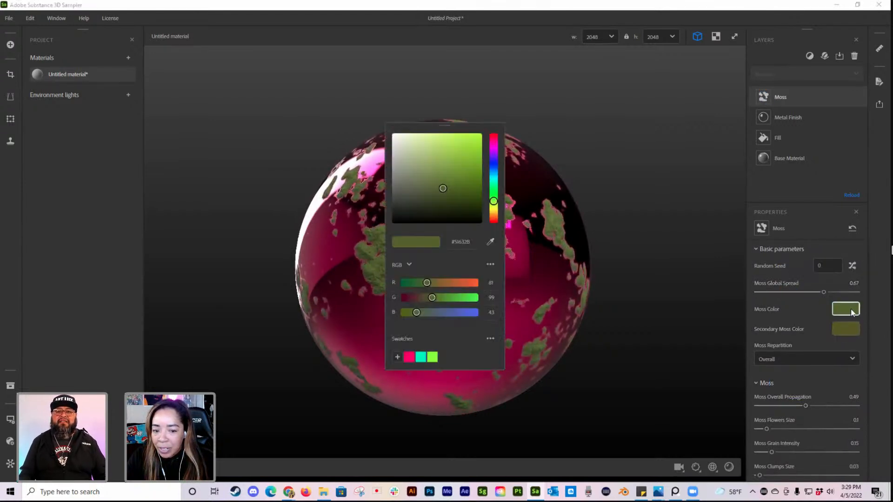
pyautogui.moveTo(493, 204); pyautogui.dragTo(494, 210)
pyautogui.moveTo(458, 144); pyautogui.dragTo(482, 135)
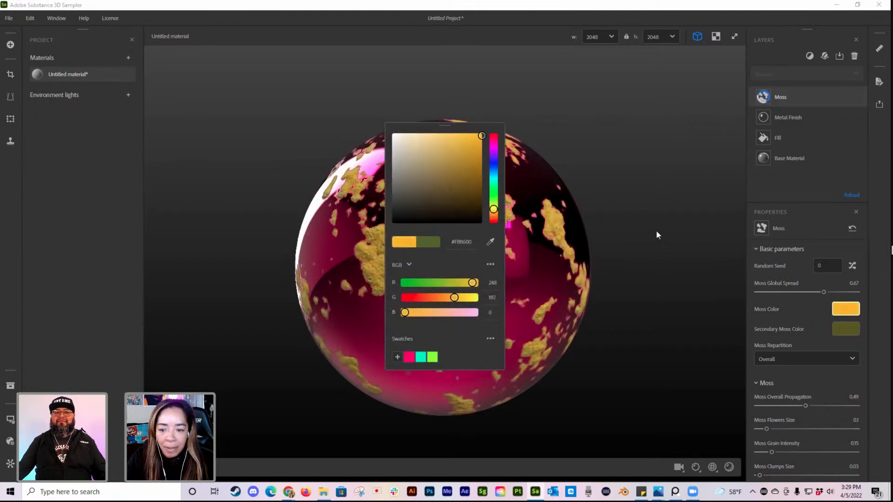
# Step: Change the Secondary Moss Color to a dark brown and check it on the sphere
pyautogui.click(845, 328)
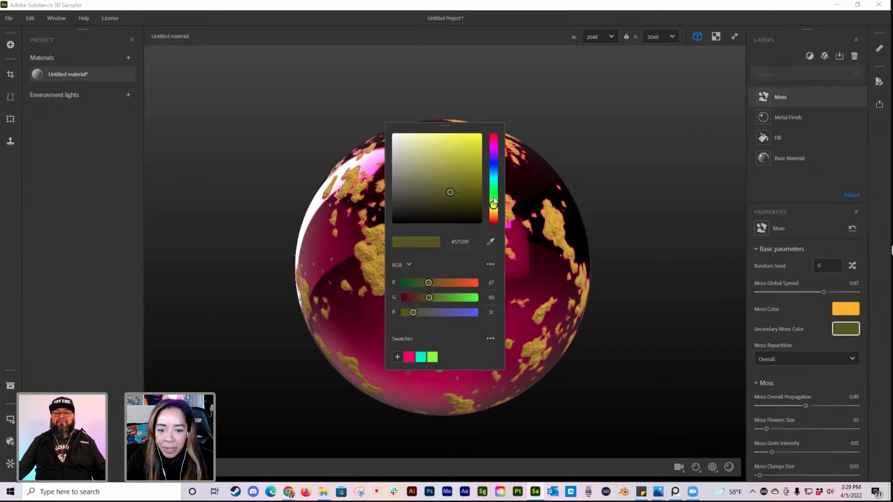
pyautogui.moveTo(493, 207)
pyautogui.mouseDown()
pyautogui.moveTo(475, 194)
pyautogui.moveTo(478, 200)
pyautogui.mouseUp()
pyautogui.click(649, 164)
pyautogui.moveTo(453, 371)
pyautogui.mouseDown()
pyautogui.moveTo(521, 368)
pyautogui.moveTo(460, 354)
pyautogui.mouseUp()
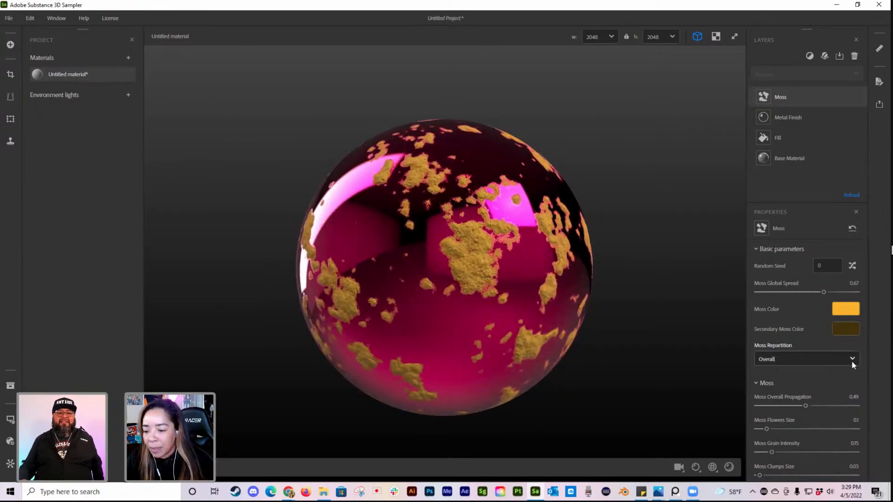
# Step: Randomize the Moss layer's seed several times and inspect the new patch pattern around the sphere
pyautogui.click(852, 266)
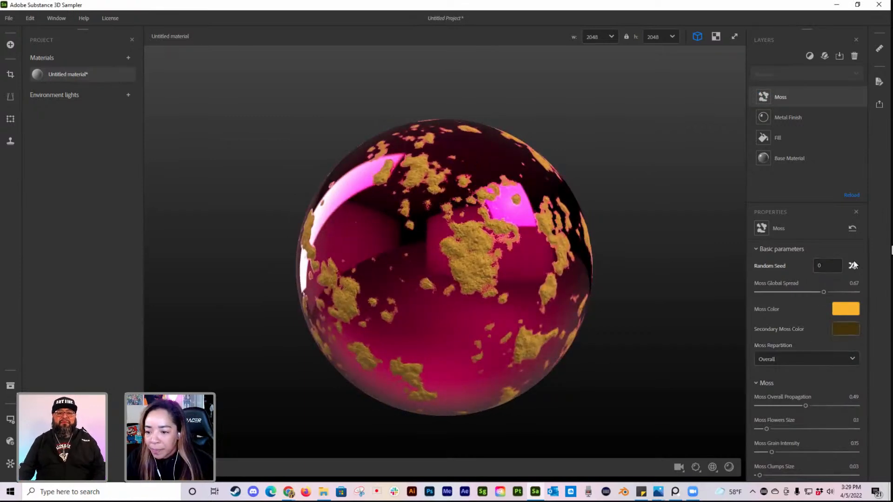
pyautogui.click(852, 265)
pyautogui.click(852, 266)
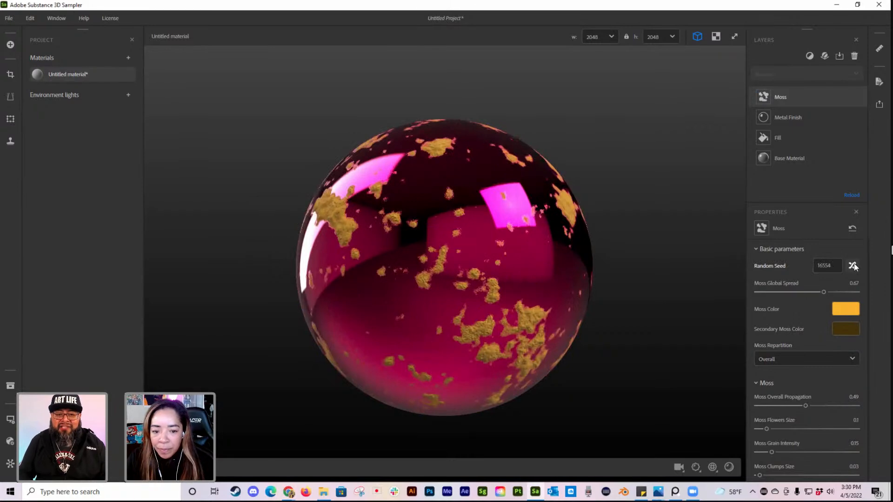
pyautogui.click(852, 265)
pyautogui.click(852, 265)
pyautogui.moveTo(444, 286); pyautogui.dragTo(493, 289)
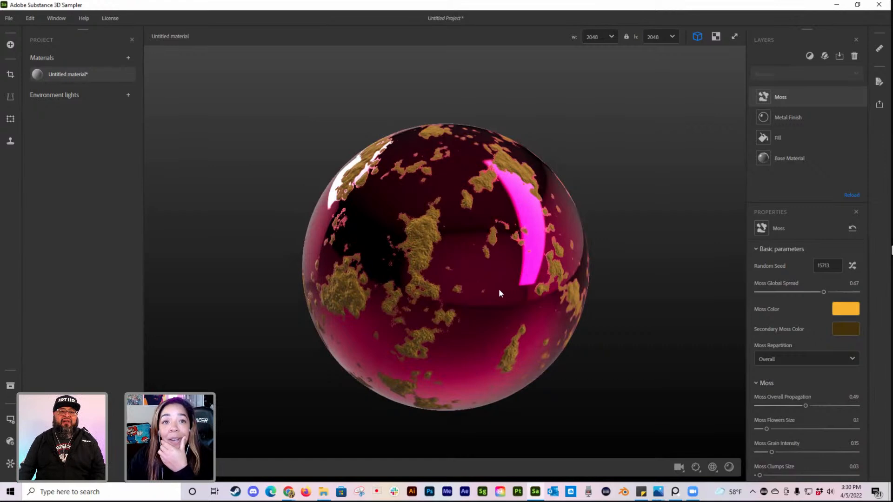
pyautogui.moveTo(508, 281); pyautogui.dragTo(570, 302)
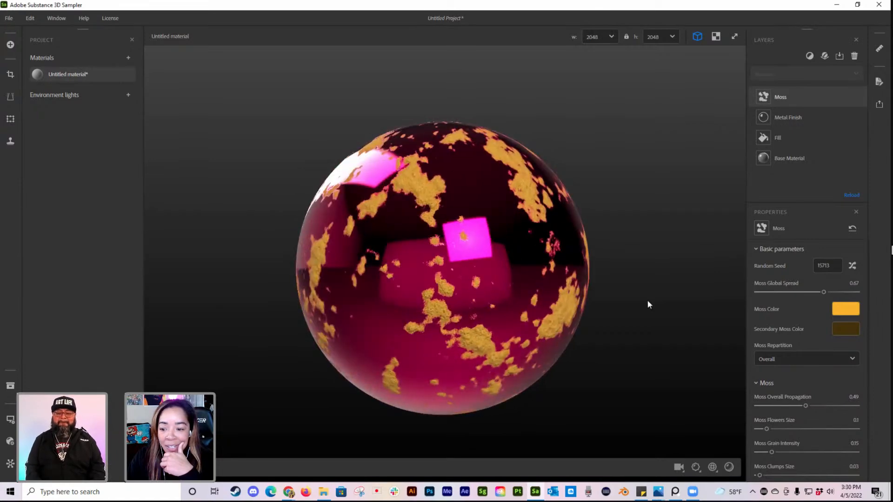
# Step: Expand the Moss layer's technical parameters for review and set the Moss Overall Propagation to 0.61, inspecting the sphere
pyautogui.scroll(-5, 837, 392)
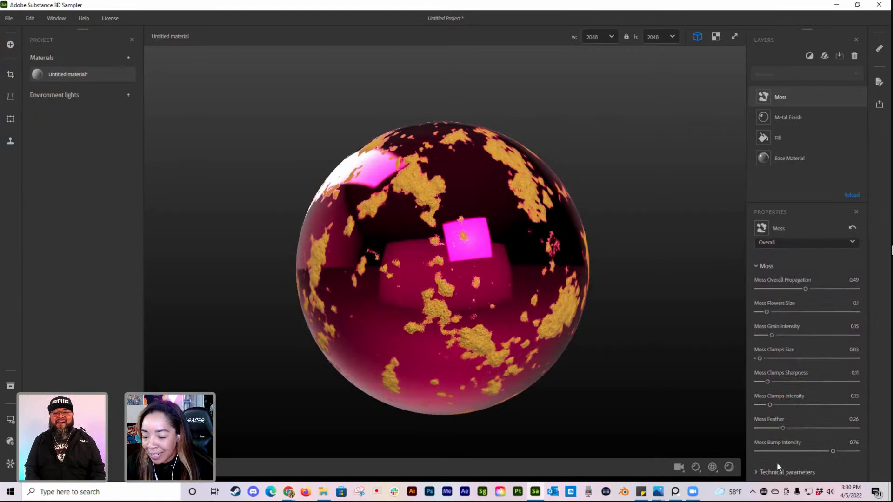
pyautogui.moveTo(498, 244); pyautogui.dragTo(440, 288)
pyautogui.scroll(2, 814, 339)
pyautogui.scroll(3, 813, 339)
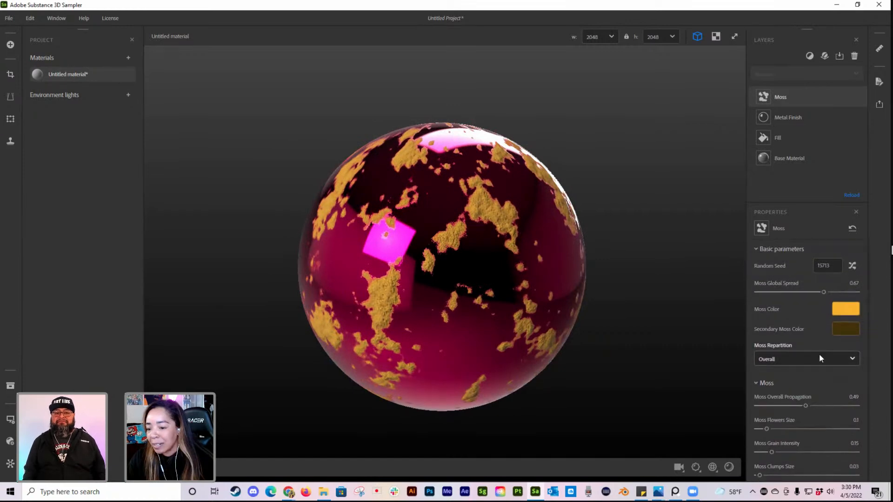
pyautogui.scroll(-5, 818, 353)
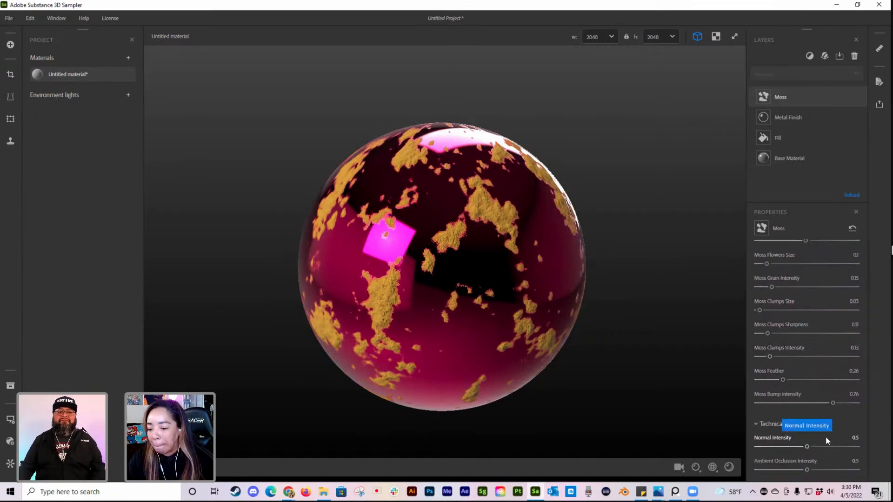
pyautogui.moveTo(493, 316); pyautogui.dragTo(539, 312)
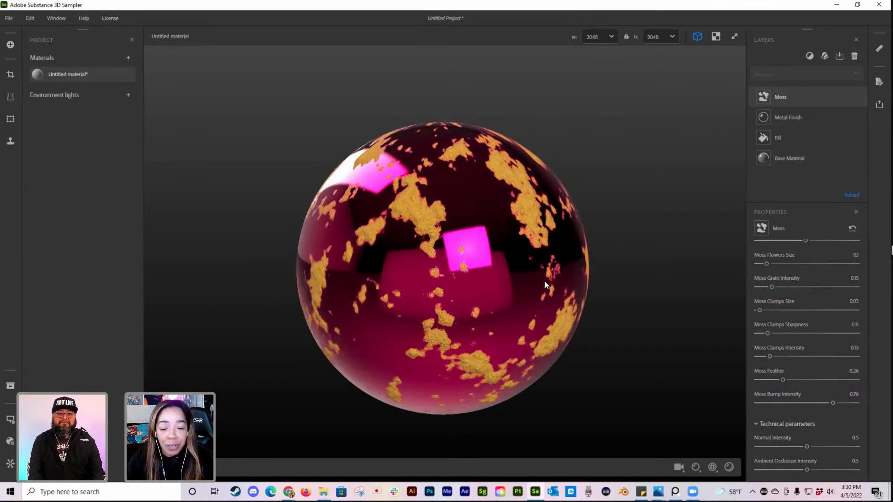
pyautogui.scroll(2, 789, 288)
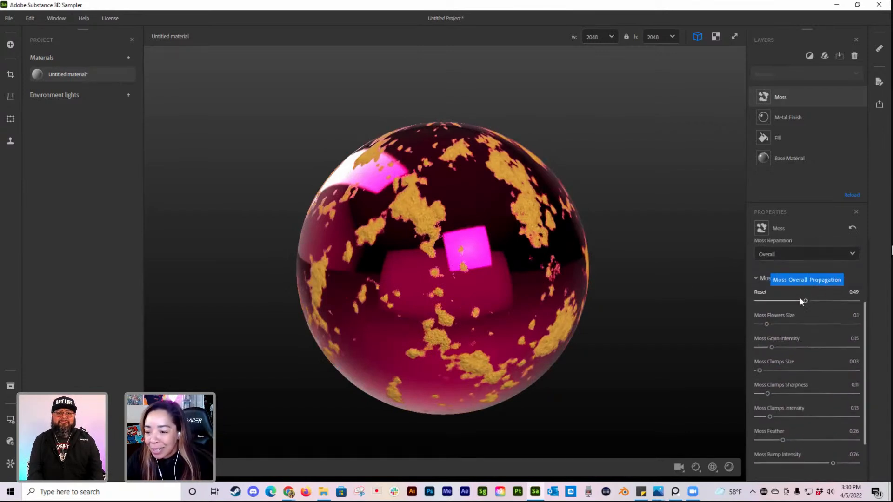
pyautogui.moveTo(810, 301); pyautogui.dragTo(817, 301)
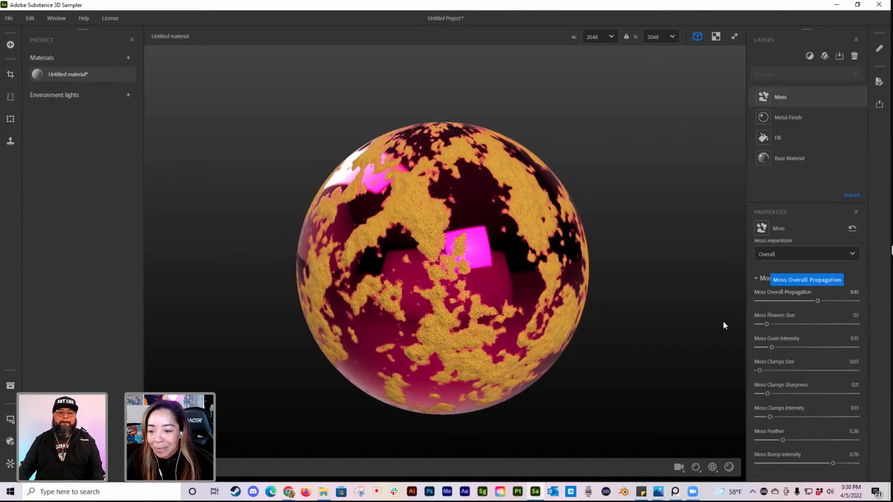
pyautogui.moveTo(416, 367); pyautogui.dragTo(478, 350)
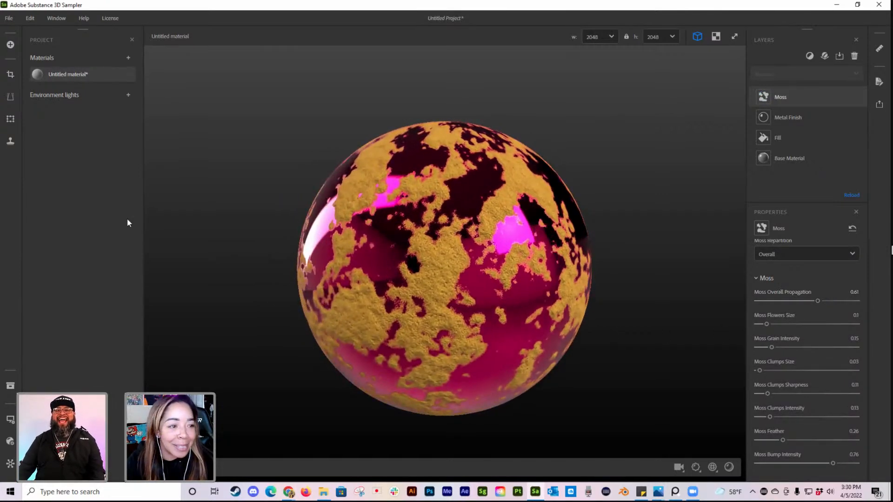
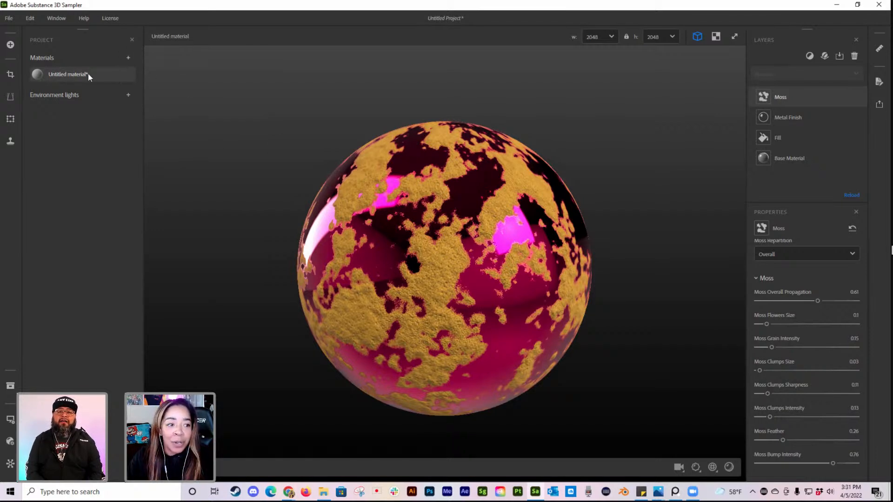
# Step: Export the material as a Substance 3D asset file (.sbsar) named Pink Yellow Moss
pyautogui.rightClick(74, 72)
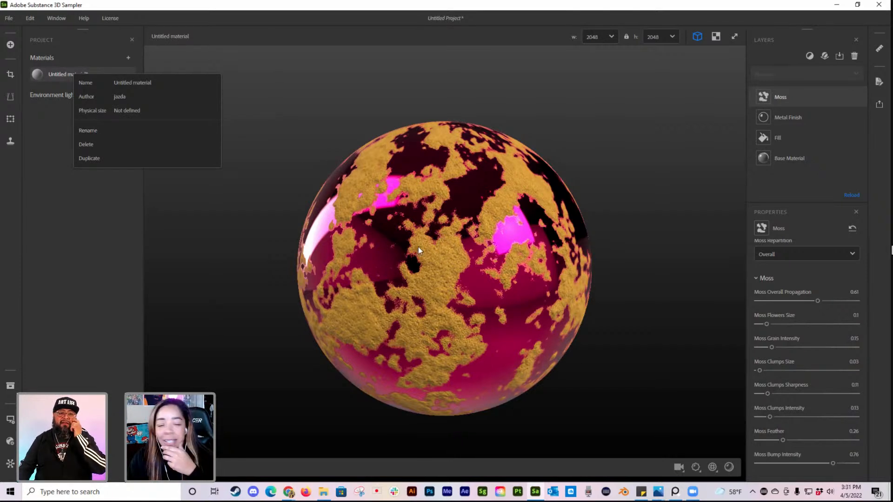
pyautogui.click(876, 125)
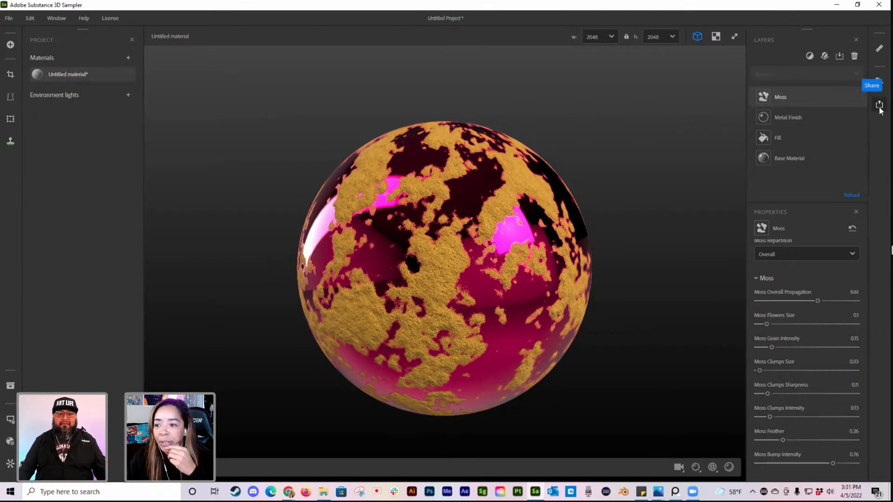
pyautogui.click(879, 104)
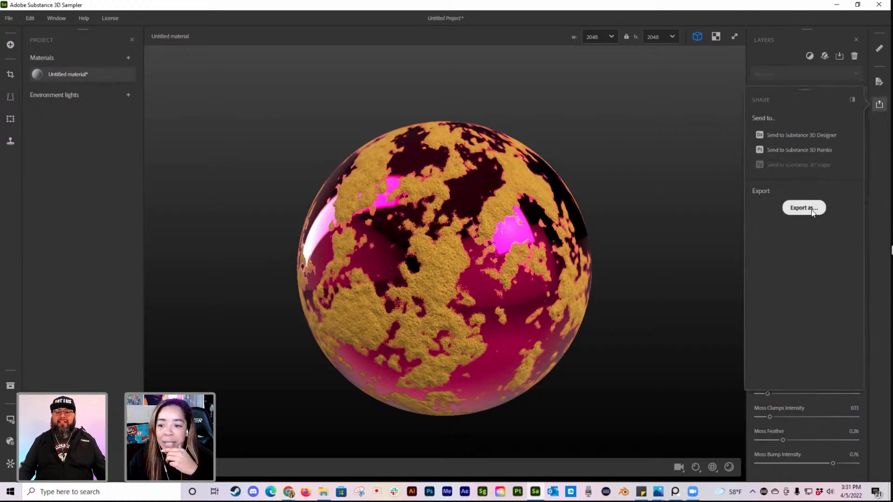
pyautogui.click(812, 209)
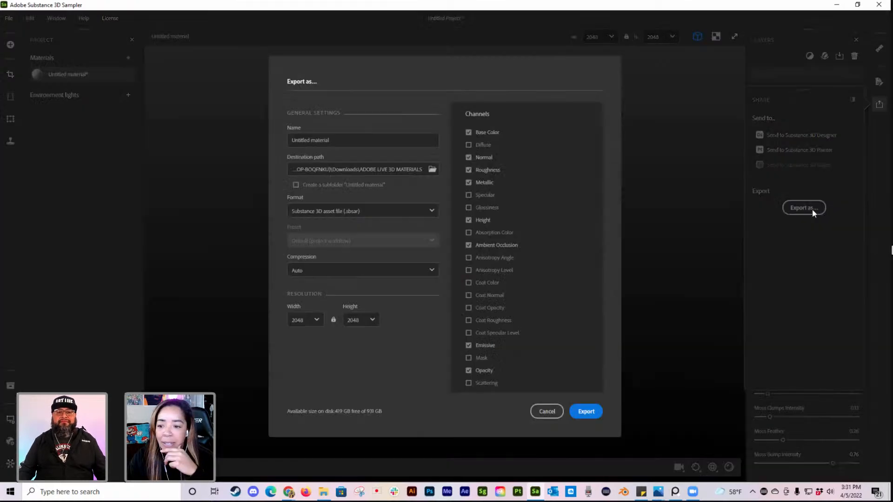
pyautogui.click(339, 138)
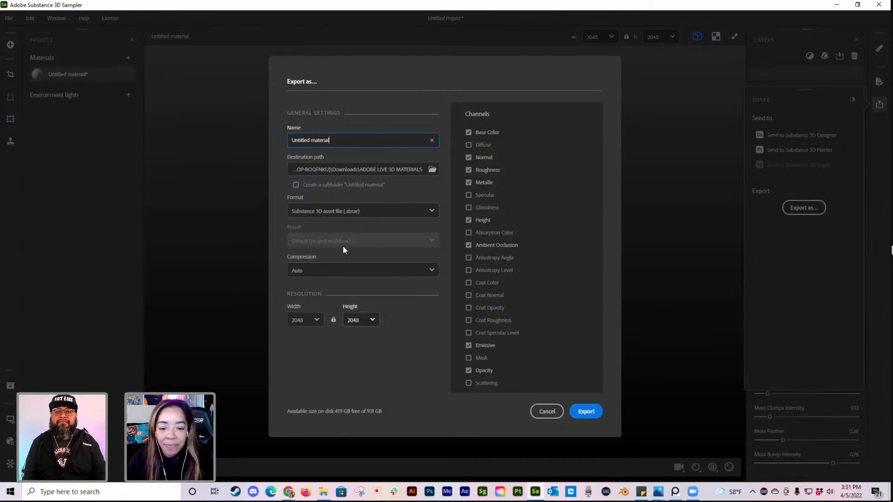
pyautogui.tripleClick(309, 141)
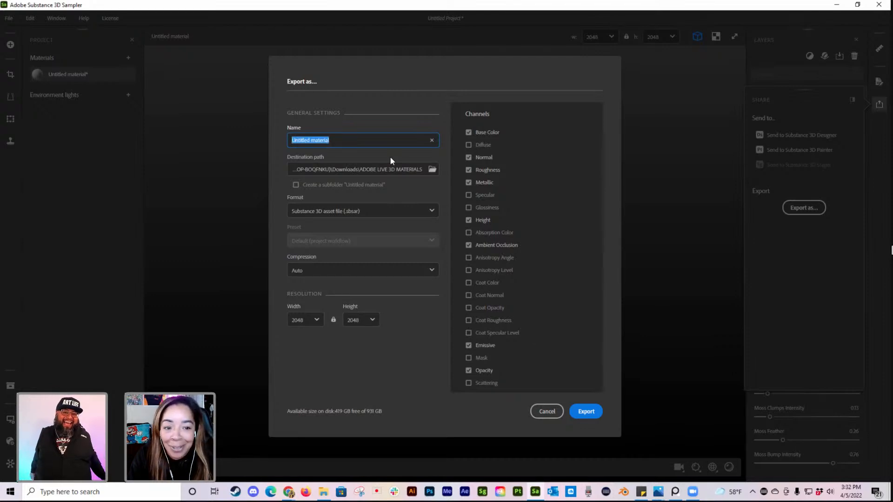
pyautogui.write('Pin')
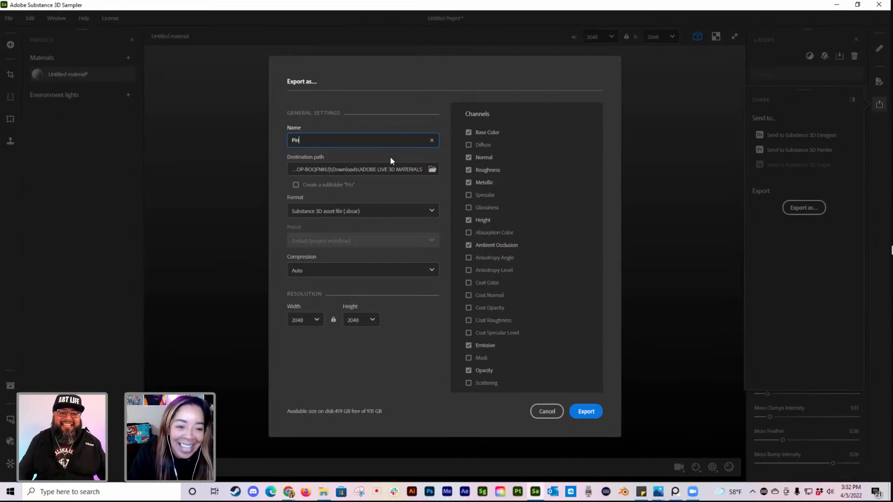
pyautogui.write('k Yellow Moss')
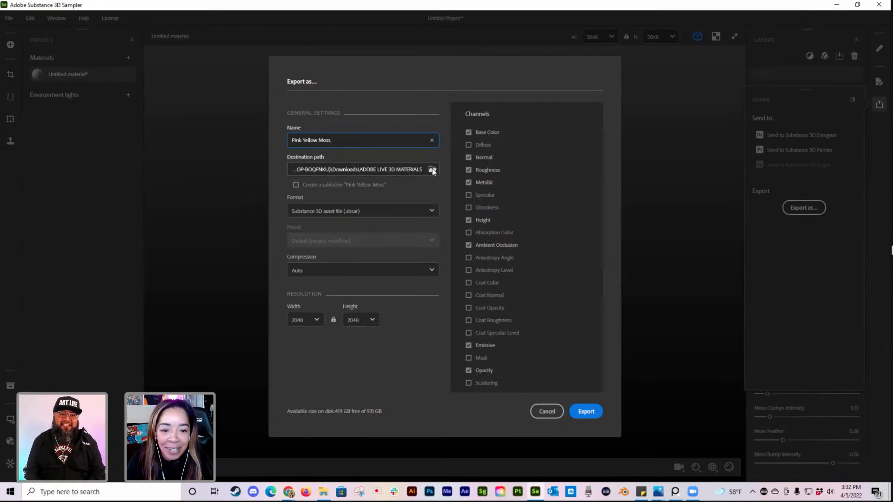
pyautogui.click(587, 412)
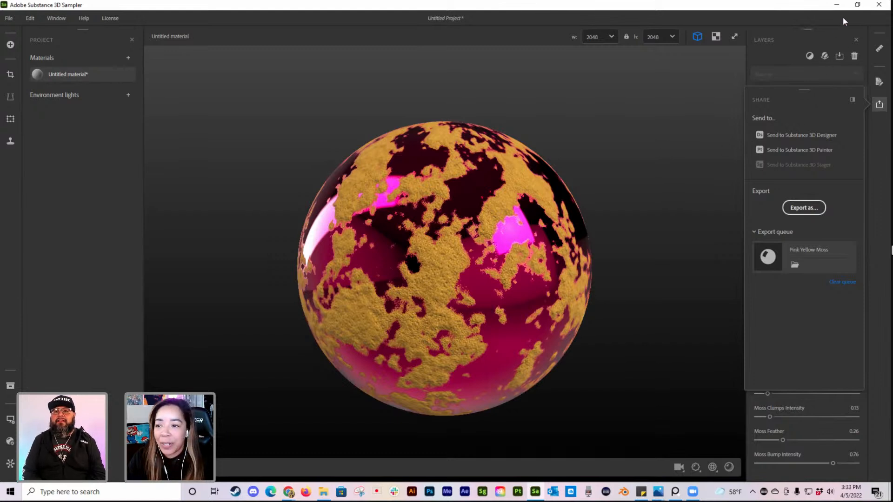
# Step: Close Substance 3D Sampler without saving the current project
pyautogui.click(878, 6)
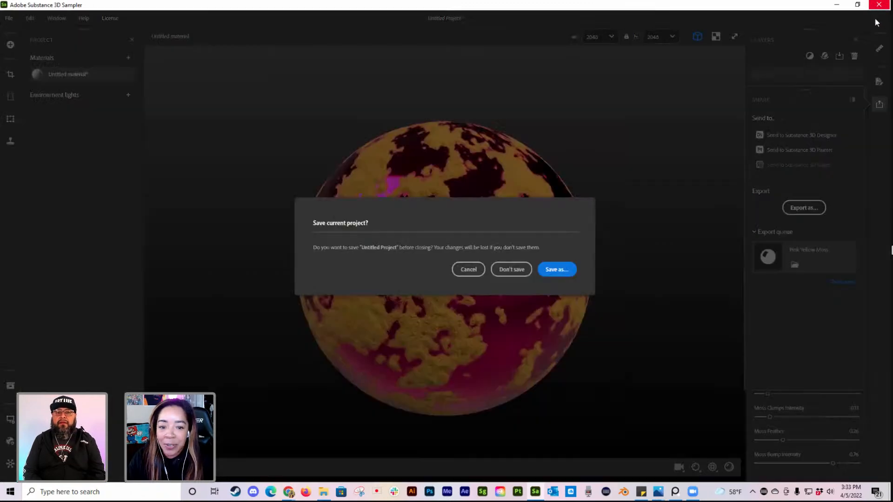
pyautogui.click(513, 269)
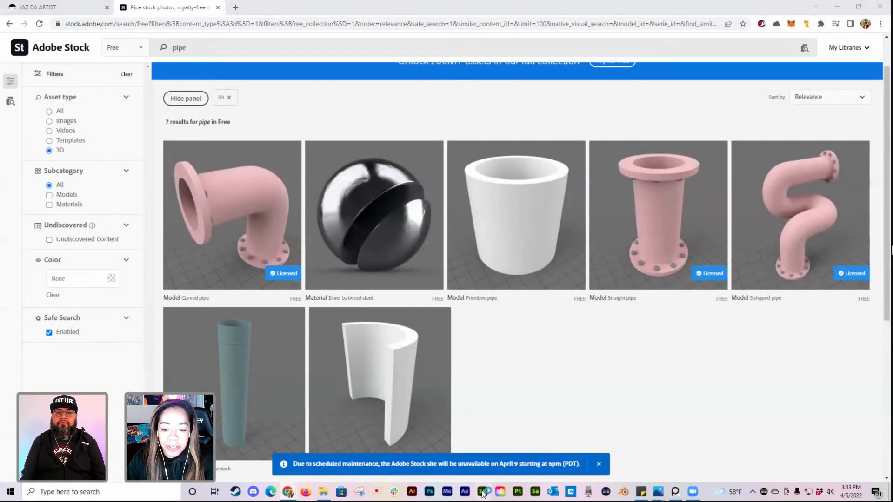
# Step: Switch to Substance 3D Stager, create a new maximized scene and show the starter assets
pyautogui.click(483, 492)
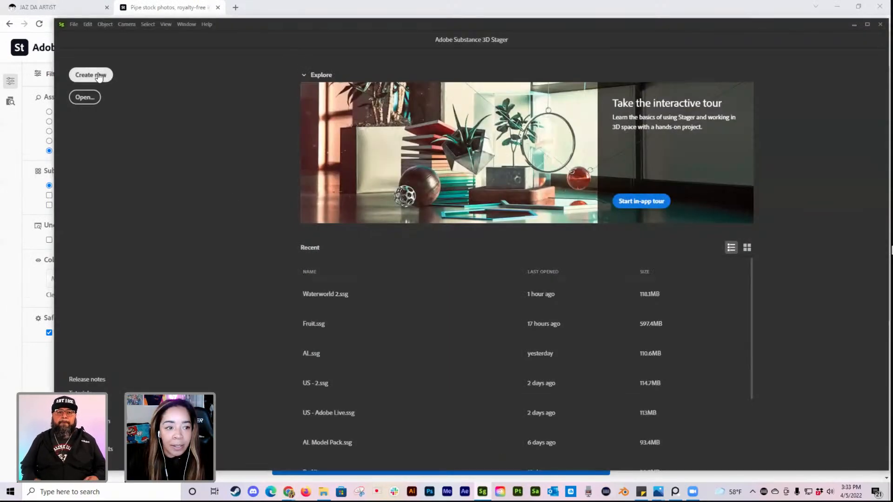
pyautogui.click(98, 75)
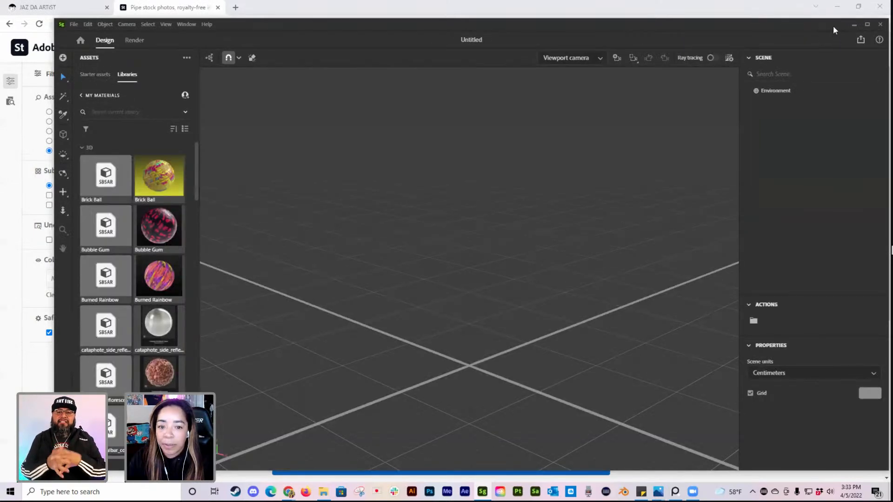
pyautogui.doubleClick(849, 27)
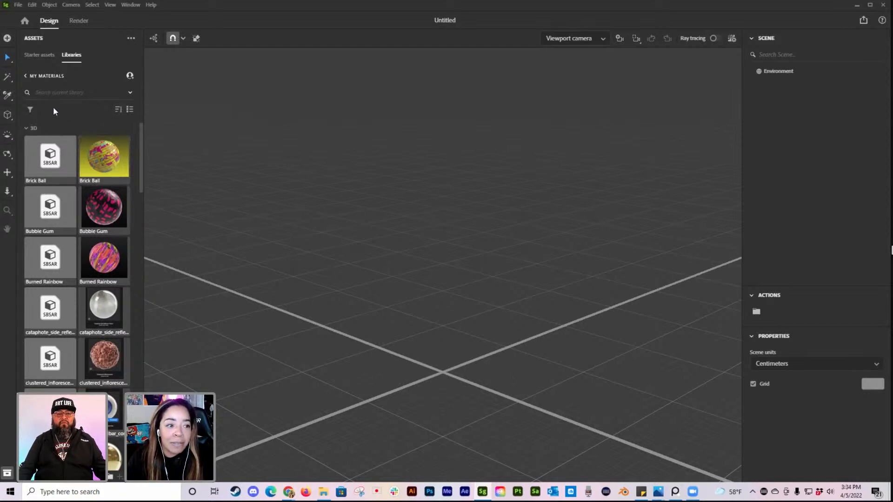
pyautogui.click(26, 75)
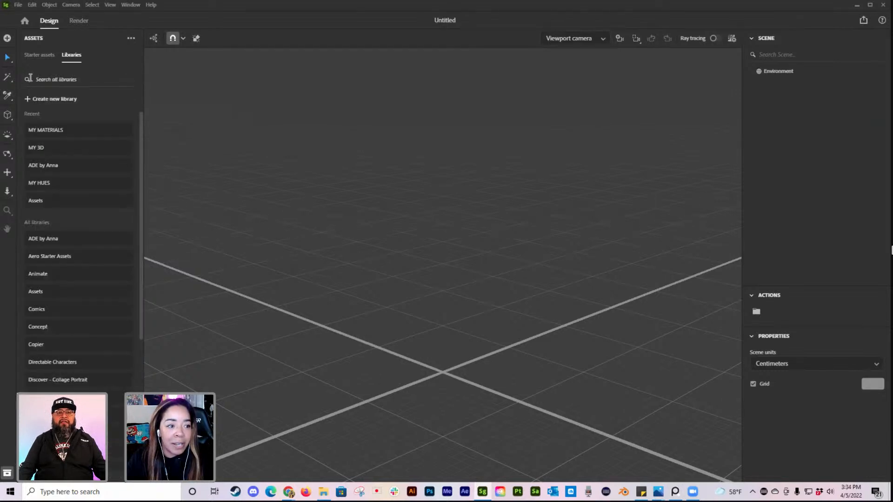
pyautogui.click(40, 56)
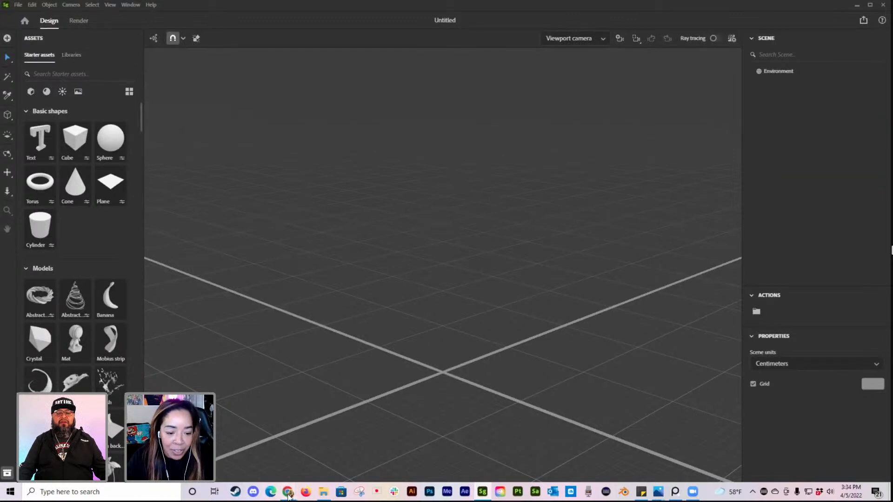
# Step: Switch to the web browser and open the Adobe Live page of the artist's website
pyautogui.moveTo(288, 495)
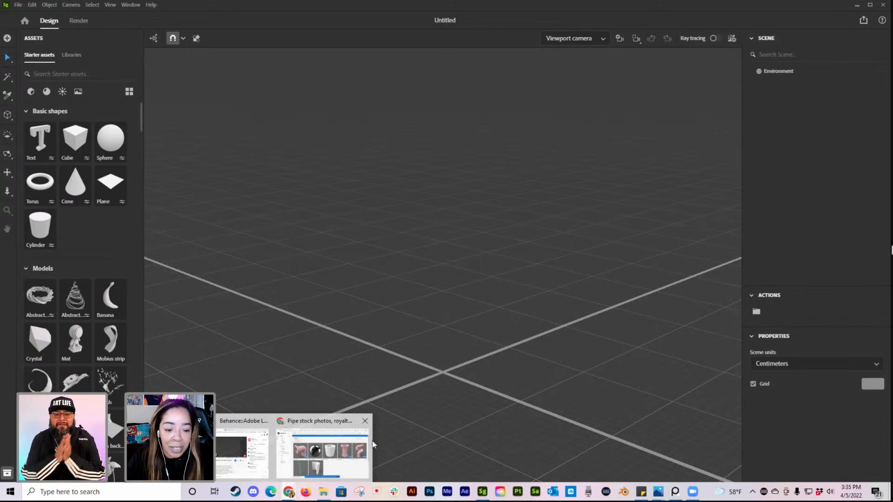
pyautogui.click(347, 453)
pyautogui.click(74, 14)
pyautogui.scroll(15, 420, 286)
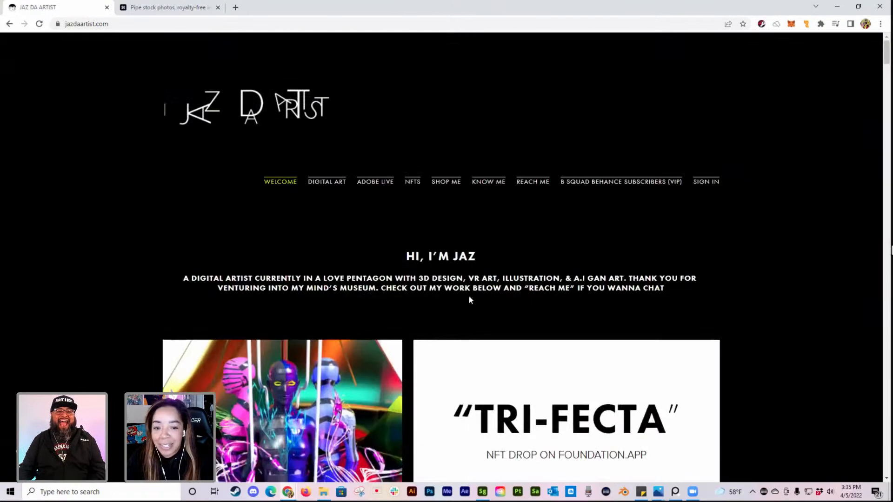
pyautogui.click(374, 183)
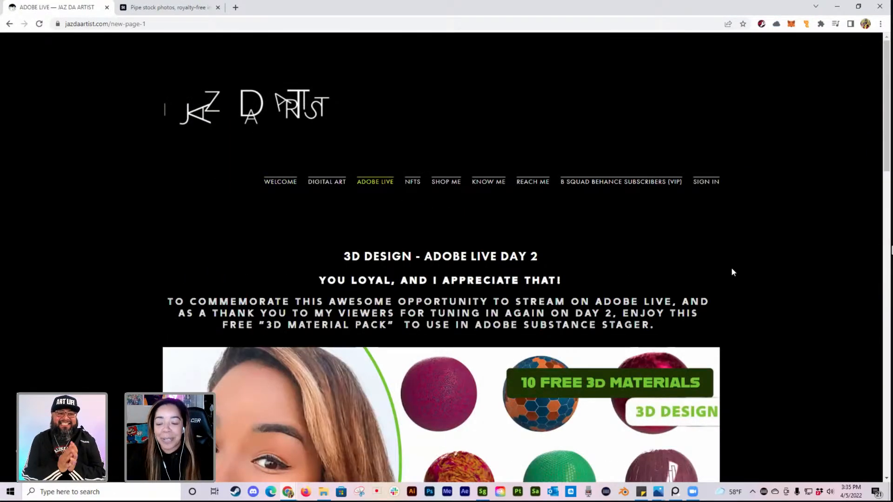
# Step: Examine the free 3D material pack, the Day 2 model download and the Day 1 abstract model pack on the page
pyautogui.scroll(-3, 711, 264)
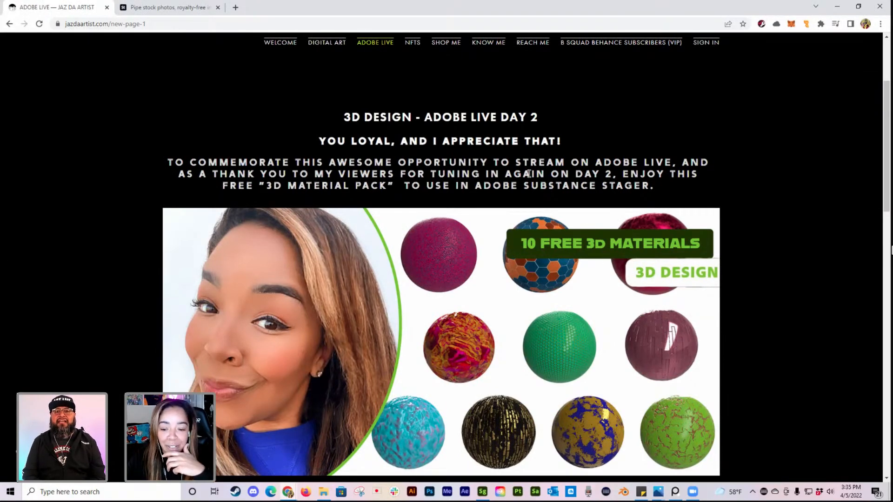
pyautogui.scroll(-3, 738, 288)
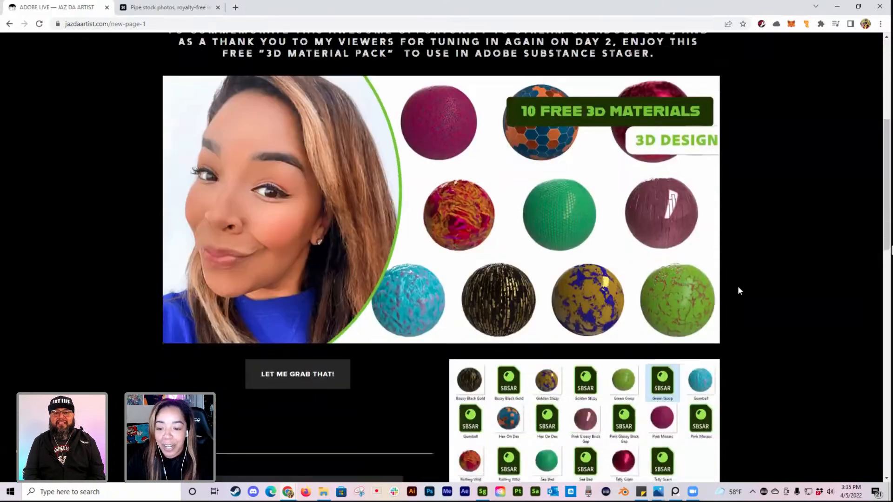
pyautogui.scroll(-10, 738, 289)
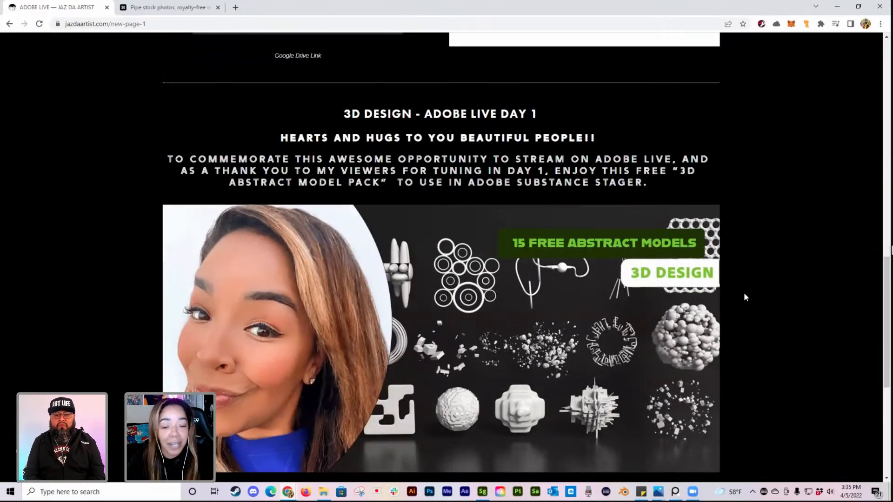
pyautogui.scroll(10, 744, 298)
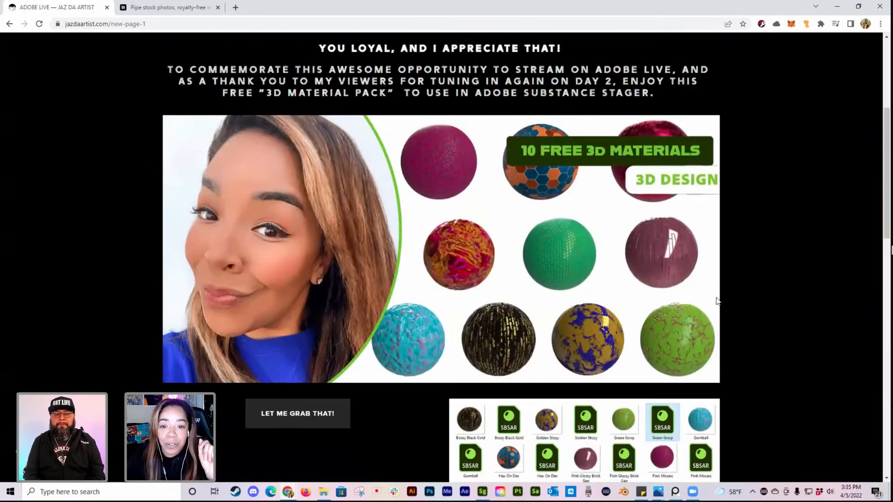
pyautogui.scroll(1, 624, 247)
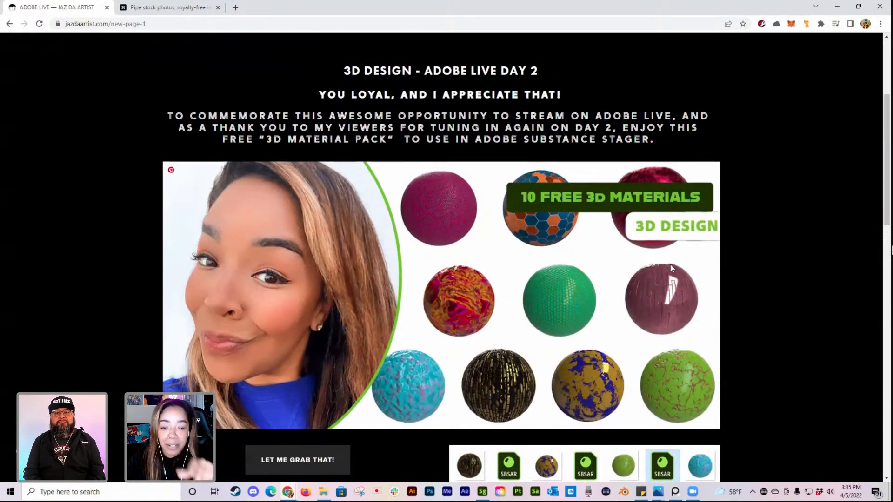
pyautogui.scroll(-1, 671, 269)
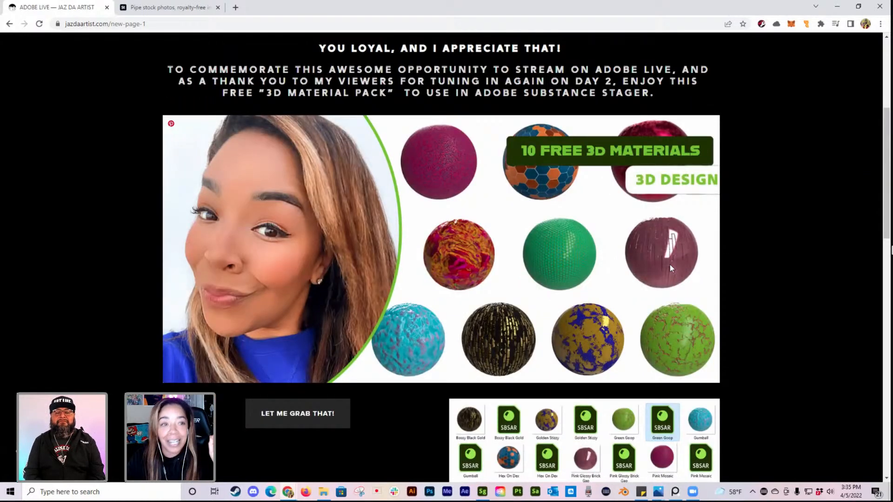
pyautogui.scroll(-3, 670, 264)
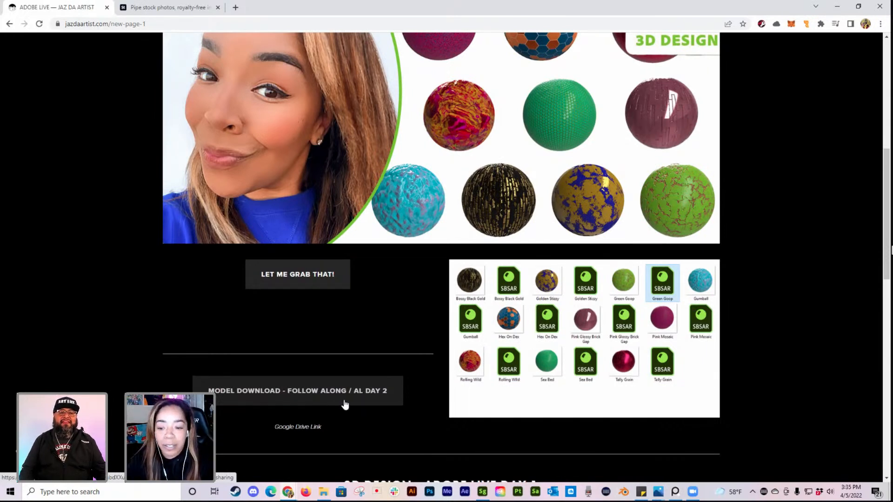
pyautogui.scroll(2, 343, 398)
pyautogui.scroll(5, 411, 302)
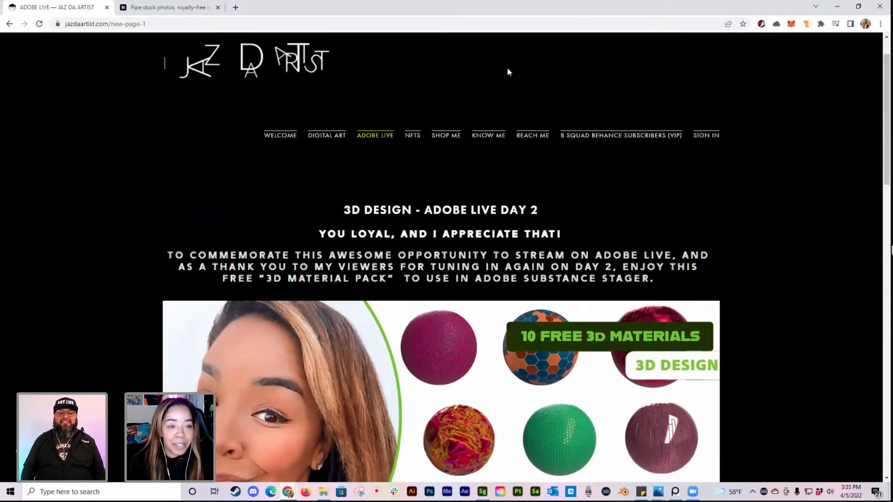
# Step: Return to Substance 3D Stager and open the MY MATERIALS library
pyautogui.click(836, 6)
pyautogui.moveTo(484, 366); pyautogui.dragTo(490, 299, button='middle')
pyautogui.moveTo(490, 299); pyautogui.dragTo(503, 345, button='right')
pyautogui.moveTo(503, 345); pyautogui.dragTo(509, 252, button='middle')
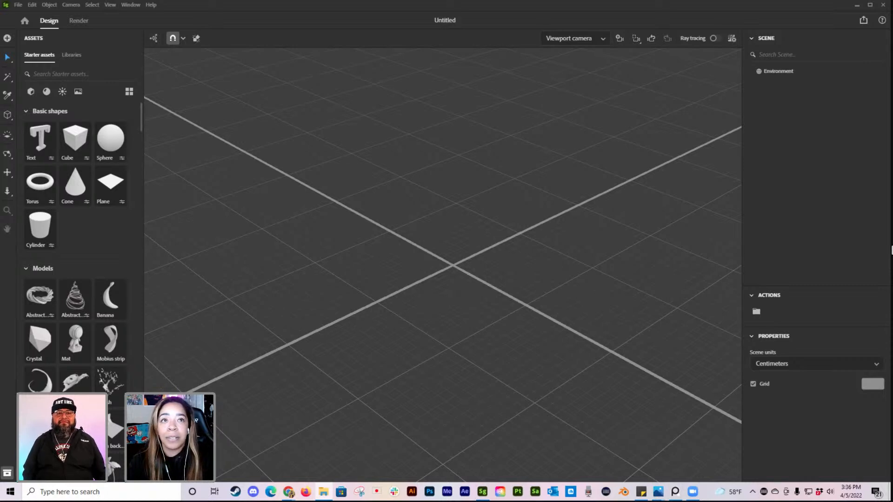
pyautogui.click(70, 56)
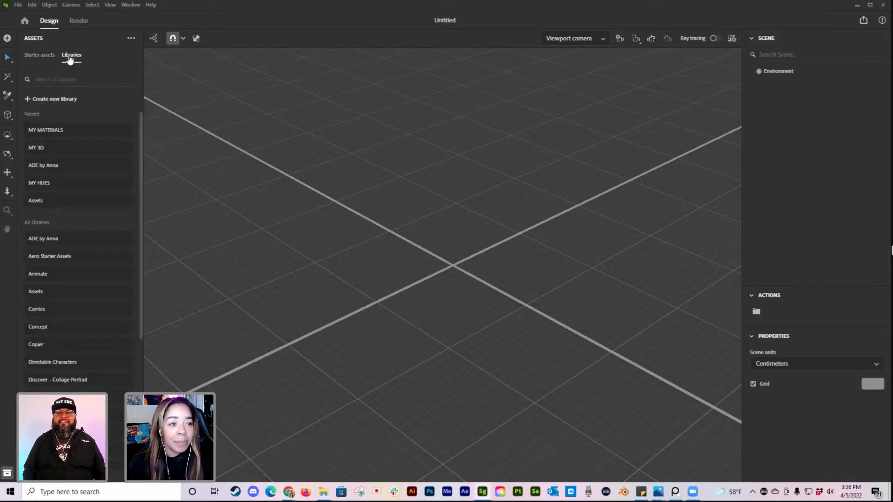
pyautogui.click(51, 131)
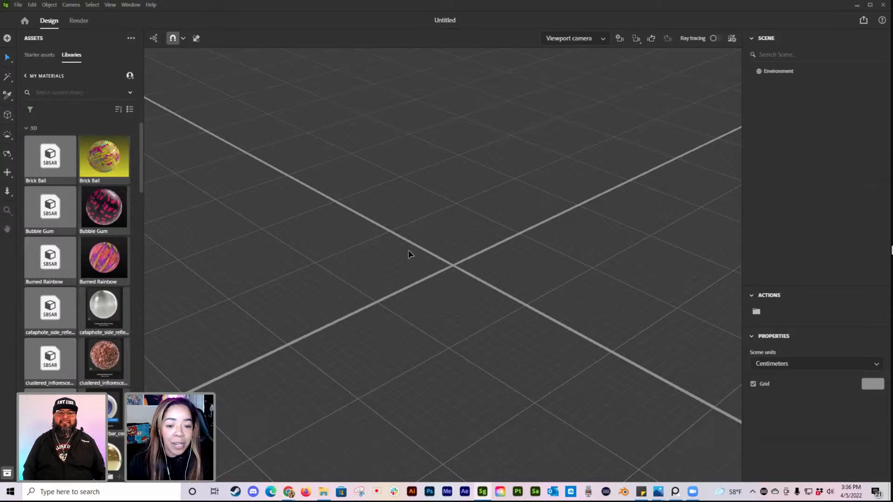
pyautogui.scroll(3, 451, 257)
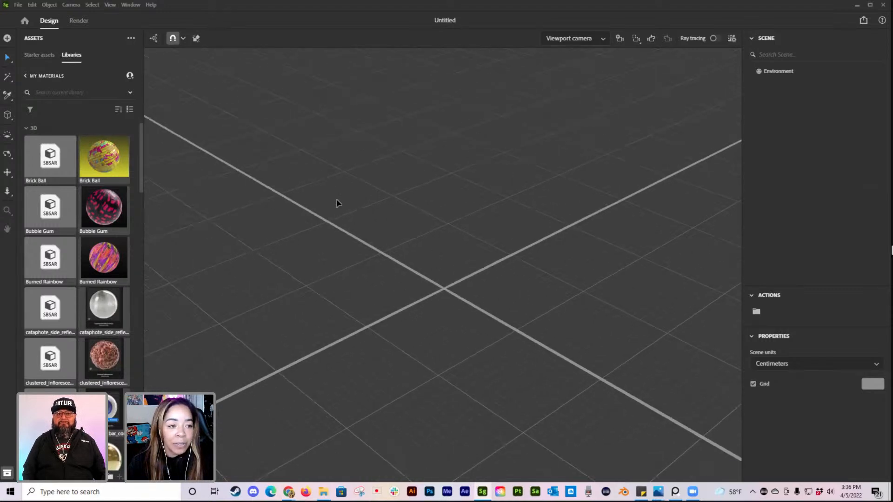
# Step: Examine the import options for models, images and materials, including placing a material on the selection
pyautogui.click(18, 5)
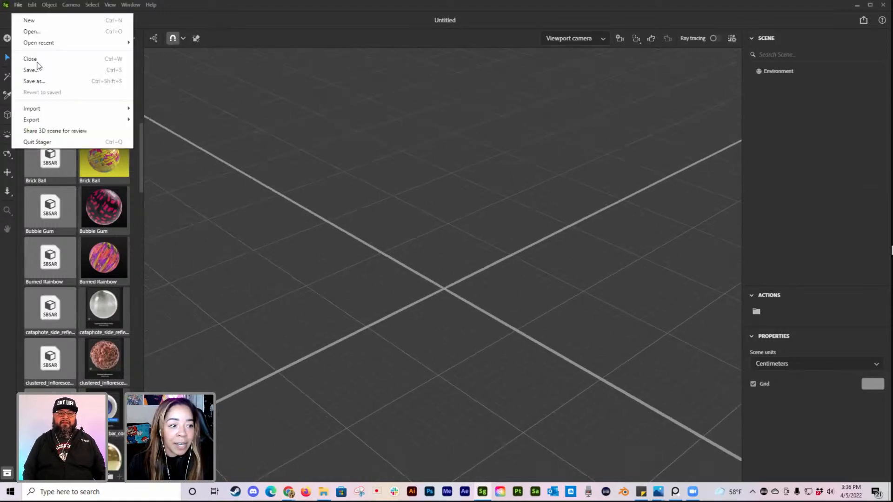
pyautogui.moveTo(72, 114)
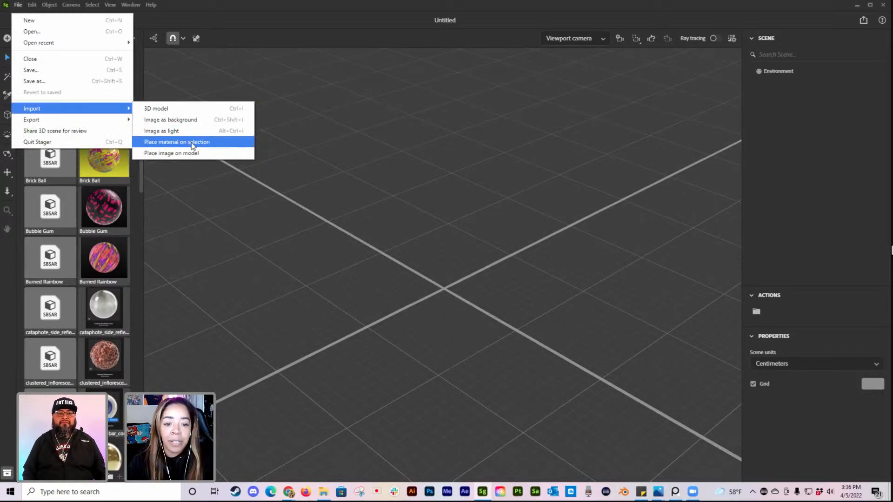
pyautogui.click(417, 282)
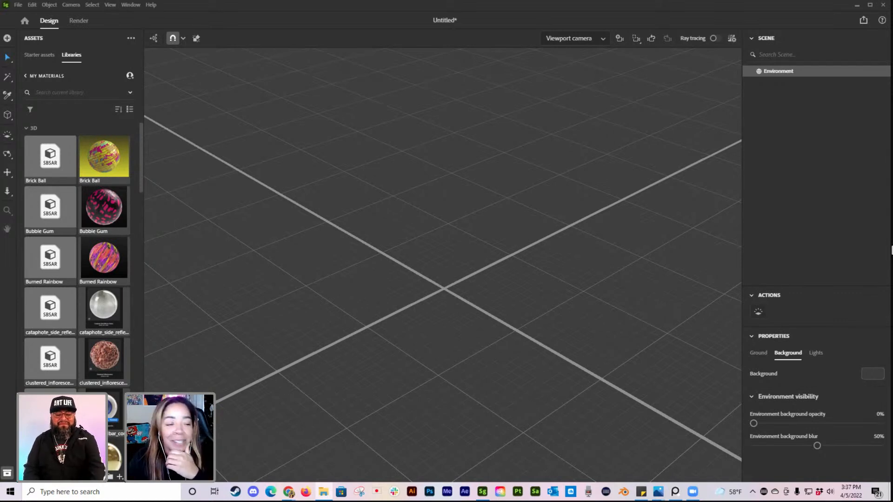
pyautogui.moveTo(638, 379); pyautogui.dragTo(76, 141)
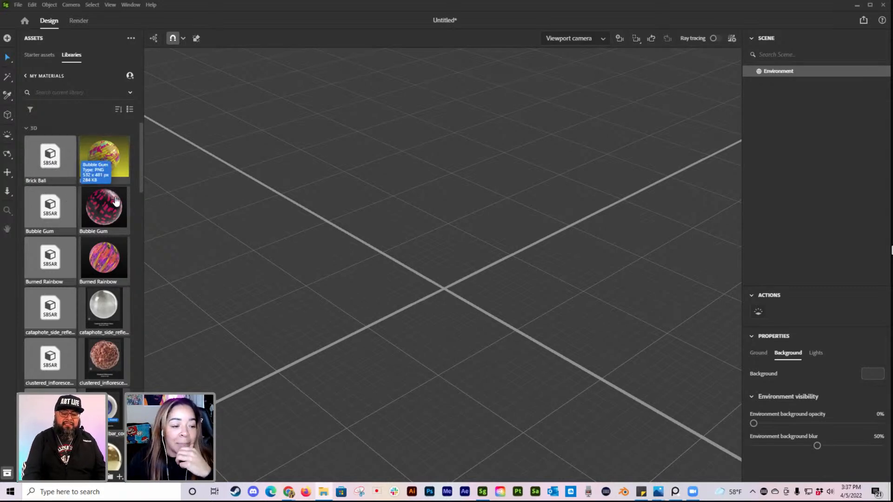
# Step: Look through the materials in the MY MATERIALS library and search it for "pink"
pyautogui.scroll(-6, 110, 205)
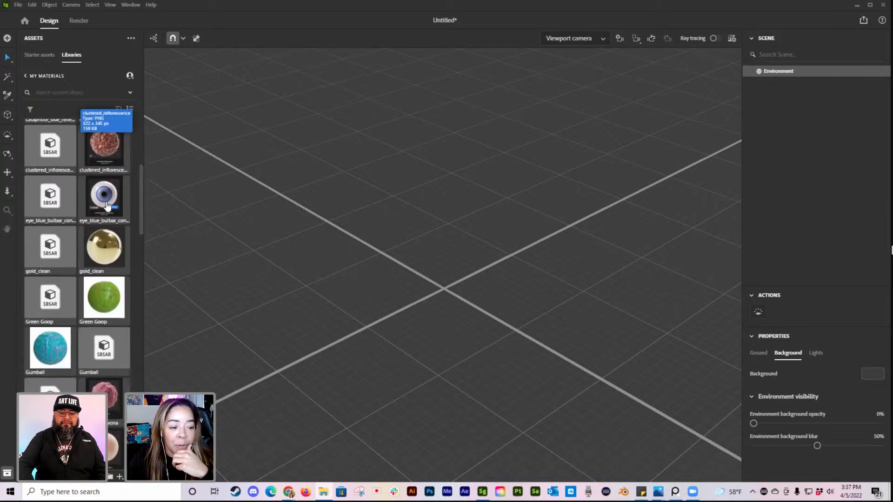
pyautogui.scroll(-15, 107, 202)
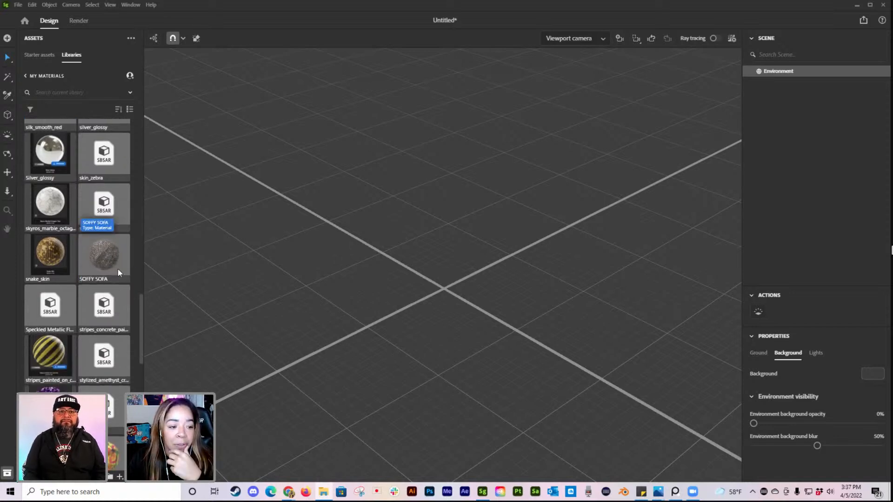
pyautogui.scroll(1, 114, 268)
pyautogui.scroll(6, 112, 275)
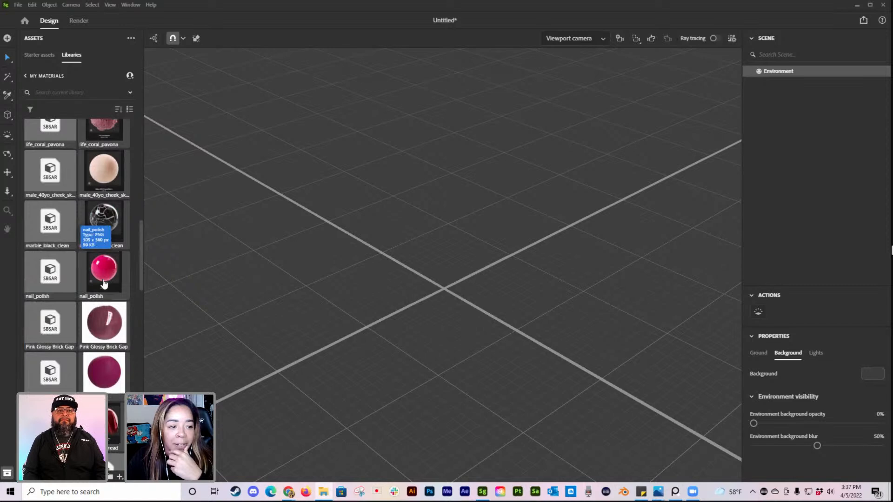
pyautogui.scroll(5, 75, 242)
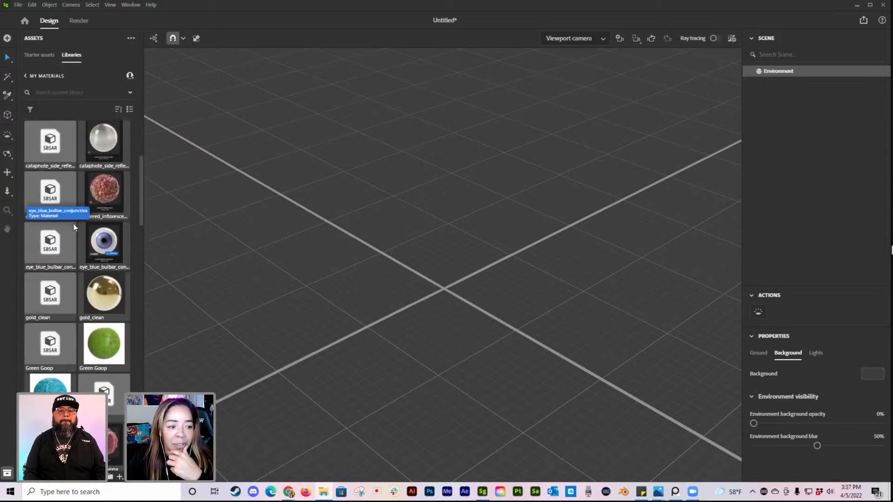
pyautogui.scroll(3, 103, 153)
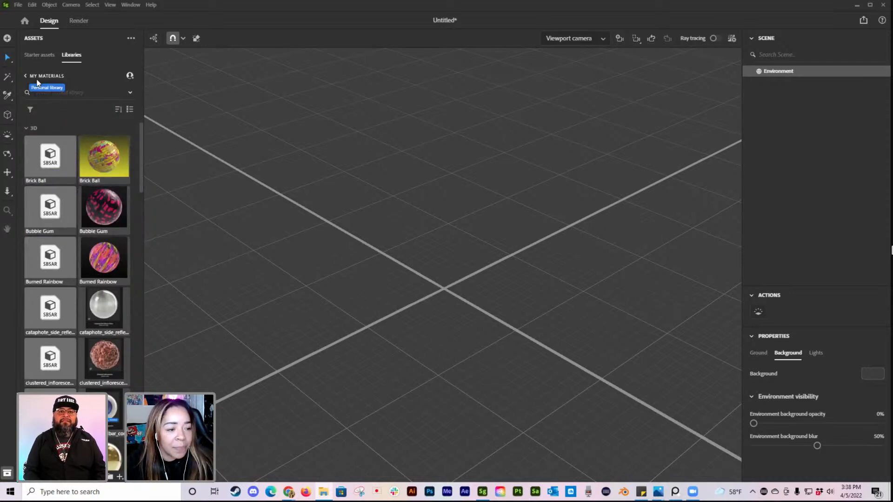
pyautogui.click(73, 89)
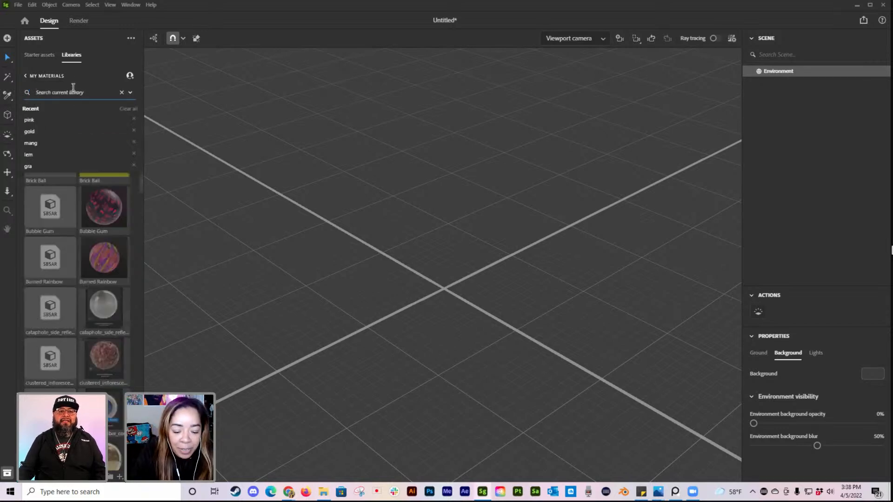
pyautogui.write('pink')
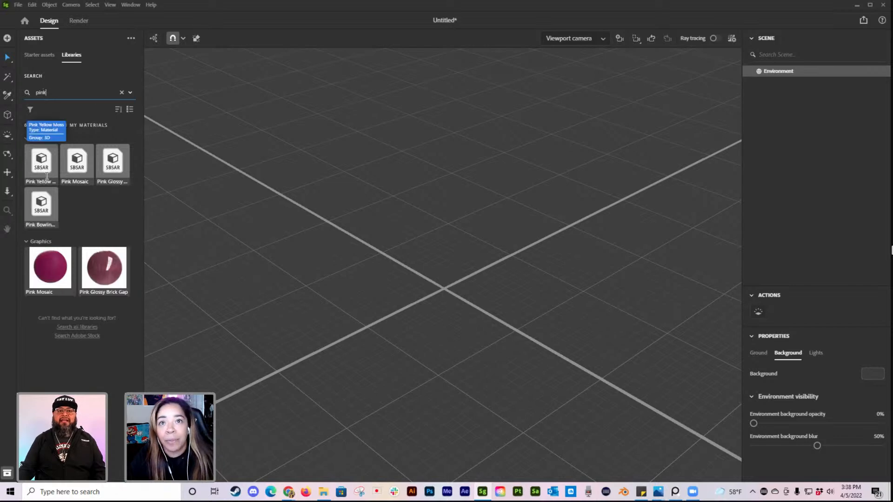
# Step: Add a Plane from the starter assets to the scene as the floor and scale it up
pyautogui.click(41, 55)
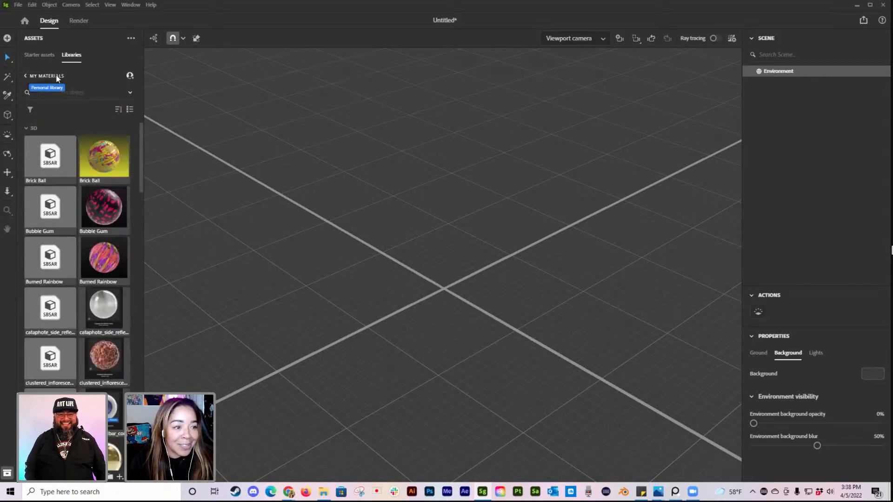
pyautogui.moveTo(461, 319); pyautogui.dragTo(502, 305, button='right')
pyautogui.click(111, 185)
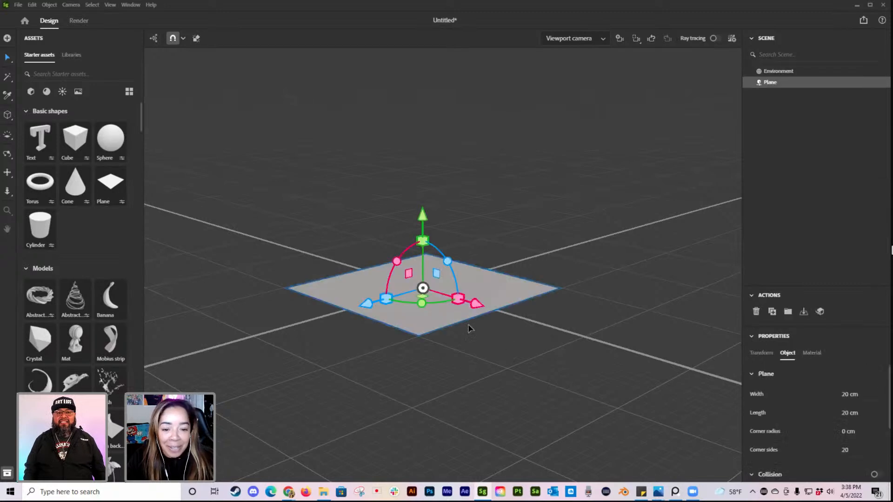
pyautogui.moveTo(458, 299); pyautogui.dragTo(486, 302)
# Step: Duplicate the floor plane, raise the copy, rotate it upright and position it as a back wall behind the floor
pyautogui.hotkey('ctrl', 'd')
pyautogui.moveTo(428, 219); pyautogui.dragTo(428, 166)
pyautogui.moveTo(453, 211); pyautogui.dragTo(366, 154)
pyautogui.moveTo(487, 296); pyautogui.dragTo(445, 277, button='right')
pyautogui.moveTo(380, 226); pyautogui.dragTo(276, 171)
pyautogui.moveTo(530, 268); pyautogui.dragTo(493, 288, button='right')
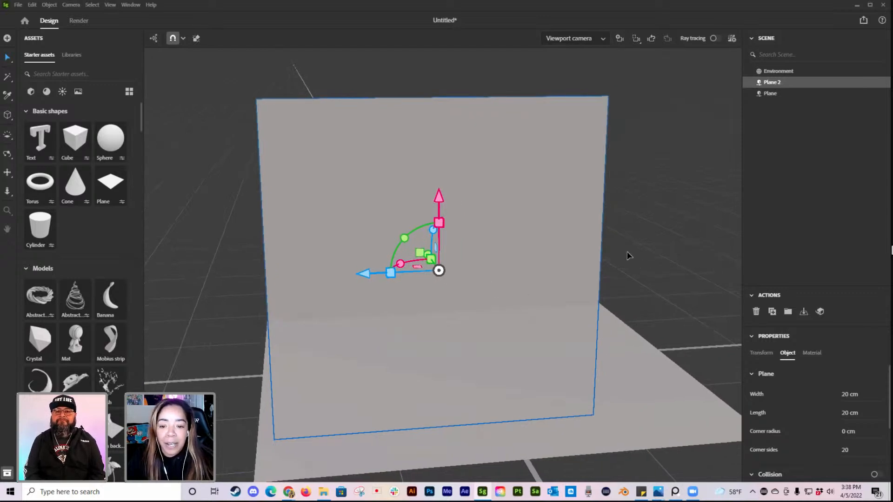
pyautogui.click(647, 196)
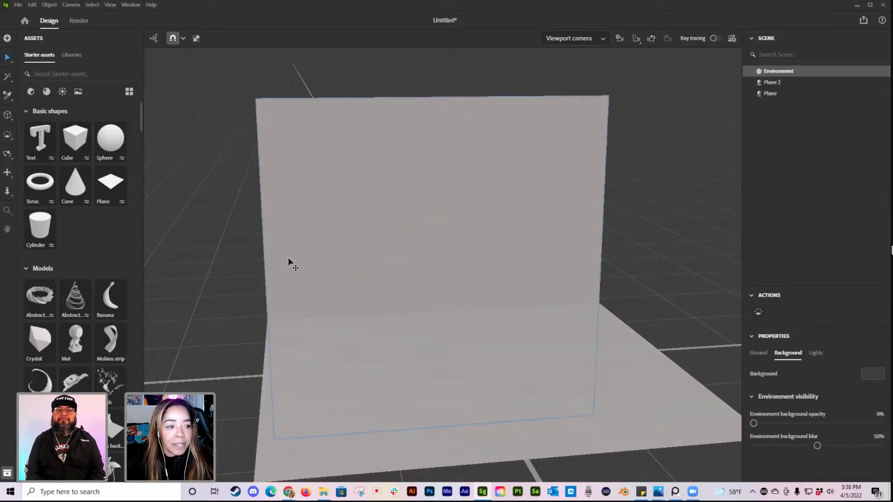
# Step: Search the MY 3D library for "pip" and place the Straight pipe model on the floor plane
pyautogui.click(72, 56)
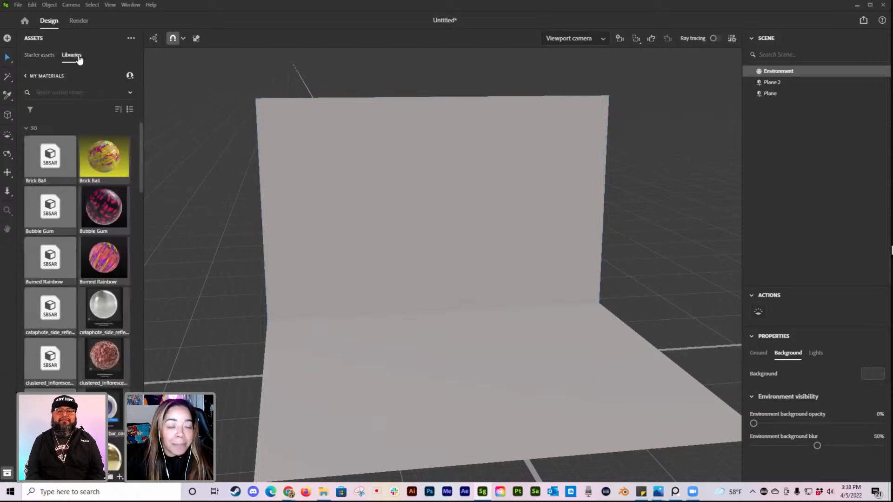
pyautogui.click(27, 76)
pyautogui.click(69, 80)
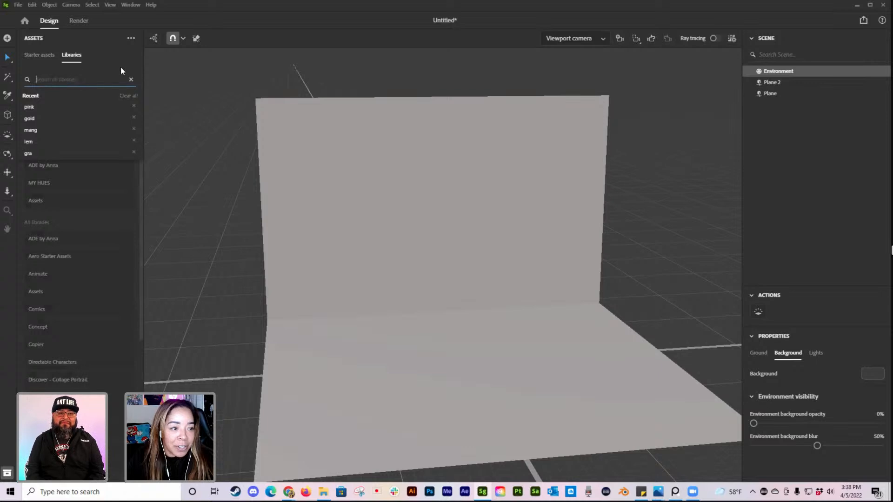
pyautogui.click(46, 149)
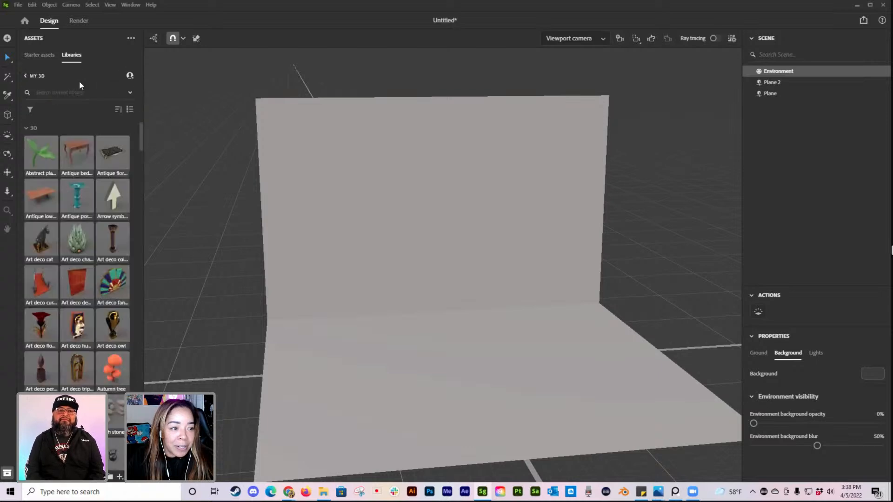
pyautogui.click(67, 93)
pyautogui.write('pip')
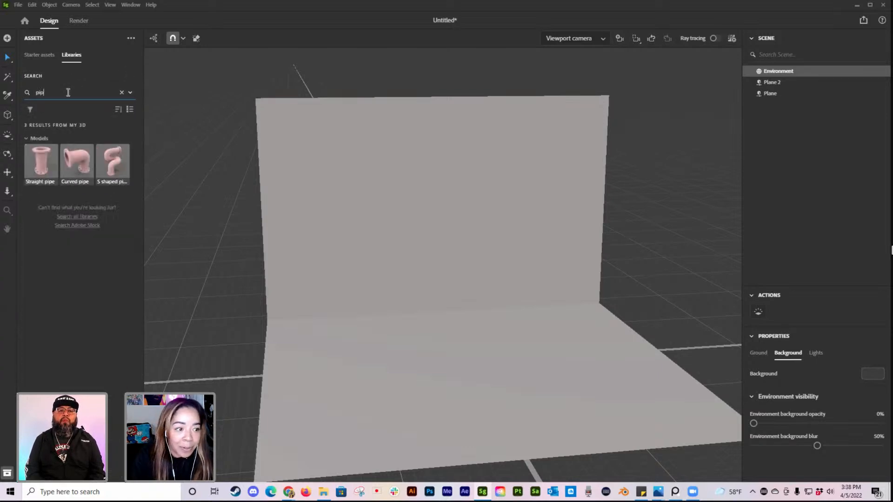
pyautogui.moveTo(47, 165); pyautogui.dragTo(462, 350)
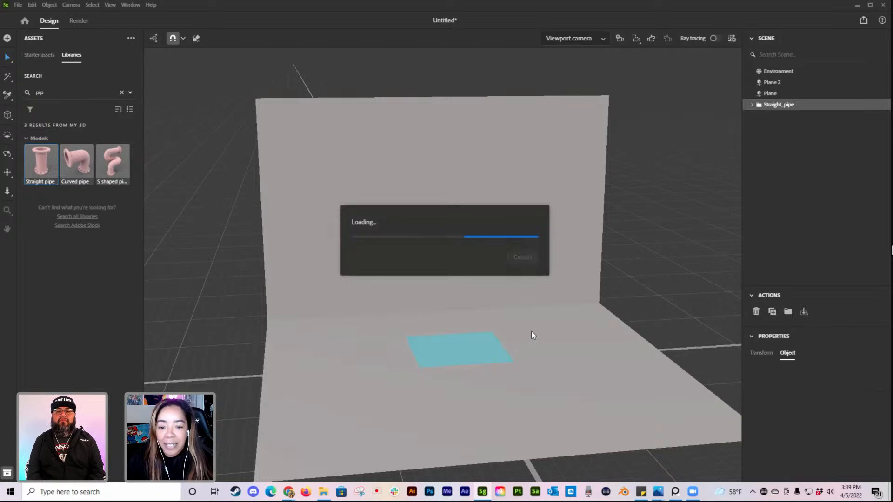
# Step: Scale the straight pipe down so that it stands small on the floor plane in front of the back wall
pyautogui.scroll(-5, 513, 319)
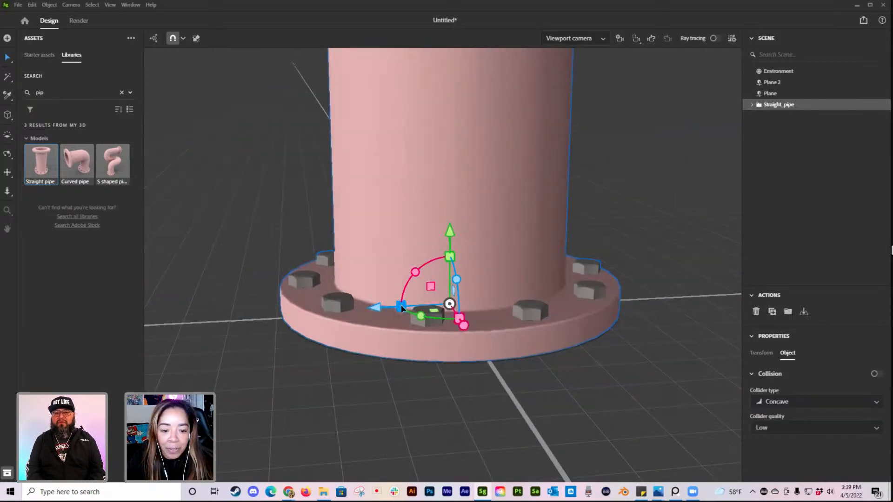
pyautogui.moveTo(400, 305); pyautogui.dragTo(447, 294)
pyautogui.scroll(2, 553, 305)
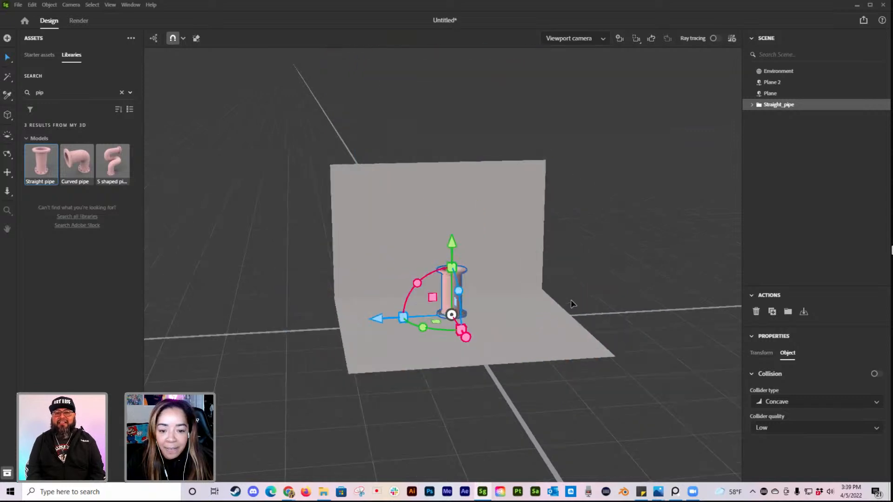
pyautogui.scroll(3, 554, 304)
pyautogui.moveTo(462, 360); pyautogui.dragTo(462, 359)
pyautogui.click(642, 263)
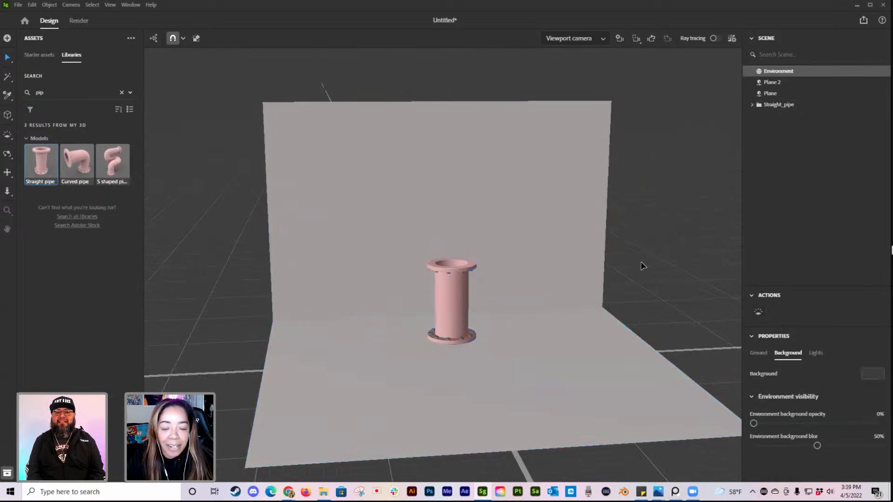
# Step: Browse the starter asset models and add the Lamp wireframe model to the scene
pyautogui.press('BackSpace')
pyautogui.press('BackSpace')
pyautogui.press('BackSpace')
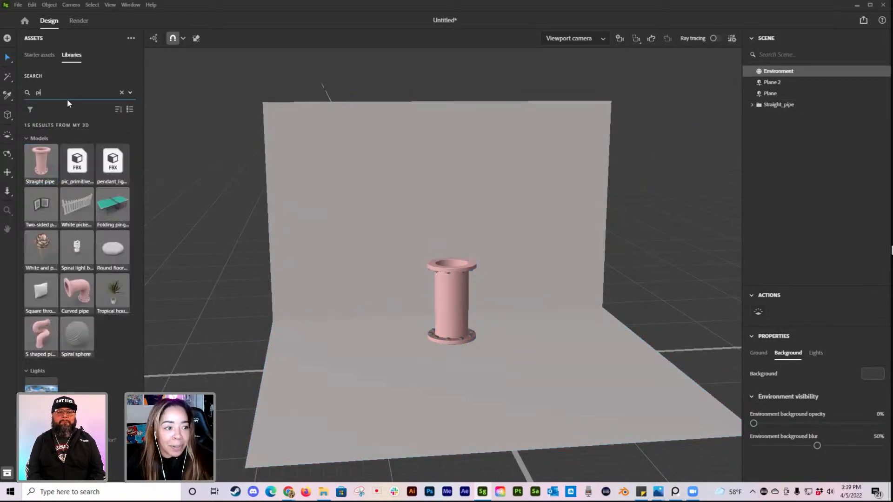
pyautogui.click(32, 56)
pyautogui.scroll(-3, 96, 241)
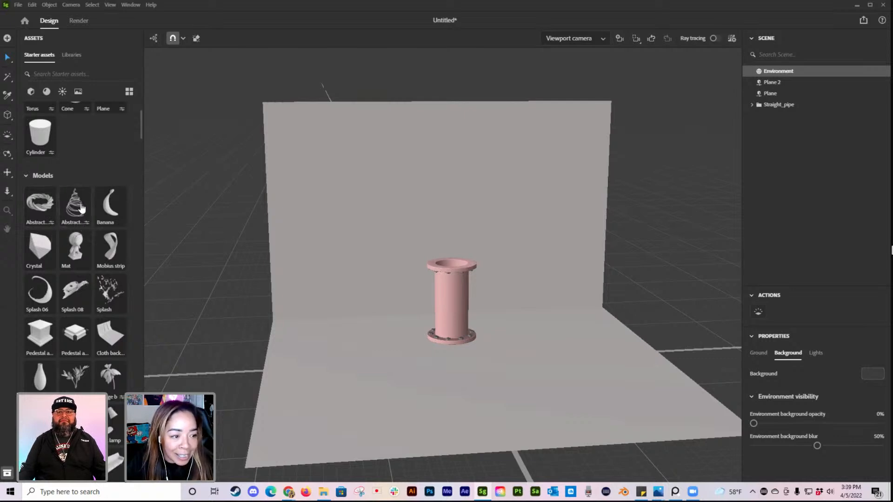
pyautogui.scroll(-3, 97, 262)
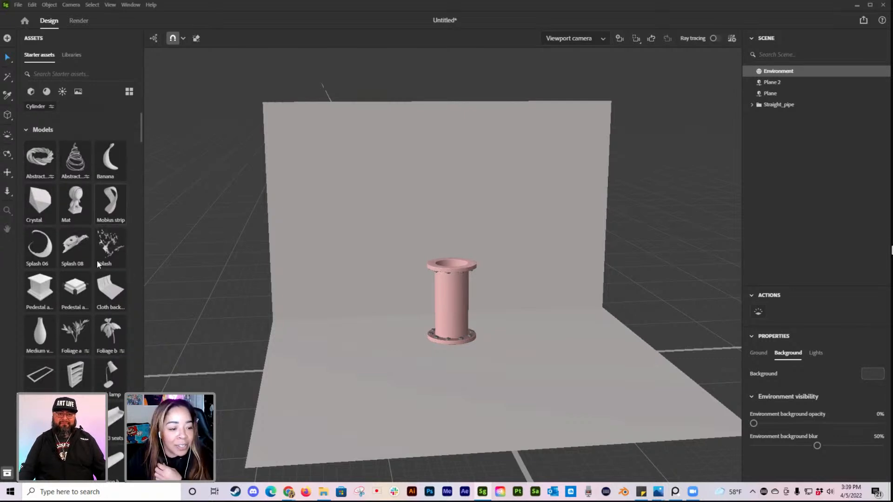
pyautogui.scroll(-7, 101, 263)
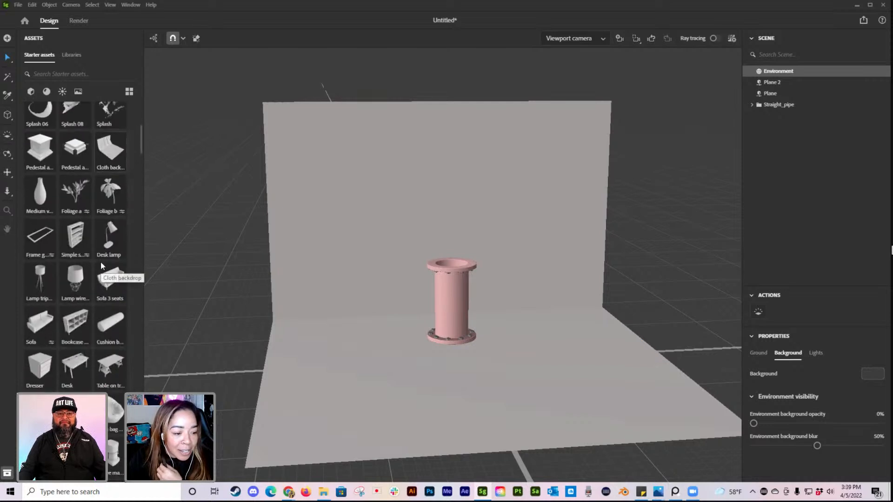
pyautogui.scroll(-8, 102, 266)
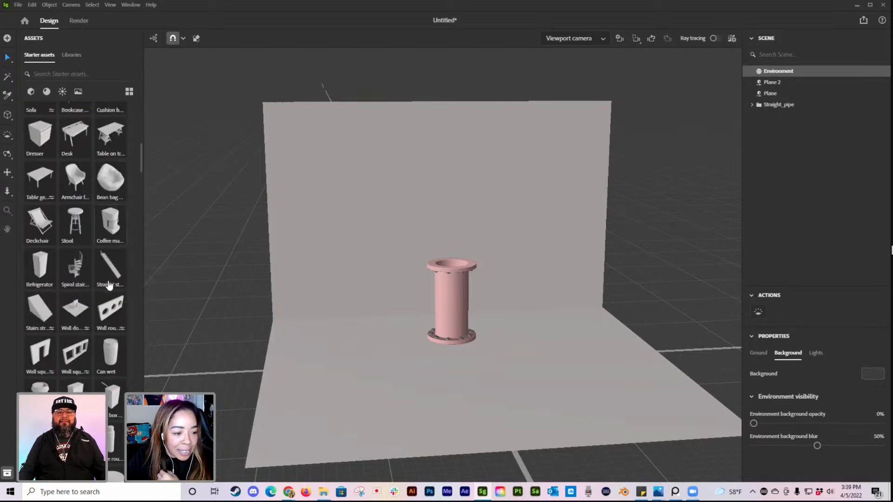
pyautogui.scroll(-5, 107, 317)
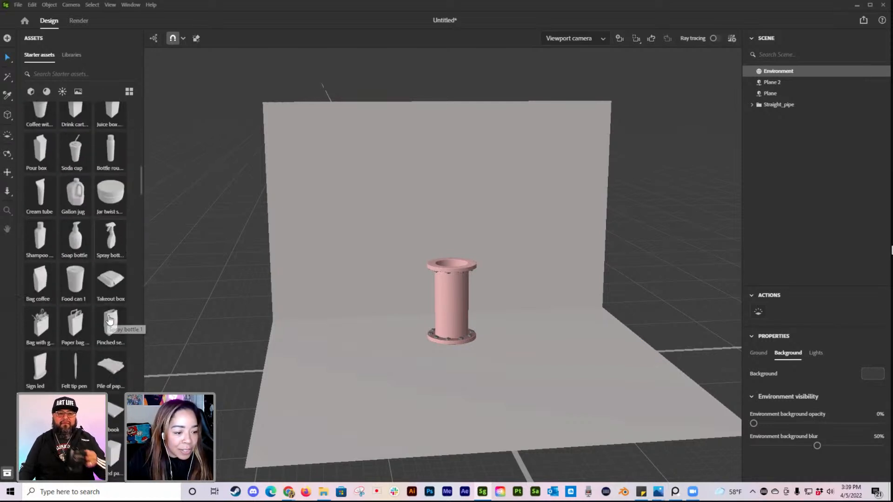
pyautogui.scroll(7, 97, 318)
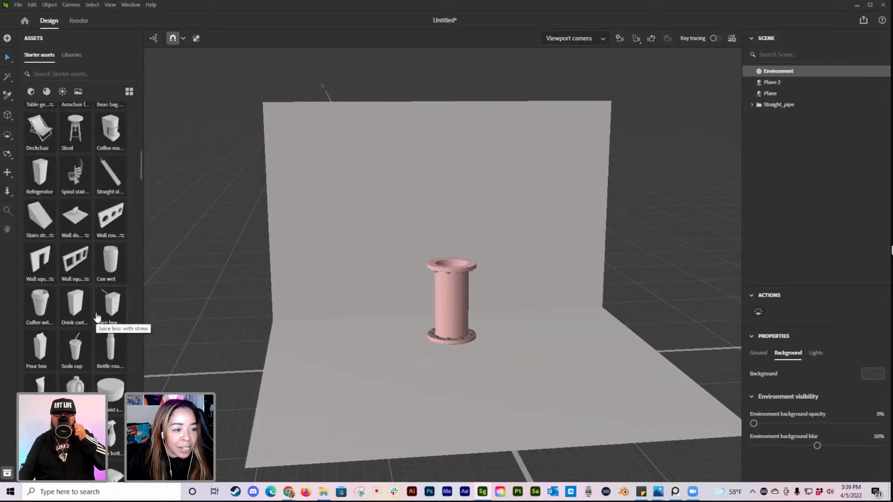
pyautogui.scroll(5, 97, 318)
pyautogui.scroll(2, 97, 317)
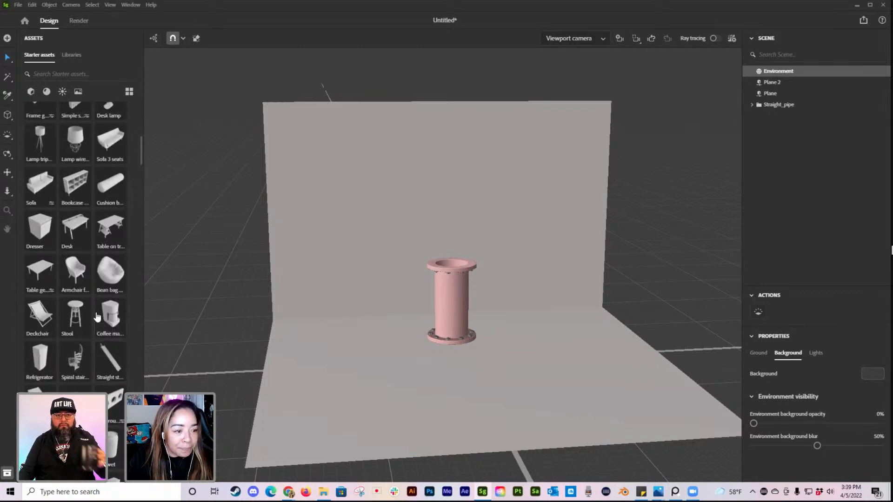
pyautogui.click(73, 141)
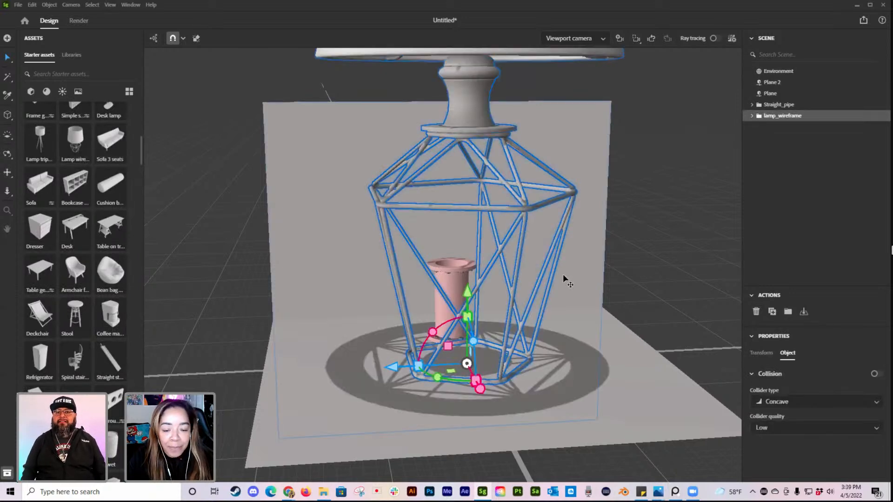
# Step: Scale the wireframe lamp down and move it sideways, past the edge of the floor plane and away from the pipe
pyautogui.moveTo(476, 381); pyautogui.dragTo(468, 377)
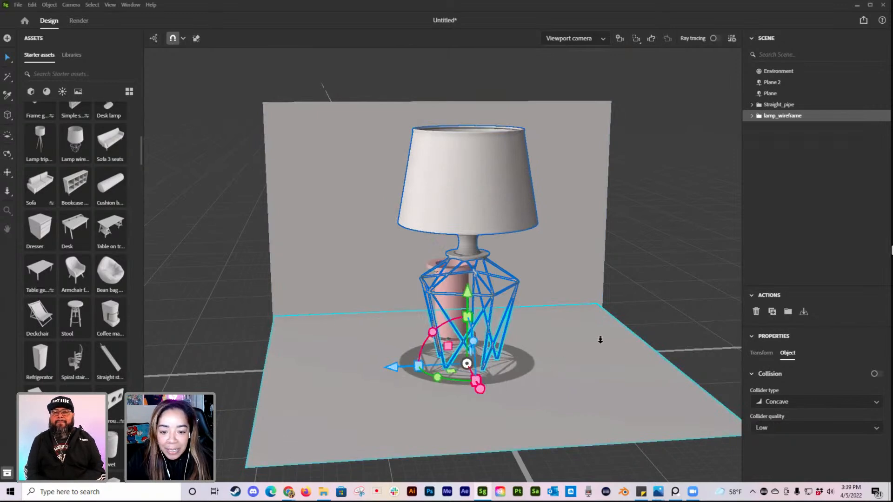
pyautogui.click(640, 300)
pyautogui.click(442, 359)
pyautogui.moveTo(394, 362); pyautogui.dragTo(545, 366)
pyautogui.moveTo(578, 363); pyautogui.dragTo(464, 378, button='middle')
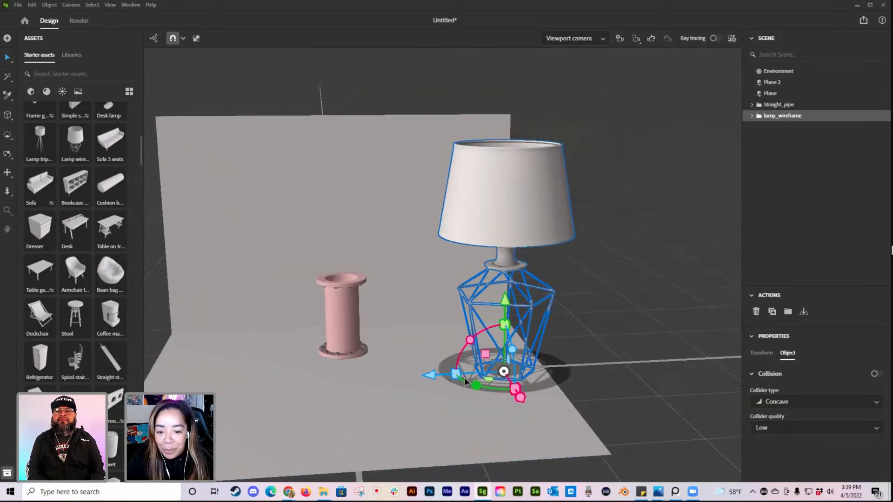
pyautogui.moveTo(439, 375); pyautogui.dragTo(516, 364)
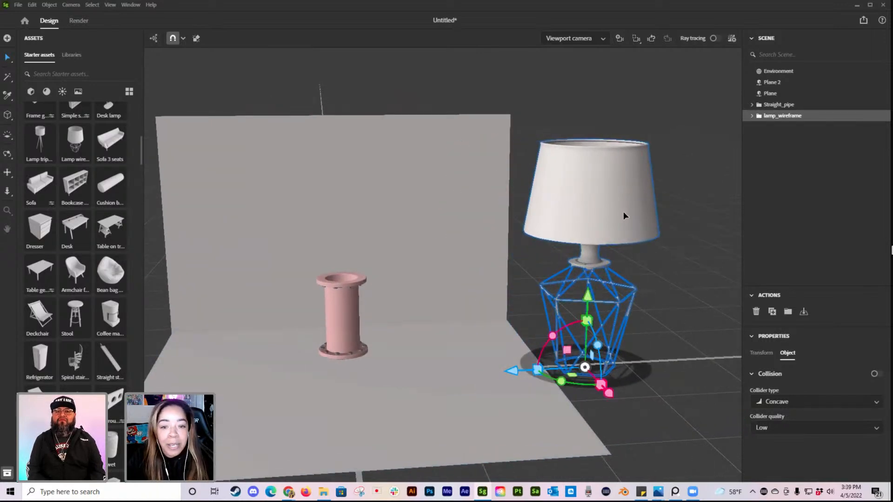
pyautogui.moveTo(615, 213); pyautogui.dragTo(618, 211, button='middle')
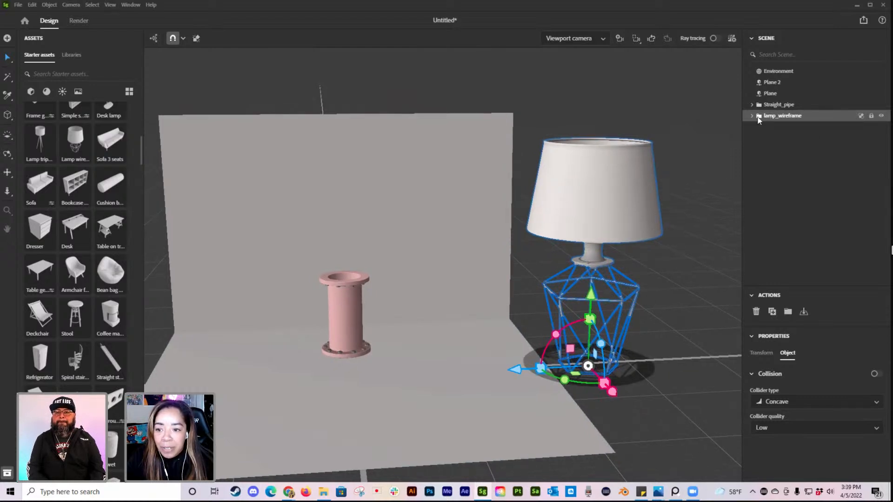
# Step: Ungroup the wireframe lamp so that all of its meshes become separate objects in the scene
pyautogui.click(693, 183)
pyautogui.click(604, 179)
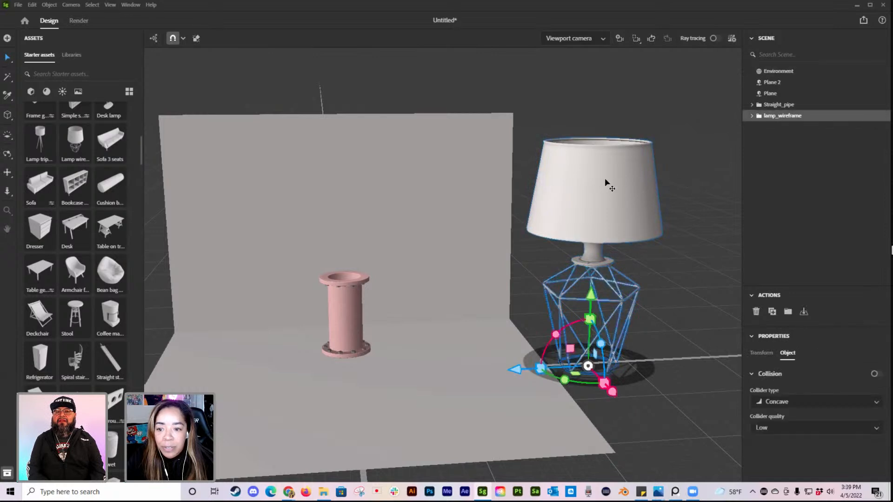
pyautogui.click(703, 154)
pyautogui.click(590, 183)
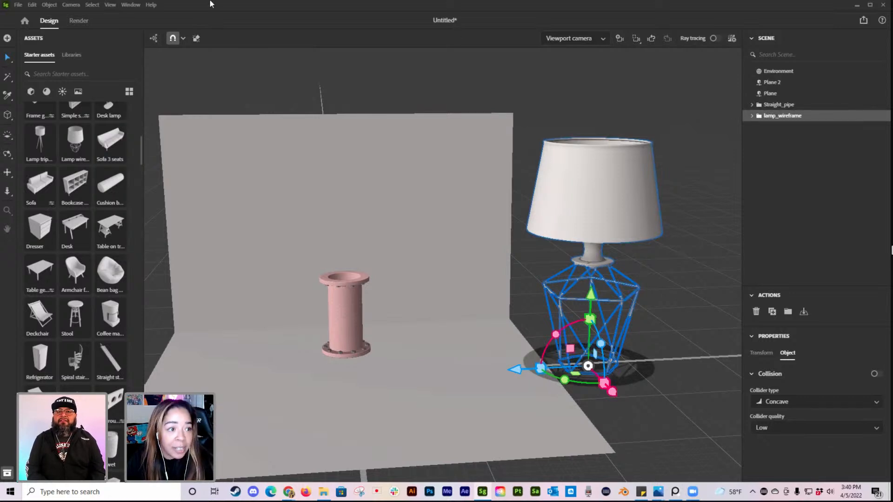
pyautogui.click(47, 5)
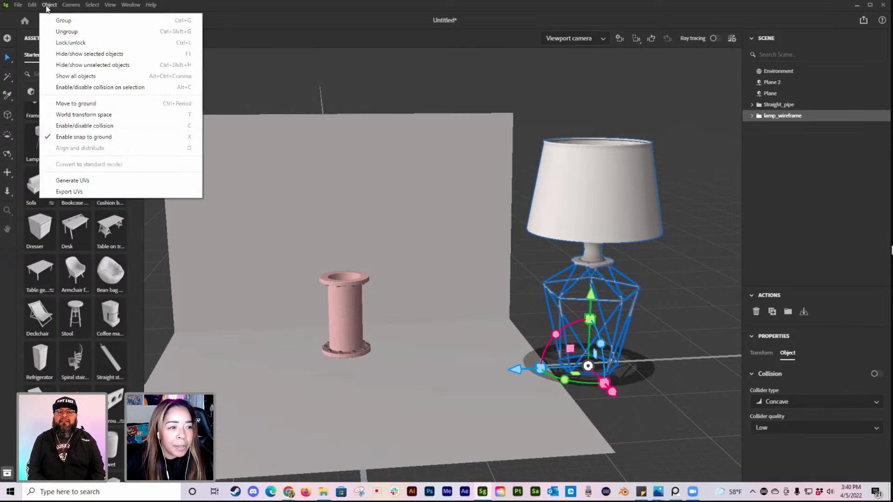
pyautogui.click(65, 31)
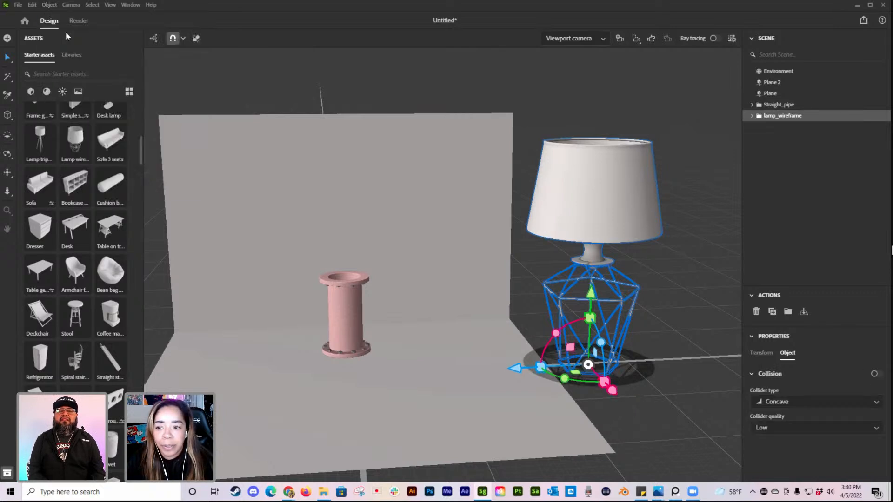
pyautogui.click(751, 116)
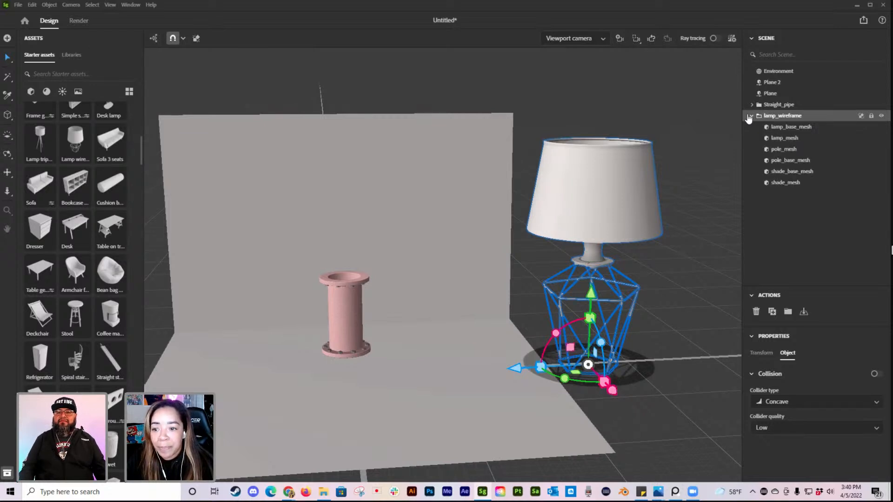
pyautogui.click(750, 116)
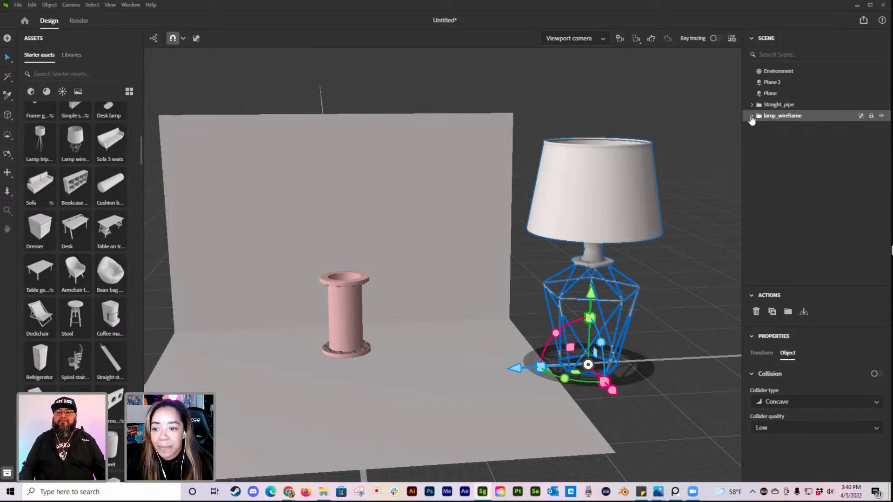
pyautogui.click(48, 5)
pyautogui.click(61, 32)
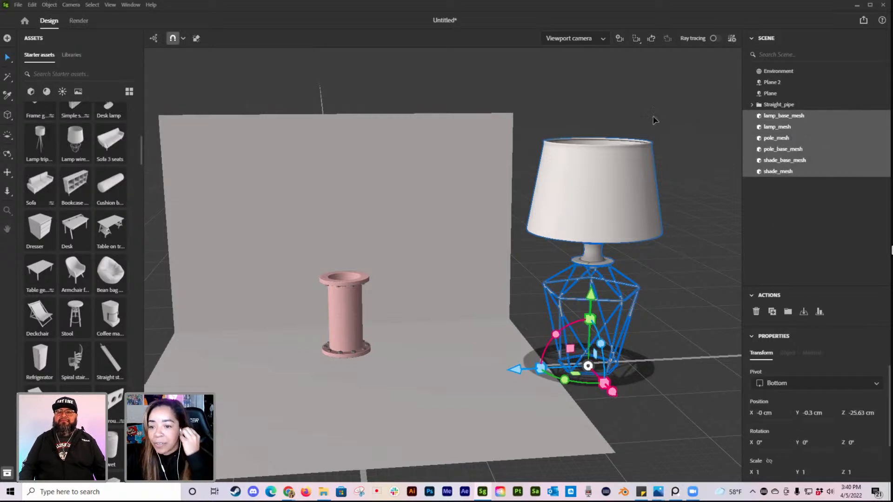
# Step: Raise the lamp shade to a Y position of about 23.87 cm and move its wire support sideways to about Z -35.33 cm
pyautogui.click(623, 211)
pyautogui.moveTo(669, 224); pyautogui.dragTo(682, 222, button='middle')
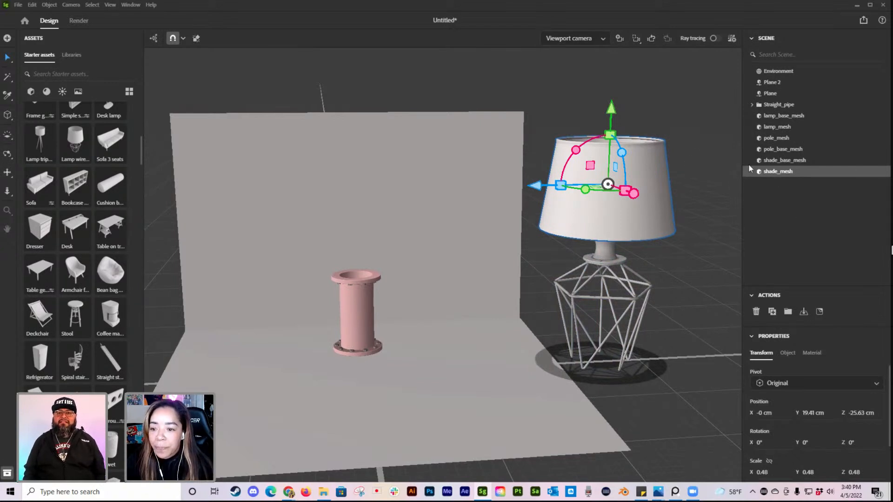
pyautogui.moveTo(611, 116); pyautogui.dragTo(613, 71)
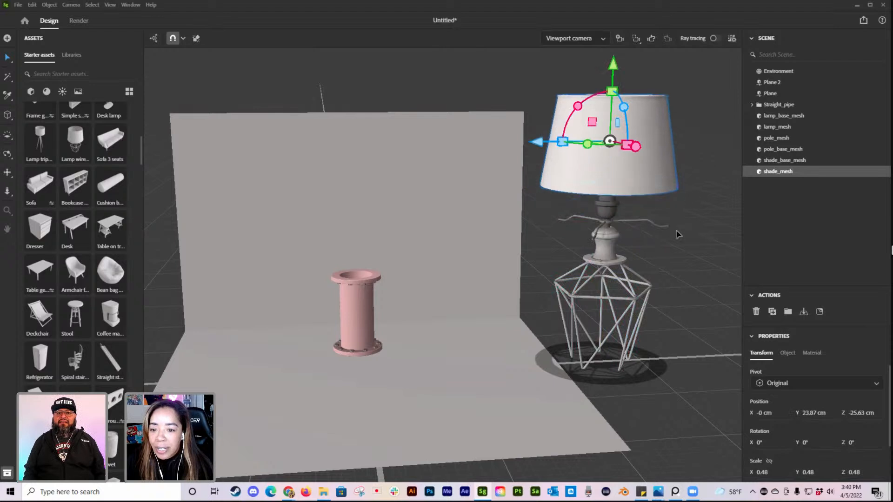
pyautogui.click(782, 160)
pyautogui.moveTo(534, 226); pyautogui.dragTo(625, 223)
pyautogui.moveTo(716, 193)
pyautogui.mouseDown()
pyautogui.moveTo(713, 244)
pyautogui.moveTo(692, 257)
pyautogui.moveTo(716, 186)
pyautogui.mouseUp()
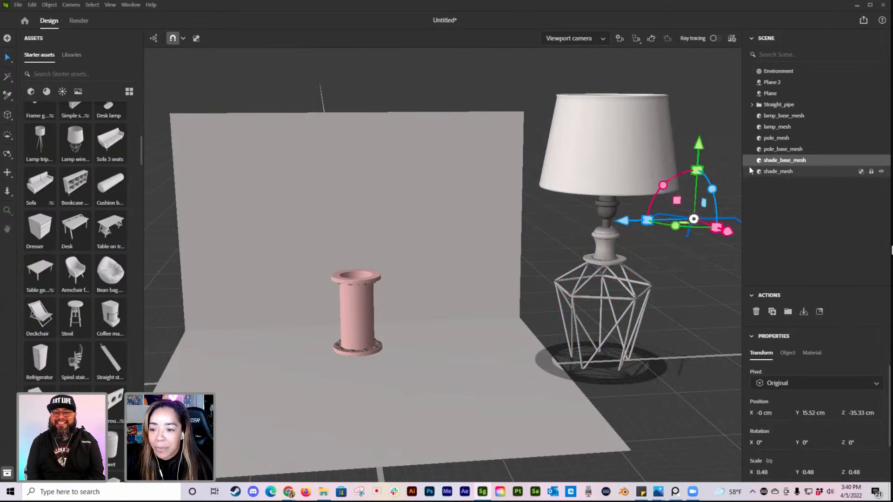
# Step: Move the wireframe cage onto the floor plane beside the pipe and lower the pole piece away from the bulb socket
pyautogui.click(777, 149)
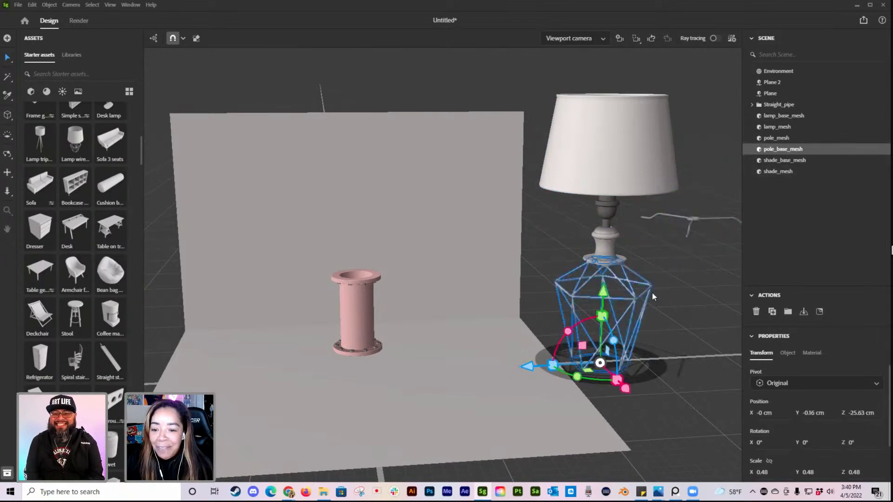
pyautogui.moveTo(533, 367); pyautogui.dragTo(393, 367)
pyautogui.click(607, 243)
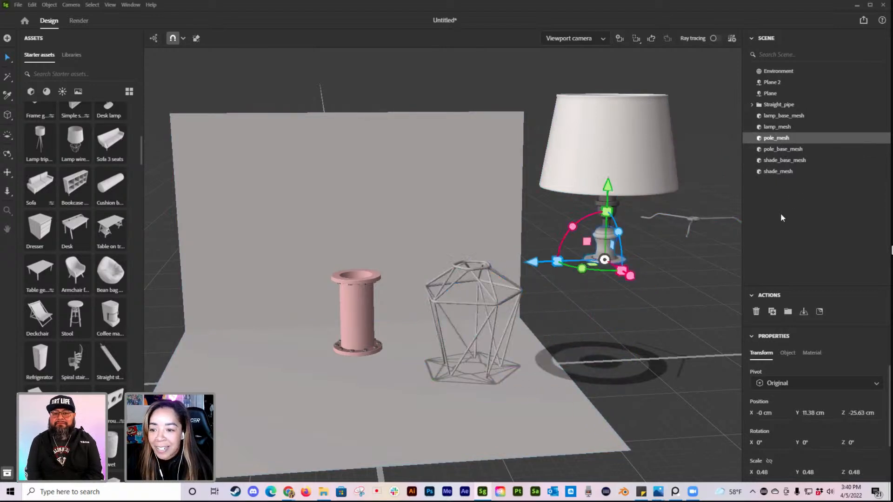
pyautogui.moveTo(607, 190); pyautogui.dragTo(670, 221)
# Step: Shift the lamp shade sideways toward the back wall so that the bulb inside it is exposed
pyautogui.click(604, 206)
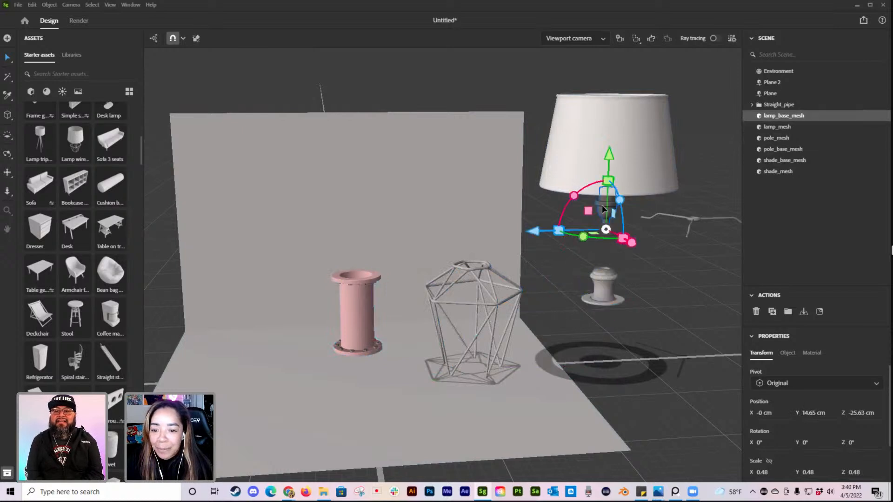
pyautogui.click(652, 125)
pyautogui.moveTo(537, 139); pyautogui.dragTo(470, 143)
# Step: Delete the bulb, its socket, the shade's wire support and the pole piece, keeping only the cage and shade
pyautogui.click(617, 174)
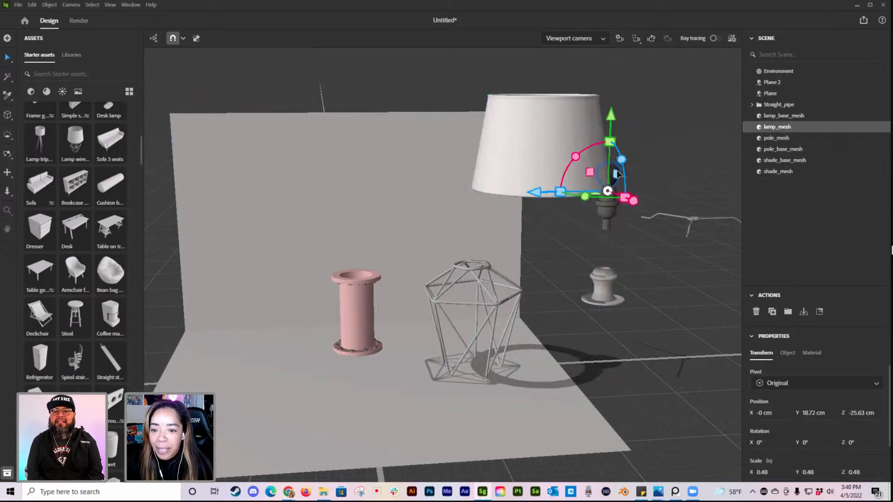
pyautogui.press('Delete')
pyautogui.click(613, 213)
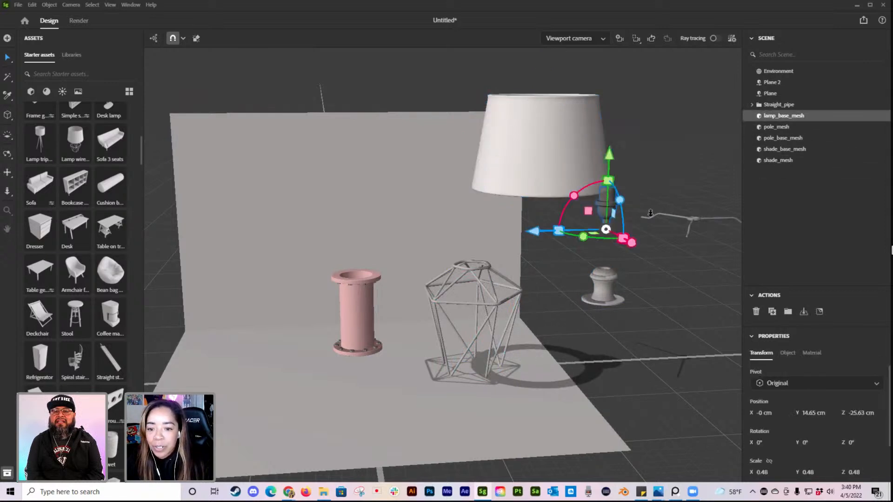
pyautogui.press('Delete')
pyautogui.click(693, 221)
pyautogui.press('Delete')
pyautogui.click(610, 284)
pyautogui.press('Delete')
pyautogui.click(580, 304)
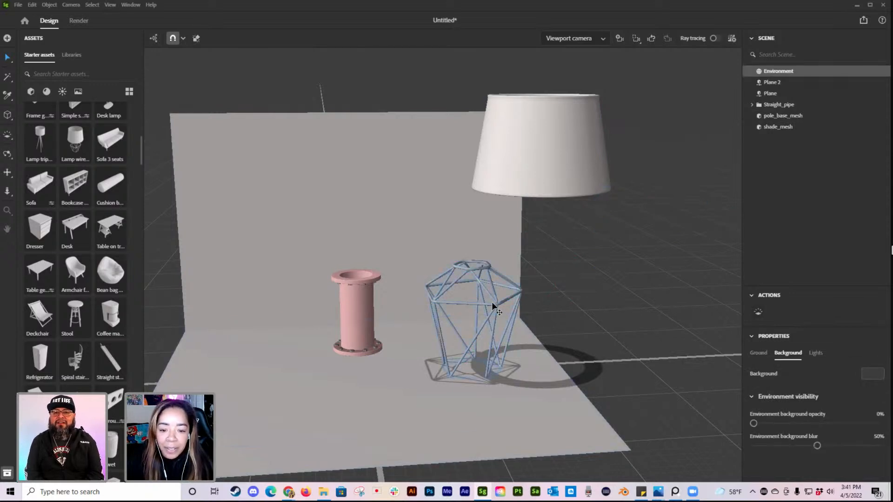
# Step: Lift the wireframe cage and align it on top of the pipe along both horizontal axes
pyautogui.click(501, 314)
pyautogui.click(495, 310)
pyautogui.keyDown('alt'); pyautogui.moveTo(628, 310); pyautogui.dragTo(585, 313); pyautogui.keyUp('alt')
pyautogui.moveTo(520, 281); pyautogui.dragTo(521, 183)
pyautogui.moveTo(448, 259); pyautogui.dragTo(350, 238)
pyautogui.keyDown('alt'); pyautogui.moveTo(345, 286); pyautogui.dragTo(528, 377); pyautogui.keyUp('alt')
pyautogui.moveTo(508, 275); pyautogui.dragTo(430, 273)
pyautogui.moveTo(350, 205); pyautogui.dragTo(349, 227)
pyautogui.moveTo(418, 295); pyautogui.dragTo(410, 296)
pyautogui.keyDown('alt'); pyautogui.moveTo(528, 333); pyautogui.dragTo(580, 360); pyautogui.keyUp('alt')
pyautogui.moveTo(386, 304); pyautogui.dragTo(384, 310)
# Step: Move the pipe and wireframe cage together back toward the wall, to an X position of about -12.39 cm
pyautogui.click(422, 324)
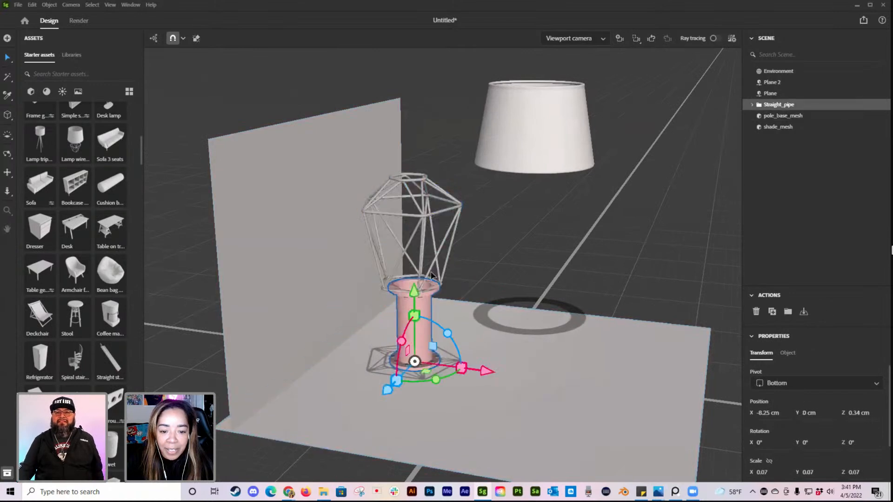
pyautogui.keyDown('shift'); pyautogui.click(425, 217); pyautogui.keyUp('shift')
pyautogui.moveTo(481, 364); pyautogui.dragTo(452, 364)
pyautogui.keyDown('alt'); pyautogui.moveTo(520, 345); pyautogui.dragTo(439, 331); pyautogui.keyUp('alt')
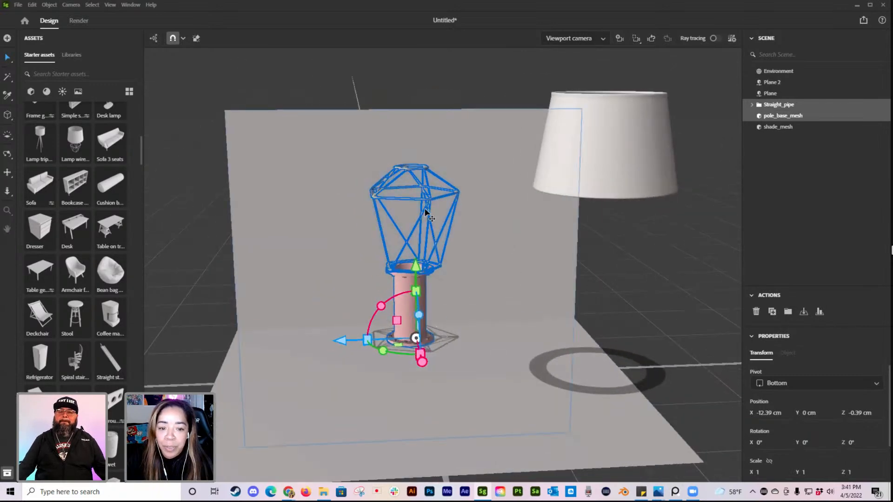
pyautogui.moveTo(349, 343); pyautogui.dragTo(341, 342)
pyautogui.click(578, 343)
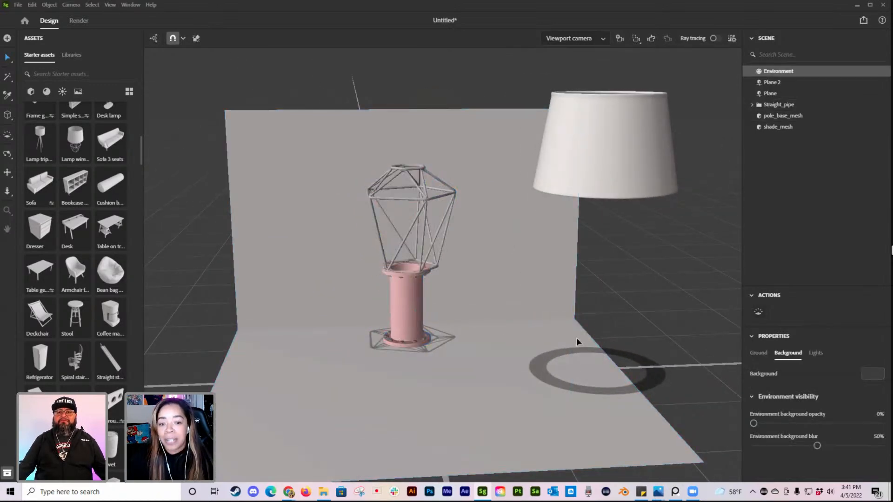
# Step: Lock the Plane 2 back wall and nudge the wireframe cage sideways over the pipe
pyautogui.click(431, 197)
pyautogui.click(431, 197)
pyautogui.moveTo(331, 291); pyautogui.dragTo(327, 282)
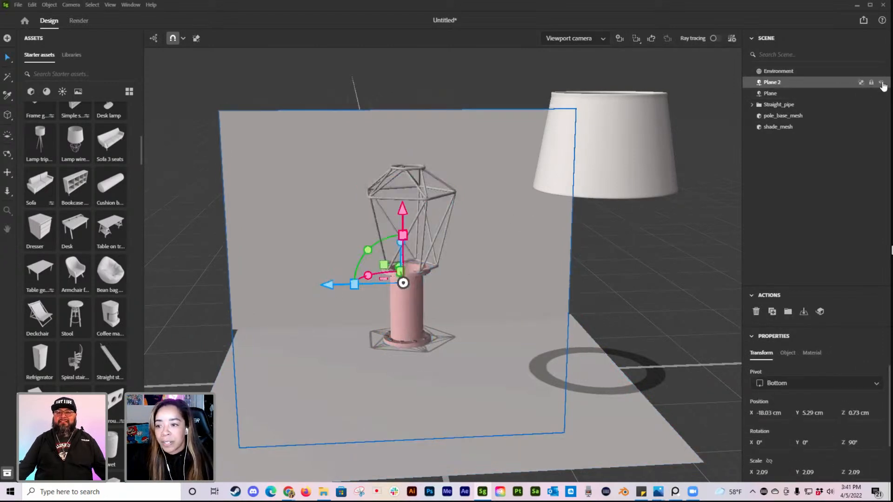
pyautogui.click(871, 82)
pyautogui.click(424, 224)
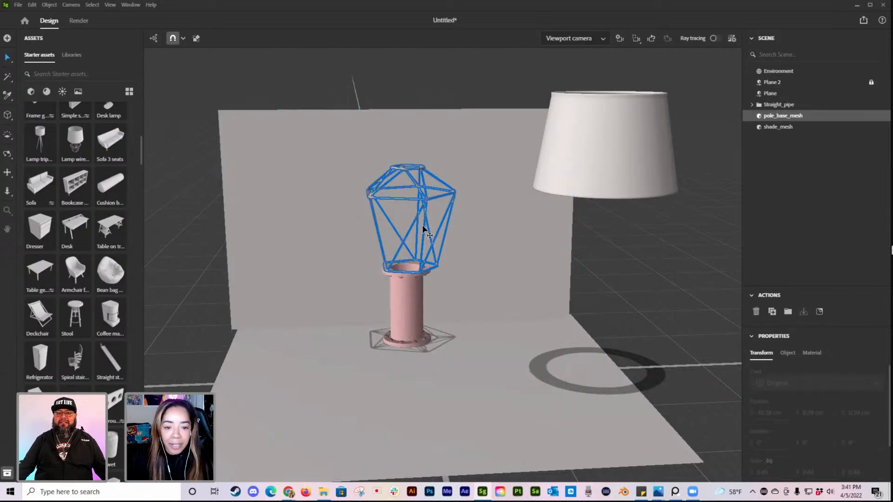
pyautogui.moveTo(340, 268); pyautogui.dragTo(335, 268)
# Step: Add a camera framing the pipe and cage up close, and nudge the cage sideways to about Z 1.12 cm
pyautogui.moveTo(616, 343); pyautogui.dragTo(503, 321, button='right')
pyautogui.scroll(3, 503, 321)
pyautogui.moveTo(504, 321); pyautogui.dragTo(615, 302, button='middle')
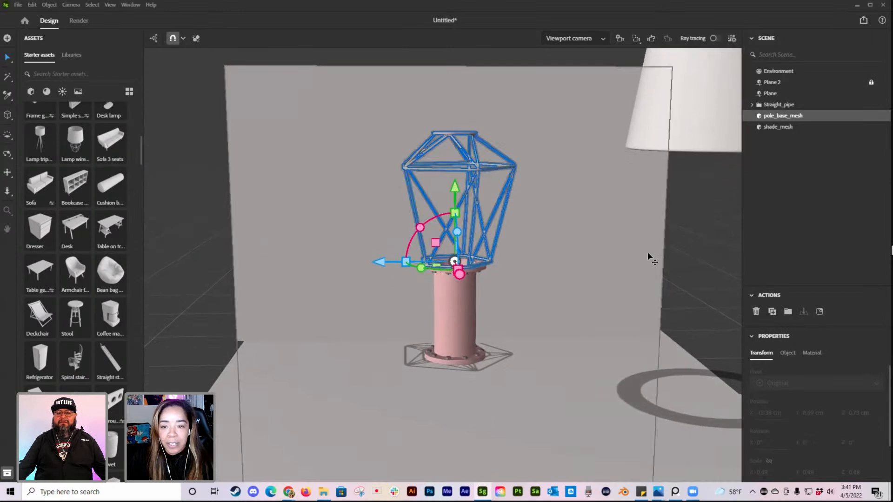
pyautogui.click(620, 39)
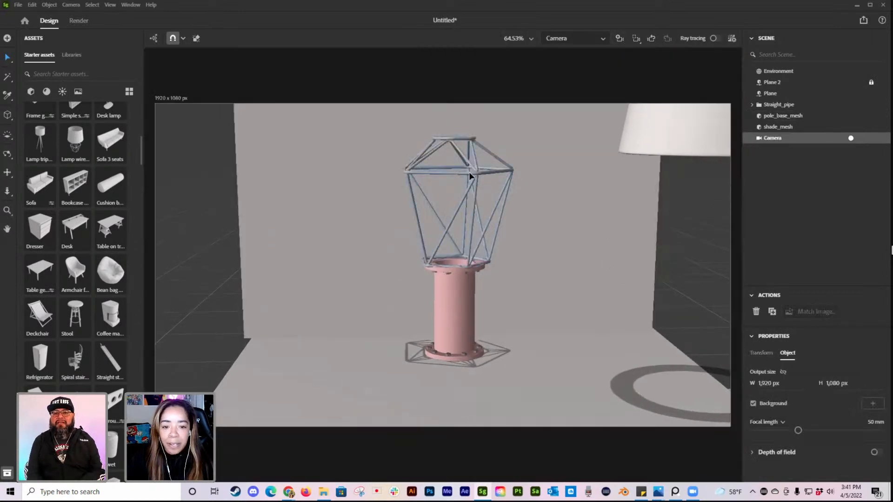
pyautogui.click(454, 288)
pyautogui.moveTo(379, 260); pyautogui.dragTo(377, 262)
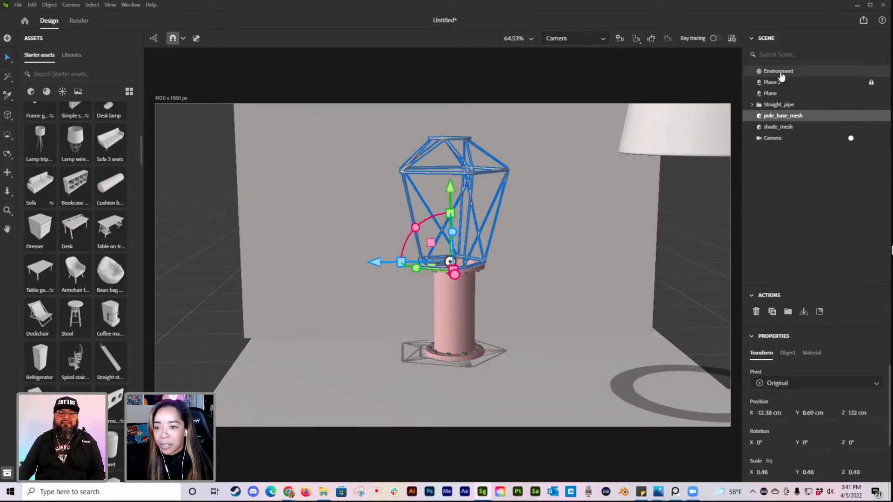
# Step: Set the camera's output size to 1080 x 1920 px and frame the pipe and cage within the portrait view
pyautogui.click(781, 138)
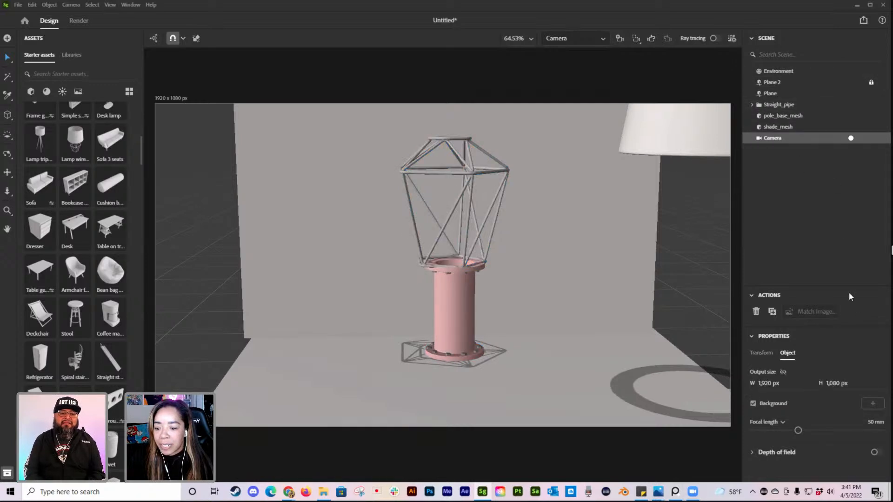
pyautogui.click(759, 383)
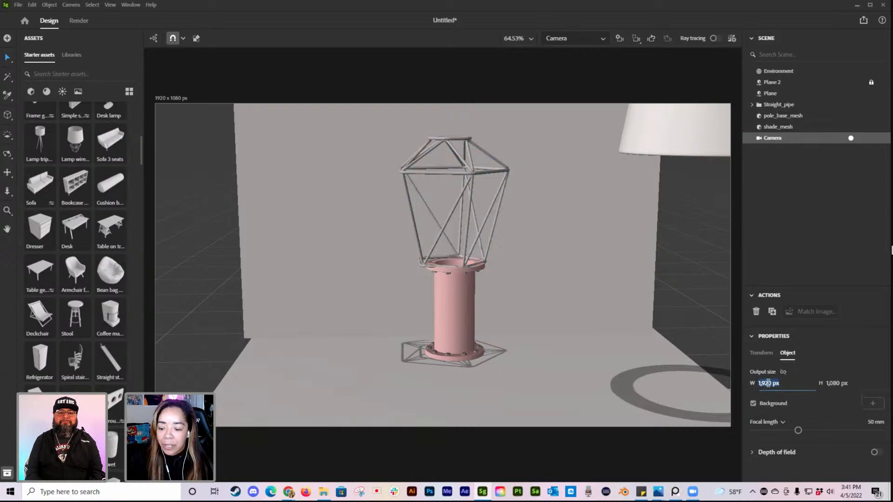
pyautogui.write('1,080')
pyautogui.press('Tab')
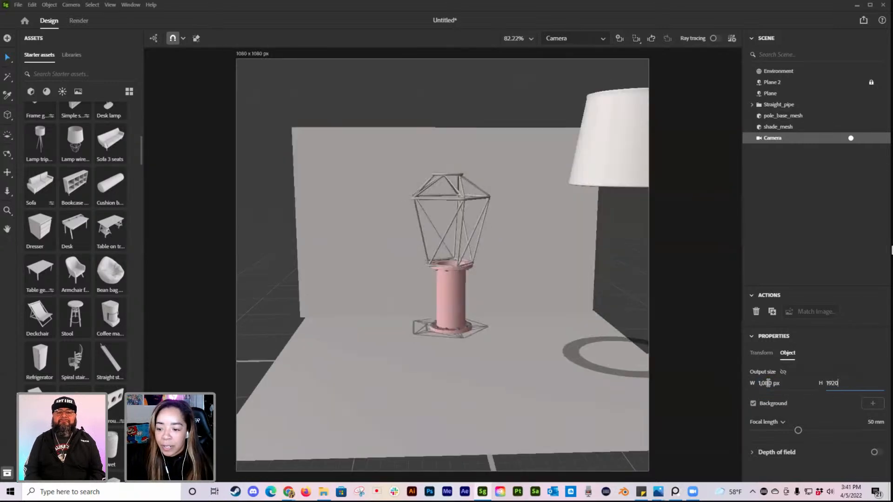
pyautogui.write('1920')
pyautogui.press('Return')
pyautogui.moveTo(484, 325); pyautogui.dragTo(487, 315, button='right')
pyautogui.scroll(4, 487, 315)
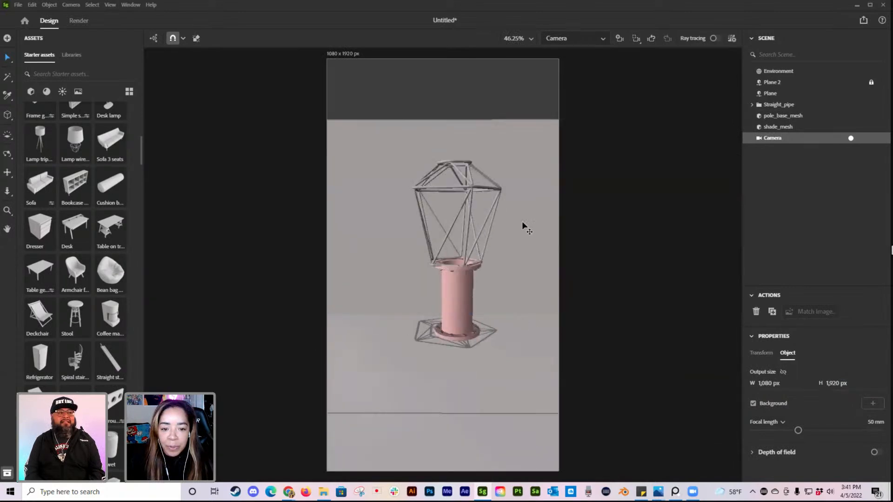
# Step: Switch from the new camera back to the viewport camera, showing the whole backdrop from farther away
pyautogui.click(529, 164)
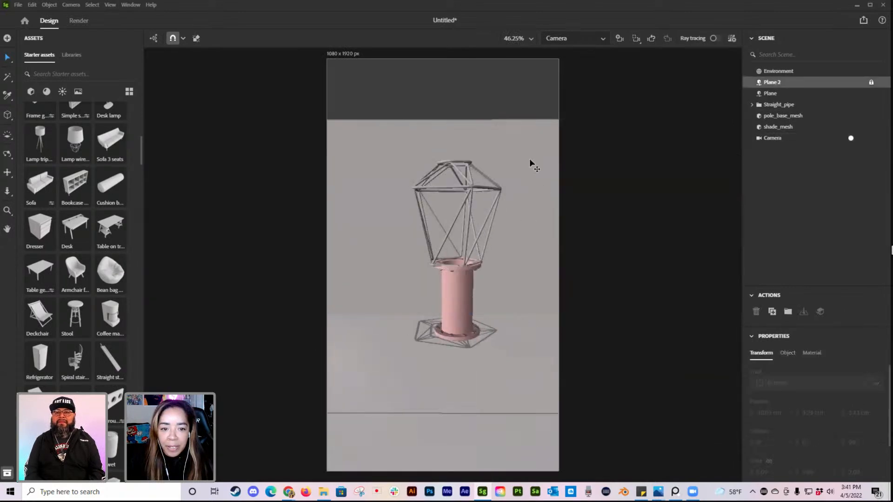
pyautogui.click(562, 39)
pyautogui.click(560, 65)
pyautogui.scroll(-6, 518, 212)
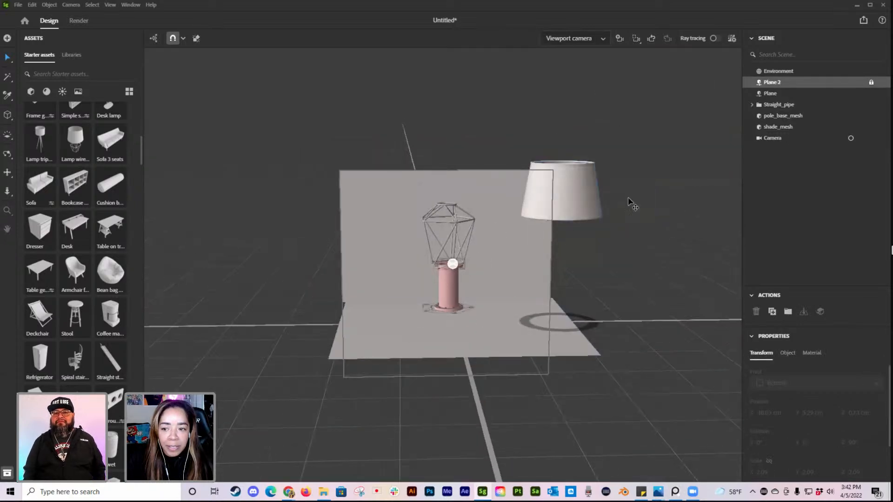
# Step: Examine the locked Plane 2's material and transform properties and view the backdrop from several angles
pyautogui.click(649, 276)
pyautogui.click(509, 235)
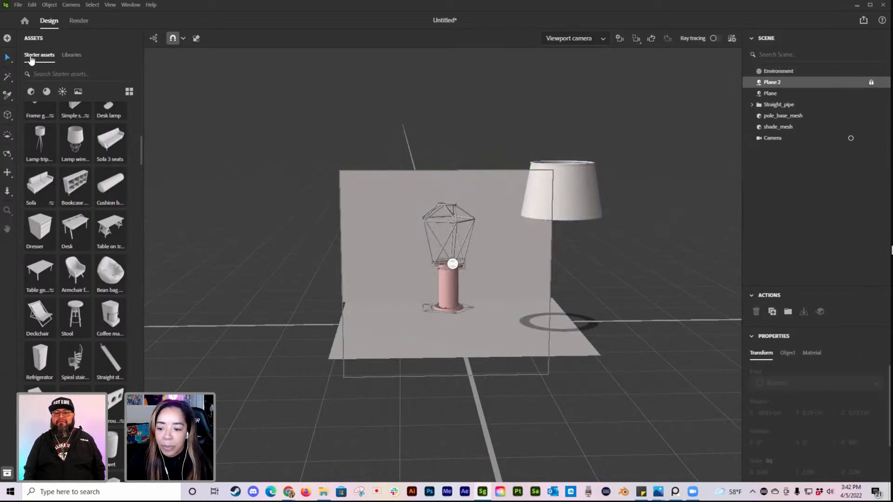
pyautogui.click(508, 269)
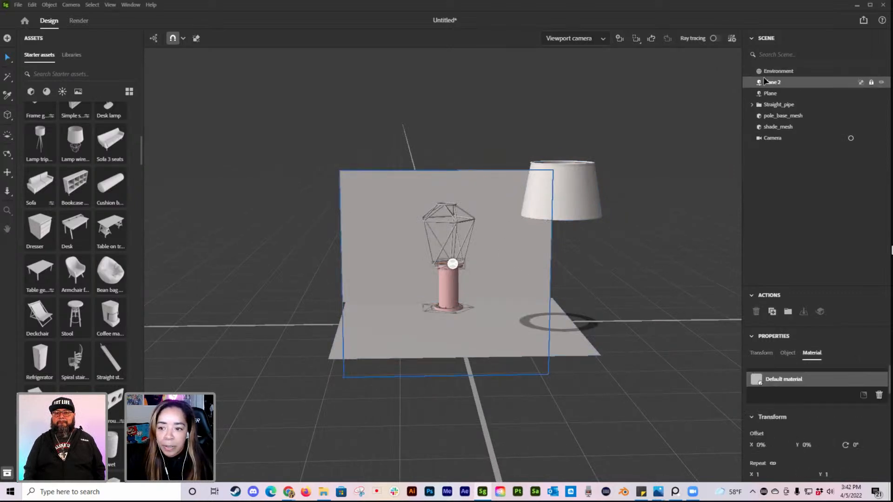
pyautogui.scroll(-3, 765, 350)
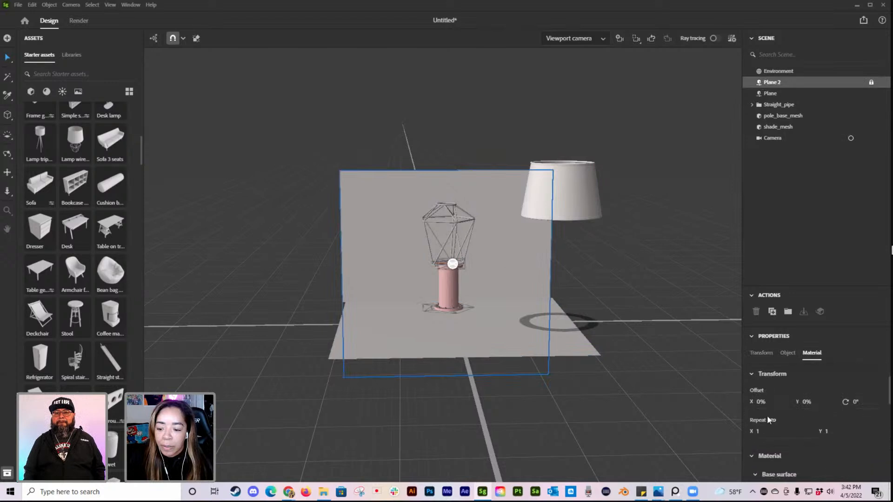
pyautogui.click(762, 354)
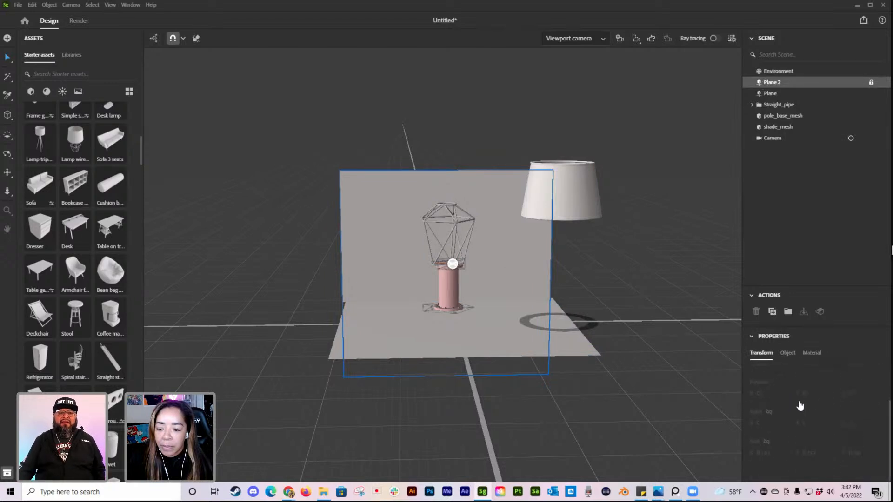
pyautogui.click(616, 298)
pyautogui.moveTo(381, 320); pyautogui.dragTo(512, 331, button='right')
pyautogui.click(376, 283)
pyautogui.moveTo(652, 289); pyautogui.dragTo(522, 296, button='right')
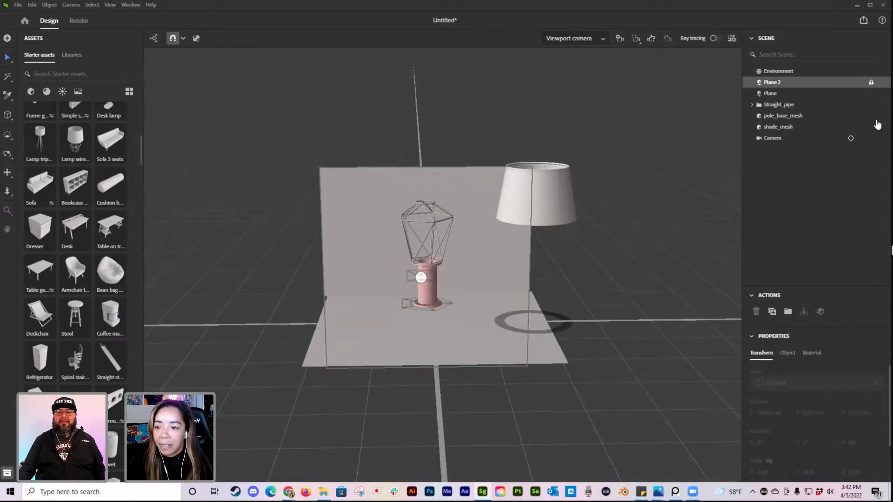
pyautogui.click(871, 87)
pyautogui.scroll(5, 476, 195)
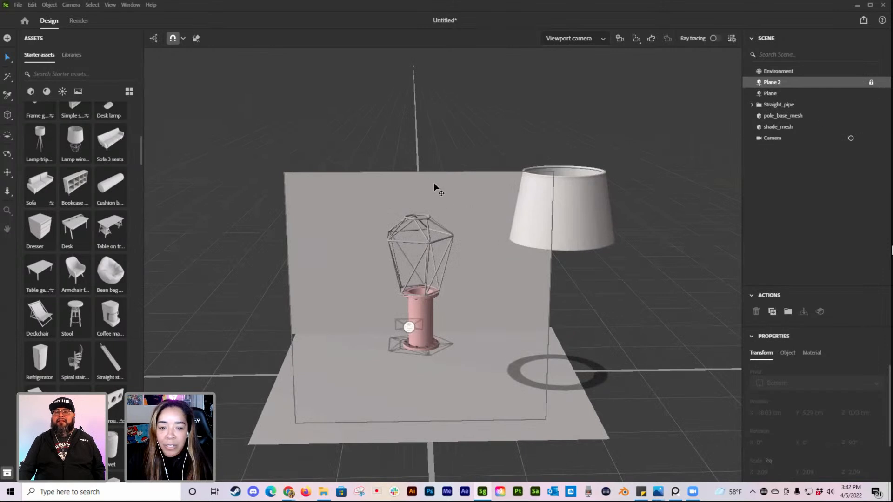
pyautogui.scroll(-2, 775, 407)
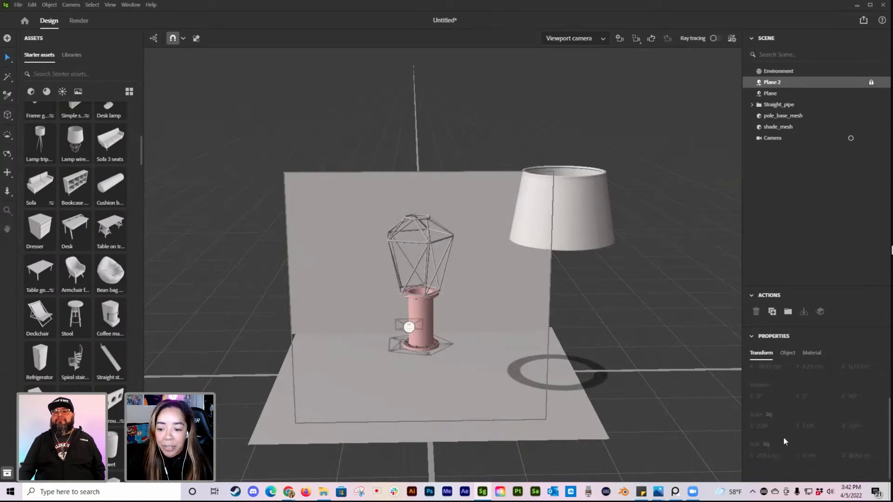
pyautogui.scroll(2, 808, 402)
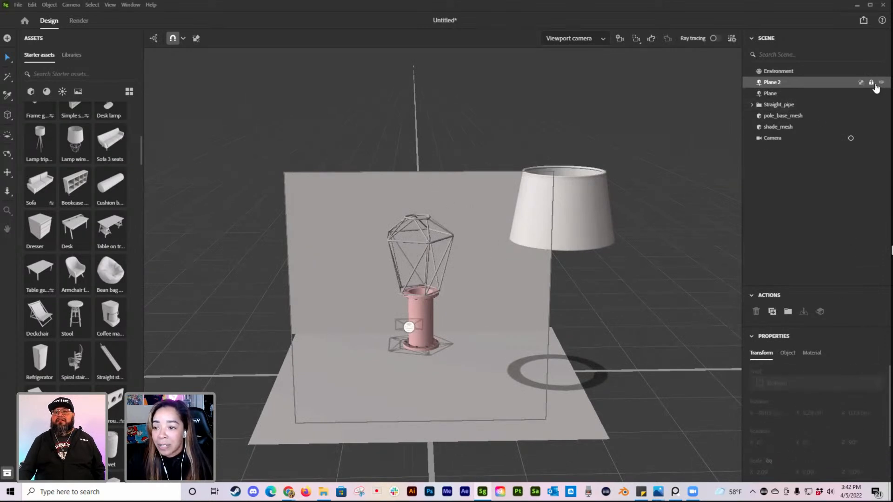
# Step: Unlock the Plane 2 back wall and scale it up to about 3.9 x 4.58 x 3.9
pyautogui.click(871, 84)
pyautogui.moveTo(430, 346); pyautogui.dragTo(488, 359, button='right')
pyautogui.moveTo(396, 293); pyautogui.dragTo(390, 291)
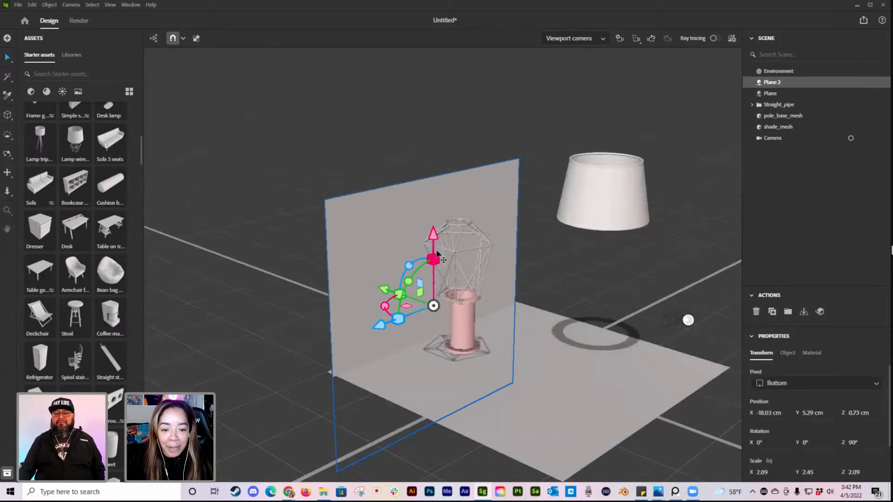
pyautogui.moveTo(434, 260); pyautogui.dragTo(430, 248)
# Step: Scale the floor plane up to about 4.55 and return to the portrait camera's view
pyautogui.click(547, 380)
pyautogui.moveTo(573, 384); pyautogui.dragTo(602, 389)
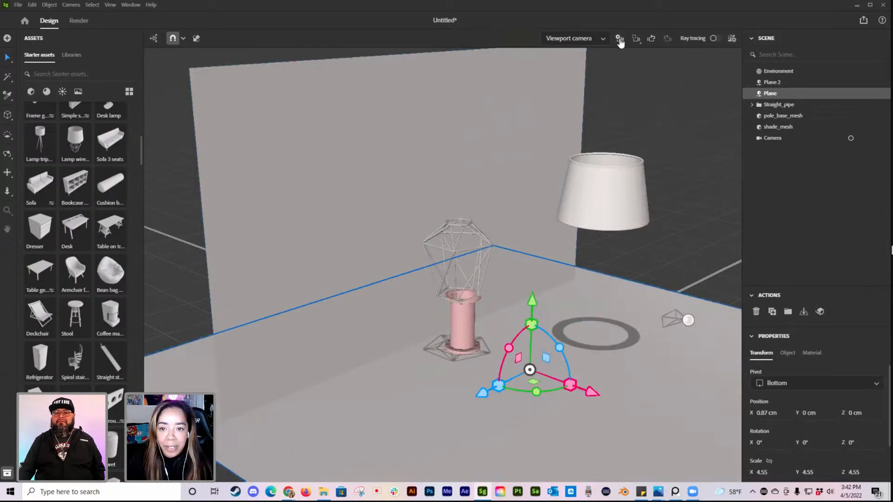
pyautogui.click(592, 42)
pyautogui.click(553, 70)
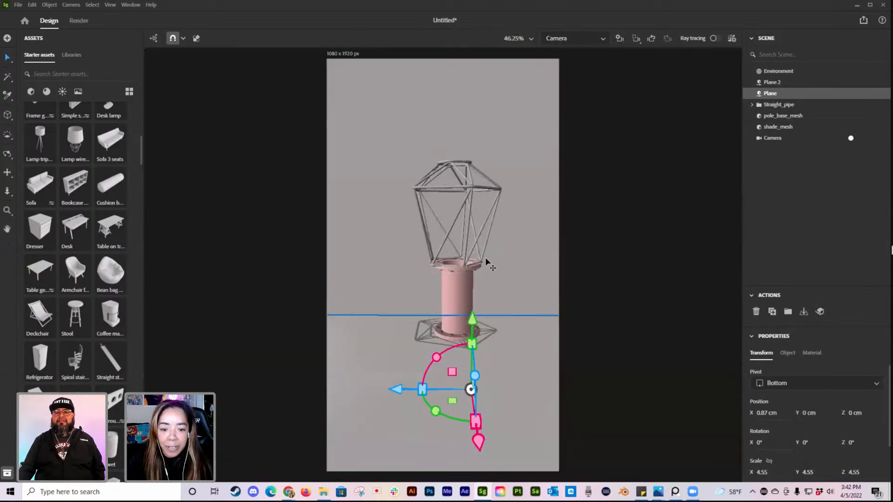
# Step: Scale the wireframe cage up to about 0.72 and shift it sideways to sit above the pipe
pyautogui.click(462, 193)
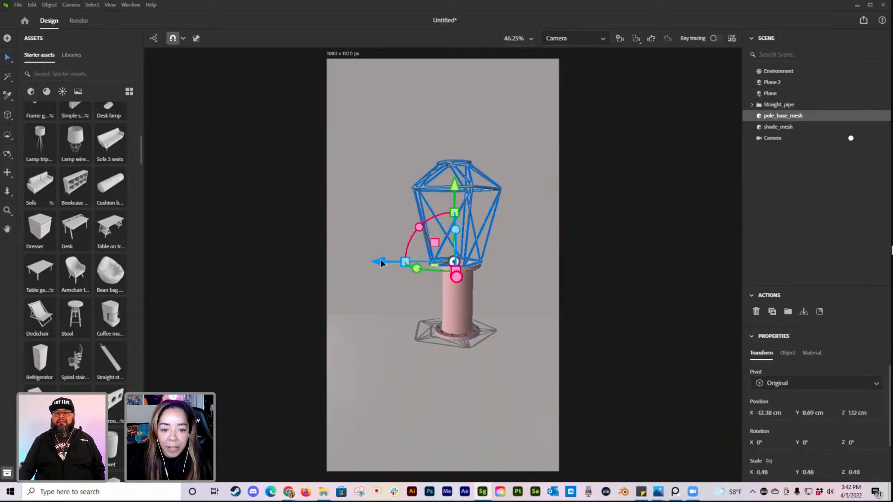
pyautogui.moveTo(381, 262); pyautogui.dragTo(365, 261)
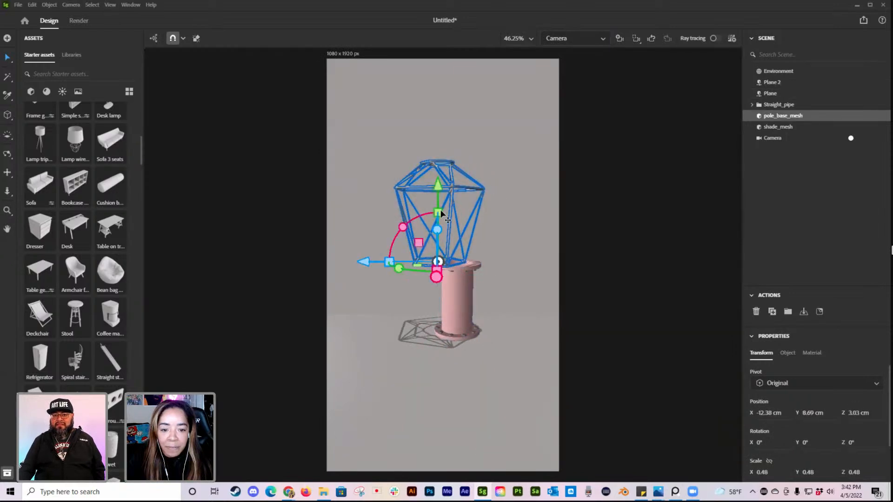
pyautogui.moveTo(451, 207); pyautogui.dragTo(482, 185)
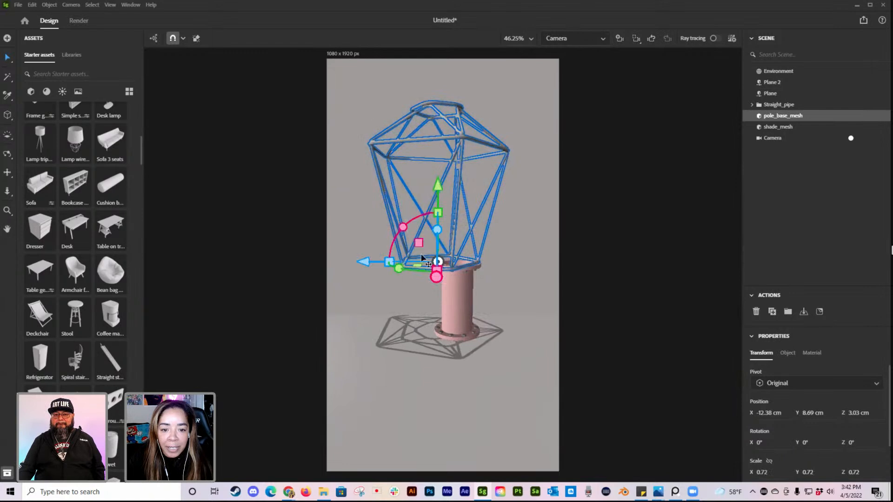
pyautogui.moveTo(365, 260); pyautogui.dragTo(375, 260)
# Step: Move the pipe sideways to about Z 2.05 cm beneath the cage and lower it to about Y -1.48 cm
pyautogui.click(456, 310)
pyautogui.moveTo(457, 310); pyautogui.dragTo(448, 311)
pyautogui.moveTo(384, 331); pyautogui.dragTo(372, 331)
pyautogui.moveTo(446, 259); pyautogui.dragTo(446, 271)
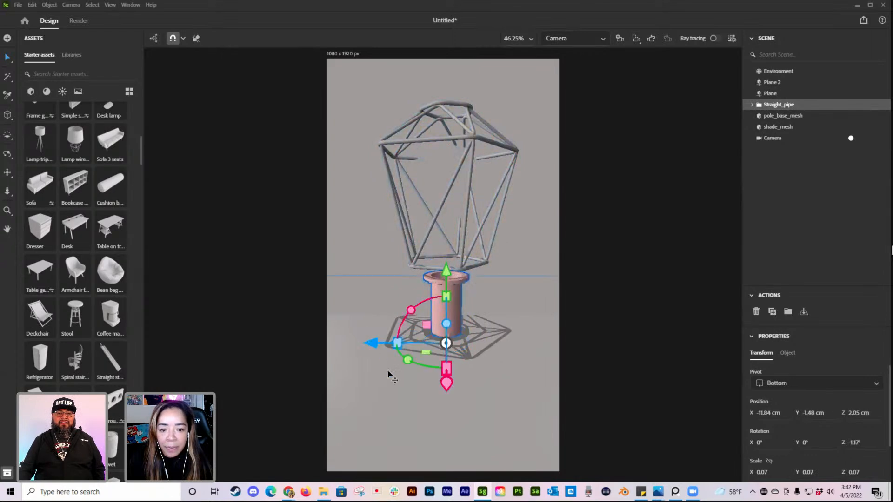
# Step: From the viewport camera, push the Plane 2 wall back to about X -20.73 cm, then return to the portrait camera
pyautogui.click(578, 40)
pyautogui.click(578, 56)
pyautogui.moveTo(425, 285); pyautogui.dragTo(537, 295, button='right')
pyautogui.click(416, 240)
pyautogui.moveTo(354, 311); pyautogui.dragTo(337, 305)
pyautogui.moveTo(624, 344); pyautogui.dragTo(490, 315, button='right')
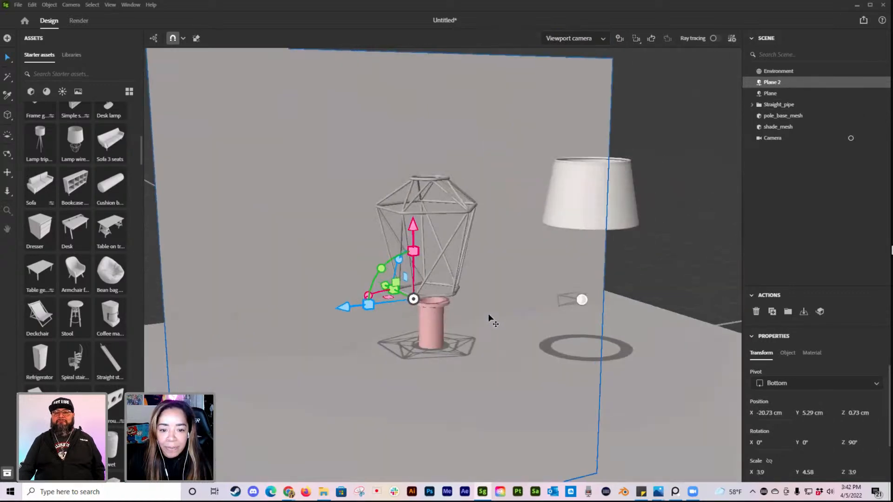
pyautogui.click(579, 40)
pyautogui.click(558, 68)
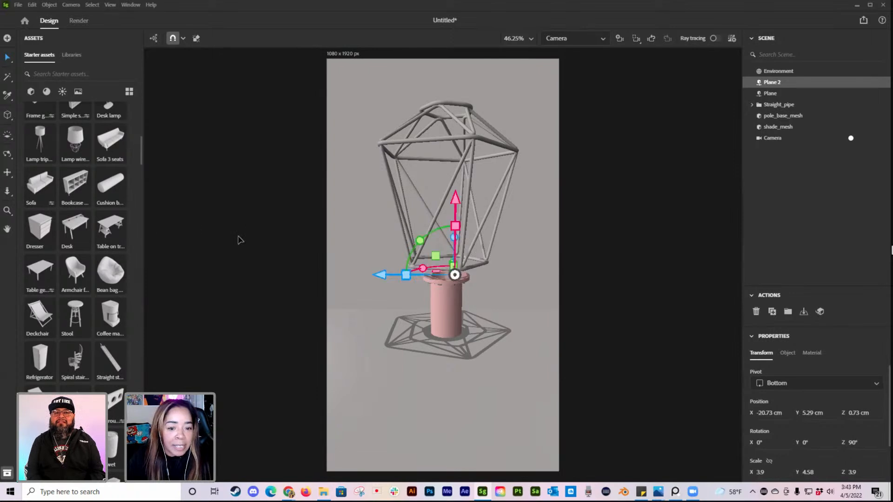
# Step: Add the straight staircase starter asset and view it whole through the viewport camera
pyautogui.scroll(-2, 108, 284)
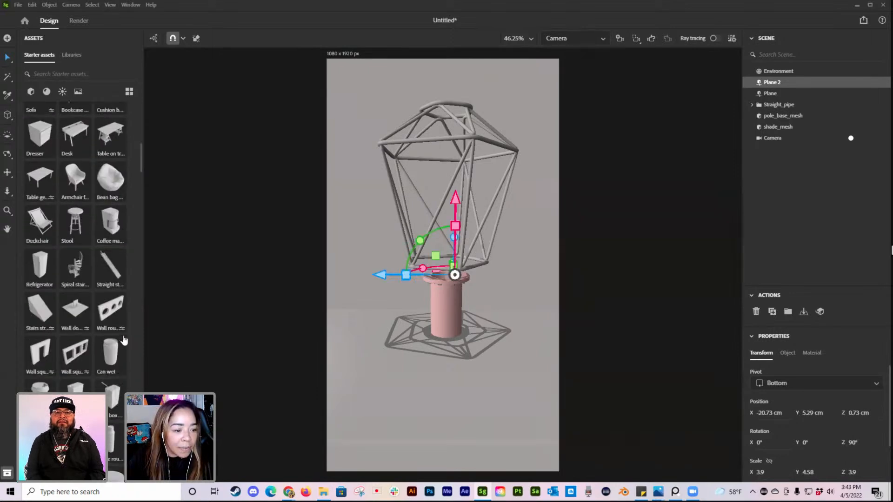
pyautogui.click(108, 272)
pyautogui.click(569, 38)
pyautogui.click(570, 54)
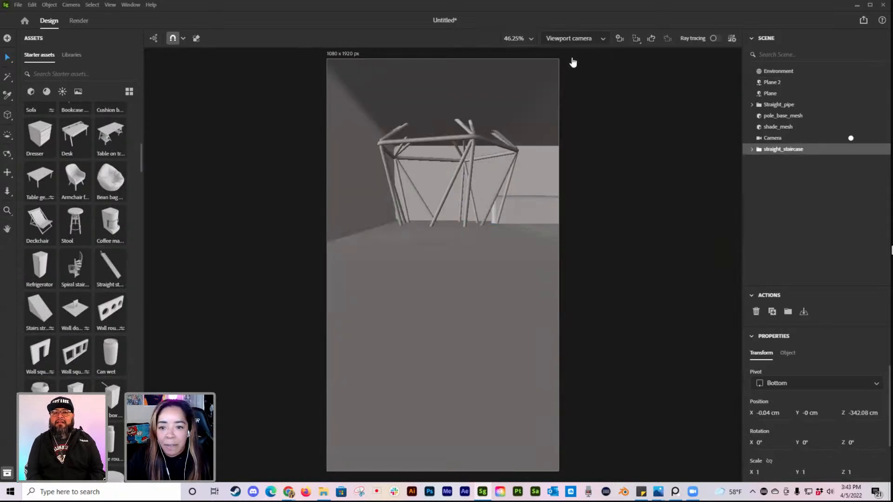
pyautogui.scroll(-10, 476, 314)
pyautogui.moveTo(443, 306); pyautogui.dragTo(522, 320, button='right')
pyautogui.scroll(-5, 498, 289)
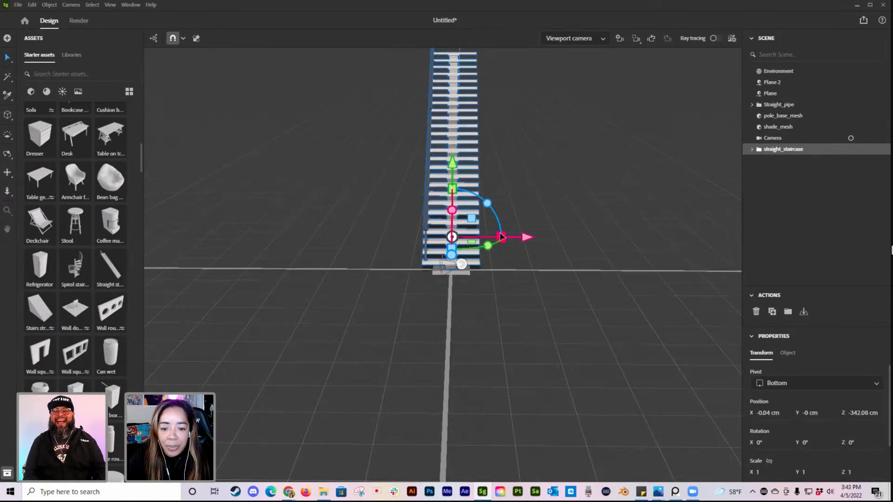
# Step: Move the staircase to about X -7.11 cm, Z 100.02 cm and scale it down to about 0.04
pyautogui.moveTo(528, 241); pyautogui.dragTo(562, 304)
pyautogui.moveTo(630, 285); pyautogui.dragTo(525, 295)
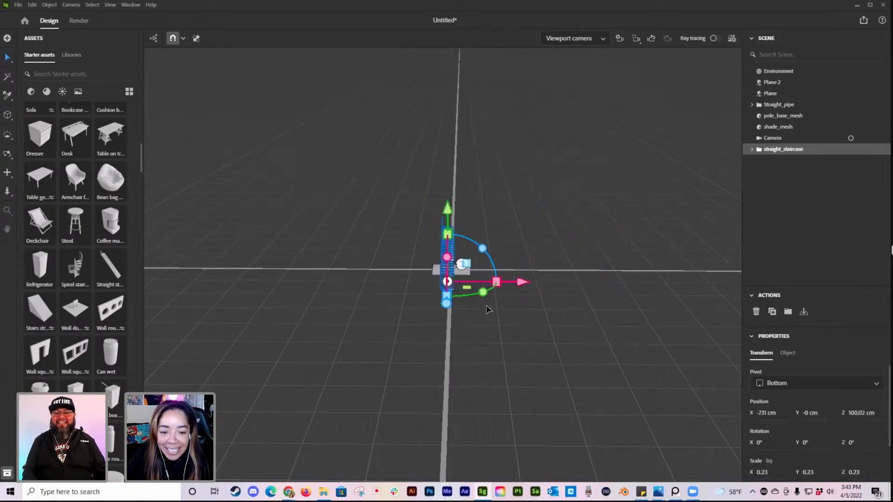
pyautogui.scroll(5, 512, 347)
pyautogui.moveTo(517, 348); pyautogui.dragTo(496, 347)
pyautogui.moveTo(553, 347); pyautogui.dragTo(443, 369, button='right')
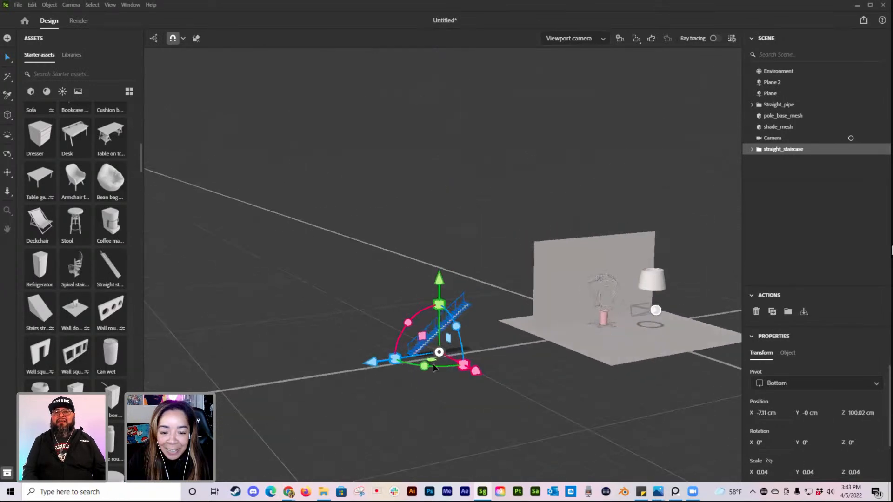
# Step: Move the staircase to about Z 19.83 cm on the floor plane beside the lamp and reduce its scale to about 0.03
pyautogui.moveTo(377, 366); pyautogui.dragTo(571, 353)
pyautogui.moveTo(571, 354); pyautogui.dragTo(623, 353, button='right')
pyautogui.scroll(5, 630, 356)
pyautogui.moveTo(544, 310); pyautogui.dragTo(333, 265, button='middle')
pyautogui.scroll(5, 472, 289)
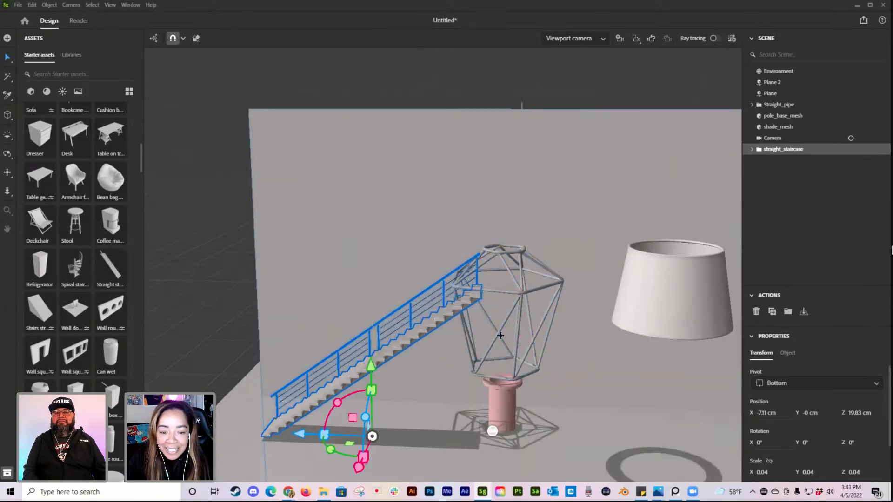
pyautogui.moveTo(361, 452); pyautogui.dragTo(419, 428)
pyautogui.moveTo(418, 424); pyautogui.dragTo(439, 422, button='right')
pyautogui.moveTo(439, 423); pyautogui.dragTo(432, 337, button='middle')
pyautogui.moveTo(431, 336); pyautogui.dragTo(494, 400, button='right')
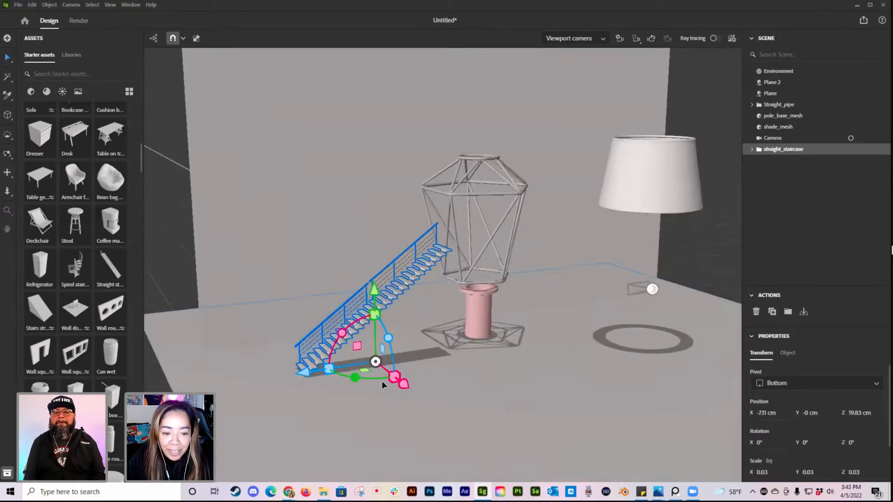
# Step: Rotate the staircase about 50.28° around Y and move it to about X 0.88 cm, Z 12.46 cm, leading up to the cage
pyautogui.moveTo(405, 386); pyautogui.dragTo(468, 428)
pyautogui.moveTo(531, 377); pyautogui.dragTo(437, 400, button='right')
pyautogui.moveTo(358, 414); pyautogui.dragTo(538, 352)
pyautogui.moveTo(453, 407)
pyautogui.mouseDown()
pyautogui.moveTo(454, 418)
pyautogui.moveTo(437, 408)
pyautogui.mouseUp()
pyautogui.moveTo(626, 398); pyautogui.dragTo(568, 378, button='right')
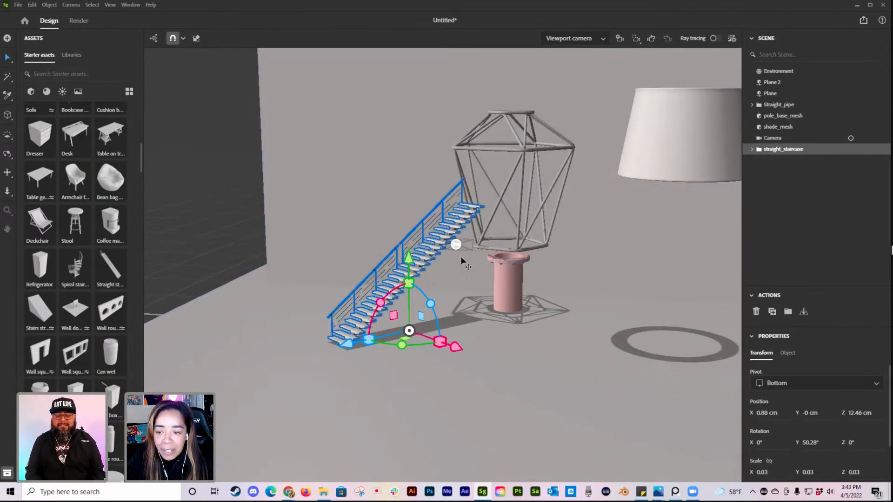
# Step: Expand the straight_staircase group down to staircase_straight_single_1 and examine its component meshes
pyautogui.click(751, 150)
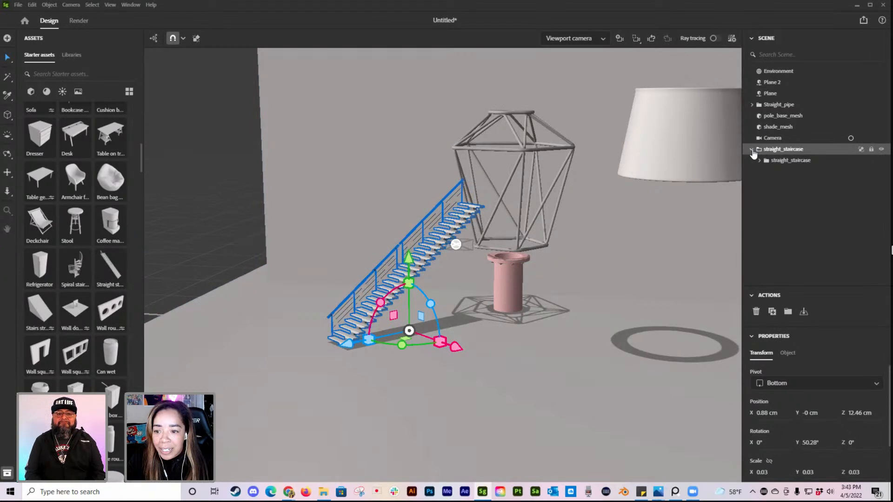
pyautogui.click(759, 160)
pyautogui.click(766, 172)
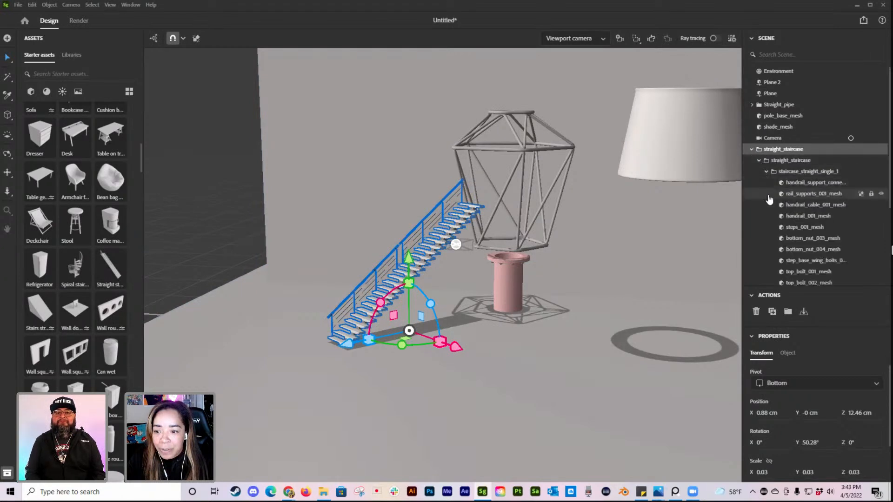
pyautogui.scroll(-3, 786, 154)
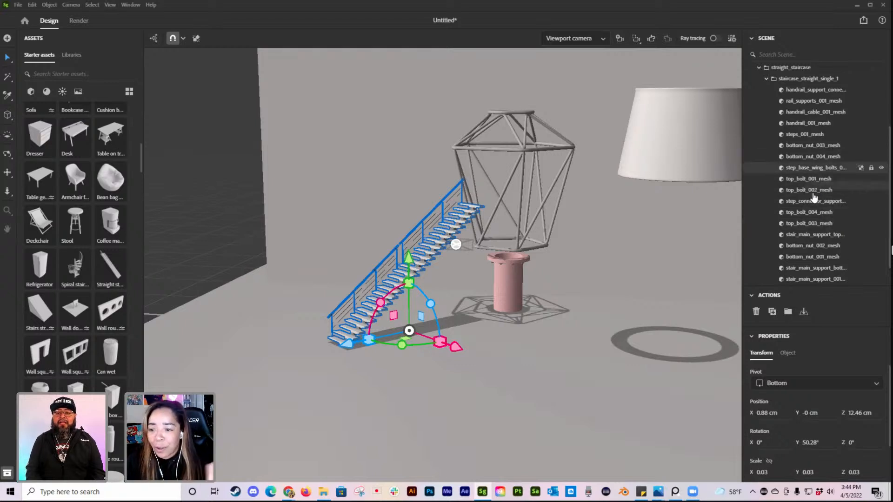
# Step: Nudge the staircase closer to the pipe, to about X 1.83 cm and Z 11.32 cm, and collapse its group
pyautogui.moveTo(456, 346); pyautogui.dragTo(474, 359)
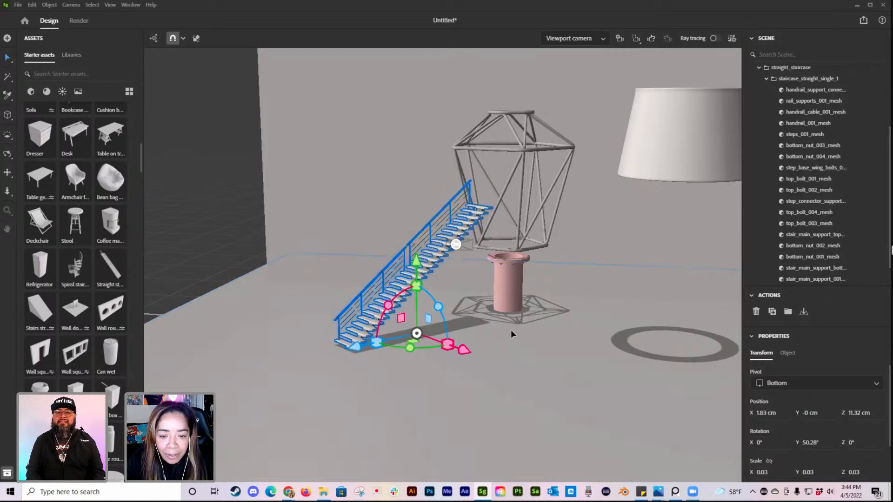
pyautogui.scroll(3, 511, 330)
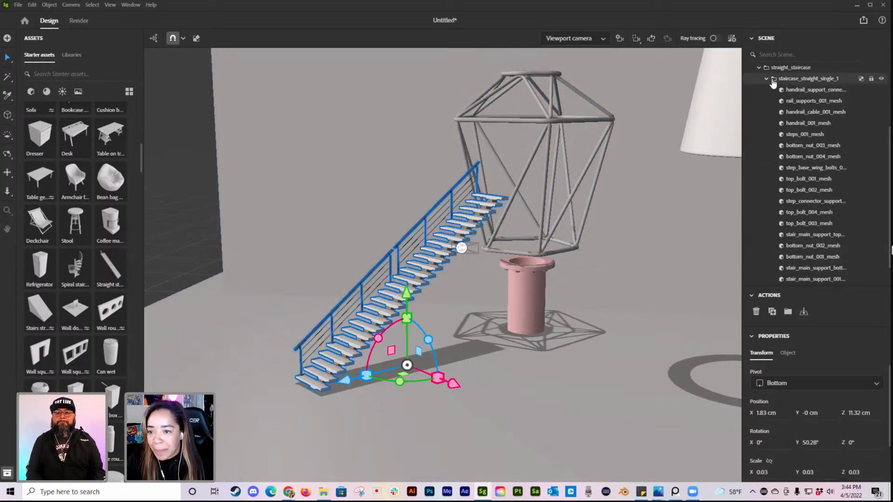
pyautogui.scroll(3, 771, 186)
pyautogui.click(752, 149)
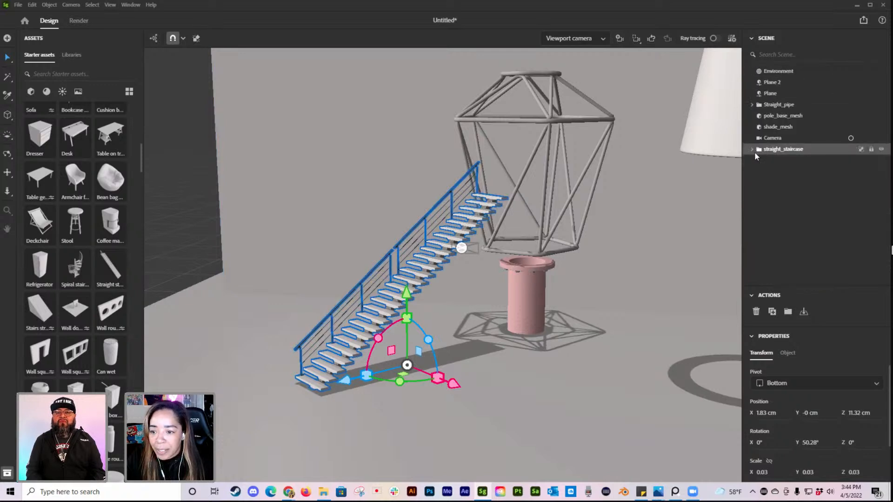
# Step: Show the staircase's object properties, give the properties area more height and expand the group's hierarchy again
pyautogui.click(787, 353)
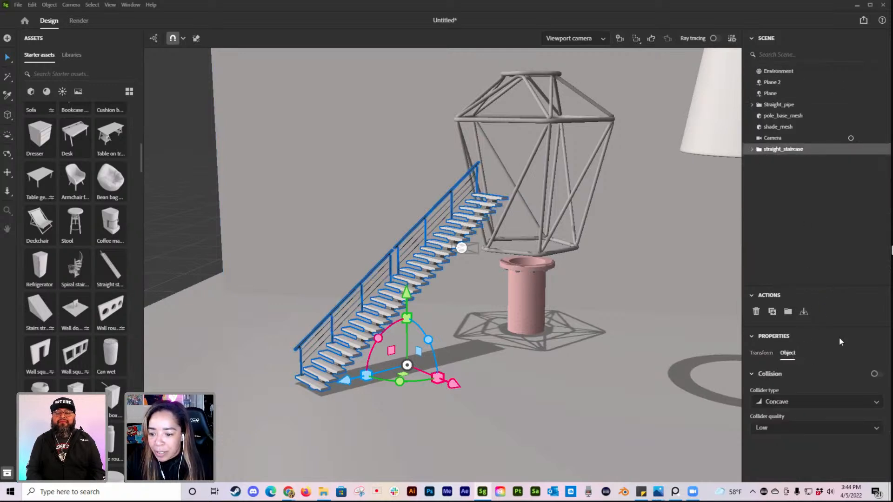
pyautogui.moveTo(799, 284); pyautogui.dragTo(772, 174)
pyautogui.click(752, 149)
pyautogui.click(760, 160)
pyautogui.click(760, 160)
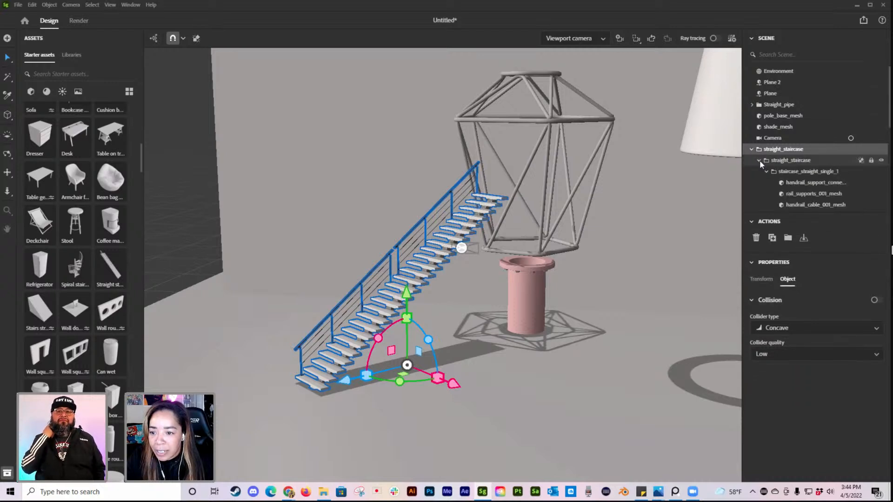
# Step: Select the staircase's upper steps mesh and examine its material and its collision and displacement settings
pyautogui.doubleClick(450, 241)
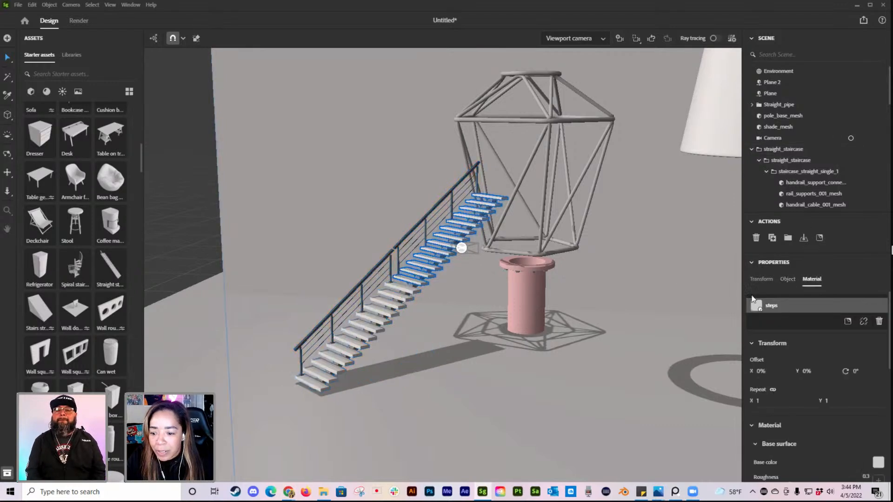
pyautogui.scroll(-8, 814, 325)
pyautogui.click(789, 280)
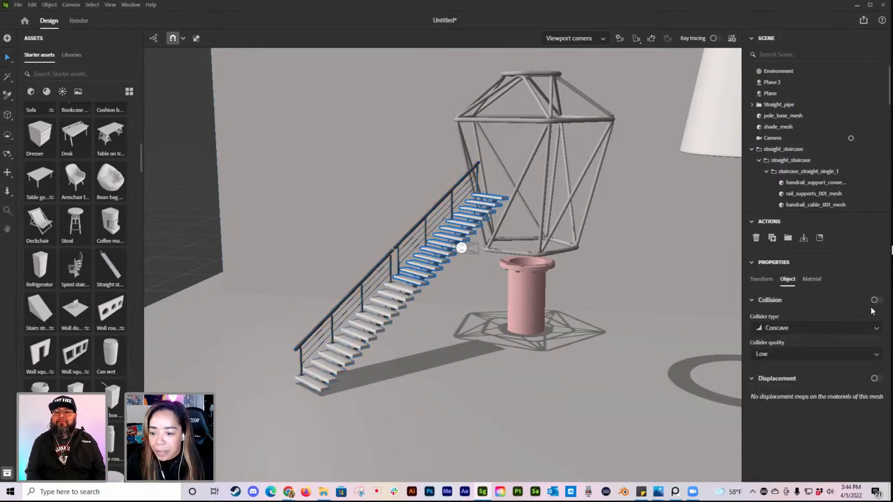
# Step: Examine the railed staircase's rail supports, its parent groups and the tileable upper section in its hierarchy
pyautogui.click(826, 194)
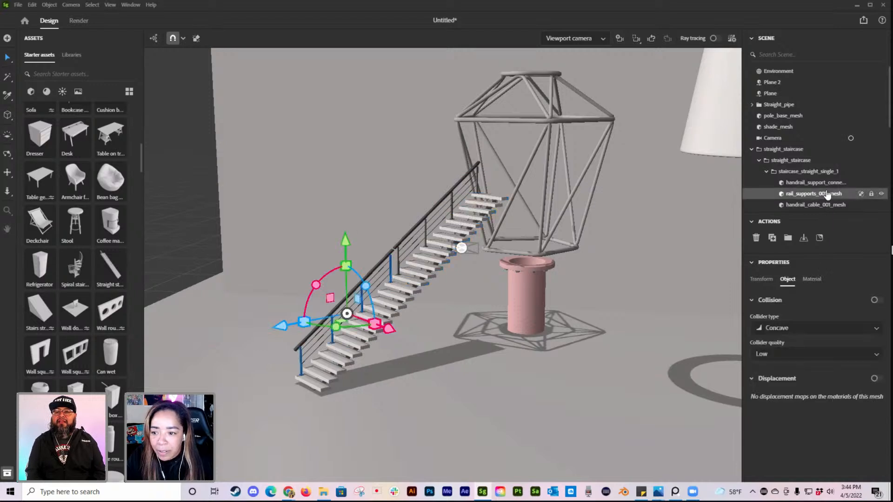
pyautogui.click(822, 171)
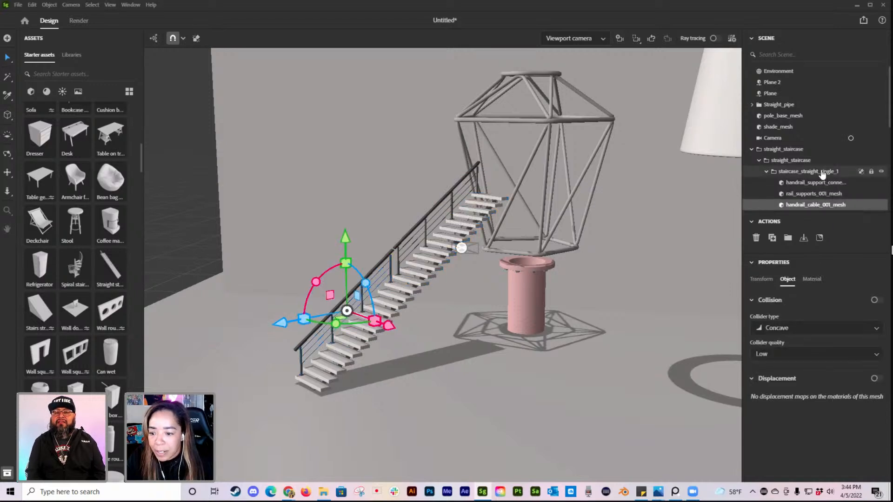
pyautogui.click(799, 160)
pyautogui.scroll(-5, 828, 158)
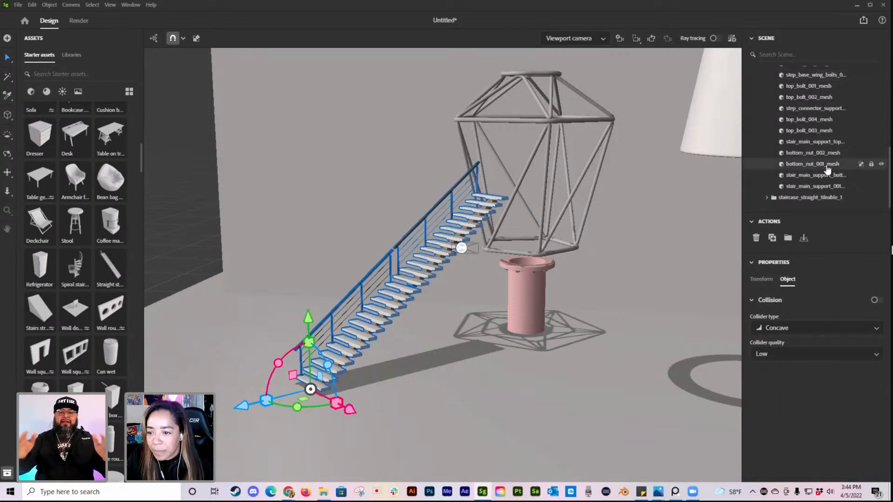
pyautogui.scroll(-1, 826, 157)
pyautogui.click(810, 192)
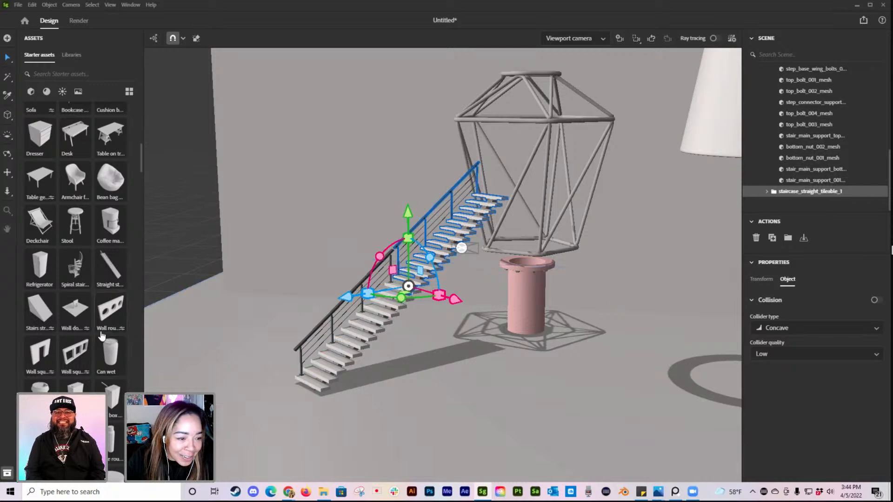
# Step: Look through the starter models for another staircase and delete the entire railed staircase from the scene
pyautogui.scroll(-5, 100, 333)
pyautogui.scroll(-10, 99, 333)
pyautogui.scroll(-2, 97, 332)
pyautogui.scroll(-5, 98, 335)
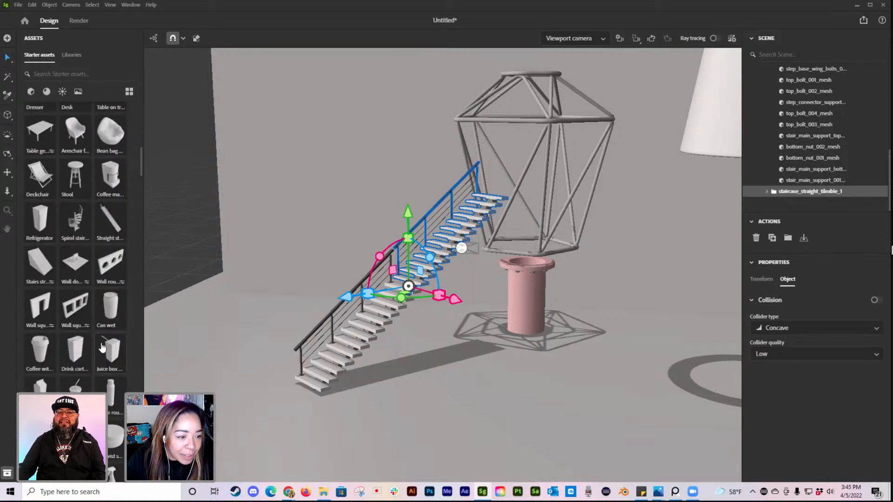
pyautogui.moveTo(199, 391); pyautogui.dragTo(212, 389, button='right')
pyautogui.keyDown('shift'); pyautogui.click(373, 330); pyautogui.keyUp('shift')
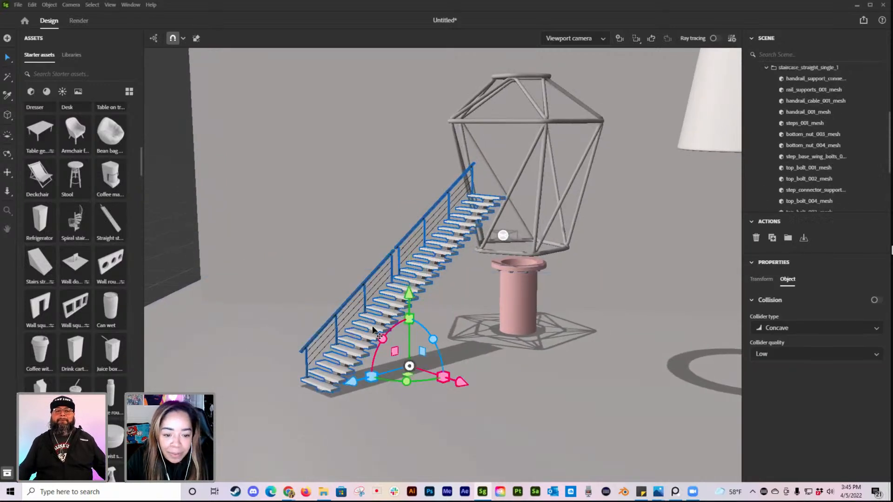
pyautogui.press('Delete')
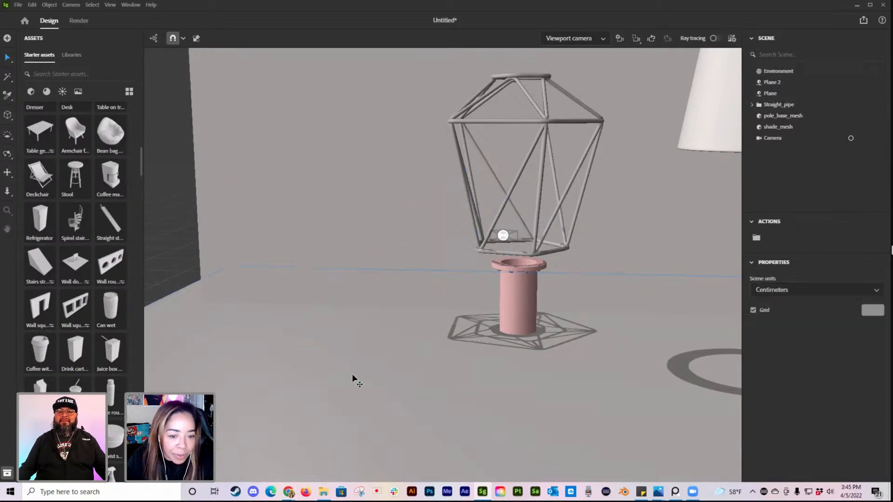
# Step: Add the Stairs straight starter model, check it through the scene camera and return to the viewport camera
pyautogui.click(42, 267)
pyautogui.scroll(-5, 626, 319)
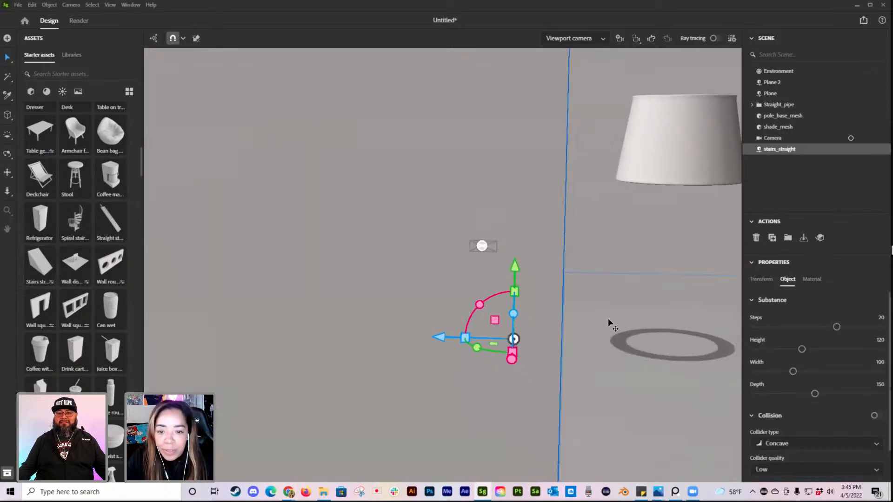
pyautogui.click(576, 38)
pyautogui.click(560, 71)
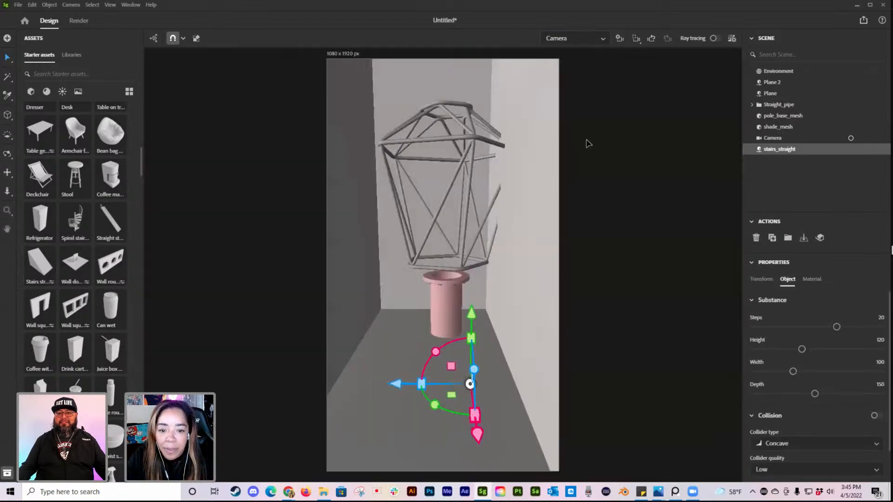
pyautogui.click(576, 37)
pyautogui.click(560, 60)
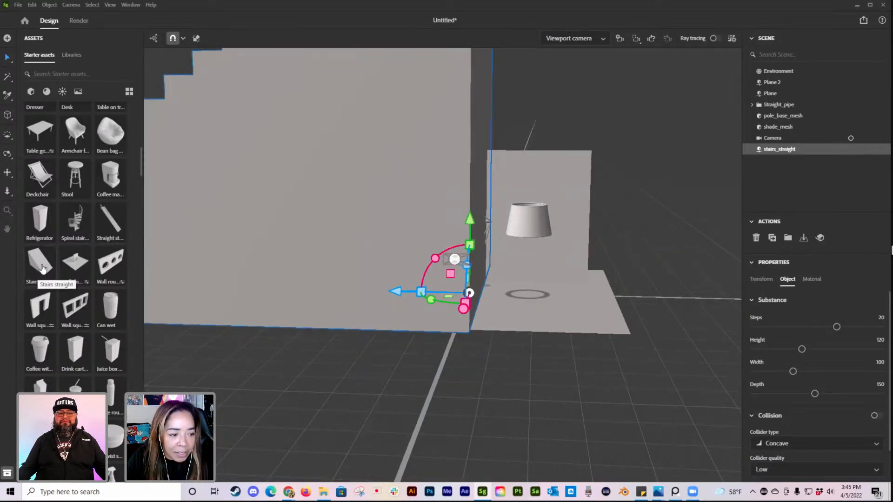
# Step: Scale the solid stairs down to miniature size and place them on the floor plane beside the pink pipe
pyautogui.scroll(-2, 441, 293)
pyautogui.scroll(-6, 393, 307)
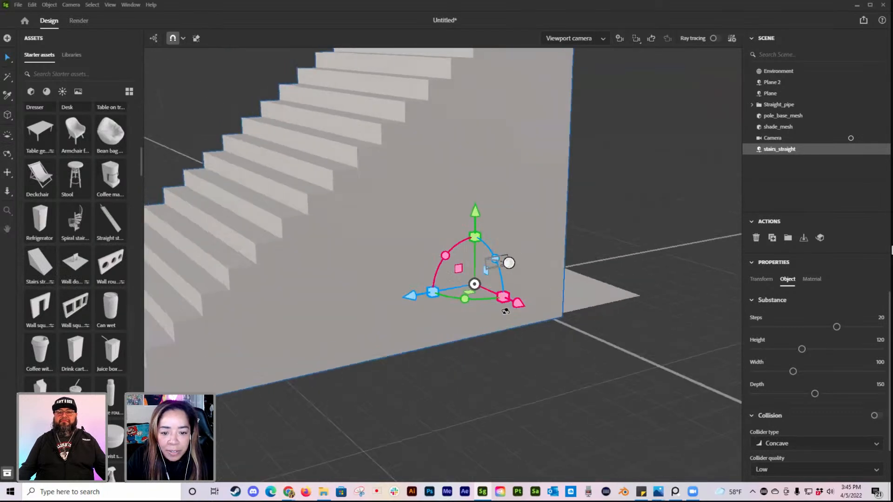
pyautogui.moveTo(481, 287); pyautogui.dragTo(477, 280)
pyautogui.moveTo(482, 317); pyautogui.dragTo(410, 317, button='right')
pyautogui.scroll(5, 432, 319)
pyautogui.moveTo(434, 348); pyautogui.dragTo(458, 345)
pyautogui.moveTo(525, 337); pyautogui.dragTo(558, 340, button='right')
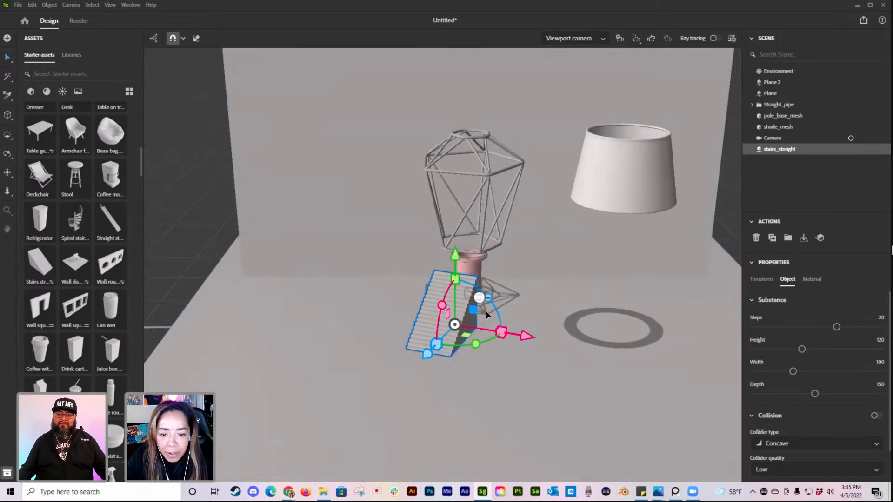
pyautogui.moveTo(526, 337); pyautogui.dragTo(512, 335)
# Step: Show the scene camera's view and rotate the wire cage about its vertical axis so one corner faces forward
pyautogui.click(579, 39)
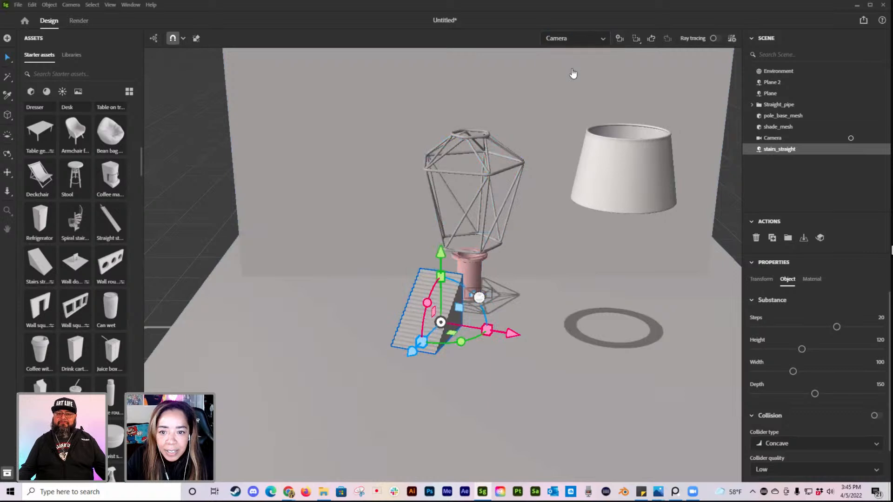
pyautogui.click(572, 71)
pyautogui.click(446, 271)
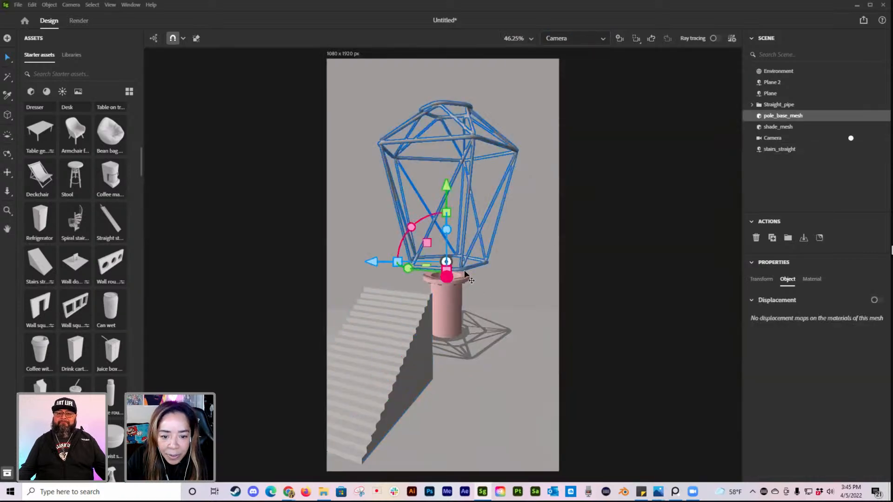
pyautogui.moveTo(417, 269); pyautogui.dragTo(378, 257)
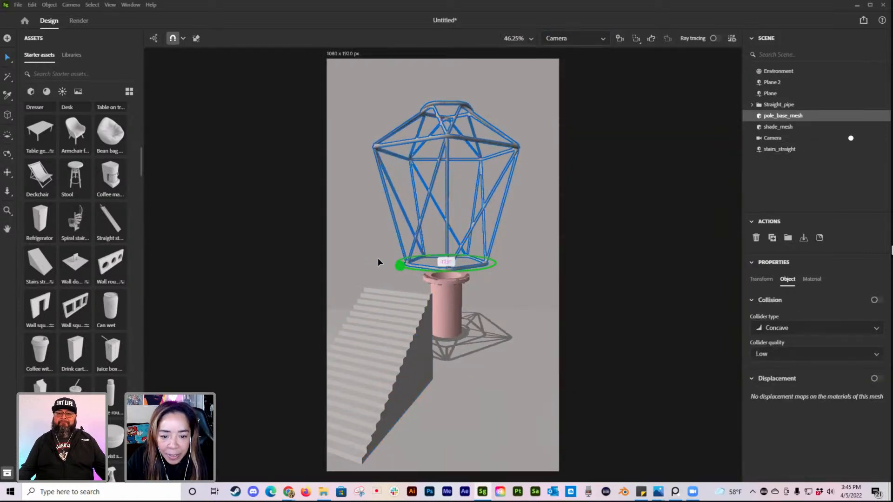
# Step: Turn the solid stairs about the vertical axis and move them back until their upper end meets the pipe
pyautogui.click(405, 367)
pyautogui.moveTo(467, 388); pyautogui.dragTo(453, 382)
pyautogui.moveTo(399, 398); pyautogui.dragTo(381, 400)
pyautogui.moveTo(318, 406); pyautogui.dragTo(355, 385)
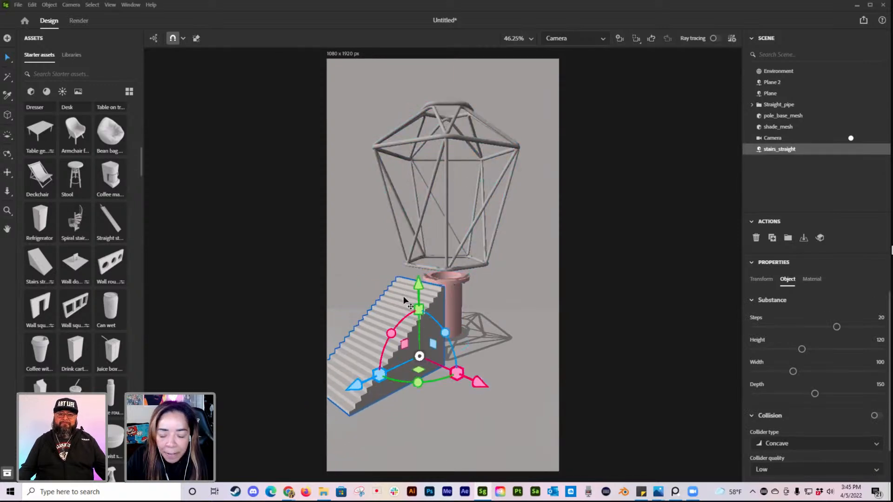
# Step: Give the stairs 22 steps, height 138.53, width 84.36 and depth 154.47, and adjust their position beside the pipe
pyautogui.moveTo(836, 327); pyautogui.dragTo(816, 395)
pyautogui.scroll(-2, 850, 418)
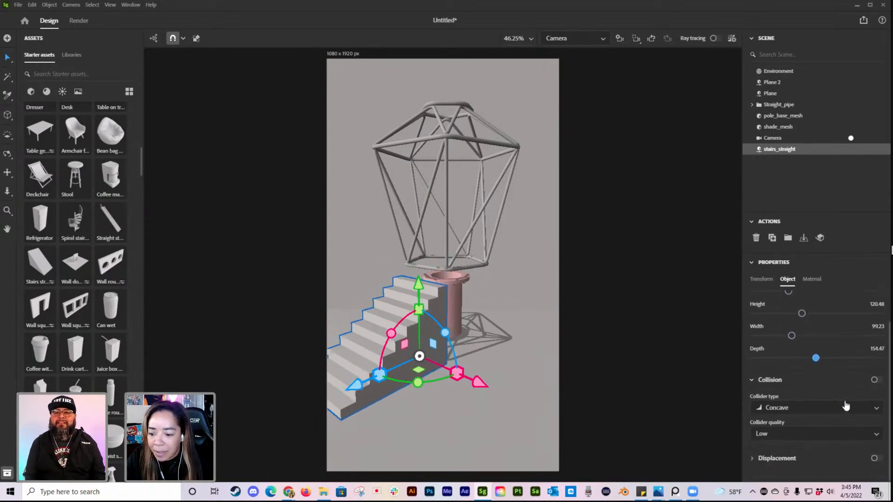
pyautogui.scroll(2, 843, 402)
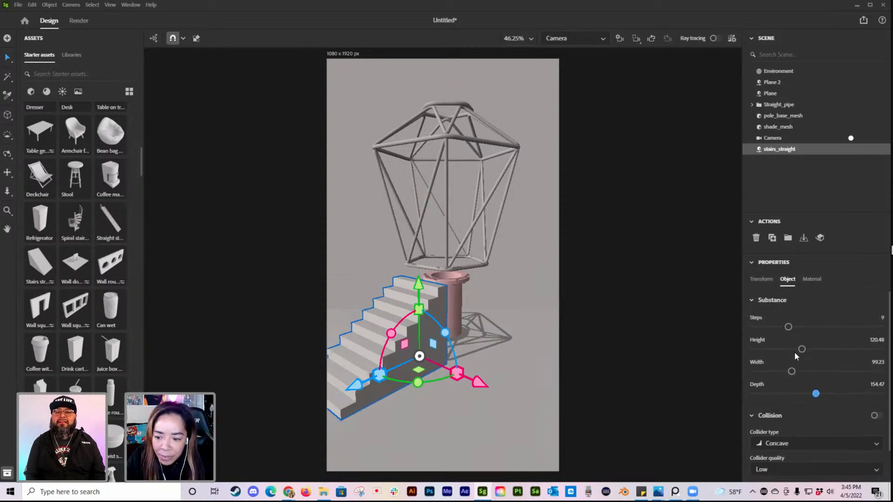
pyautogui.moveTo(801, 349); pyautogui.dragTo(784, 372)
pyautogui.moveTo(788, 326); pyautogui.dragTo(845, 325)
pyautogui.moveTo(482, 384); pyautogui.dragTo(482, 384)
pyautogui.moveTo(356, 384); pyautogui.dragTo(354, 388)
# Step: Move the lamp shade farther sideways, out of the scene camera's frame
pyautogui.scroll(-3, 530, 387)
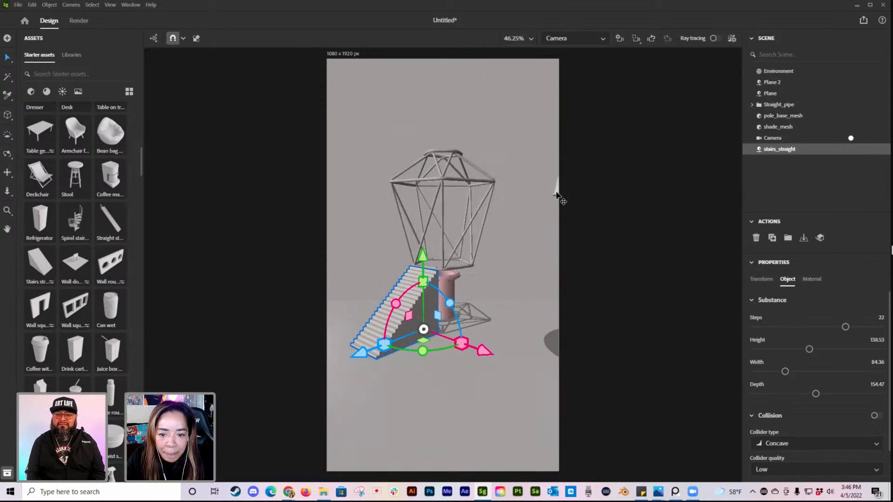
pyautogui.click(557, 190)
pyautogui.moveTo(680, 135); pyautogui.dragTo(714, 131)
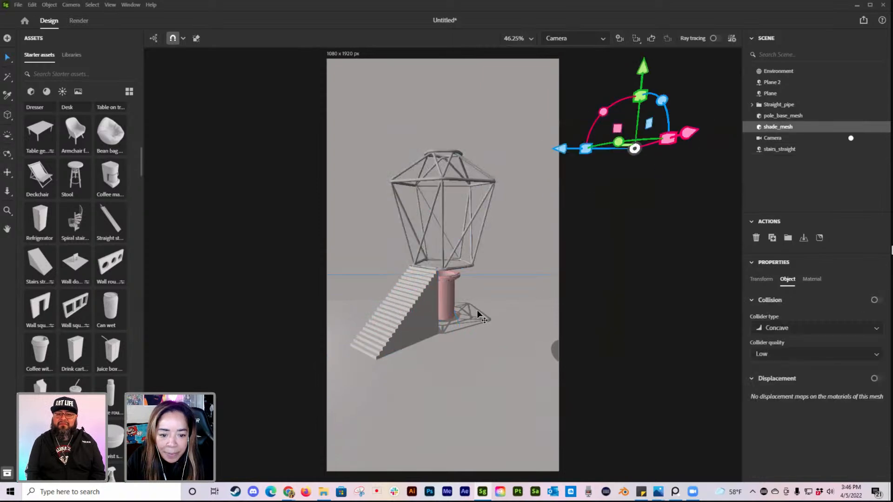
pyautogui.scroll(3, 497, 326)
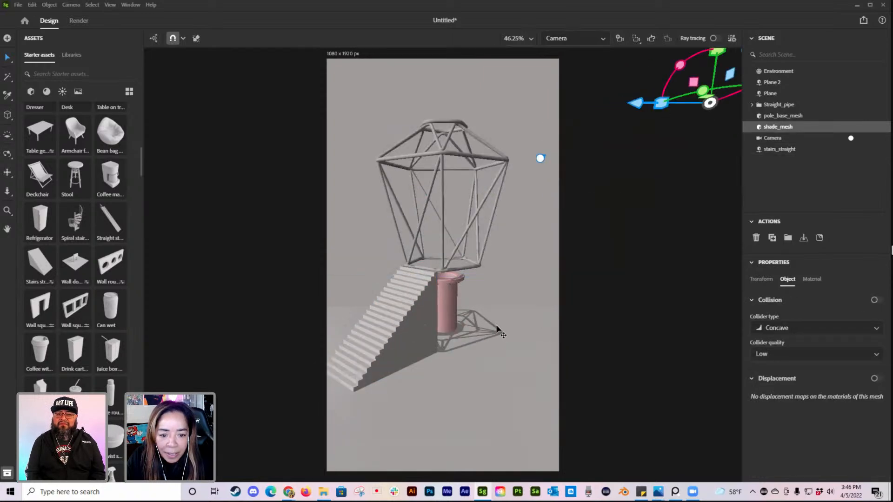
# Step: Duplicate the stairs, turn the copy to descend the opposite way and place it on the pipe's other side
pyautogui.click(427, 305)
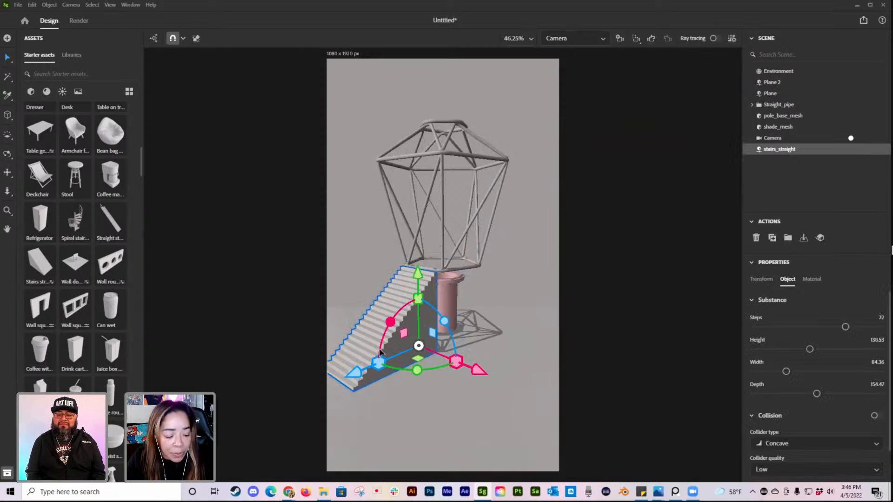
pyautogui.hotkey('ctrl', 'd')
pyautogui.moveTo(416, 370); pyautogui.dragTo(543, 339)
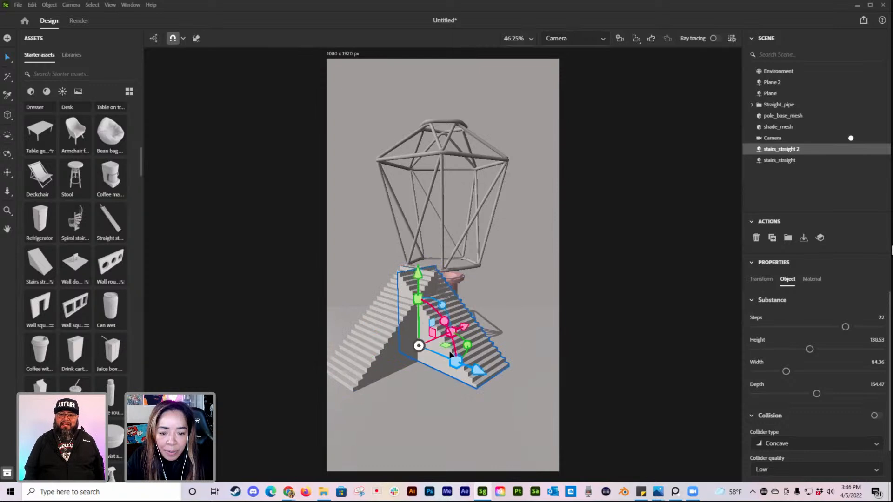
pyautogui.moveTo(467, 324); pyautogui.dragTo(497, 334)
pyautogui.moveTo(514, 372); pyautogui.dragTo(537, 382)
pyautogui.moveTo(506, 320); pyautogui.dragTo(497, 331)
# Step: Fine-tune the duplicated stairs' position and vertical-axis rotation in the viewport camera so they mirror the original flight
pyautogui.click(575, 38)
pyautogui.click(580, 55)
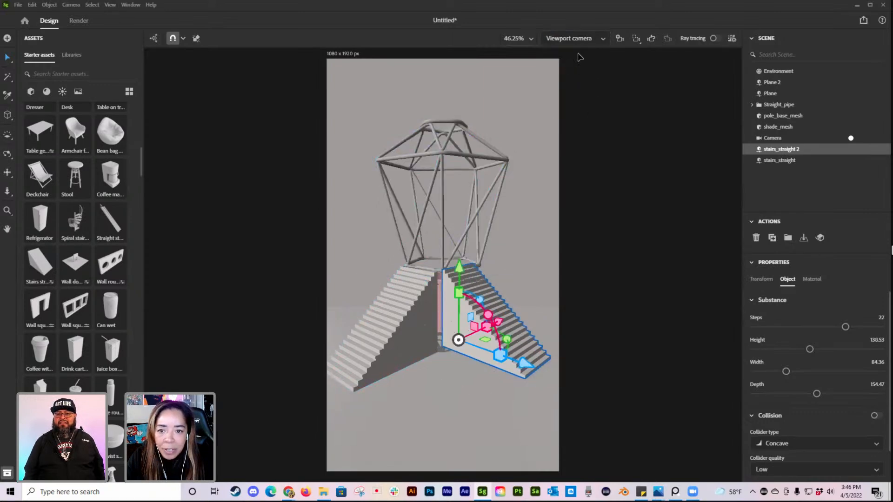
pyautogui.scroll(4, 584, 337)
pyautogui.moveTo(583, 305); pyautogui.dragTo(568, 313, button='middle')
pyautogui.moveTo(509, 383); pyautogui.dragTo(513, 384)
pyautogui.moveTo(503, 334); pyautogui.dragTo(510, 358)
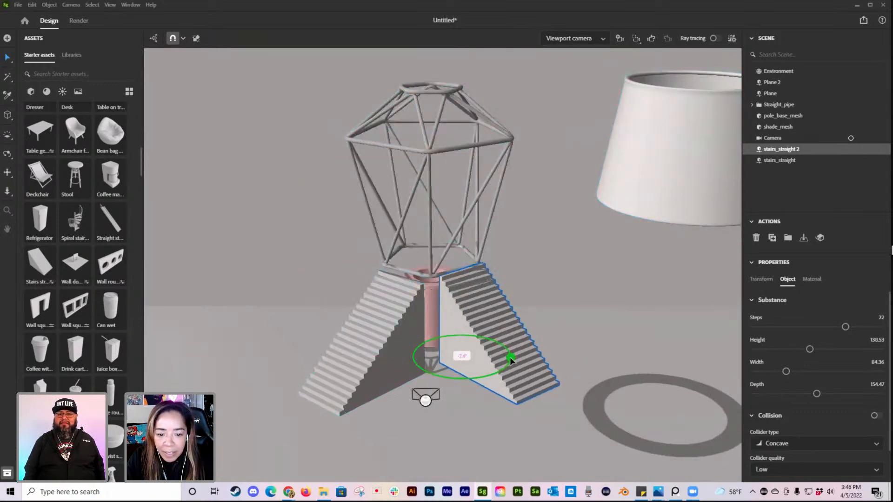
# Step: Reposition the original stairs to match the duplicate around the pipe and check the pair through the scene camera
pyautogui.click(398, 351)
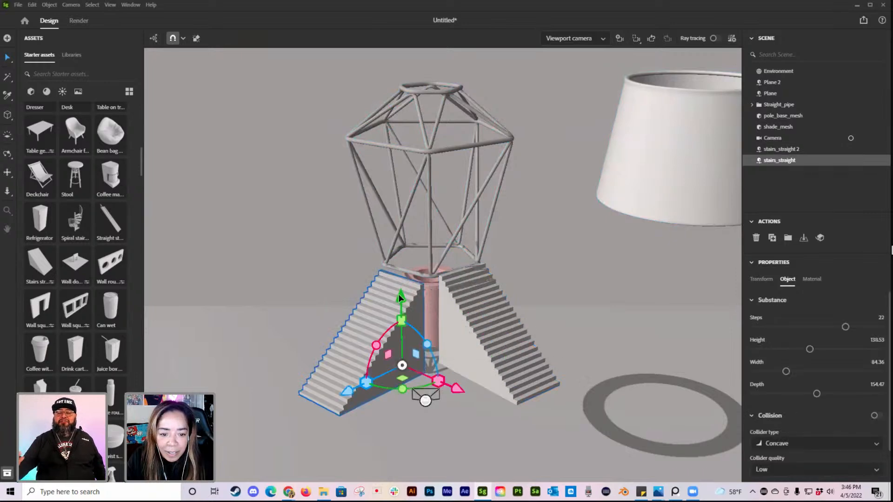
pyautogui.keyDown('alt'); pyautogui.moveTo(406, 306); pyautogui.dragTo(402, 375); pyautogui.keyUp('alt')
pyautogui.moveTo(378, 417); pyautogui.dragTo(377, 411)
pyautogui.moveTo(539, 404)
pyautogui.keyDown('alt'); pyautogui.mouseDown()
pyautogui.moveTo(518, 410)
pyautogui.moveTo(498, 393)
pyautogui.moveTo(522, 402)
pyautogui.mouseUp(); pyautogui.keyUp('alt')
pyautogui.click(528, 386)
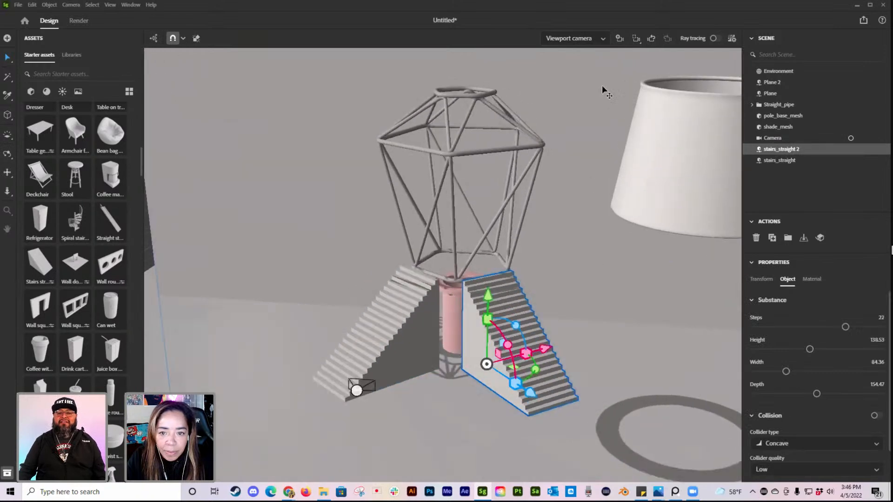
pyautogui.click(581, 39)
pyautogui.click(565, 70)
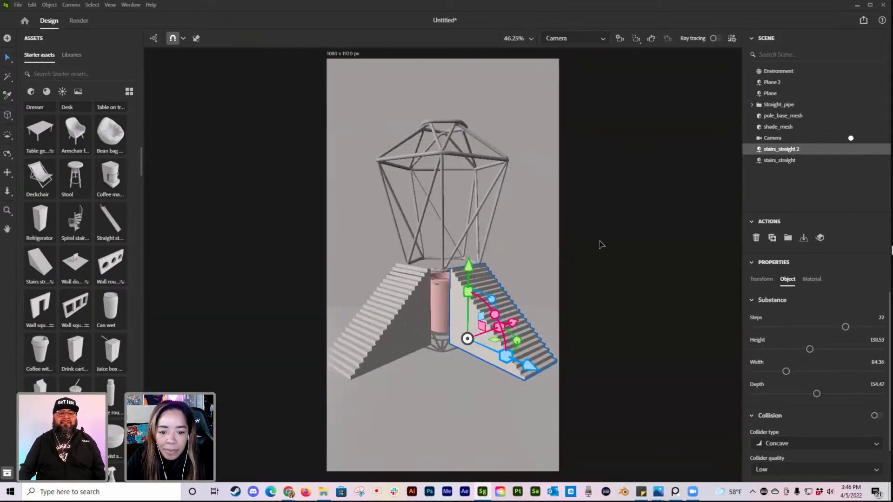
pyautogui.click(601, 244)
# Step: Raise the wire cage slightly above the tops of the two stairs
pyautogui.click(401, 314)
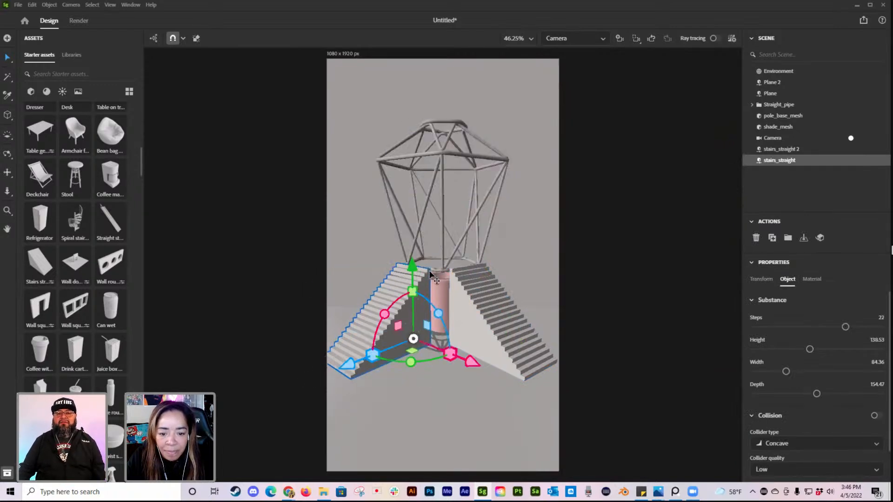
pyautogui.click(430, 274)
pyautogui.click(441, 158)
pyautogui.moveTo(441, 192); pyautogui.dragTo(441, 185)
# Step: Nudge both flights of stairs slightly inward toward the pipe and clear the selection
pyautogui.click(385, 318)
pyautogui.moveTo(345, 364); pyautogui.dragTo(349, 364)
pyautogui.click(509, 373)
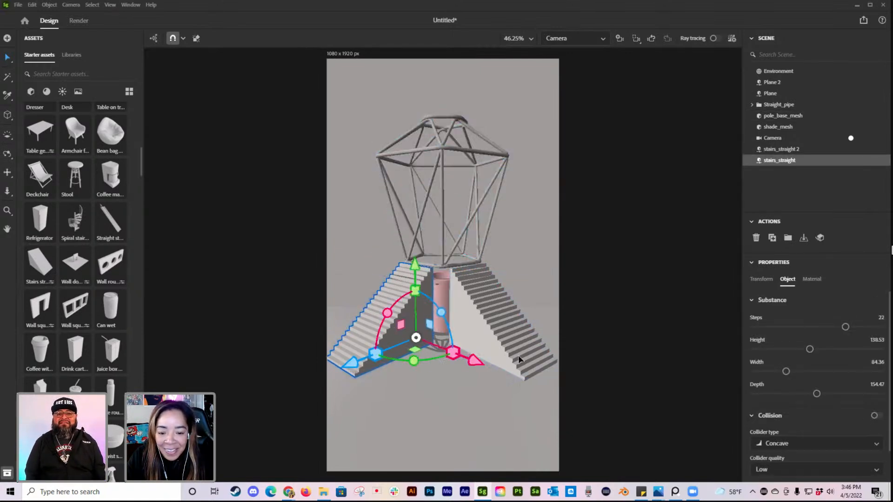
pyautogui.moveTo(531, 365); pyautogui.dragTo(528, 362)
pyautogui.click(676, 353)
# Step: Frame the lamp more closely, enlarge the wire cage and adjust its position and rotation to rest on both stair tops
pyautogui.scroll(4, 503, 386)
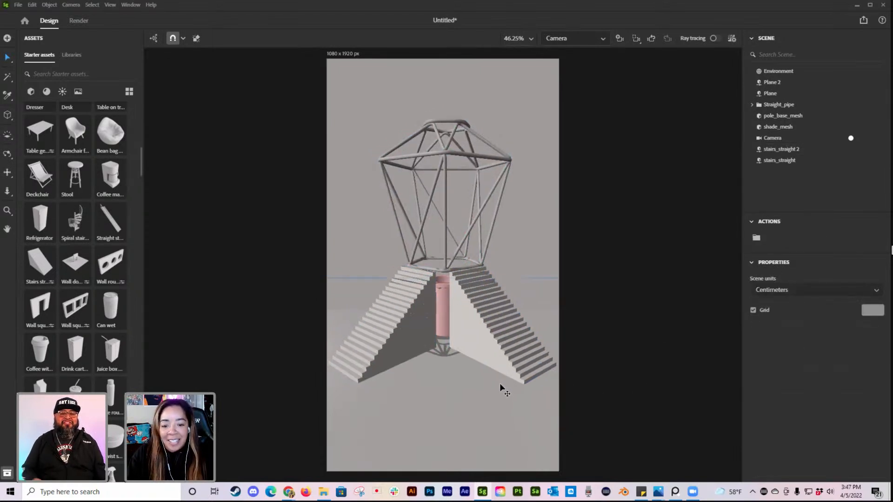
pyautogui.moveTo(520, 302); pyautogui.dragTo(533, 345, button='middle')
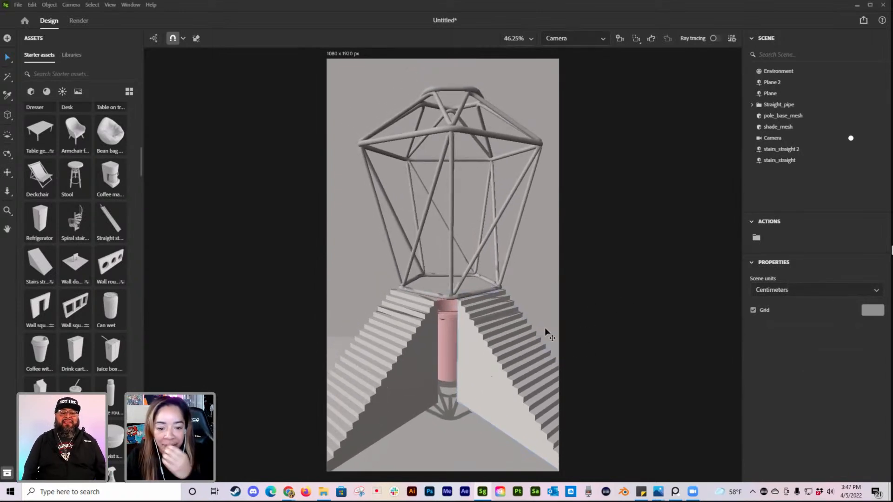
pyautogui.click(451, 299)
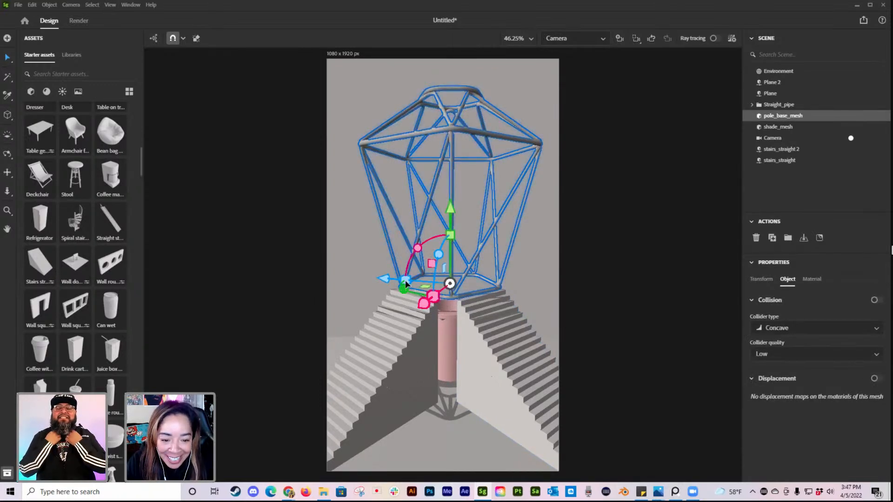
pyautogui.moveTo(404, 279); pyautogui.dragTo(402, 280)
pyautogui.moveTo(449, 222); pyautogui.dragTo(446, 219)
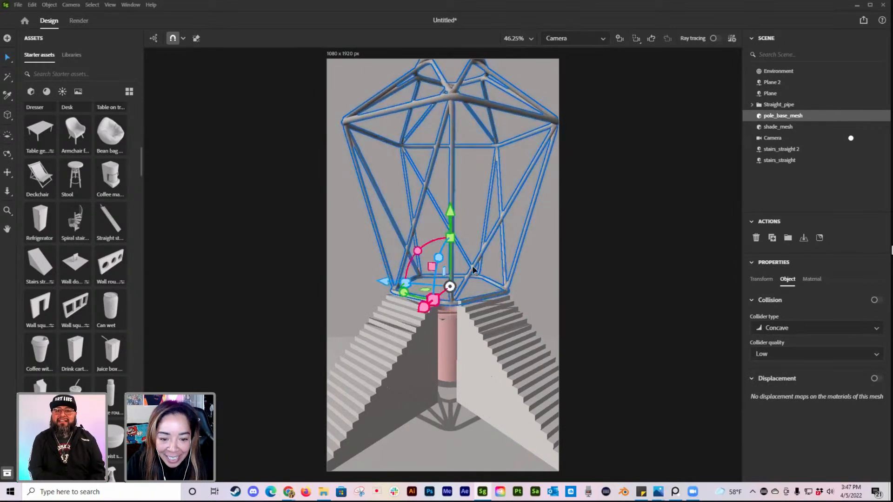
pyautogui.moveTo(403, 294); pyautogui.dragTo(400, 291)
pyautogui.moveTo(450, 213); pyautogui.dragTo(451, 212)
pyautogui.moveTo(417, 306); pyautogui.dragTo(414, 308)
pyautogui.moveTo(447, 212); pyautogui.dragTo(452, 228)
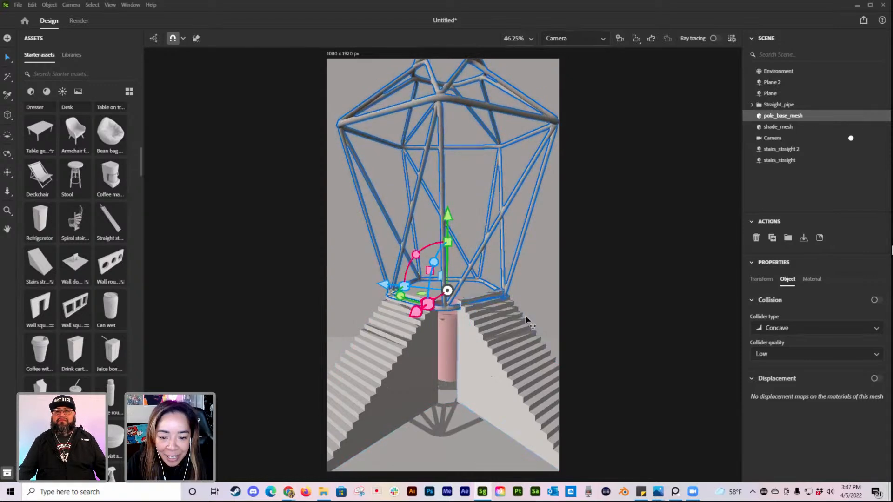
pyautogui.click(465, 390)
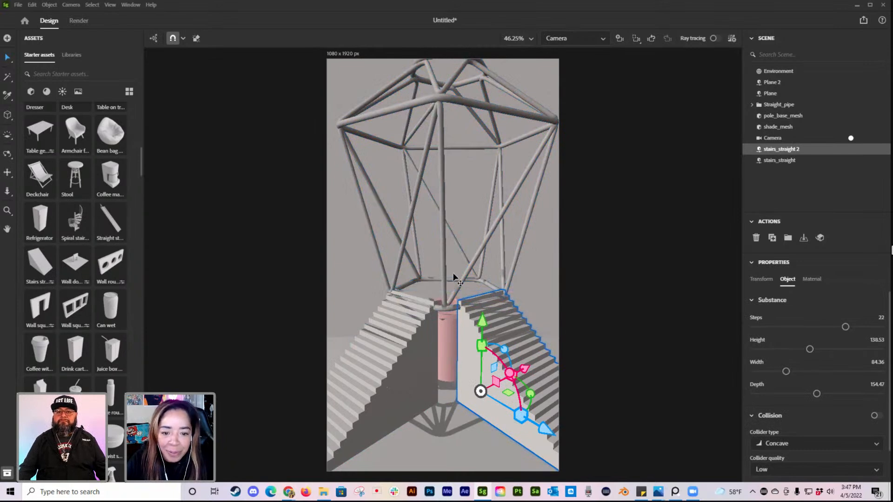
# Step: Pull the scene camera back to frame the whole cage and both stairs, and add a Foliage A model to the scene
pyautogui.scroll(-2, 453, 277)
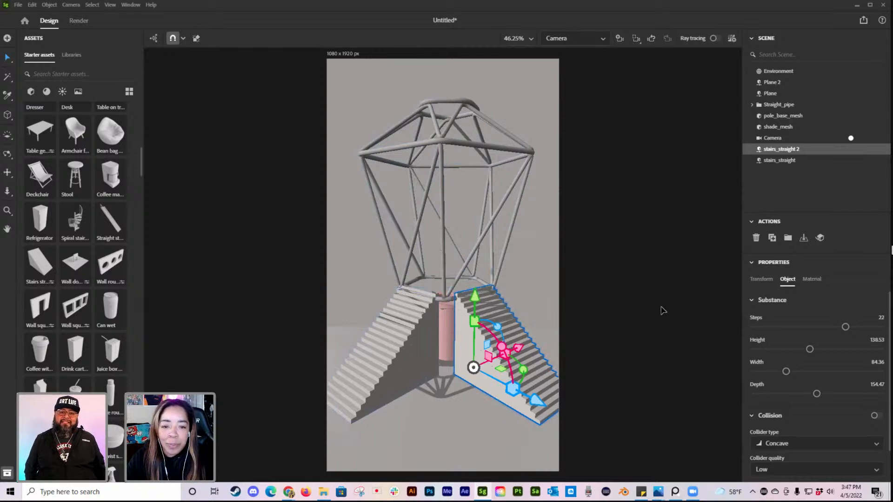
pyautogui.click(549, 41)
pyautogui.click(561, 56)
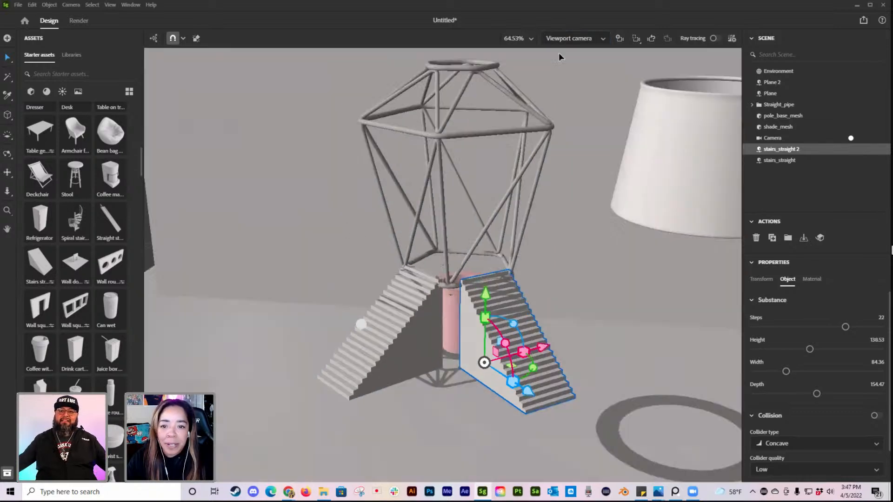
pyautogui.scroll(-3, 88, 283)
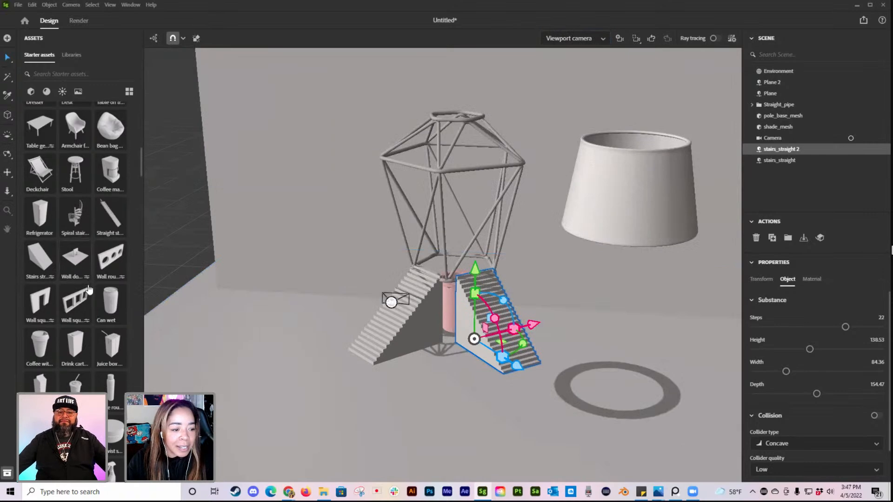
pyautogui.scroll(-10, 88, 284)
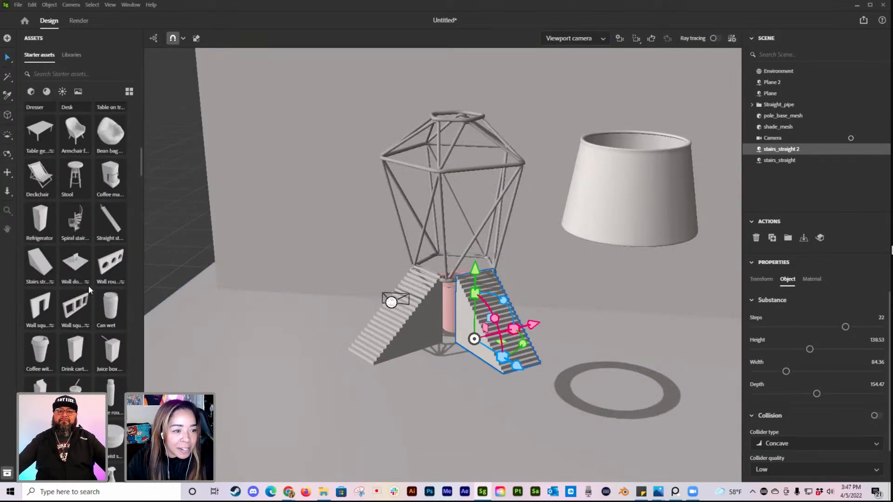
pyautogui.scroll(2, 91, 291)
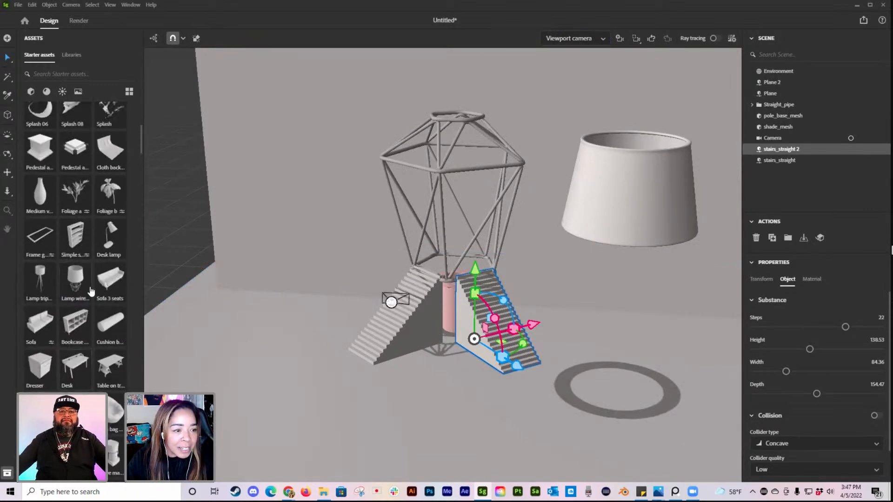
pyautogui.click(75, 200)
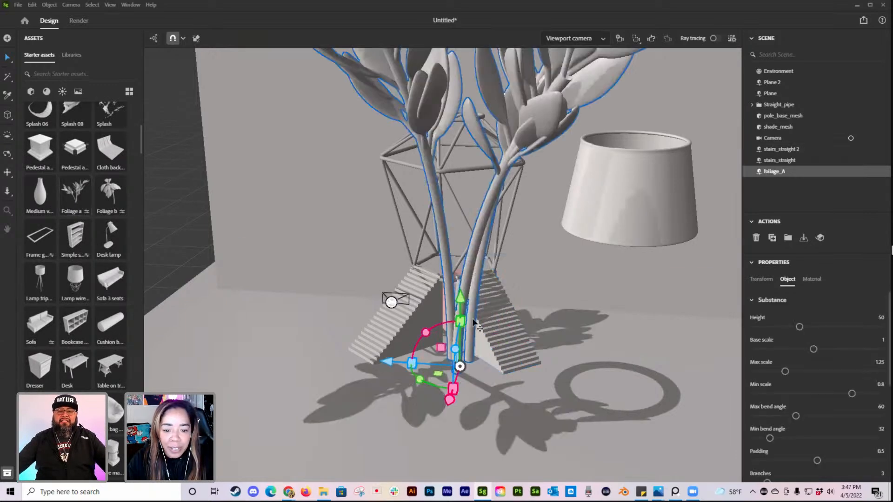
# Step: Move the foliage away from the lamp onto the open front area of the floor plane
pyautogui.moveTo(384, 362); pyautogui.dragTo(205, 323)
pyautogui.scroll(-5, 278, 342)
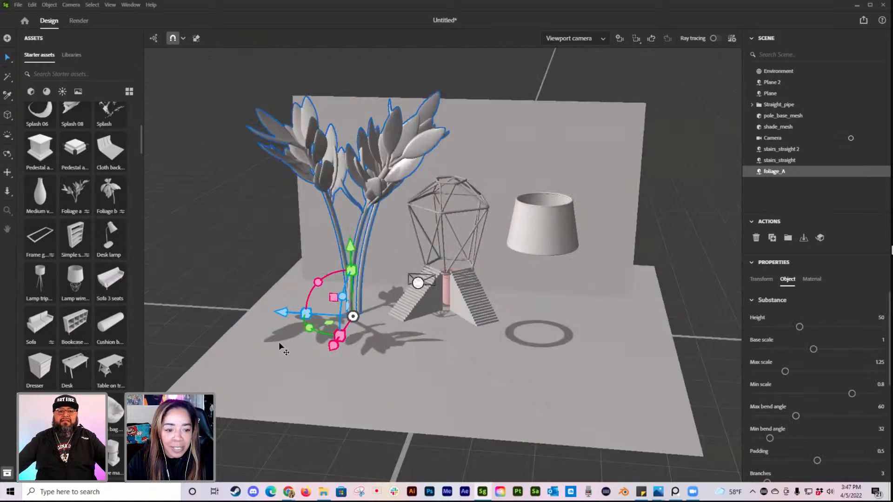
pyautogui.moveTo(283, 312); pyautogui.dragTo(249, 309)
pyautogui.moveTo(312, 276); pyautogui.dragTo(319, 331)
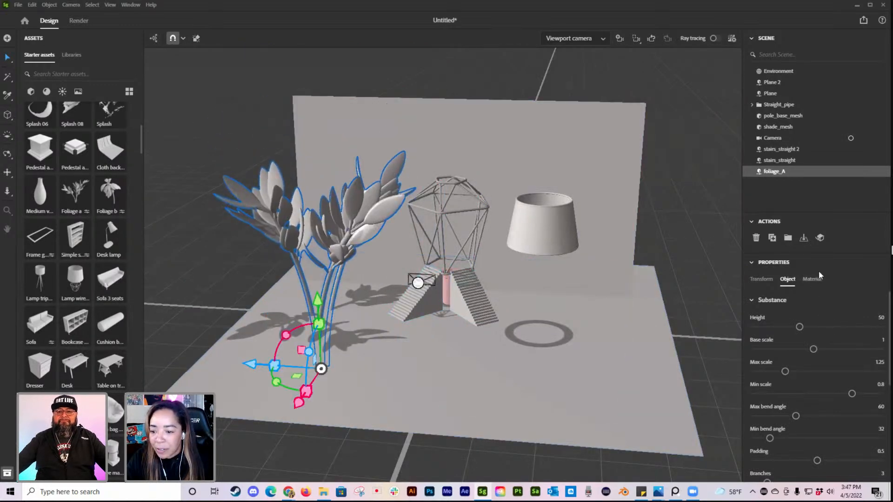
# Step: Set the foliage's height to 43.85, maximum bend angle to 26.37 and minimum bend angle to 38.64, keeping 3 branches
pyautogui.moveTo(793, 326); pyautogui.dragTo(791, 327)
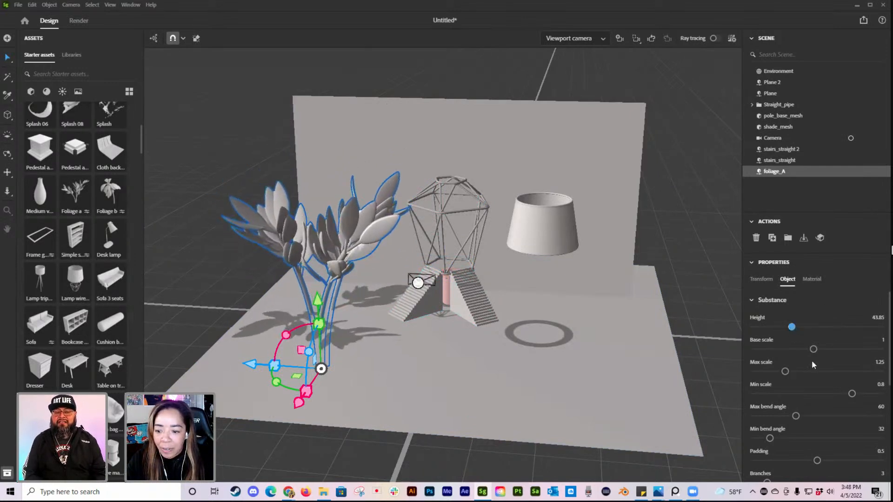
pyautogui.scroll(-2, 815, 383)
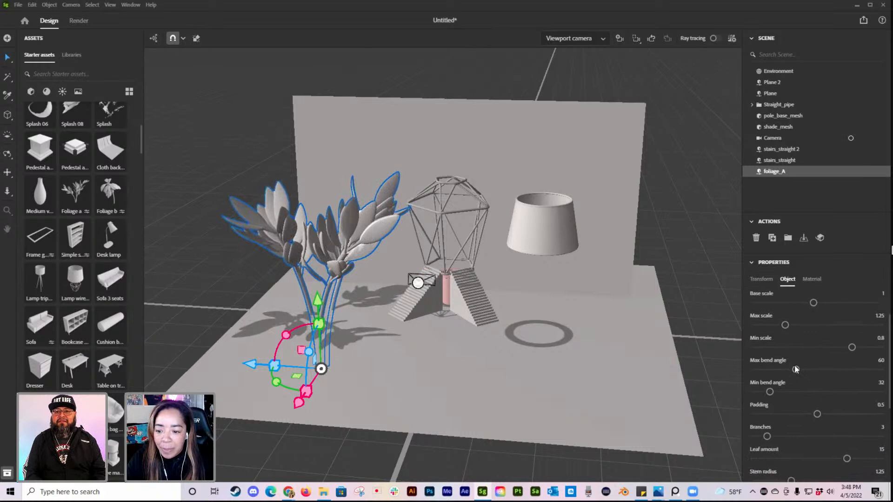
pyautogui.moveTo(806, 368); pyautogui.dragTo(774, 392)
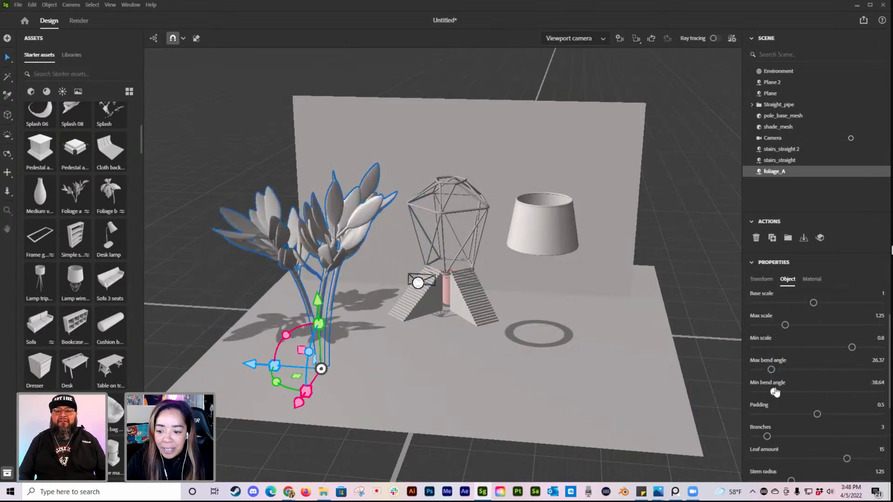
pyautogui.moveTo(771, 437)
pyautogui.mouseDown()
pyautogui.moveTo(864, 435)
pyautogui.moveTo(768, 436)
pyautogui.mouseUp()
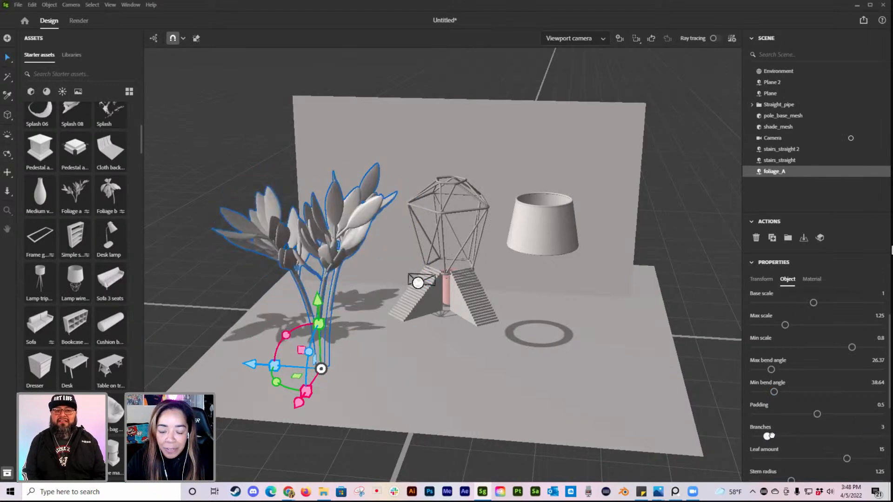
# Step: Set the foliage's leaf amount to 12, stem radius to 1.23 and random seed to 13
pyautogui.moveTo(846, 459); pyautogui.dragTo(788, 435)
pyautogui.scroll(-1, 814, 442)
pyautogui.scroll(-1, 772, 419)
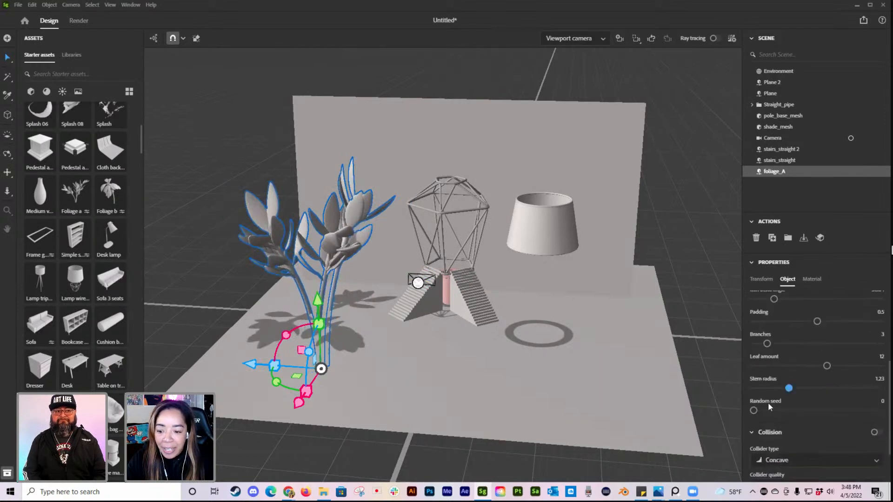
pyautogui.moveTo(754, 411); pyautogui.dragTo(808, 411)
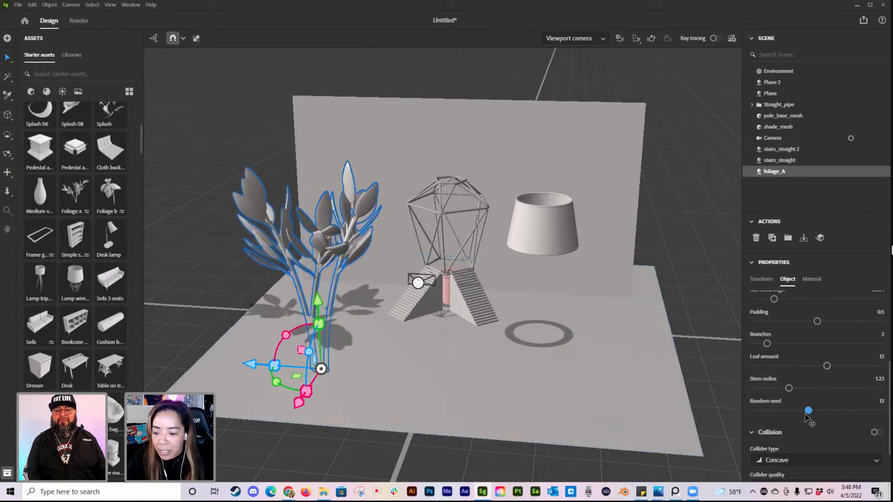
# Step: Shrink the foliage and move it to the pipe between the two flights of stairs
pyautogui.moveTo(321, 304); pyautogui.dragTo(319, 253)
pyautogui.keyDown('shift'); pyautogui.moveTo(304, 341); pyautogui.dragTo(383, 336); pyautogui.keyUp('shift')
pyautogui.press('f')
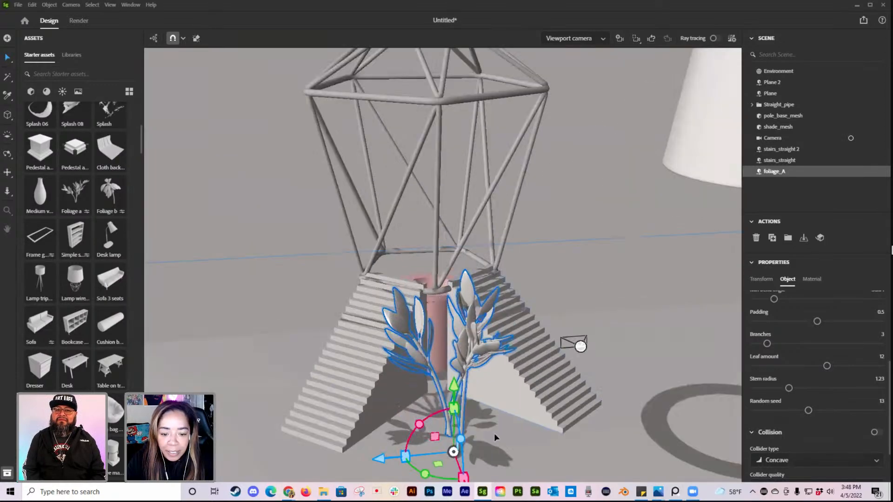
pyautogui.scroll(-3, 481, 434)
pyautogui.moveTo(469, 434); pyautogui.dragTo(439, 365)
# Step: Using the scene camera, raise and center the foliage over the pipe so its leaves sit inside the base of the wire cage
pyautogui.click(560, 41)
pyautogui.click(564, 72)
pyautogui.moveTo(453, 282); pyautogui.dragTo(455, 256)
pyautogui.moveTo(380, 325); pyautogui.dragTo(373, 326)
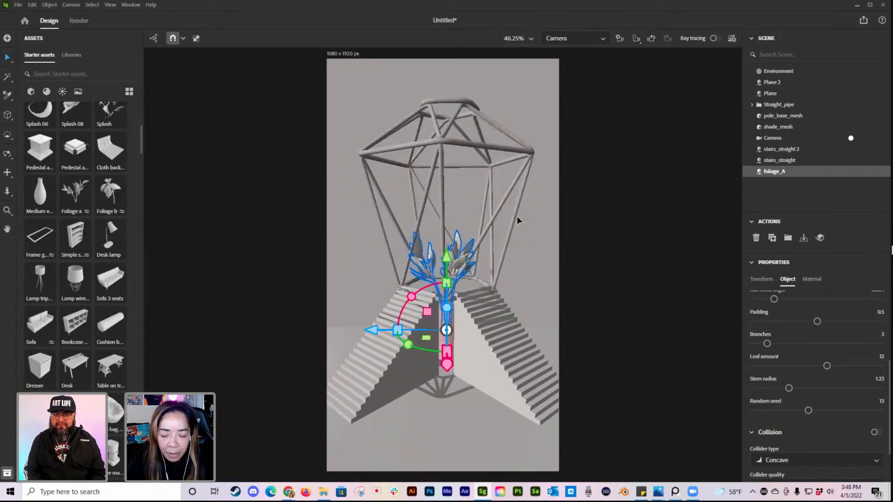
pyautogui.click(582, 217)
# Step: Set the foliage to 8 branches with bend angles of 117.36 maximum and 46.12 minimum, and shift it slightly toward the right-hand stairs
pyautogui.click(466, 263)
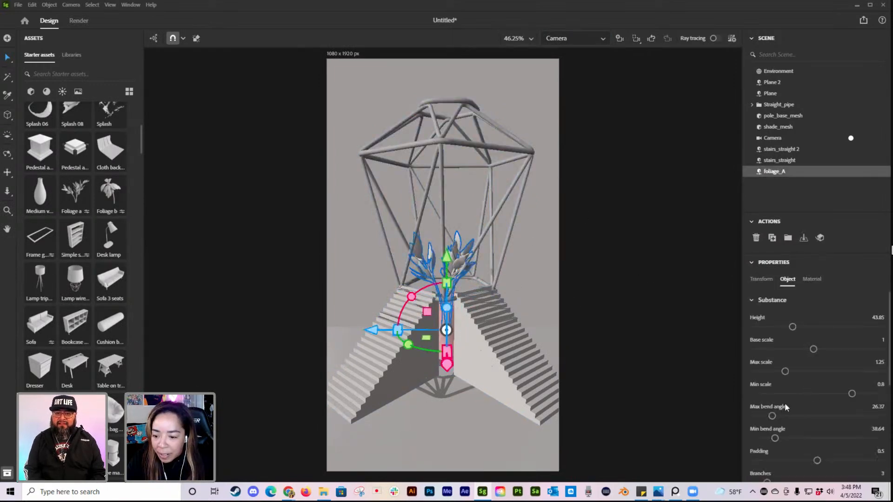
pyautogui.scroll(-1, 818, 444)
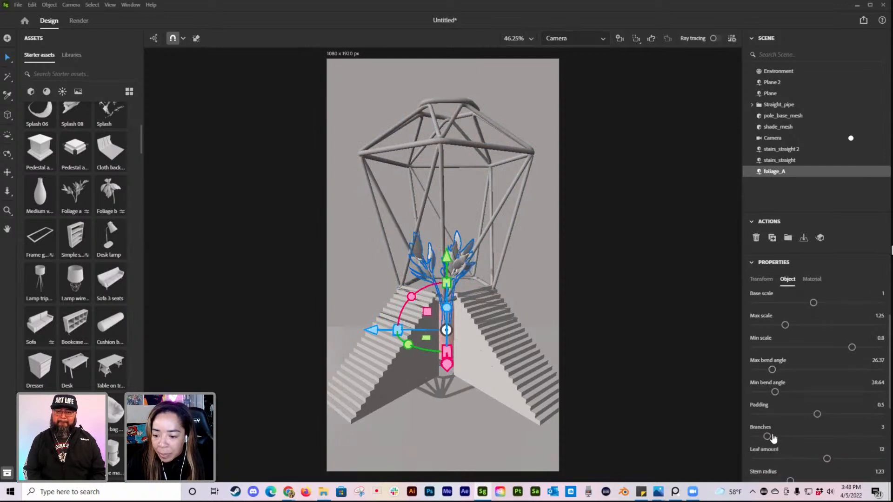
pyautogui.moveTo(768, 436); pyautogui.dragTo(800, 436)
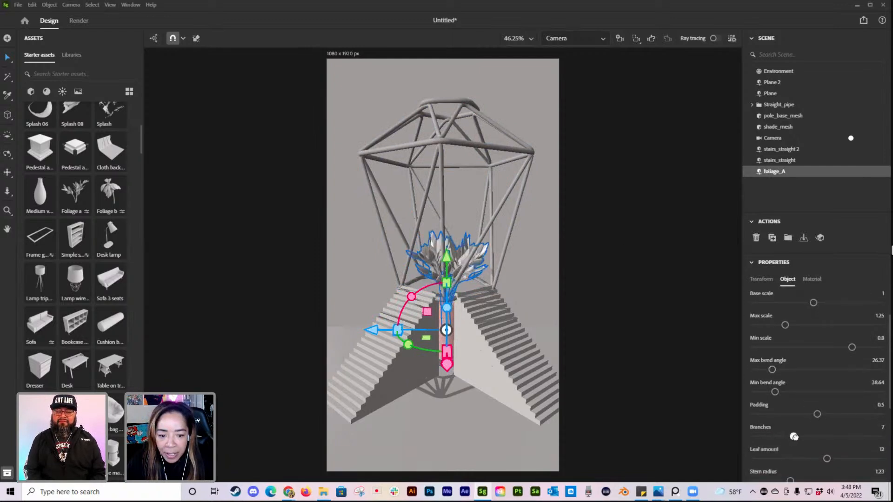
pyautogui.moveTo(775, 368); pyautogui.dragTo(835, 369)
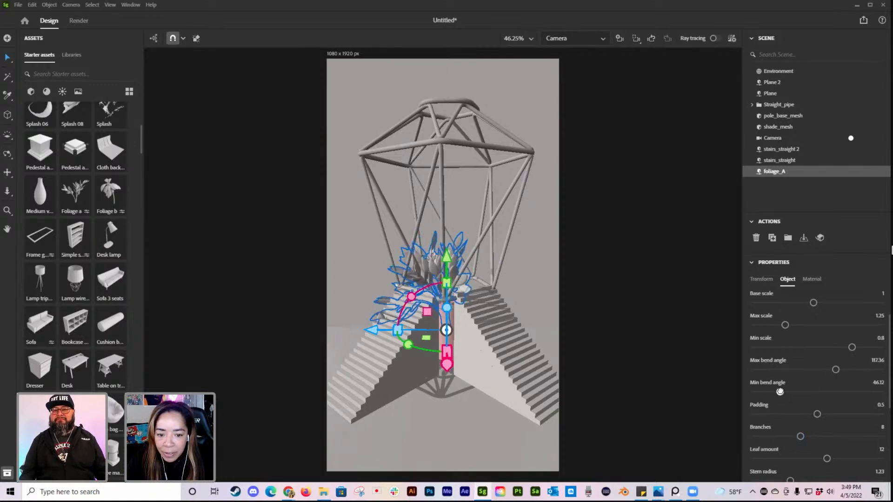
pyautogui.moveTo(372, 328); pyautogui.dragTo(384, 329)
pyautogui.click(566, 265)
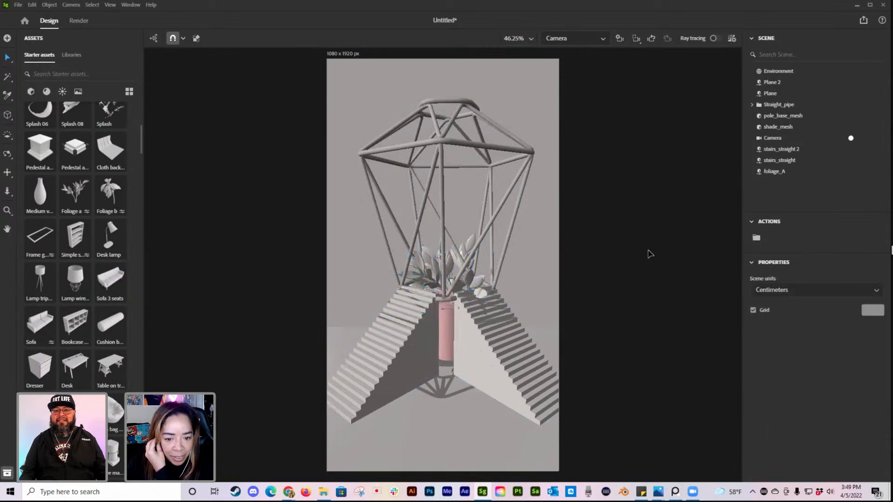
# Step: Set the foliage's minimum scale to 0.74 and maximum scale to 1.14
pyautogui.click(472, 281)
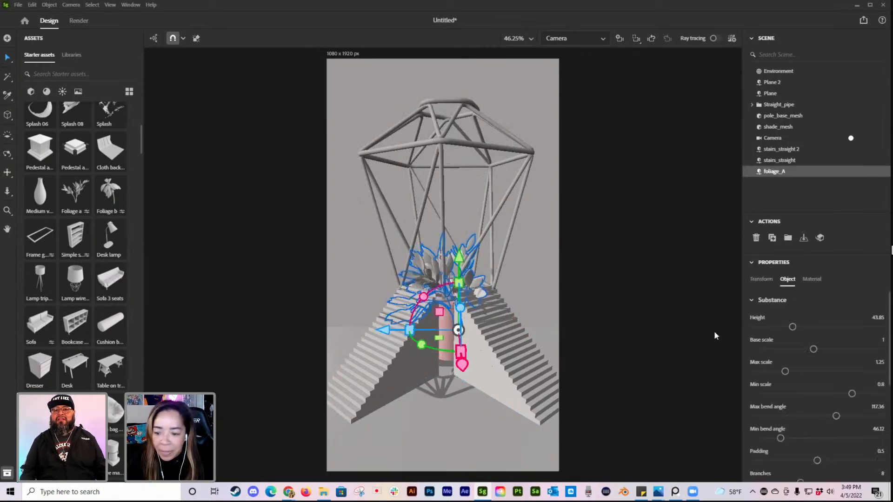
pyautogui.moveTo(850, 392); pyautogui.dragTo(843, 393)
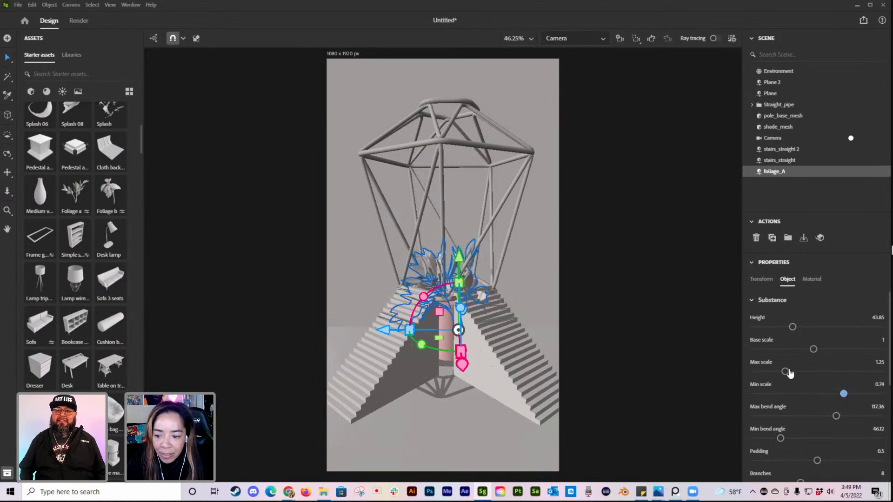
pyautogui.click(772, 370)
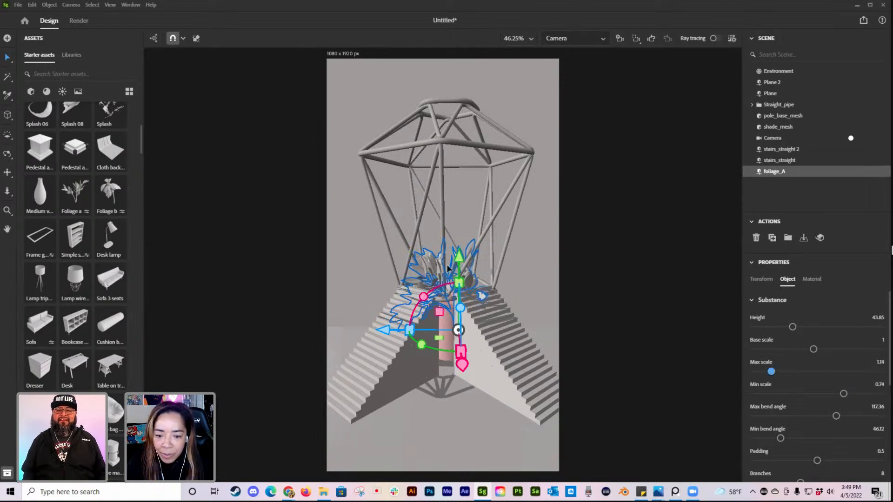
# Step: Raise the foliage above the stair tops, tilt it slightly and shift it sideways inside the cage
pyautogui.moveTo(459, 256); pyautogui.dragTo(459, 241)
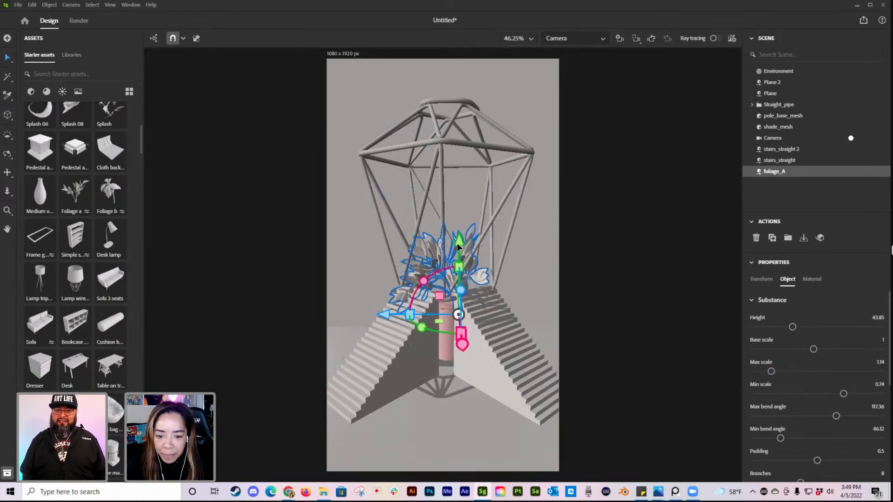
pyautogui.moveTo(424, 283); pyautogui.dragTo(429, 278)
pyautogui.moveTo(469, 245); pyautogui.dragTo(469, 249)
pyautogui.moveTo(384, 306); pyautogui.dragTo(378, 305)
pyautogui.click(619, 260)
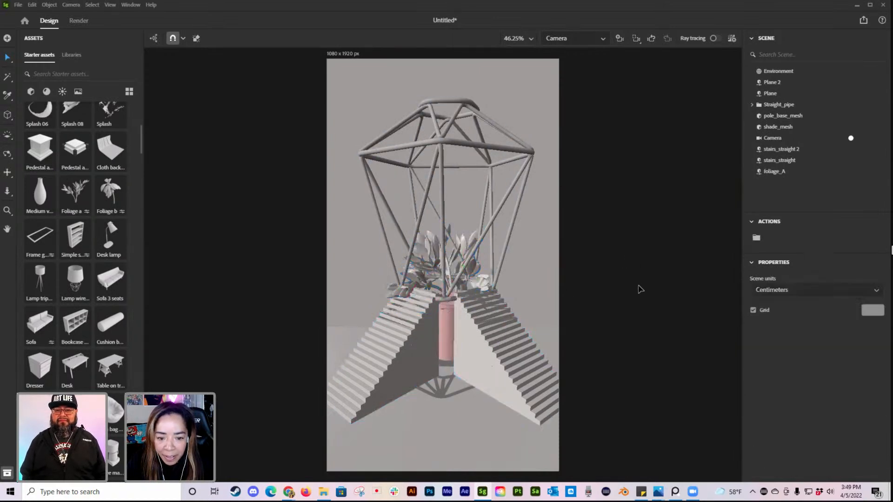
# Step: Lower the tilted foliage slightly, nudge it toward the right-hand stairs and clear the selection
pyautogui.click(464, 245)
pyautogui.moveTo(463, 248); pyautogui.dragTo(465, 254)
pyautogui.moveTo(382, 313); pyautogui.dragTo(386, 315)
pyautogui.click(670, 298)
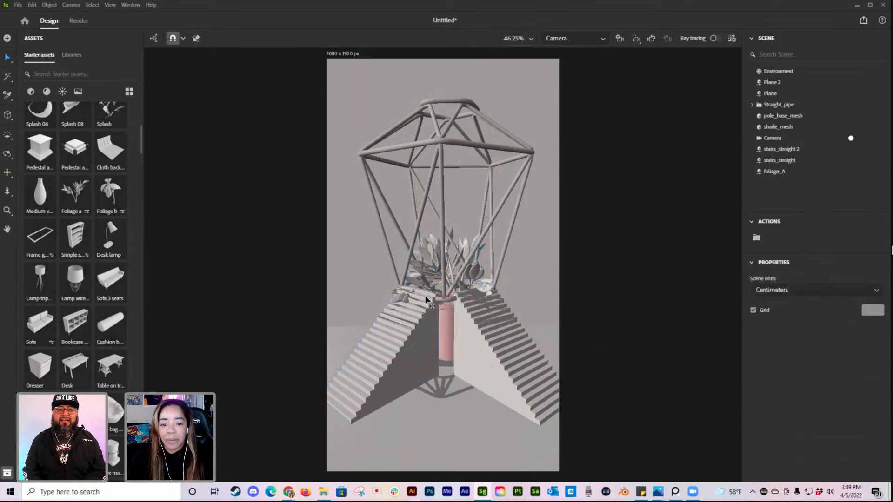
# Step: Reduce the foliage's maximum bend angle and readjust its position over the pipe, leaving nothing selected
pyautogui.click(460, 249)
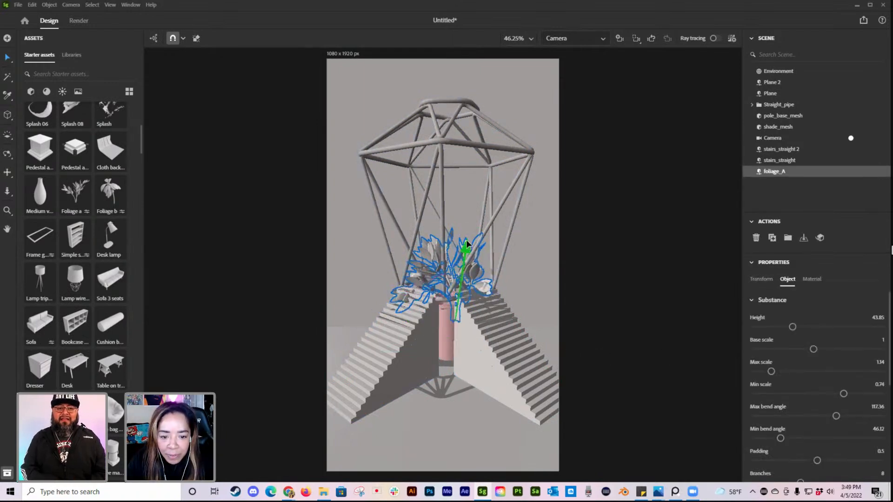
pyautogui.moveTo(839, 418); pyautogui.dragTo(807, 415)
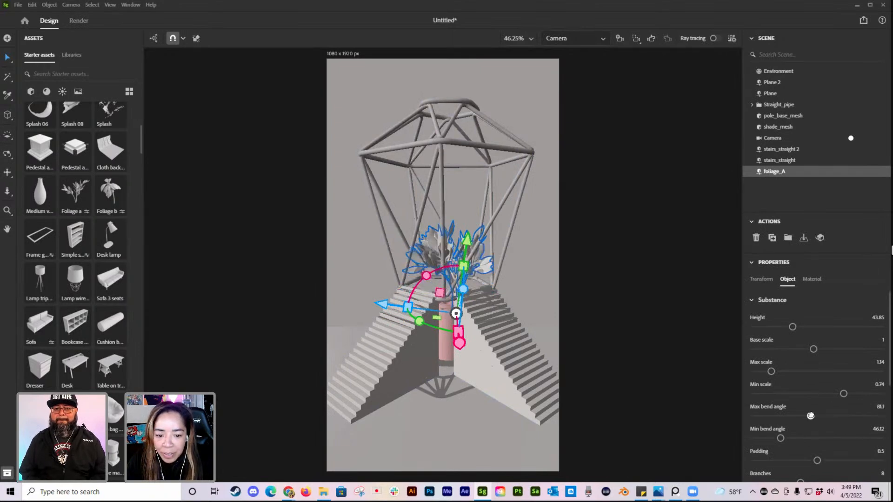
pyautogui.moveTo(815, 414); pyautogui.dragTo(817, 416)
pyautogui.moveTo(484, 295); pyautogui.dragTo(484, 295)
pyautogui.moveTo(385, 311); pyautogui.dragTo(374, 310)
pyautogui.click(649, 308)
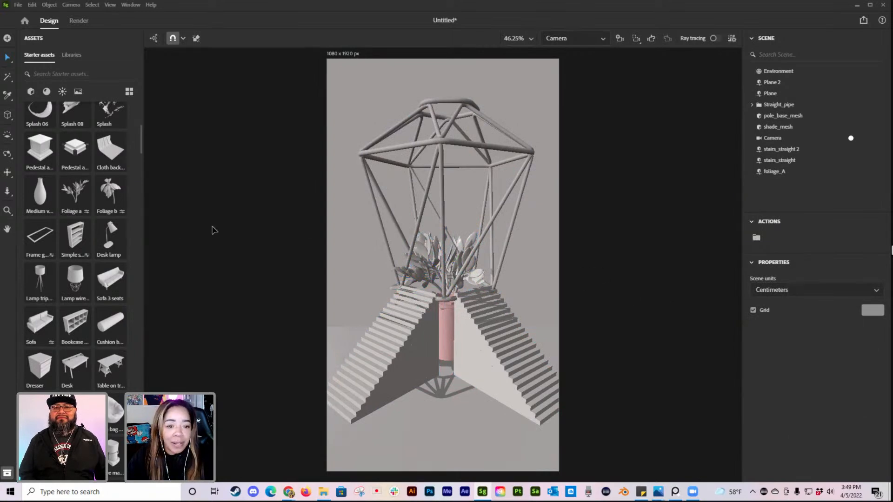
# Step: Switch to the viewport camera and move the loose lampshade up and across to hang above the wire cage
pyautogui.click(576, 40)
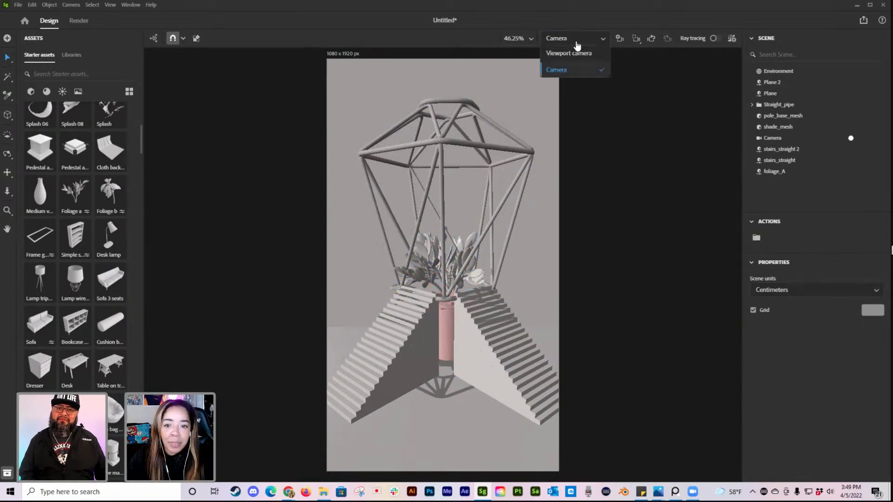
pyautogui.click(568, 58)
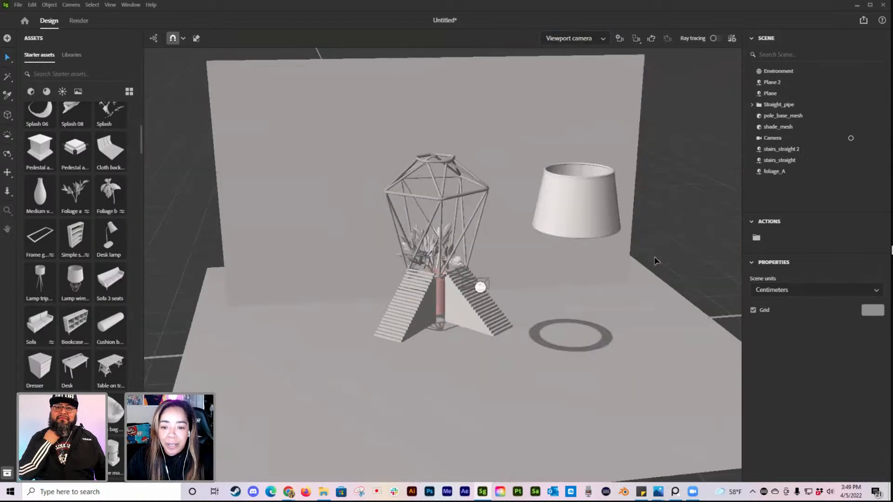
pyautogui.click(574, 230)
pyautogui.moveTo(611, 216); pyautogui.dragTo(575, 182)
pyautogui.moveTo(546, 98); pyautogui.dragTo(546, 53)
pyautogui.moveTo(488, 134); pyautogui.dragTo(358, 135)
pyautogui.keyDown('alt'); pyautogui.moveTo(314, 205); pyautogui.dragTo(512, 154); pyautogui.keyUp('alt')
pyautogui.moveTo(436, 77); pyautogui.dragTo(435, 44)
pyautogui.keyDown('alt'); pyautogui.moveTo(549, 139); pyautogui.dragTo(421, 109); pyautogui.keyUp('alt')
# Step: Adjust the scene camera to give the lampshade more room above the cage
pyautogui.click(558, 47)
pyautogui.click(556, 69)
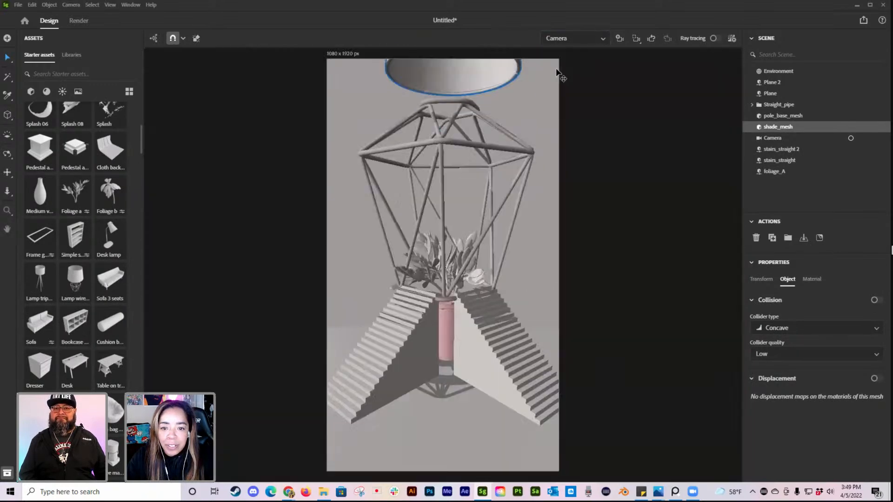
pyautogui.keyDown('alt'); pyautogui.moveTo(523, 166); pyautogui.dragTo(506, 284); pyautogui.keyUp('alt')
# Step: Shrink the lampshade above the cage to a scale of about 0.22, then check it through the scene camera and display its transform values
pyautogui.click(567, 46)
pyautogui.click(572, 58)
pyautogui.keyDown('alt'); pyautogui.moveTo(668, 252); pyautogui.dragTo(693, 238); pyautogui.keyUp('alt')
pyautogui.keyDown('shift'); pyautogui.moveTo(470, 127); pyautogui.dragTo(447, 116); pyautogui.keyUp('shift')
pyautogui.click(576, 38)
pyautogui.click(568, 70)
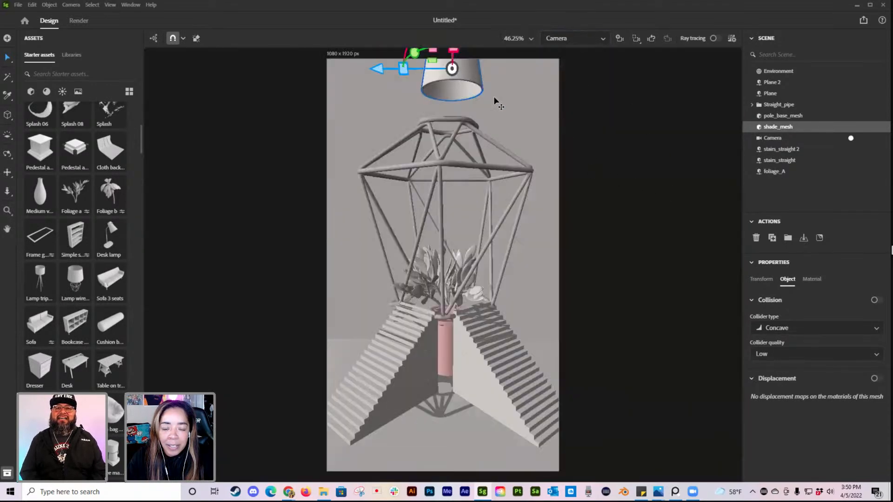
pyautogui.click(760, 279)
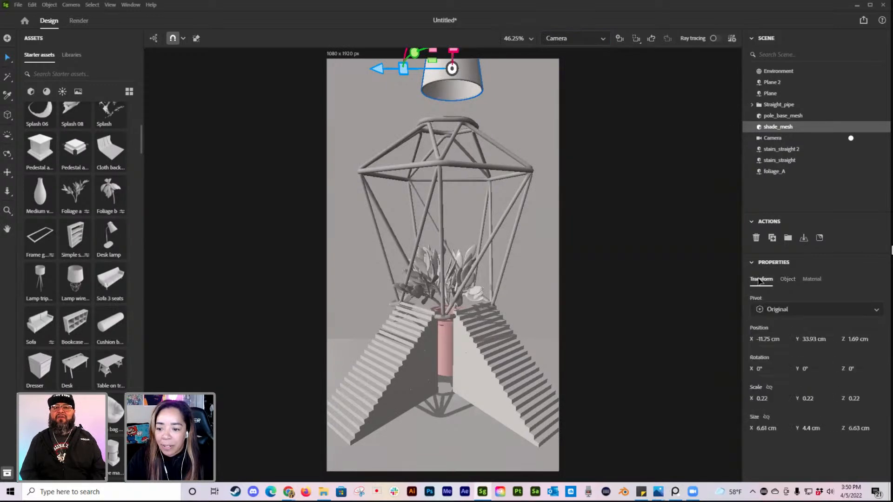
# Step: Check the lampshade's object properties and try to set its pivot to Bottom
pyautogui.click(786, 279)
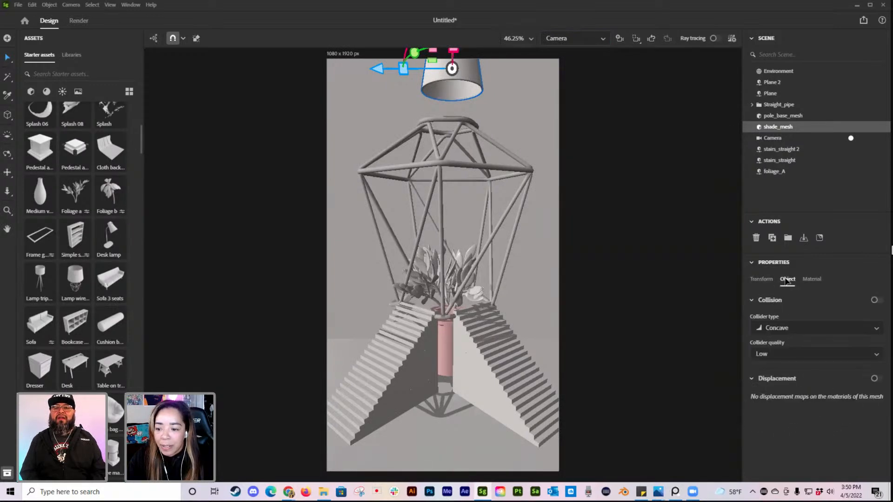
pyautogui.click(475, 77)
pyautogui.click(760, 279)
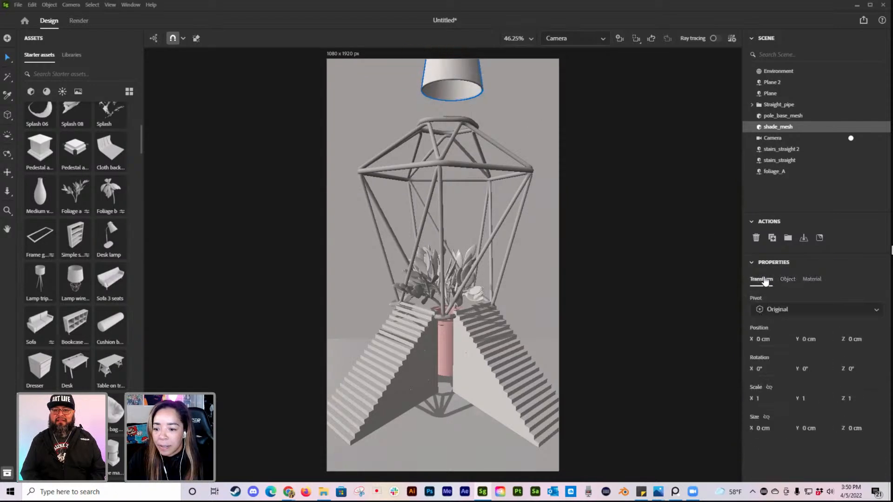
pyautogui.click(800, 318)
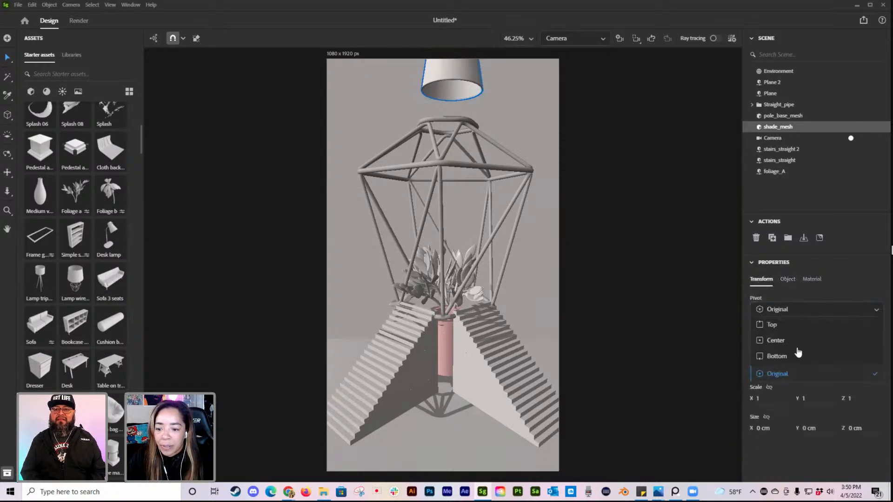
pyautogui.click(788, 356)
pyautogui.click(781, 311)
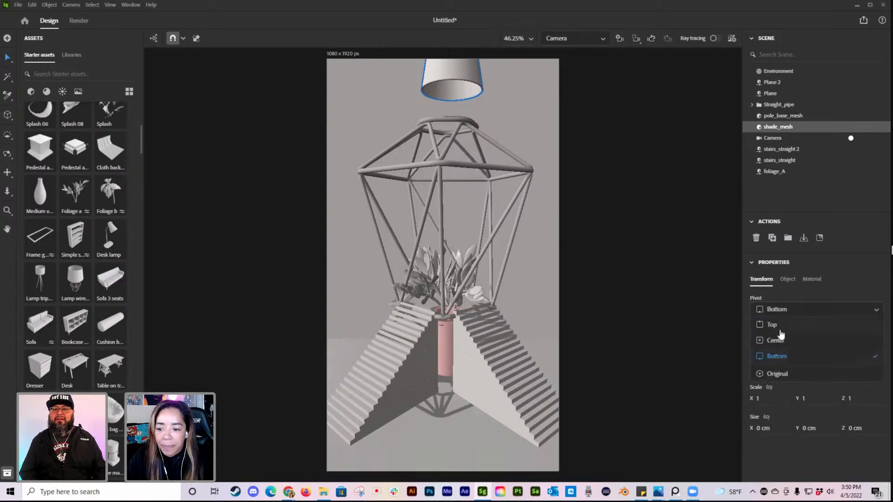
# Step: Switch to the viewport camera and lower the lampshade to about Y 31.78 cm, close above the cage
pyautogui.click(585, 36)
pyautogui.click(574, 59)
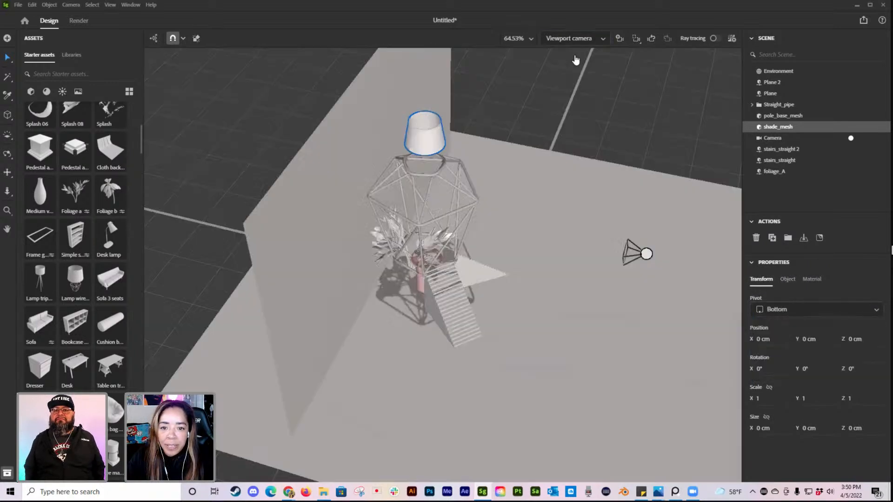
pyautogui.click(430, 142)
pyautogui.moveTo(428, 76); pyautogui.dragTo(446, 81)
# Step: Through the scene camera, shift the lampshade to about Z 2.52 cm and enlarge it to a scale of about 0.31
pyautogui.click(586, 38)
pyautogui.click(575, 71)
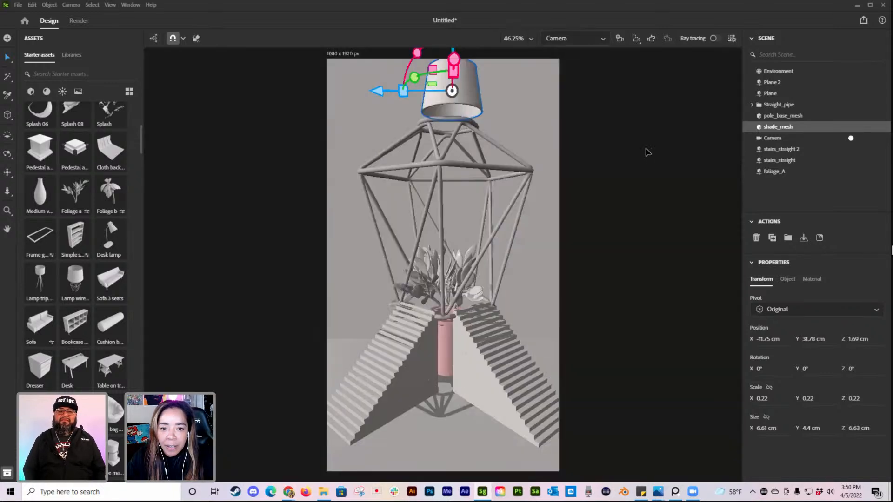
pyautogui.moveTo(380, 84); pyautogui.dragTo(450, 112)
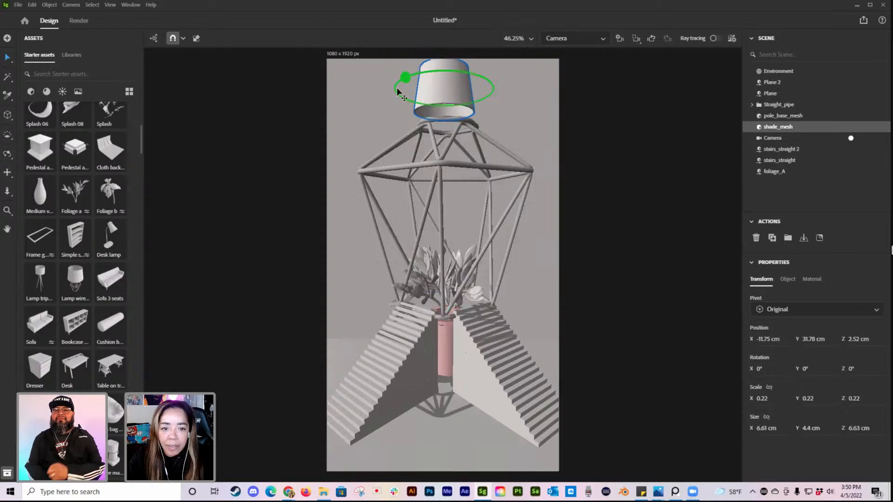
pyautogui.moveTo(394, 90); pyautogui.dragTo(372, 83)
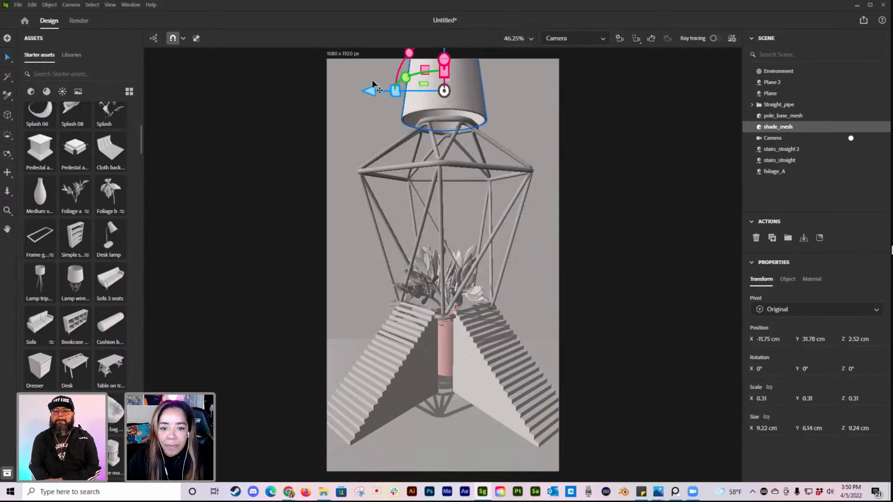
# Step: Raise the enlarged lampshade clear of the cage in the viewport camera, then check it through the scene camera with nothing selected
pyautogui.click(577, 38)
pyautogui.click(581, 79)
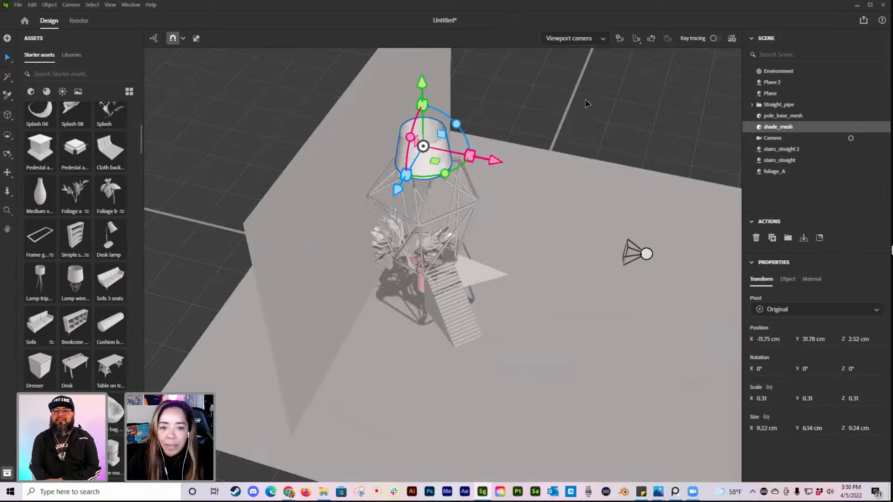
pyautogui.moveTo(422, 83); pyautogui.dragTo(414, 70)
pyautogui.click(577, 38)
pyautogui.click(575, 79)
pyautogui.click(670, 171)
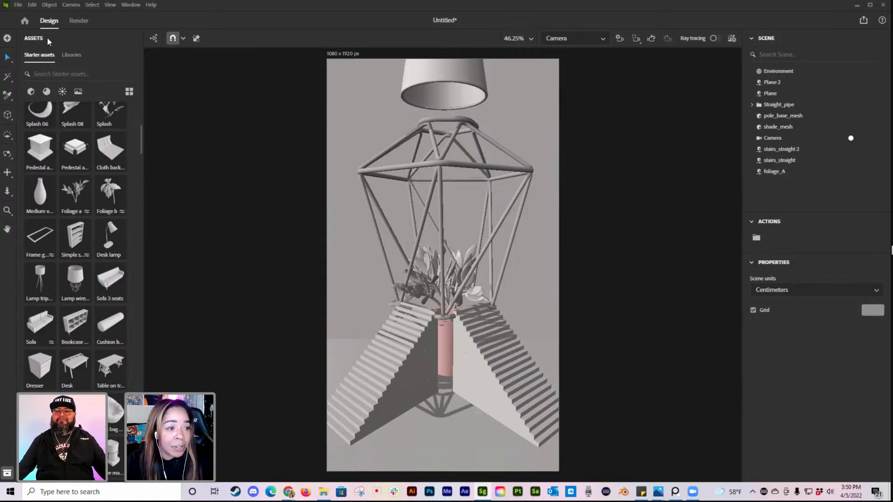
# Step: Switch to the viewport camera and import the Weightless posed figure as a 3D model
pyautogui.click(15, 5)
pyautogui.click(577, 41)
pyautogui.click(577, 52)
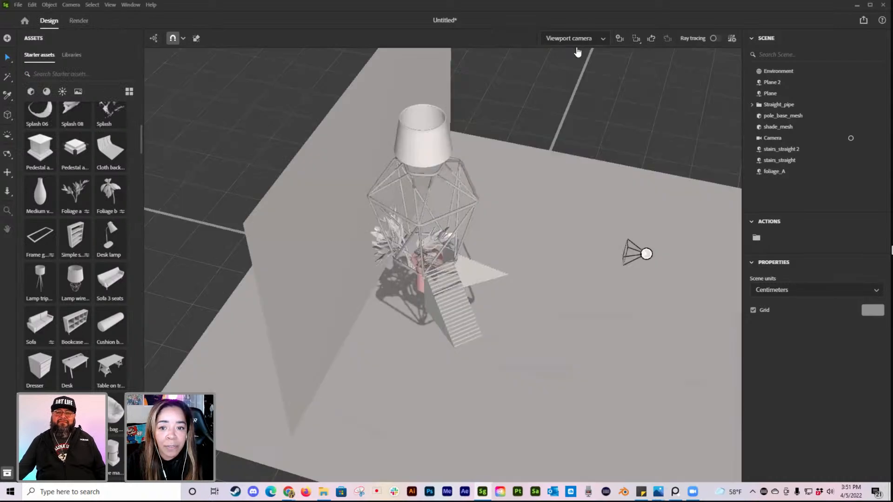
pyautogui.click(17, 5)
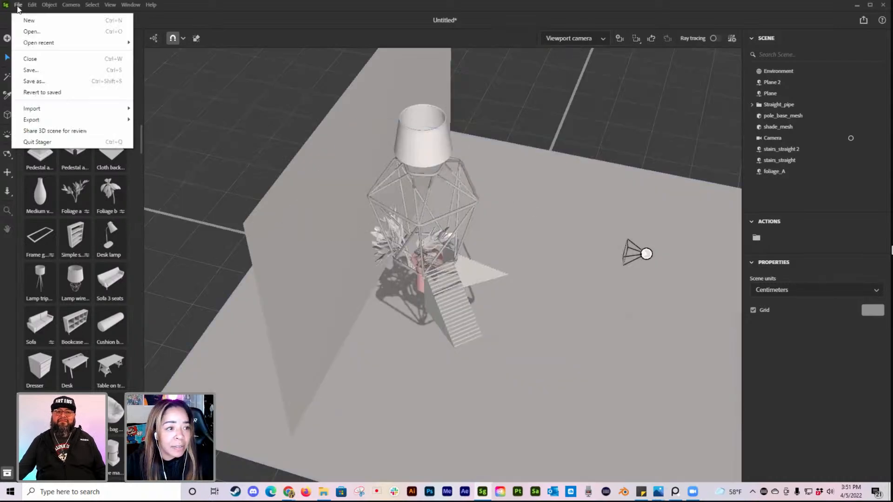
pyautogui.moveTo(49, 111)
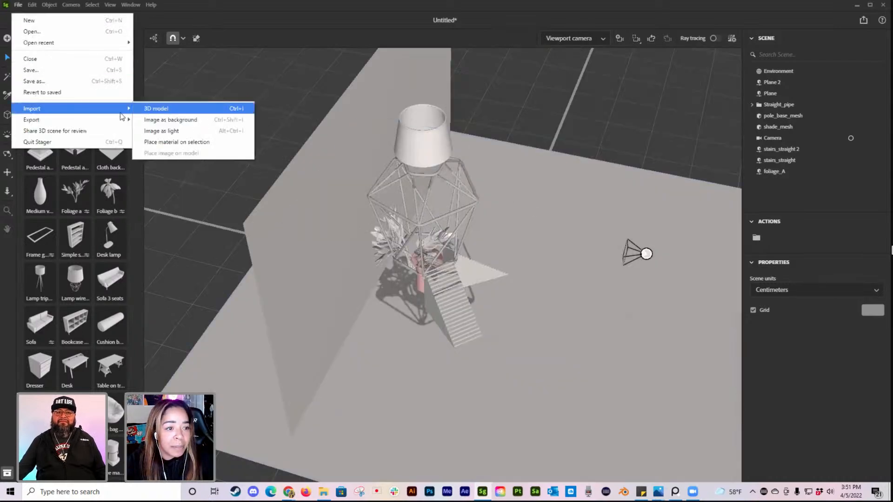
pyautogui.click(158, 108)
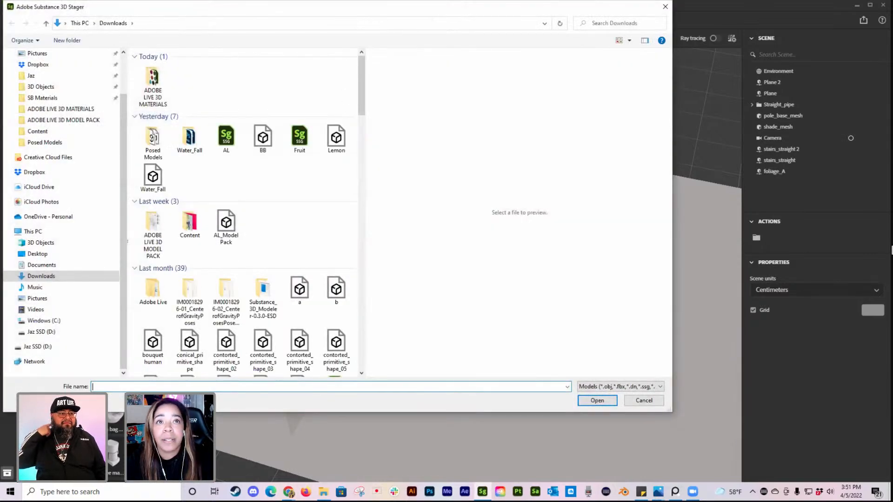
pyautogui.press('Escape')
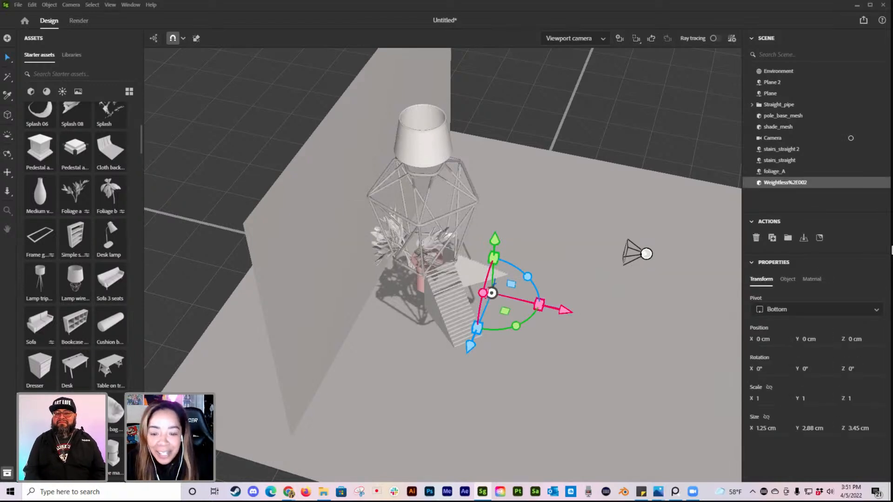
# Step: Save the scene under the name Alive 2
pyautogui.moveTo(527, 316); pyautogui.dragTo(212, 169, button='right')
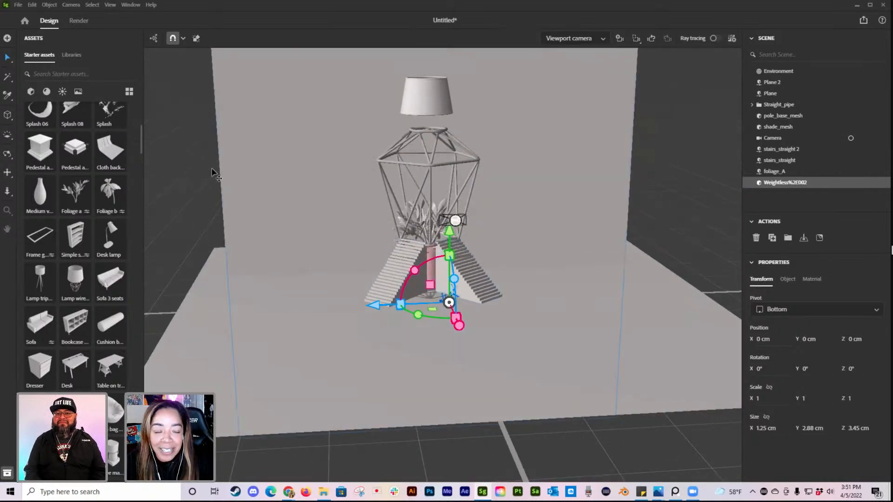
pyautogui.click(18, 5)
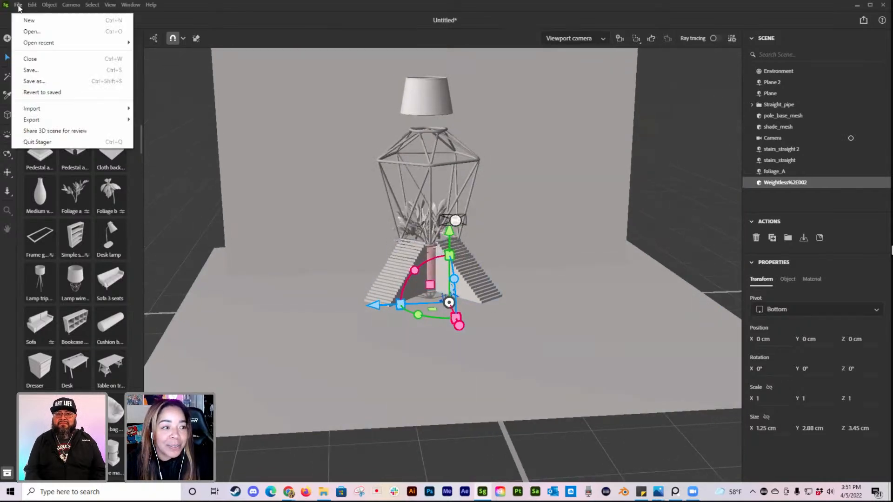
pyautogui.click(32, 71)
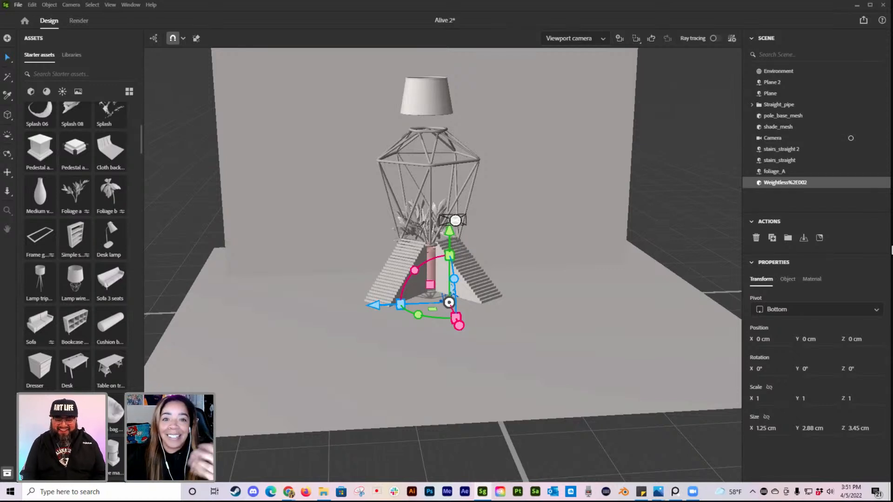
# Step: Enlarge the imported figure to a scale of about 3.24 and move it into the cage at about X -13.19 cm, Y 12.68 cm
pyautogui.moveTo(540, 230); pyautogui.dragTo(552, 274, button='middle')
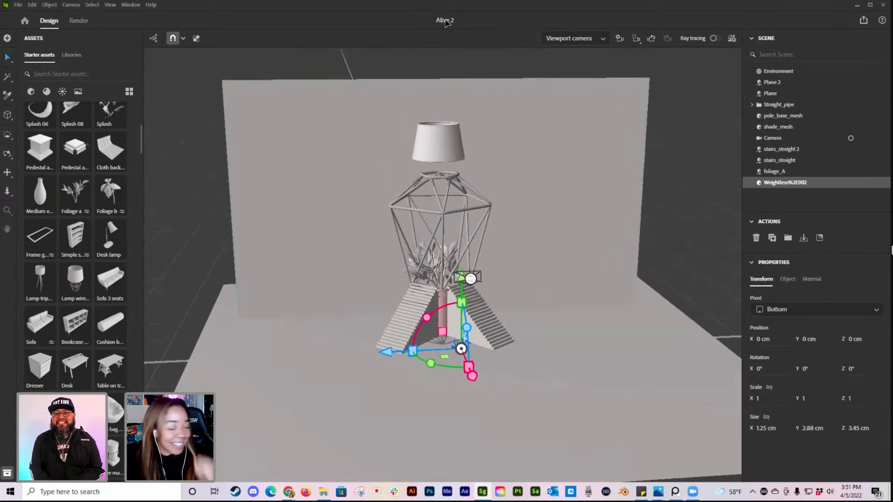
pyautogui.moveTo(628, 247); pyautogui.dragTo(574, 314, button='right')
pyautogui.scroll(6, 516, 311)
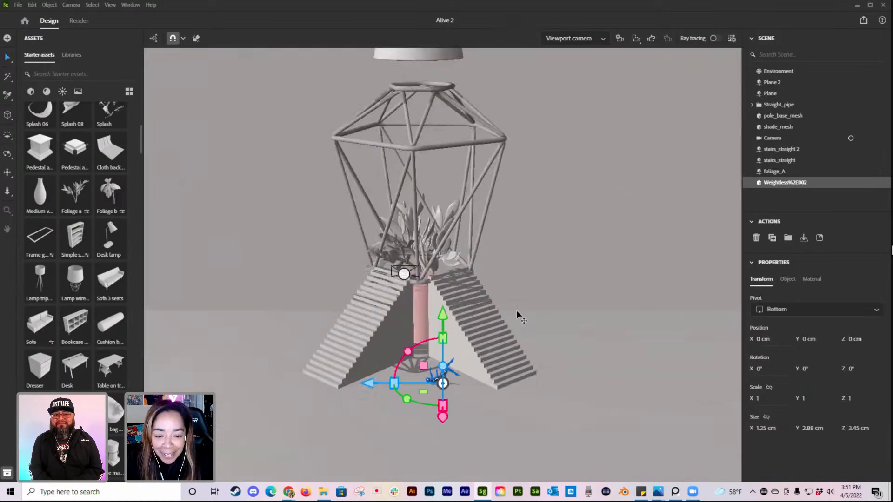
pyautogui.moveTo(394, 420); pyautogui.dragTo(296, 350)
pyautogui.moveTo(500, 423); pyautogui.dragTo(498, 390, button='right')
pyautogui.moveTo(464, 314); pyautogui.dragTo(466, 166)
pyautogui.moveTo(453, 293); pyautogui.dragTo(530, 312, button='right')
pyautogui.moveTo(517, 239); pyautogui.dragTo(347, 194)
pyautogui.moveTo(292, 157); pyautogui.dragTo(294, 136)
pyautogui.moveTo(430, 179); pyautogui.dragTo(382, 162, button='right')
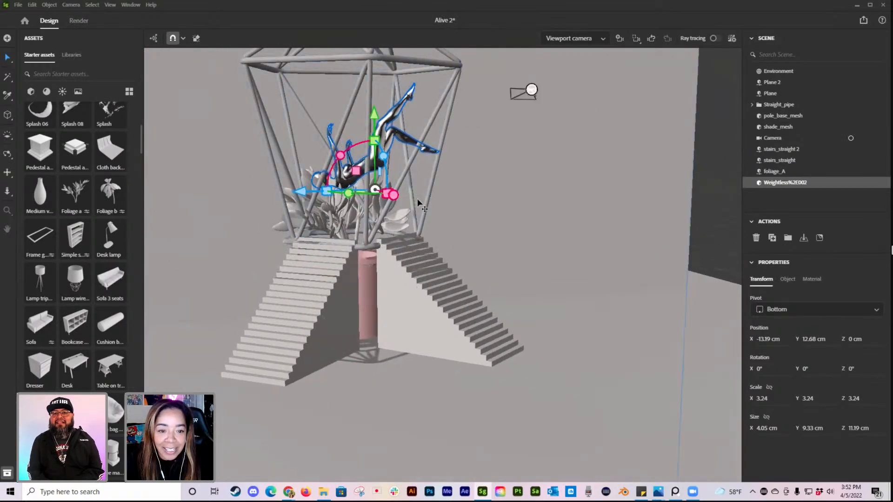
# Step: Shift the figure to about Z 2 cm and raise it to about Y 14.06 cm, judging its placement through the scene camera
pyautogui.moveTo(405, 194); pyautogui.dragTo(421, 198, button='right')
pyautogui.moveTo(304, 194); pyautogui.dragTo(297, 193)
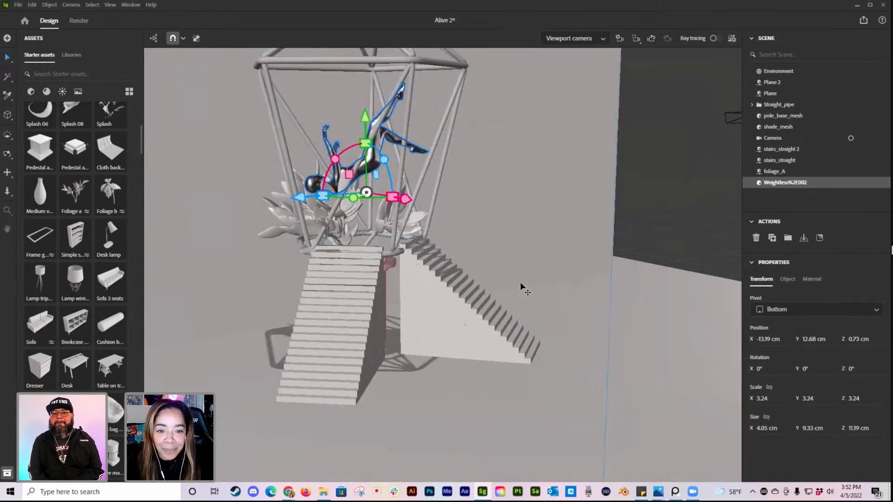
pyautogui.click(568, 39)
pyautogui.click(558, 69)
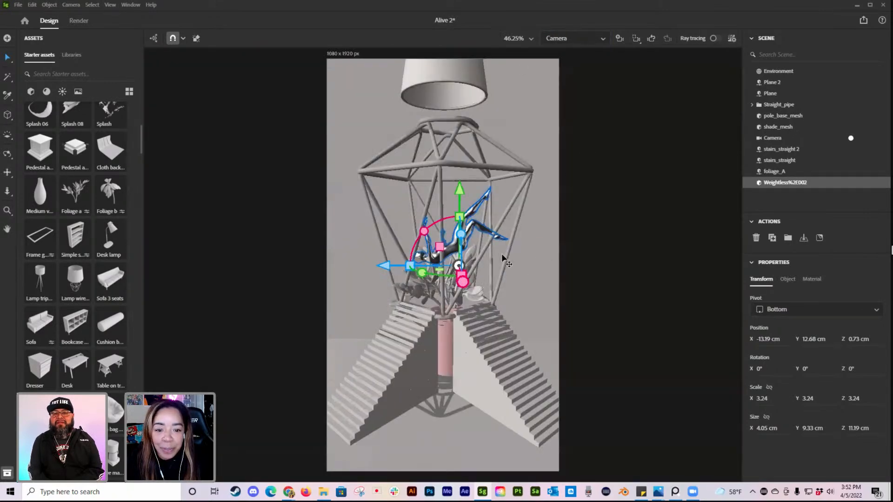
pyautogui.moveTo(458, 187); pyautogui.dragTo(458, 177)
pyautogui.moveTo(383, 252); pyautogui.dragTo(372, 248)
pyautogui.click(602, 252)
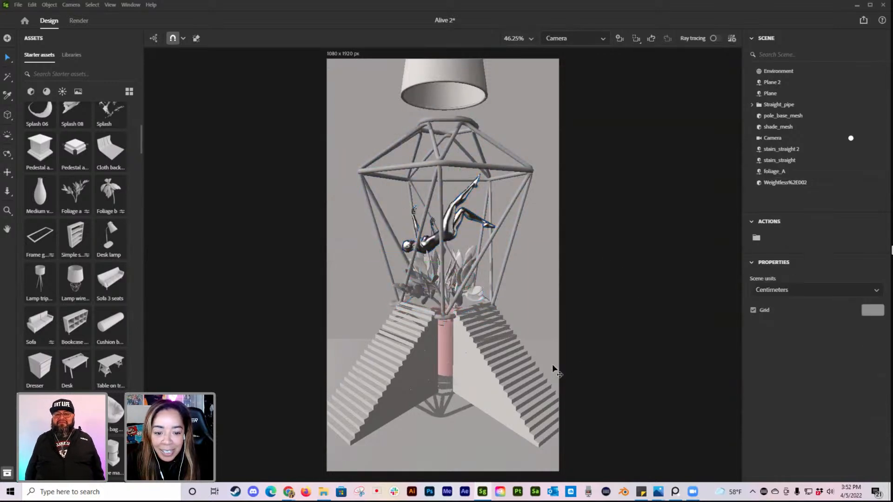
# Step: Raise the figure further above the foliage to about Y 15.06 cm, then check the framing through the scene camera with nothing selected
pyautogui.click(453, 230)
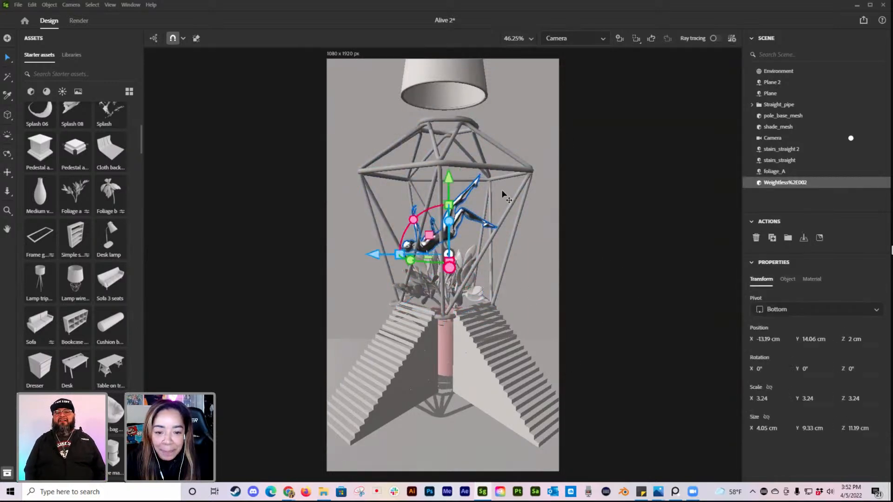
pyautogui.moveTo(451, 181); pyautogui.dragTo(450, 179)
pyautogui.click(593, 42)
pyautogui.click(586, 58)
pyautogui.keyDown('alt'); pyautogui.moveTo(559, 234); pyautogui.dragTo(490, 185); pyautogui.keyUp('alt')
pyautogui.keyDown('alt'); pyautogui.moveTo(640, 237); pyautogui.dragTo(544, 209); pyautogui.keyUp('alt')
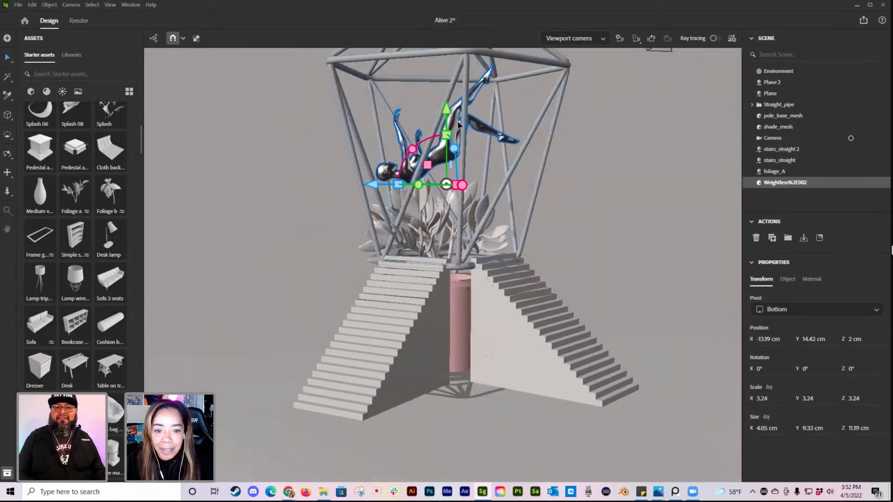
pyautogui.moveTo(447, 108); pyautogui.dragTo(446, 99)
pyautogui.click(574, 38)
pyautogui.click(571, 71)
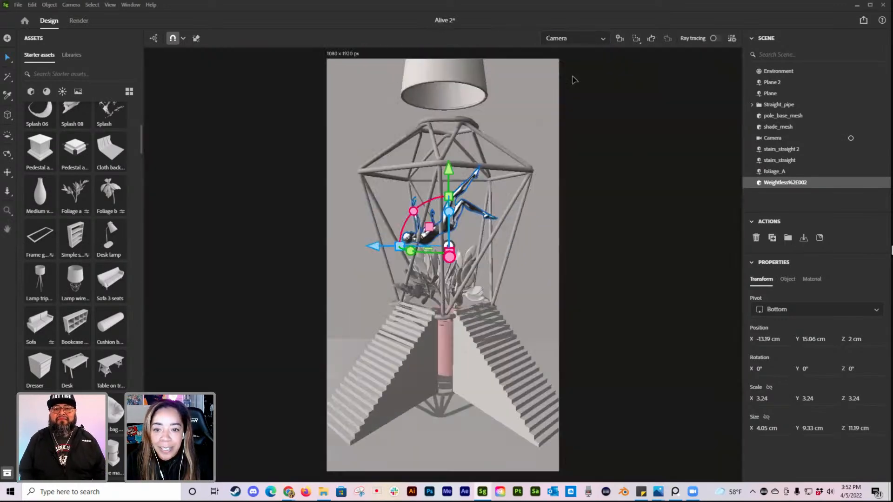
pyautogui.click(663, 265)
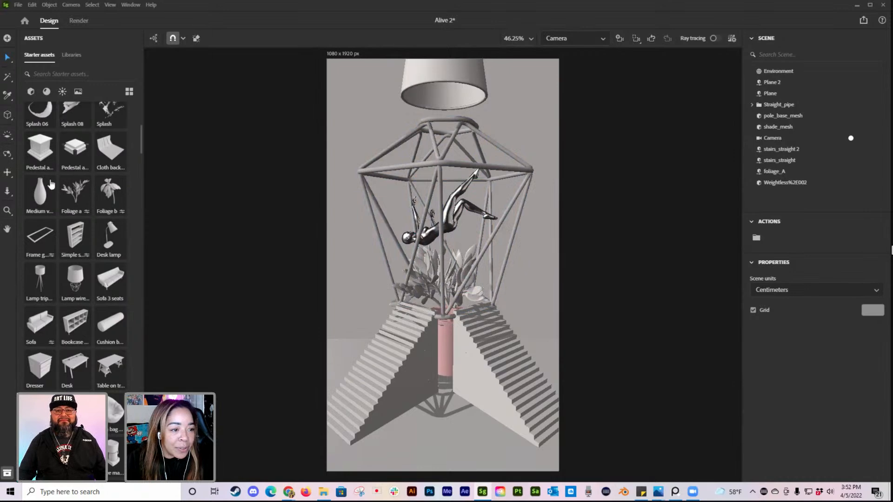
# Step: Find the Can wet model in the starter assets and add it to the scene in the viewport camera view
pyautogui.scroll(3, 82, 149)
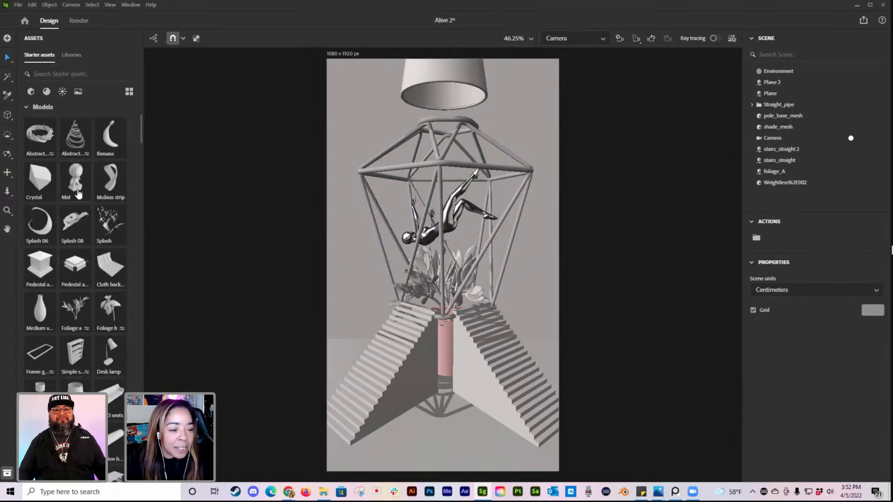
pyautogui.scroll(-10, 78, 193)
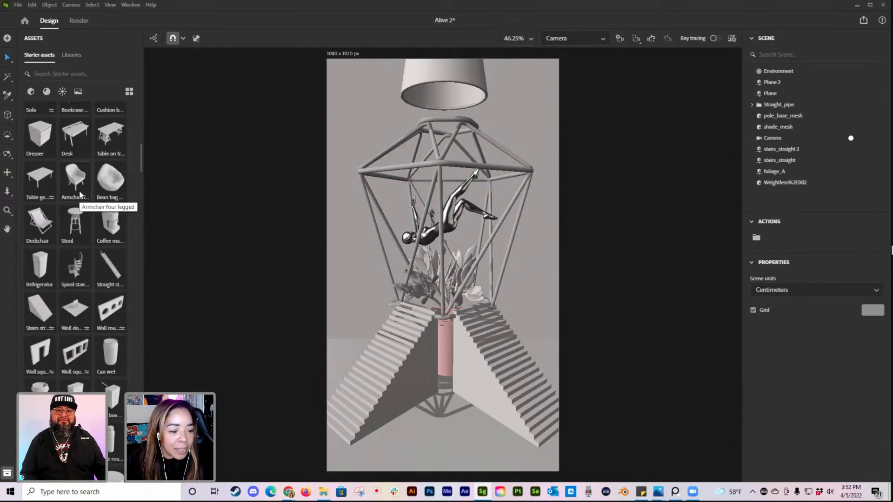
pyautogui.scroll(-3, 126, 263)
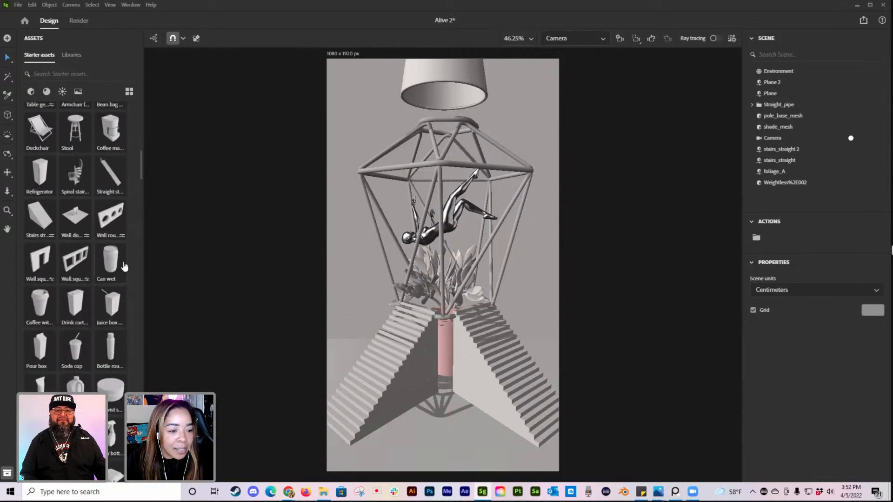
pyautogui.click(575, 38)
pyautogui.click(565, 55)
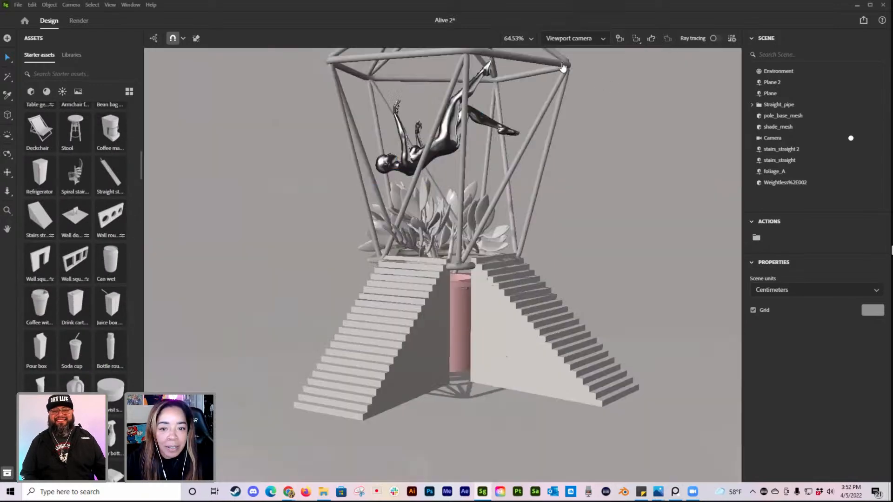
pyautogui.click(110, 259)
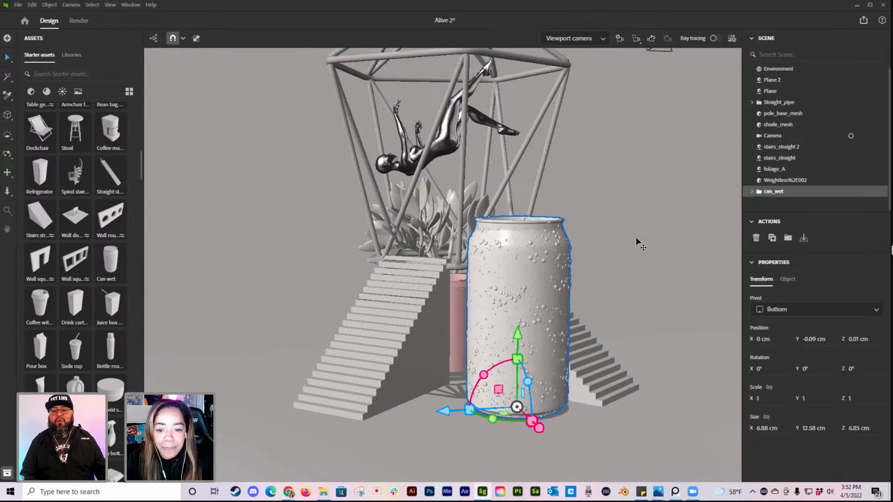
# Step: Delete the pull tab and the can body from the can_wet group, keeping only the droplets
pyautogui.click(752, 192)
pyautogui.scroll(-1, 801, 200)
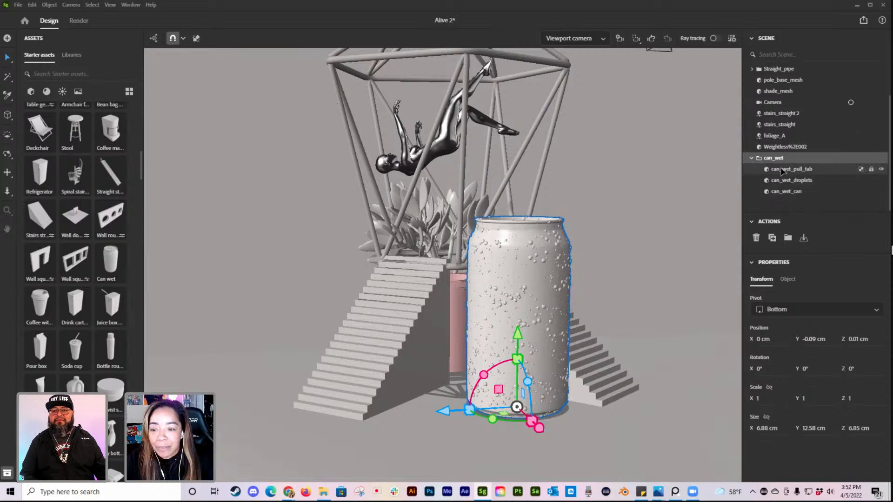
pyautogui.click(804, 170)
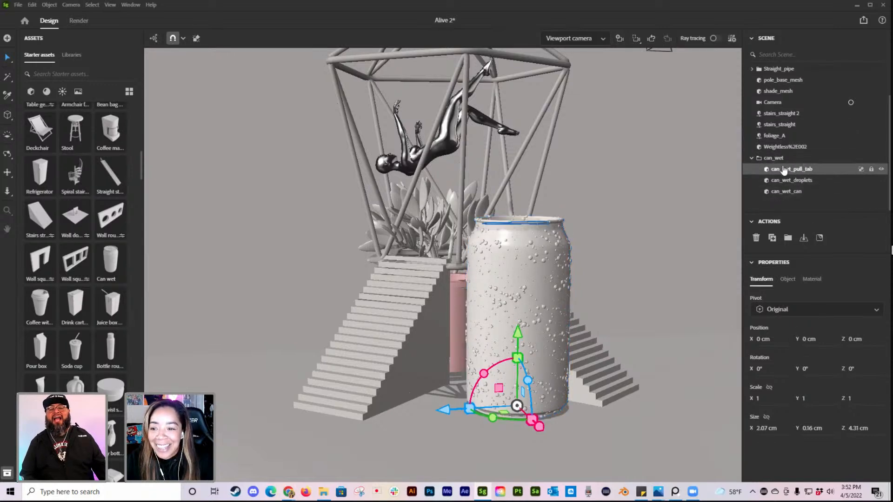
pyautogui.click(763, 160)
pyautogui.click(752, 160)
pyautogui.click(752, 193)
pyautogui.scroll(-1, 814, 181)
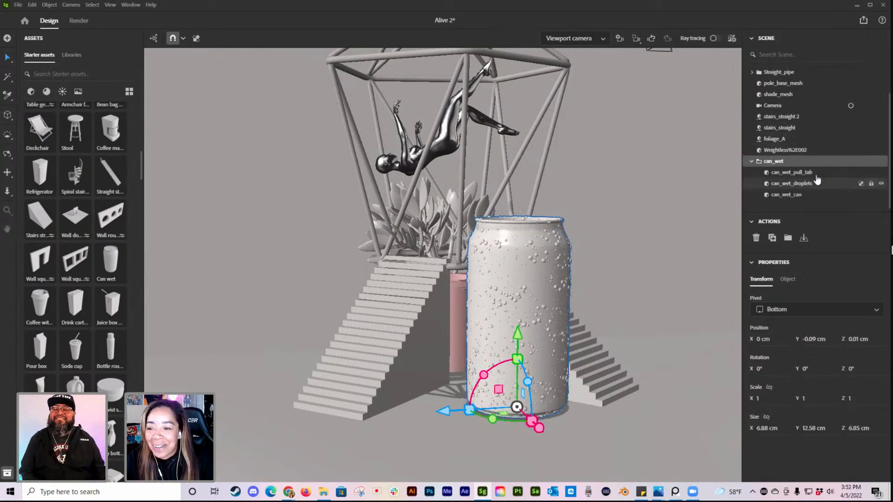
pyautogui.click(785, 170)
pyautogui.press('Delete')
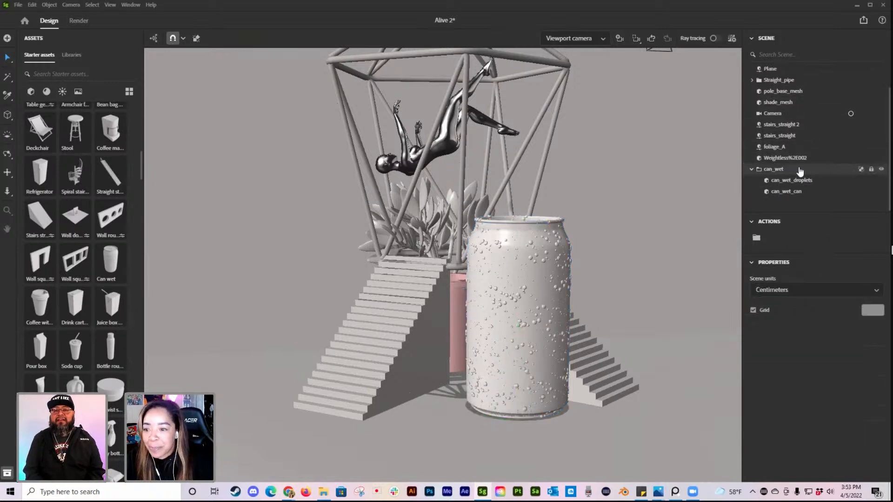
pyautogui.click(793, 192)
pyautogui.press('Delete')
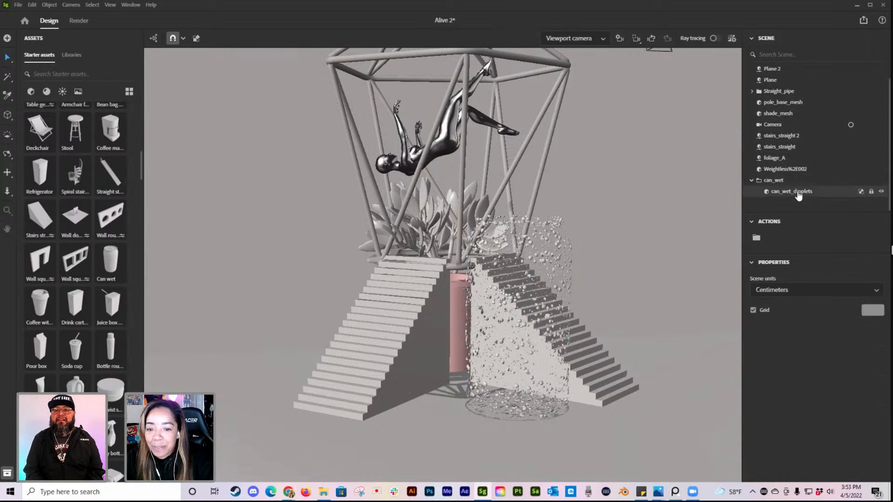
# Step: Enlarge the droplets to a scale of about 1.72 and move them over the lamp at about X -12.37 cm, Y 7.71 cm
pyautogui.click(793, 193)
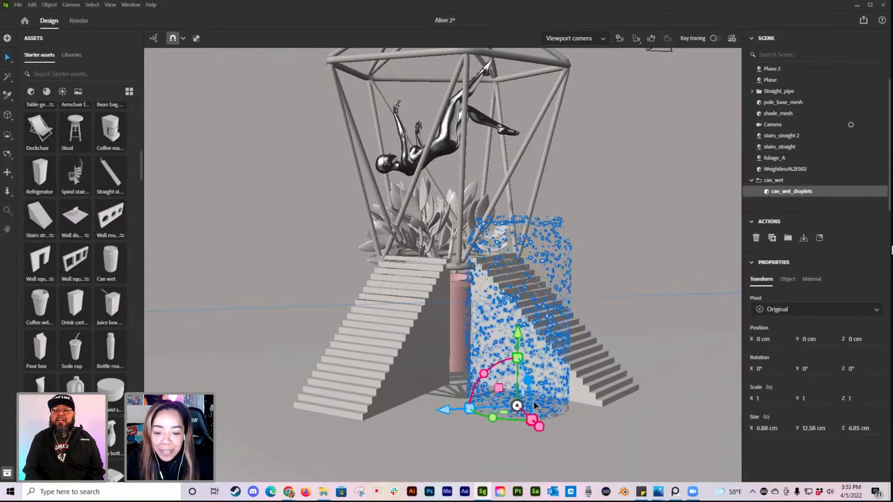
pyautogui.moveTo(532, 420); pyautogui.dragTo(547, 429)
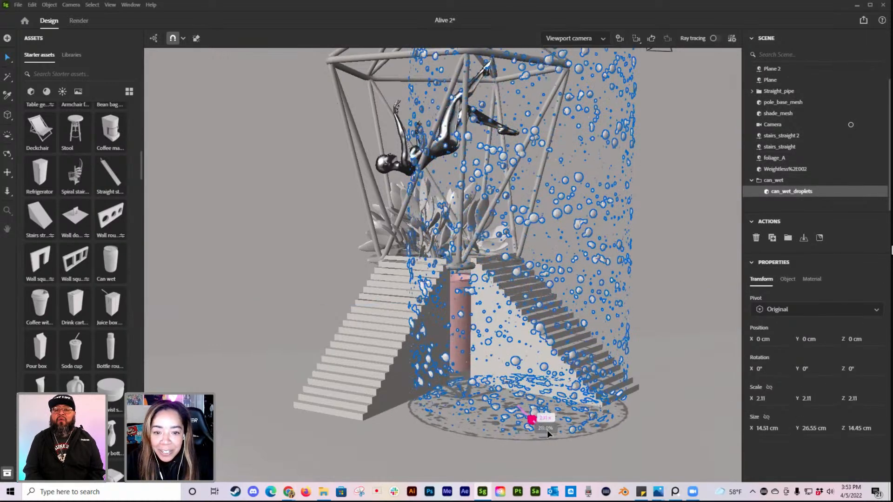
pyautogui.scroll(-5, 440, 338)
pyautogui.moveTo(440, 338); pyautogui.dragTo(576, 308, button='right')
pyautogui.moveTo(521, 310); pyautogui.dragTo(461, 302)
pyautogui.moveTo(394, 229); pyautogui.dragTo(394, 190)
pyautogui.keyDown('shift'); pyautogui.moveTo(440, 266); pyautogui.dragTo(430, 260); pyautogui.keyUp('shift')
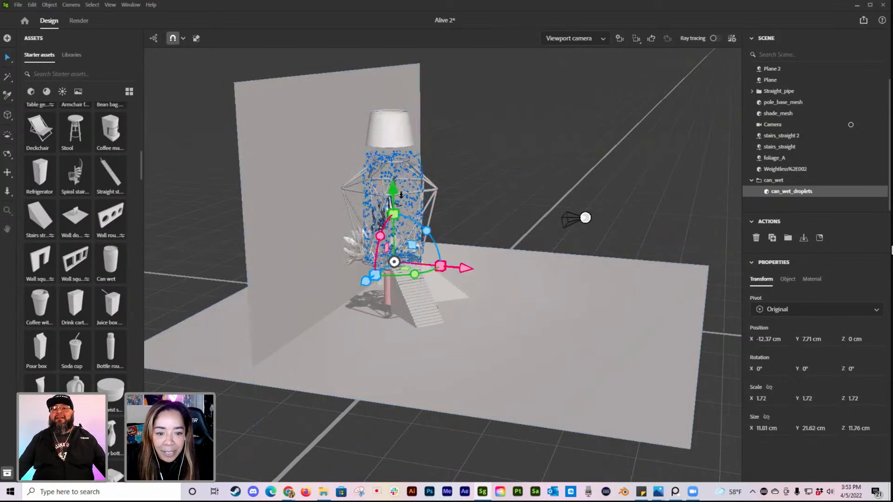
# Step: Raise the droplets to about Y 15.06 cm, reduce their scale to about 1.49 and shift them to about X -13.42 cm
pyautogui.moveTo(396, 196); pyautogui.dragTo(394, 171)
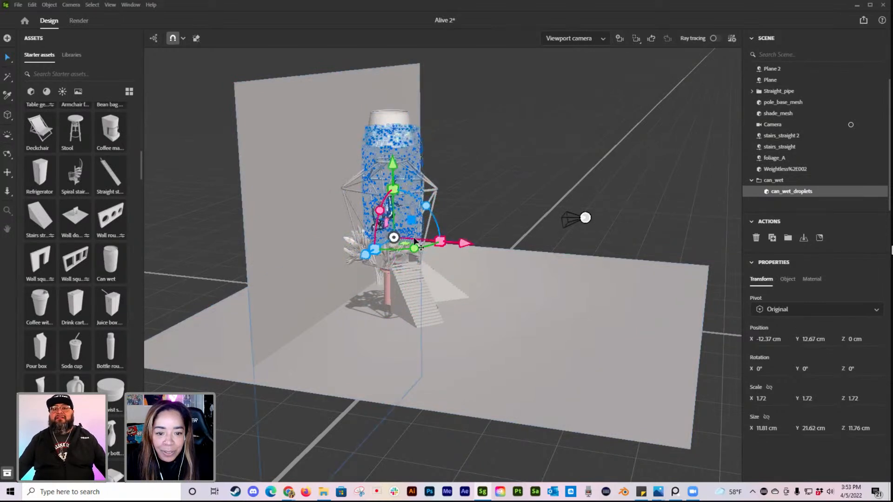
pyautogui.keyDown('shift'); pyautogui.moveTo(440, 240); pyautogui.dragTo(455, 240); pyautogui.keyUp('shift')
pyautogui.moveTo(390, 168); pyautogui.dragTo(395, 154)
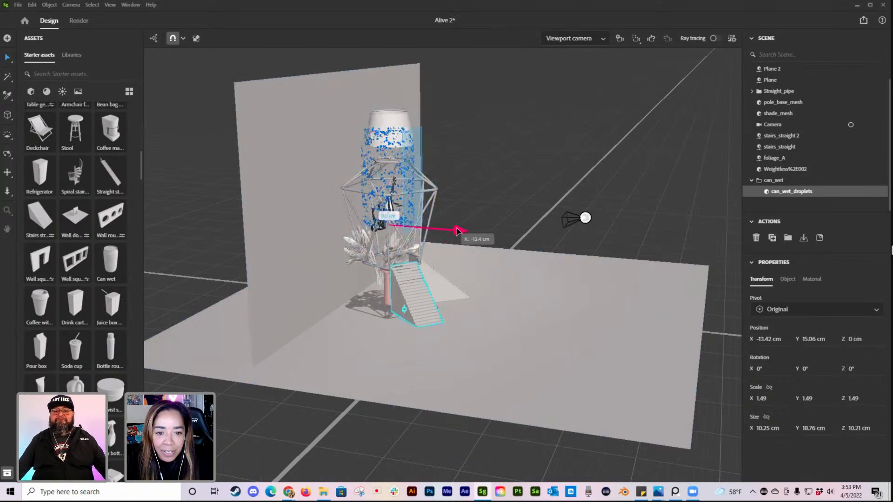
pyautogui.moveTo(428, 287); pyautogui.dragTo(437, 269, button='right')
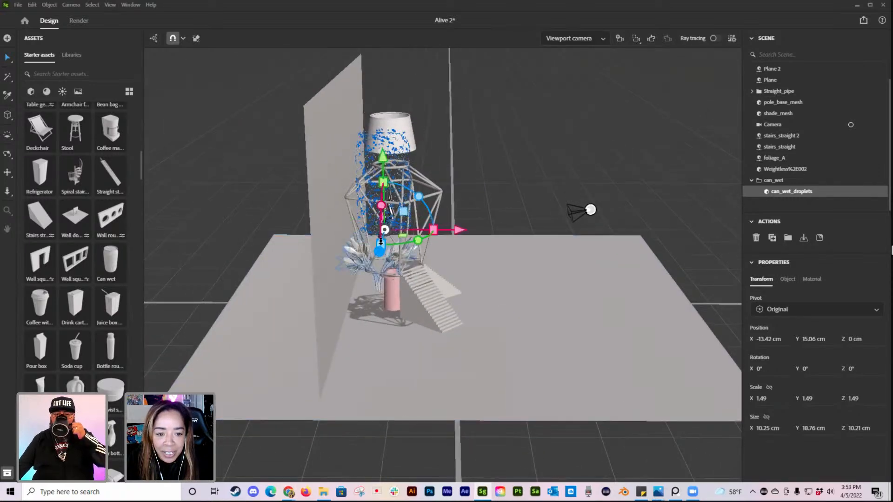
# Step: Select the whole can_wet group, enlarge it to a scale of about 2.02 and move it to about X -17.12 cm, Y 11.36 cm
pyautogui.click(478, 319)
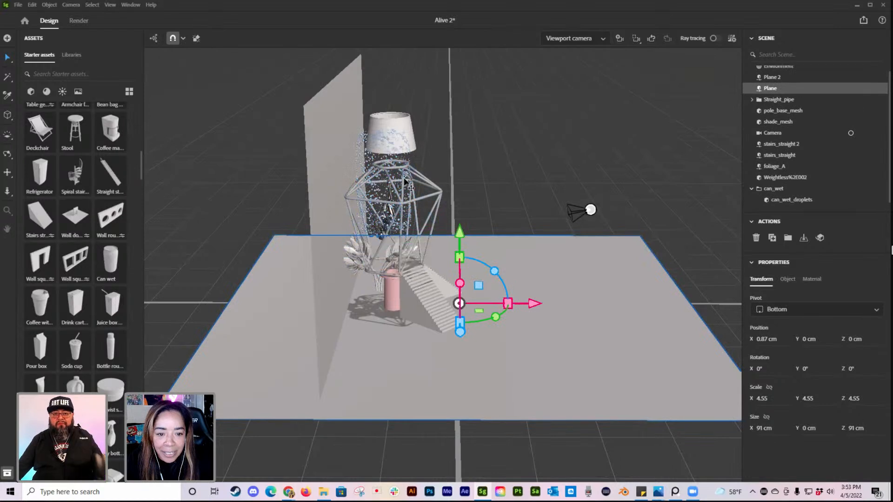
pyautogui.click(357, 146)
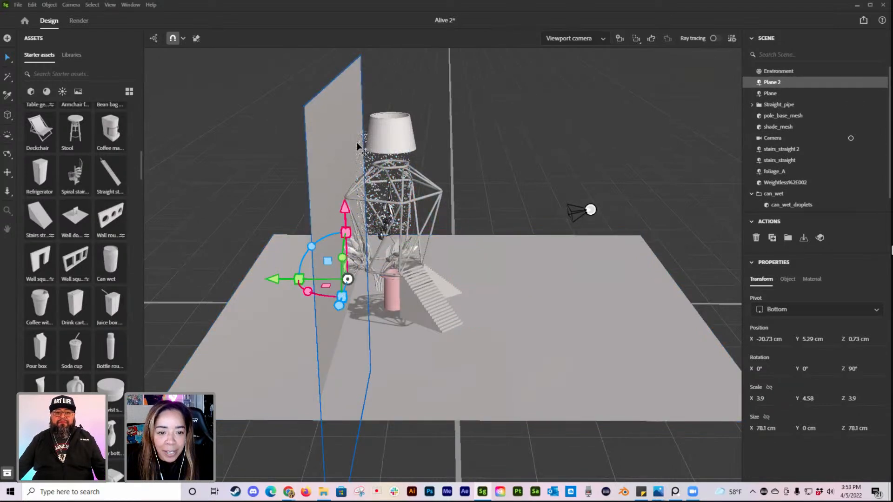
pyautogui.click(359, 145)
pyautogui.keyDown('shift'); pyautogui.moveTo(385, 245); pyautogui.dragTo(384, 176); pyautogui.keyUp('shift')
pyautogui.moveTo(464, 249); pyautogui.dragTo(444, 250)
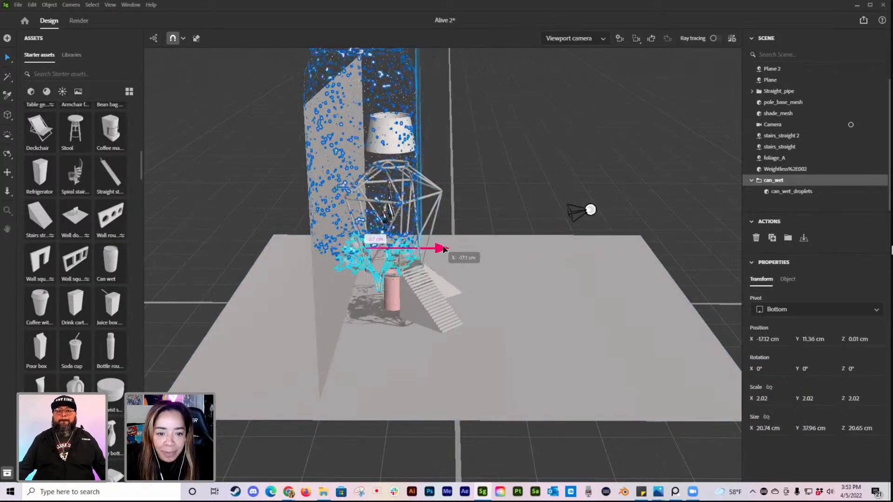
# Step: Through the scene camera, shift the droplet group to about Z 2.52 cm and reduce its scale to about 1.39
pyautogui.click(587, 39)
pyautogui.click(591, 68)
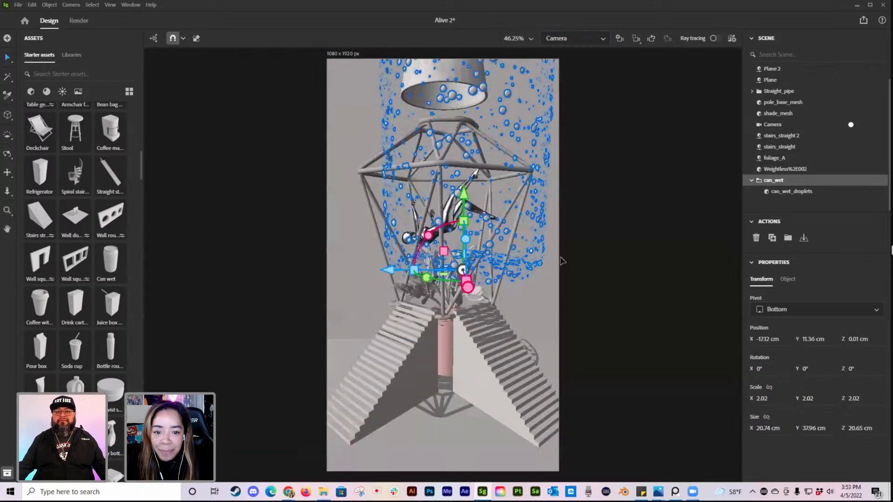
pyautogui.moveTo(385, 270); pyautogui.dragTo(374, 264)
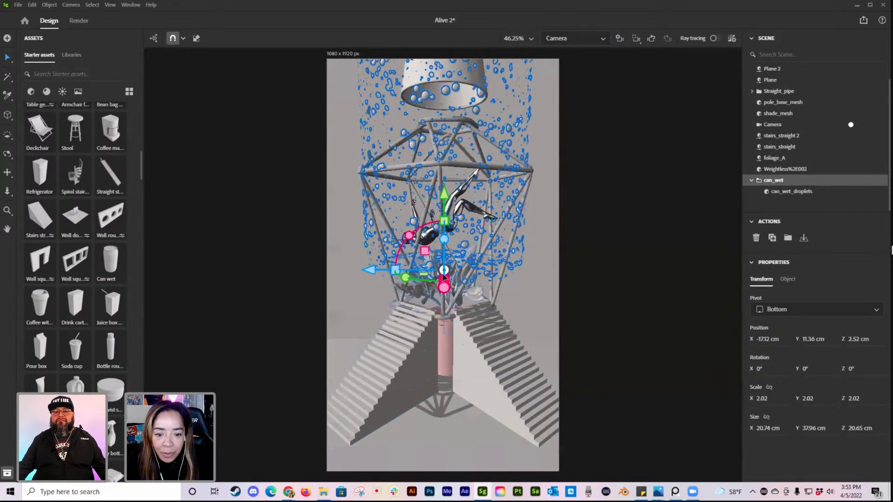
pyautogui.moveTo(446, 223); pyautogui.dragTo(460, 236)
pyautogui.hotkey('ctrl', 'z')
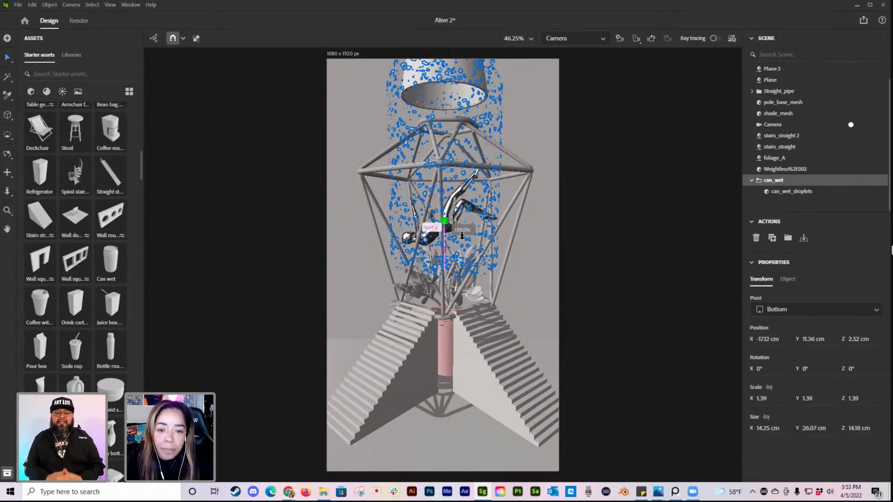
pyautogui.moveTo(464, 240); pyautogui.dragTo(463, 239)
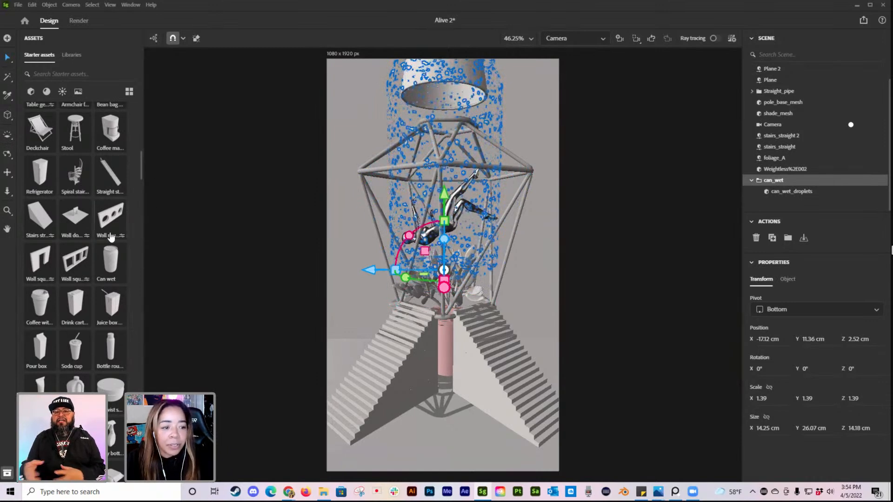
# Step: Reduce the droplet group further to a scale of about 1.22, then clear the selection
pyautogui.scroll(3, 119, 309)
pyautogui.scroll(1, 118, 309)
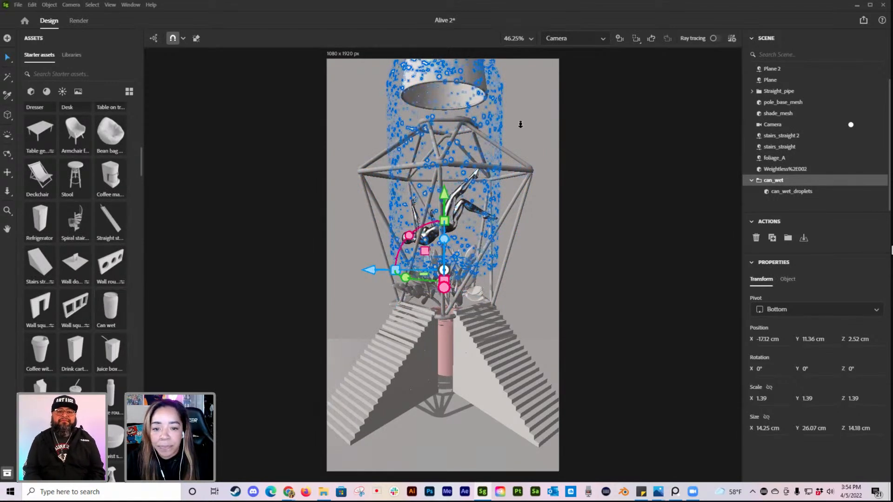
pyautogui.click(669, 131)
pyautogui.click(431, 228)
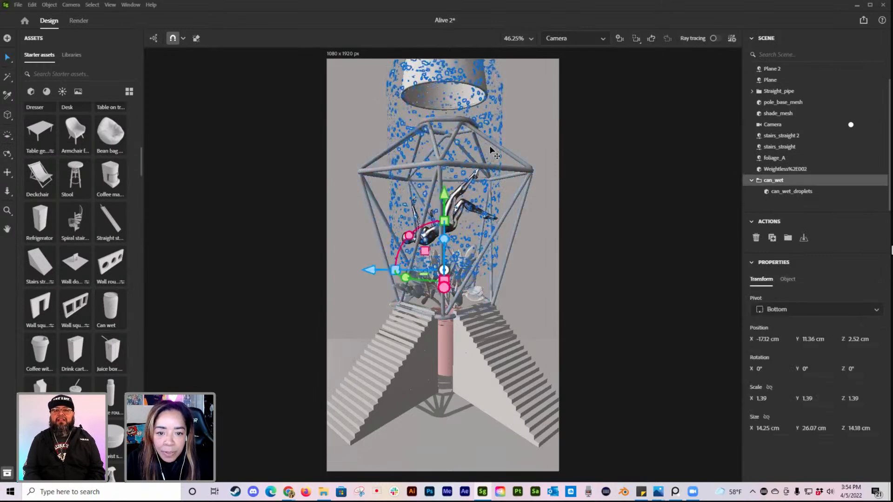
pyautogui.moveTo(444, 221); pyautogui.dragTo(457, 226)
pyautogui.click(487, 108)
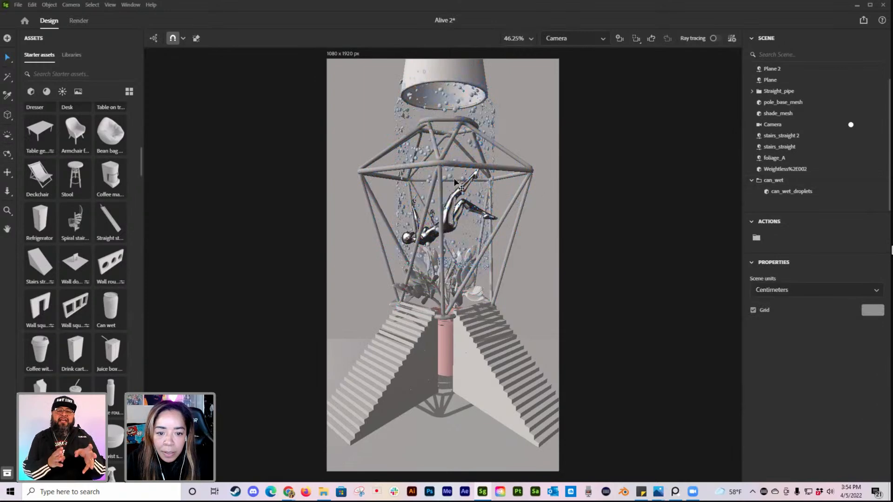
# Step: Raise the droplet group to about Y 12.9 cm, then deselect it to check the framing
pyautogui.click(475, 114)
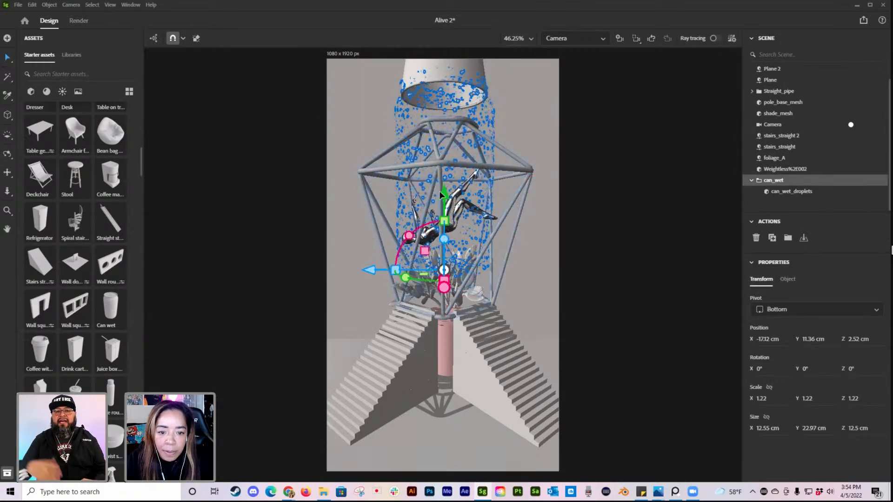
pyautogui.moveTo(445, 196); pyautogui.dragTo(450, 186)
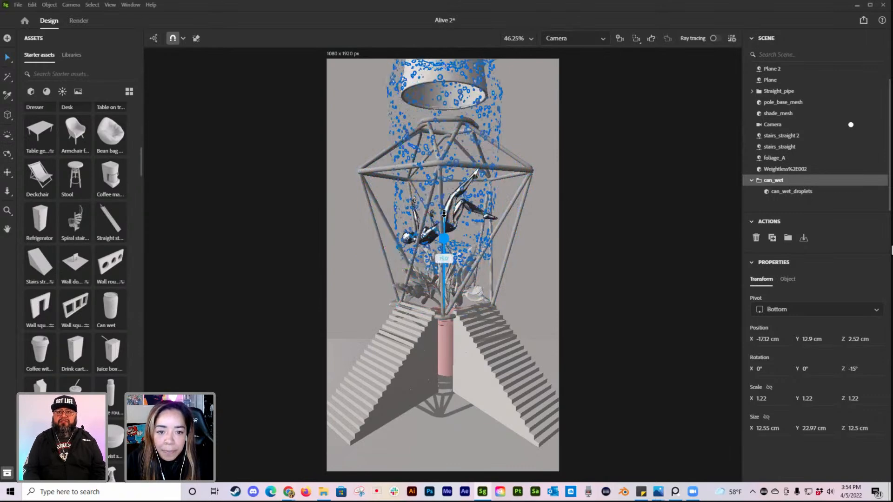
pyautogui.click(69, 56)
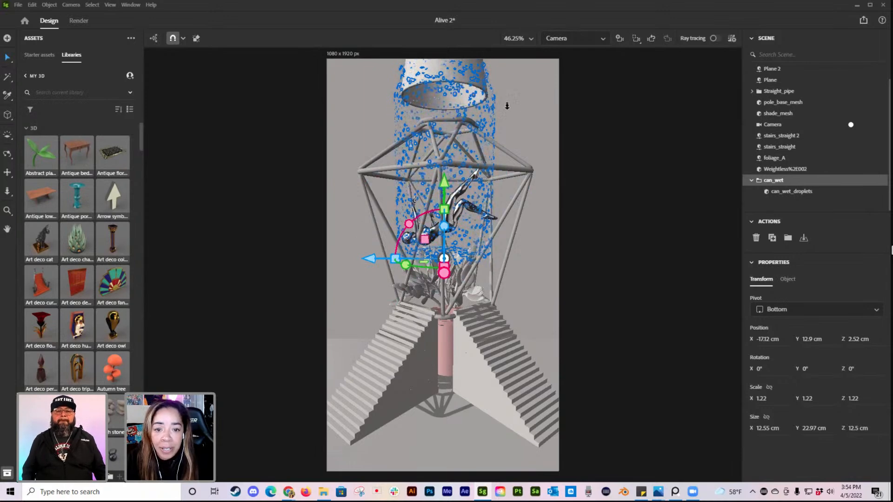
pyautogui.click(629, 120)
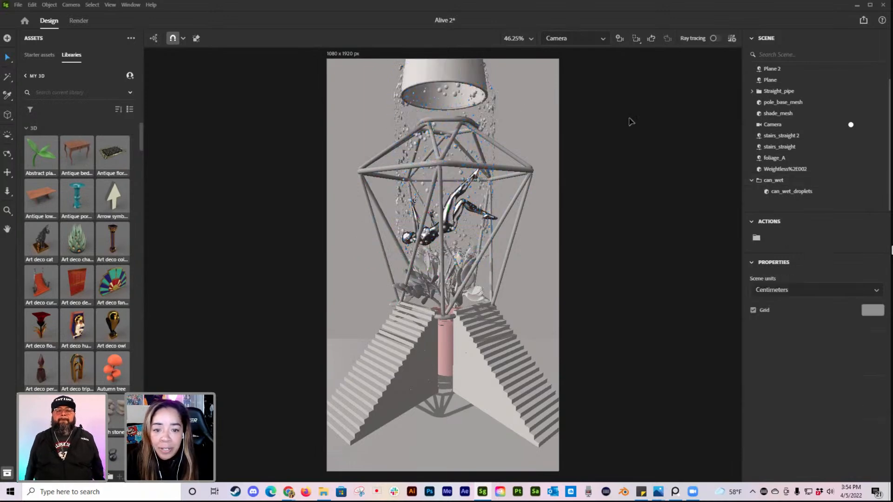
pyautogui.click(491, 131)
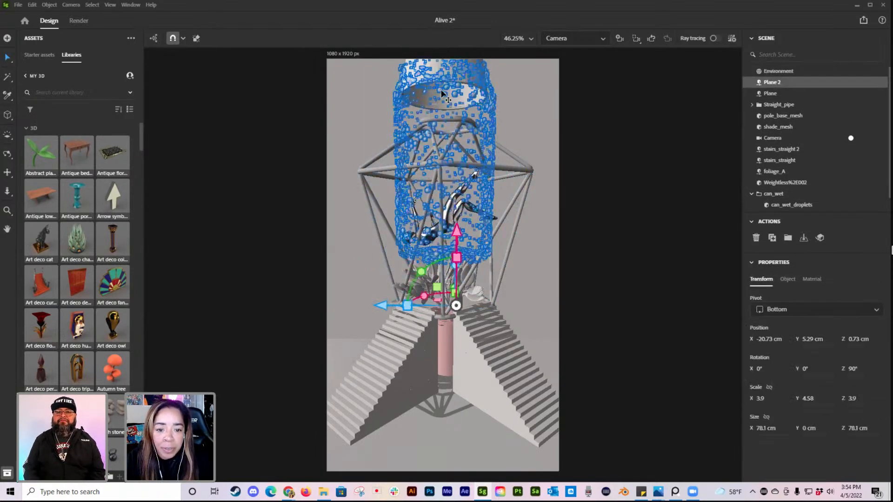
pyautogui.moveTo(385, 305); pyautogui.dragTo(386, 304)
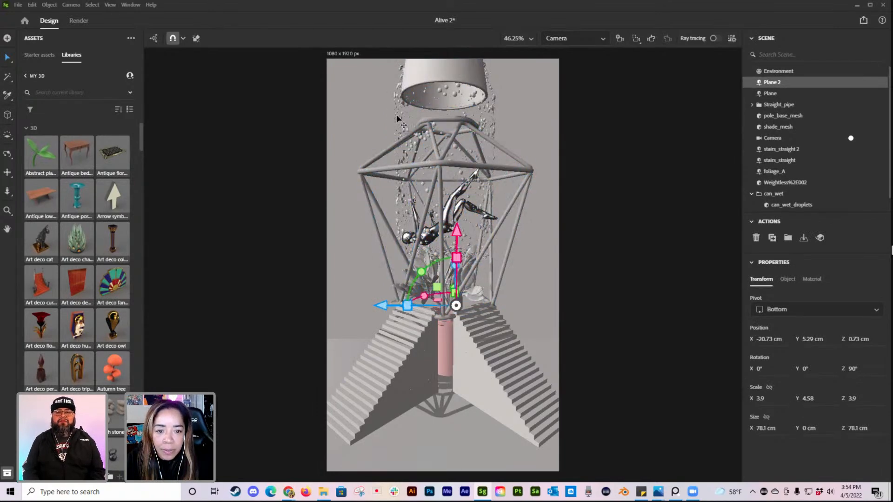
pyautogui.moveTo(384, 306); pyautogui.dragTo(386, 304)
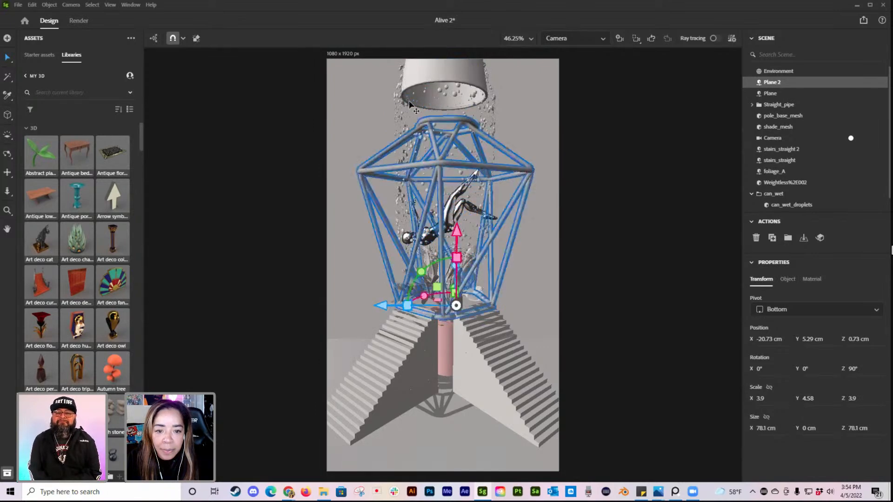
# Step: Nudge the droplet group slightly along the Z axis around the lampshade and cage, then clear the selection
pyautogui.click(400, 108)
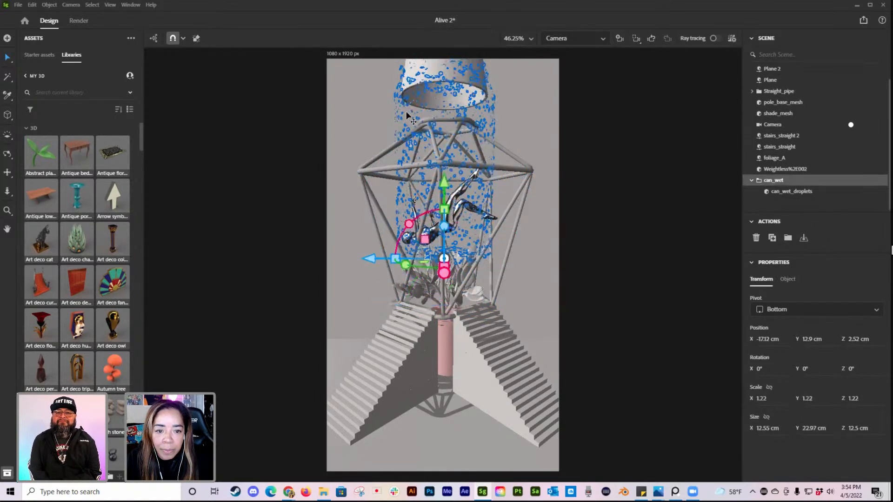
pyautogui.moveTo(368, 261); pyautogui.dragTo(372, 261)
pyautogui.click(634, 217)
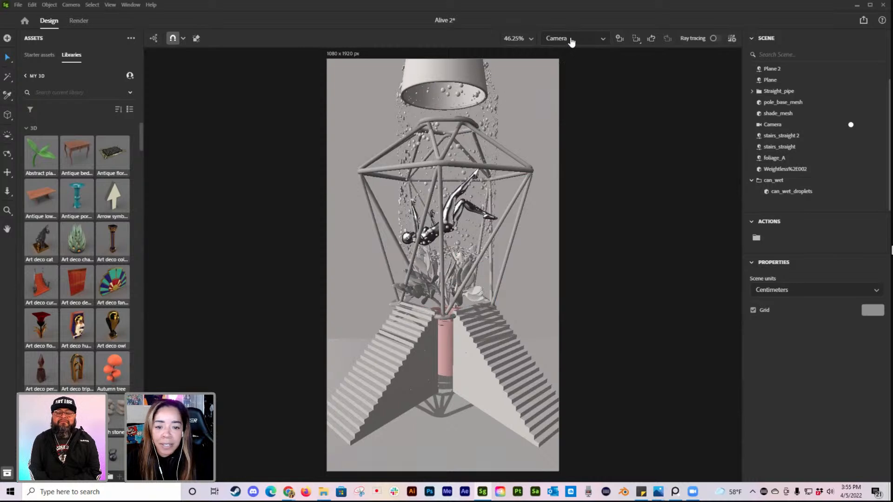
# Step: Apply the Default basic material from the starter assets to the backdrop plane, with its material properties shown
pyautogui.click(549, 80)
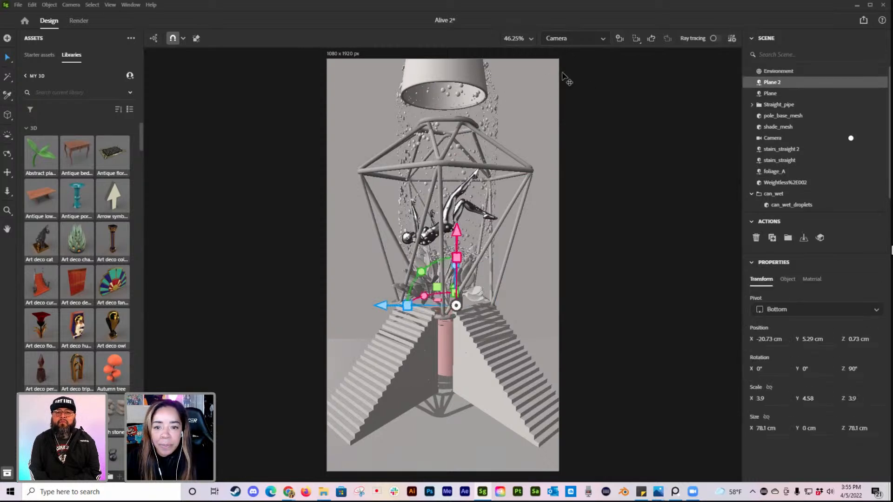
pyautogui.click(51, 59)
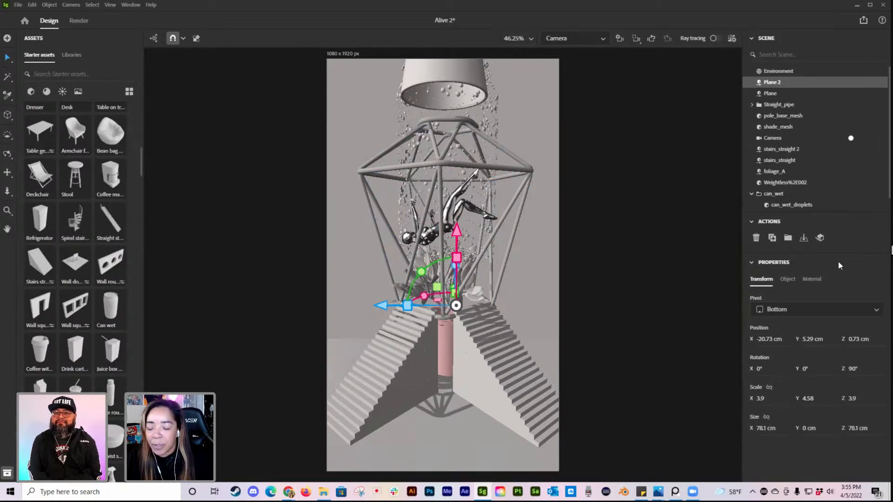
pyautogui.click(811, 279)
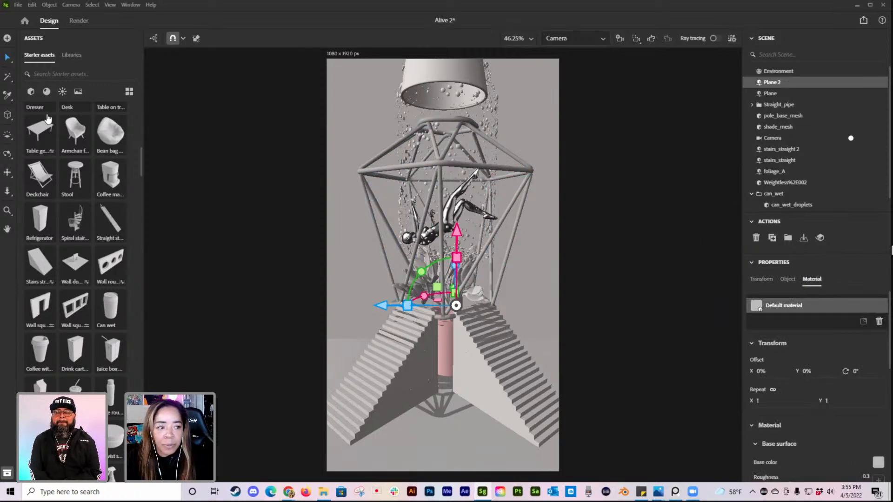
pyautogui.click(47, 91)
pyautogui.scroll(5, 75, 186)
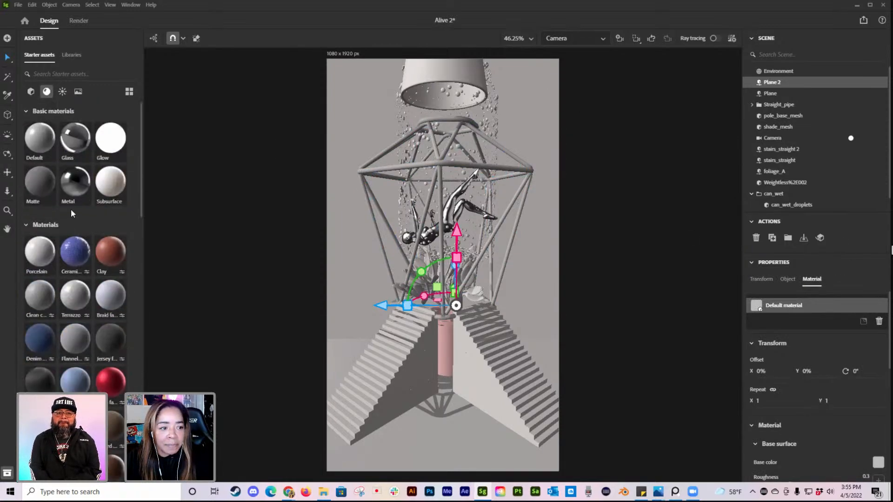
pyautogui.click(33, 145)
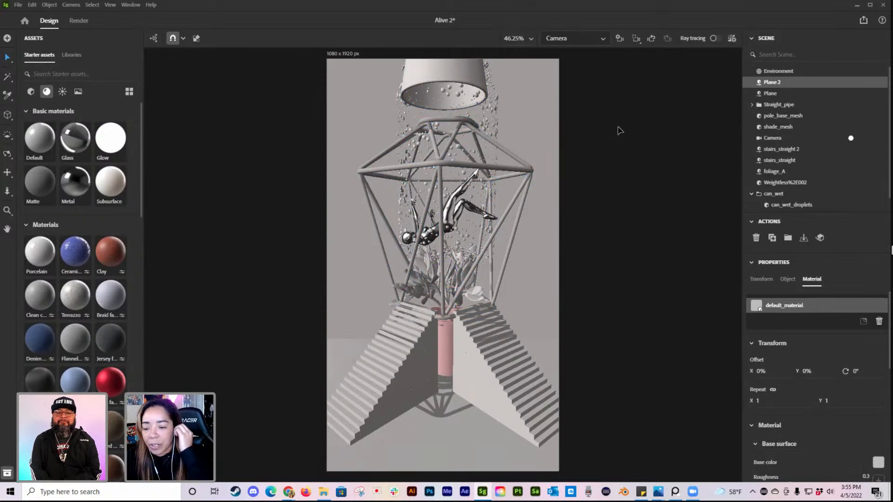
# Step: Set the backdrop plane's base color to purple with hex value AA11E2
pyautogui.click(877, 463)
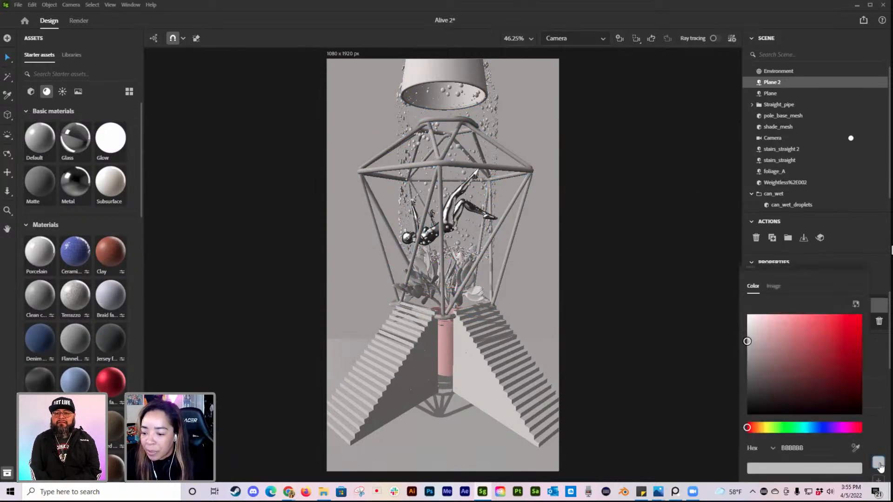
pyautogui.click(809, 453)
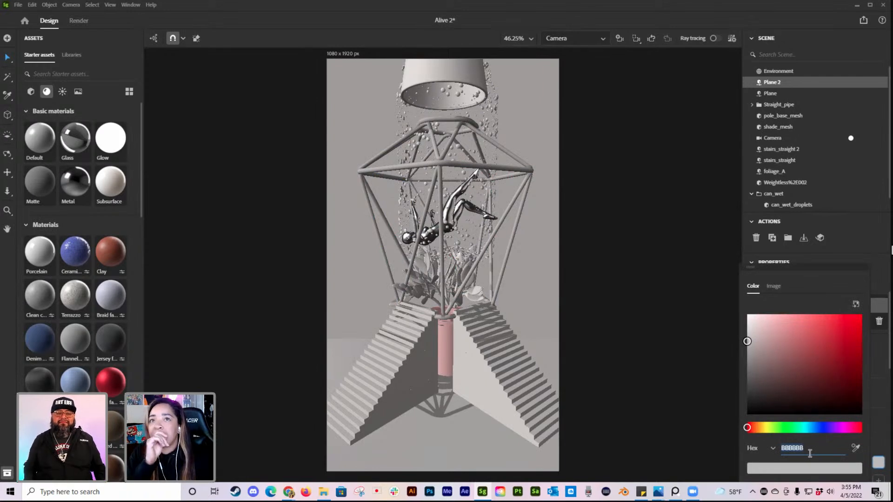
pyautogui.hotkey('alt', 'Tab')
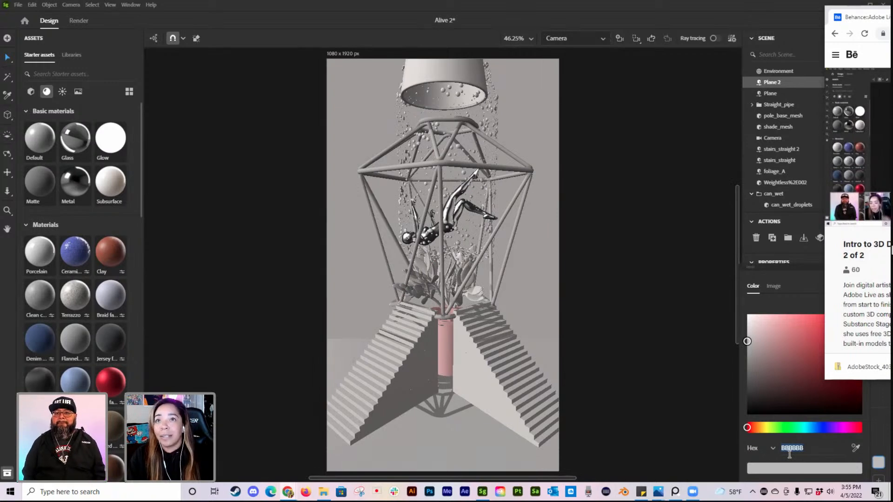
pyautogui.click(814, 450)
pyautogui.moveTo(813, 450); pyautogui.dragTo(765, 454)
pyautogui.write('aa')
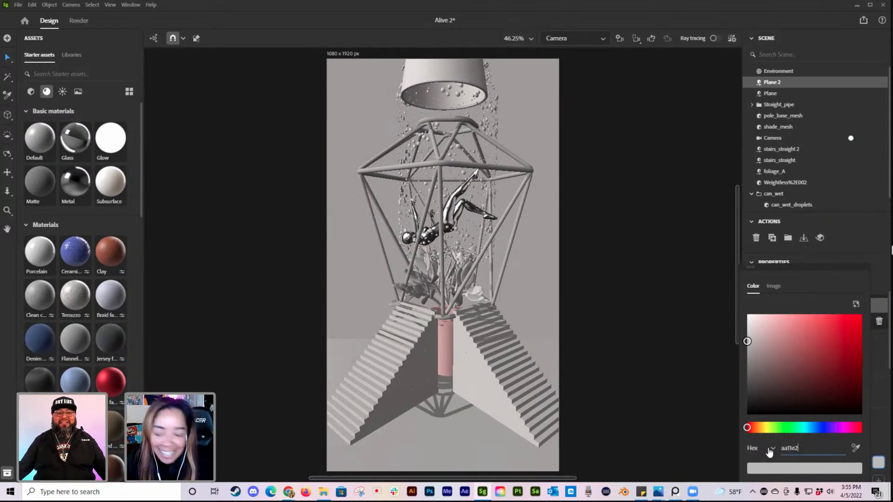
pyautogui.write('11e2')
pyautogui.press('Return')
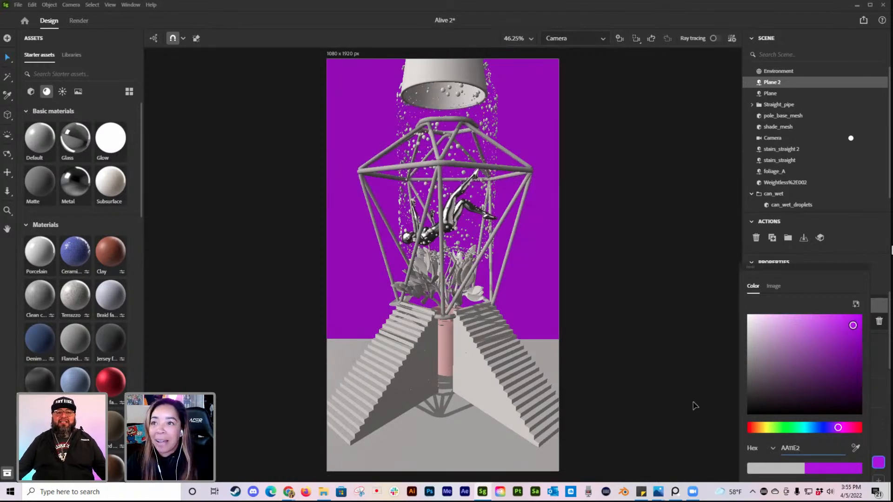
# Step: Switch to the browser to review the Adobe Live page's free material and model packs, then return to Stager with nothing selected
pyautogui.click(474, 448)
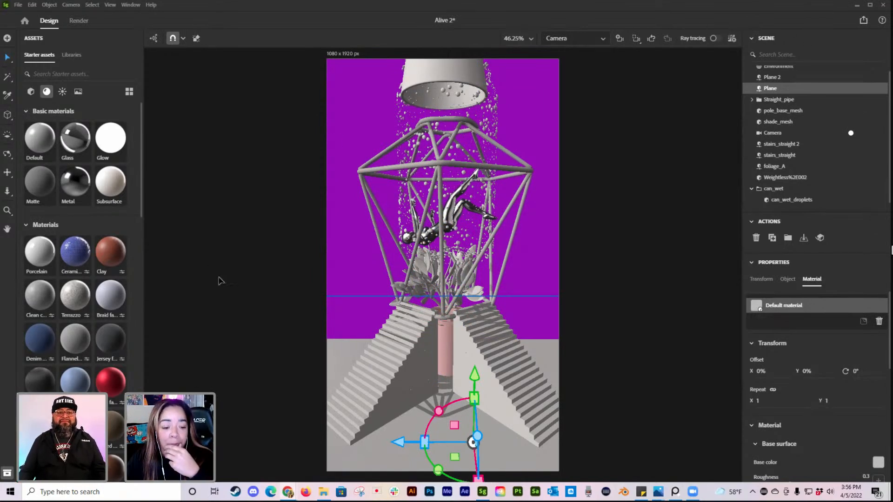
pyautogui.moveTo(290, 493)
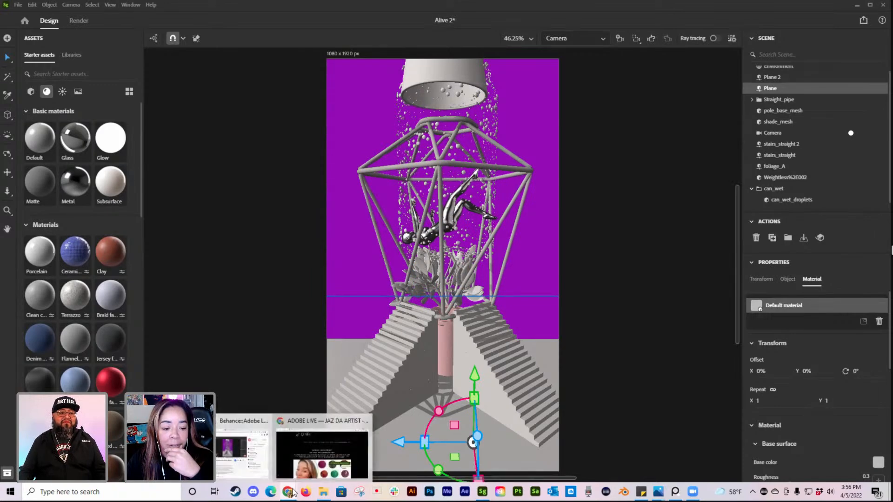
pyautogui.click(334, 454)
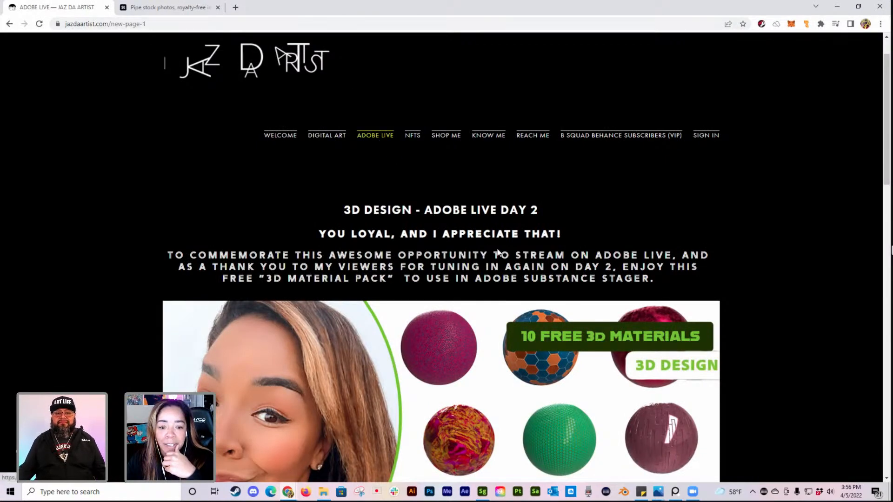
pyautogui.scroll(-3, 572, 253)
pyautogui.scroll(-6, 645, 257)
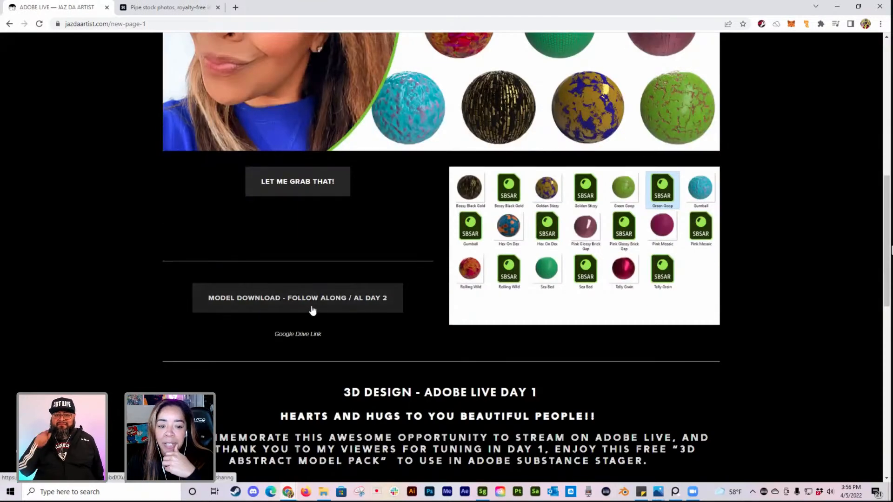
pyautogui.scroll(-9, 459, 303)
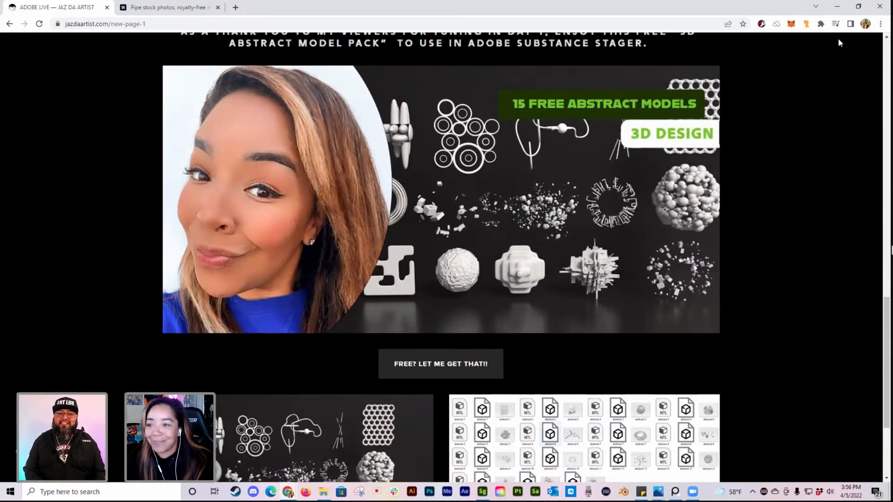
pyautogui.click(837, 7)
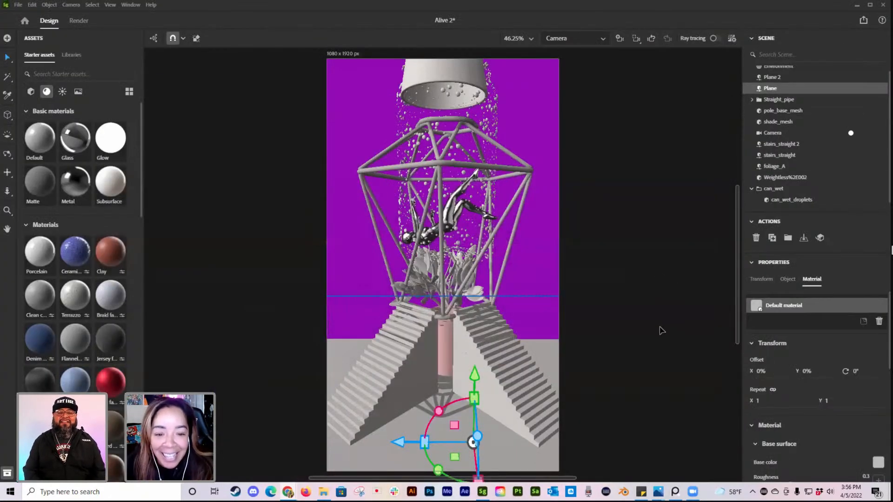
pyautogui.click(662, 330)
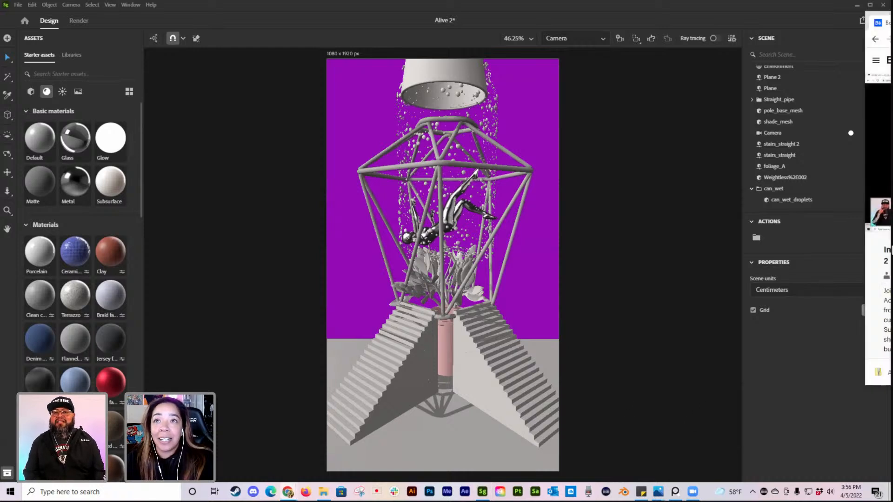
# Step: Apply the red gloss paint material from the starter assets to the foliage inside the cage
pyautogui.click(462, 276)
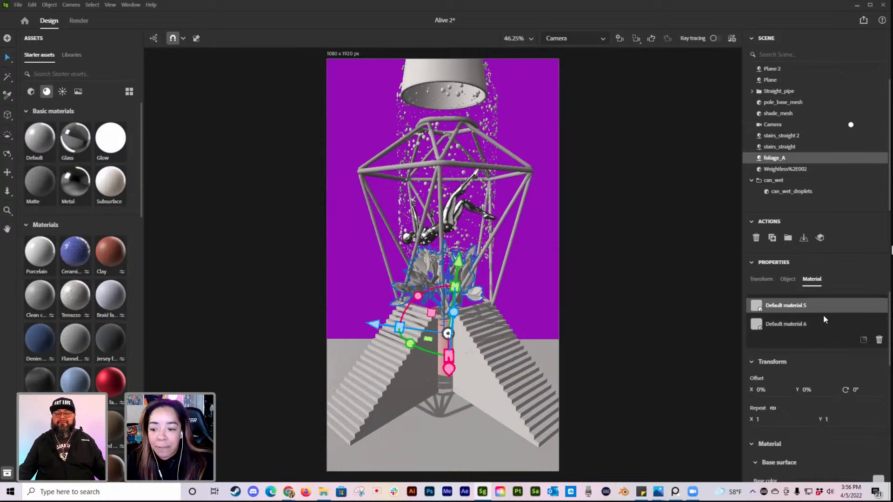
pyautogui.scroll(-2, 837, 331)
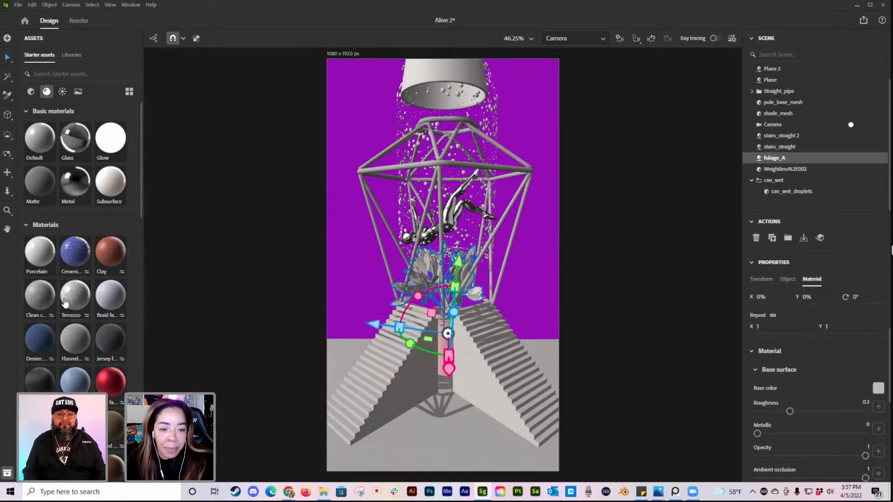
pyautogui.scroll(-5, 91, 298)
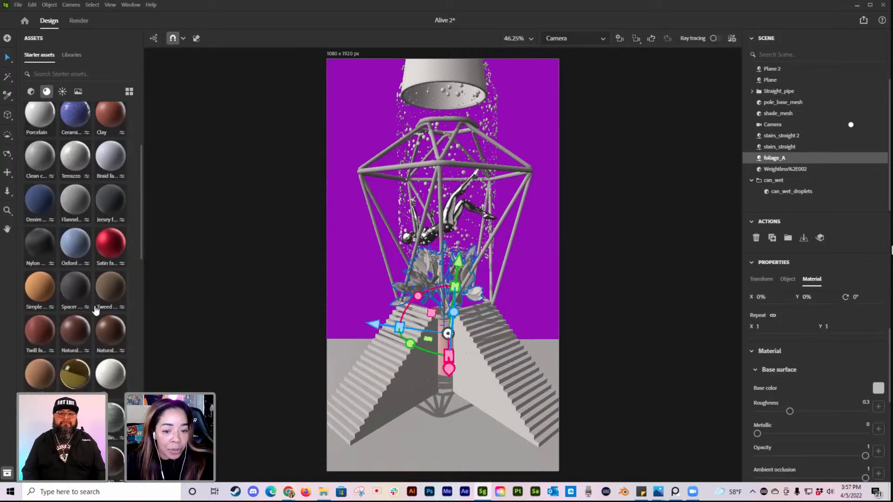
pyautogui.scroll(-5, 100, 331)
pyautogui.scroll(-2, 121, 361)
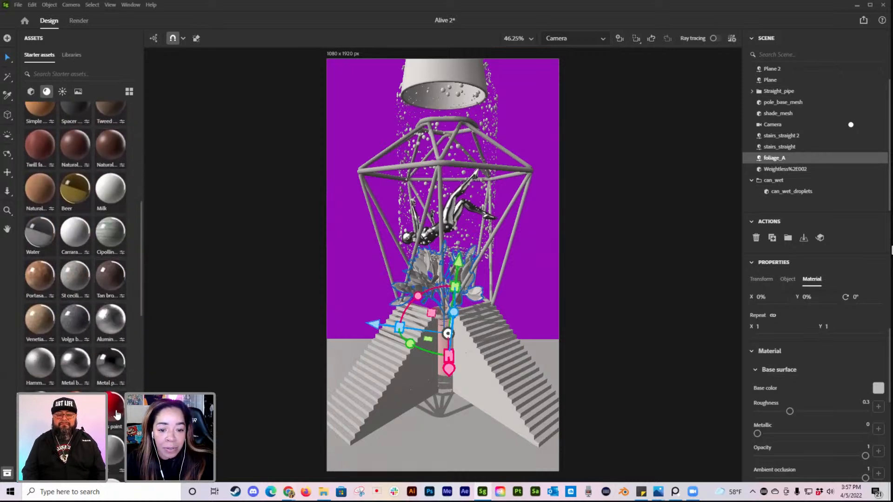
pyautogui.moveTo(193, 373); pyautogui.dragTo(422, 264)
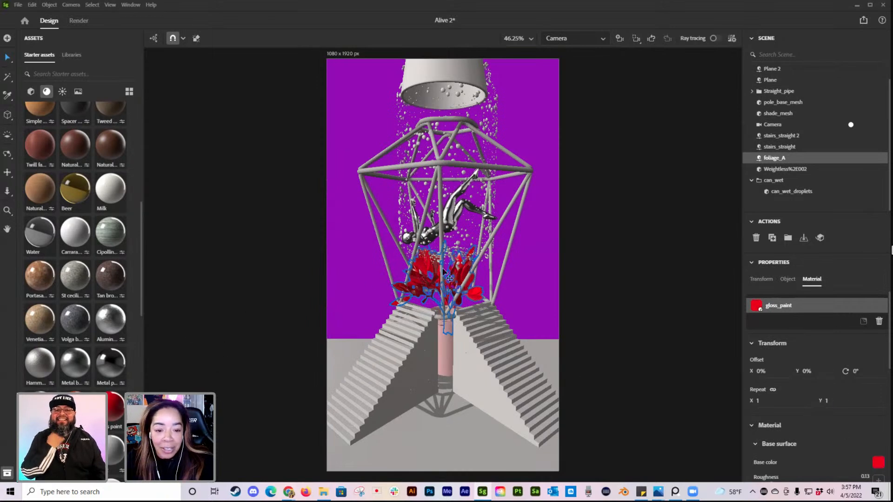
# Step: Change the base color of the foliage's gloss paint to bright green by shifting its hue
pyautogui.click(878, 462)
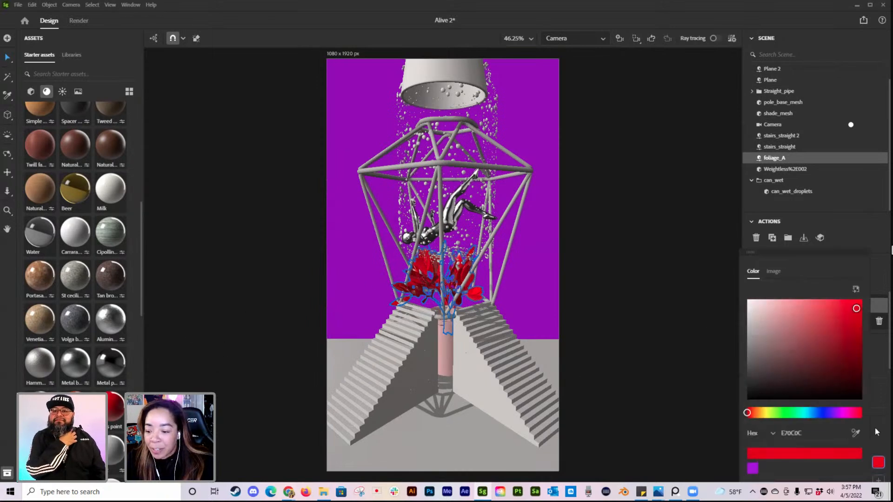
pyautogui.scroll(-3, 850, 418)
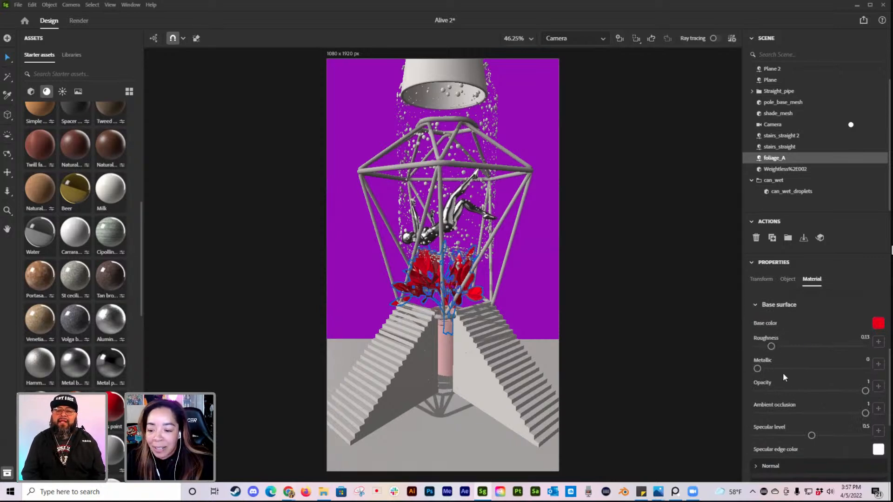
pyautogui.click(878, 324)
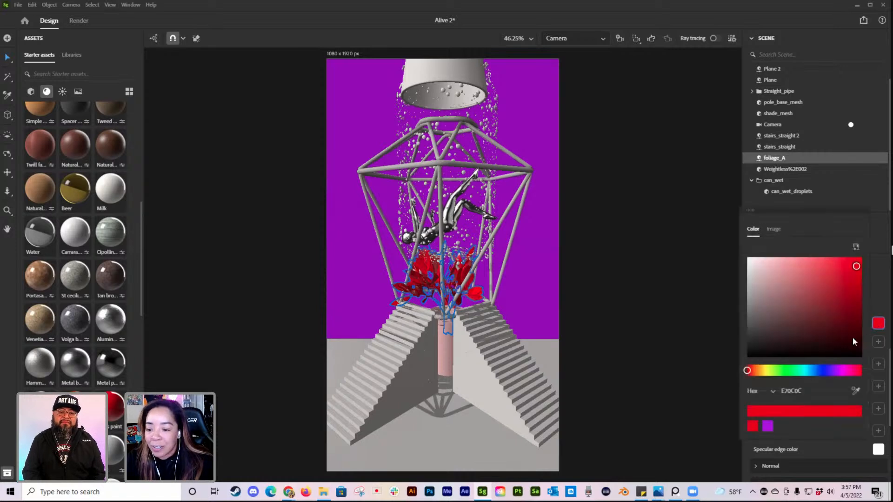
pyautogui.moveTo(781, 371); pyautogui.dragTo(784, 370)
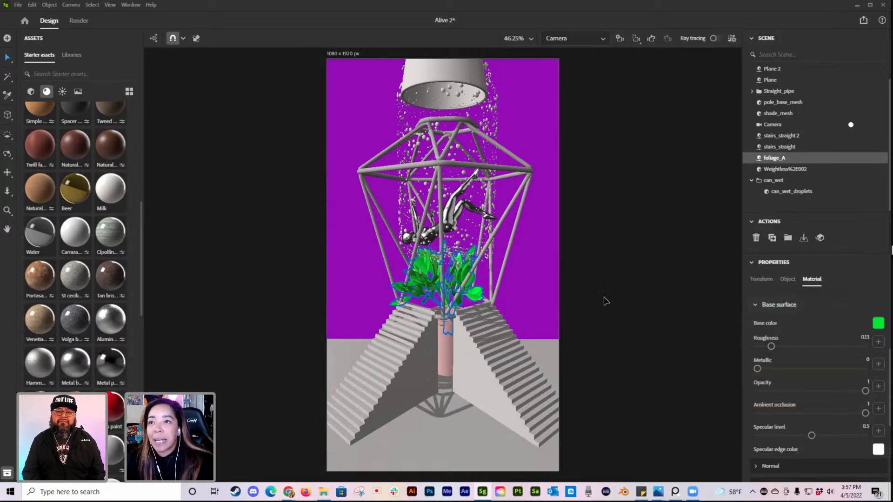
# Step: Select the left staircase and search the MY MATERIALS library for "gold"
pyautogui.click(408, 355)
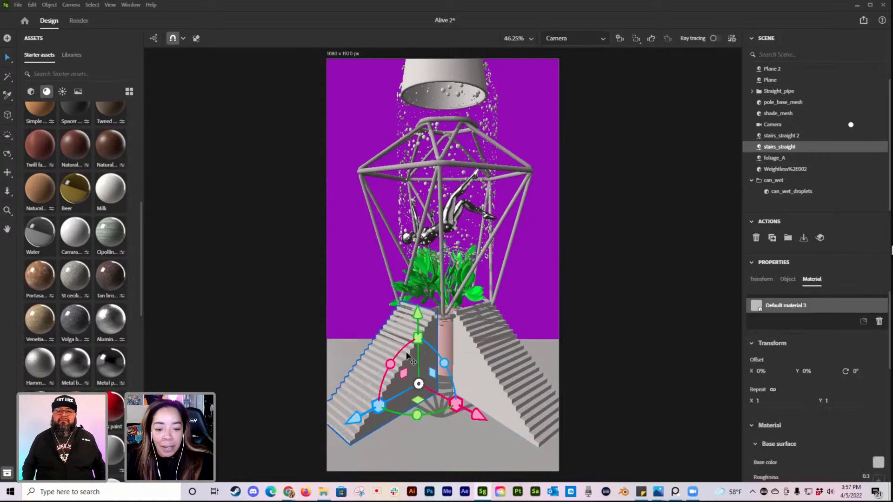
pyautogui.click(71, 56)
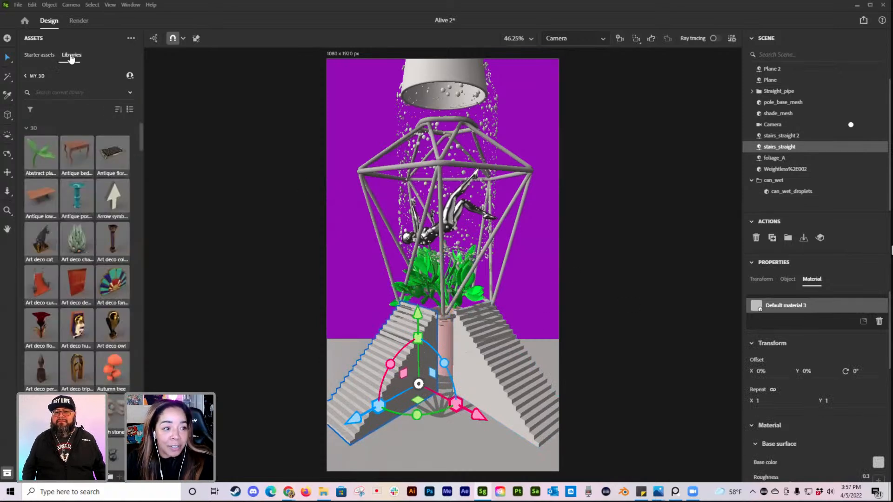
pyautogui.click(27, 77)
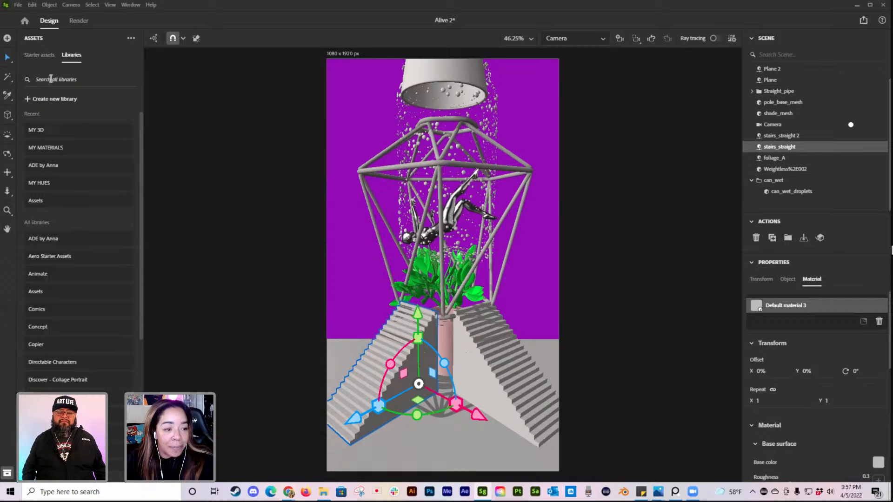
pyautogui.click(77, 153)
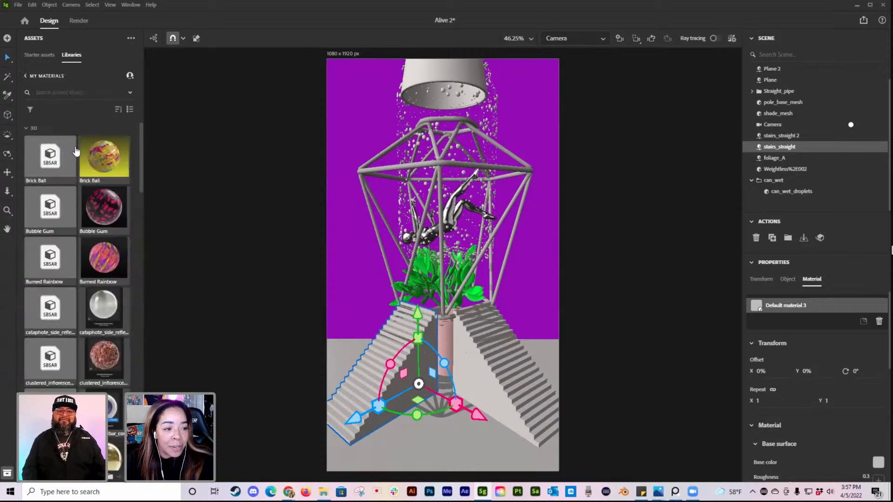
pyautogui.click(57, 87)
pyautogui.write('gold')
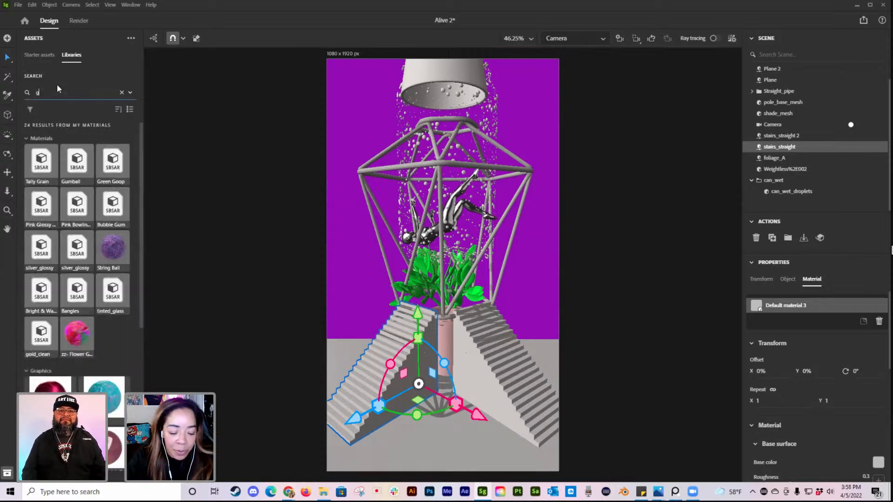
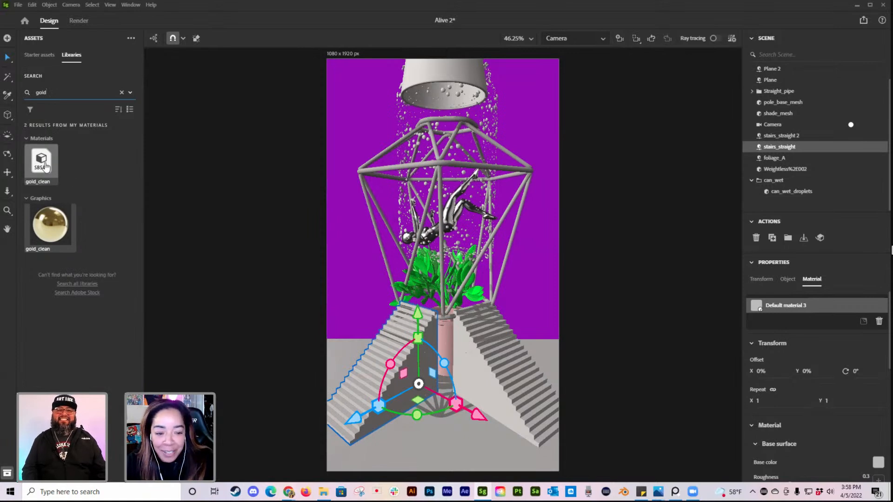
# Step: Apply the gold_clean material from the library to both the left and right staircases
pyautogui.moveTo(45, 166); pyautogui.dragTo(395, 373)
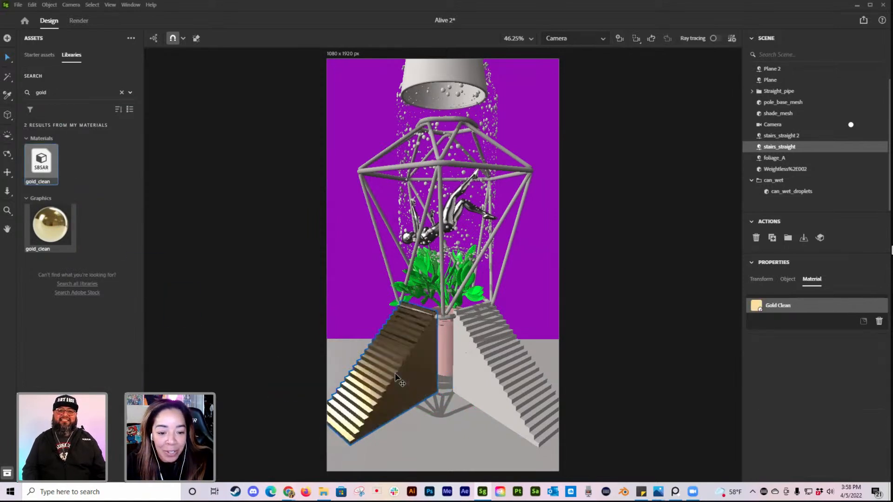
pyautogui.click(500, 364)
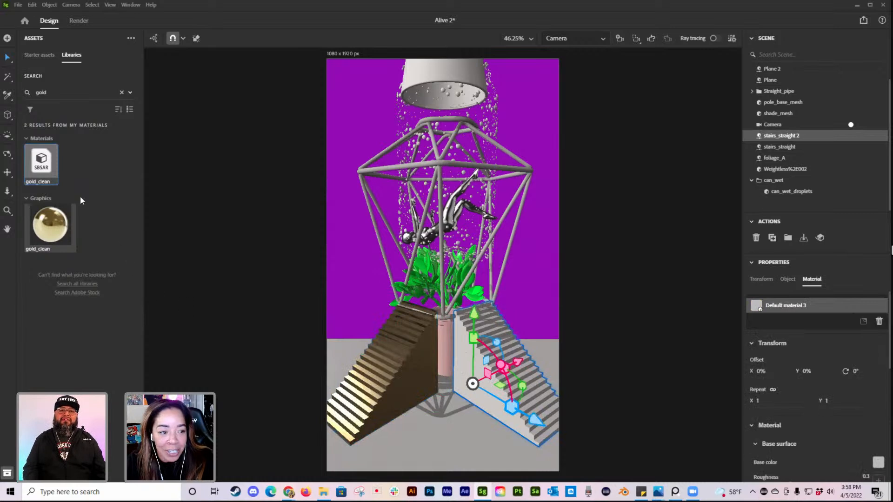
pyautogui.moveTo(46, 168); pyautogui.dragTo(507, 358)
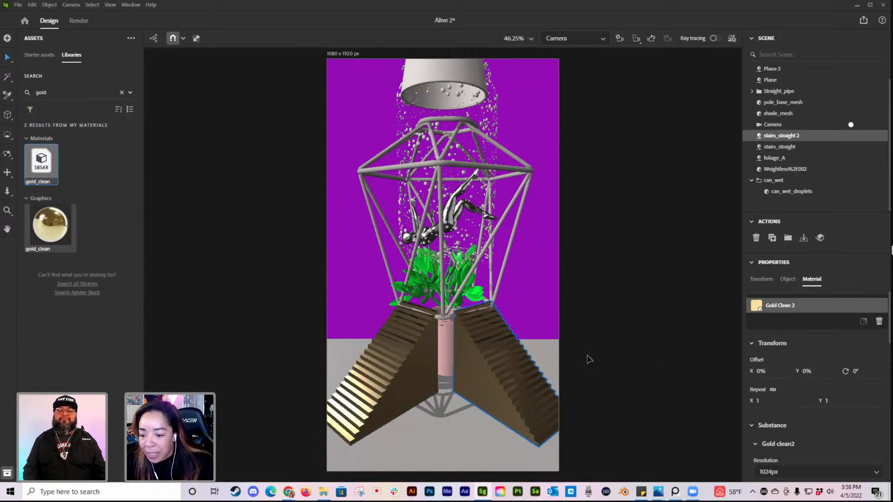
# Step: Try a gold roughness of 0.99 on the right staircase's gold material and undo the change
pyautogui.scroll(-2, 841, 355)
pyautogui.scroll(-1, 845, 357)
pyautogui.scroll(-1, 871, 404)
pyautogui.click(880, 357)
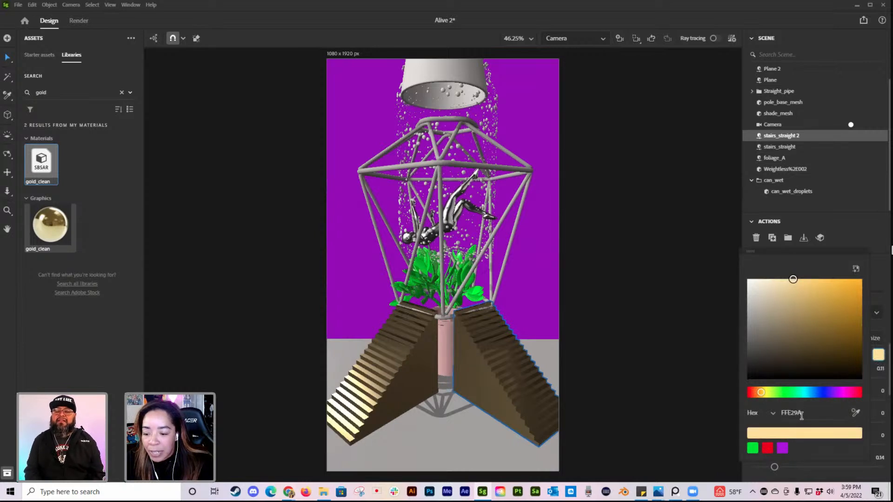
pyautogui.click(878, 379)
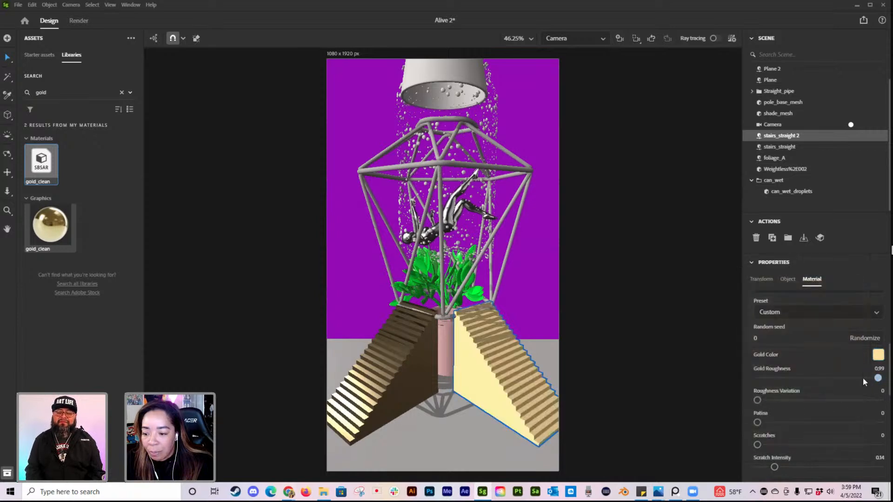
pyautogui.hotkey('ctrl', 'z')
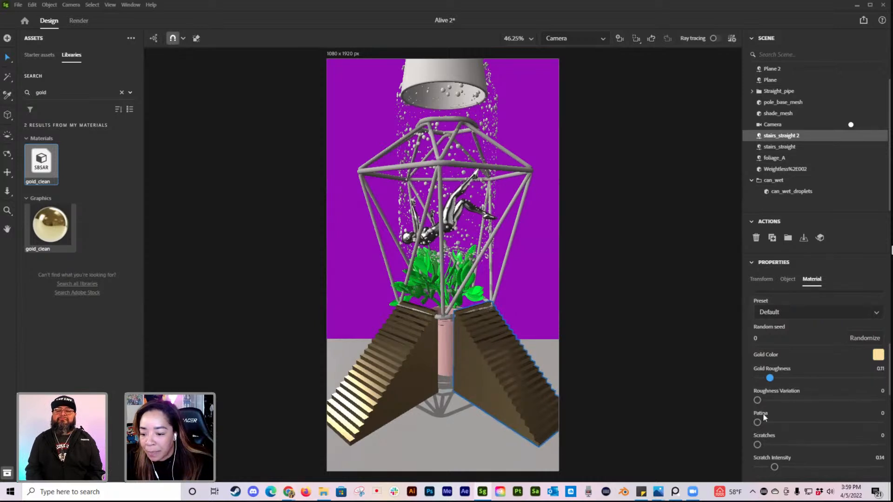
pyautogui.scroll(-1, 765, 422)
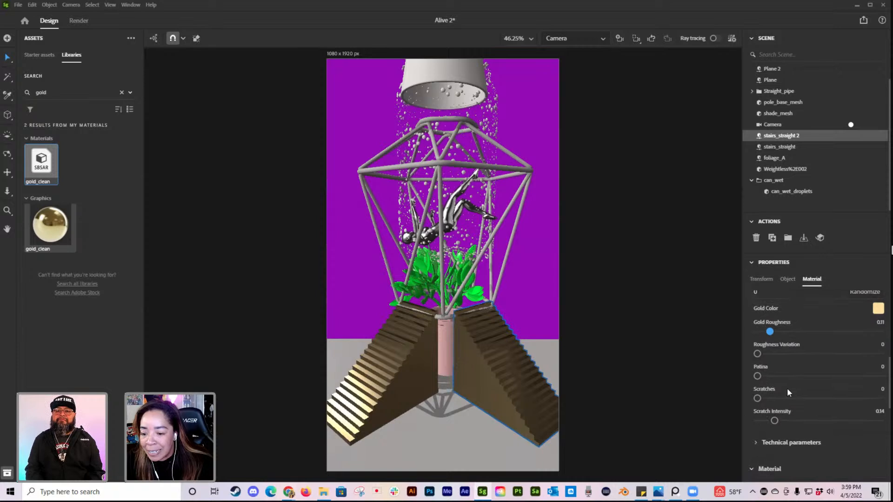
pyautogui.scroll(1, 796, 411)
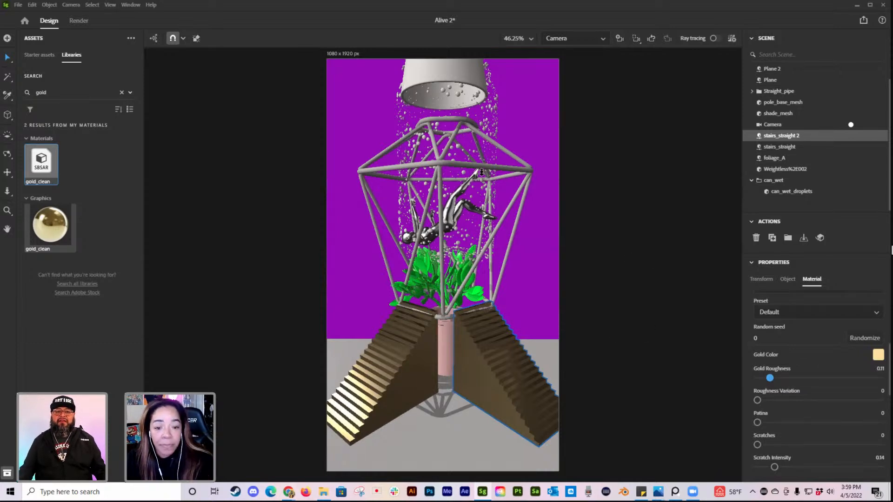
# Step: Apply the gold_clean material to the cage frame around the figure and clear the library search
pyautogui.click(453, 165)
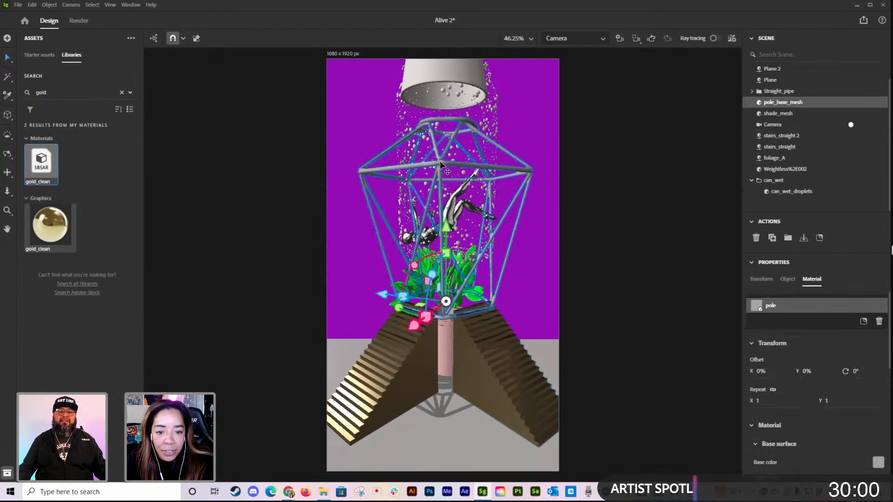
pyautogui.click(48, 160)
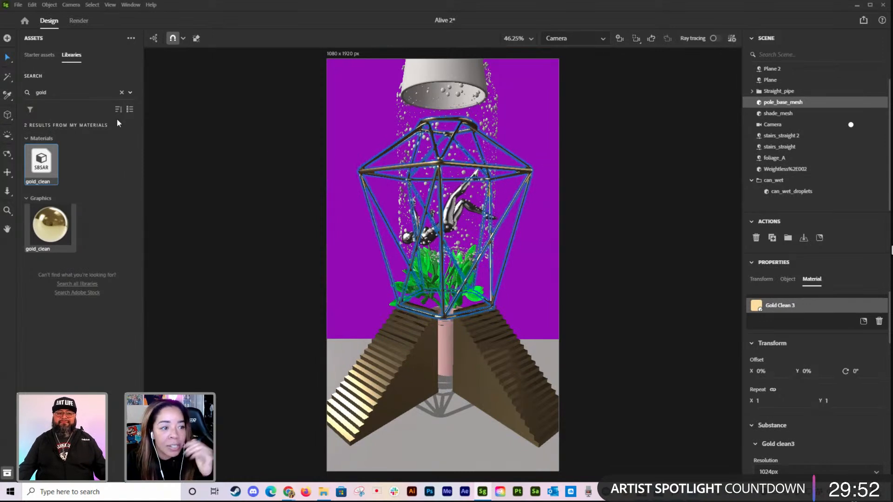
pyautogui.click(120, 92)
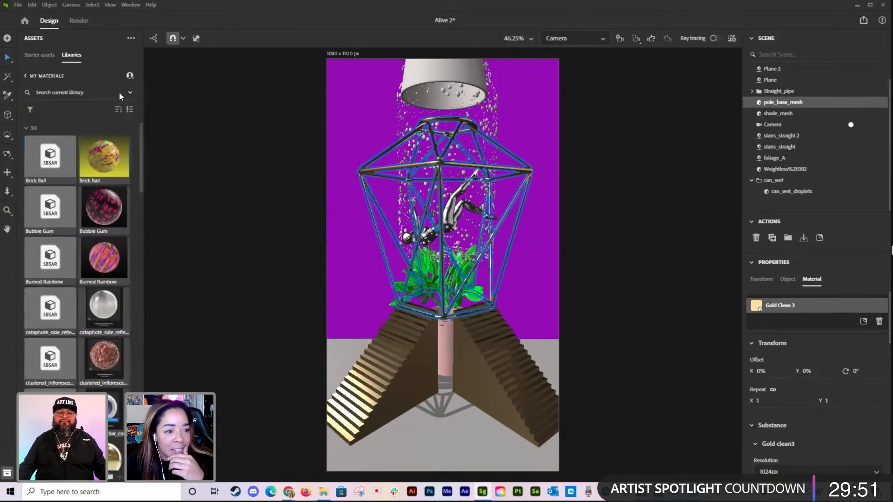
# Step: Apply the basic Metal material from the starter assets to the ground plane
pyautogui.click(39, 55)
pyautogui.scroll(10, 87, 212)
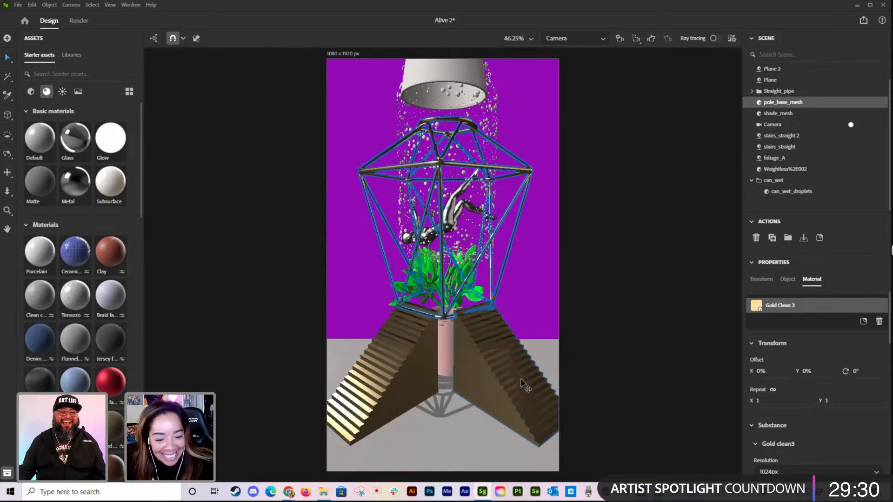
pyautogui.moveTo(72, 186); pyautogui.dragTo(460, 450)
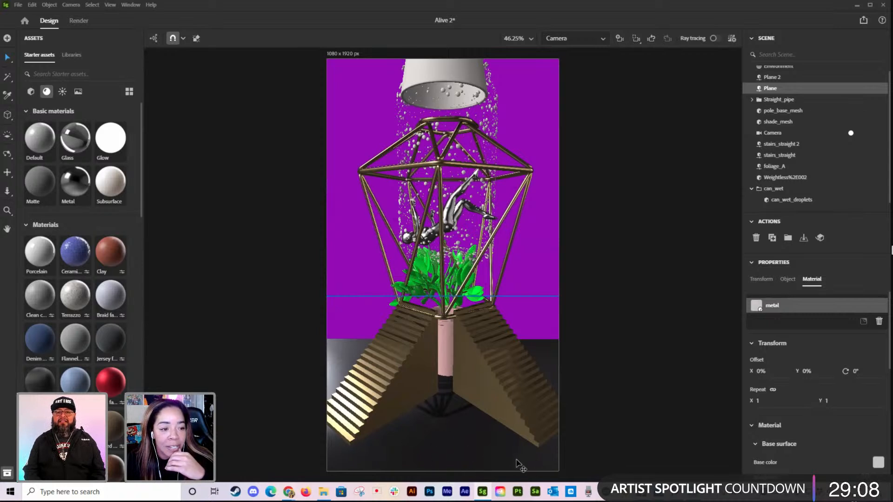
# Step: Open the 3D model import dialog to review its files and supported formats, and close it without importing anything
pyautogui.click(462, 74)
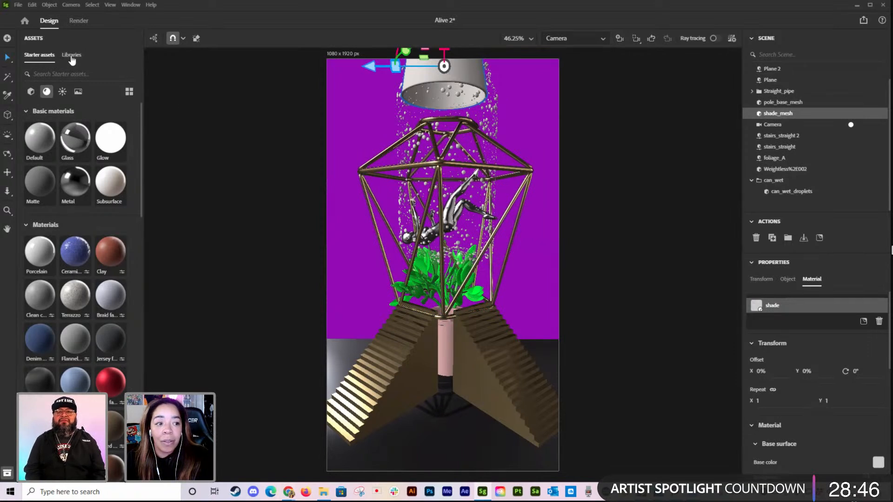
pyautogui.click(17, 5)
pyautogui.moveTo(42, 107)
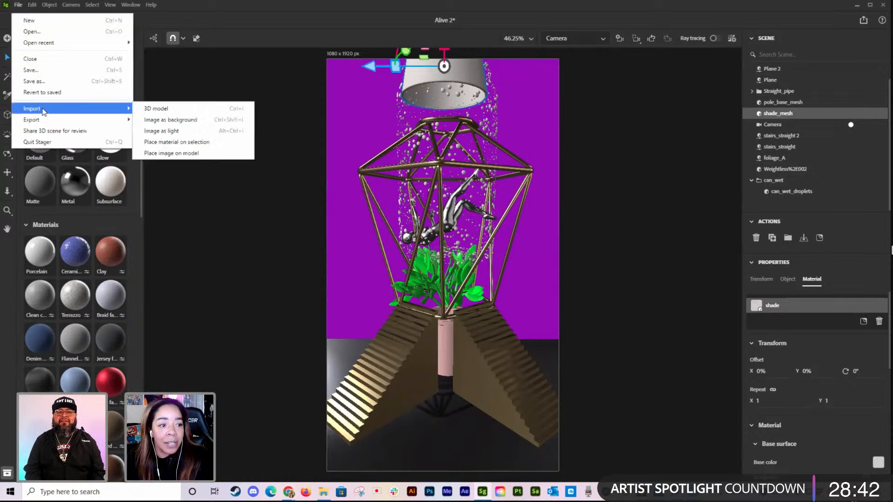
pyautogui.click(163, 109)
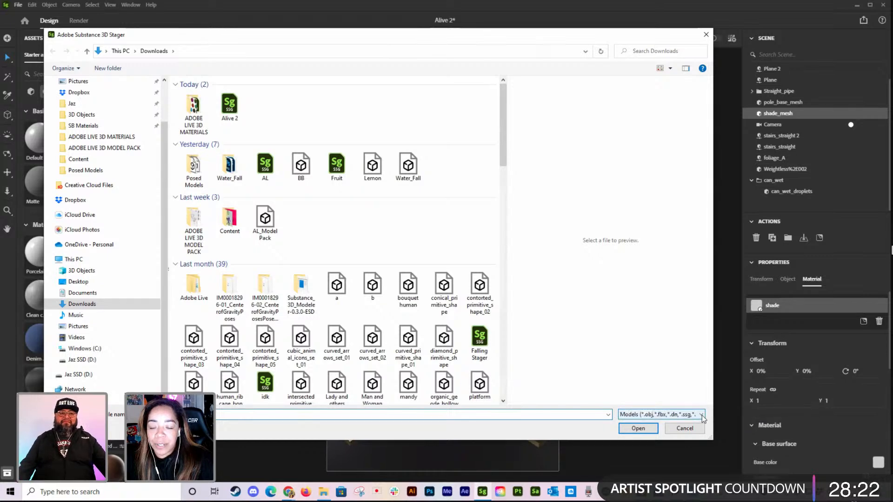
pyautogui.click(706, 35)
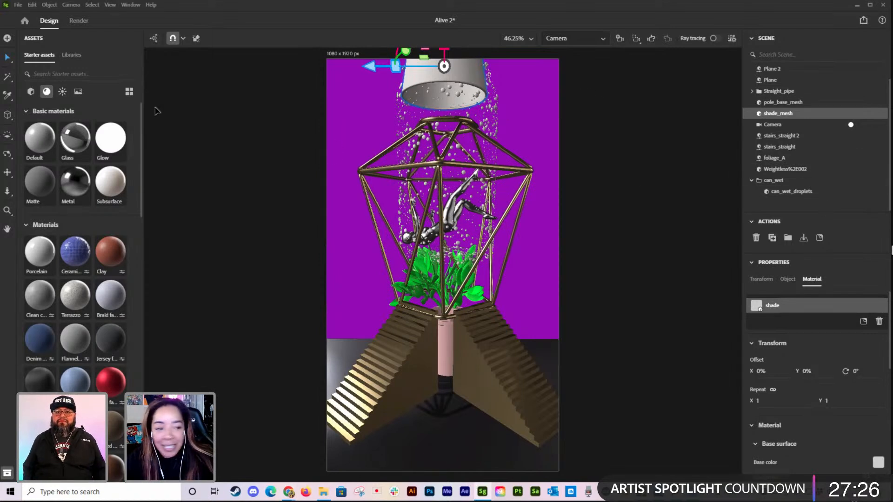
# Step: Apply the Gloss paint material from the starter assets to the lamp shade above the cage
pyautogui.click(71, 55)
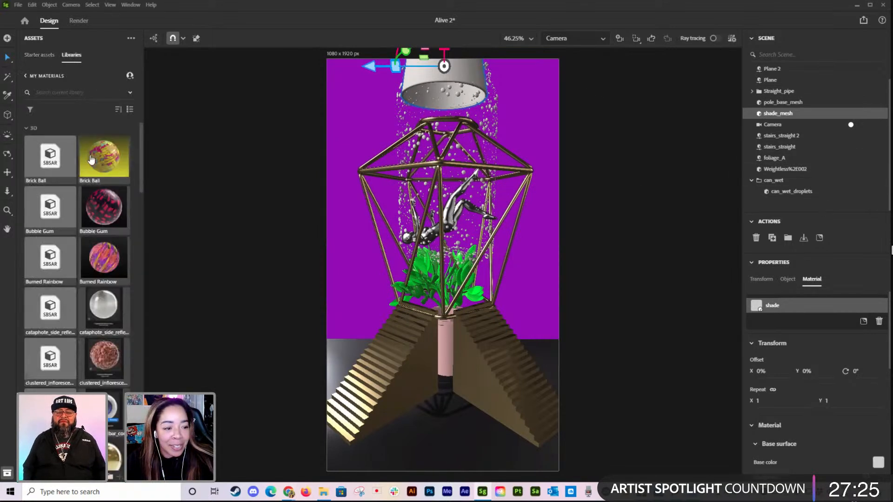
pyautogui.click(37, 55)
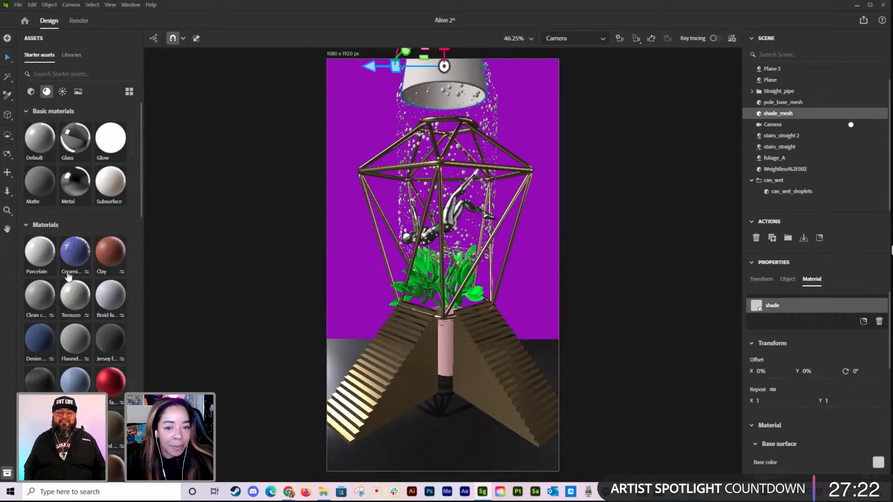
pyautogui.scroll(-3, 68, 277)
pyautogui.scroll(-6, 68, 277)
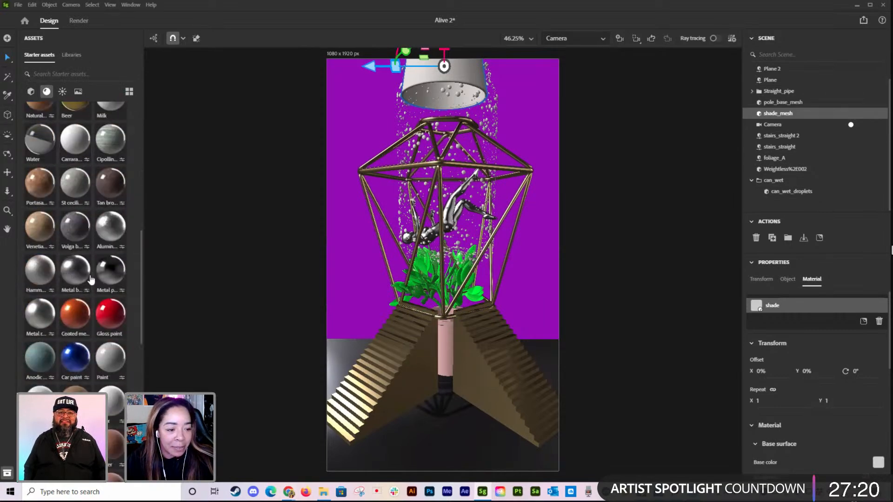
pyautogui.moveTo(110, 316)
pyautogui.mouseDown()
pyautogui.moveTo(185, 238)
pyautogui.moveTo(430, 100)
pyautogui.mouseUp()
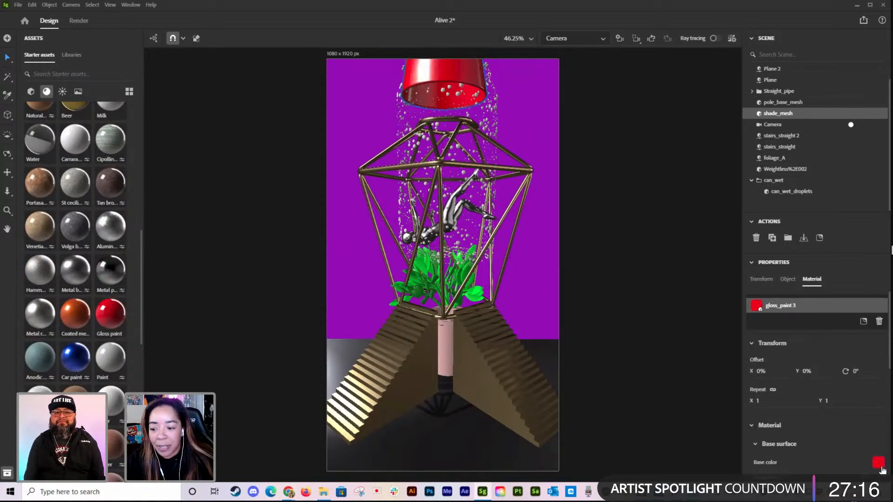
# Step: Change the base color of the lamp shade's gloss paint to a very dark navy blue and deselect the shade
pyautogui.click(878, 462)
pyautogui.click(827, 413)
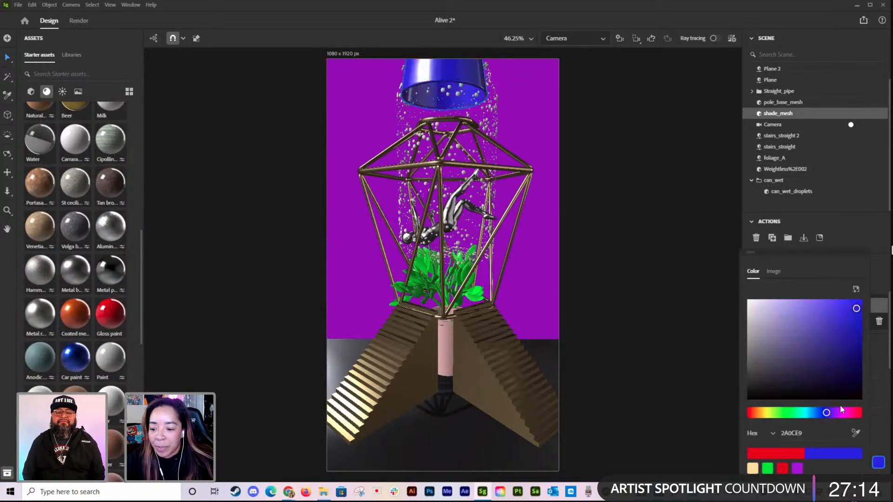
pyautogui.click(859, 383)
pyautogui.click(665, 219)
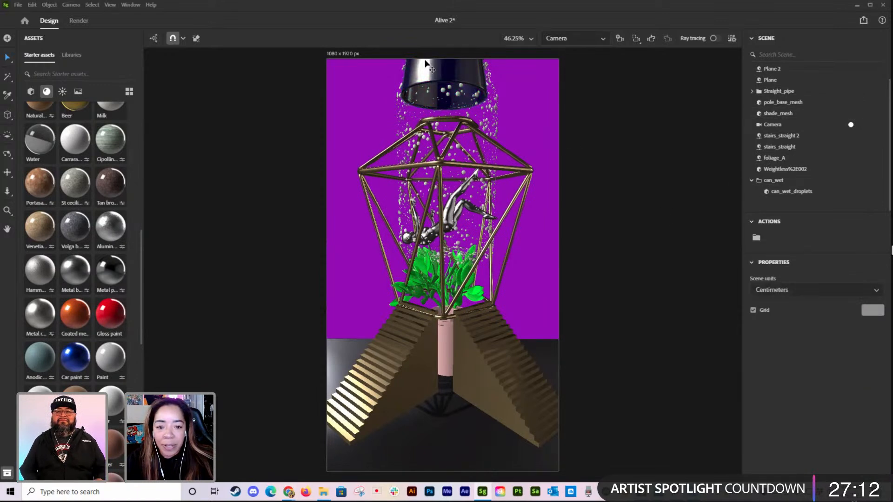
# Step: Apply the Water material from the starter assets to the droplets falling from the lamp shade
pyautogui.click(462, 87)
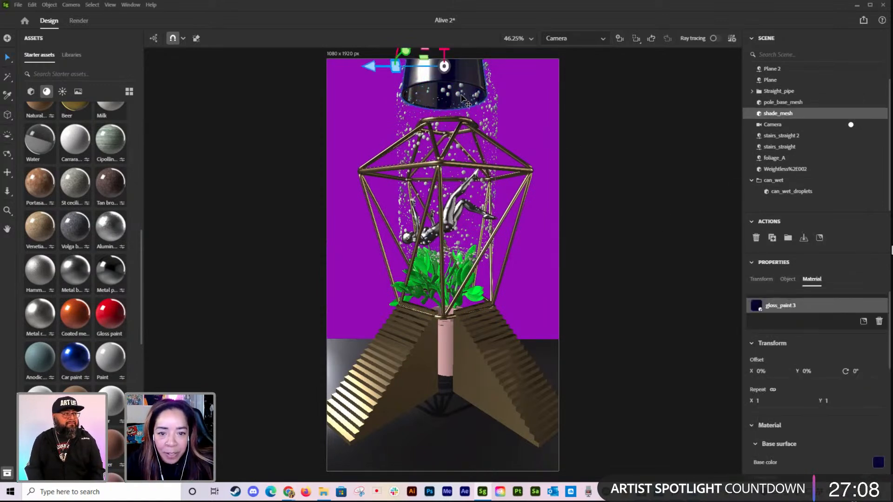
pyautogui.click(72, 55)
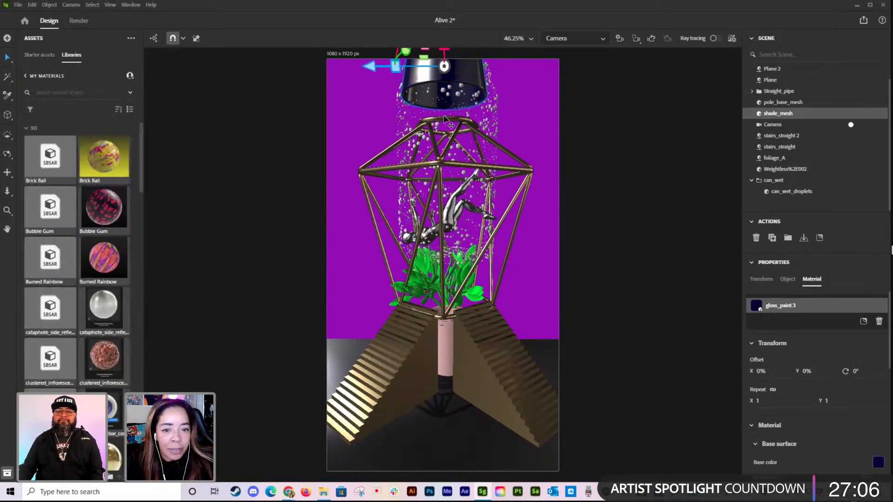
pyautogui.click(40, 55)
pyautogui.scroll(4, 47, 325)
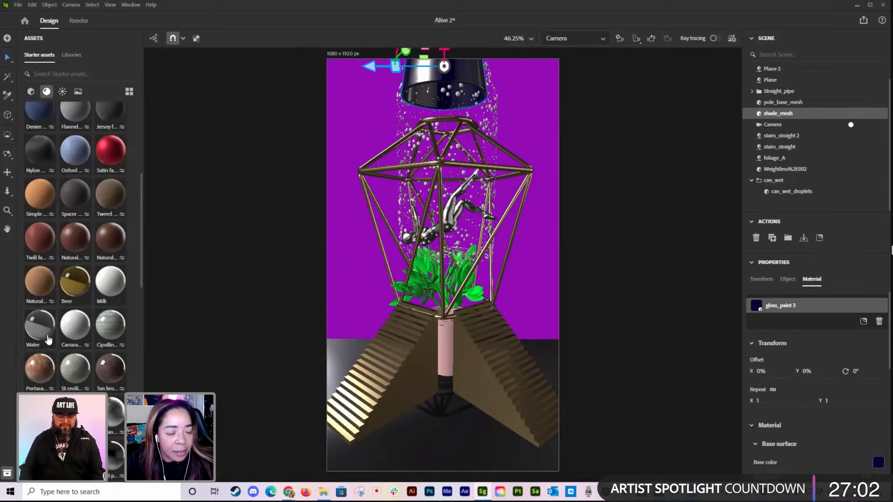
pyautogui.scroll(4, 55, 279)
pyautogui.scroll(-3, 93, 124)
pyautogui.moveTo(38, 380); pyautogui.dragTo(426, 140)
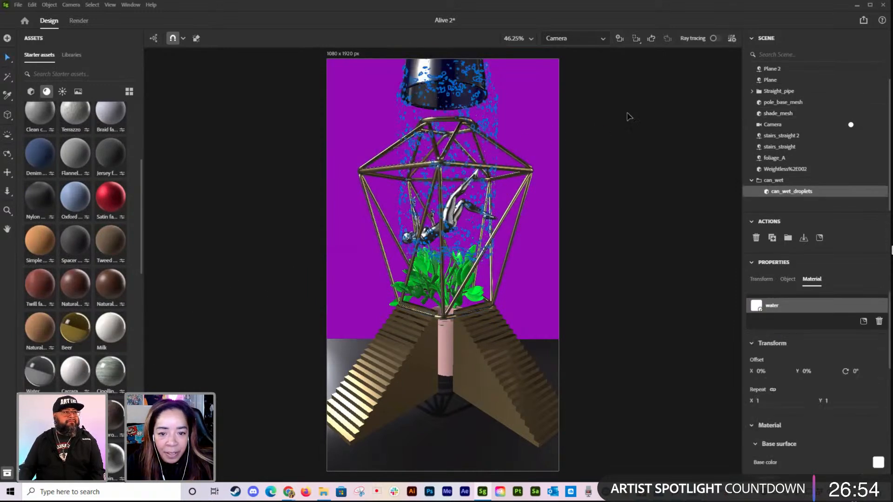
pyautogui.click(686, 170)
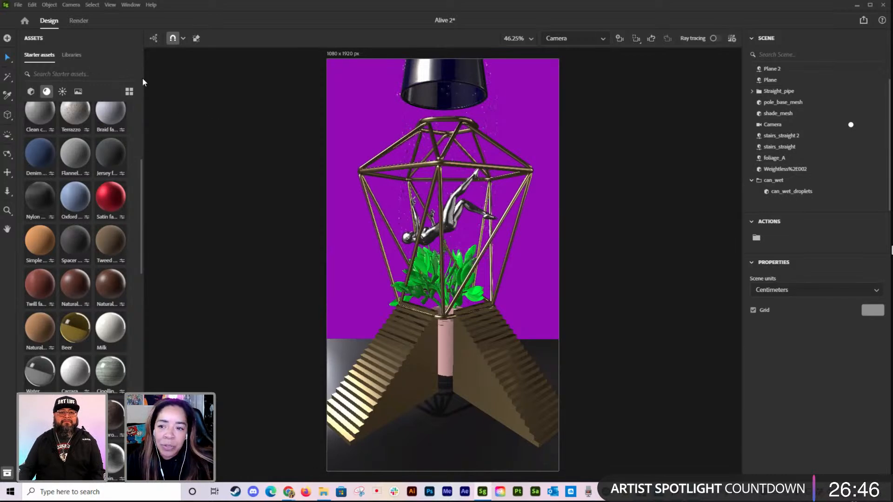
# Step: Switch to the Viewport camera for an angled overview and add a Spot physical light to the scene
pyautogui.click(579, 39)
pyautogui.click(583, 55)
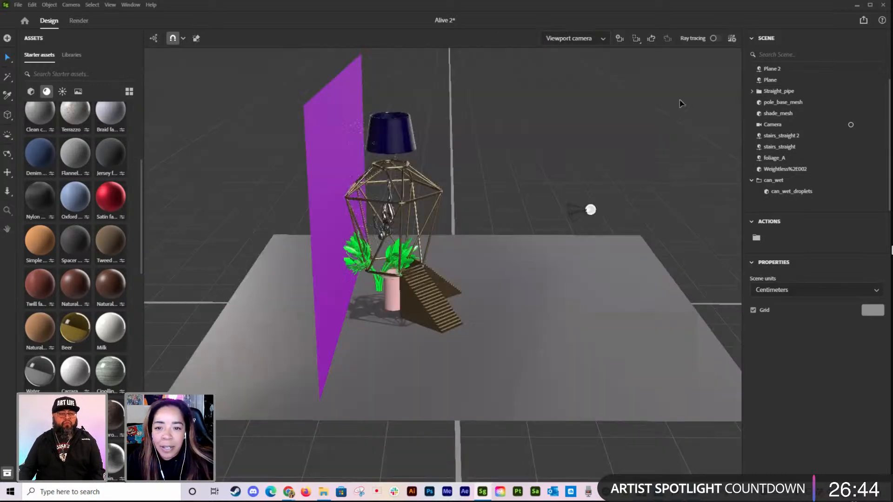
pyautogui.moveTo(687, 239); pyautogui.dragTo(559, 243, button='right')
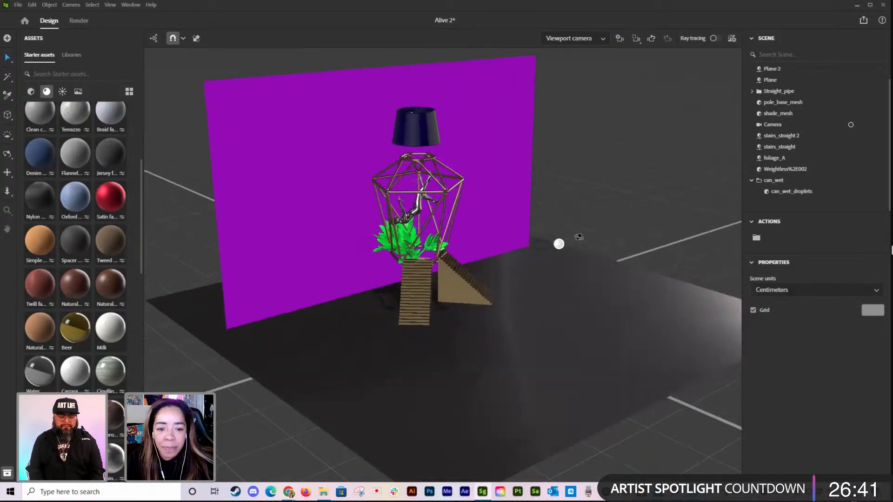
pyautogui.click(46, 91)
pyautogui.click(60, 95)
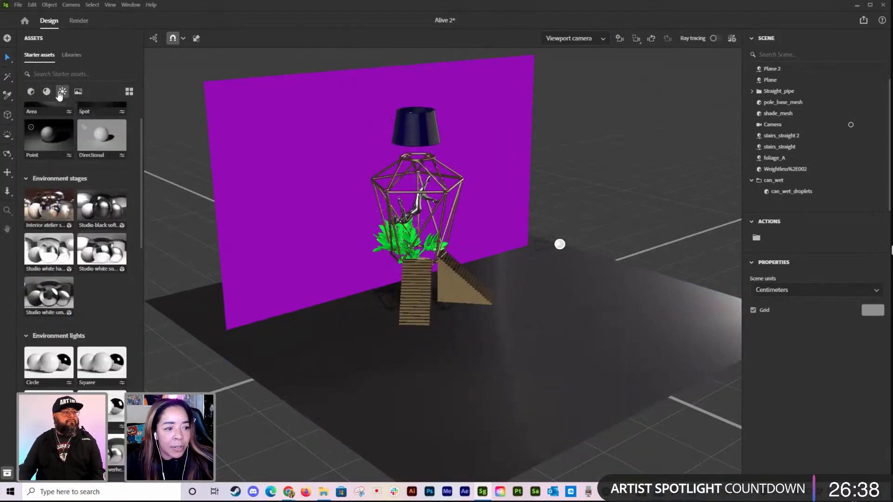
pyautogui.scroll(2, 73, 201)
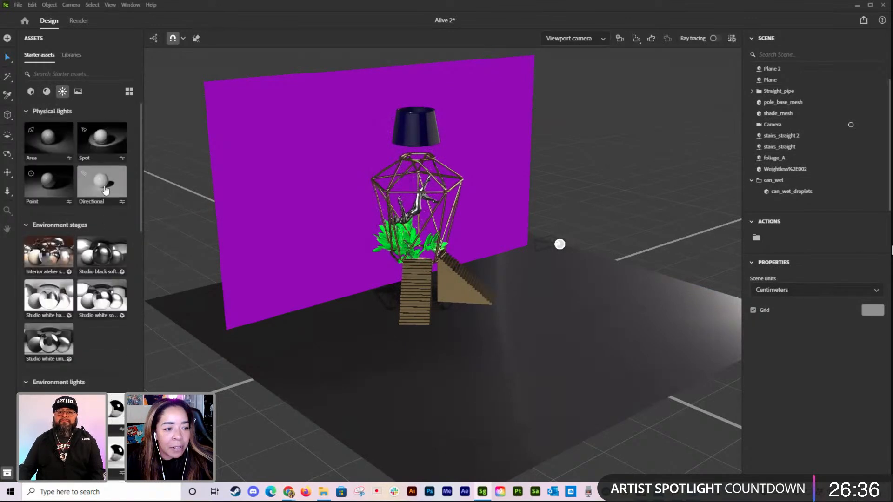
pyautogui.scroll(-4, 132, 281)
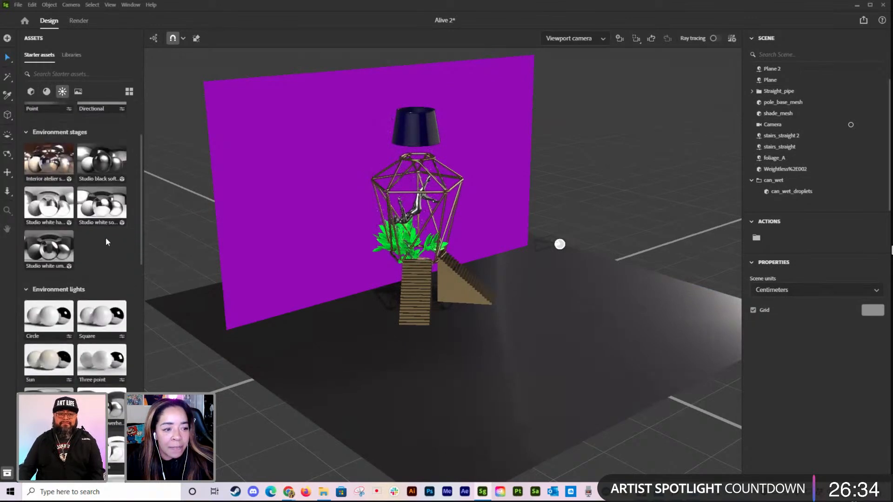
pyautogui.scroll(4, 130, 262)
pyautogui.click(108, 142)
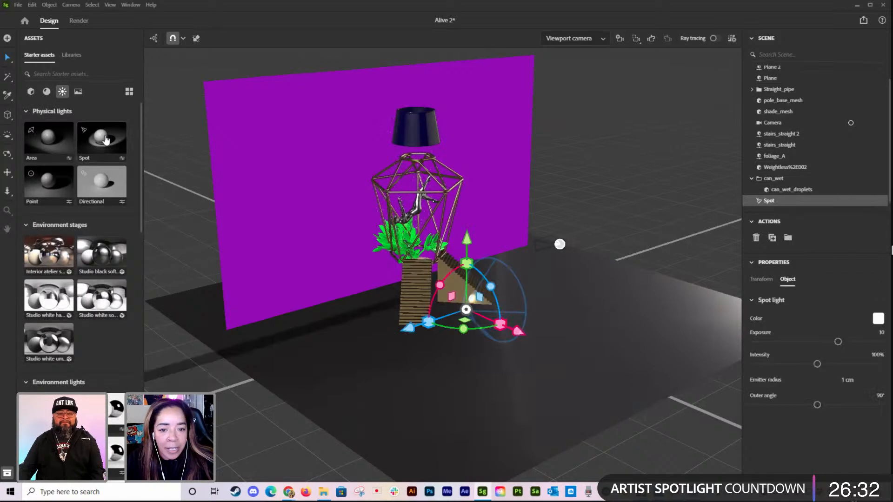
# Step: Raise the spotlight high above the ground and rotate it so its cone points straight down
pyautogui.moveTo(468, 239); pyautogui.dragTo(492, 201)
pyautogui.moveTo(441, 182); pyautogui.dragTo(480, 18)
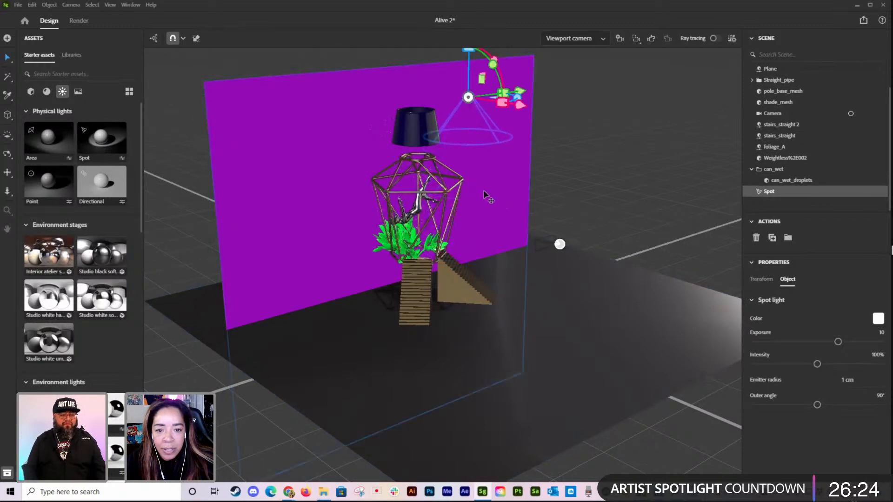
# Step: Move the spotlight sideways and in depth until it sits directly above the lamp shade
pyautogui.moveTo(487, 191); pyautogui.dragTo(505, 281, button='middle')
pyautogui.moveTo(537, 203); pyautogui.dragTo(483, 183)
pyautogui.moveTo(487, 191); pyautogui.dragTo(495, 267, button='right')
pyautogui.moveTo(488, 170); pyautogui.dragTo(478, 176)
pyautogui.moveTo(460, 223); pyautogui.dragTo(479, 272)
pyautogui.moveTo(486, 180); pyautogui.dragTo(495, 176)
pyautogui.moveTo(632, 302); pyautogui.dragTo(623, 271, button='middle')
pyautogui.moveTo(622, 270); pyautogui.dragTo(555, 181, button='right')
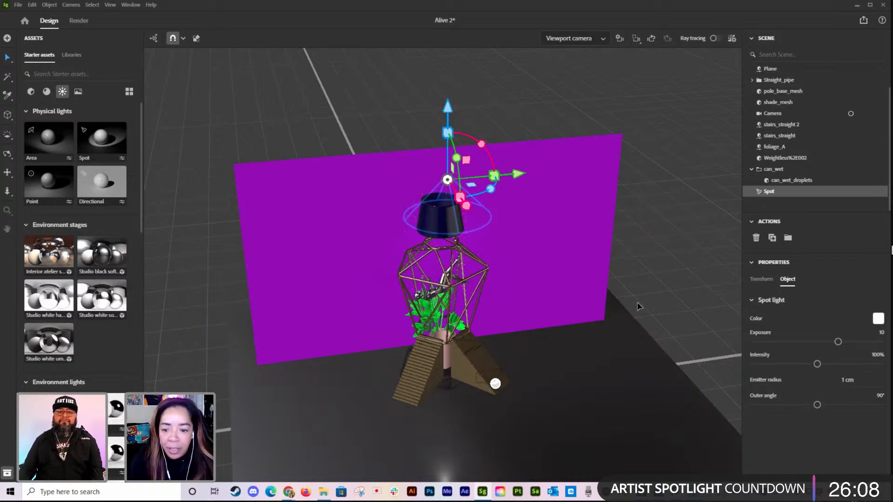
pyautogui.moveTo(637, 304); pyautogui.dragTo(630, 287, button='middle')
# Step: Check the spotlight's alignment over the lamp shade from the top, front, left and angled views, adjusting its height slightly
pyautogui.hotkey('alt', 't')
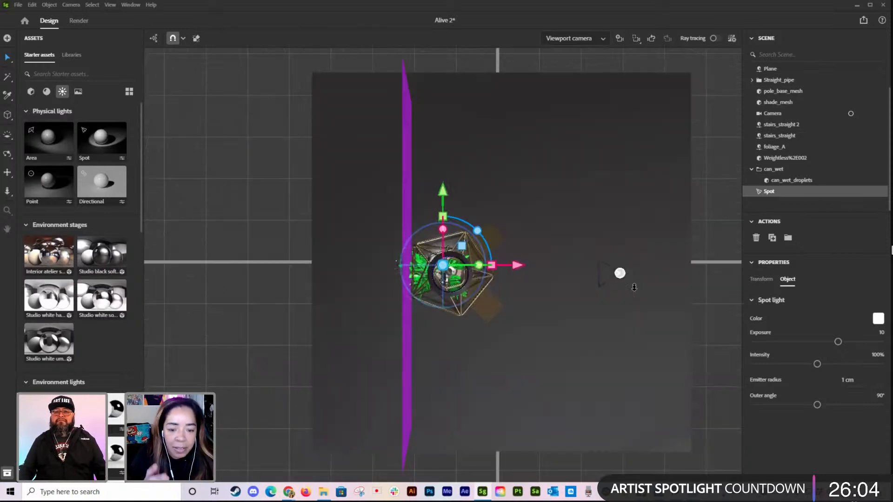
pyautogui.hotkey('alt', 'f')
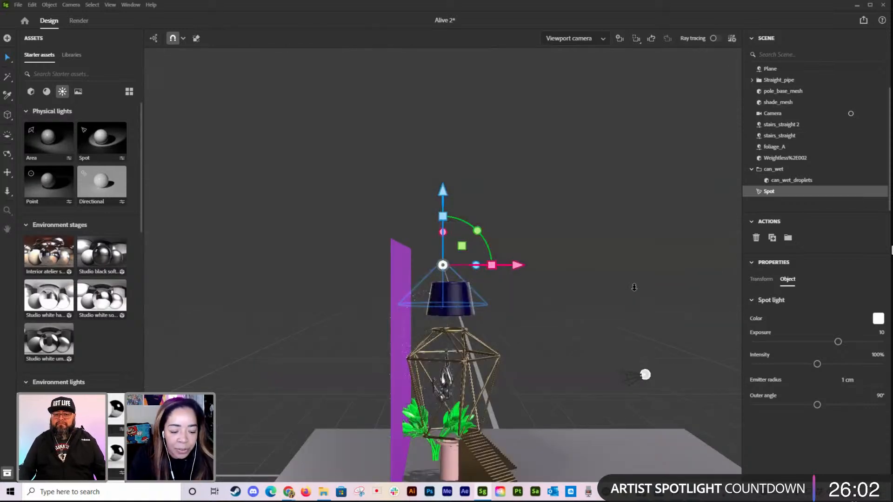
pyautogui.hotkey('alt', 'l')
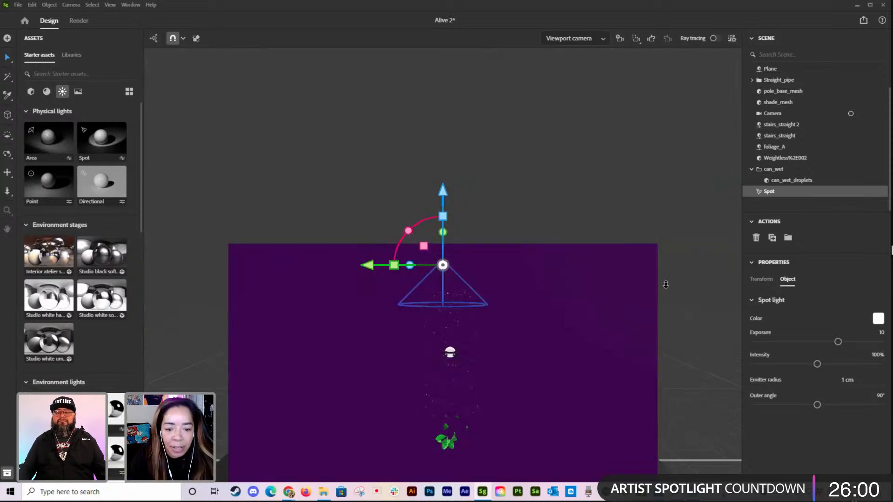
pyautogui.hotkey('alt', 'f')
pyautogui.moveTo(676, 288); pyautogui.dragTo(684, 222, button='middle')
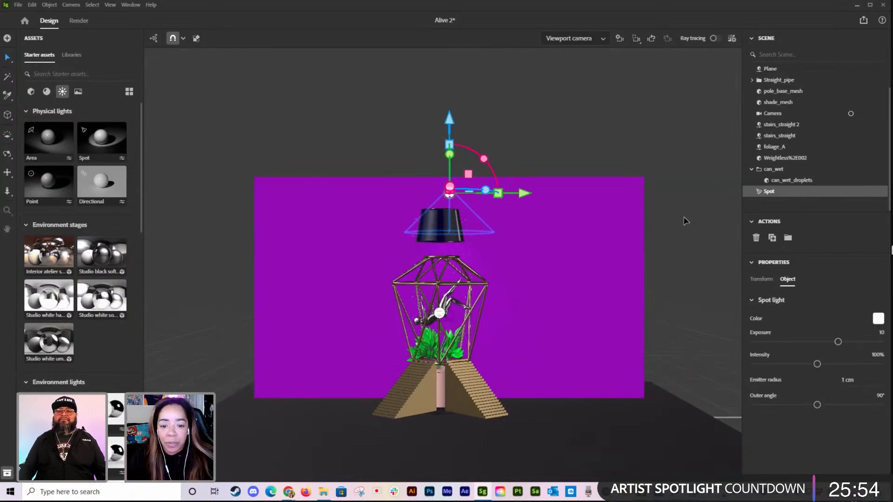
pyautogui.moveTo(522, 279); pyautogui.dragTo(557, 333, button='middle')
pyautogui.moveTo(539, 302); pyautogui.dragTo(595, 324, button='right')
pyautogui.moveTo(486, 153); pyautogui.dragTo(486, 129)
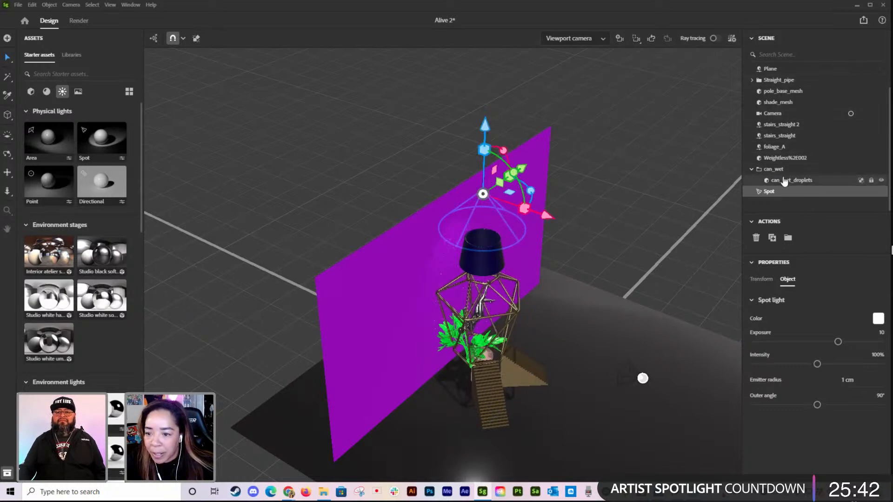
# Step: Narrow the spotlight's outer angle to 40° and lower the light into the lamp shade, centering it there
pyautogui.moveTo(818, 406); pyautogui.dragTo(782, 404)
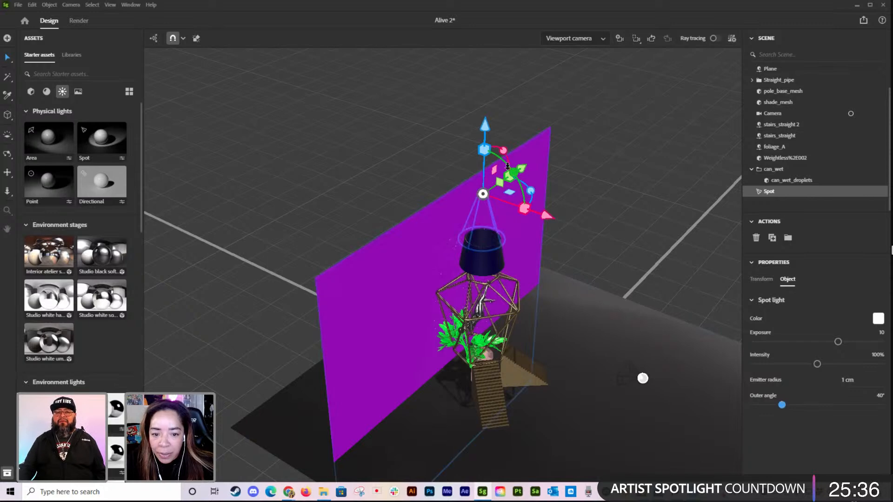
pyautogui.moveTo(484, 148); pyautogui.dragTo(496, 173)
pyautogui.moveTo(692, 298); pyautogui.dragTo(647, 267, button='right')
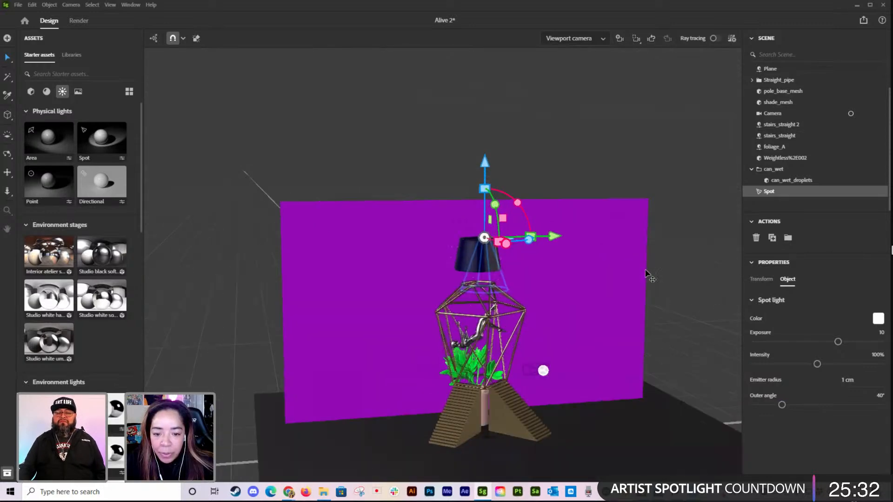
pyautogui.moveTo(553, 237); pyautogui.dragTo(545, 237)
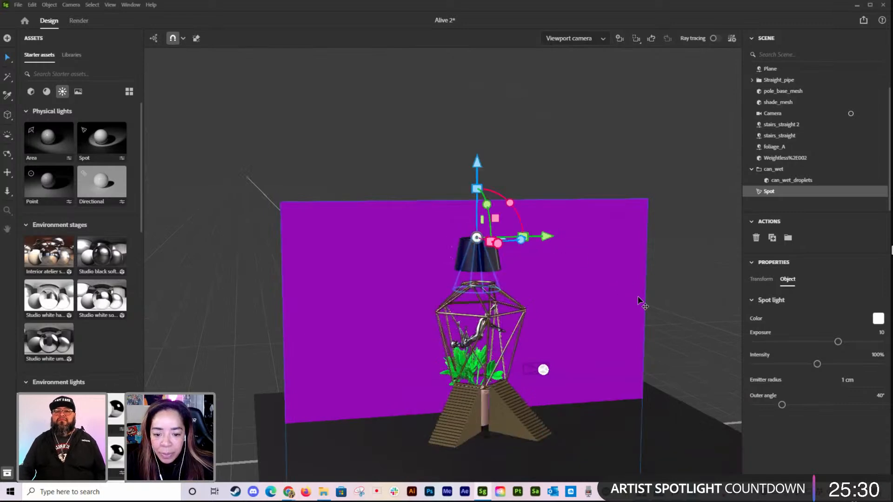
# Step: Switch to the scene Camera, reframe it slightly and try the ray-traced preview of the spotlight
pyautogui.click(576, 39)
pyautogui.click(573, 74)
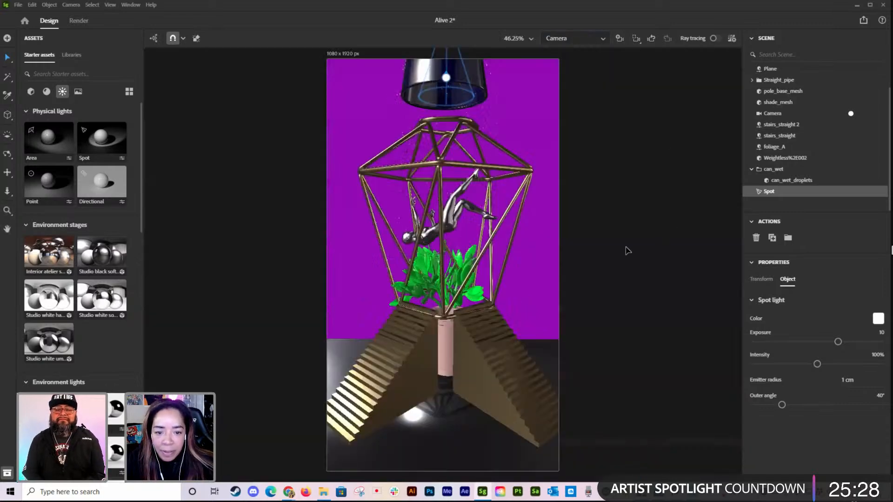
pyautogui.moveTo(620, 291); pyautogui.dragTo(626, 270, button='middle')
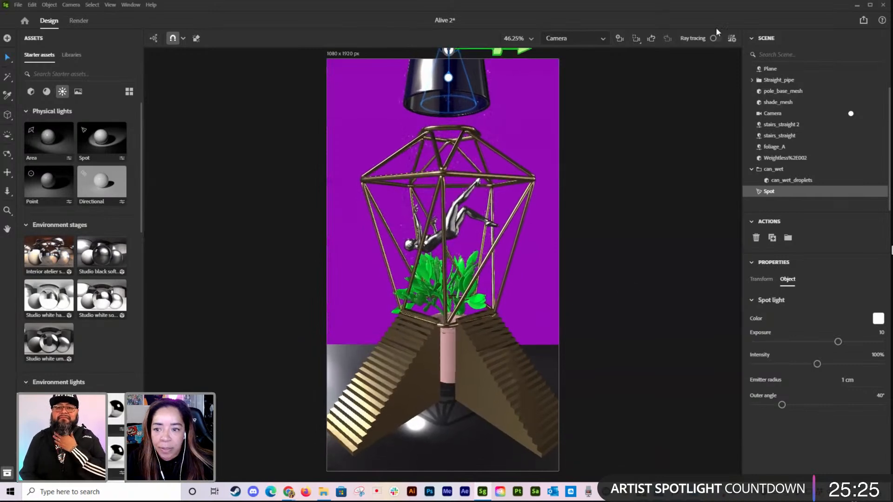
pyautogui.click(715, 38)
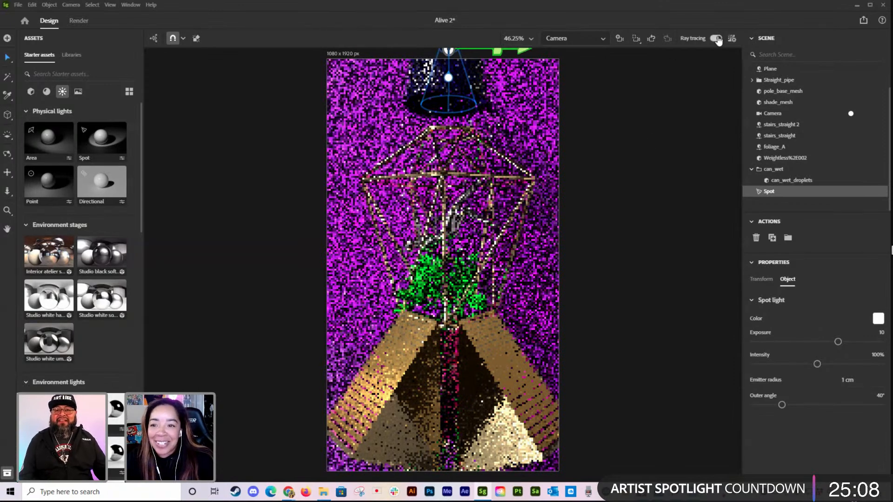
pyautogui.click(715, 38)
pyautogui.click(715, 39)
pyautogui.click(715, 39)
# Step: Save the scene, then turn ray tracing on with the spotlight deselected
pyautogui.click(17, 5)
pyautogui.click(36, 72)
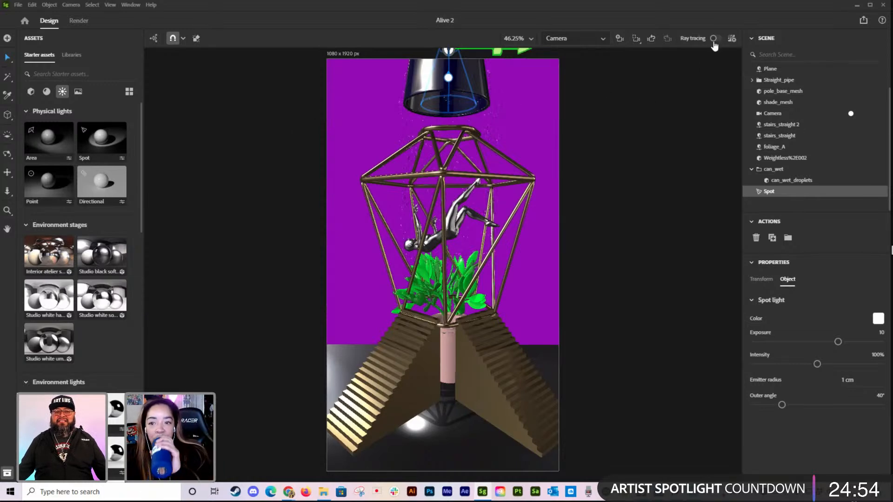
pyautogui.click(718, 79)
pyautogui.click(715, 39)
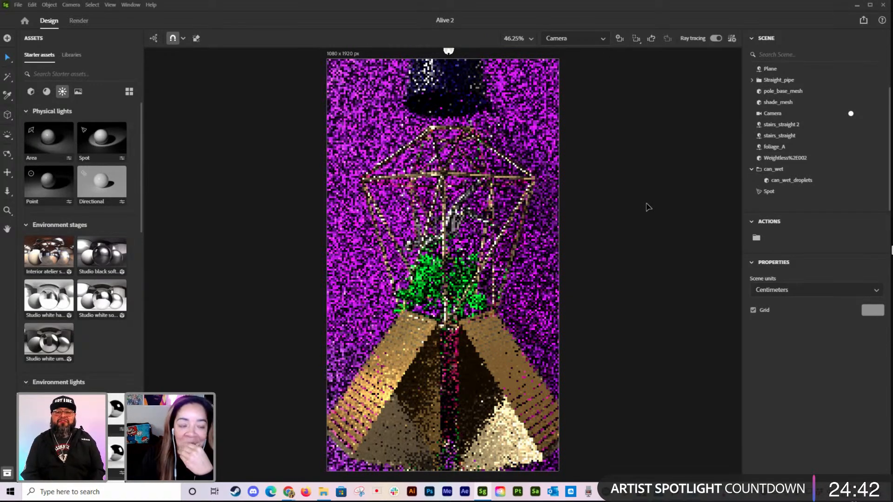
# Step: Shift the Camera framing slightly and show the full list of asset libraries
pyautogui.click(73, 55)
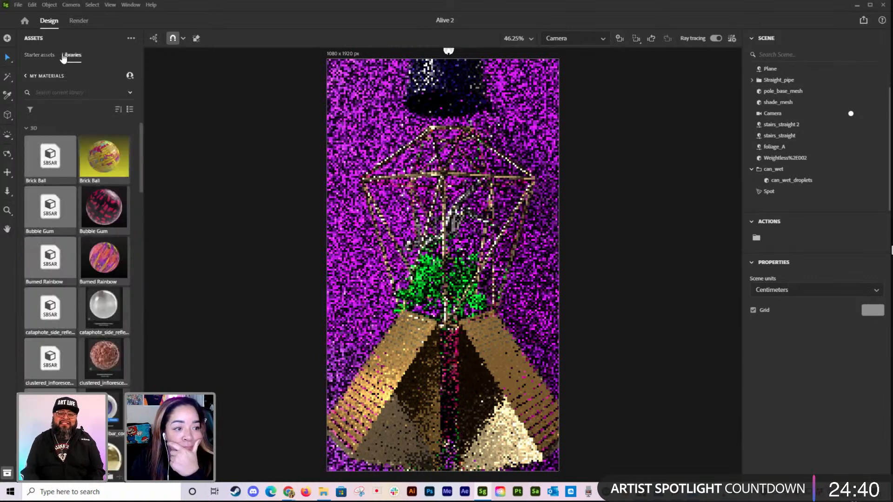
pyautogui.click(72, 21)
pyautogui.click(49, 21)
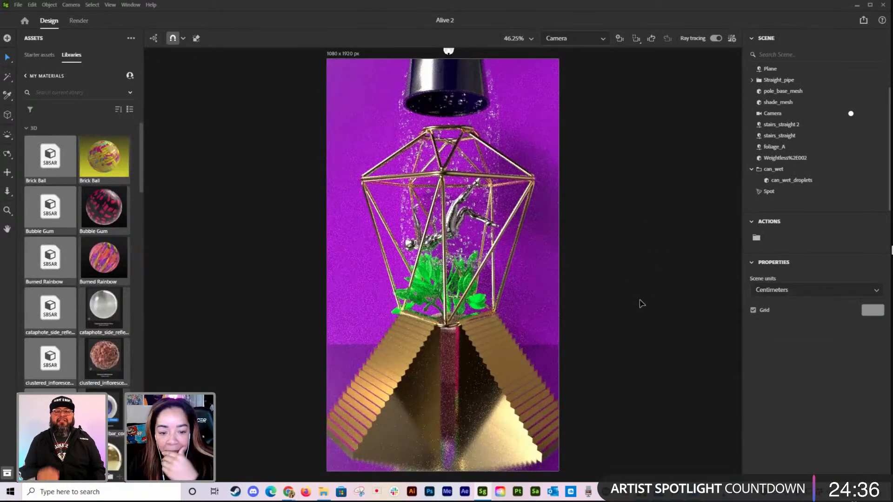
pyautogui.moveTo(630, 298); pyautogui.dragTo(626, 298, button='middle')
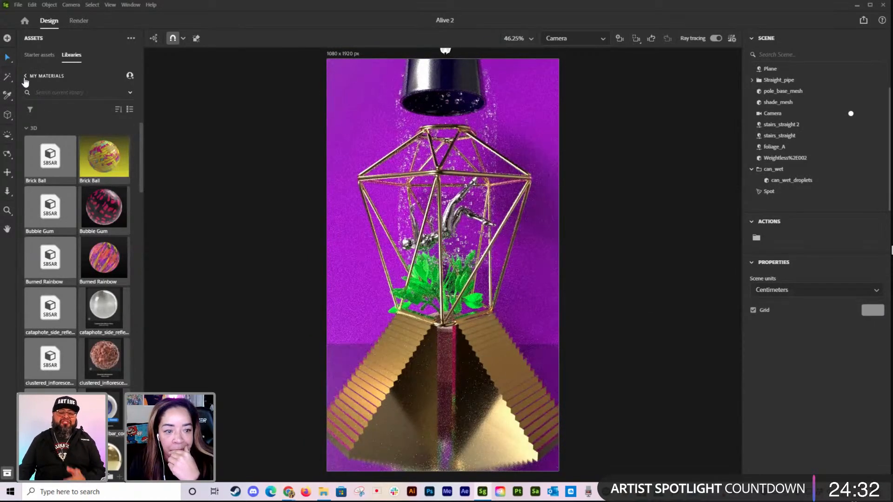
pyautogui.click(25, 76)
# Step: Reduce the intensity of the scene's environment light to 18%
pyautogui.scroll(1, 803, 133)
pyautogui.click(791, 74)
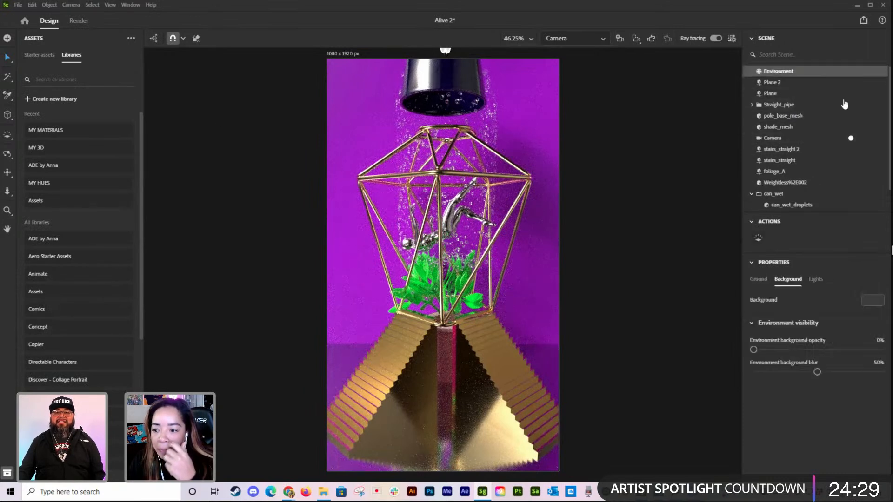
pyautogui.click(816, 279)
pyautogui.moveTo(817, 404); pyautogui.dragTo(766, 412)
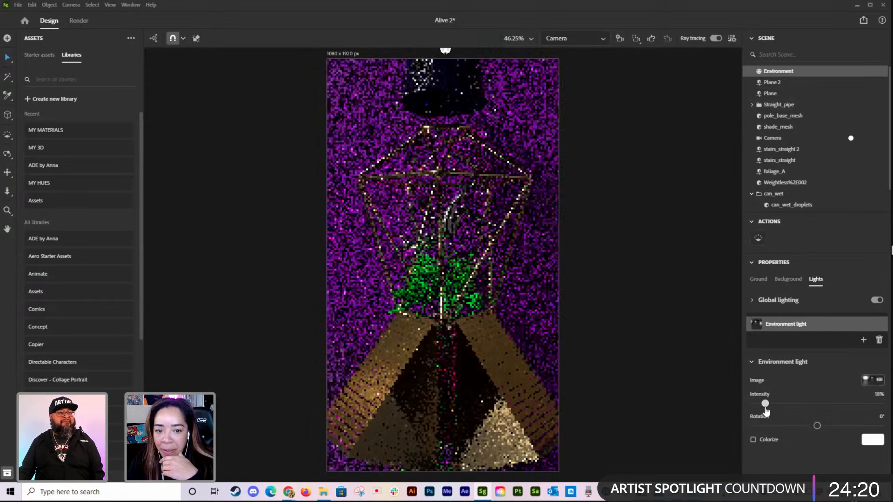
# Step: Color the spotlight with hex 23D4AA and raise its intensity to 200% and its exposure to 14.9
pyautogui.scroll(-1, 790, 193)
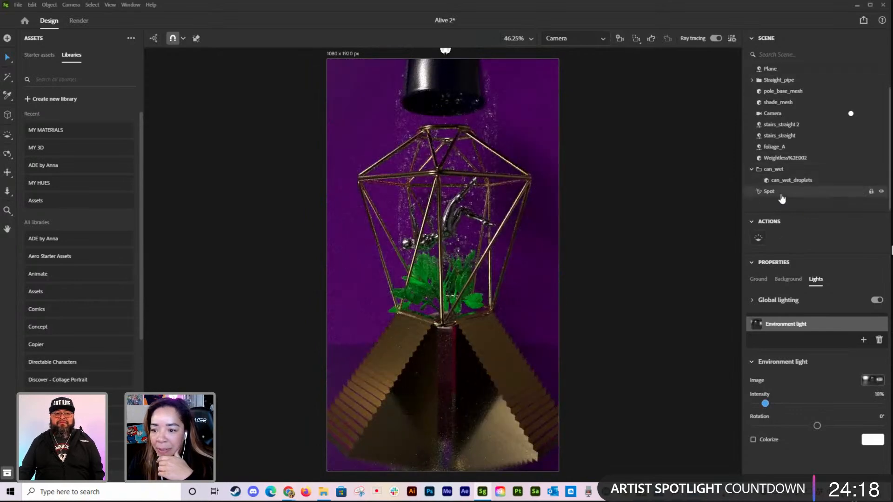
pyautogui.click(774, 194)
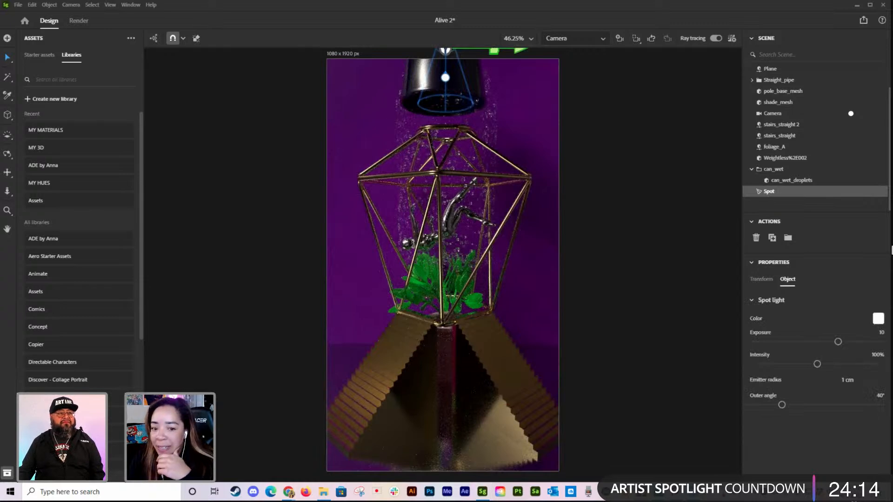
pyautogui.click(877, 318)
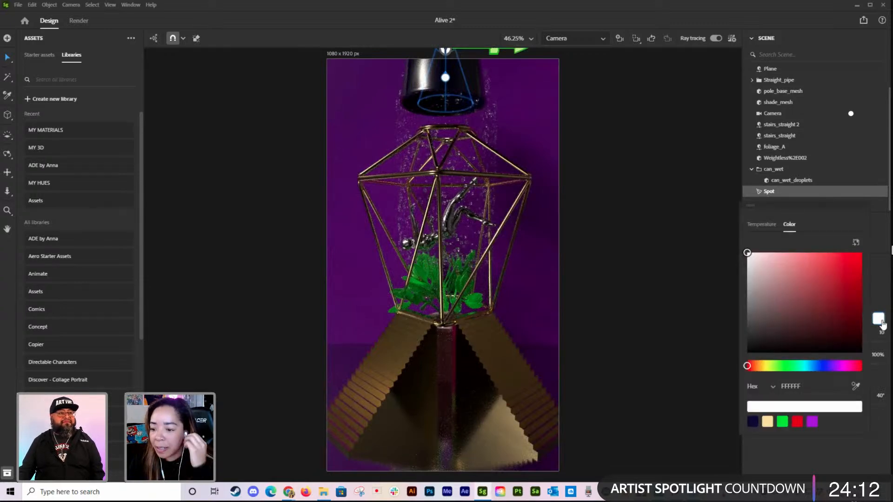
pyautogui.click(809, 387)
pyautogui.write('23d')
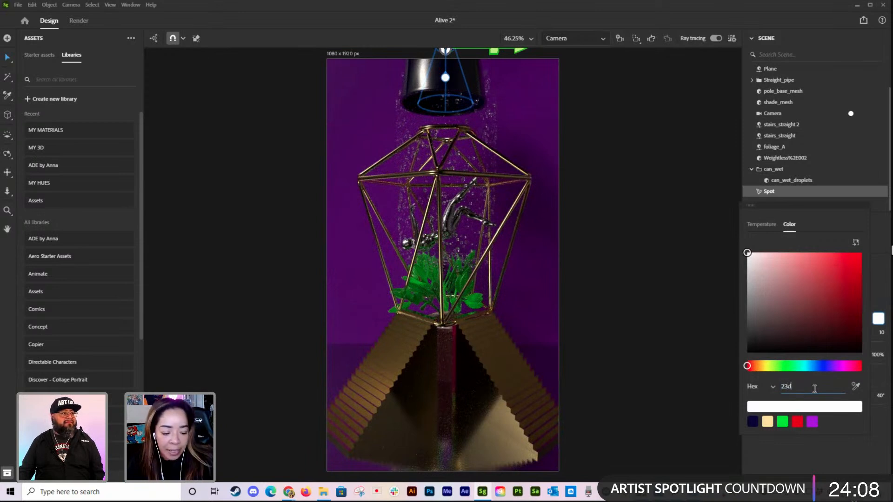
pyautogui.write('4')
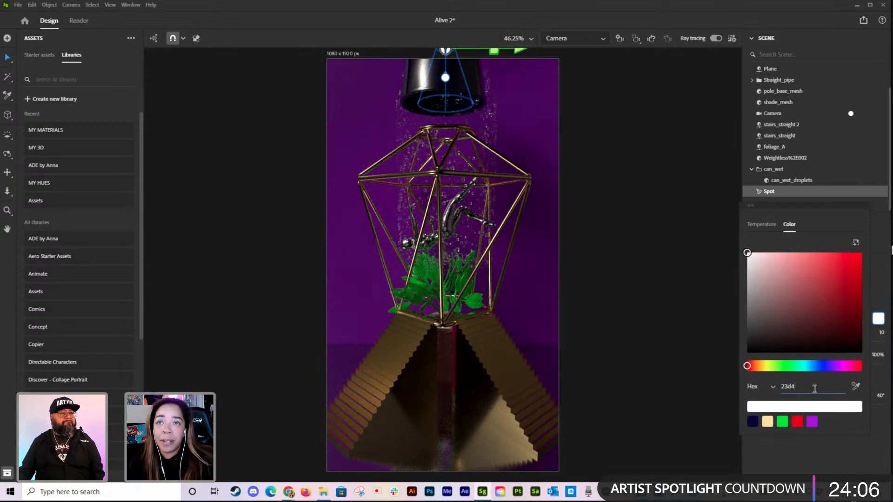
pyautogui.write('aa')
pyautogui.press('Return')
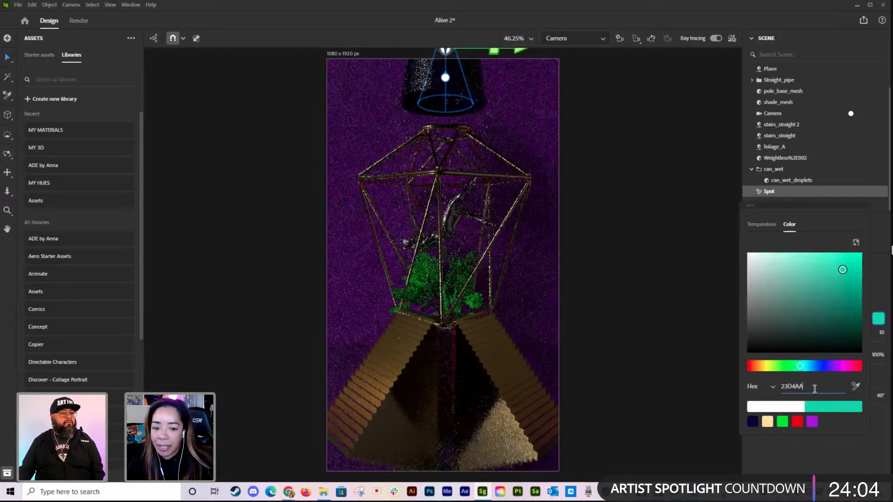
pyautogui.click(883, 280)
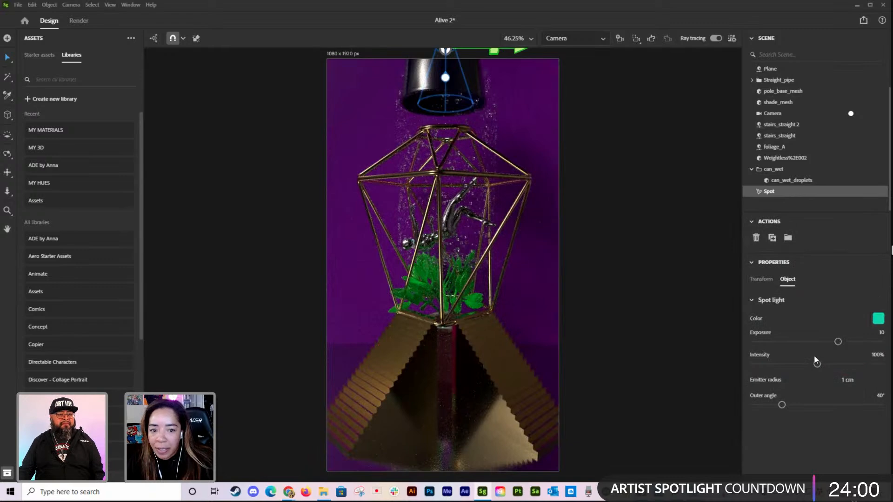
pyautogui.moveTo(817, 364); pyautogui.dragTo(880, 364)
pyautogui.moveTo(838, 343); pyautogui.dragTo(878, 343)
# Step: Using the Viewport camera, lower the spotlight to the lamp shade's opening and widen its outer angle to 69°, then return to Camera
pyautogui.click(582, 37)
pyautogui.click(581, 55)
pyautogui.keyDown('alt'); pyautogui.moveTo(571, 258); pyautogui.dragTo(672, 271); pyautogui.keyUp('alt')
pyautogui.moveTo(531, 238); pyautogui.dragTo(538, 237)
pyautogui.moveTo(469, 179); pyautogui.dragTo(469, 204)
pyautogui.moveTo(781, 406); pyautogui.dragTo(802, 404)
pyautogui.click(589, 39)
pyautogui.click(576, 70)
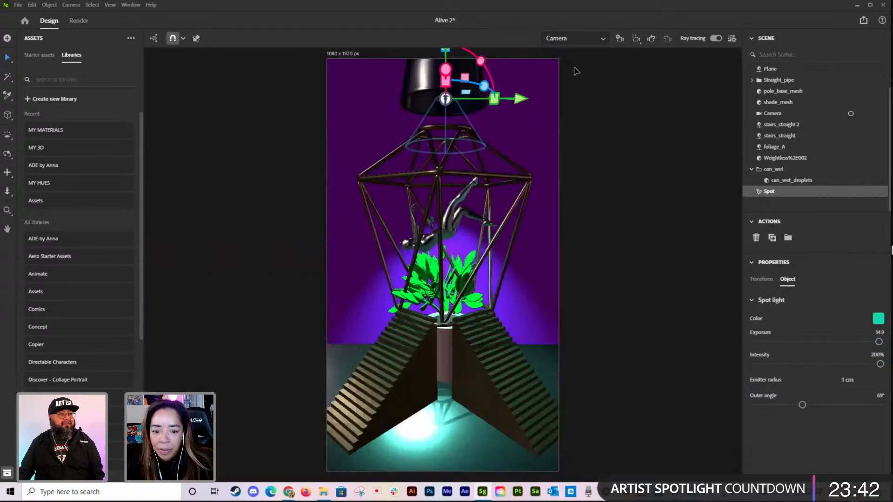
# Step: Turn off global lighting for the Environment
pyautogui.scroll(2, 800, 73)
pyautogui.click(801, 72)
pyautogui.click(876, 300)
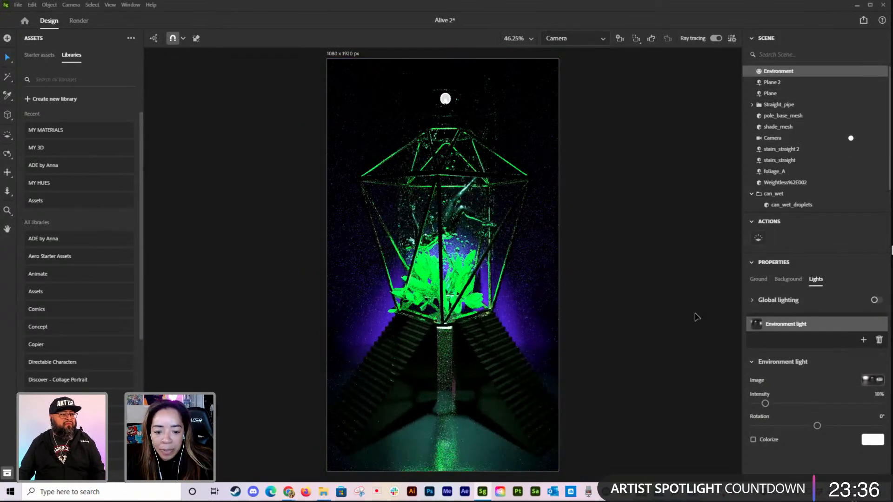
# Step: Reselect the spotlight and set its exposure to 14.4 and its intensity to 199%
pyautogui.click(392, 396)
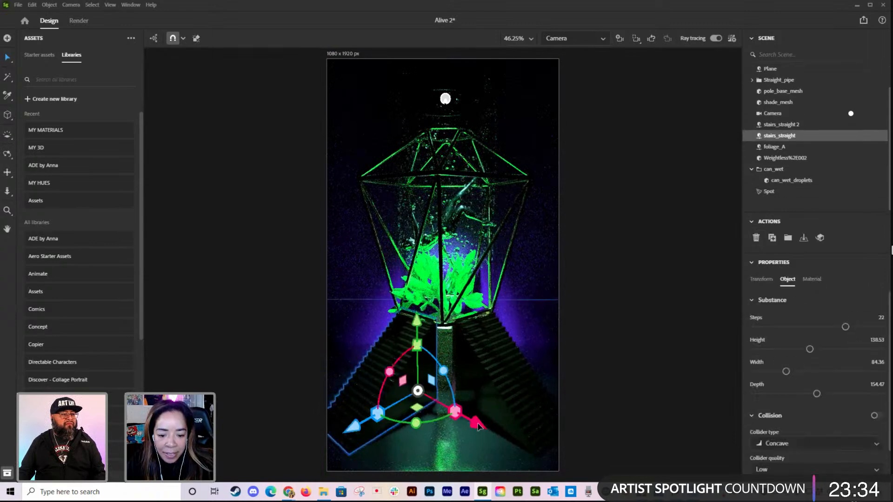
pyautogui.click(529, 406)
pyautogui.click(770, 191)
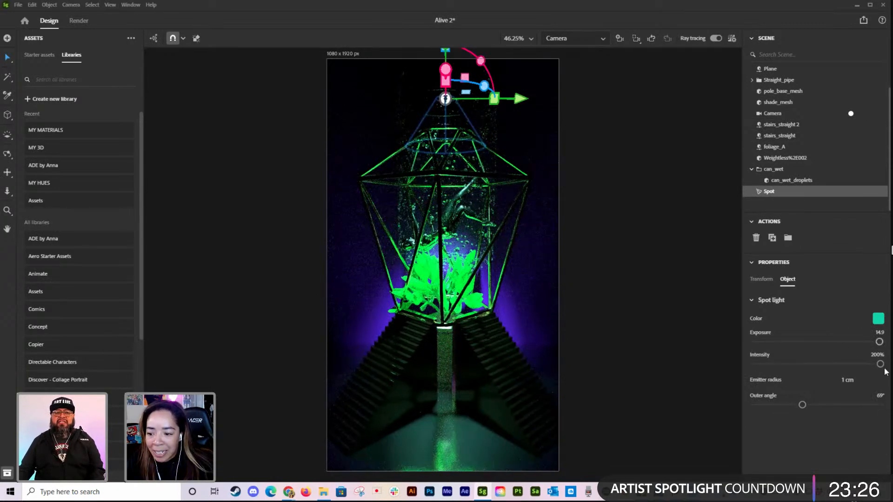
pyautogui.moveTo(877, 350)
pyautogui.mouseDown()
pyautogui.moveTo(854, 349)
pyautogui.moveTo(876, 349)
pyautogui.moveTo(853, 370)
pyautogui.moveTo(879, 365)
pyautogui.mouseUp()
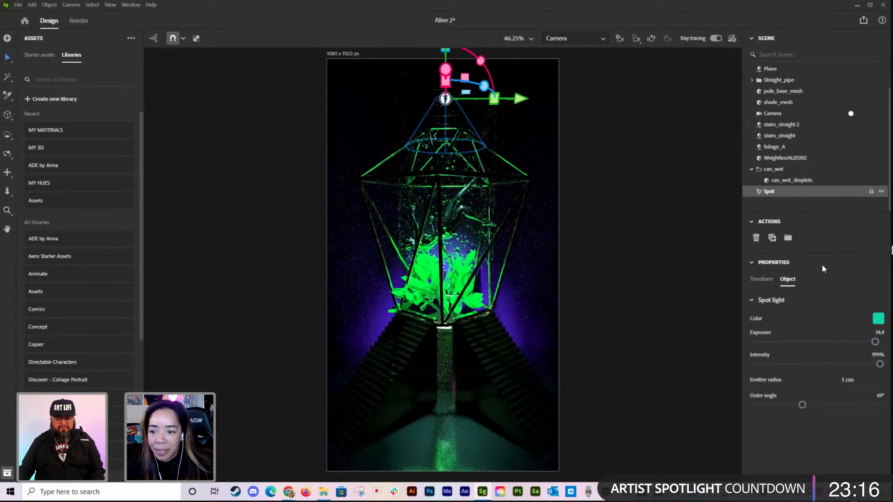
# Step: Change the spotlight's pivot to Top after trying Center
pyautogui.click(761, 280)
pyautogui.click(785, 310)
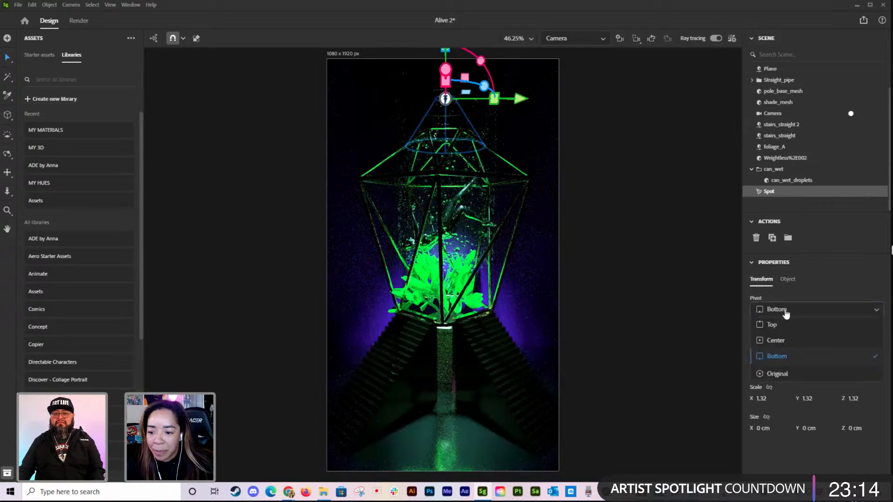
pyautogui.click(783, 339)
pyautogui.click(792, 312)
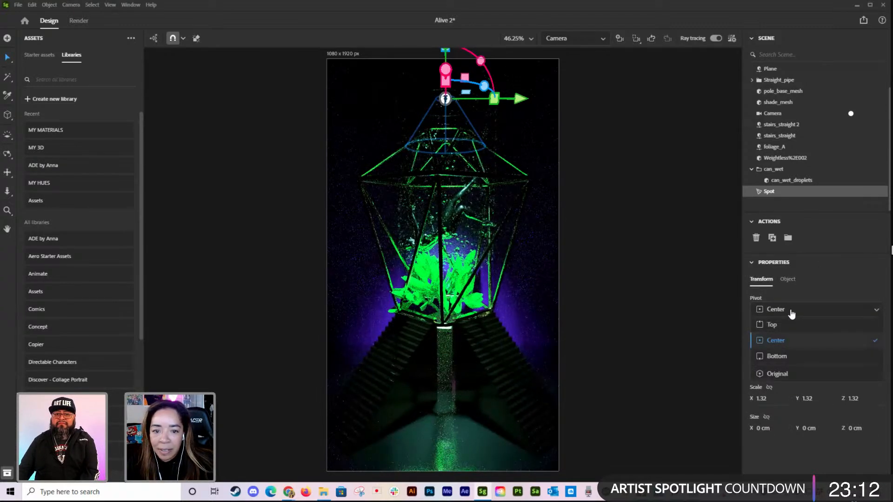
pyautogui.click(769, 324)
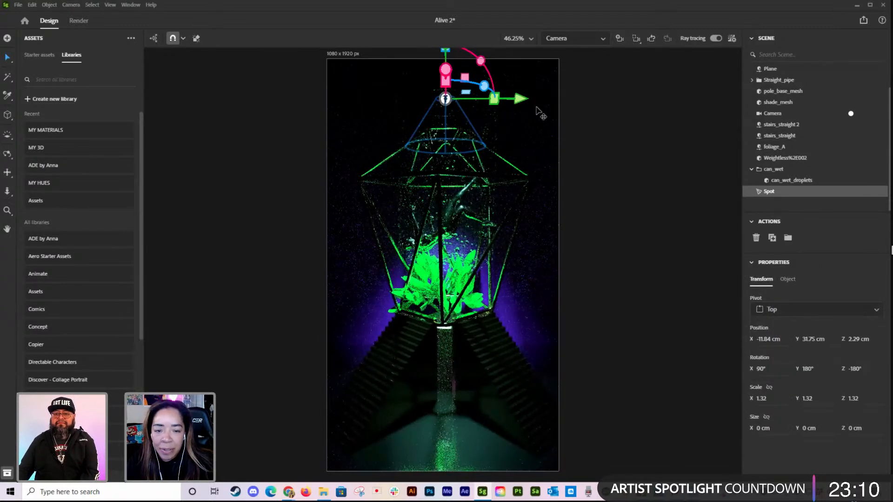
# Step: Using the Viewport camera, lower the spotlight to a Y position of about 28.5 cm, then return to Camera
pyautogui.click(564, 37)
pyautogui.click(568, 49)
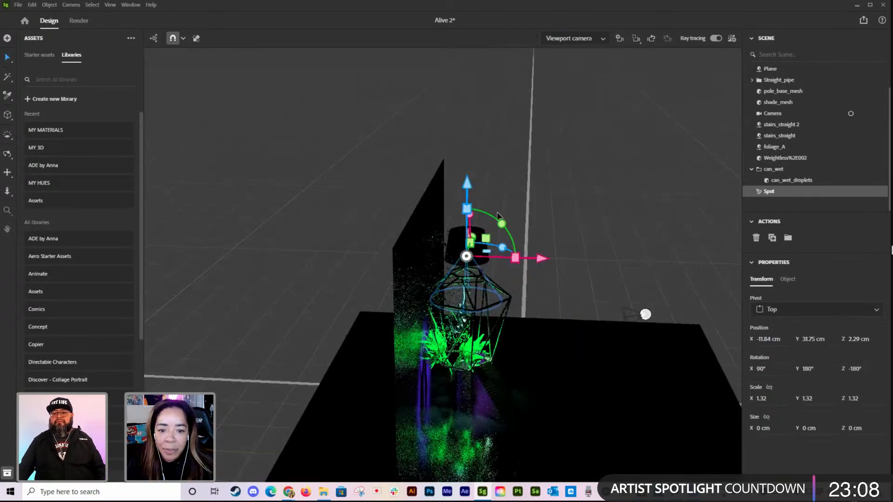
pyautogui.moveTo(468, 183); pyautogui.dragTo(468, 199)
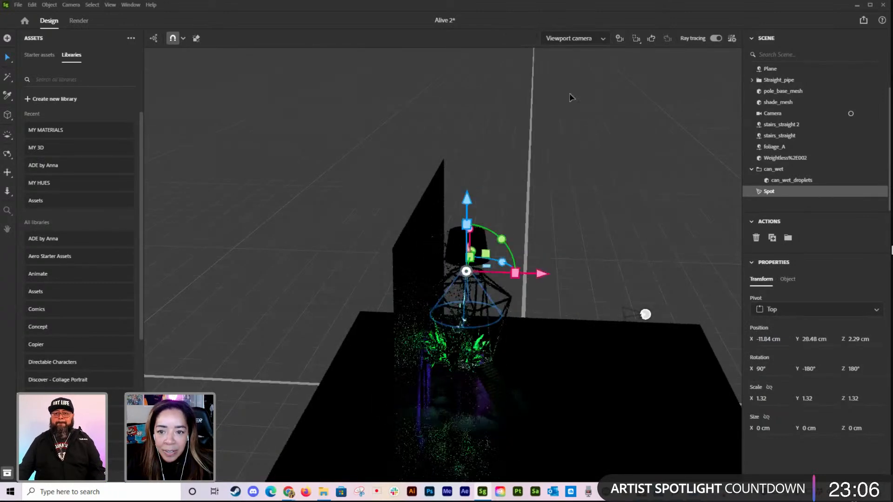
pyautogui.click(572, 38)
pyautogui.click(578, 72)
pyautogui.click(669, 223)
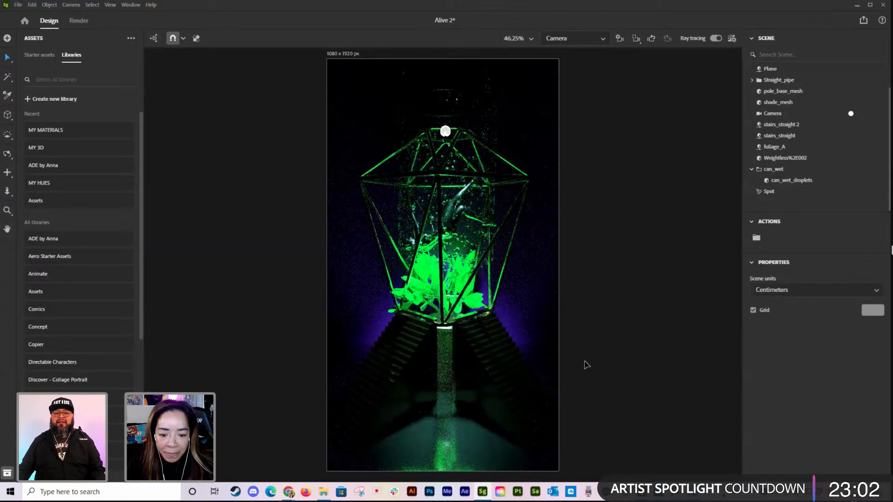
# Step: Switch to the Viewport camera and add a Sphere from the starter assets' basic shapes
pyautogui.click(44, 55)
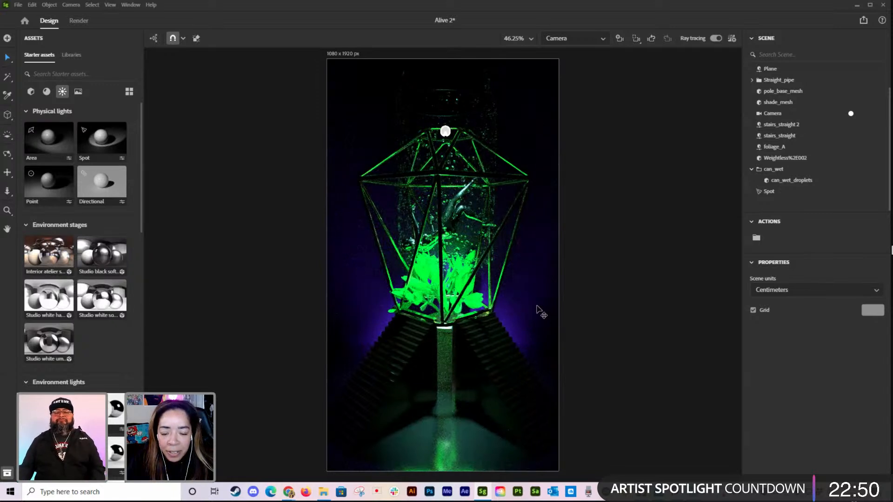
pyautogui.click(598, 45)
pyautogui.click(588, 50)
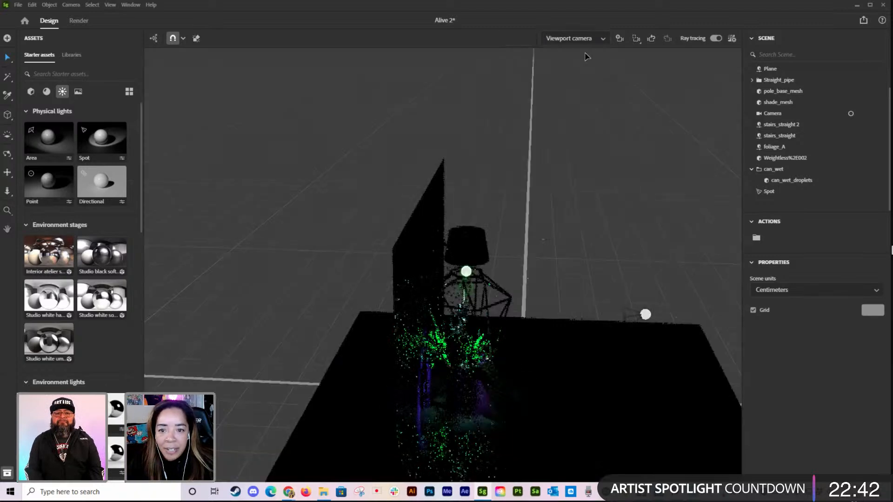
pyautogui.click(46, 91)
pyautogui.click(31, 92)
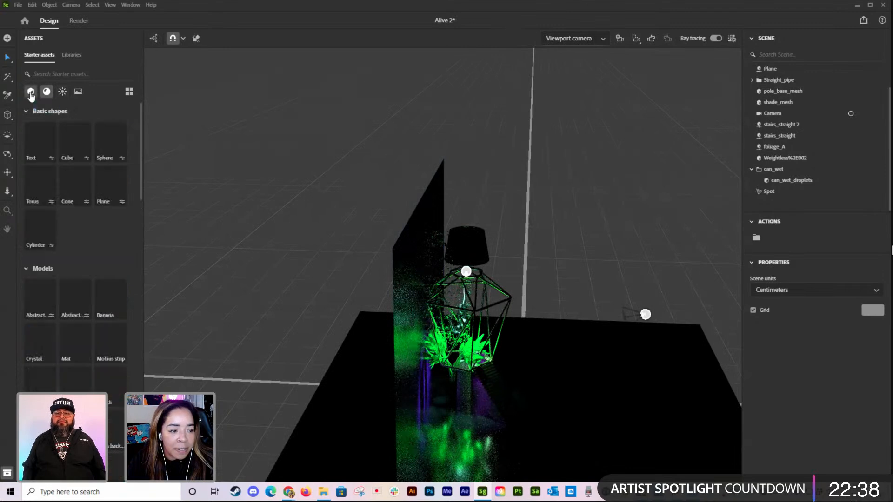
pyautogui.click(112, 140)
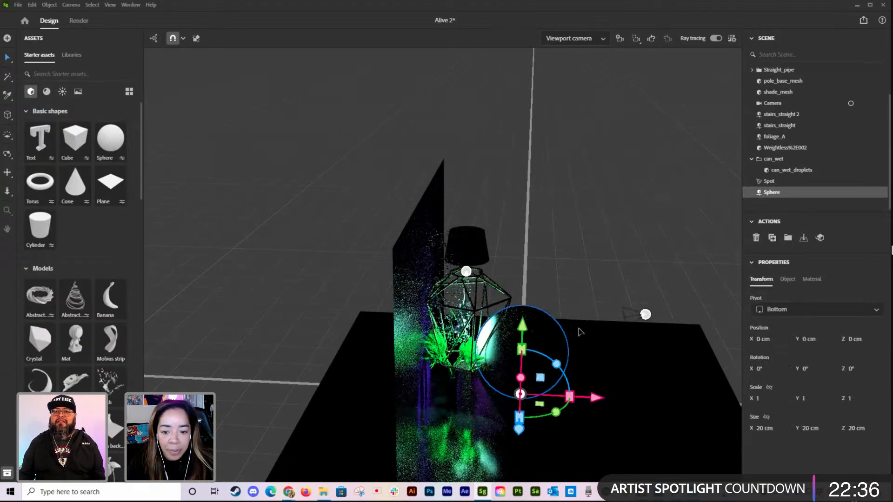
# Step: Scale the sphere down to about 0.32 and shift it along X to about 5.8 cm
pyautogui.moveTo(579, 401); pyautogui.dragTo(581, 375)
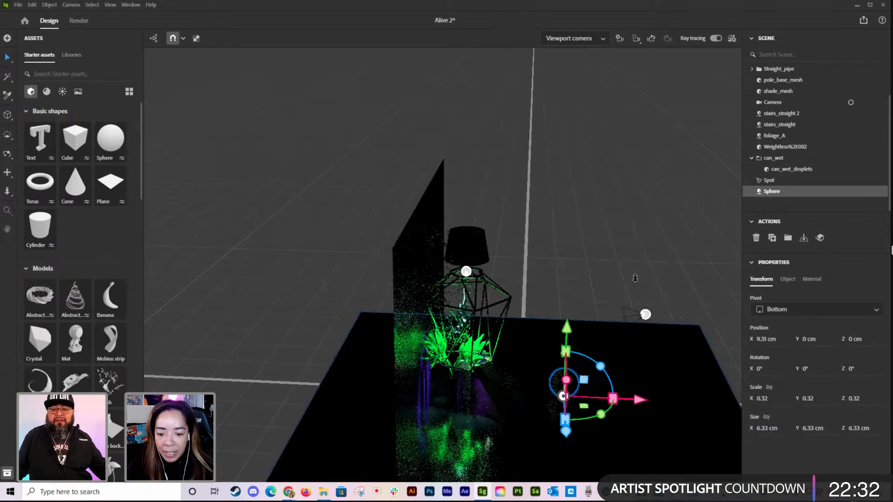
pyautogui.moveTo(616, 354); pyautogui.dragTo(610, 269, button='middle')
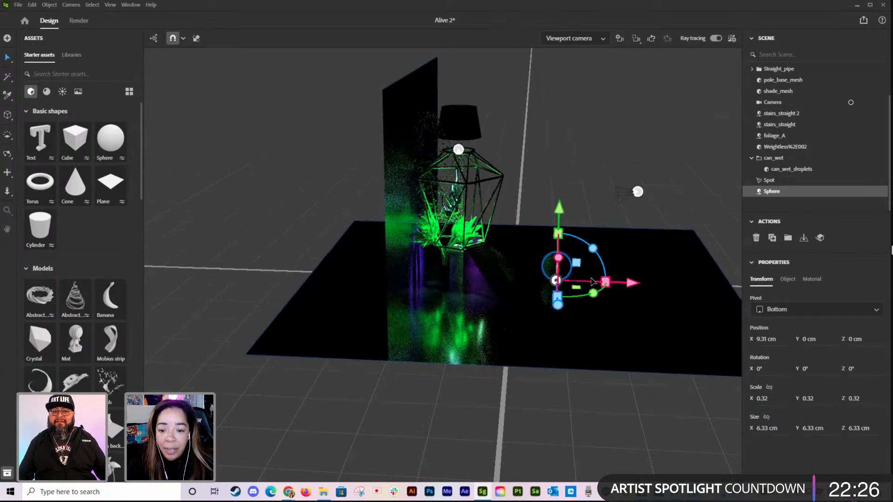
pyautogui.moveTo(628, 283); pyautogui.dragTo(618, 286)
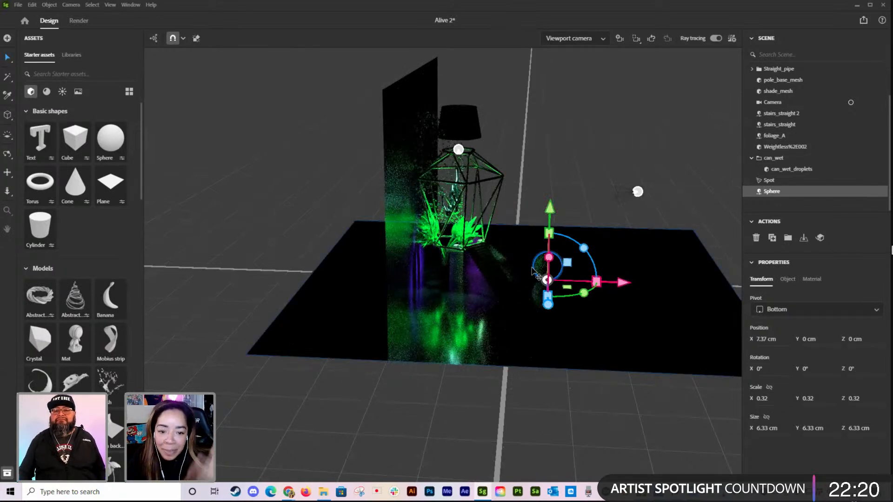
pyautogui.moveTo(623, 285); pyautogui.dragTo(619, 287)
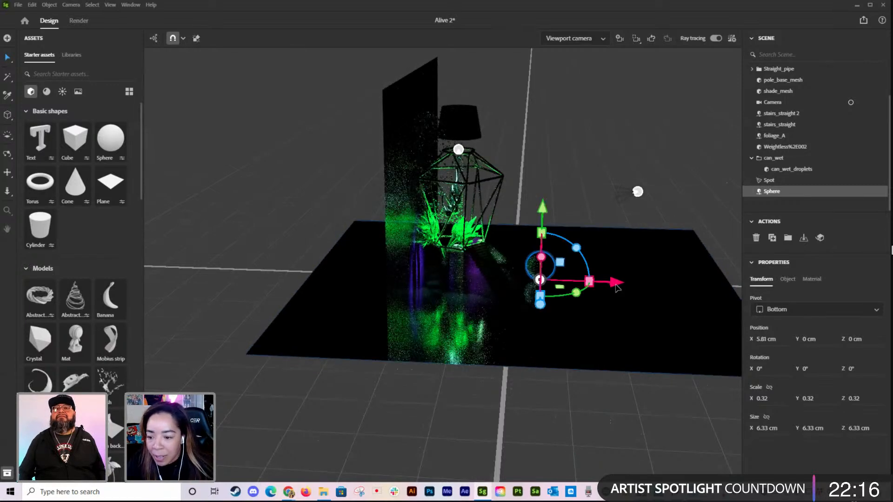
# Step: Set the base color of the sphere's material to bright orange F78D14
pyautogui.click(812, 279)
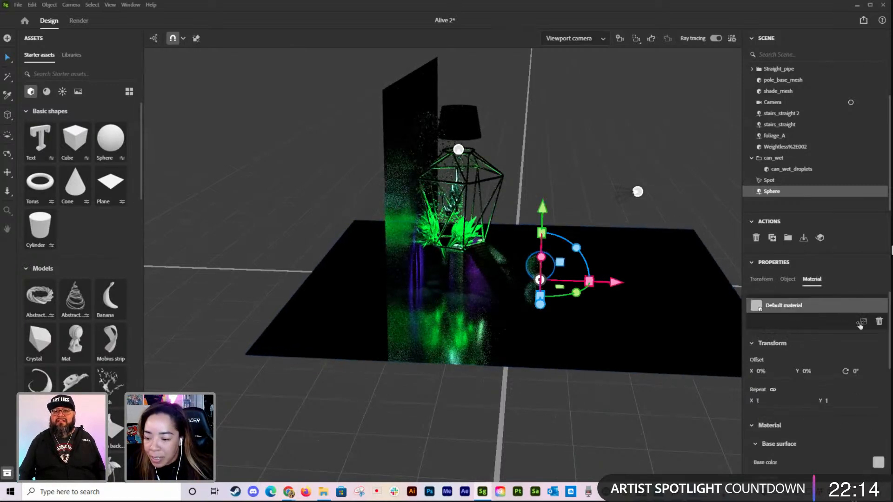
pyautogui.click(878, 463)
pyautogui.click(765, 412)
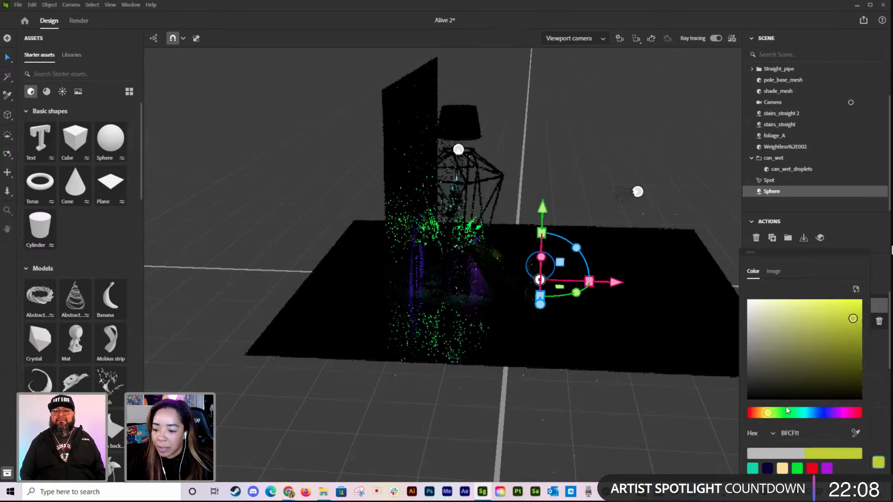
pyautogui.click(758, 413)
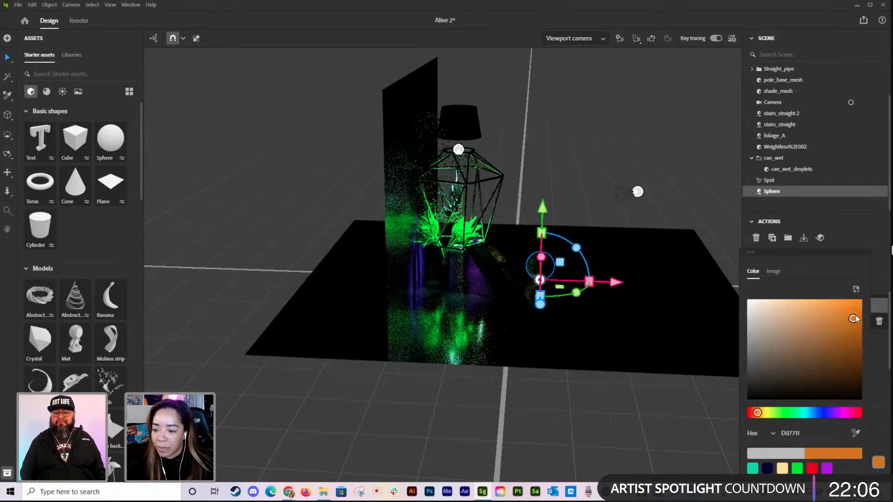
pyautogui.moveTo(854, 318); pyautogui.dragTo(853, 304)
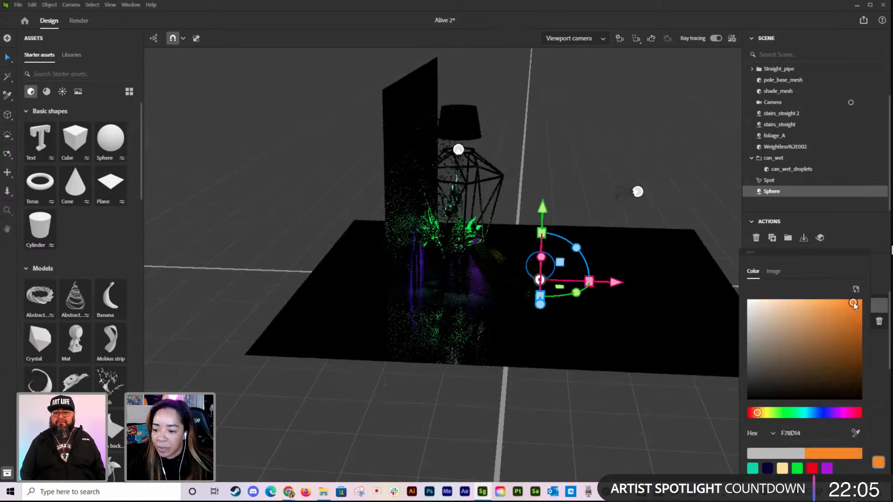
pyautogui.click(870, 367)
# Step: Give the sphere's material an orange emission color matching its base color and raise its emission intensity to 4
pyautogui.scroll(-5, 841, 401)
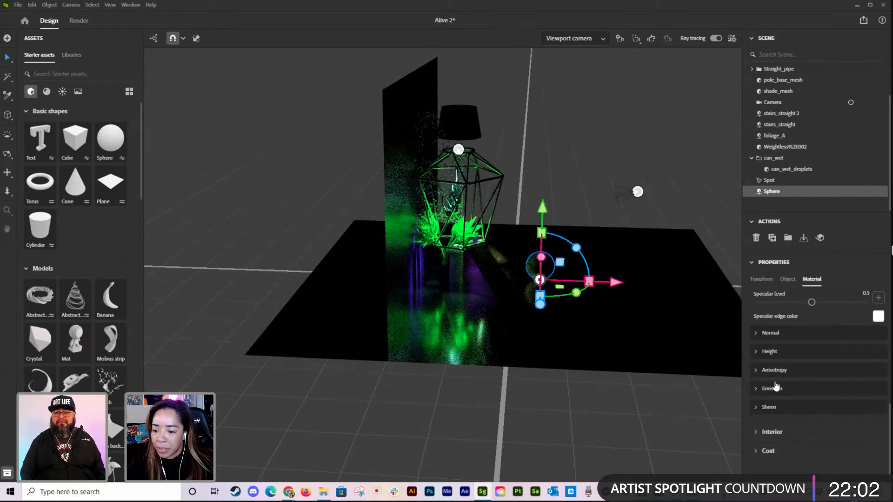
pyautogui.click(772, 388)
pyautogui.click(878, 427)
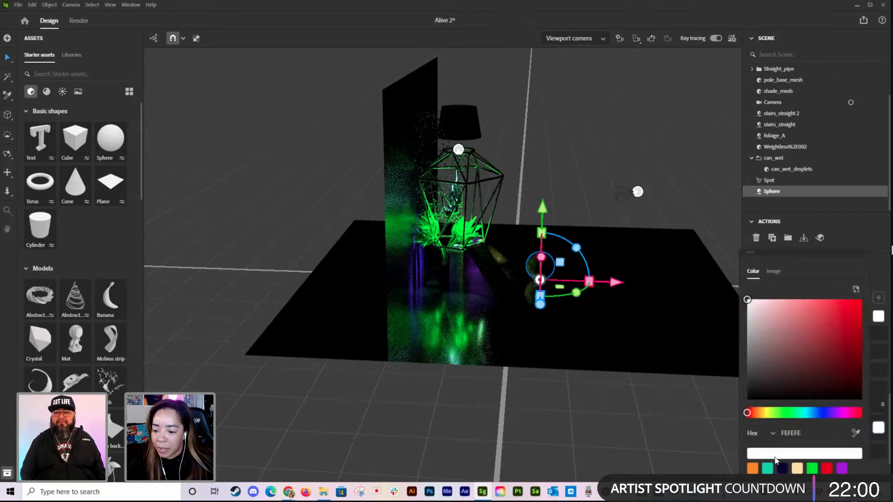
pyautogui.click(752, 468)
pyautogui.moveTo(755, 418); pyautogui.dragTo(779, 421)
# Step: Move the glowing sphere along the floor towards the backdrop until it sits below the cage
pyautogui.moveTo(640, 375); pyautogui.dragTo(493, 384, button='right')
pyautogui.moveTo(598, 397); pyautogui.dragTo(707, 395, button='right')
pyautogui.moveTo(561, 294); pyautogui.dragTo(554, 290)
pyautogui.moveTo(542, 302); pyautogui.dragTo(602, 305, button='right')
pyautogui.moveTo(581, 272); pyautogui.dragTo(481, 272)
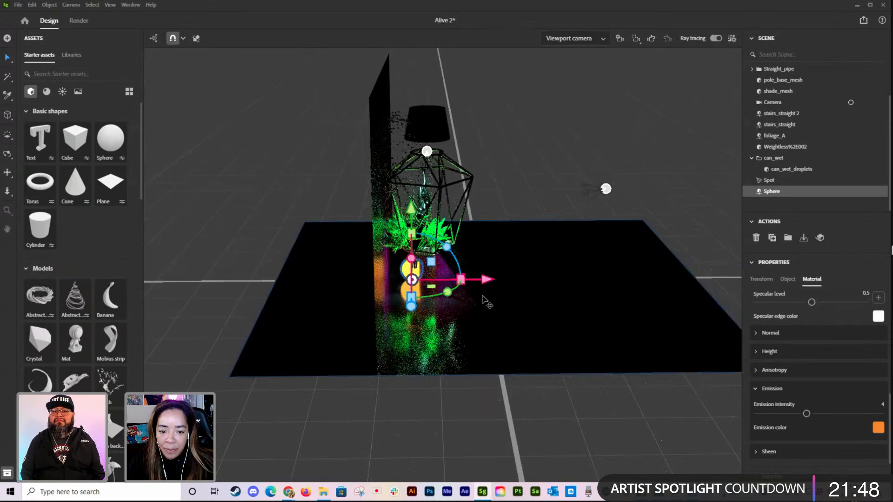
# Step: Reduce the sphere's emission intensity to 1.89 and return to the Camera view
pyautogui.moveTo(798, 414); pyautogui.dragTo(779, 413)
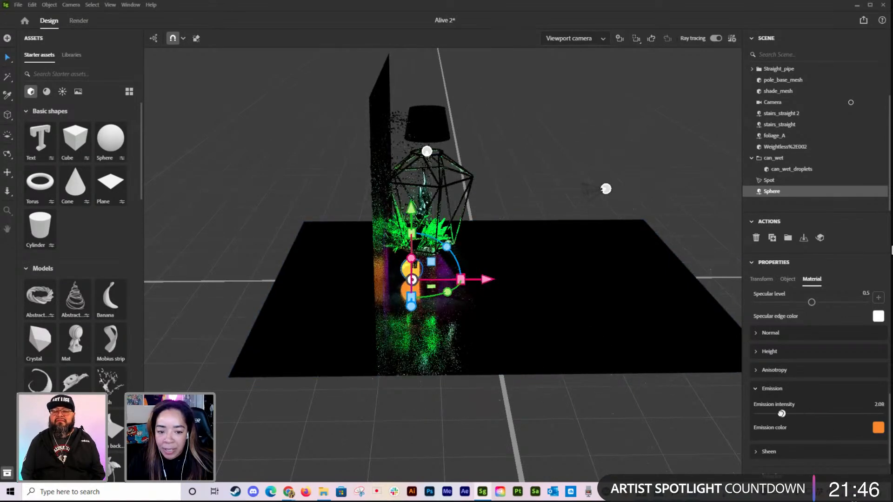
pyautogui.moveTo(644, 382); pyautogui.dragTo(593, 347, button='right')
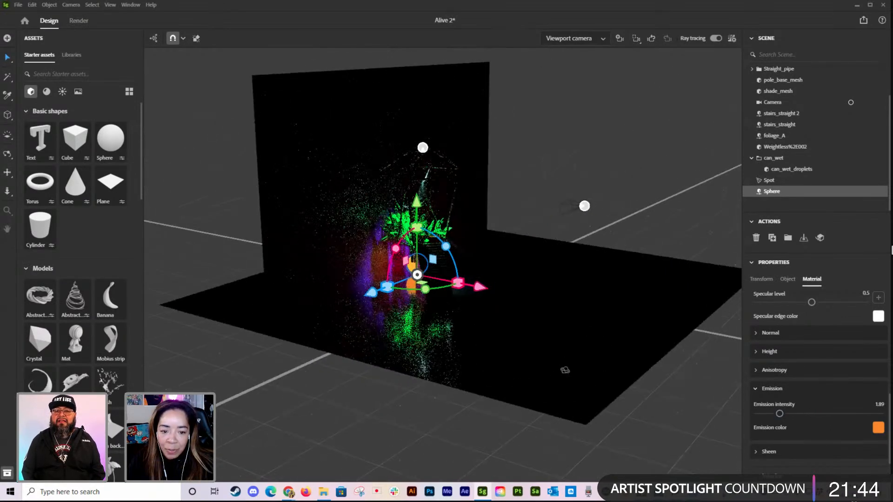
pyautogui.click(577, 40)
pyautogui.click(558, 66)
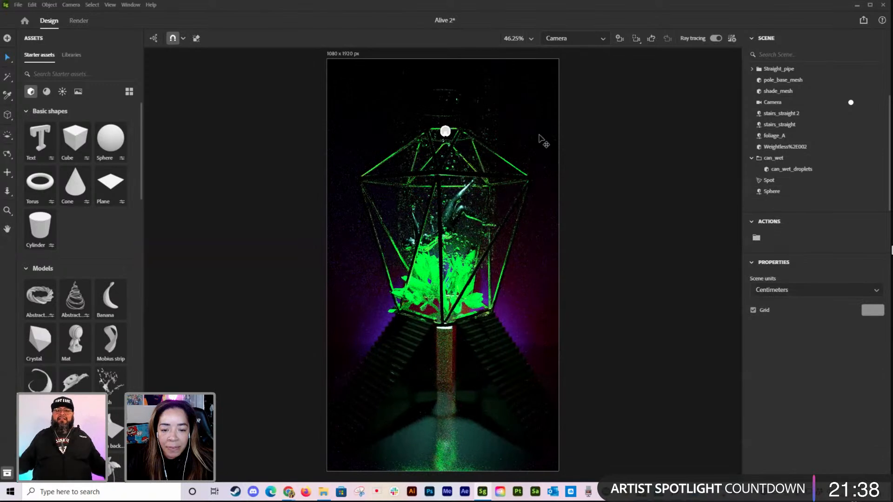
# Step: Reselect the sphere and set its emission intensity to 4
pyautogui.click(778, 192)
pyautogui.scroll(-6, 836, 433)
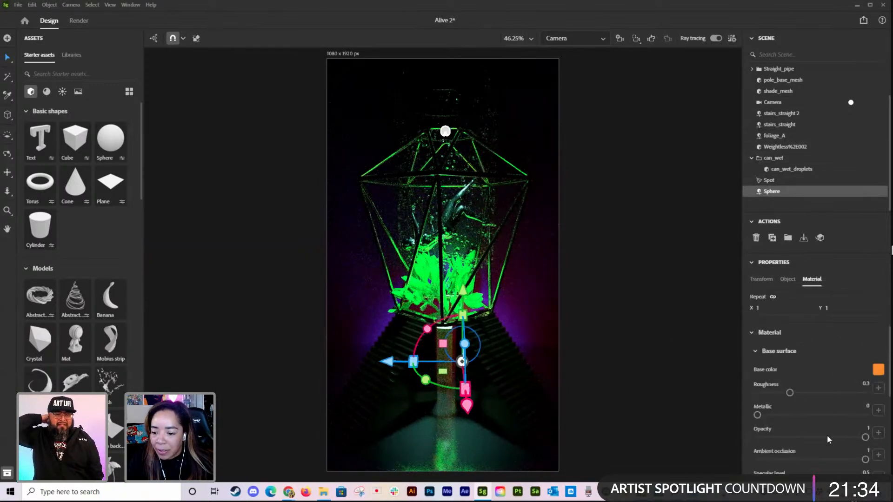
pyautogui.scroll(-4, 809, 405)
pyautogui.moveTo(783, 370); pyautogui.dragTo(803, 373)
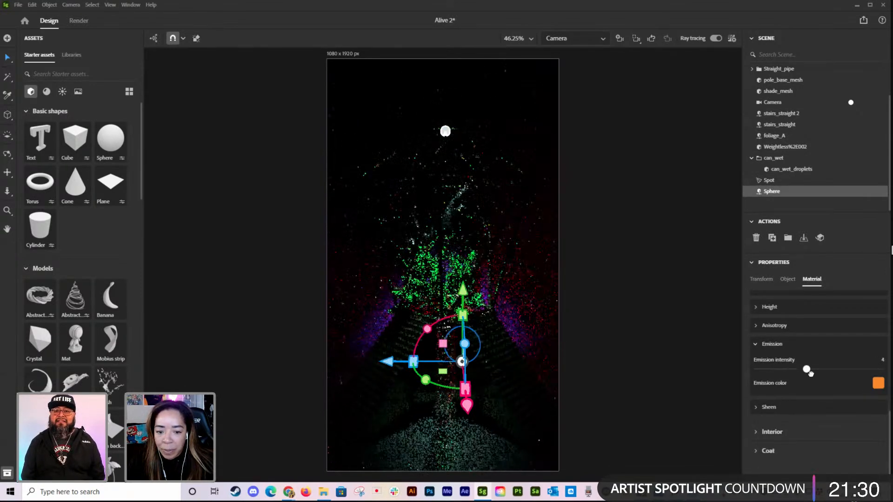
pyautogui.click(642, 313)
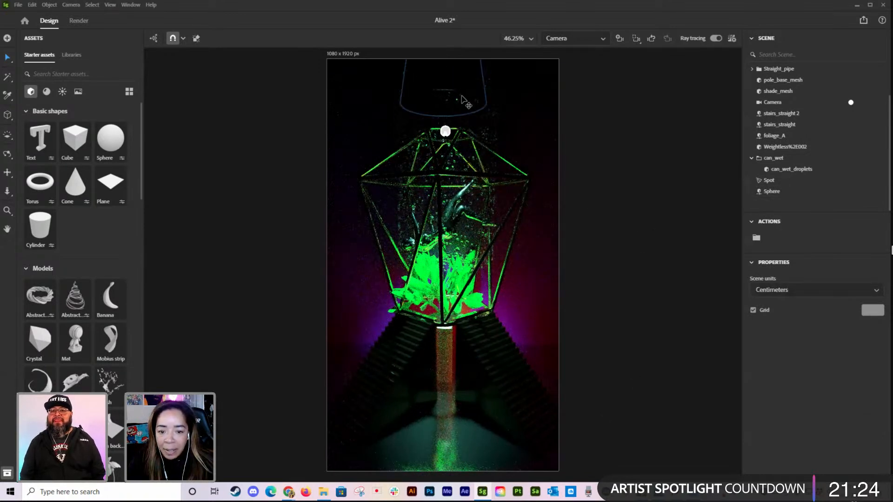
# Step: Scale up the can_wet droplets so they spread wider around the floating figure
pyautogui.click(767, 181)
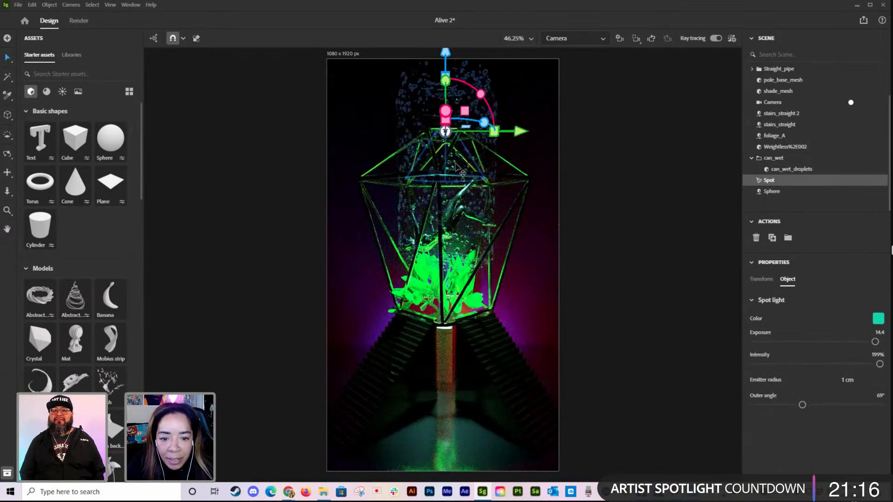
pyautogui.click(456, 167)
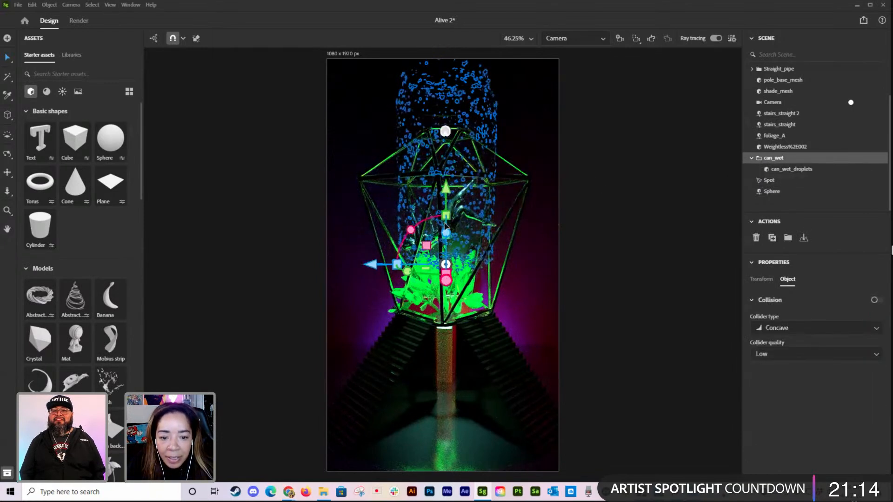
pyautogui.moveTo(445, 216); pyautogui.dragTo(462, 193)
pyautogui.click(615, 183)
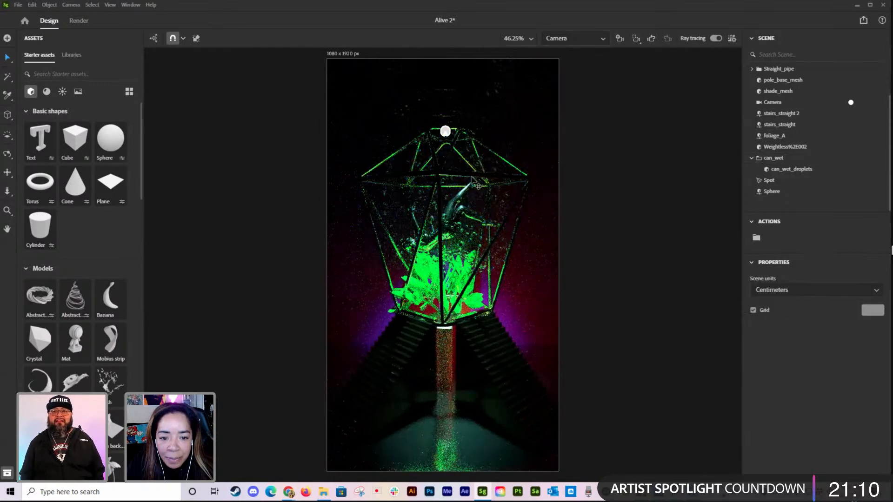
# Step: Move the can_wet droplets down so they reach further into the foliage in the cage
pyautogui.click(509, 138)
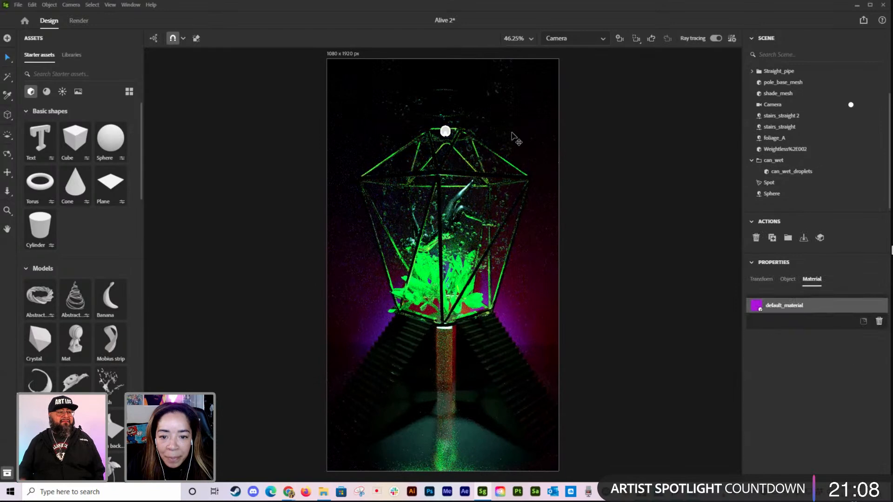
pyautogui.click(501, 142)
pyautogui.moveTo(444, 203); pyautogui.dragTo(444, 228)
pyautogui.click(622, 194)
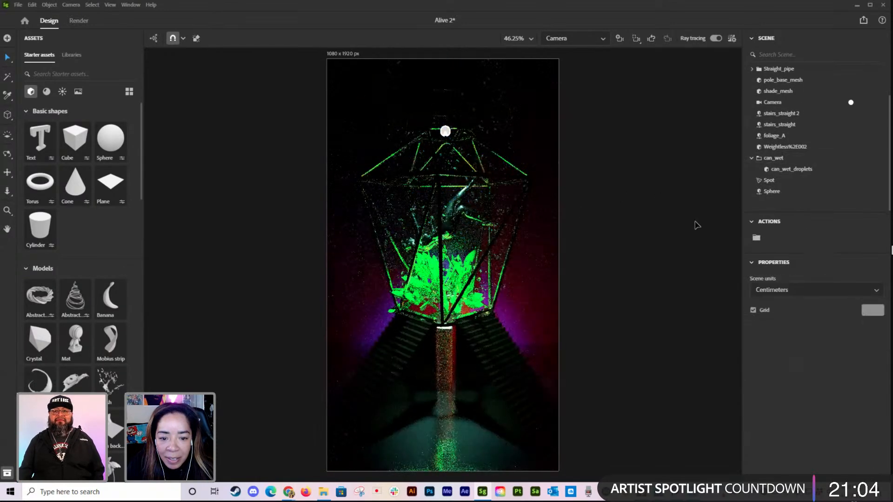
# Step: Widen the spotlight's outer angle to 89° and raise the light into the lamp shade
pyautogui.click(770, 181)
pyautogui.moveTo(446, 54); pyautogui.dragTo(445, 57)
pyautogui.moveTo(874, 341); pyautogui.dragTo(878, 341)
pyautogui.moveTo(808, 404); pyautogui.dragTo(816, 404)
pyautogui.moveTo(445, 54); pyautogui.dragTo(445, 20)
# Step: Set the spotlight's outer angle to 175° and its exposure to 10.5
pyautogui.moveTo(867, 339); pyautogui.dragTo(830, 342)
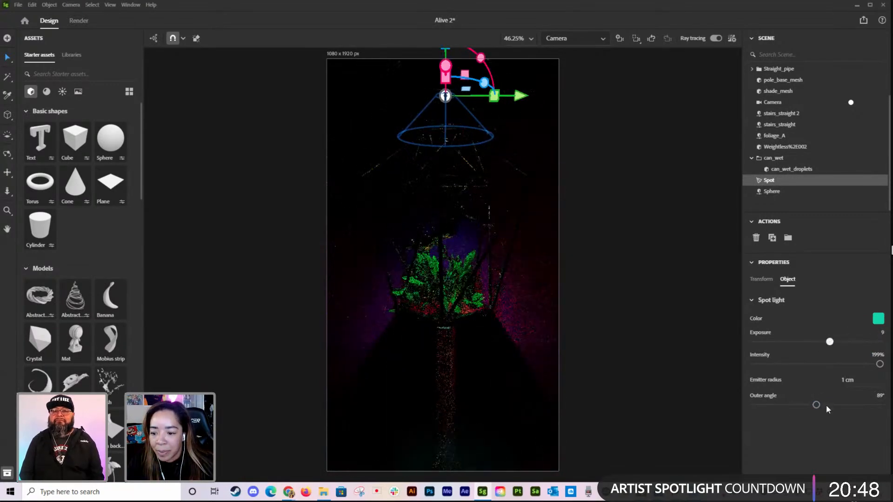
pyautogui.moveTo(824, 404); pyautogui.dragTo(876, 405)
pyautogui.moveTo(829, 342); pyautogui.dragTo(842, 341)
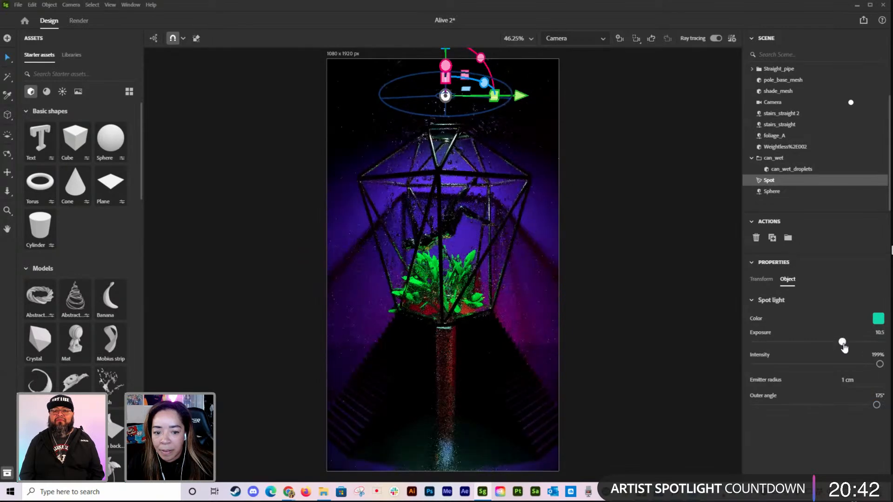
# Step: Nudge the floating figure sideways along Z and lower it slightly above the foliage
pyautogui.click(448, 235)
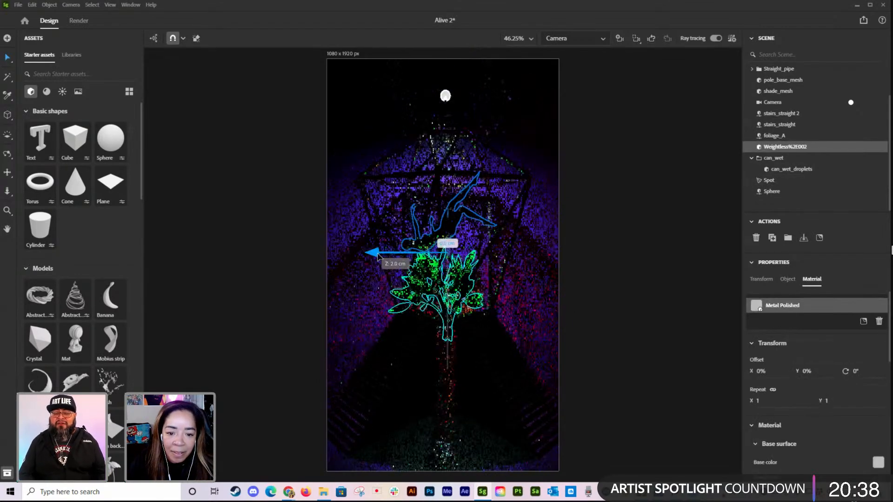
pyautogui.moveTo(377, 257); pyautogui.dragTo(373, 256)
pyautogui.moveTo(447, 178); pyautogui.dragTo(447, 182)
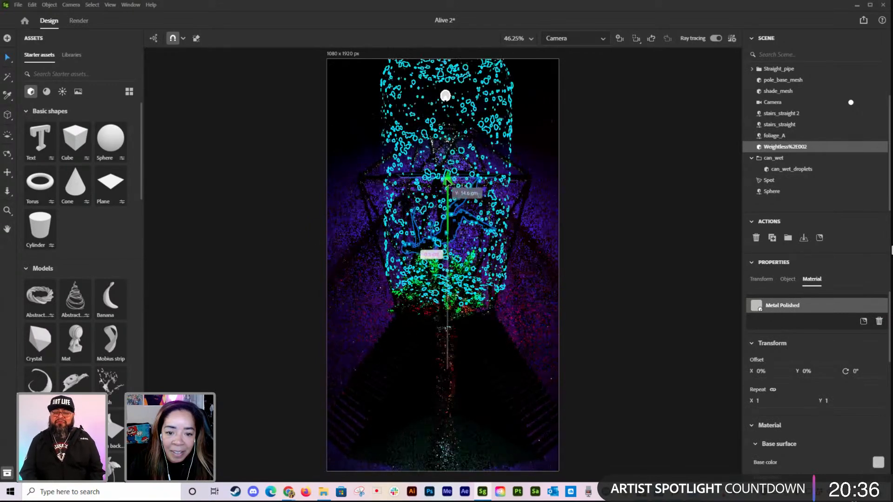
pyautogui.click(622, 152)
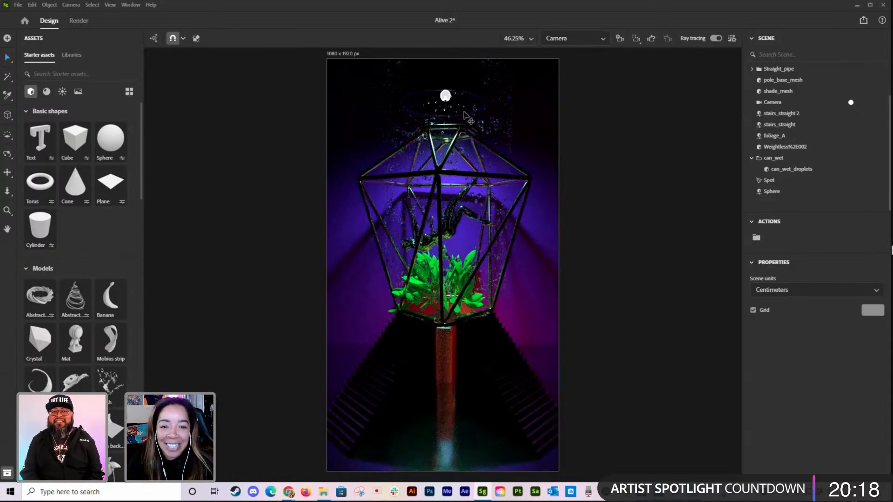
# Step: Set the teal spotlight's exposure to 10.6
pyautogui.click(445, 95)
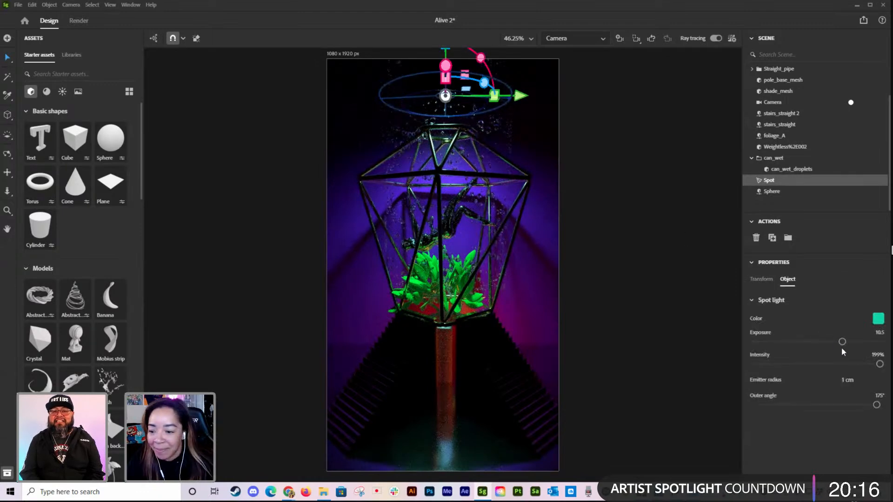
pyautogui.moveTo(849, 340); pyautogui.dragTo(842, 342)
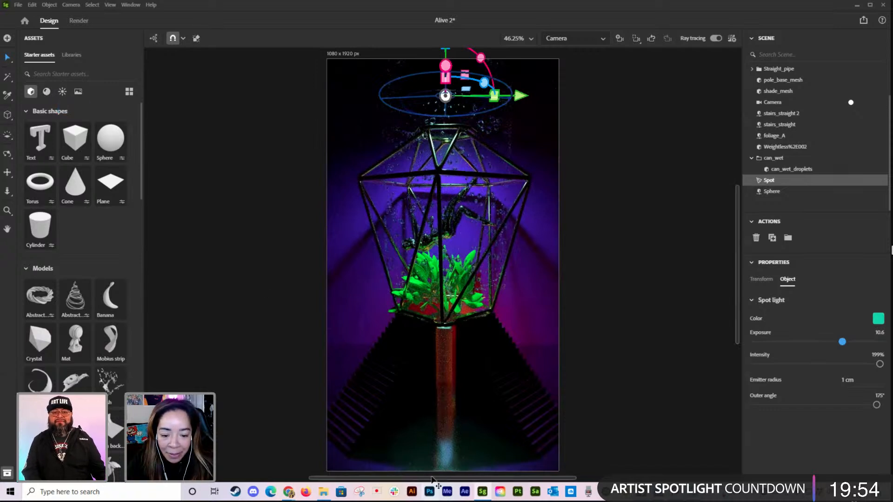
# Step: Import the Pink Yellow Moss material from the ADOBE LIVE 3D MATERIALS folder onto the floor plane
pyautogui.click(316, 396)
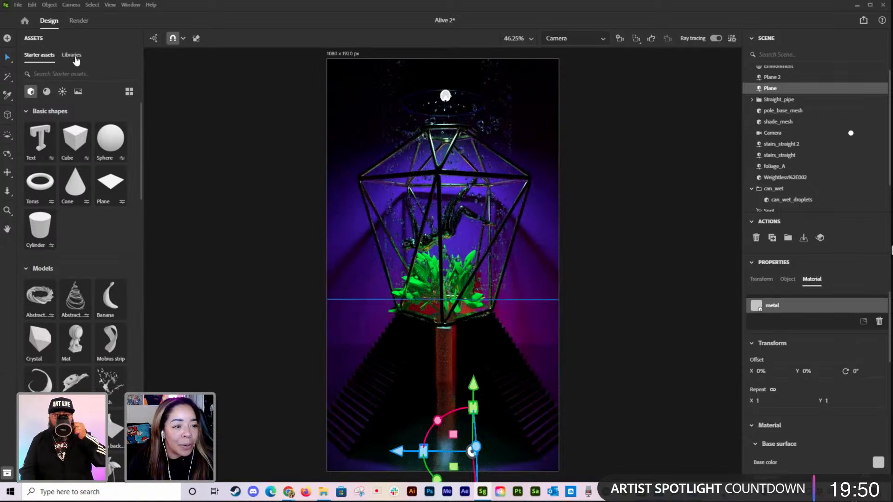
pyautogui.click(72, 55)
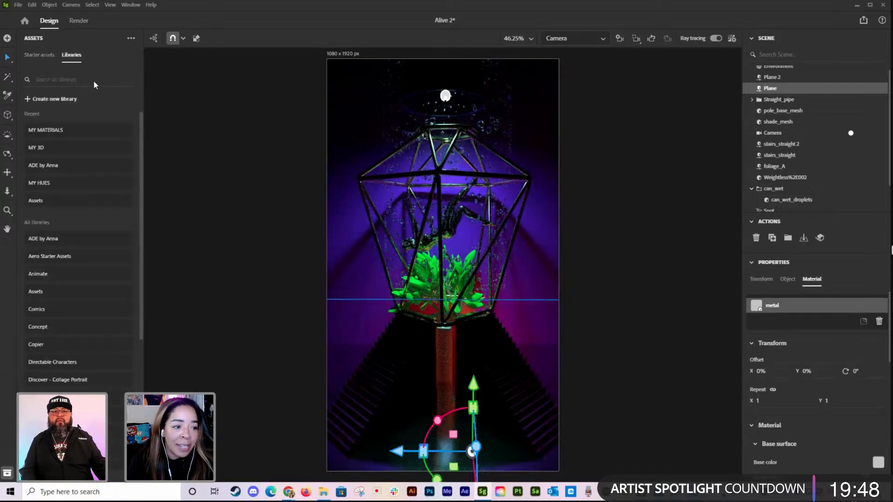
pyautogui.click(57, 132)
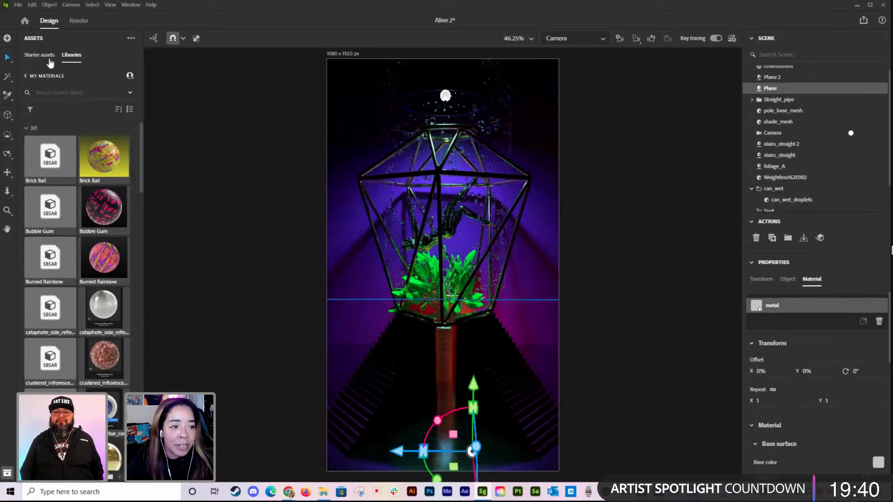
pyautogui.click(39, 55)
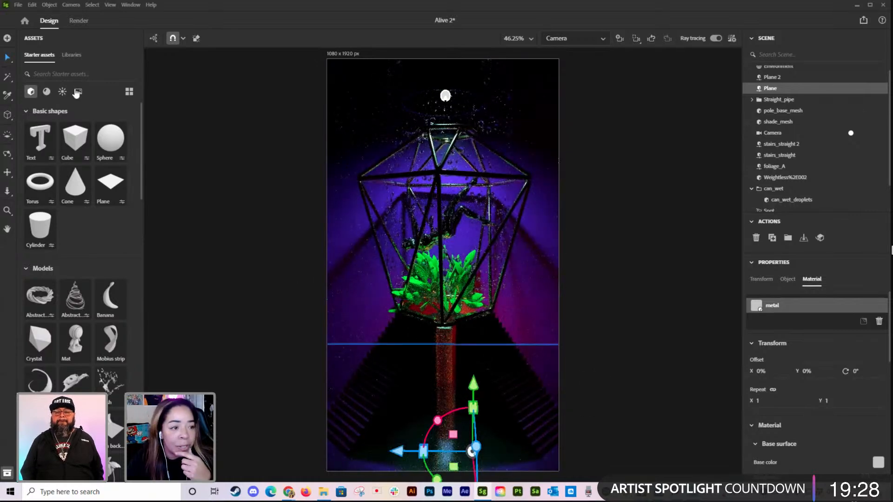
pyautogui.click(17, 6)
pyautogui.moveTo(86, 108)
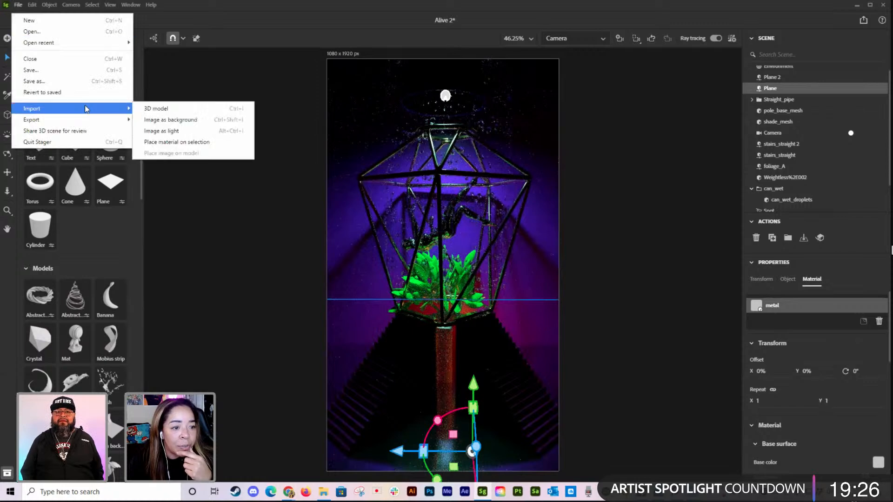
pyautogui.click(171, 143)
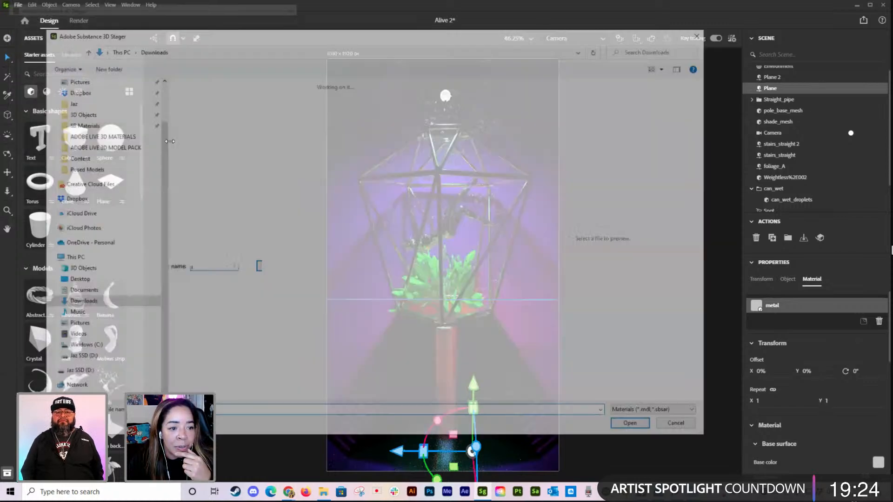
pyautogui.doubleClick(194, 116)
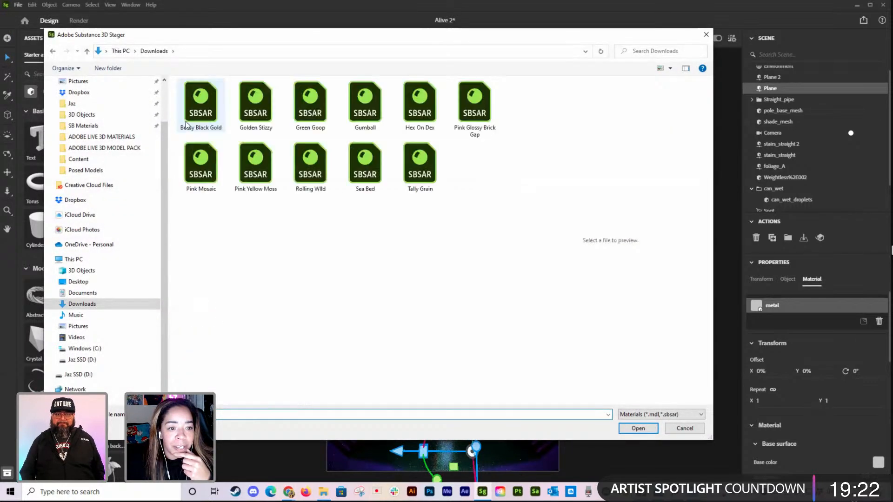
pyautogui.click(257, 168)
pyautogui.doubleClick(257, 169)
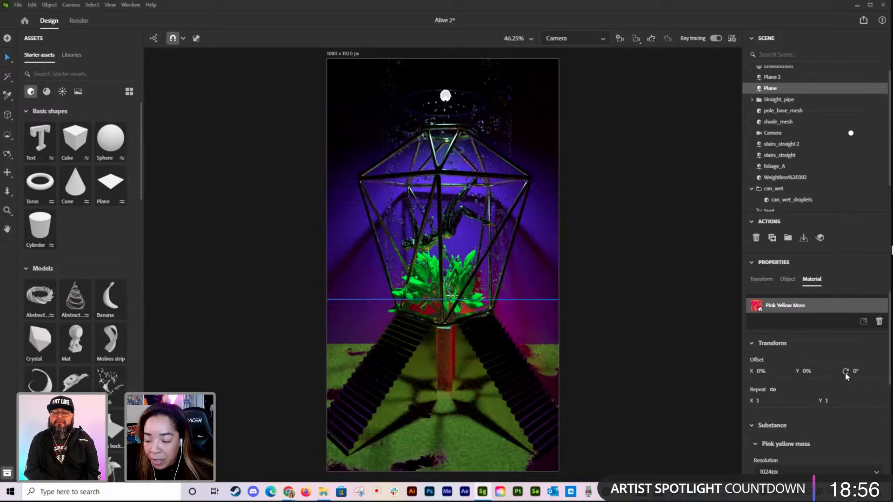
# Step: Set the floor plane's moss material resolution to 2048px
pyautogui.scroll(-1, 843, 370)
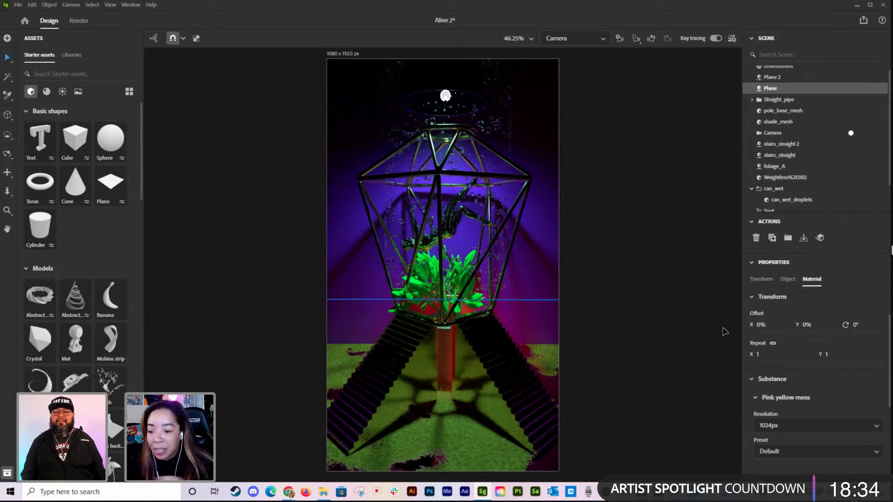
pyautogui.scroll(-1, 814, 415)
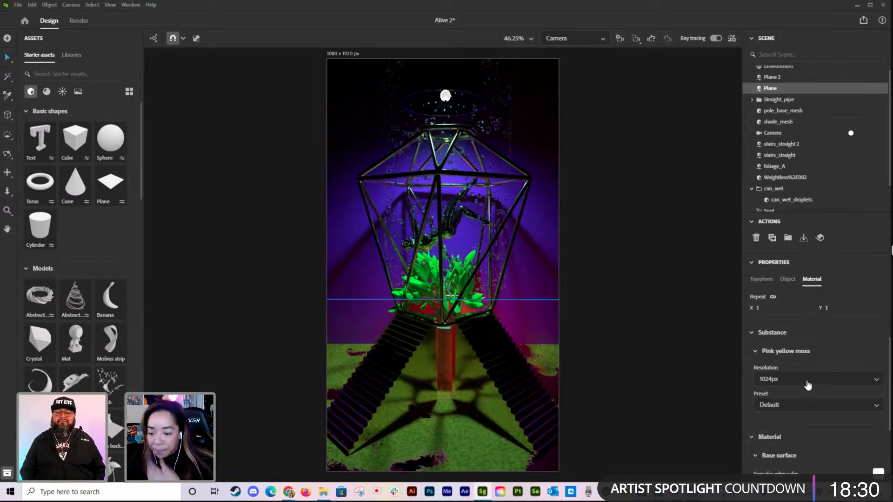
pyautogui.click(793, 379)
pyautogui.click(785, 424)
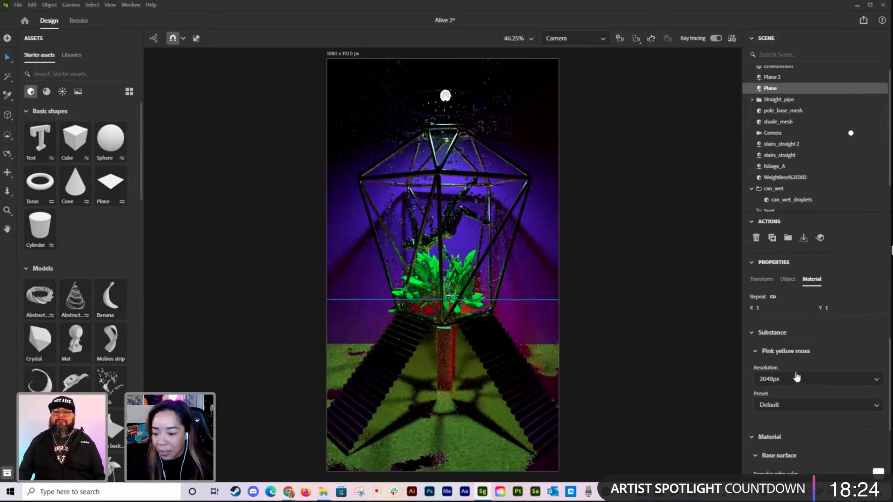
# Step: Tile the floor's moss material with a repeat of 10.7, offset X 24% and rotation 3°
pyautogui.scroll(-3, 780, 394)
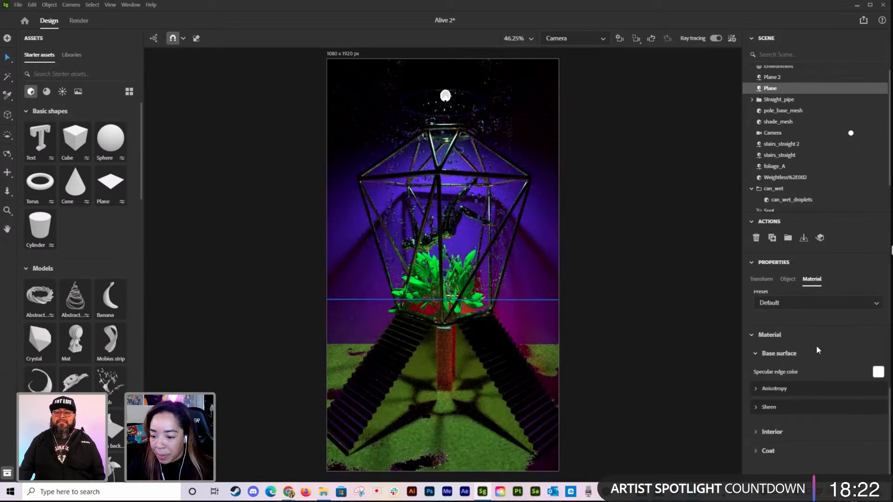
pyautogui.scroll(3, 821, 352)
pyautogui.scroll(1, 772, 354)
pyautogui.moveTo(760, 345)
pyautogui.mouseDown()
pyautogui.moveTo(779, 345)
pyautogui.moveTo(765, 346)
pyautogui.moveTo(786, 320)
pyautogui.moveTo(850, 319)
pyautogui.mouseUp()
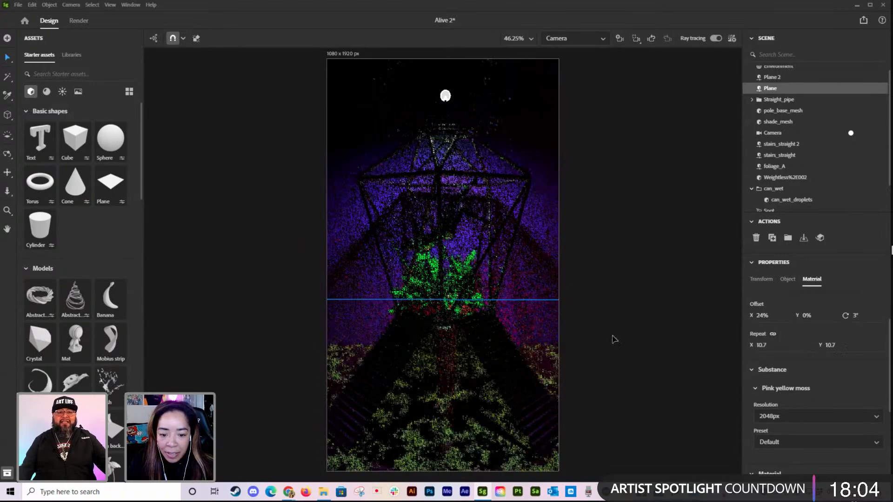
pyautogui.click(688, 333)
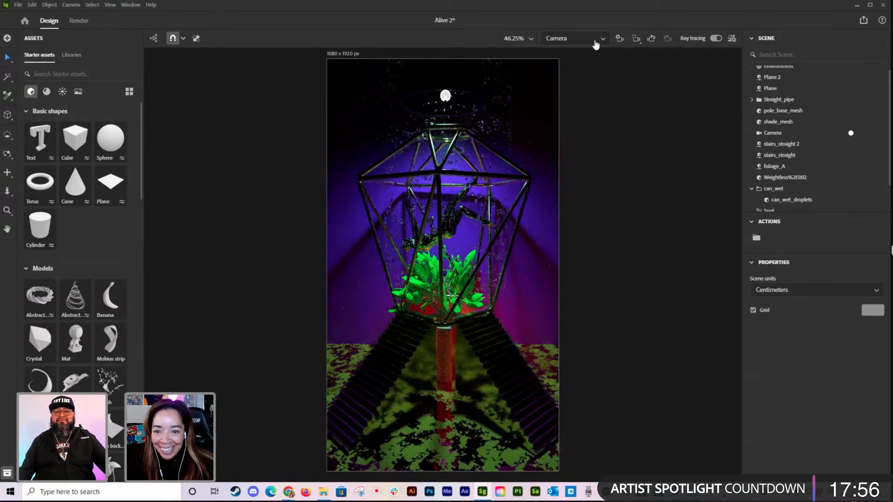
# Step: Raise the glowing sphere to the cage's base under the foliage and shift it slightly sideways, undoing the last nudge
pyautogui.scroll(-2, 781, 194)
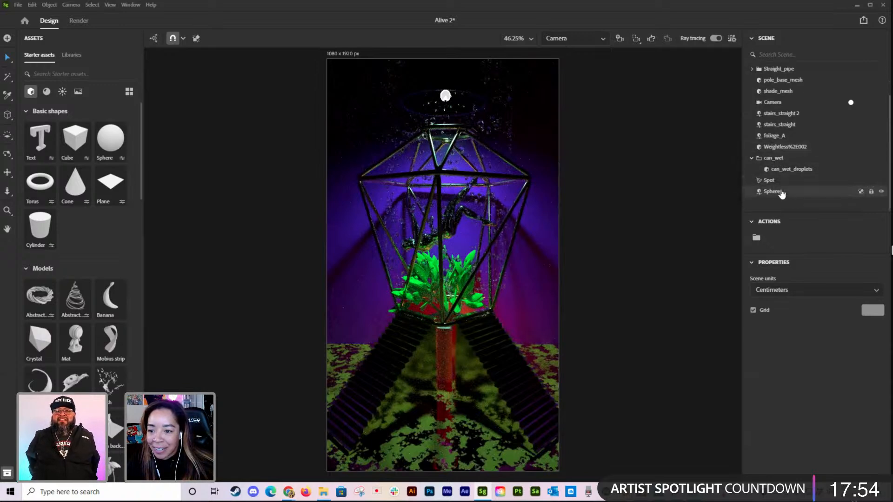
pyautogui.click(781, 194)
pyautogui.moveTo(463, 285); pyautogui.dragTo(467, 245)
pyautogui.moveTo(378, 329); pyautogui.dragTo(350, 327)
pyautogui.moveTo(441, 260); pyautogui.dragTo(442, 264)
pyautogui.hotkey('ctrl', 'z')
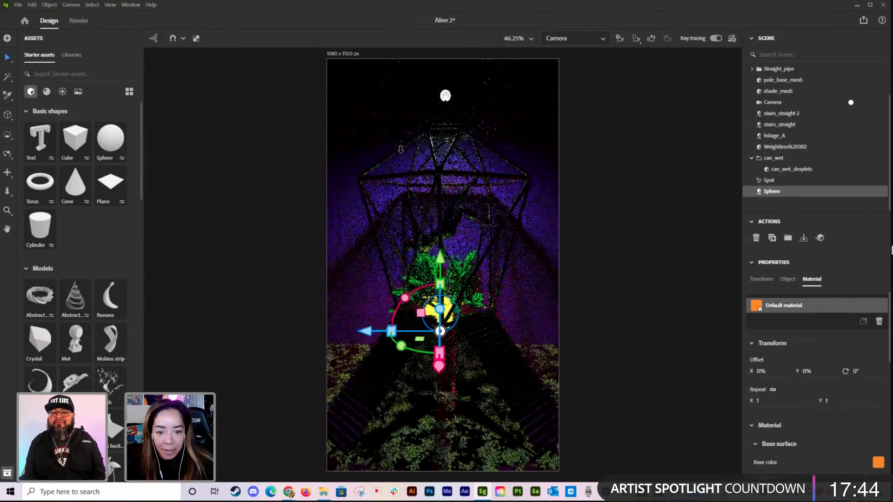
pyautogui.click(592, 372)
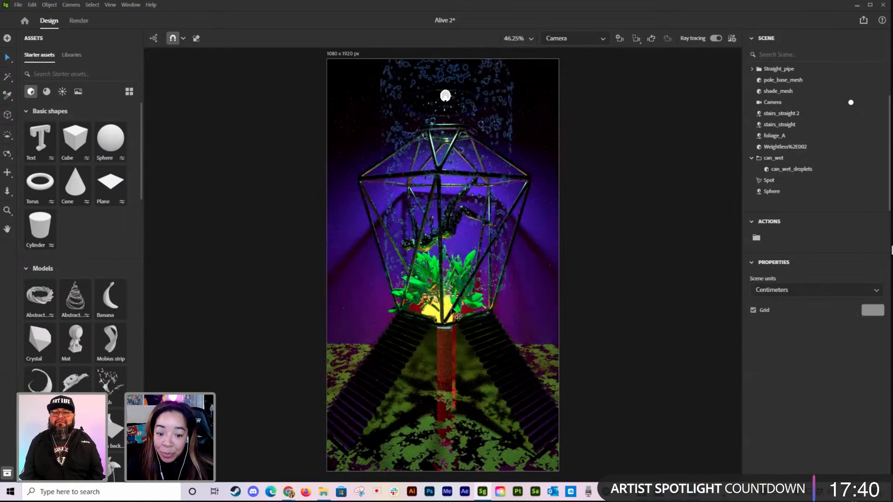
# Step: Check the sphere's placement through the viewport camera and lower it slightly at the cage's base in the Camera view
pyautogui.click(781, 192)
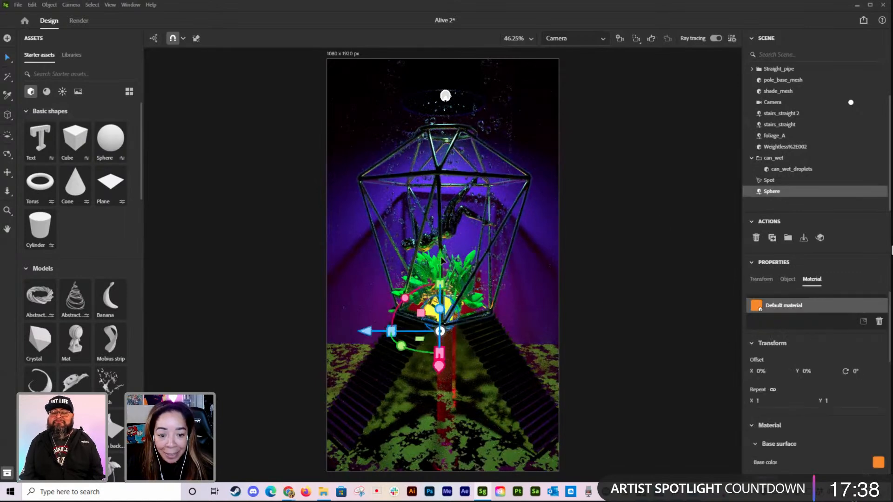
pyautogui.moveTo(440, 260); pyautogui.dragTo(440, 262)
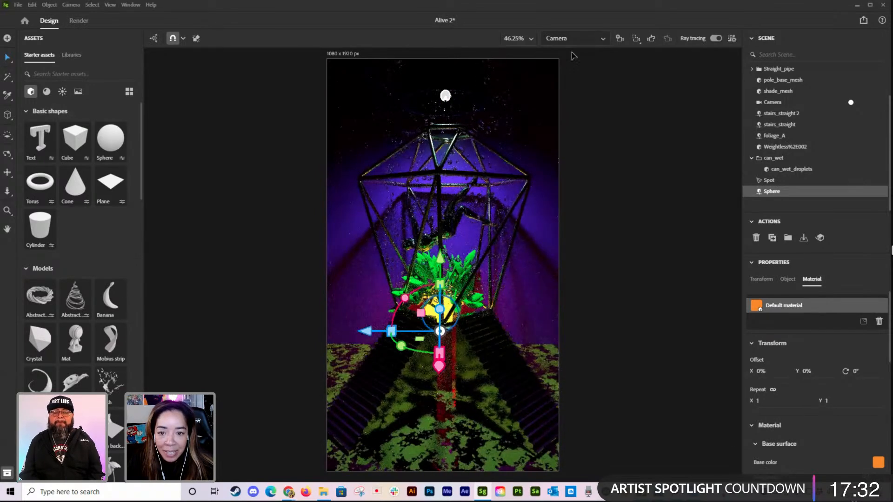
pyautogui.click(575, 39)
pyautogui.click(570, 54)
pyautogui.moveTo(458, 334)
pyautogui.mouseDown(button='right')
pyautogui.moveTo(533, 328)
pyautogui.moveTo(463, 331)
pyautogui.mouseUp(button='right')
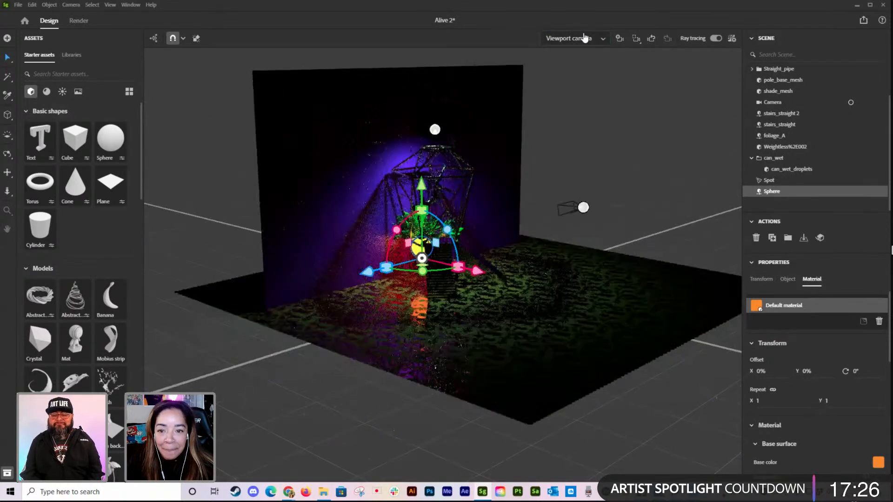
pyautogui.click(584, 39)
pyautogui.click(557, 70)
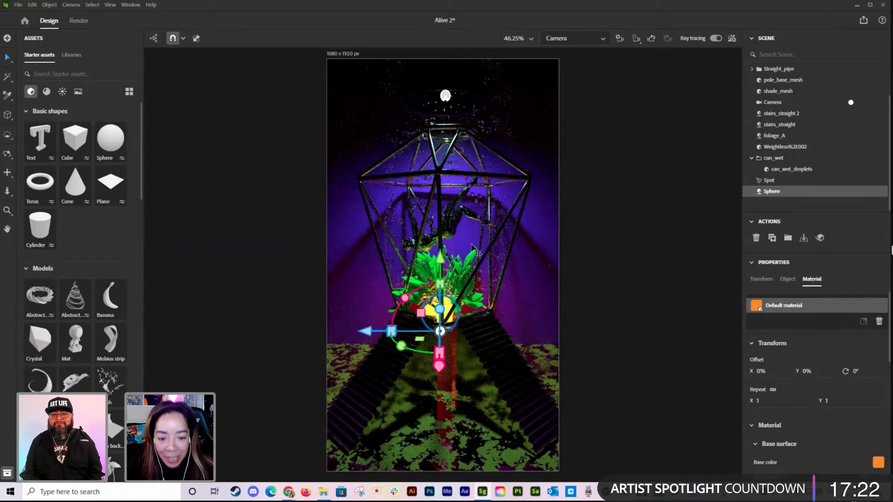
pyautogui.moveTo(440, 259); pyautogui.dragTo(440, 269)
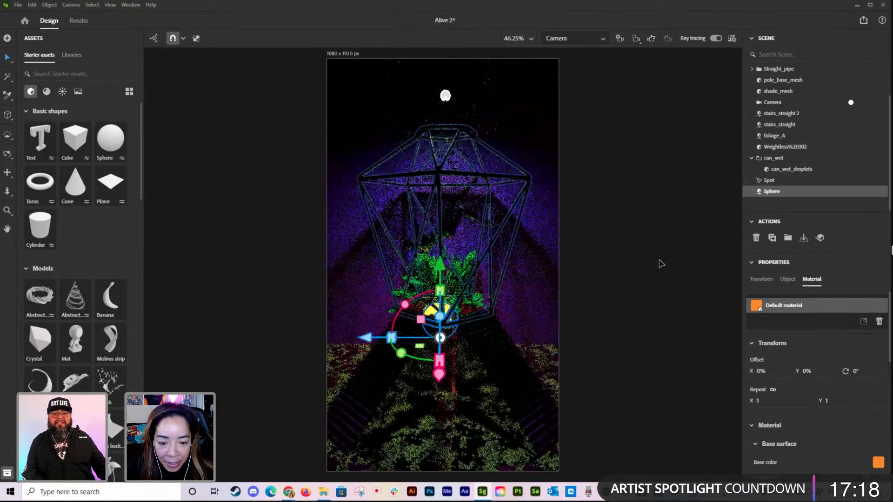
pyautogui.click(674, 275)
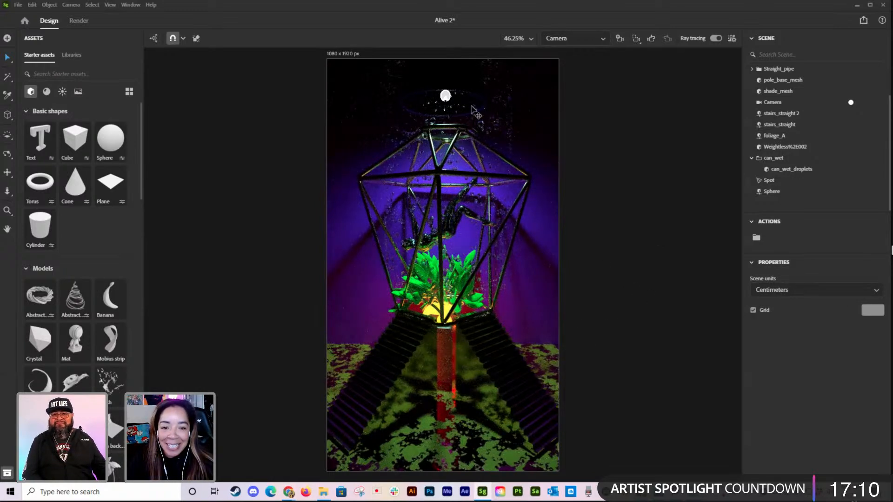
# Step: Duplicate the teal spotlight in place and save the scene
pyautogui.click(778, 181)
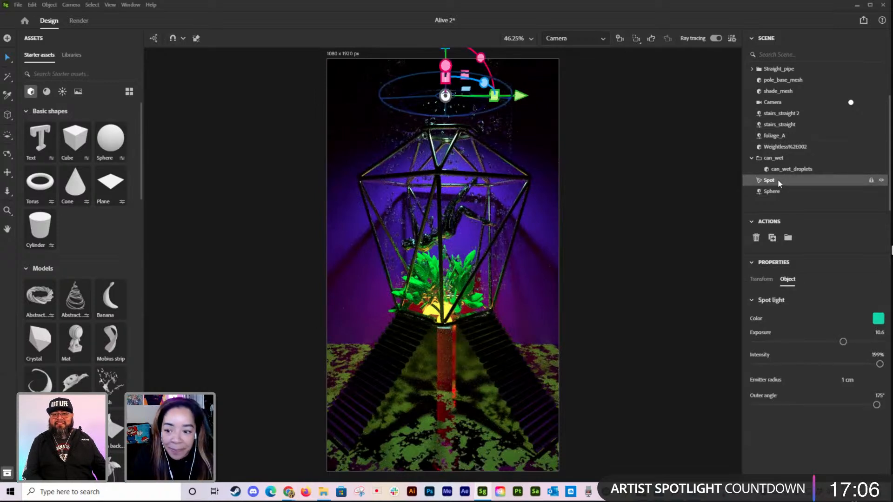
pyautogui.hotkey('ctrl', 's')
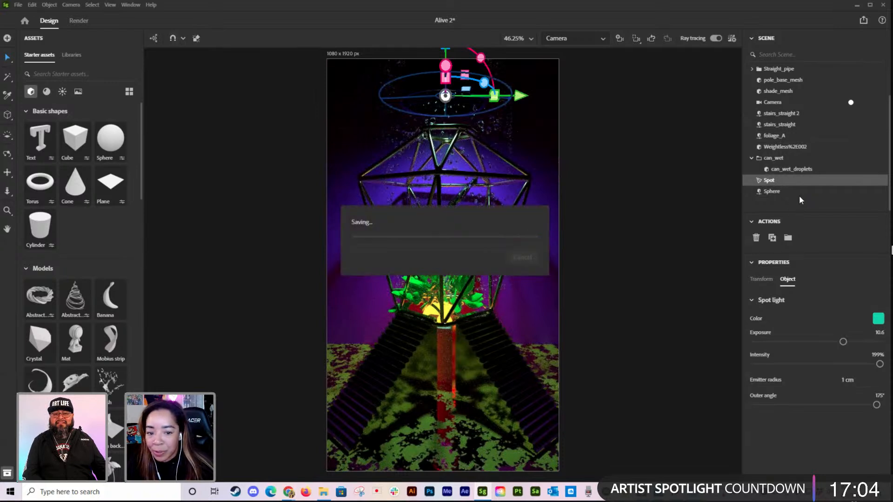
pyautogui.hotkey('ctrl', 'd')
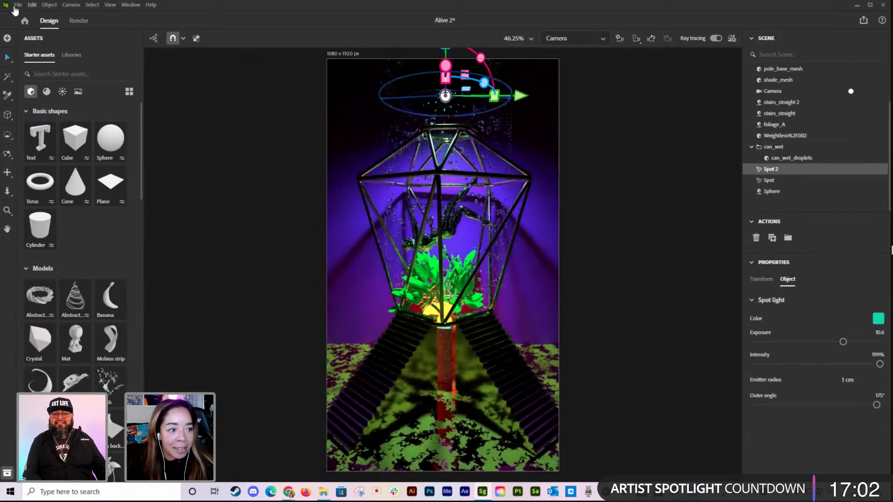
pyautogui.click(19, 6)
pyautogui.click(24, 71)
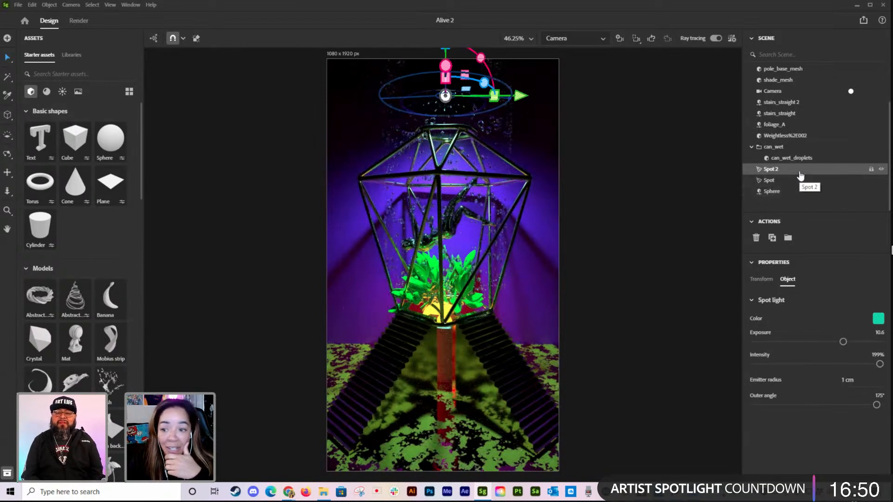
# Step: Set the duplicate spotlight's intensity to 154% and exposure to 6.8, and lower it to the top of the cage
pyautogui.moveTo(879, 367)
pyautogui.mouseDown()
pyautogui.moveTo(851, 366)
pyautogui.moveTo(810, 342)
pyautogui.mouseUp()
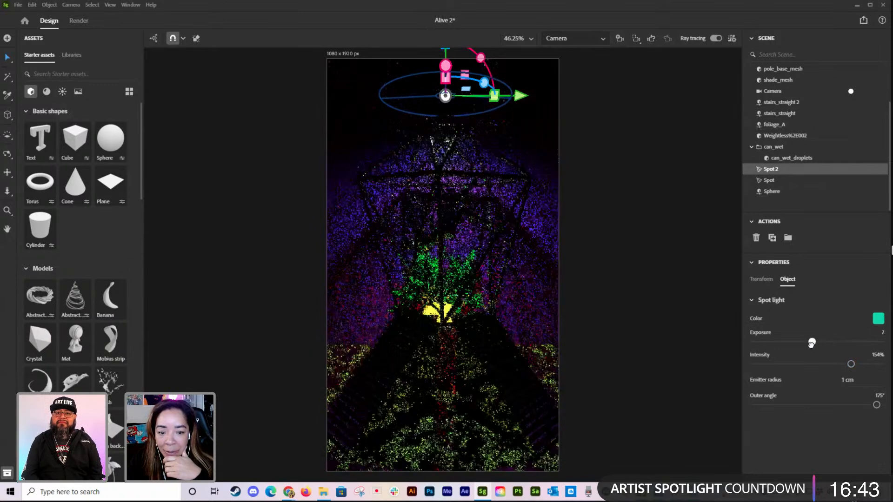
pyautogui.click(579, 39)
pyautogui.click(569, 55)
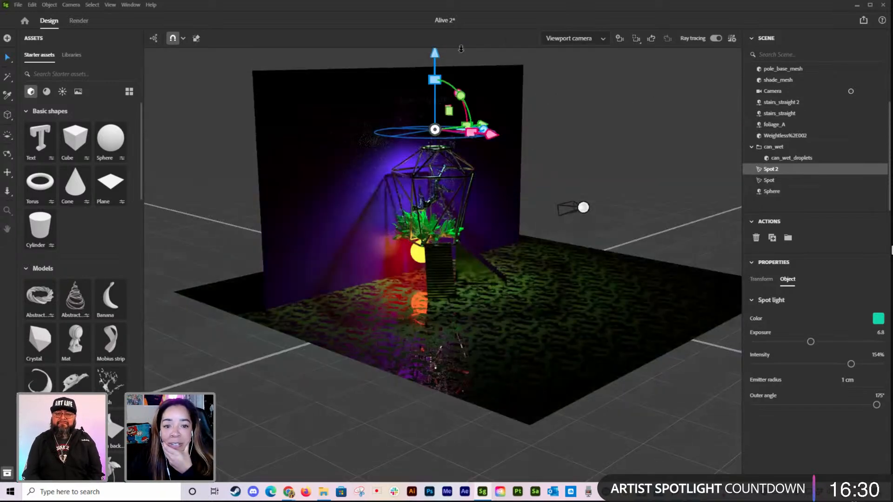
pyautogui.moveTo(434, 54); pyautogui.dragTo(433, 70)
pyautogui.click(572, 39)
pyautogui.click(565, 69)
pyautogui.click(646, 116)
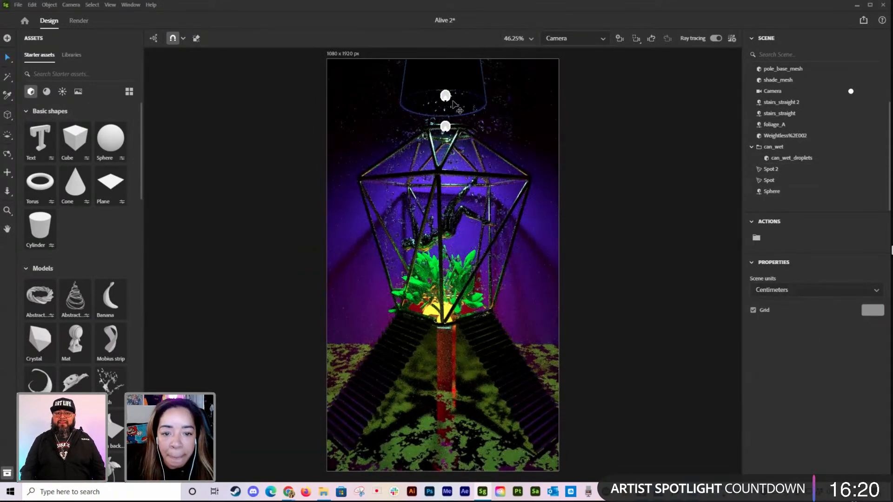
# Step: Raise the original spotlight above the lamp shade, narrow its outer angle to 138°, and return to the Camera view
pyautogui.click(558, 39)
pyautogui.click(573, 53)
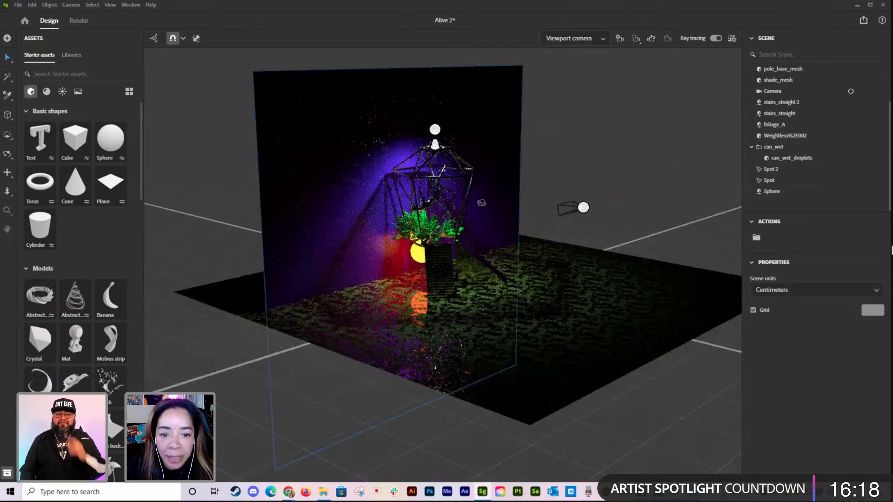
pyautogui.click(439, 133)
pyautogui.moveTo(438, 56); pyautogui.dragTo(440, 35)
pyautogui.moveTo(875, 405); pyautogui.dragTo(850, 404)
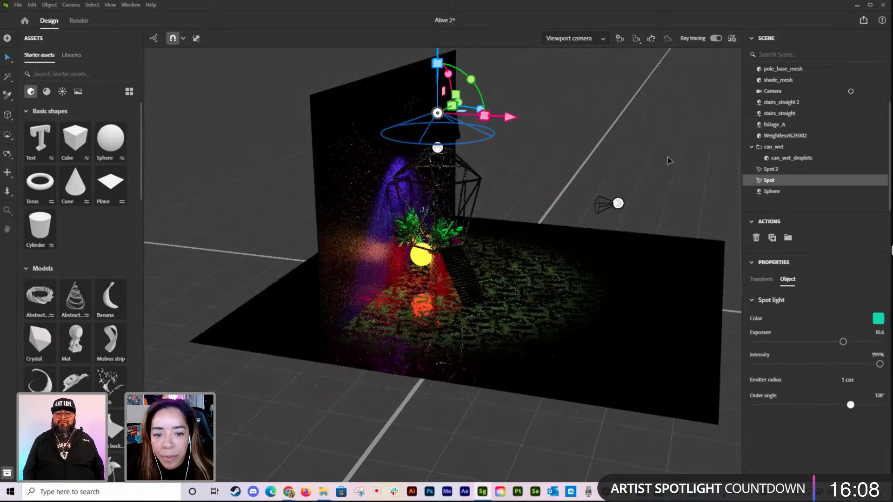
pyautogui.click(592, 44)
pyautogui.click(565, 67)
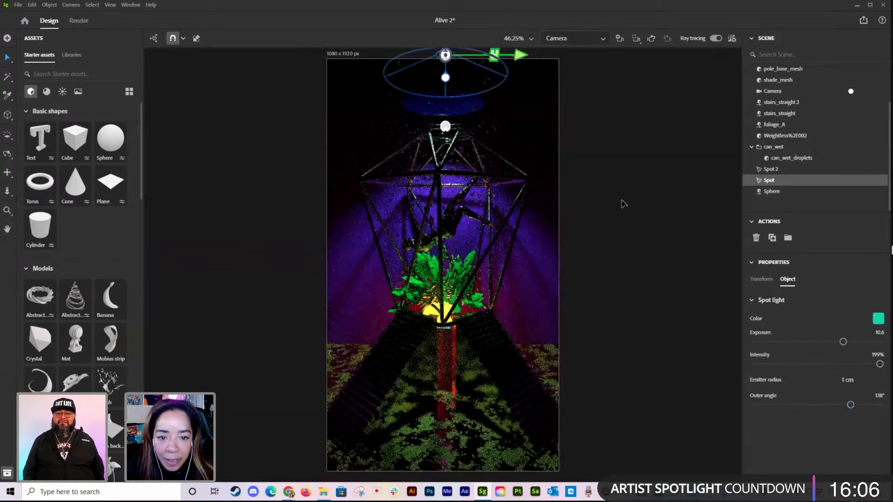
# Step: Raise the lamp shade above the cage using the viewport camera, return to the Camera view, and clear the selection
pyautogui.click(621, 138)
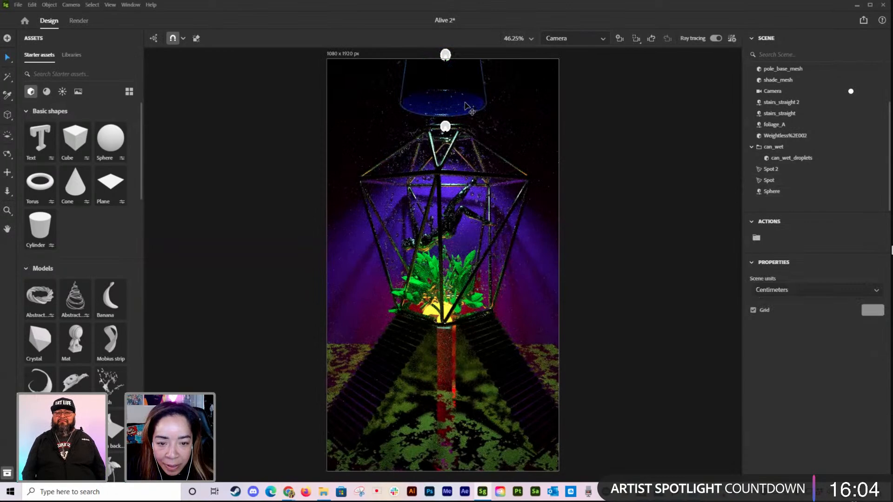
pyautogui.click(467, 106)
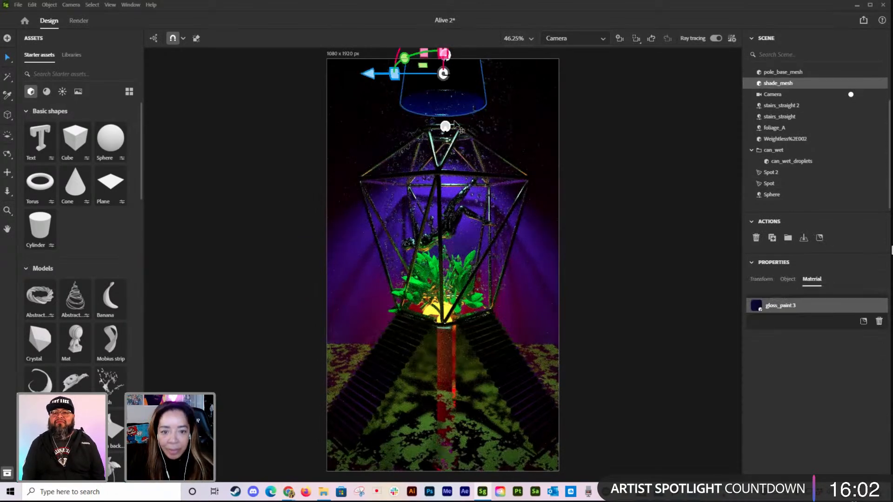
pyautogui.click(558, 40)
pyautogui.click(565, 52)
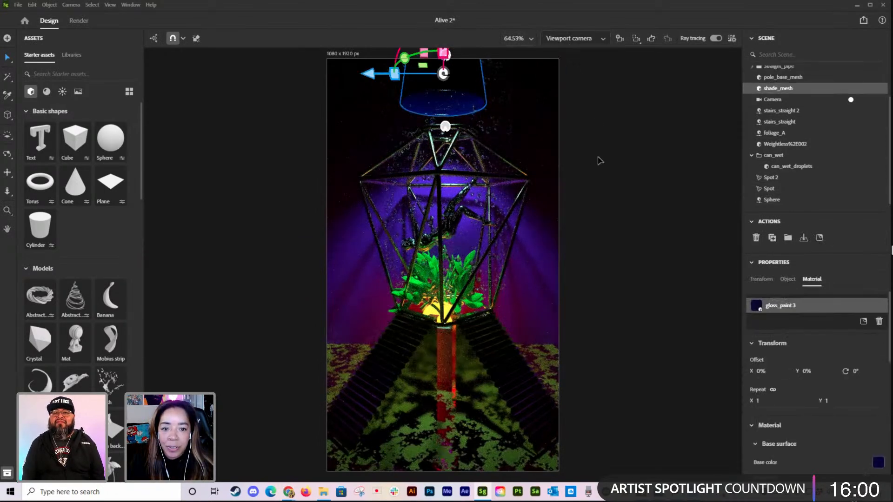
pyautogui.moveTo(581, 150); pyautogui.dragTo(596, 158, button='right')
pyautogui.moveTo(435, 50); pyautogui.dragTo(437, 39)
pyautogui.click(575, 38)
pyautogui.click(567, 65)
pyautogui.click(674, 149)
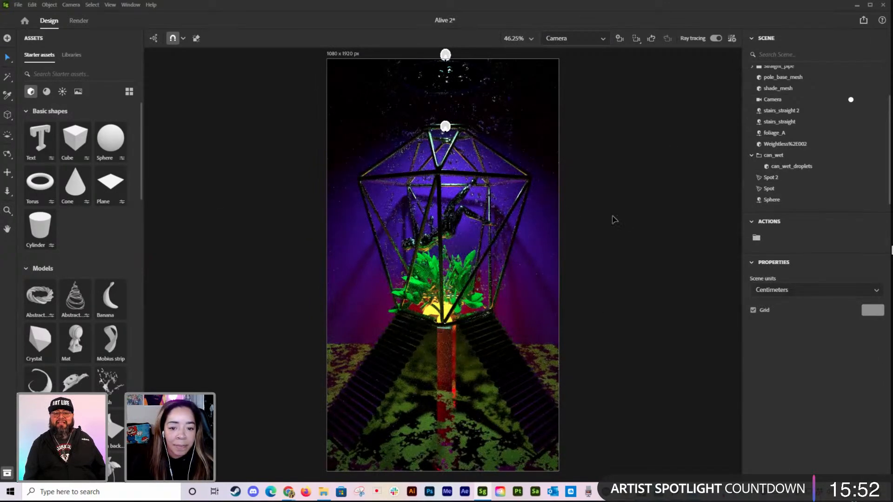
# Step: Dolly the Camera view closer so the cage fills more of the portrait frame, and return to the Select tool
pyautogui.click(7, 191)
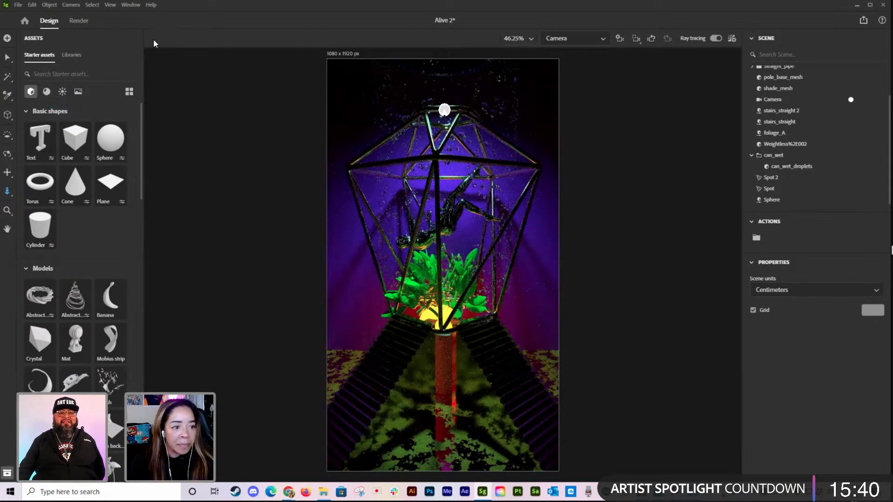
pyautogui.click(46, 91)
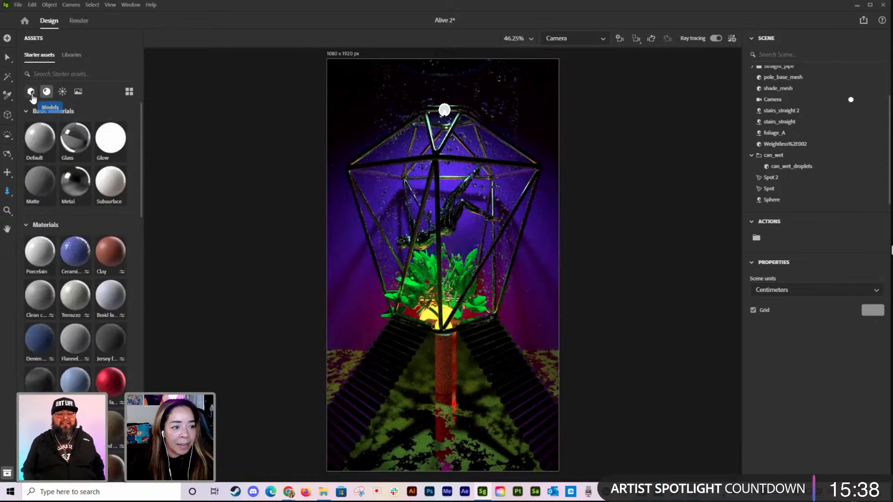
pyautogui.click(31, 93)
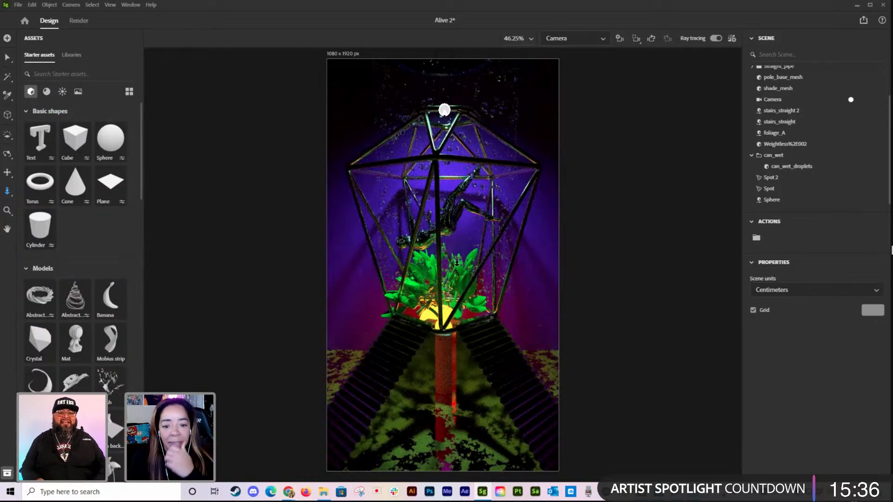
pyautogui.click(613, 224)
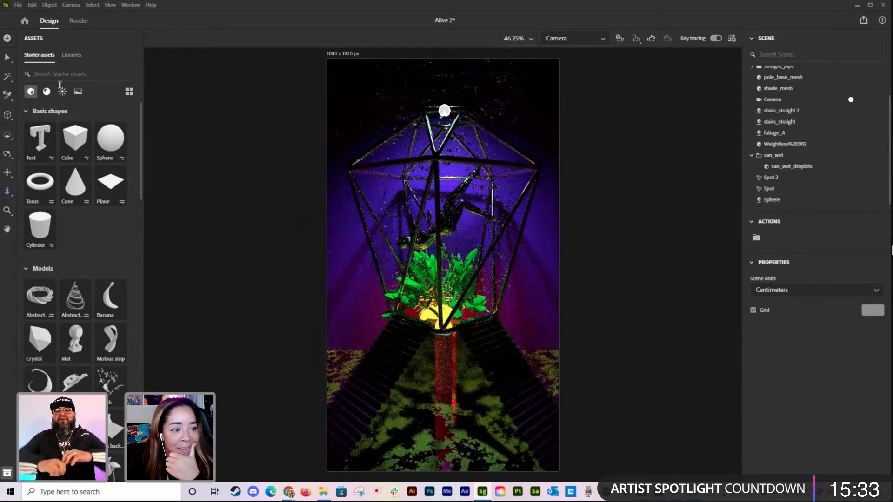
pyautogui.click(7, 58)
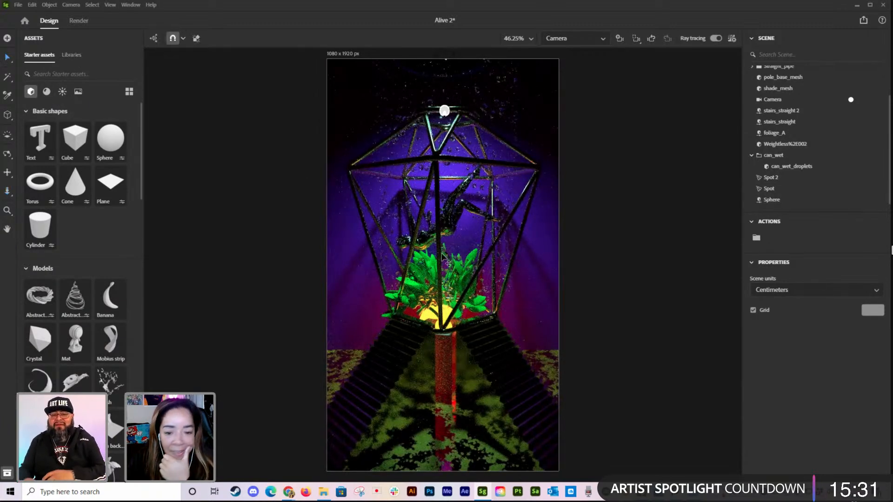
# Step: Move the foliage to a height of about 3.0 cm and shift it slightly sideways inside the cage
pyautogui.click(464, 284)
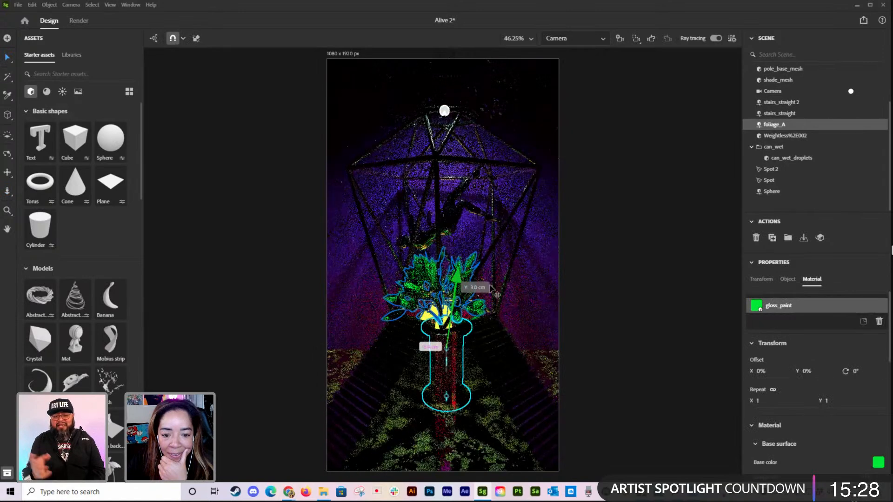
pyautogui.click(611, 269)
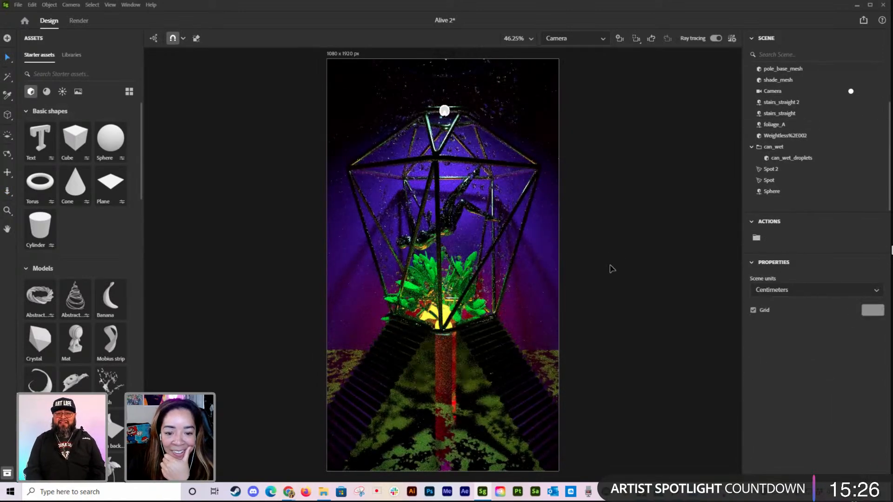
pyautogui.click(466, 287)
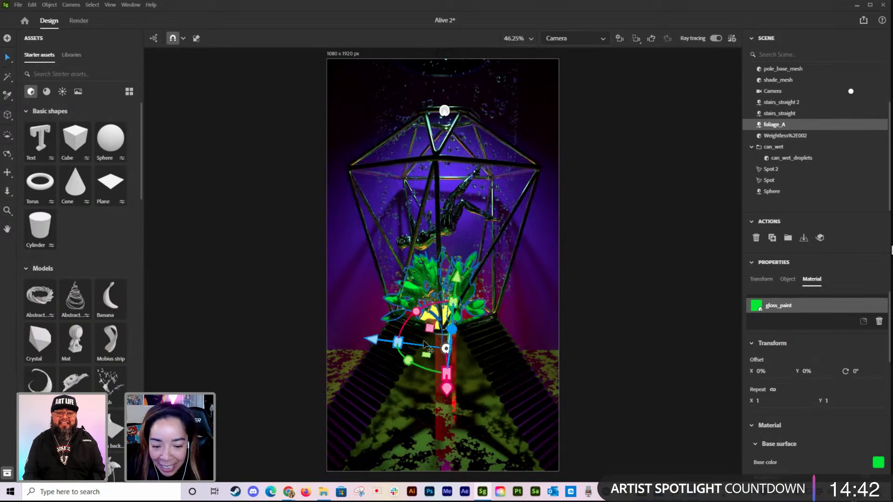
pyautogui.moveTo(380, 343); pyautogui.dragTo(493, 272)
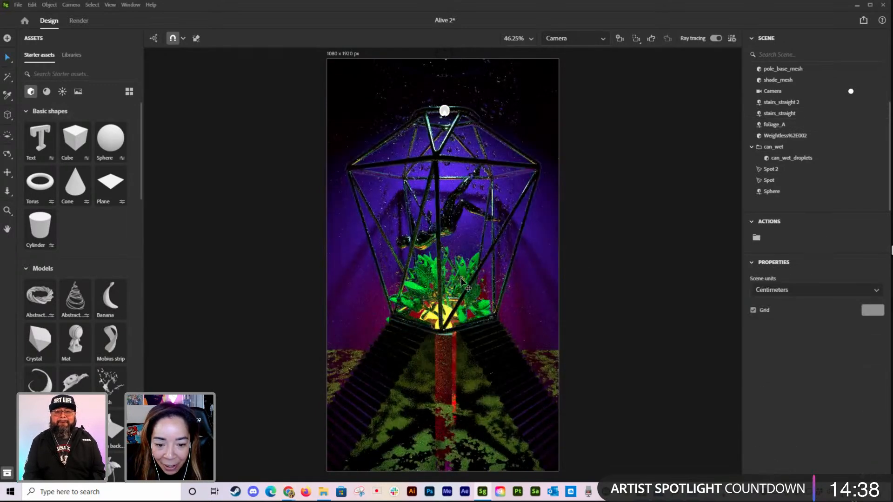
# Step: Duplicate the foliage in place and lower the copy toward the cage's base
pyautogui.scroll(-5, 842, 405)
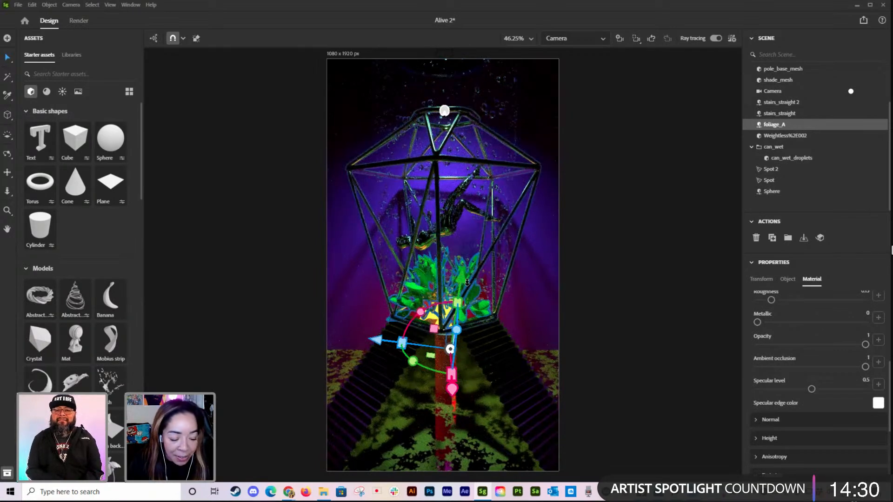
pyautogui.hotkey('ctrl', 'd')
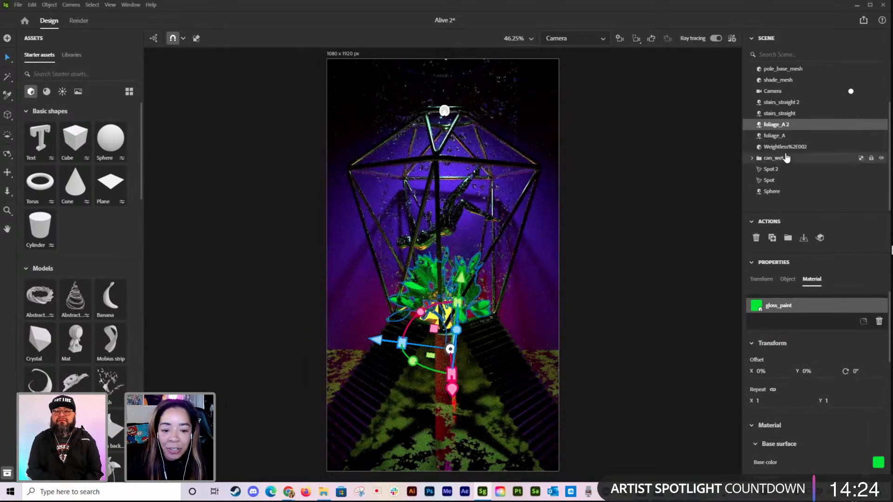
pyautogui.click(648, 250)
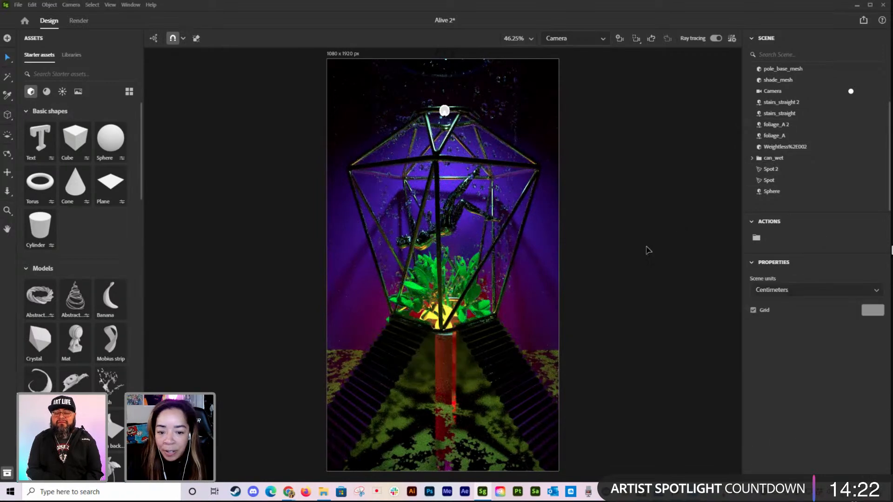
pyautogui.click(438, 281)
pyautogui.moveTo(455, 282); pyautogui.dragTo(462, 293)
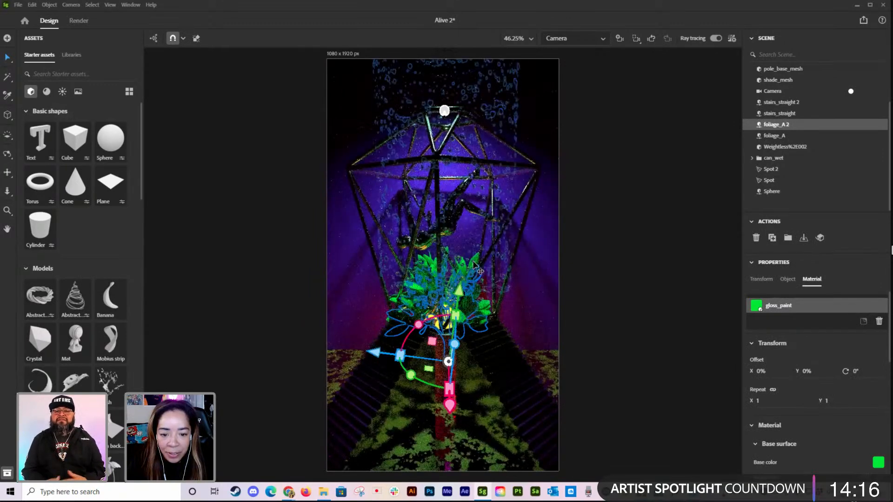
# Step: Select the lowered foliage copy and rename it "B foliage"
pyautogui.click(475, 265)
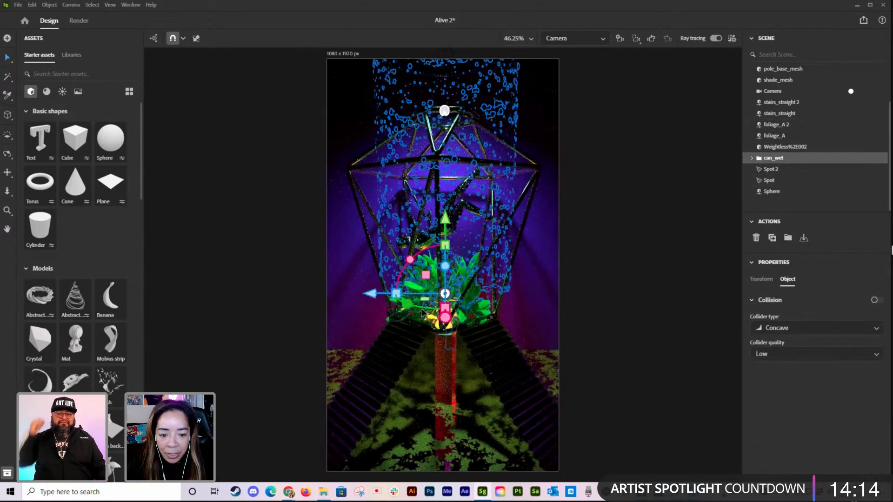
pyautogui.click(390, 320)
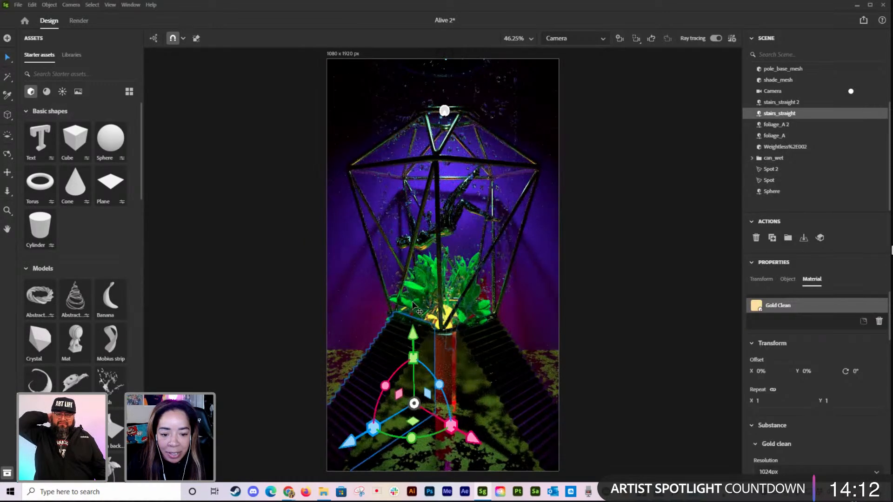
pyautogui.click(414, 302)
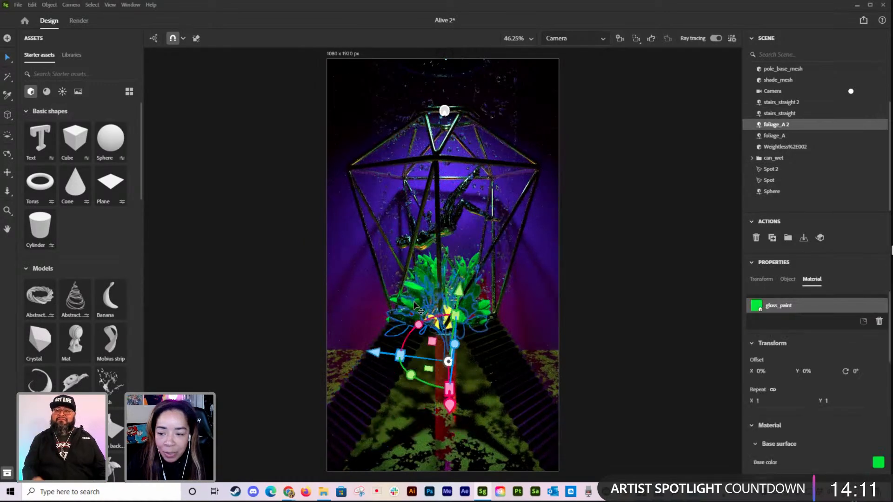
pyautogui.doubleClick(781, 125)
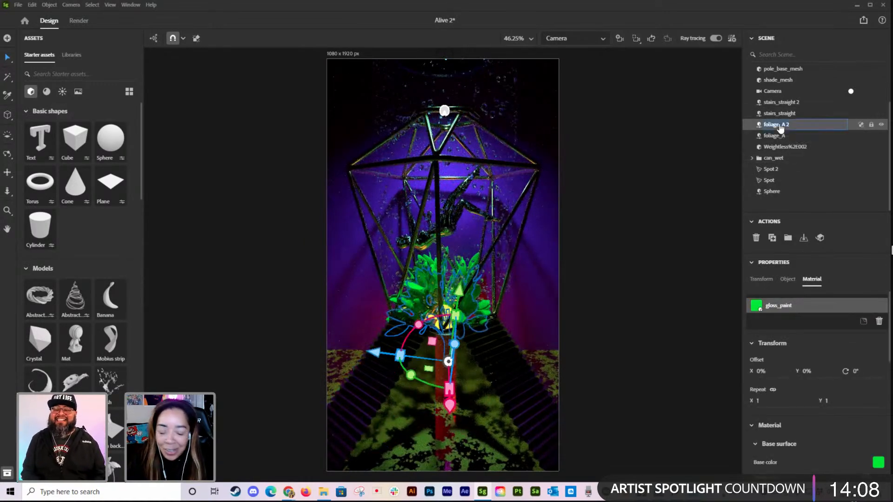
pyautogui.write('B f')
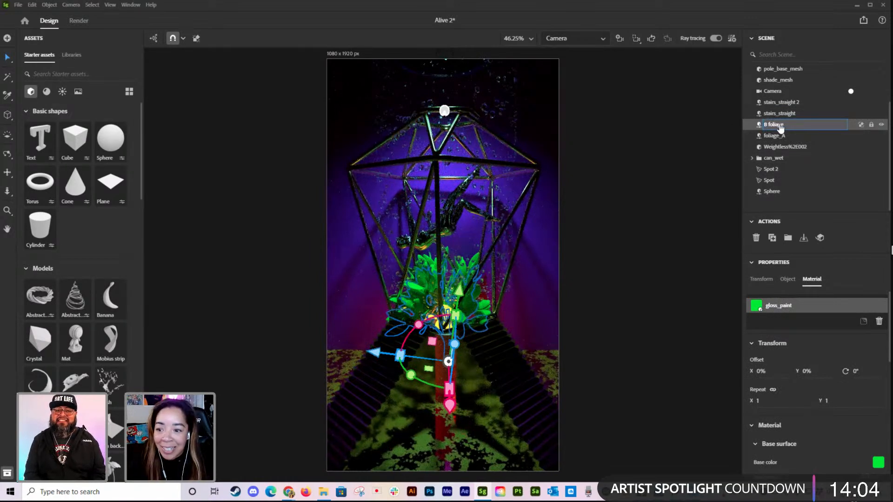
# Step: Raise the original foliage to a height of about 3.9 cm and rename it "Top Foliage"
pyautogui.click(803, 136)
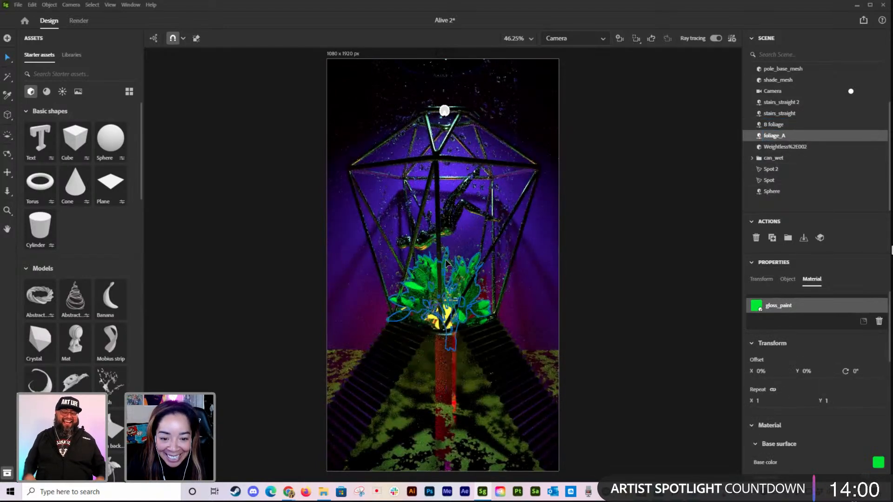
pyautogui.moveTo(462, 279); pyautogui.dragTo(462, 271)
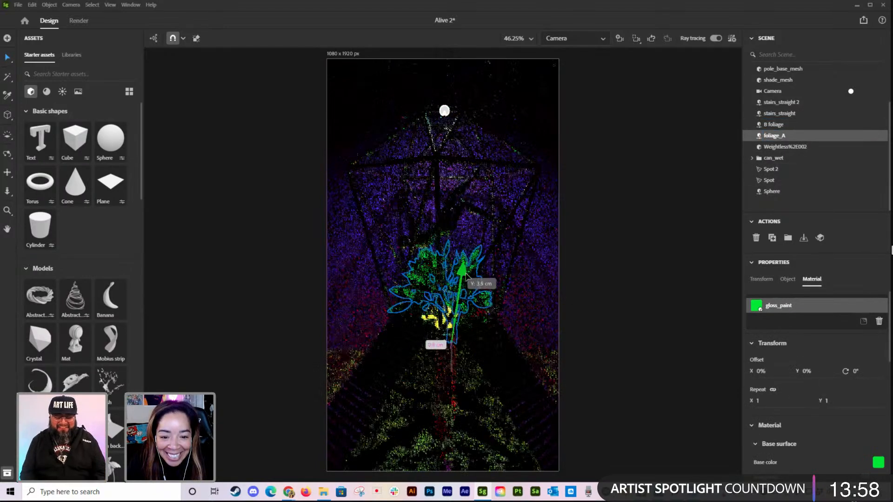
pyautogui.doubleClick(778, 139)
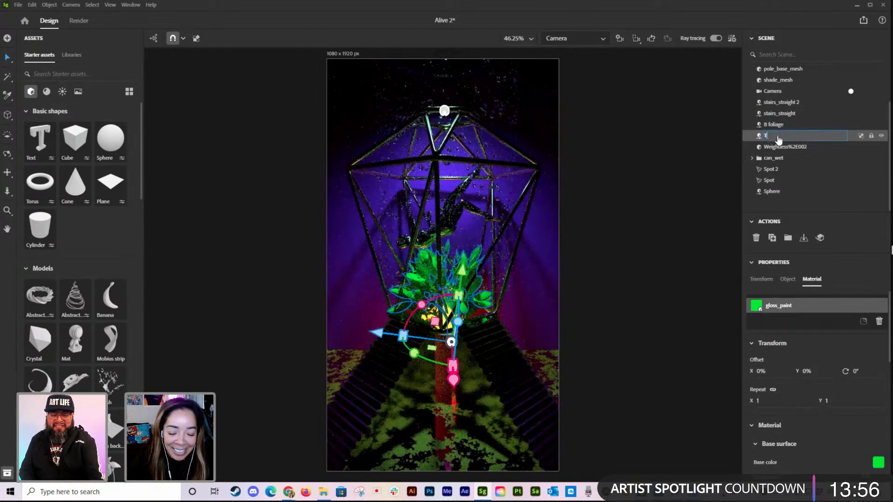
pyautogui.write('Top Foliage')
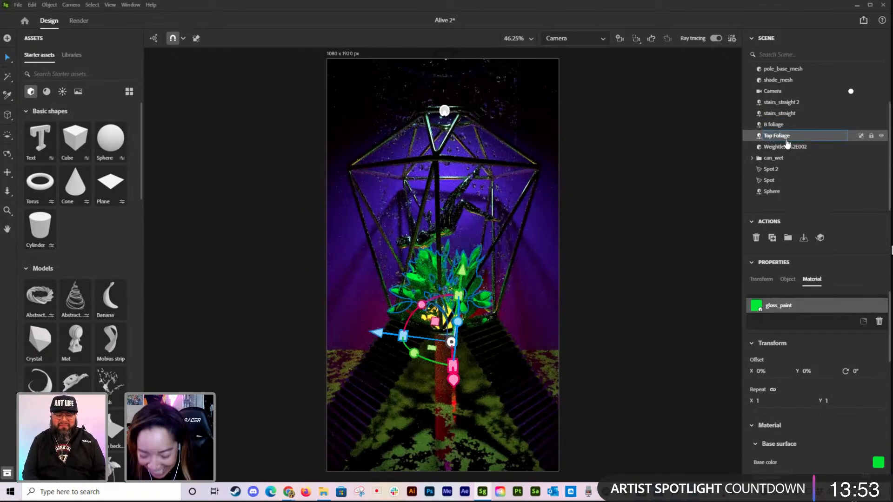
pyautogui.click(738, 125)
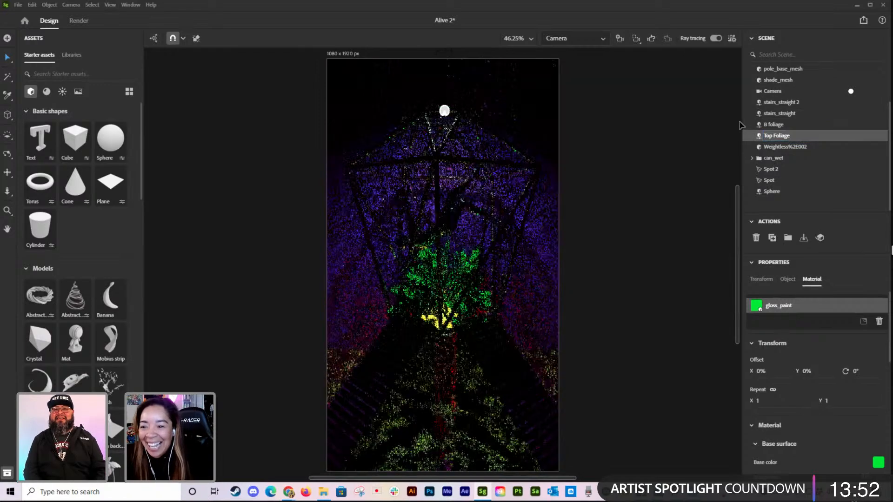
# Step: Set the Top Foliage's leaf amount to 3 and its height parameter to 74.07
pyautogui.click(776, 136)
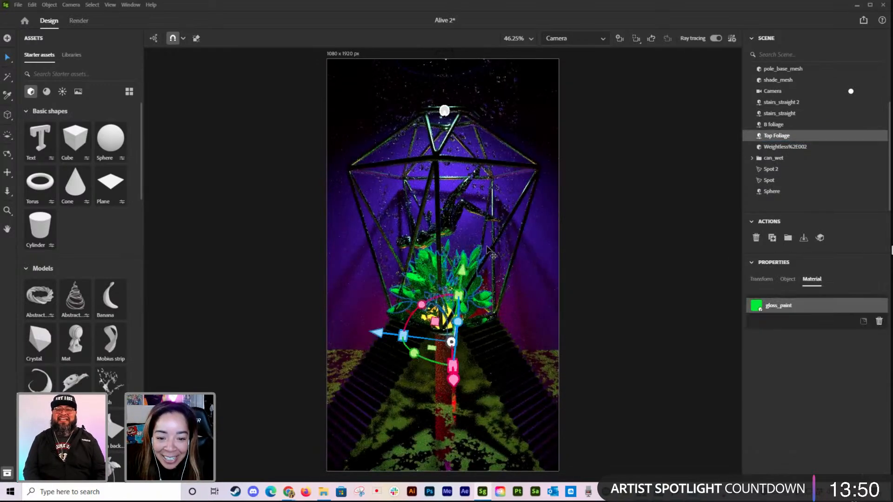
pyautogui.scroll(-3, 810, 419)
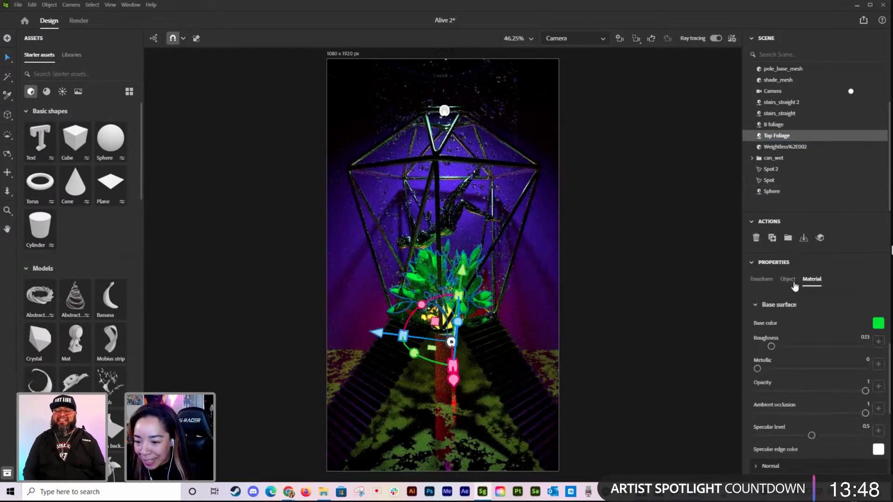
pyautogui.click(788, 279)
pyautogui.moveTo(827, 366); pyautogui.dragTo(767, 365)
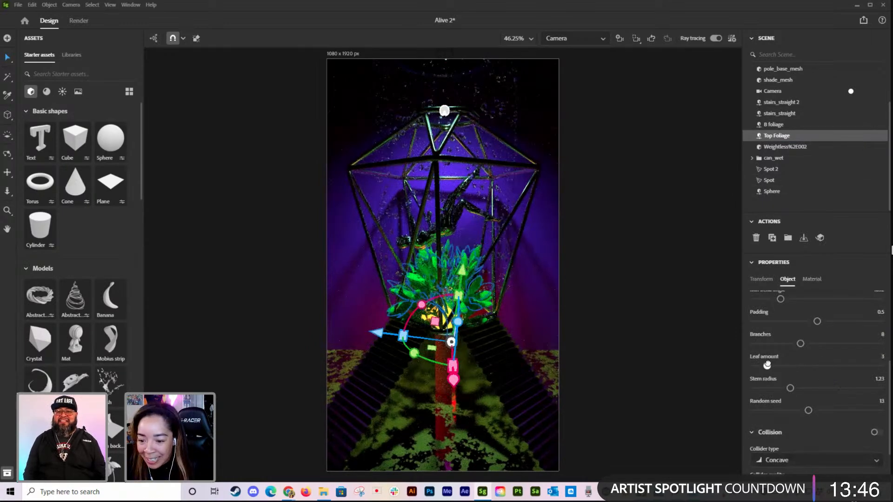
pyautogui.scroll(3, 796, 352)
pyautogui.scroll(2, 782, 319)
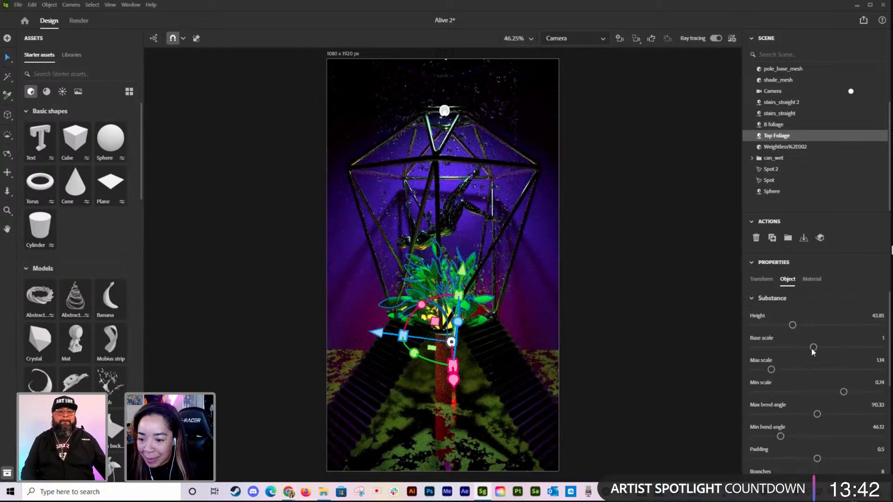
pyautogui.moveTo(793, 326); pyautogui.dragTo(826, 326)
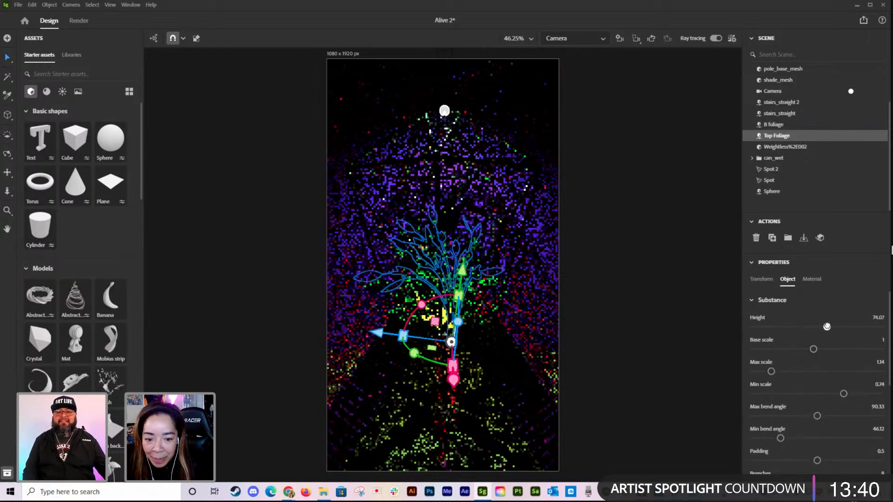
pyautogui.click(662, 260)
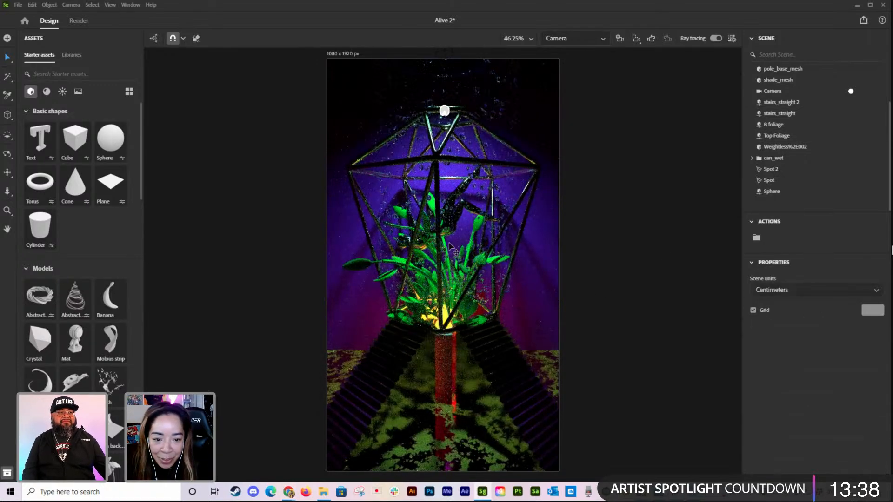
# Step: Set the Top Foliage's max bend angle to 42.86 and turn off ray tracing
pyautogui.click(474, 227)
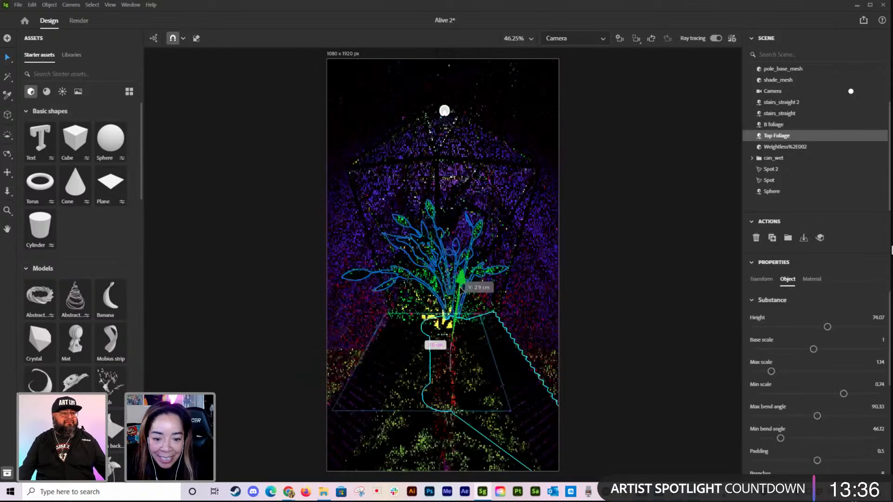
pyautogui.moveTo(816, 415); pyautogui.dragTo(782, 416)
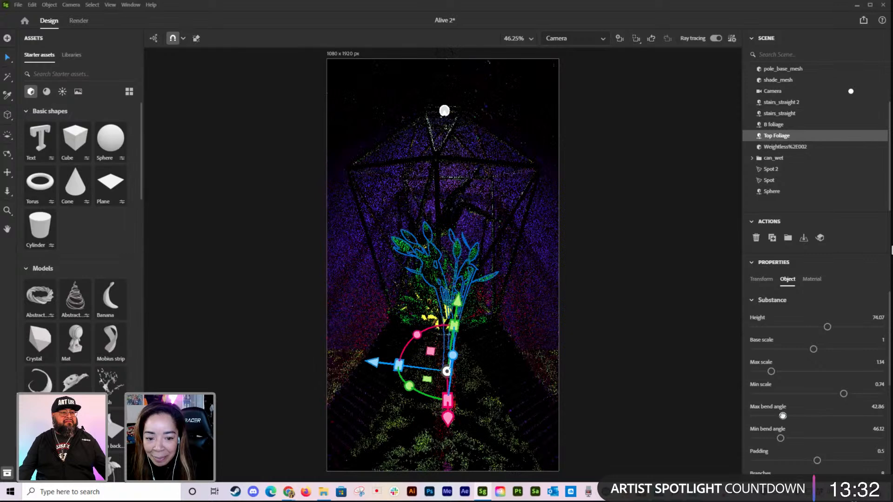
pyautogui.click(715, 39)
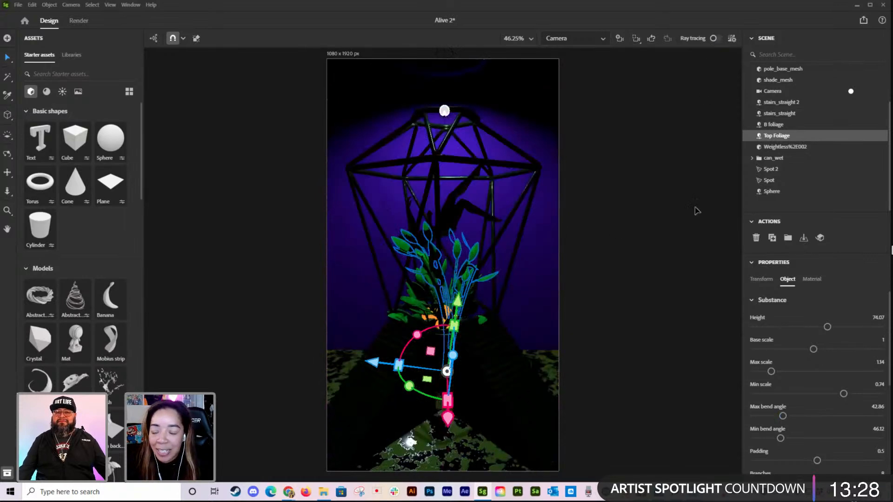
# Step: Raise the environment light's intensity to 152% and enable global lighting for the scene
pyautogui.scroll(4, 811, 158)
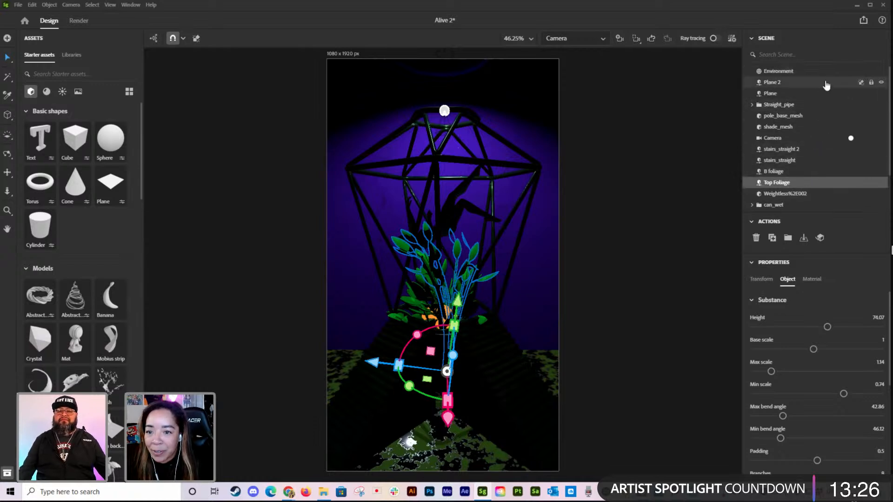
pyautogui.click(802, 71)
pyautogui.click(816, 281)
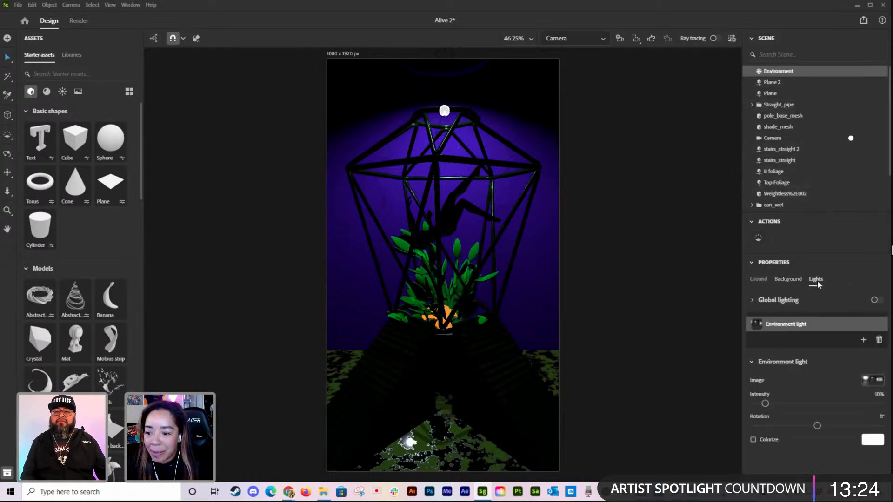
pyautogui.moveTo(777, 403); pyautogui.dragTo(843, 403)
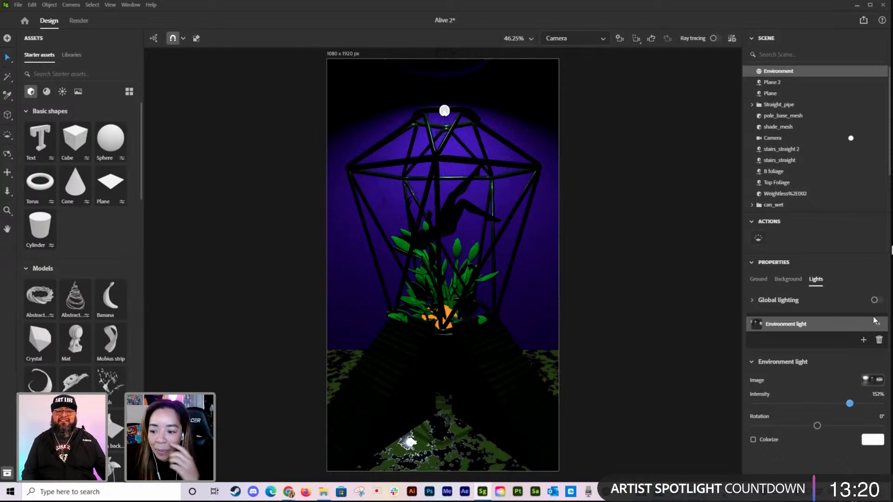
pyautogui.click(875, 300)
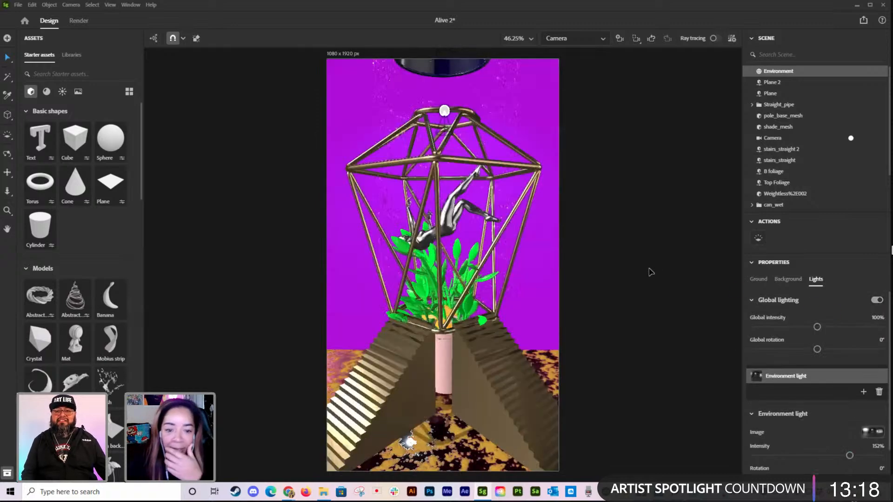
pyautogui.click(635, 265)
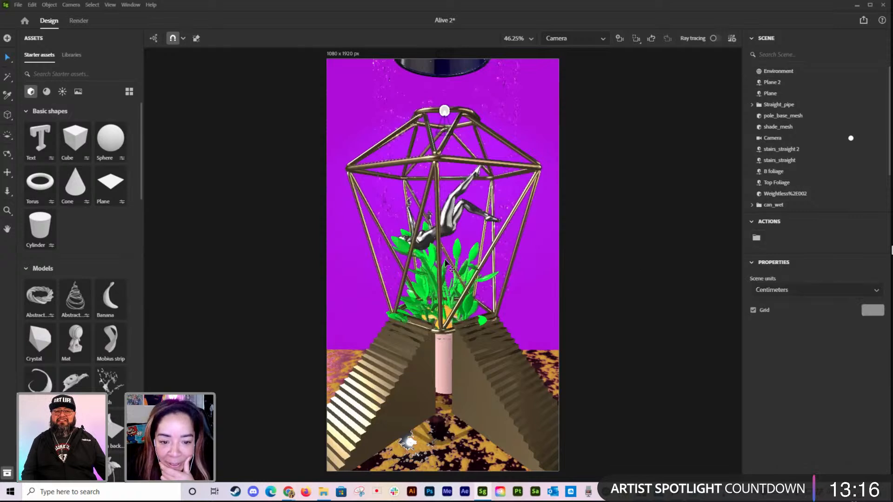
# Step: Set the Top Foliage's max bend angle to 32.31 and rotate the plant slightly inside the cage
pyautogui.click(407, 251)
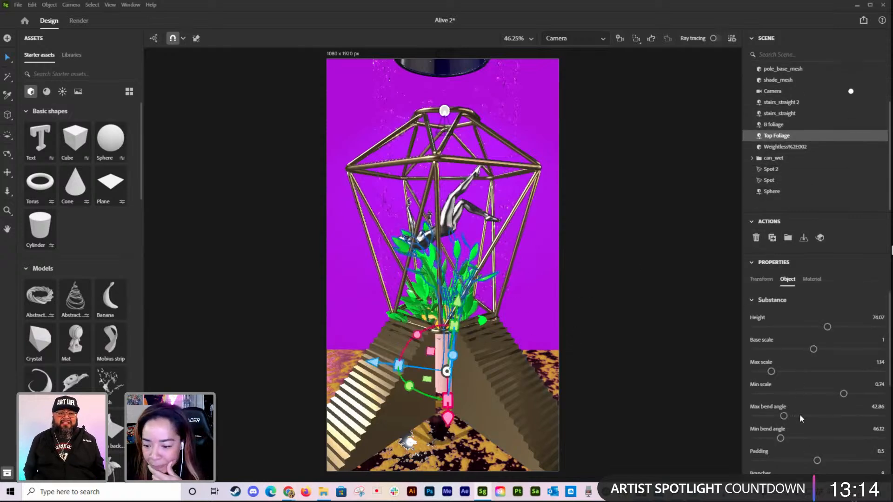
pyautogui.moveTo(784, 416); pyautogui.dragTo(775, 416)
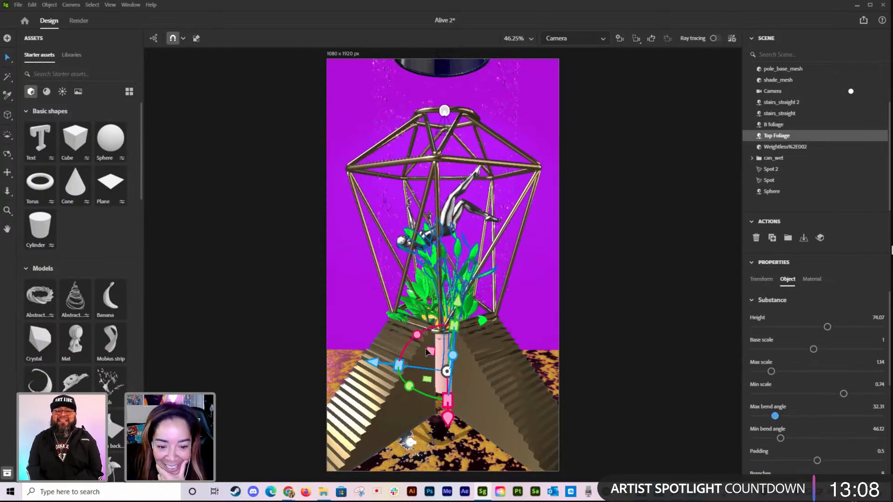
pyautogui.moveTo(418, 335); pyautogui.dragTo(423, 332)
# Step: Change the base color of the Top Foliage's gloss_paint material to dark teal-blue 094F6D
pyautogui.click(810, 280)
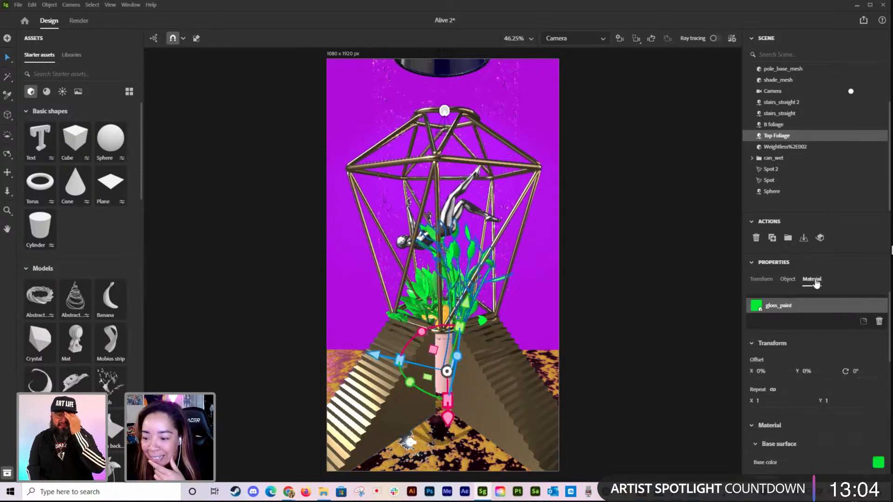
pyautogui.click(878, 462)
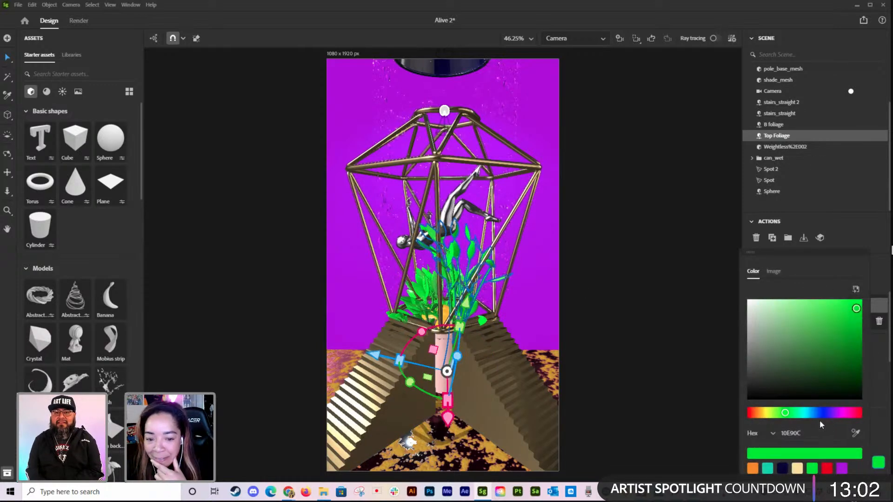
pyautogui.click(802, 413)
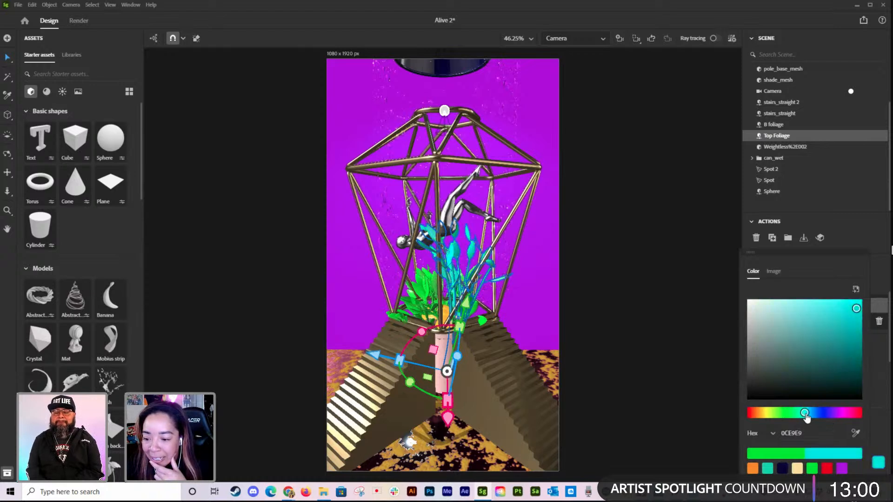
pyautogui.moveTo(802, 413); pyautogui.dragTo(798, 413)
pyautogui.moveTo(852, 344); pyautogui.dragTo(852, 357)
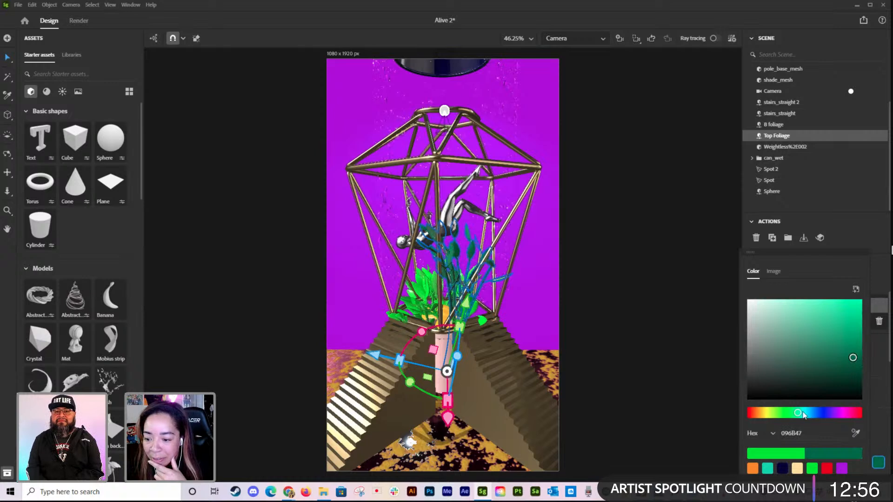
pyautogui.moveTo(802, 413); pyautogui.dragTo(810, 413)
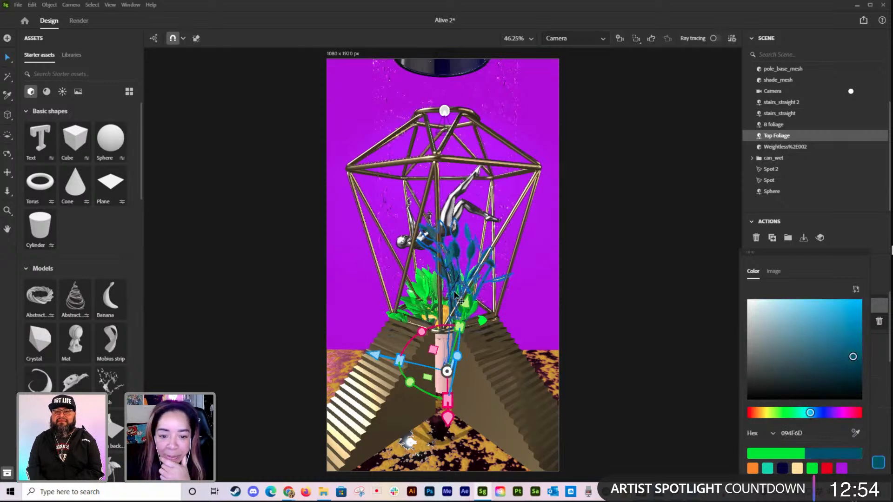
# Step: Rotate both foliage objects slightly and lower the Top Foliage beneath the floating figure
pyautogui.click(429, 299)
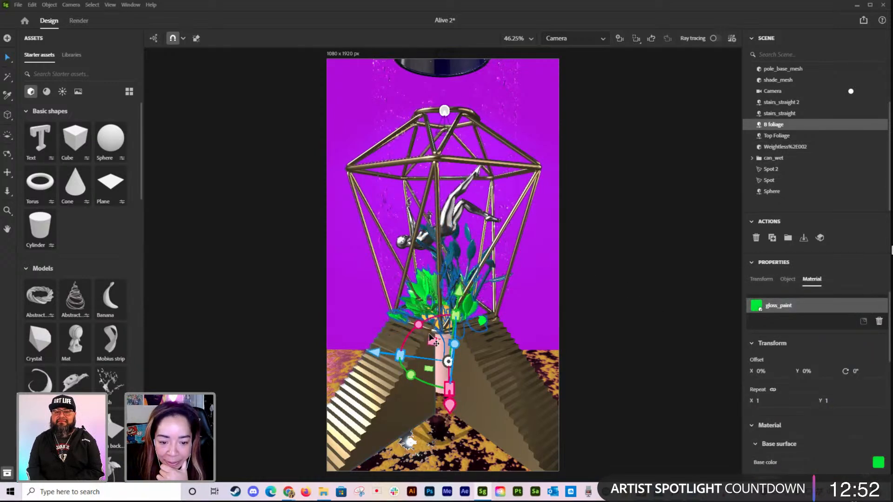
pyautogui.click(453, 255)
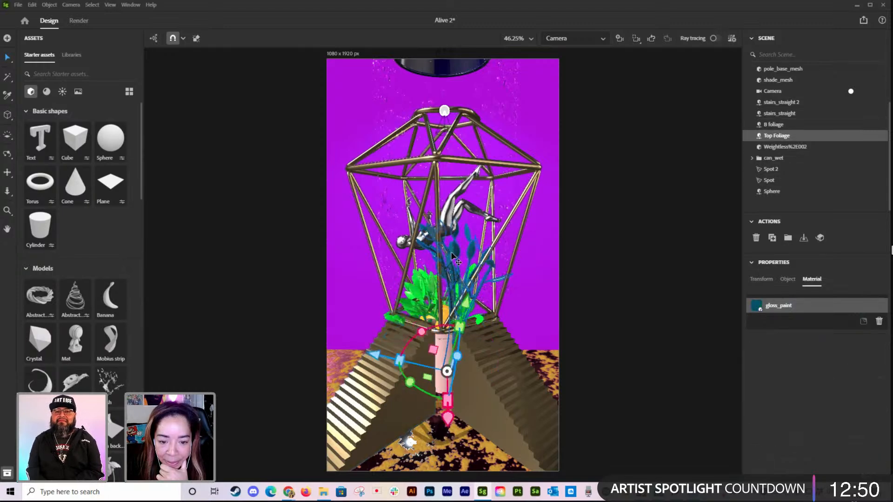
pyautogui.moveTo(421, 331); pyautogui.dragTo(418, 334)
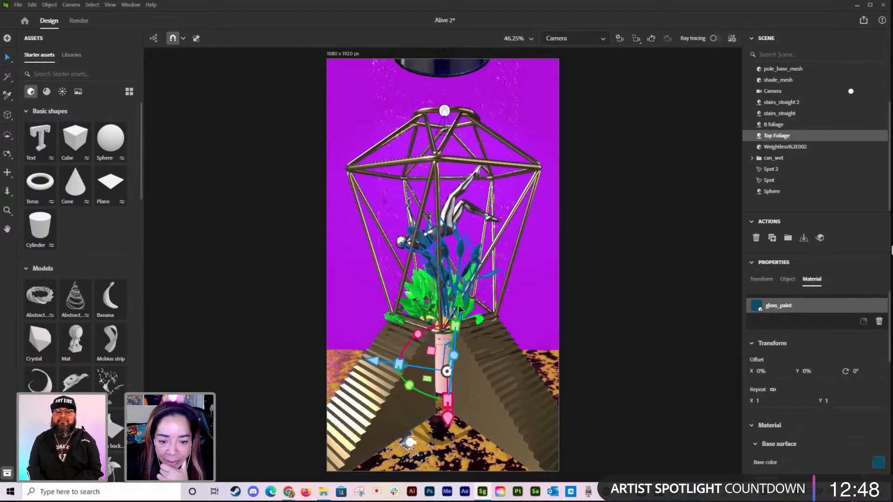
pyautogui.click(412, 305)
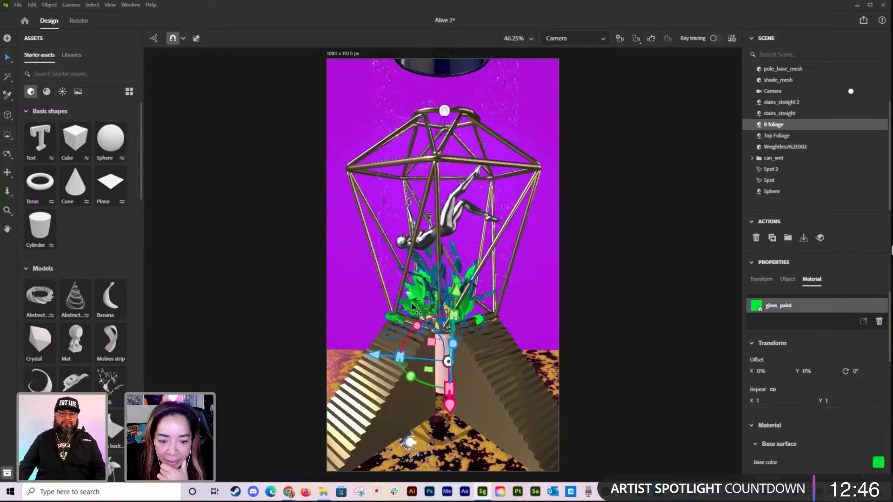
pyautogui.click(594, 272)
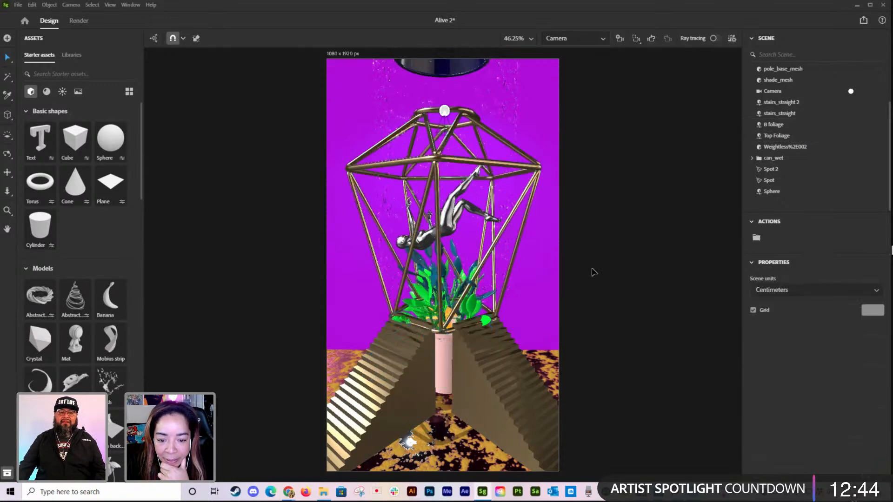
# Step: Turn on ray tracing and try the Studio 80s horror flick b and Studio 04 environment lights on the scene
pyautogui.click(714, 39)
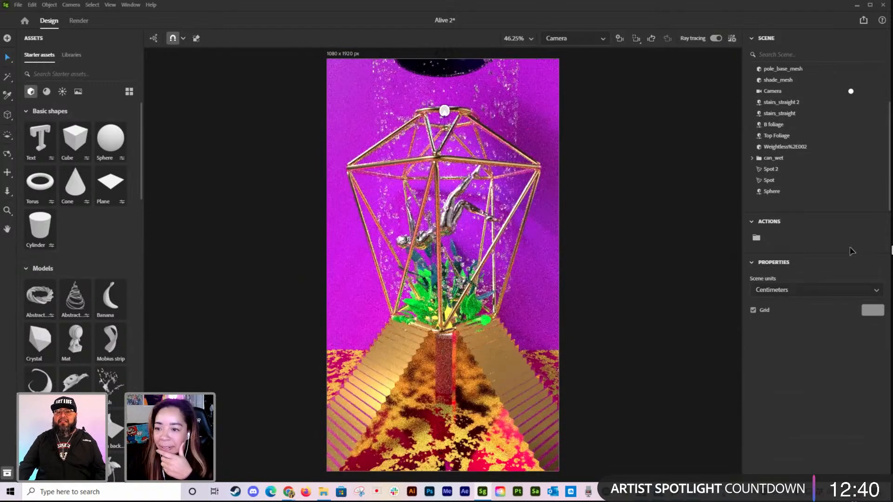
pyautogui.scroll(3, 832, 176)
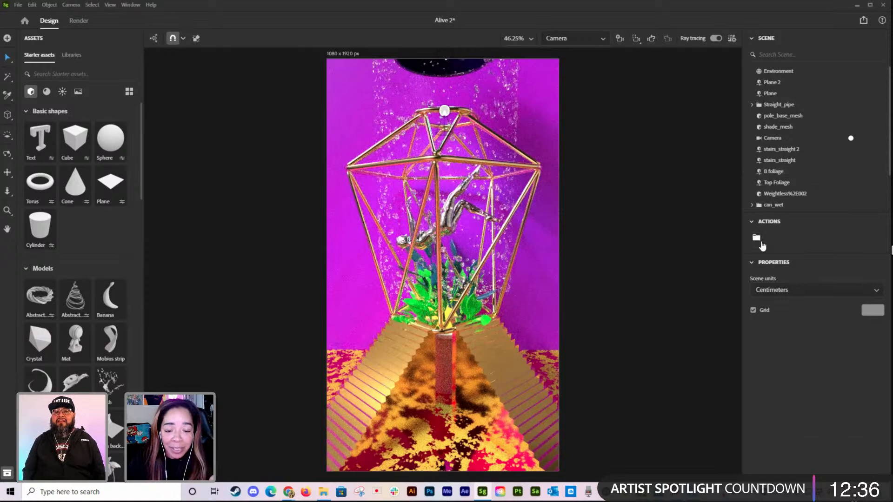
pyautogui.click(63, 91)
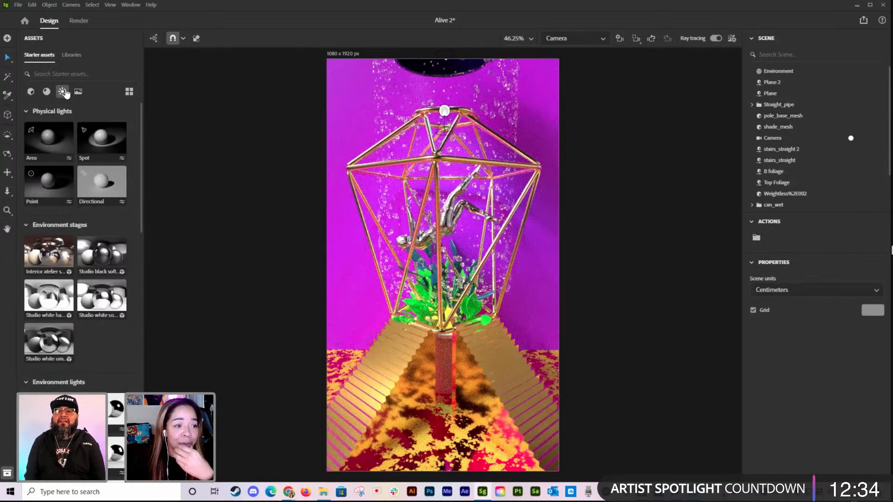
pyautogui.scroll(-8, 92, 264)
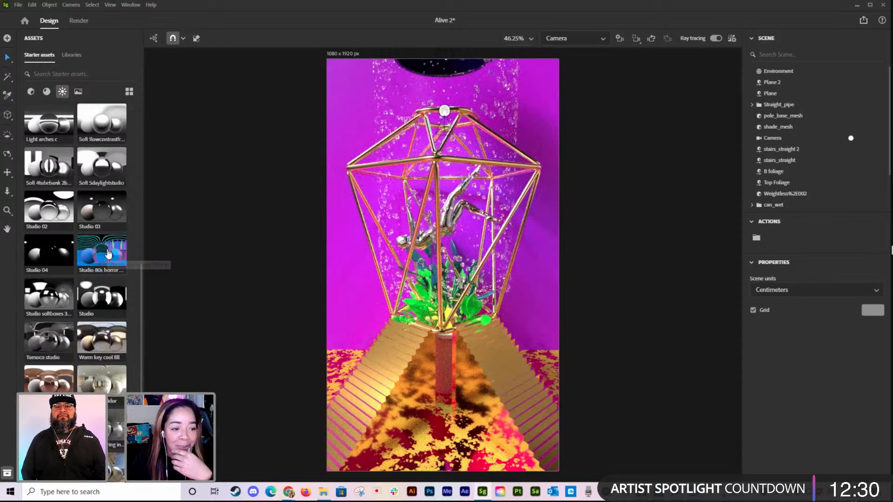
pyautogui.click(107, 253)
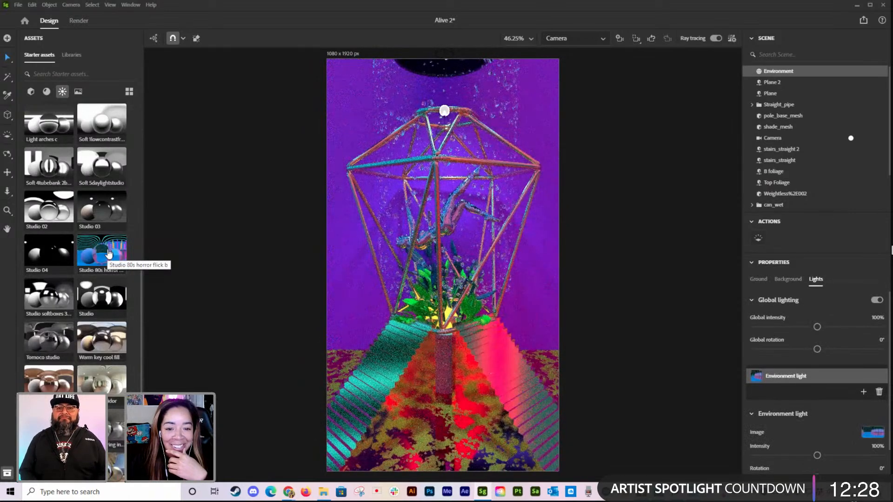
pyautogui.click(48, 252)
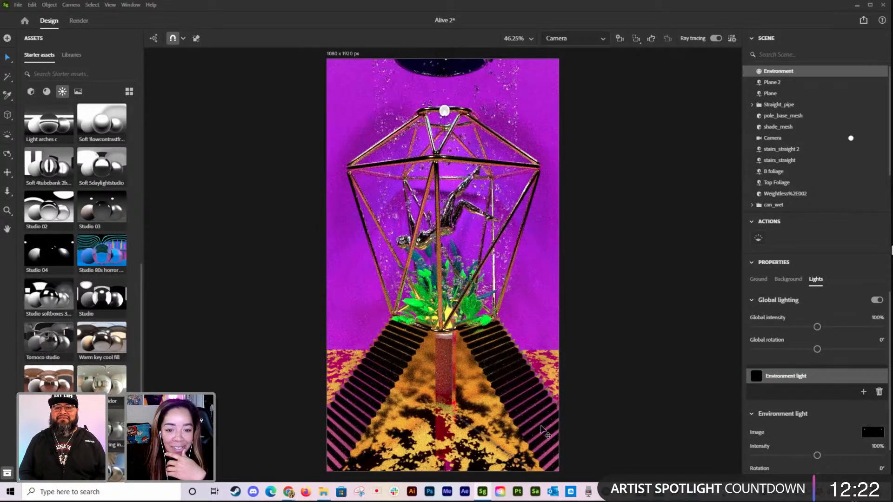
# Step: Try the Airport environment light, replace it with the green cave entry light, and turn off global lighting
pyautogui.scroll(-5, 70, 325)
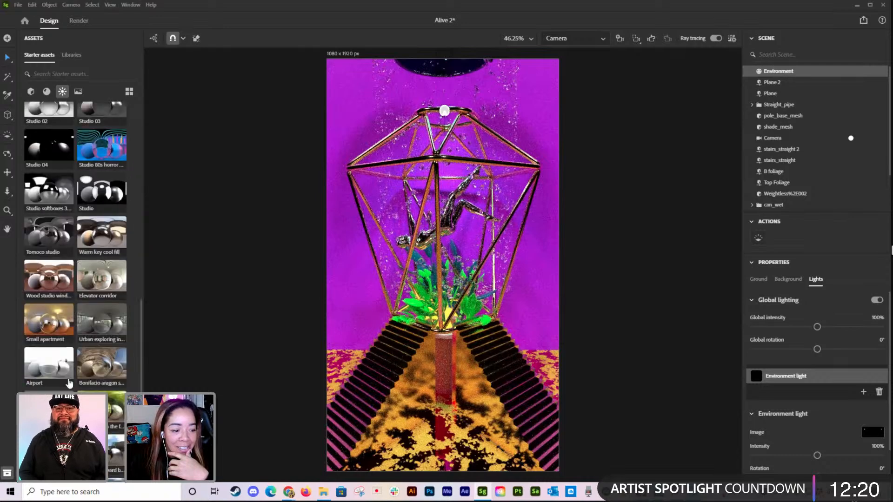
pyautogui.click(50, 335)
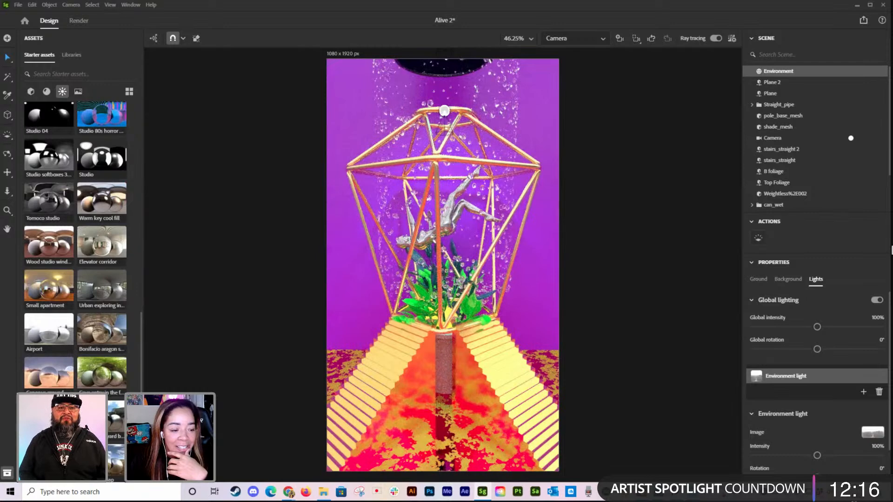
pyautogui.click(114, 384)
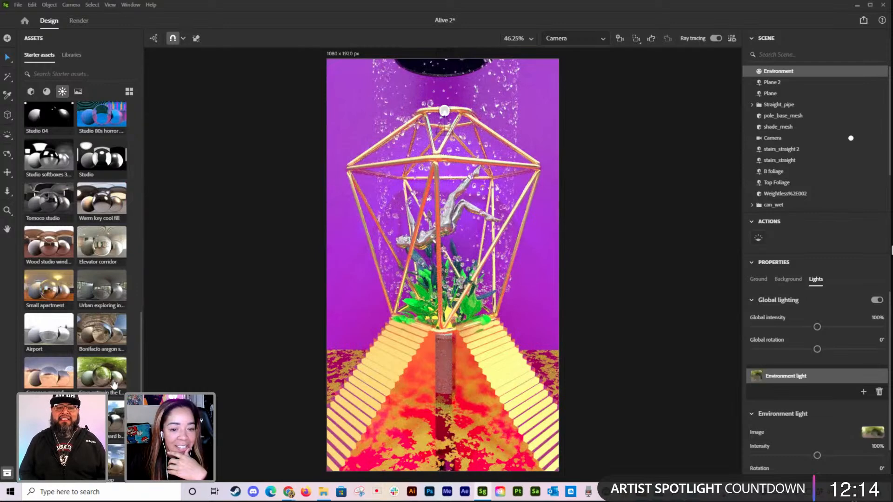
pyautogui.scroll(-4, 114, 372)
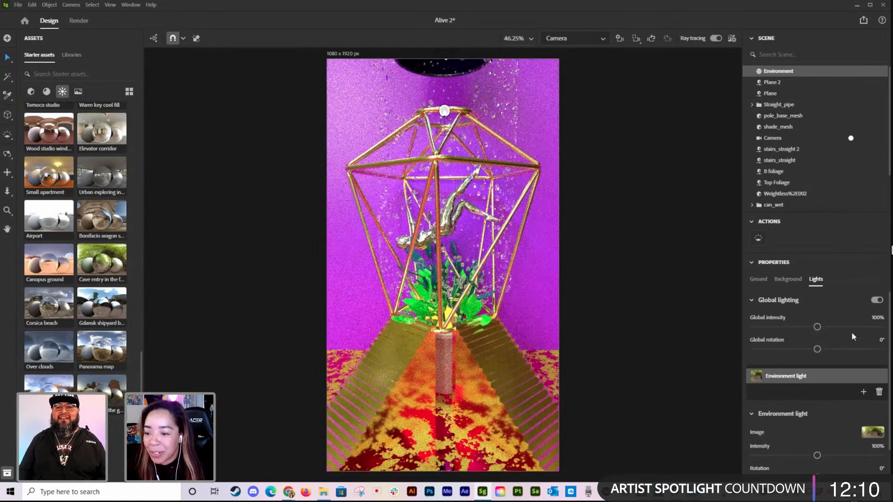
pyautogui.click(877, 300)
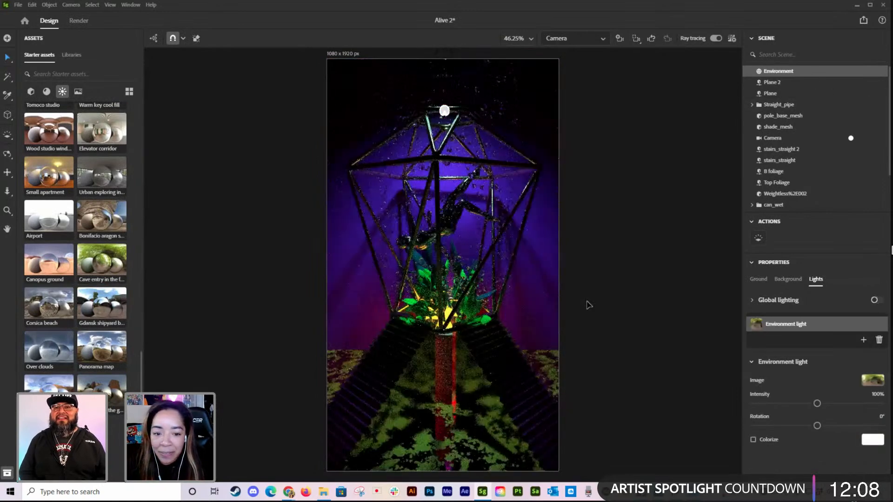
# Step: Move the can_wet droplets vertically to a height of about 8.6 cm
pyautogui.moveTo(373, 251); pyautogui.dragTo(466, 251)
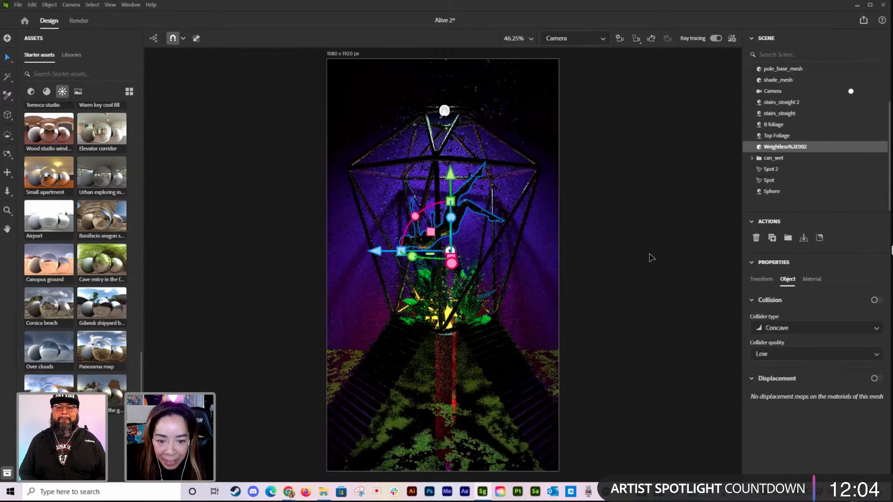
pyautogui.click(649, 256)
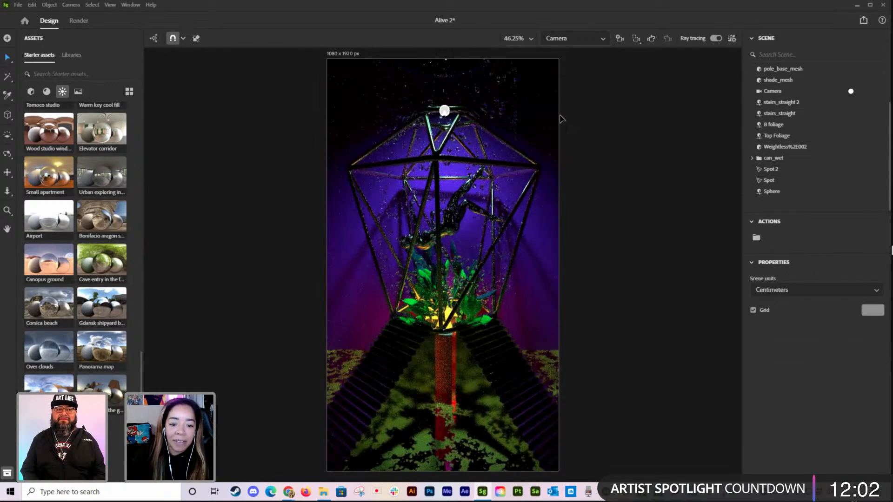
pyautogui.click(449, 144)
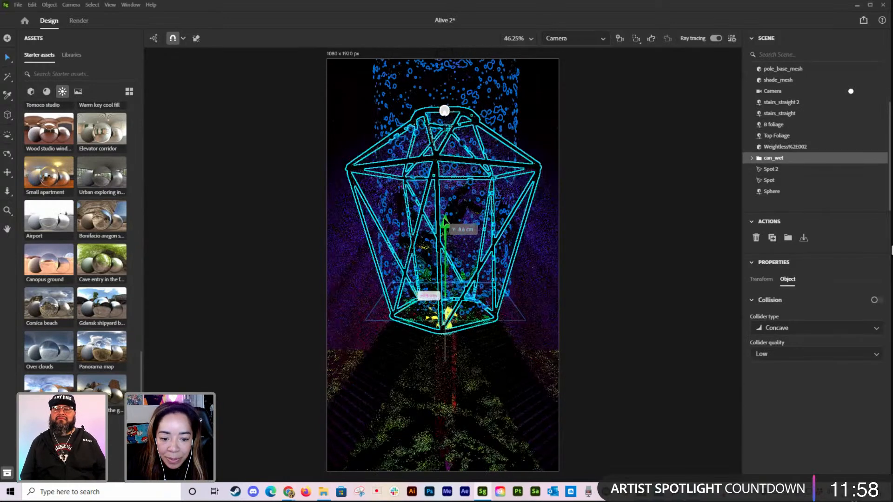
pyautogui.click(621, 227)
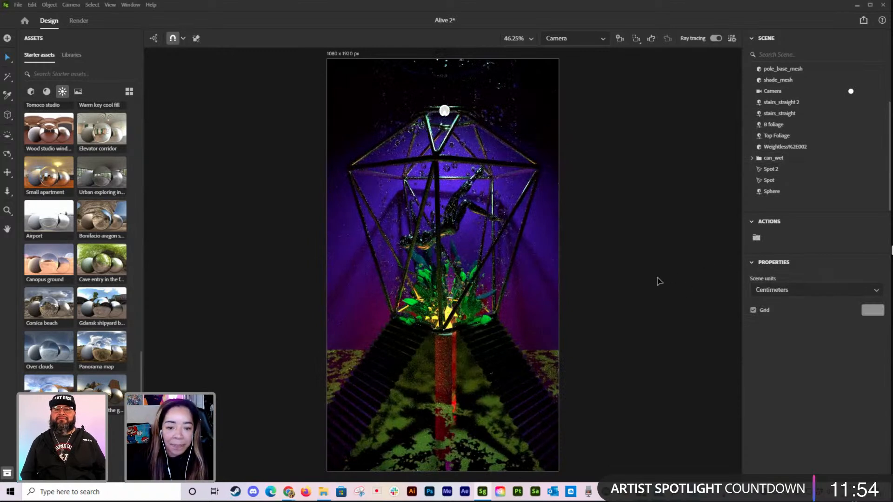
# Step: Fine-tune the camera distance so the whole cage and both staircases are framed
pyautogui.click(69, 59)
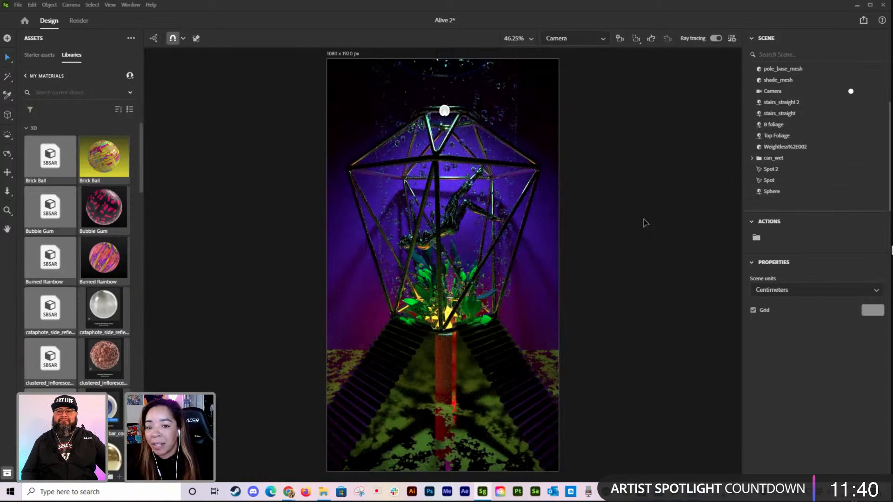
pyautogui.scroll(4, 633, 223)
pyautogui.scroll(-3, 490, 250)
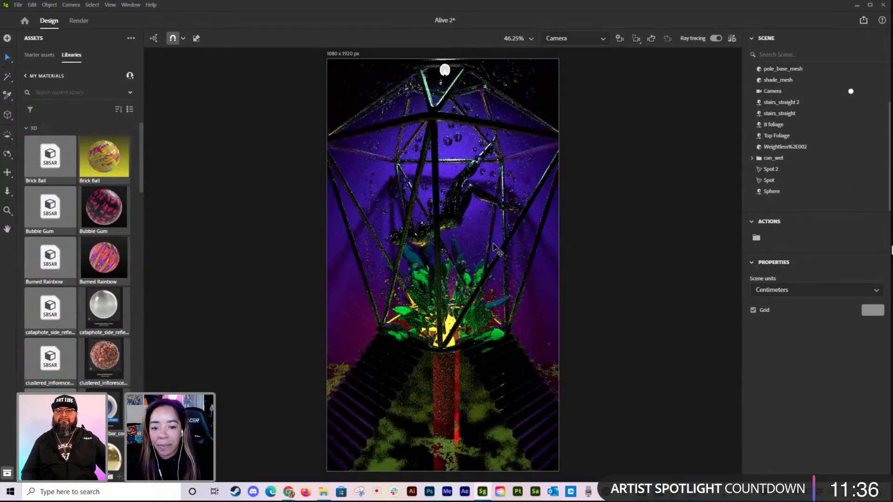
pyautogui.scroll(-2, 493, 246)
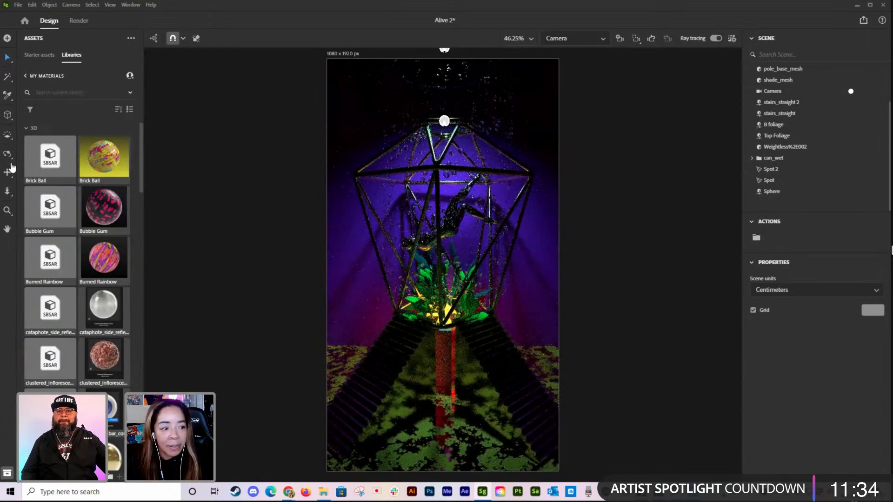
pyautogui.click(7, 191)
pyautogui.moveTo(517, 319); pyautogui.dragTo(568, 299)
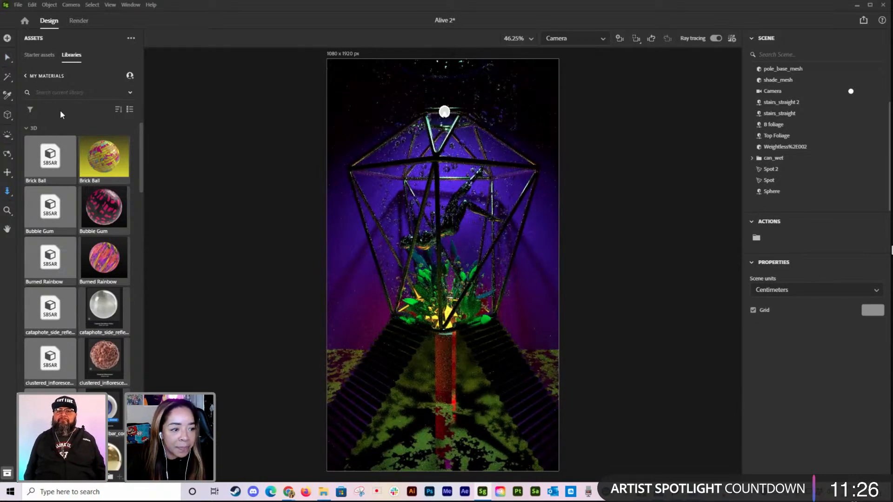
# Step: Save the scene and return to the starter assets
pyautogui.click(46, 55)
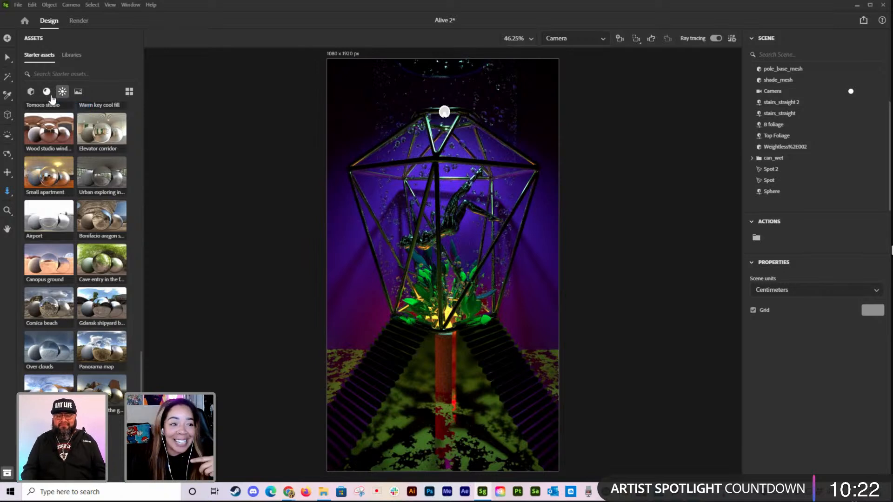
pyautogui.click(17, 6)
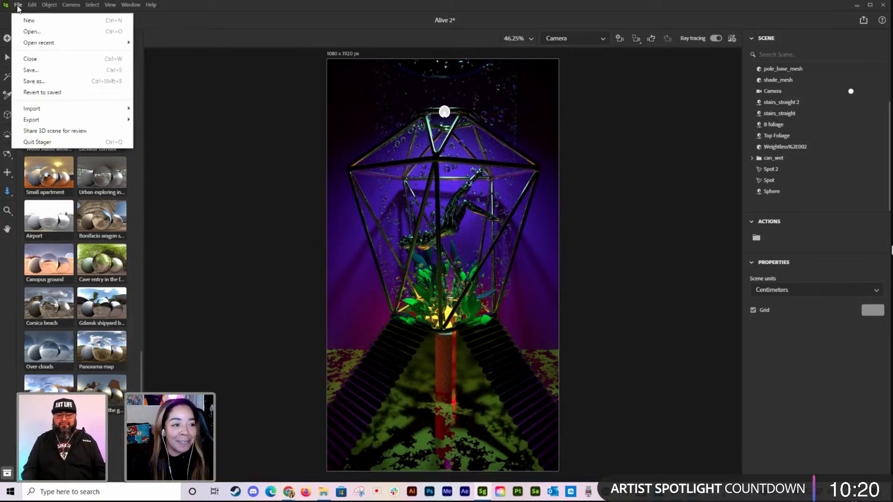
pyautogui.click(30, 71)
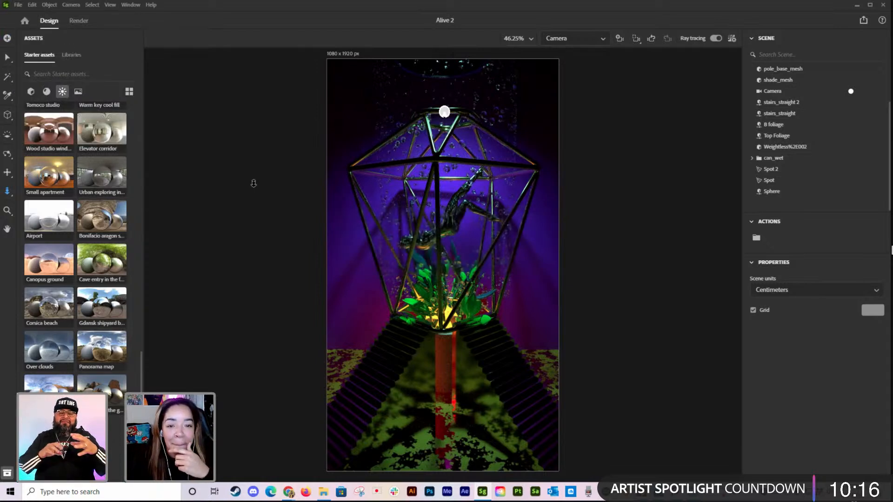
# Step: Apply the Green Goop material from the My Materials library to the backdrop Plane 2
pyautogui.click(46, 92)
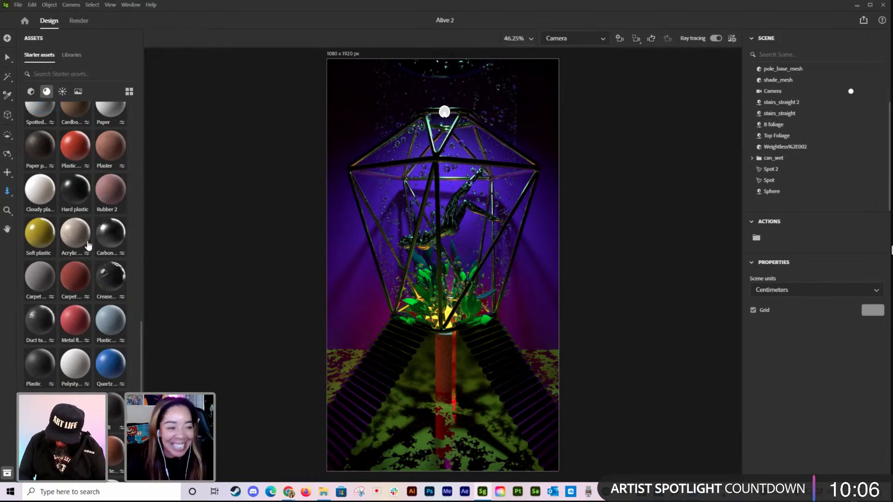
pyautogui.scroll(3, 85, 242)
pyautogui.scroll(4, 83, 255)
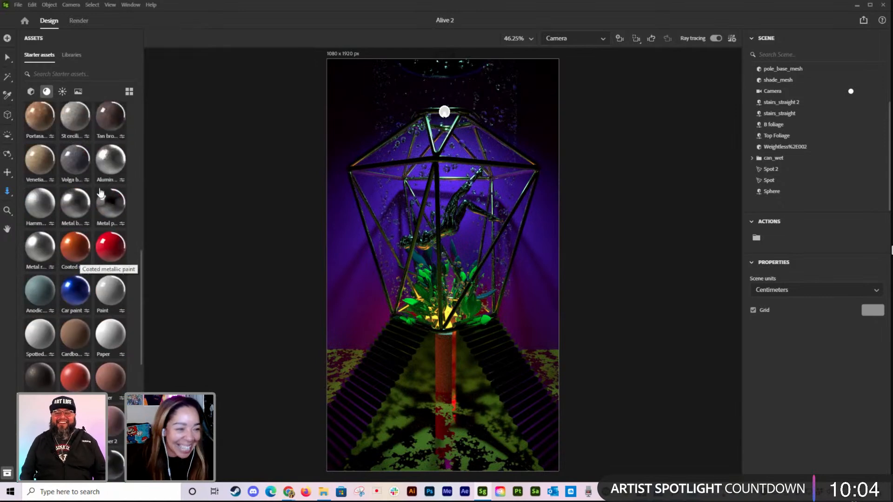
pyautogui.scroll(3, 70, 110)
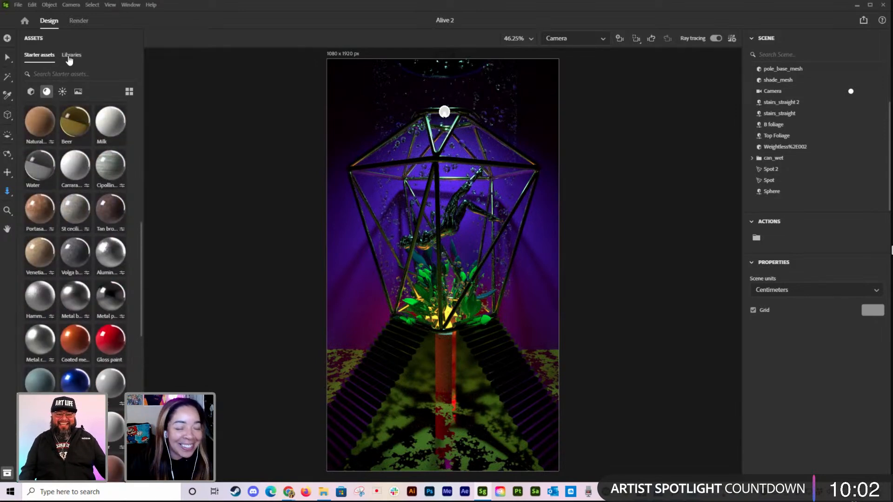
pyautogui.click(70, 56)
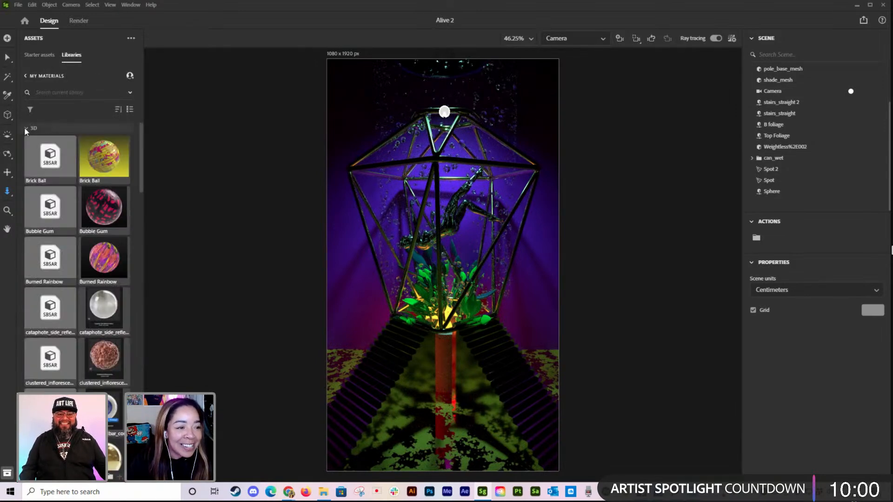
pyautogui.scroll(-5, 111, 151)
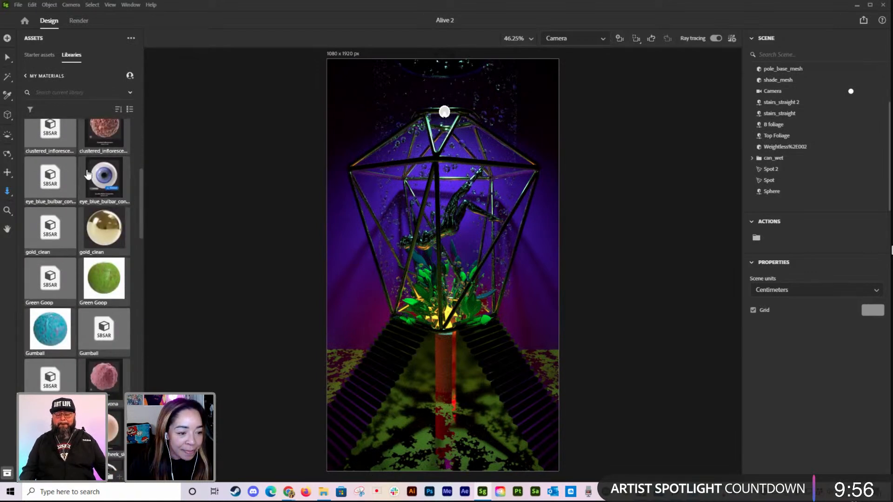
pyautogui.click(106, 284)
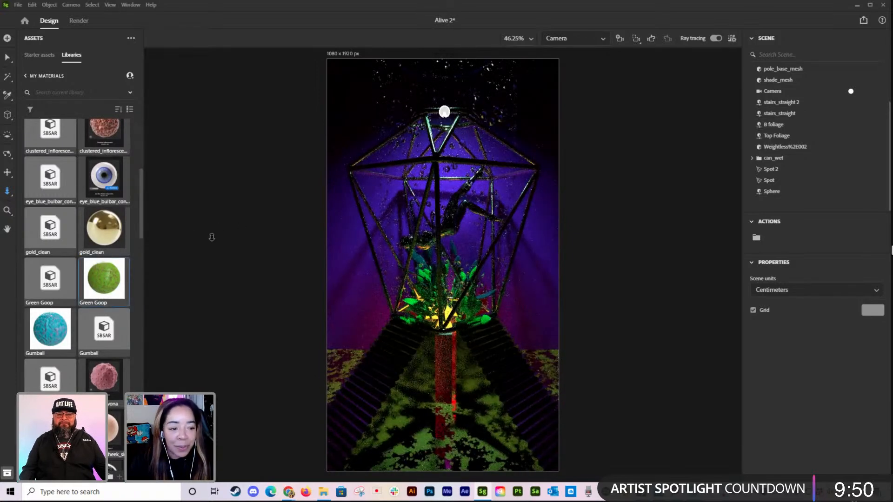
pyautogui.hotkey('ctrl', 'z')
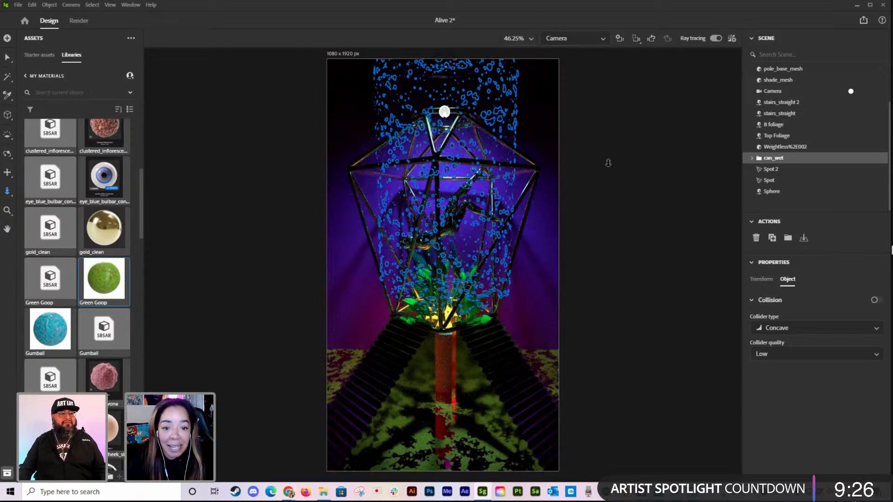
pyautogui.click(7, 57)
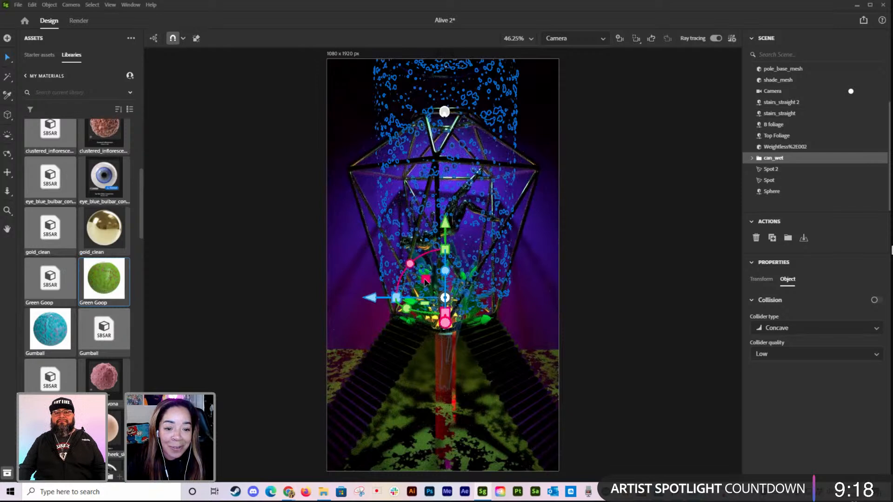
pyautogui.click(55, 280)
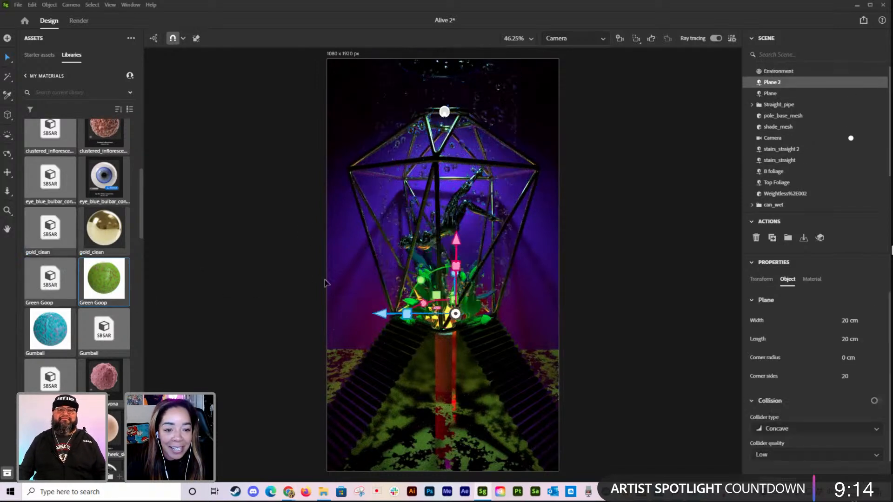
pyautogui.click(50, 289)
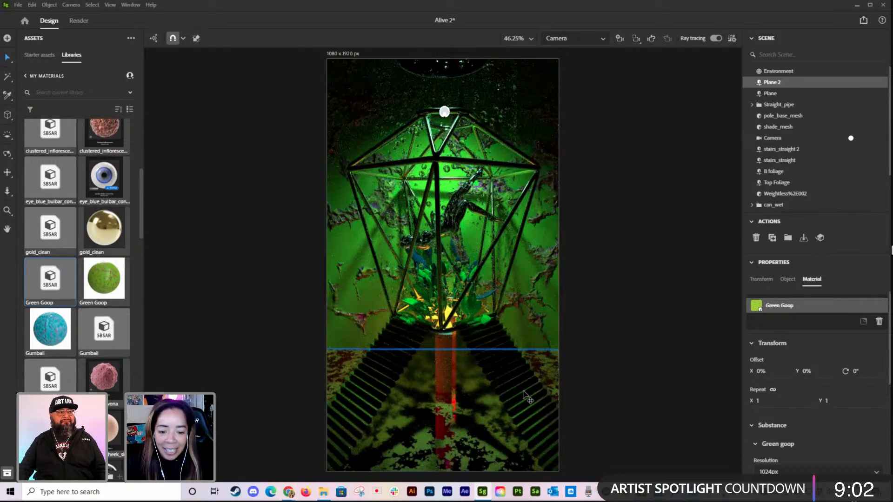
# Step: Set the Green Goop material's repeat on the backdrop to 4.2 in both X and Y
pyautogui.click(542, 318)
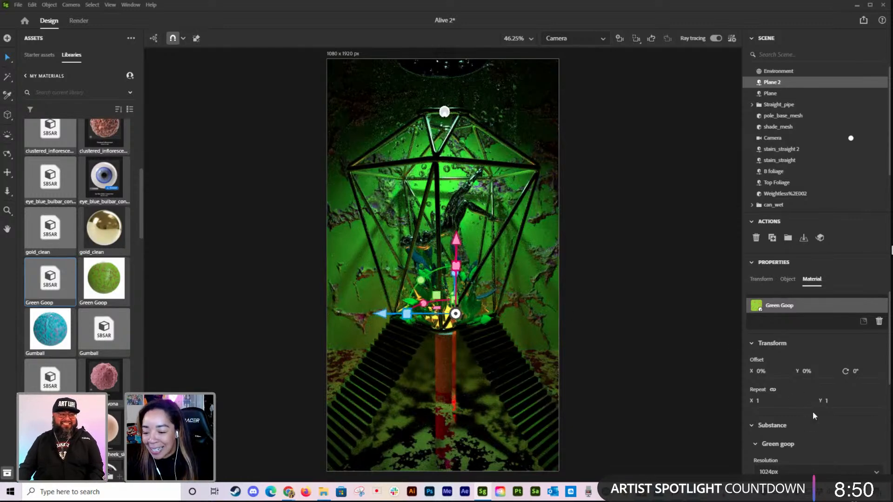
pyautogui.scroll(-1, 813, 412)
pyautogui.moveTo(759, 355); pyautogui.dragTo(879, 346)
pyautogui.moveTo(748, 360); pyautogui.dragTo(749, 360)
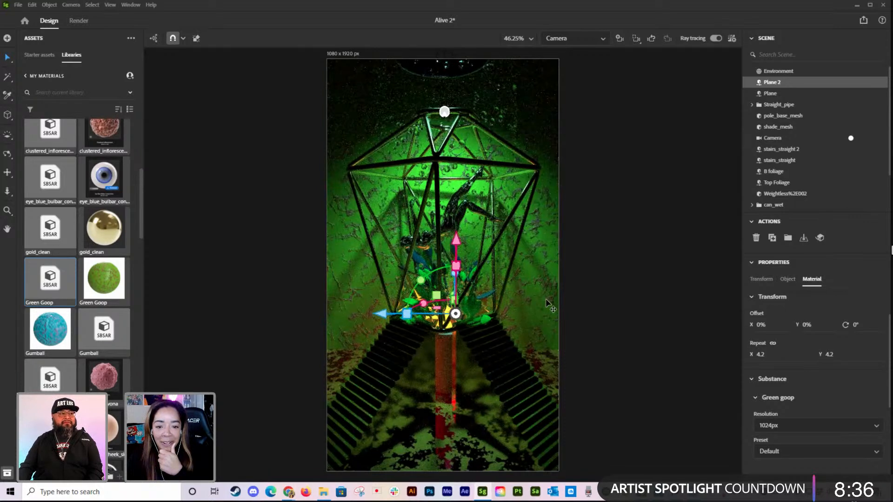
# Step: Change the colour of the Spot light to magenta pink, hex D32298
pyautogui.scroll(-1, 805, 193)
pyautogui.click(783, 181)
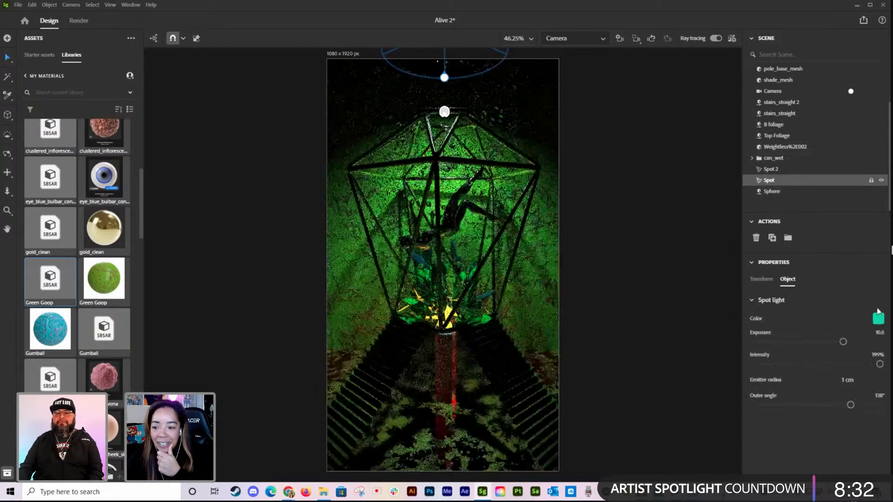
pyautogui.click(878, 319)
pyautogui.click(851, 366)
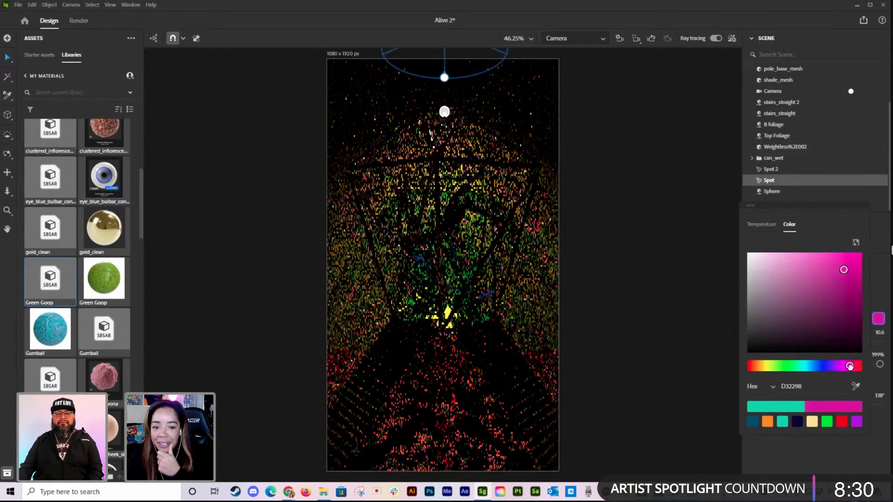
pyautogui.click(693, 315)
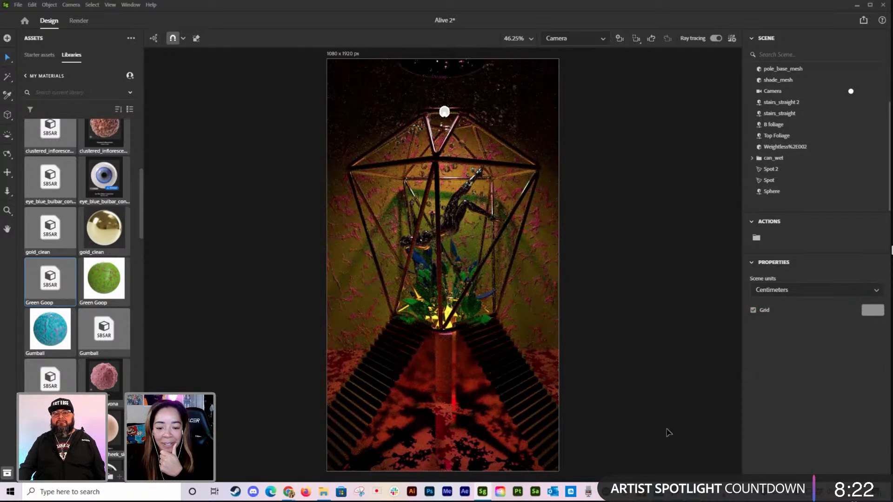
# Step: Sample the Green Goop material from the backdrop onto the floor Plane, replacing Pink Yellow Moss
pyautogui.click(451, 460)
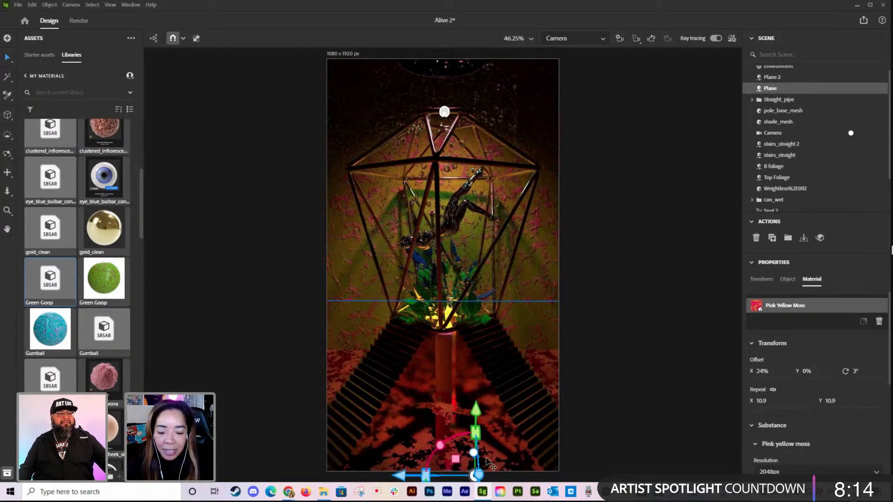
pyautogui.press('i')
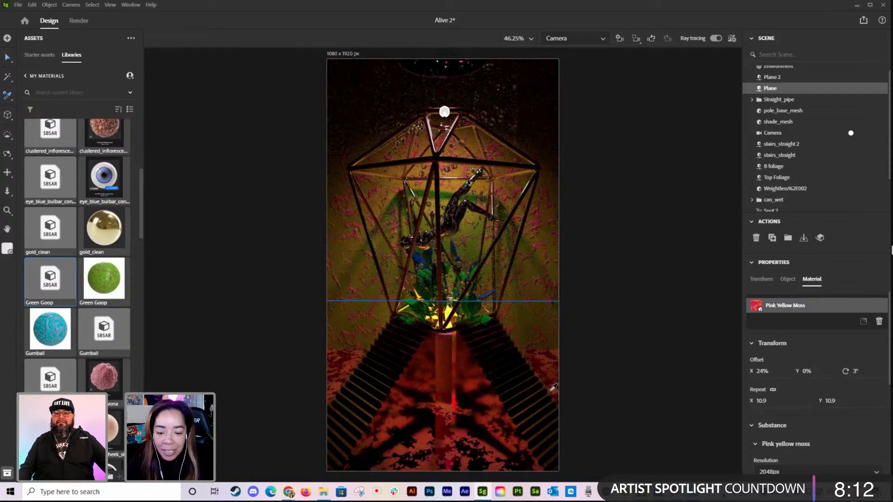
pyautogui.click(549, 245)
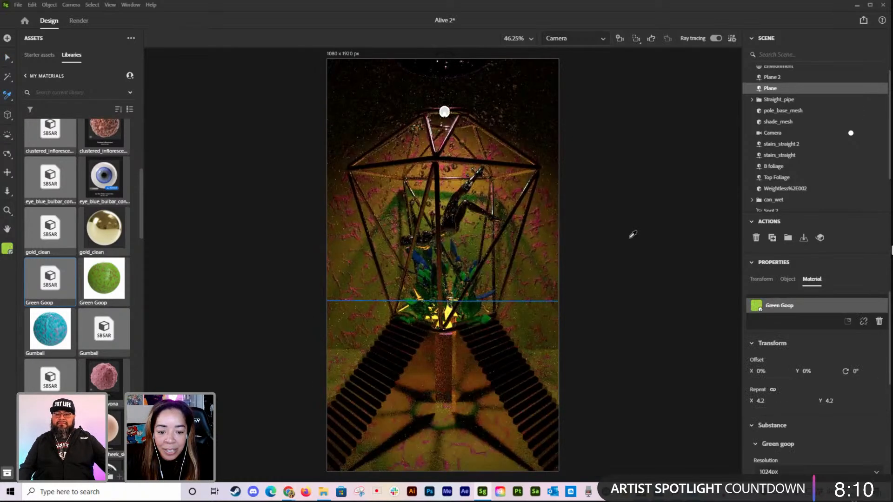
pyautogui.press('v')
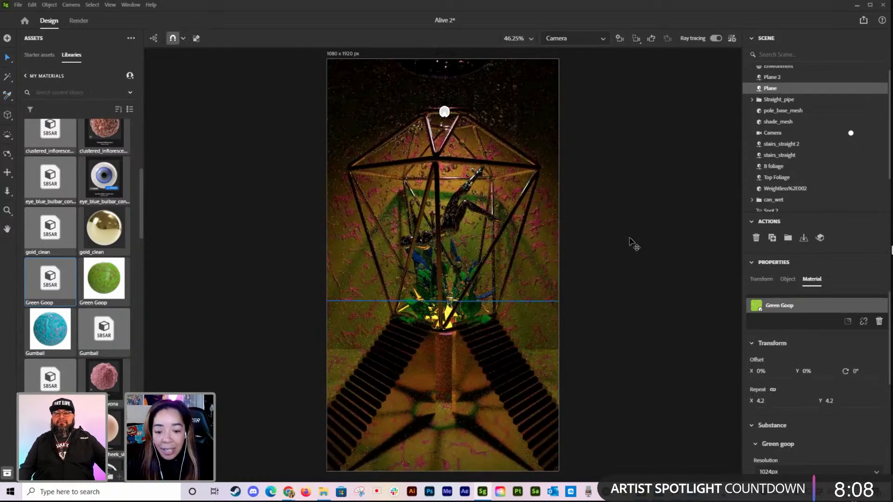
pyautogui.click(635, 240)
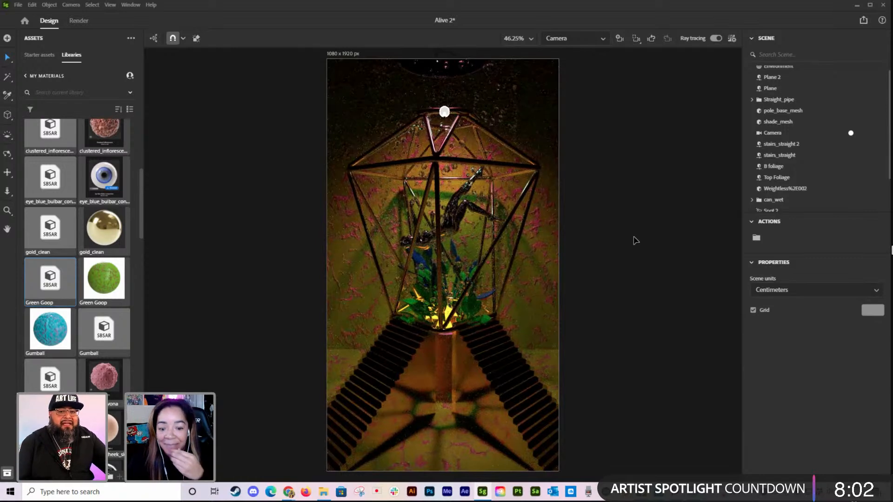
# Step: Try the basic Glass material from the starter assets on the stairs_straight 2 staircase
pyautogui.click(39, 55)
pyautogui.click(64, 92)
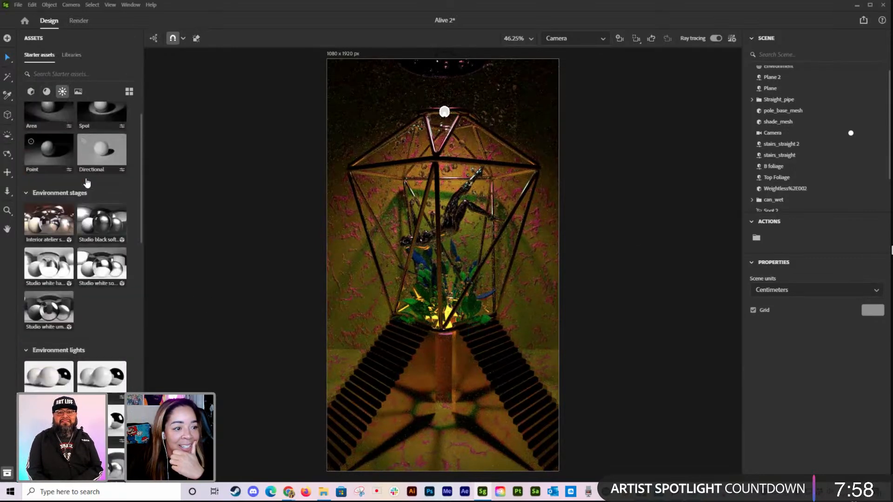
pyautogui.click(45, 93)
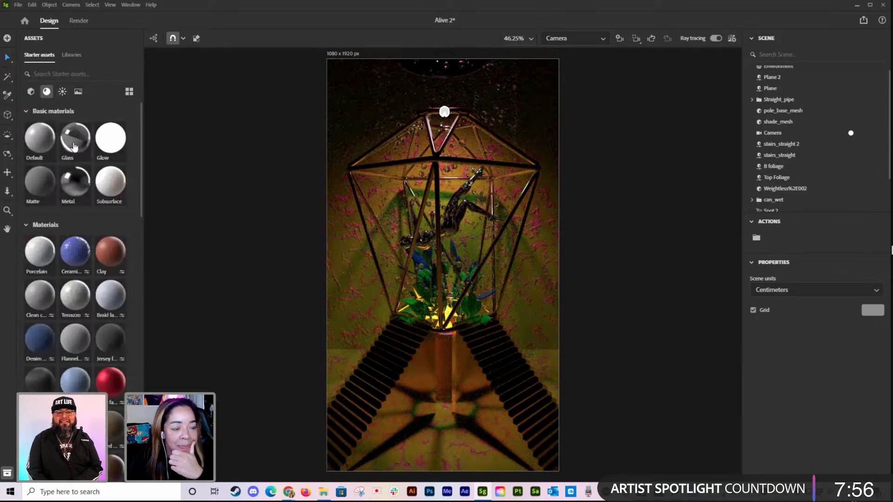
pyautogui.moveTo(74, 143); pyautogui.dragTo(522, 427)
pyautogui.click(661, 394)
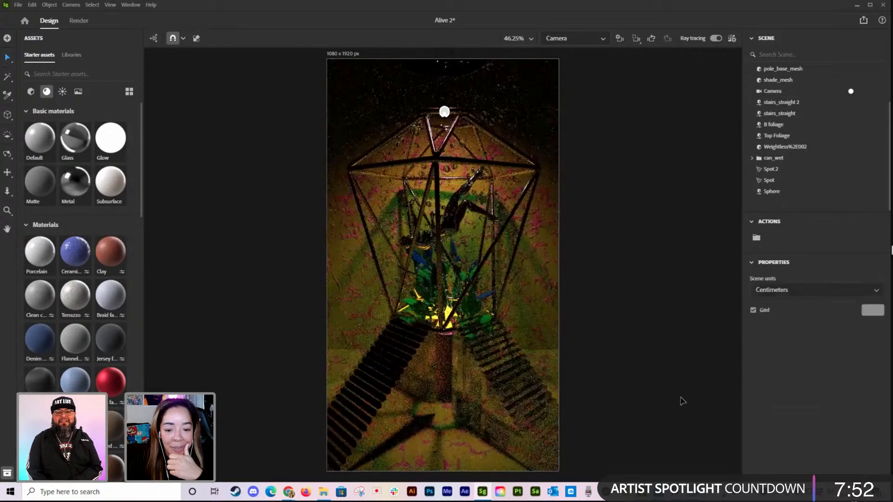
# Step: Sample the Gold Clean material from the other staircase onto stairs_straight 2
pyautogui.click(526, 422)
pyautogui.press('i')
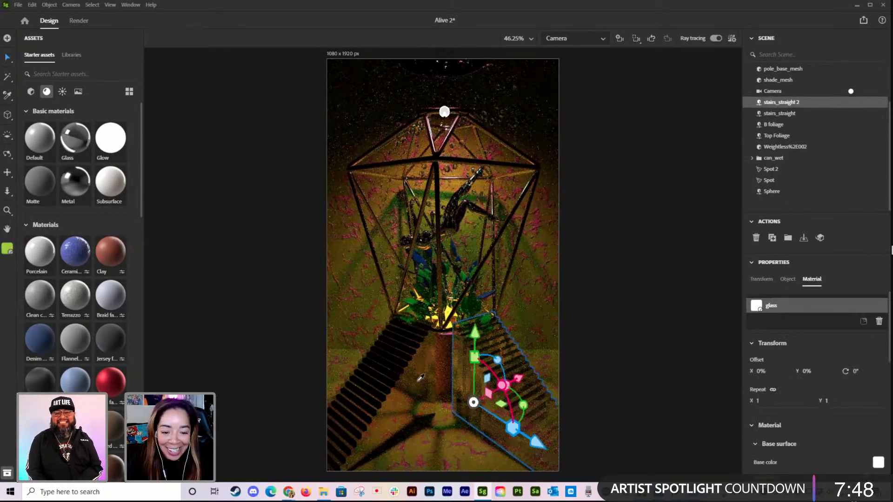
pyautogui.click(394, 374)
pyautogui.press('v')
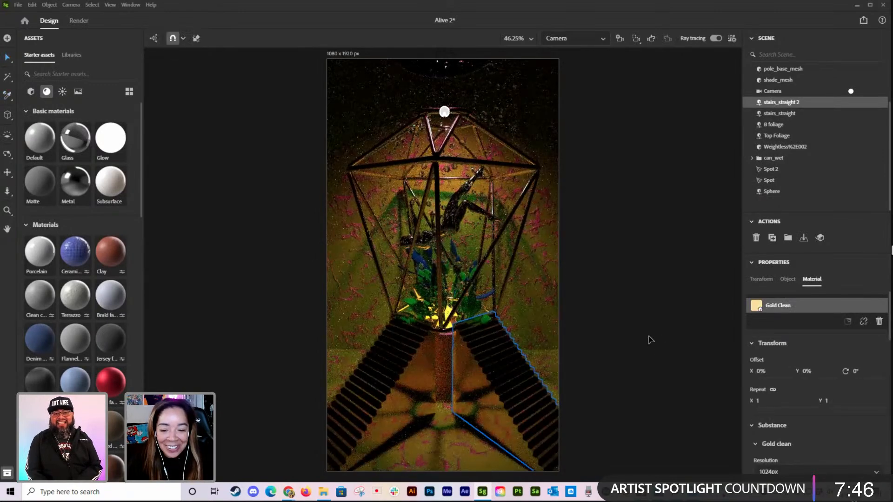
pyautogui.click(648, 339)
# Step: Apply the Gumball material from the My Materials library to the backdrop plane
pyautogui.click(71, 56)
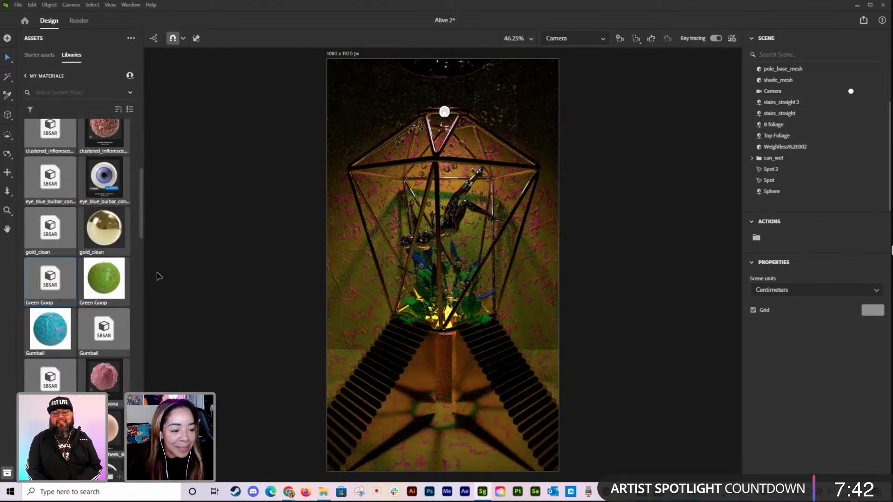
pyautogui.scroll(-3, 168, 288)
pyautogui.scroll(3, 372, 288)
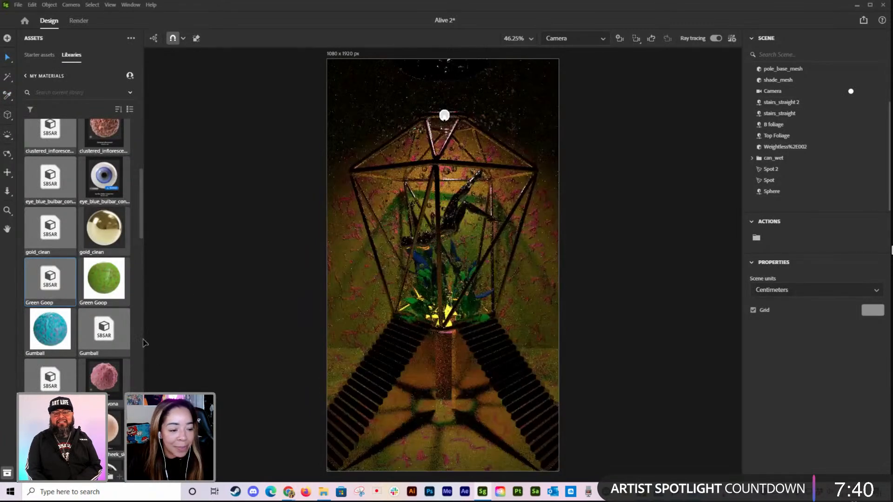
pyautogui.moveTo(103, 338); pyautogui.dragTo(333, 99)
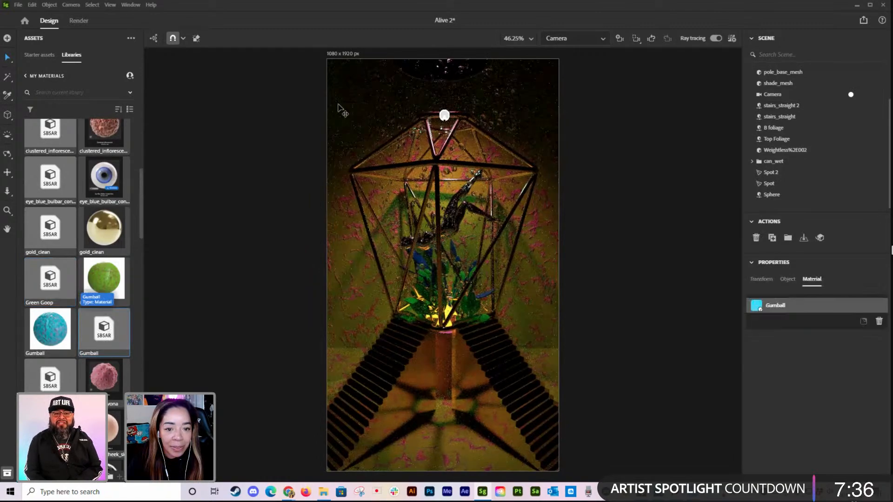
# Step: Set the Gumball material's repeat to 4.8 in X and Y on the backdrop plane
pyautogui.moveTo(765, 405); pyautogui.dragTo(782, 405)
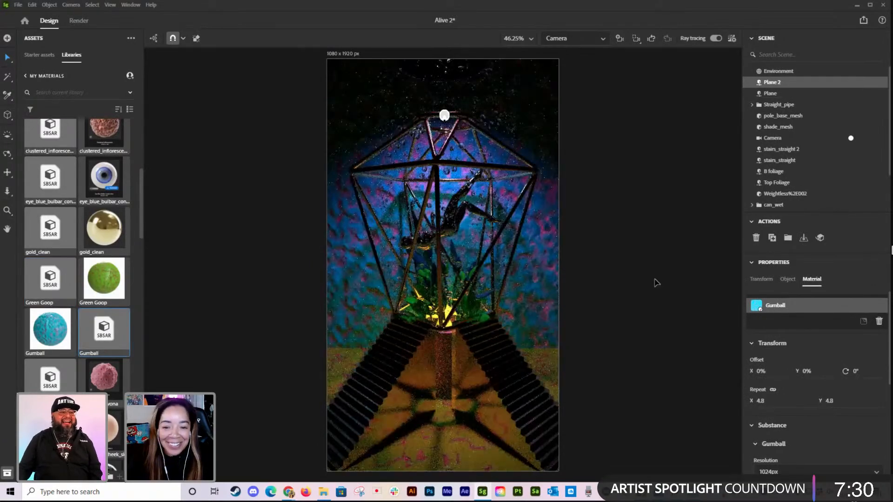
pyautogui.click(655, 282)
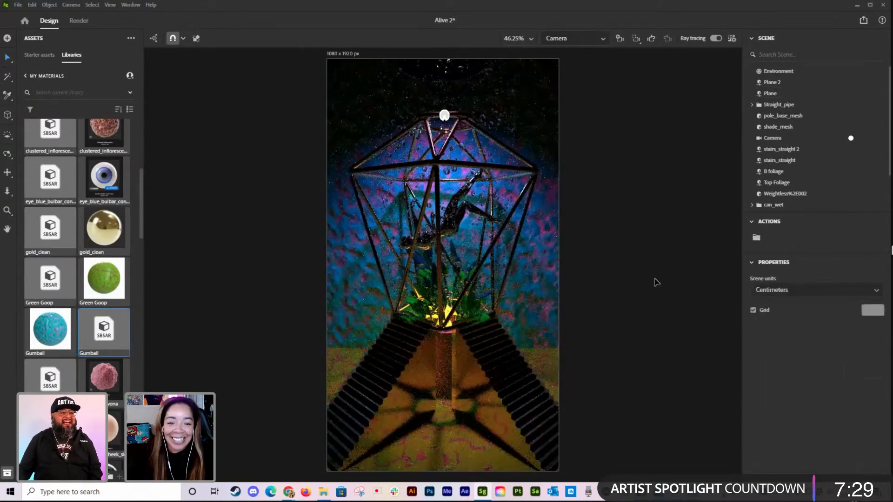
pyautogui.click(558, 280)
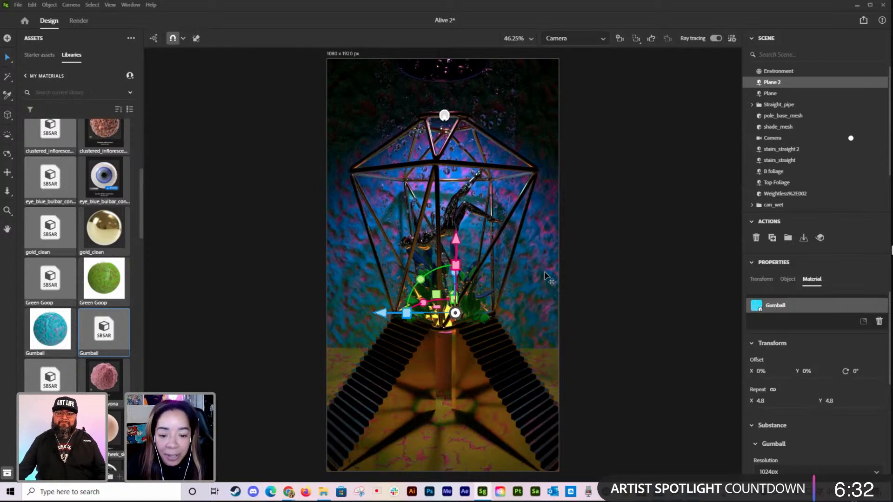
pyautogui.click(544, 280)
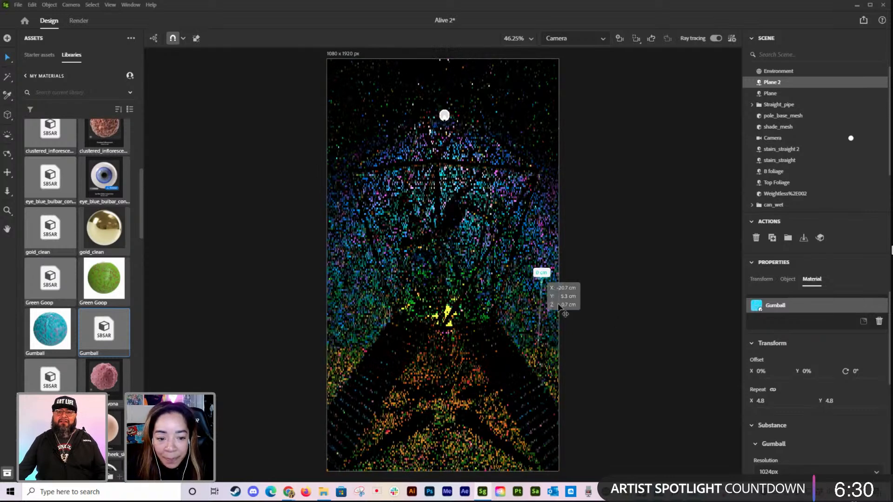
pyautogui.moveTo(760, 401); pyautogui.dragTo(760, 401)
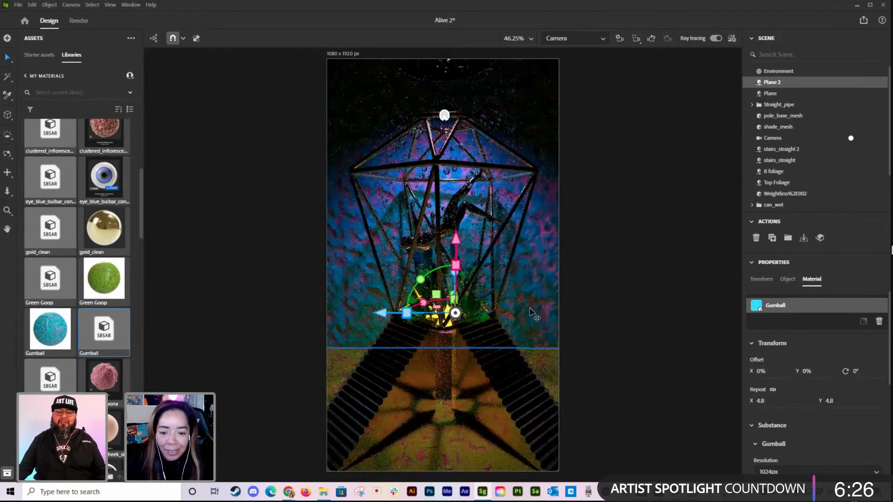
# Step: Sample the floor's Green Goop material onto the backdrop plane, replacing Gumball
pyautogui.press('i')
pyautogui.click(504, 426)
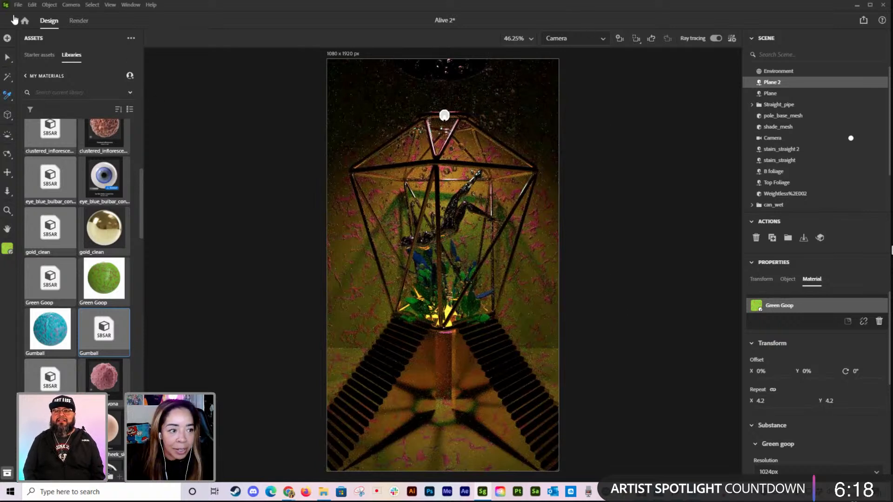
pyautogui.click(7, 57)
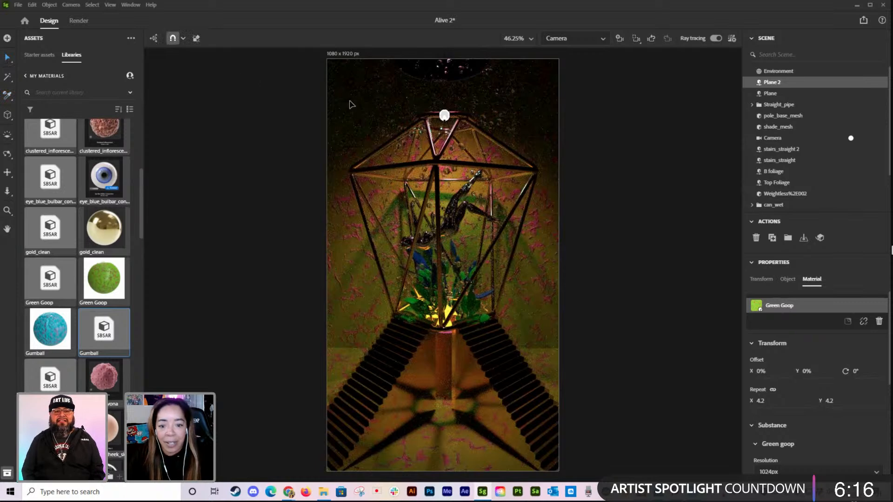
pyautogui.click(78, 21)
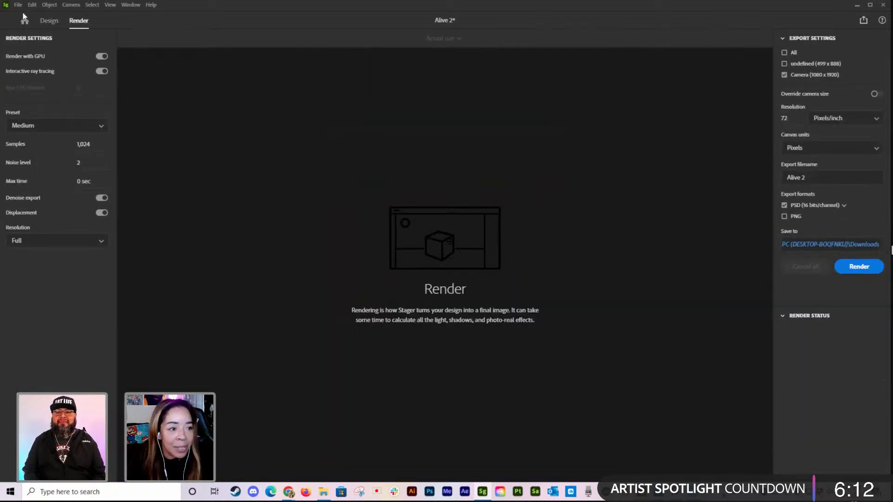
pyautogui.click(47, 20)
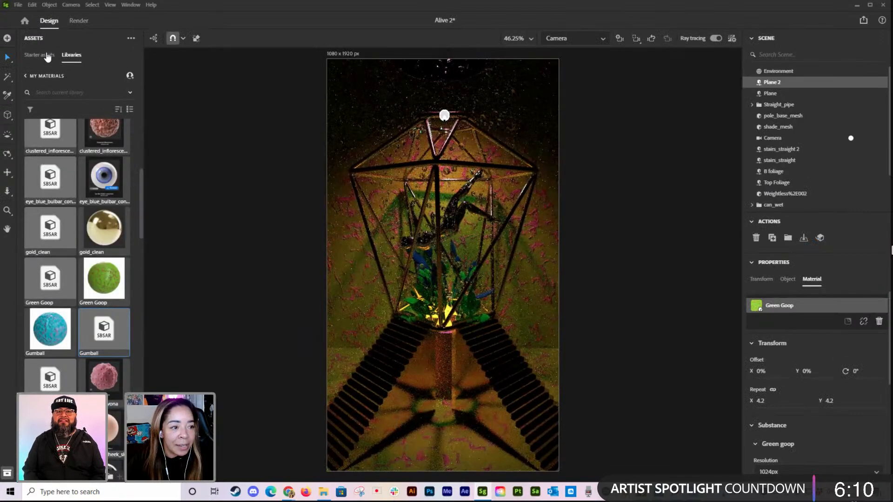
pyautogui.click(47, 55)
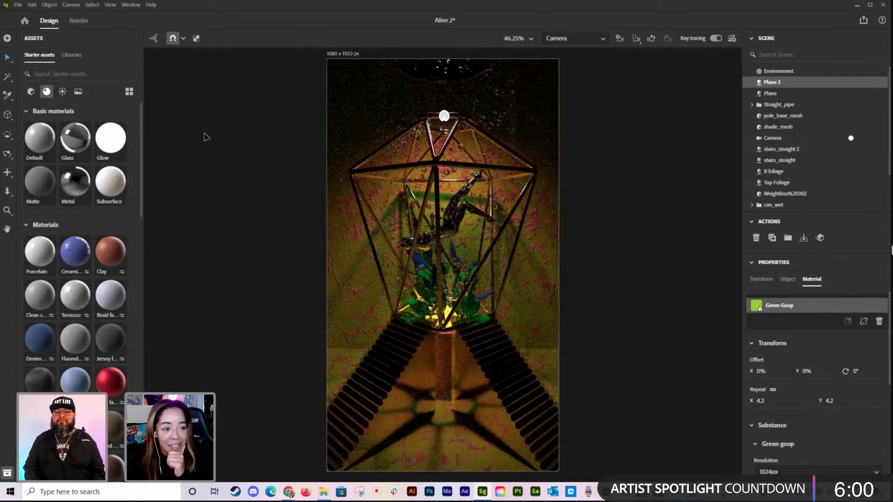
pyautogui.click(77, 21)
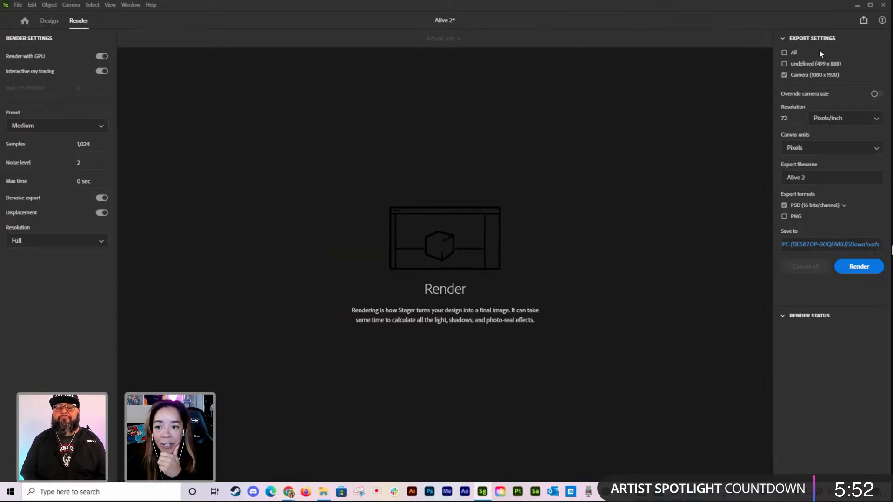
pyautogui.click(50, 21)
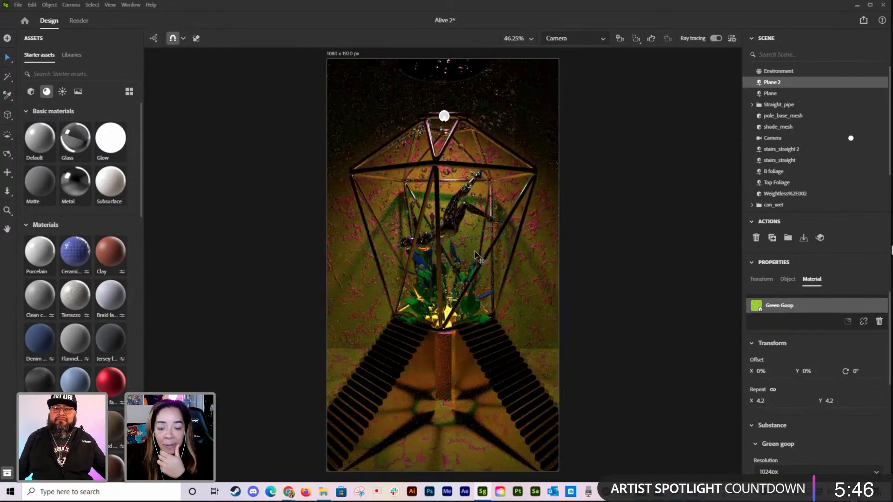
# Step: Pull the view back to frame the whole cage and both staircases, and add a second camera from there
pyautogui.scroll(-2, 475, 255)
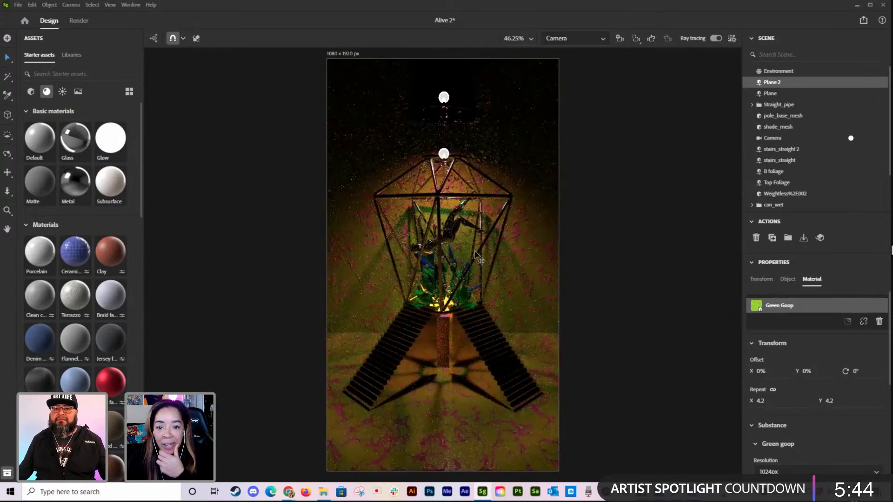
pyautogui.click(619, 41)
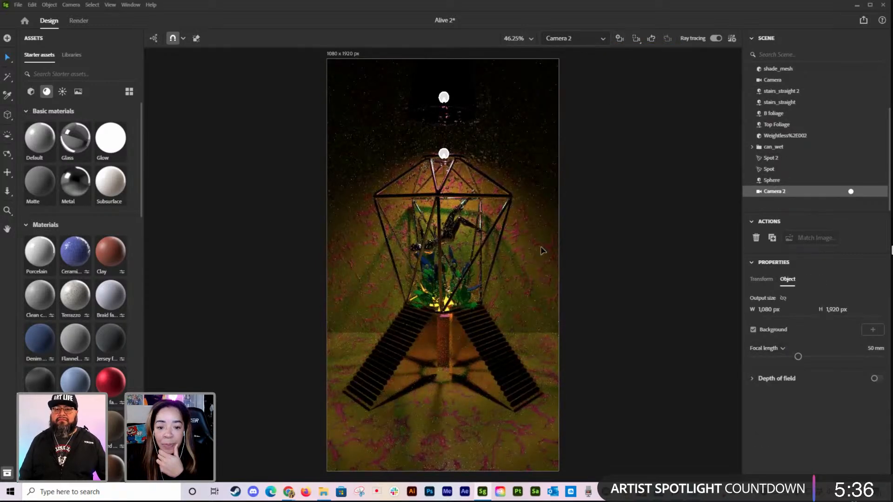
pyautogui.scroll(2, 486, 272)
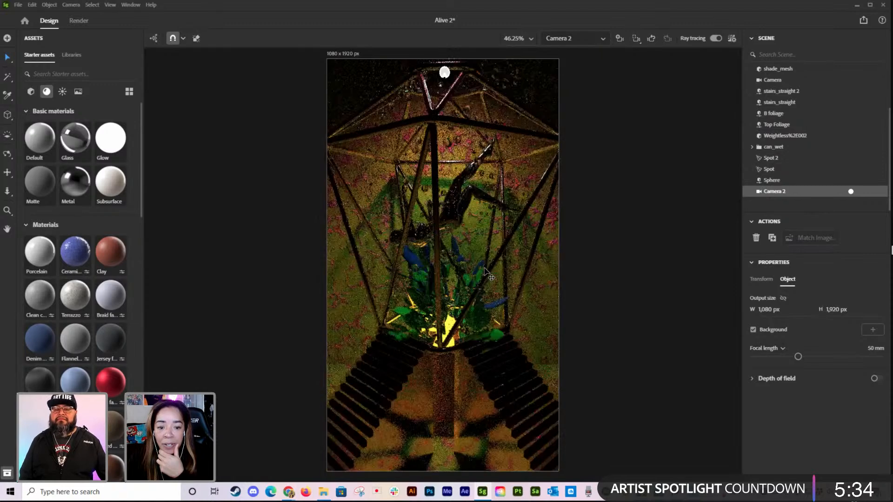
pyautogui.scroll(-1, 486, 272)
# Step: Dolly the original Camera in closer on the caged figure and foliage, and save the scene
pyautogui.click(572, 39)
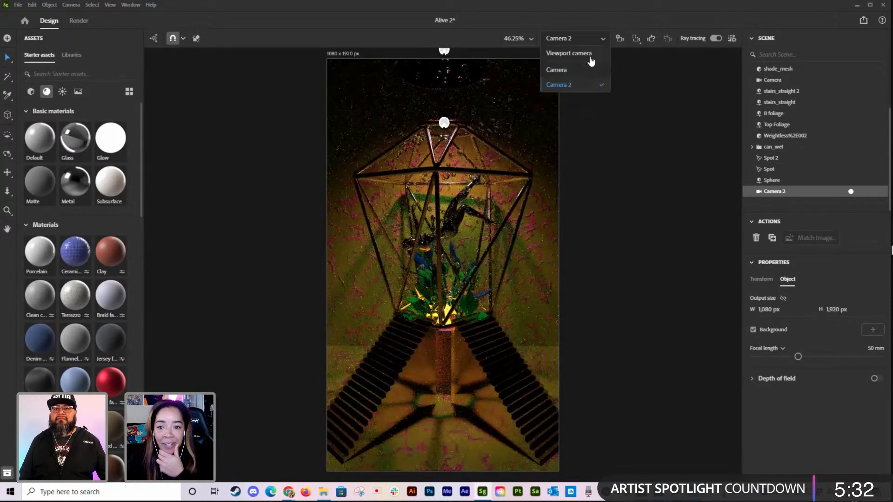
pyautogui.click(577, 71)
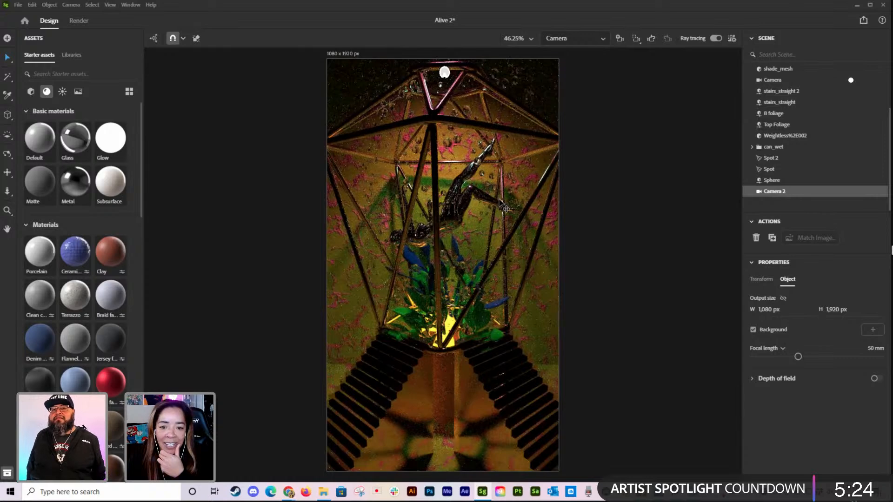
pyautogui.scroll(-3, 500, 205)
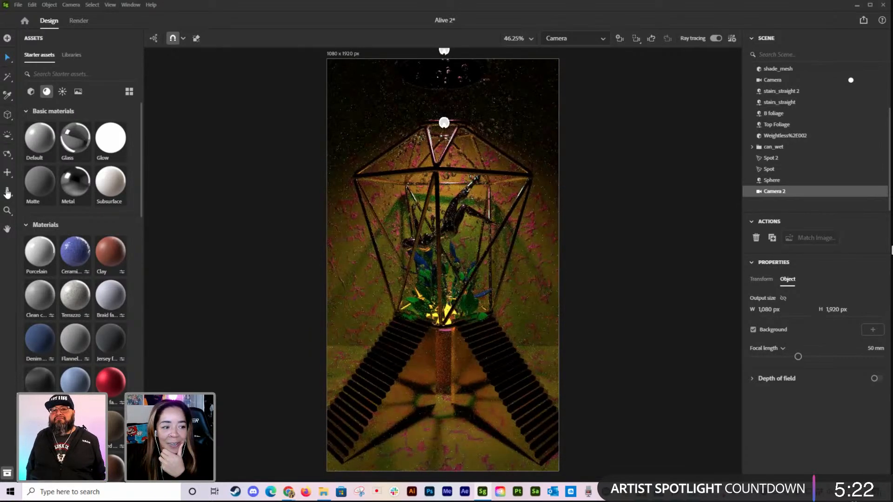
pyautogui.click(6, 191)
pyautogui.moveTo(347, 285); pyautogui.dragTo(341, 312)
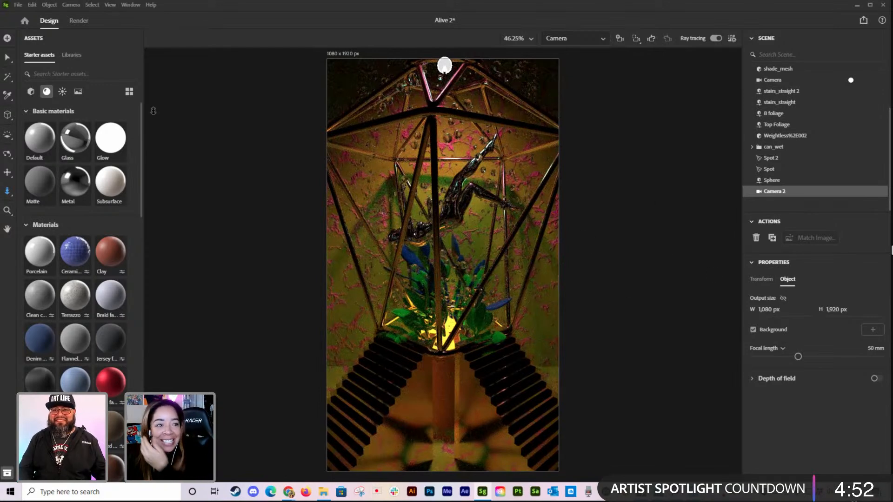
pyautogui.click(18, 5)
pyautogui.click(29, 70)
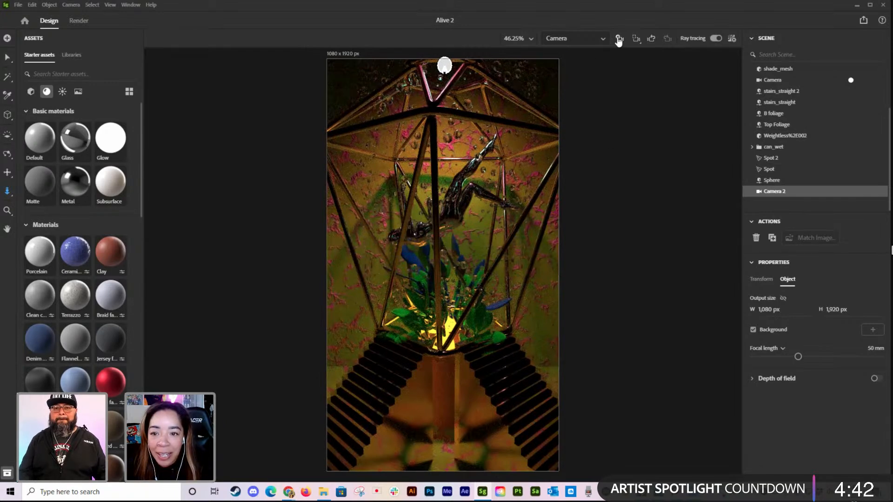
# Step: Add a third camera from Camera 2's view and orbit and dolly it to a closer, angled view of the cage
pyautogui.click(598, 39)
pyautogui.click(583, 83)
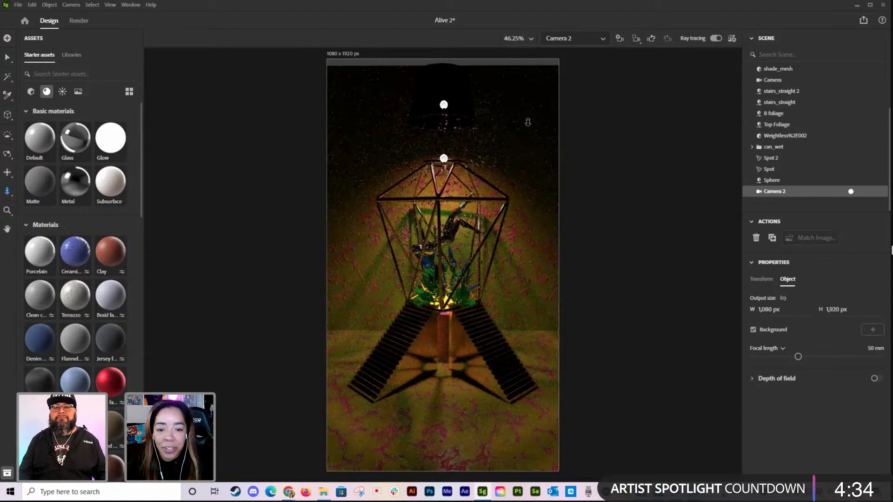
pyautogui.click(618, 39)
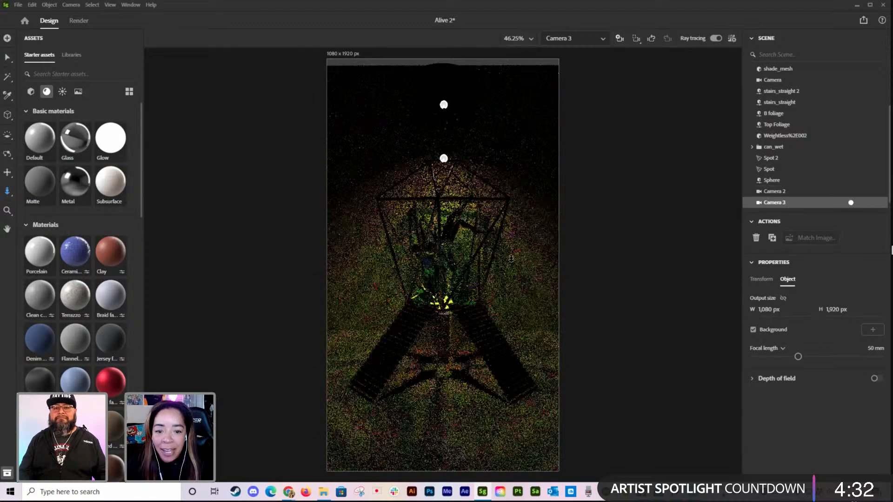
pyautogui.moveTo(471, 264); pyautogui.dragTo(420, 259)
pyautogui.moveTo(419, 260); pyautogui.dragTo(411, 261, button='middle')
pyautogui.scroll(5, 412, 260)
pyautogui.moveTo(465, 262); pyautogui.dragTo(432, 264, button='right')
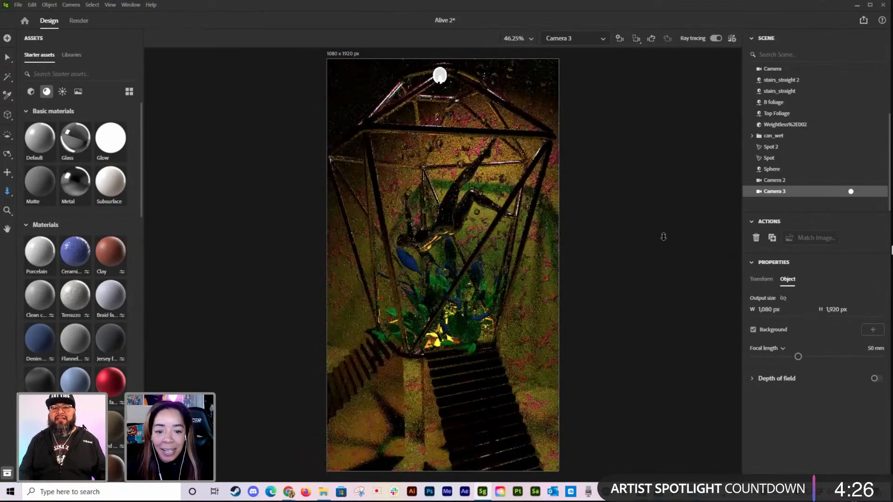
# Step: Return to the original Camera view and keep only Camera (1080 x 1920) selected for export in the Render workspace
pyautogui.click(571, 39)
pyautogui.click(572, 69)
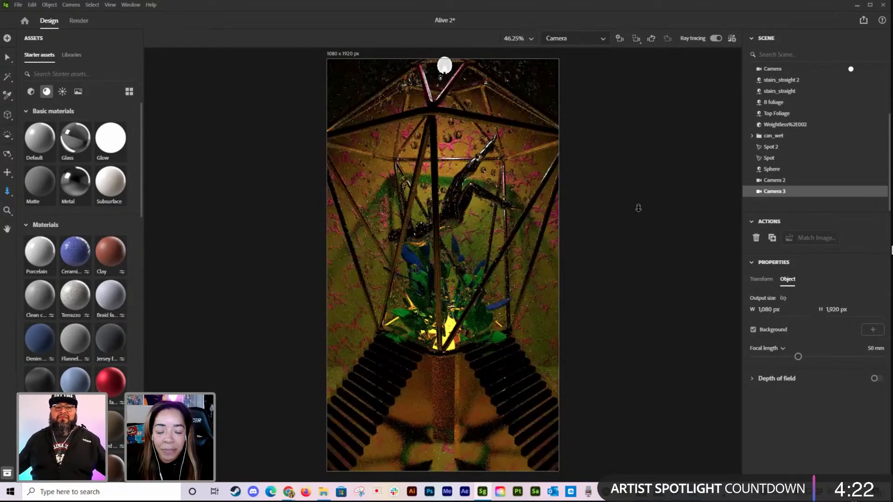
pyautogui.click(78, 20)
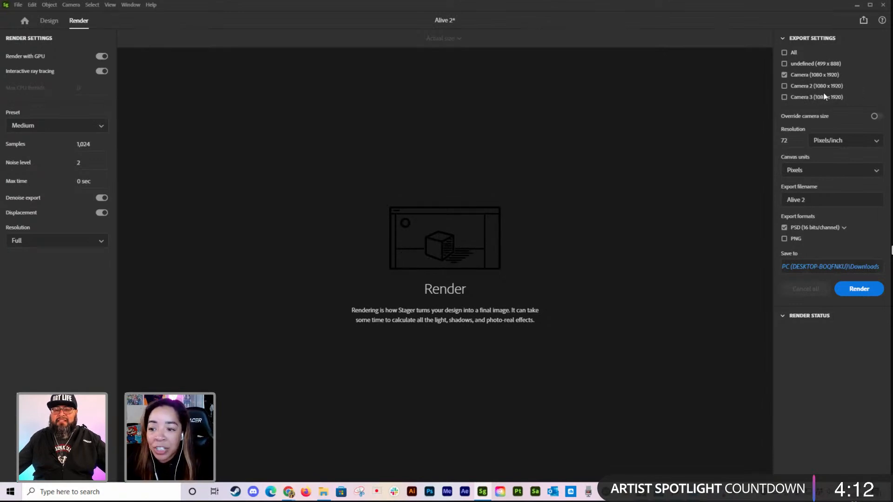
pyautogui.click(783, 86)
pyautogui.click(784, 97)
pyautogui.click(785, 87)
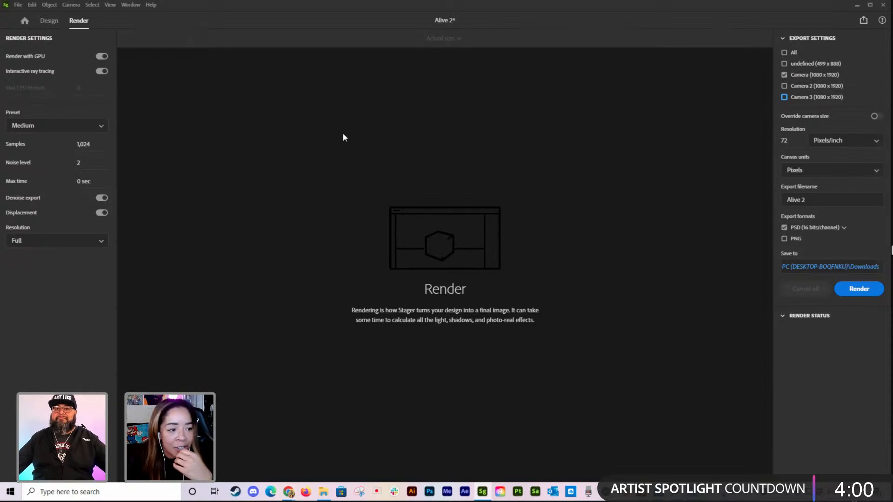
# Step: Review the quality presets and sampling settings, and start rendering Camera at Medium quality as a 16 bits/channel PSD
pyautogui.click(89, 131)
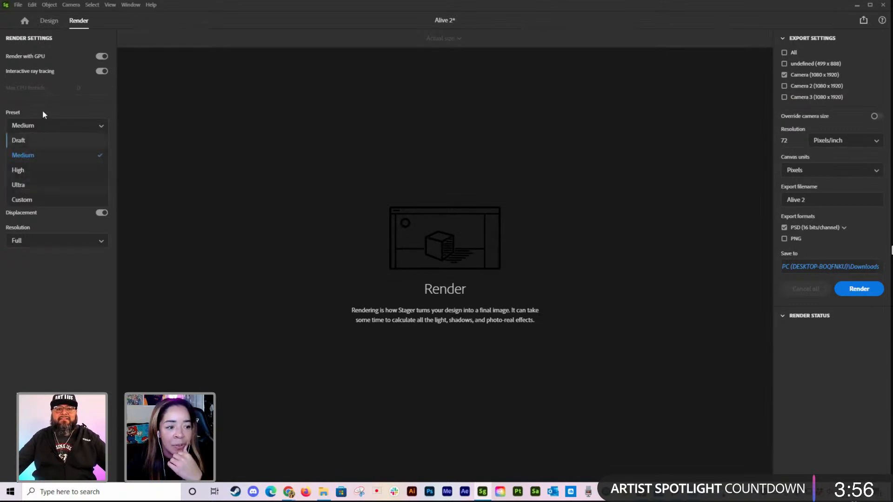
pyautogui.click(70, 113)
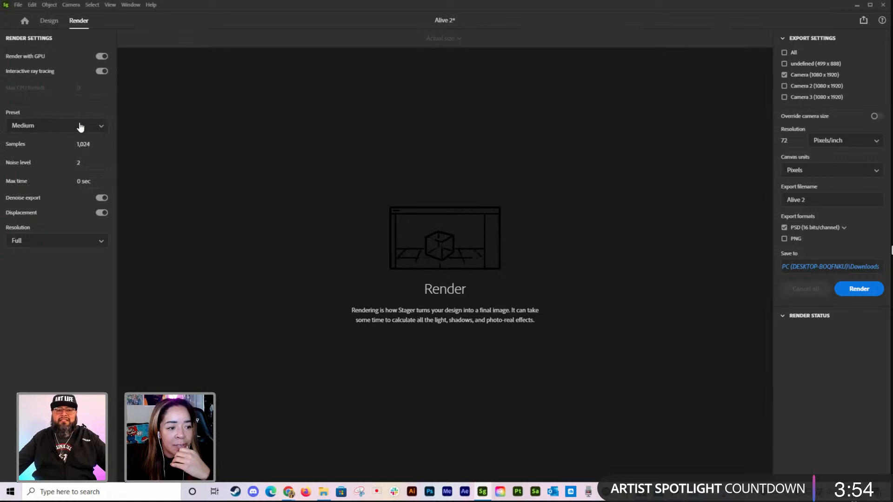
pyautogui.moveTo(59, 152)
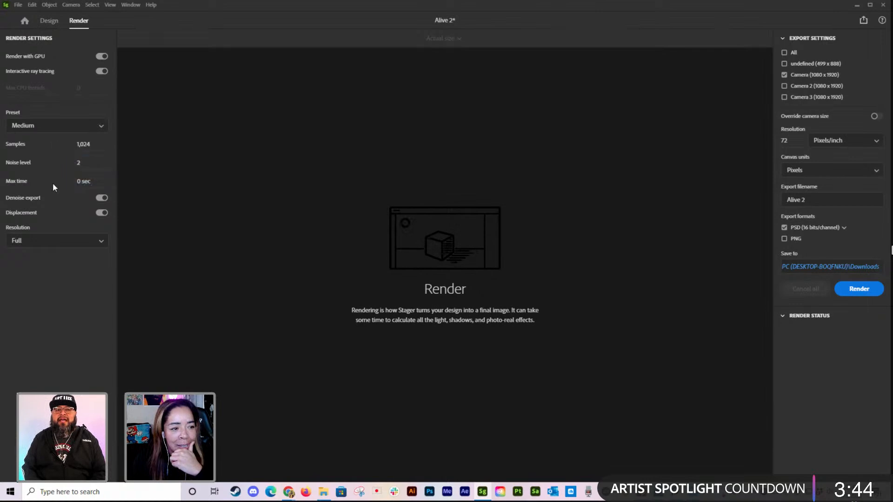
pyautogui.moveTo(9, 146)
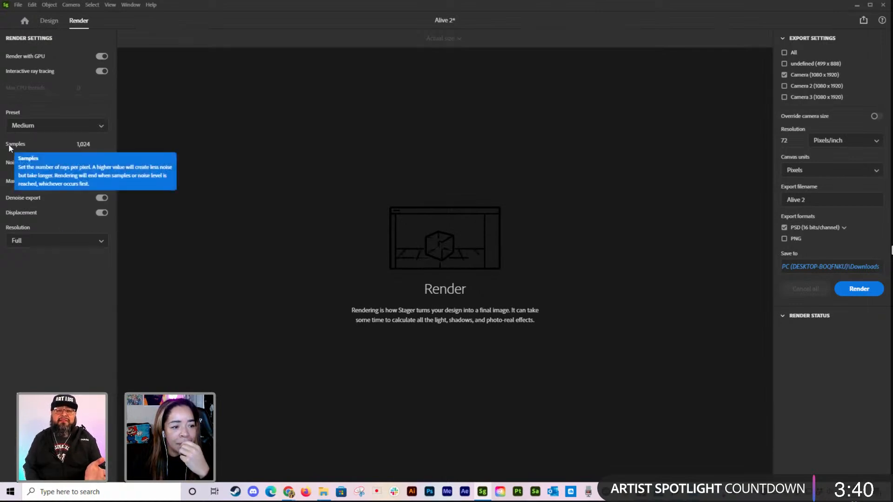
pyautogui.moveTo(13, 163)
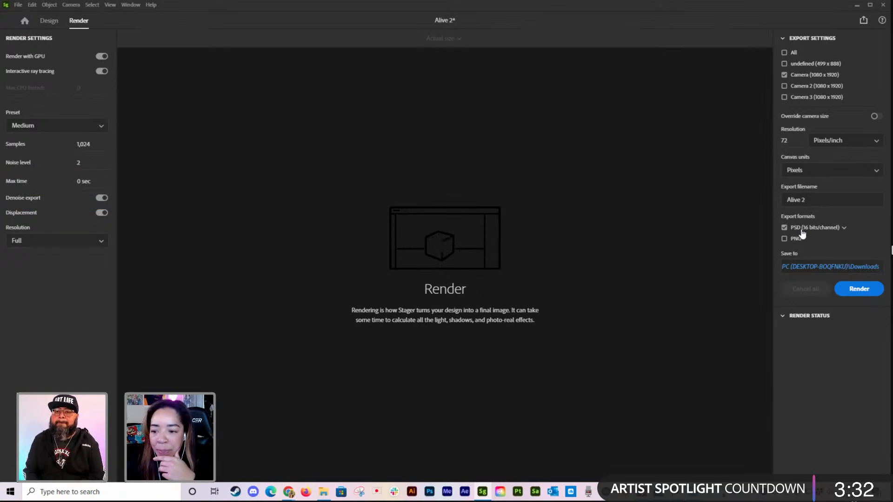
pyautogui.click(784, 239)
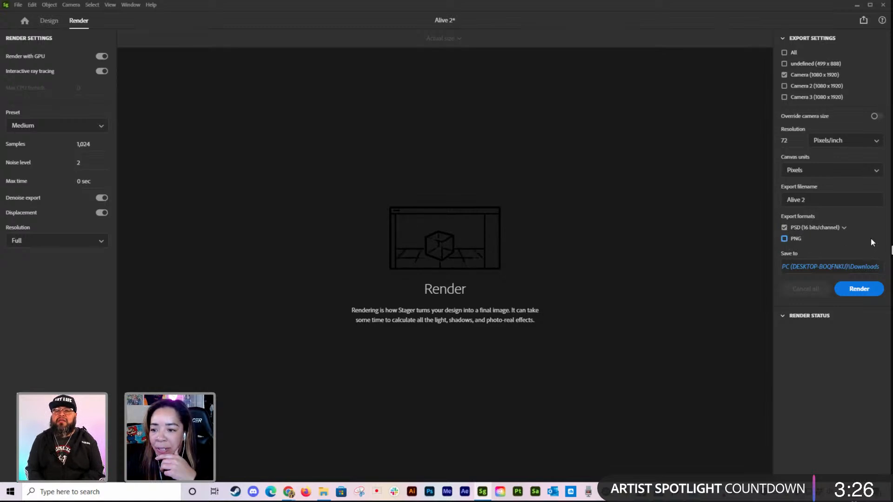
pyautogui.click(859, 289)
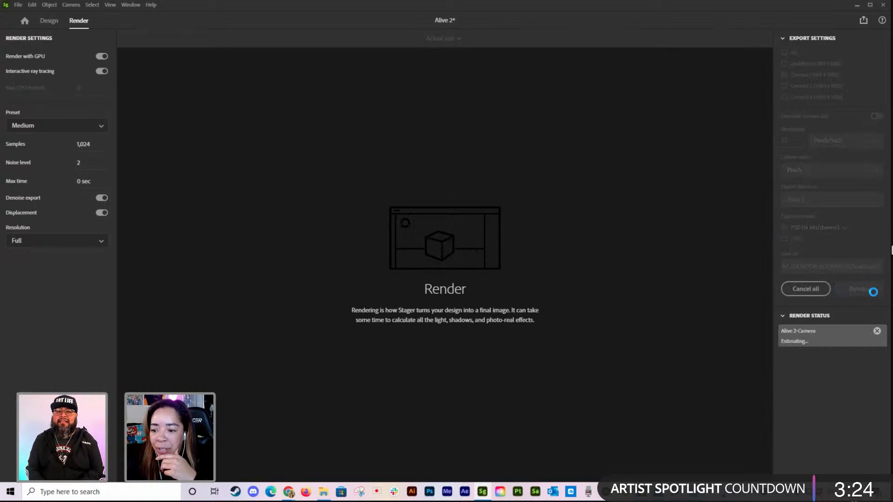
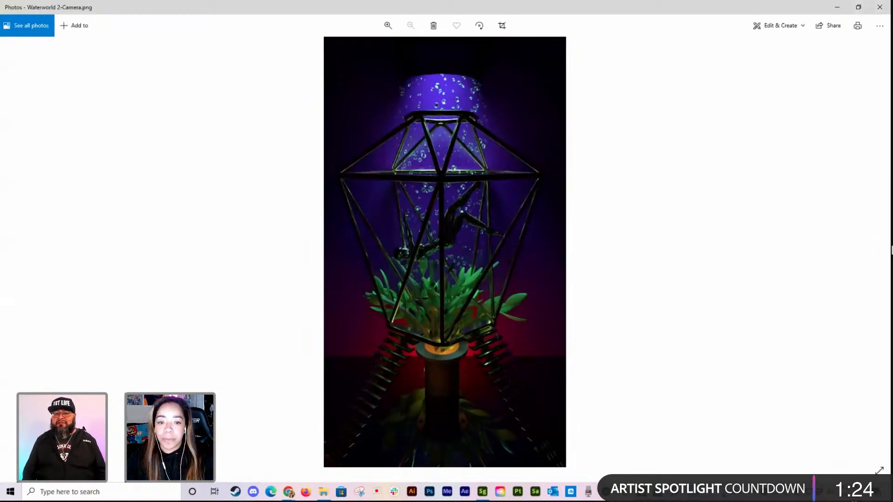
# Step: Compare the purple and teal-red Waterworld 2 renders, closing both image windows
pyautogui.press('Right')
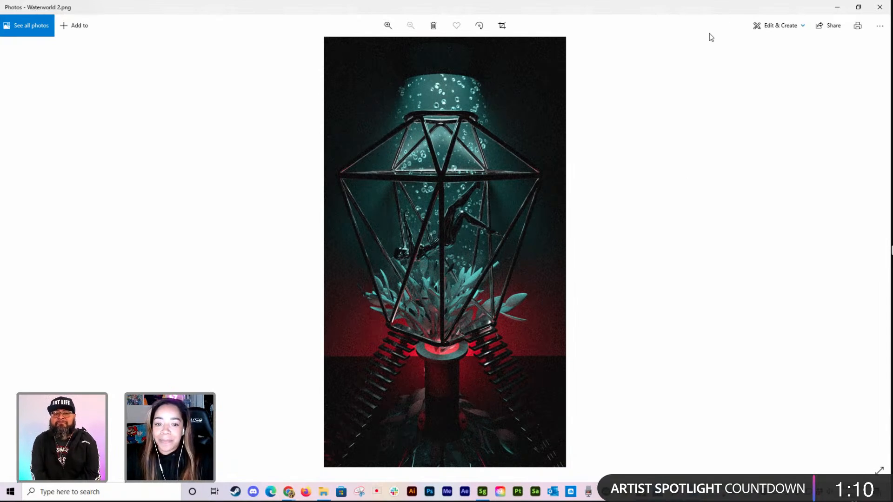
pyautogui.click(879, 7)
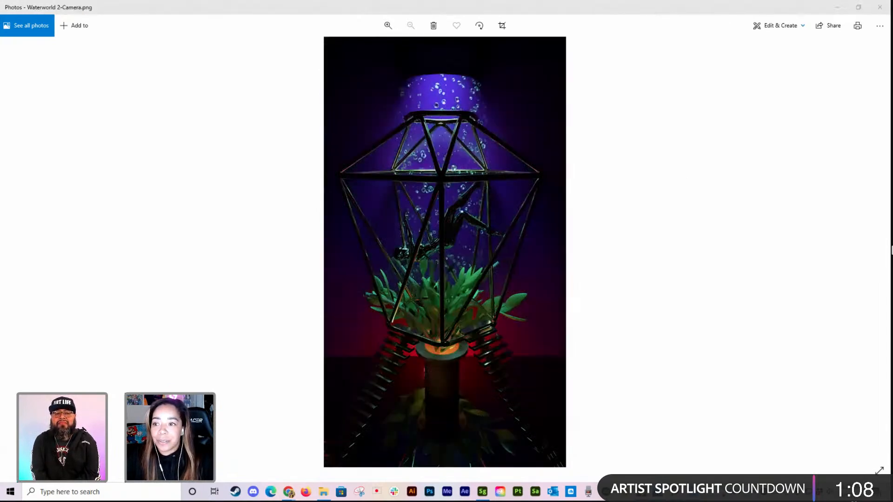
pyautogui.click(879, 7)
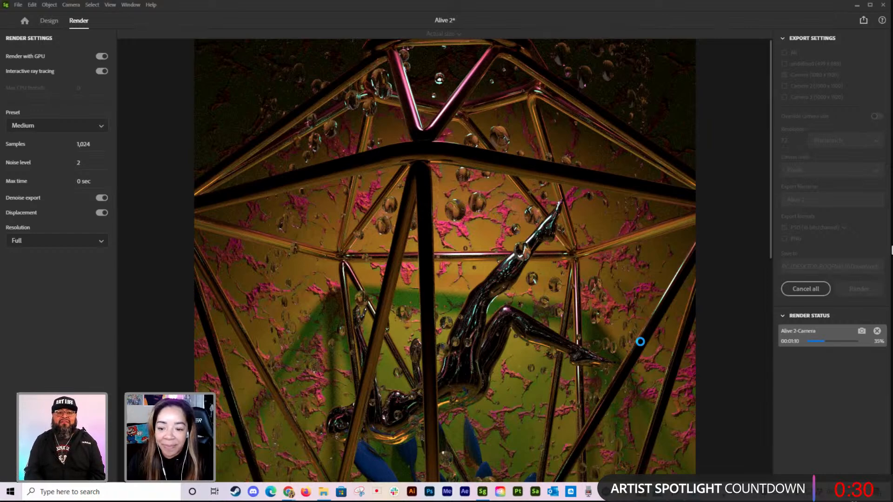
pyautogui.scroll(-5, 657, 339)
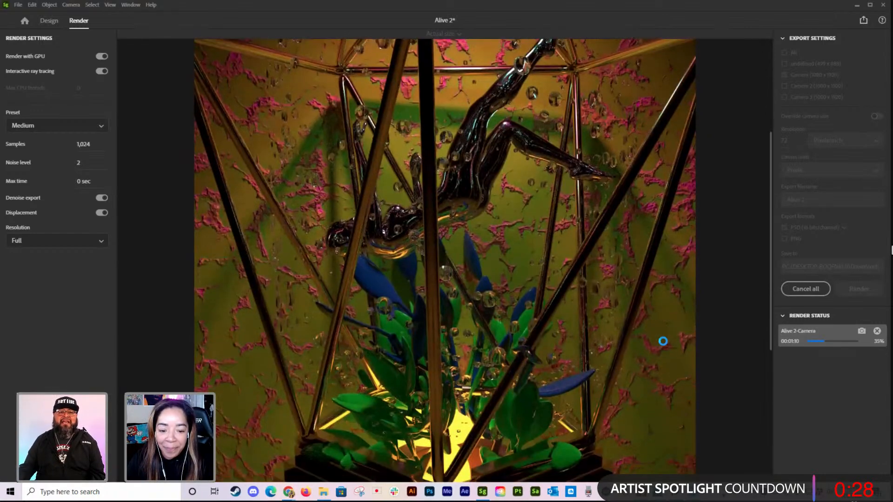
pyautogui.scroll(5, 649, 335)
pyautogui.scroll(1, 647, 335)
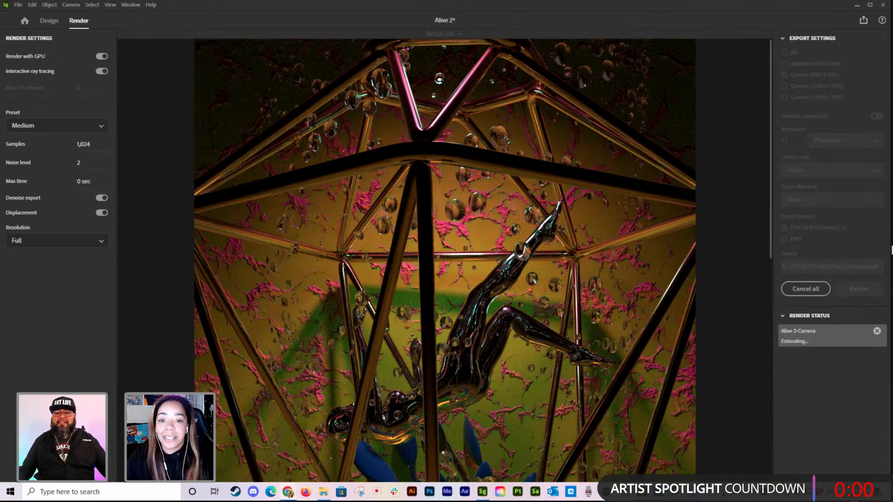
# Step: Switch to the browser showing the featured artist's Behance profile and open the Shaders project
pyautogui.hotkey('alt', 'Tab')
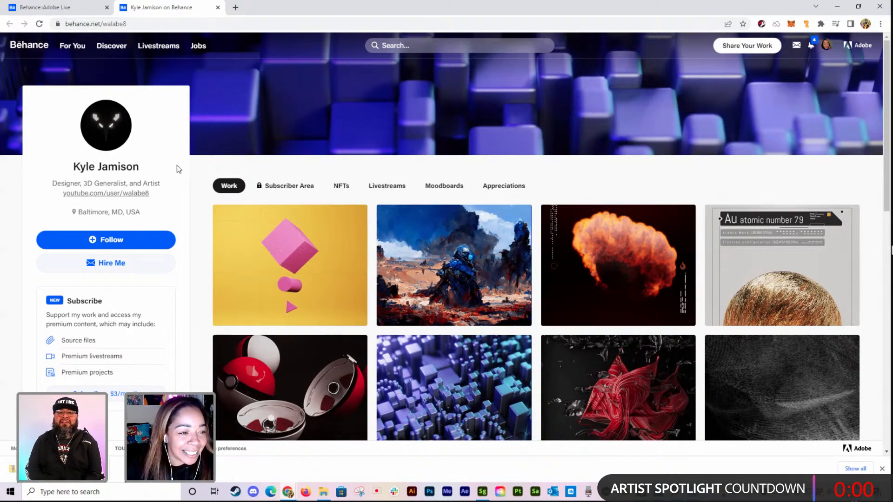
pyautogui.scroll(-1, 177, 165)
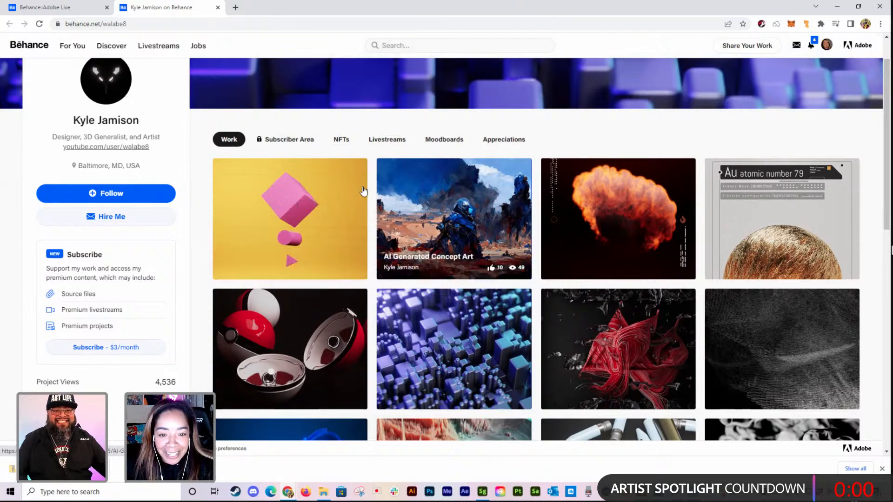
pyautogui.click(319, 207)
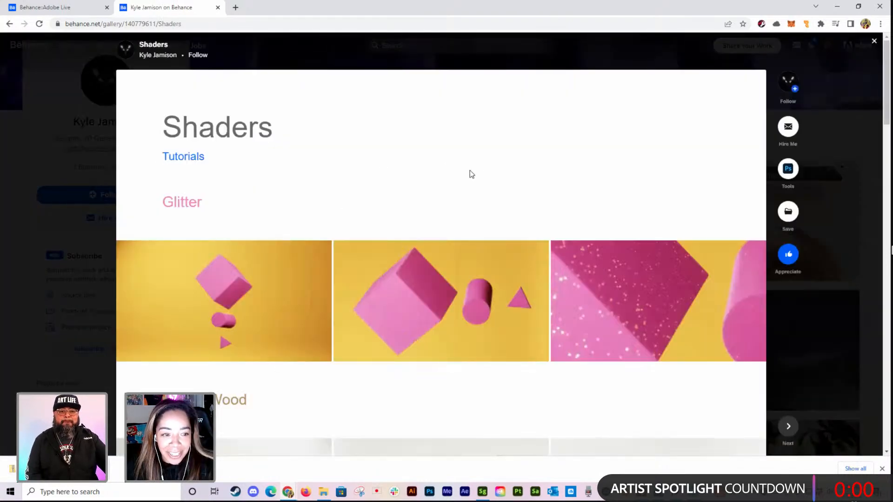
# Step: Look through the Shaders project's Glitter, Anime Wood, Blade and Blood image sets down to the project footer
pyautogui.scroll(-1, 400, 146)
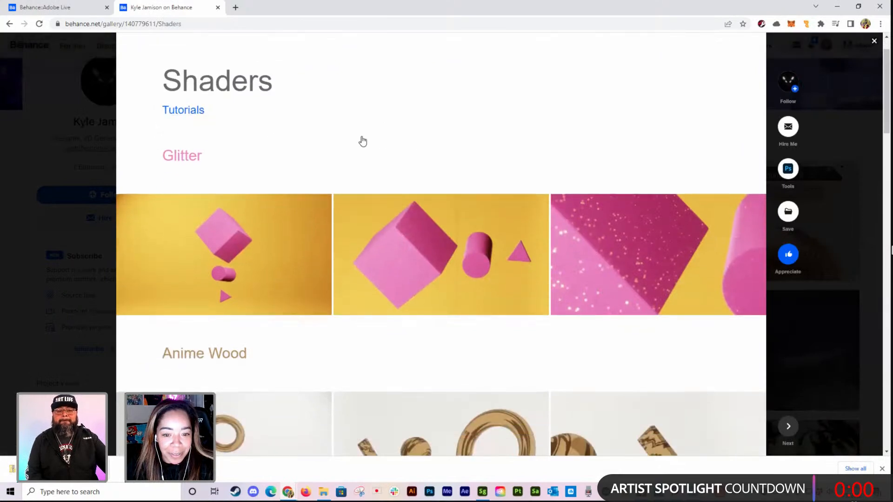
pyautogui.scroll(-1, 372, 144)
pyautogui.scroll(-1, 237, 205)
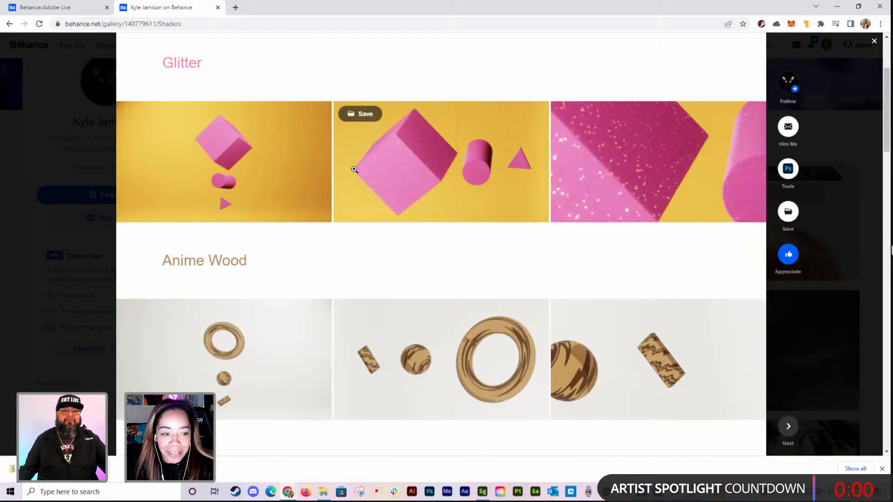
pyautogui.scroll(-2, 247, 228)
pyautogui.scroll(-1, 496, 261)
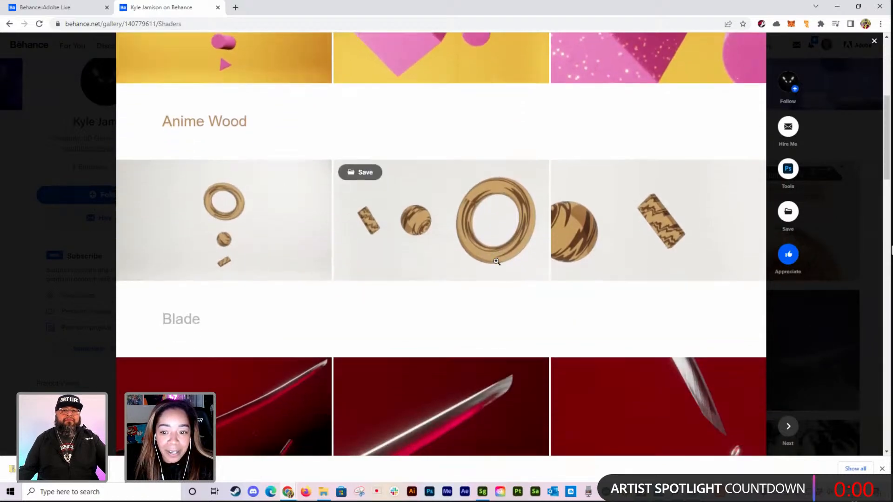
pyautogui.scroll(-2, 496, 261)
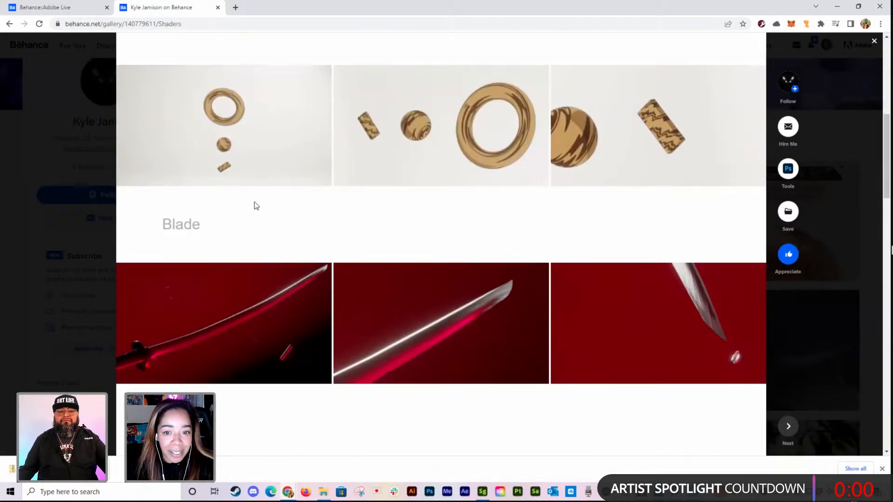
pyautogui.scroll(-6, 255, 205)
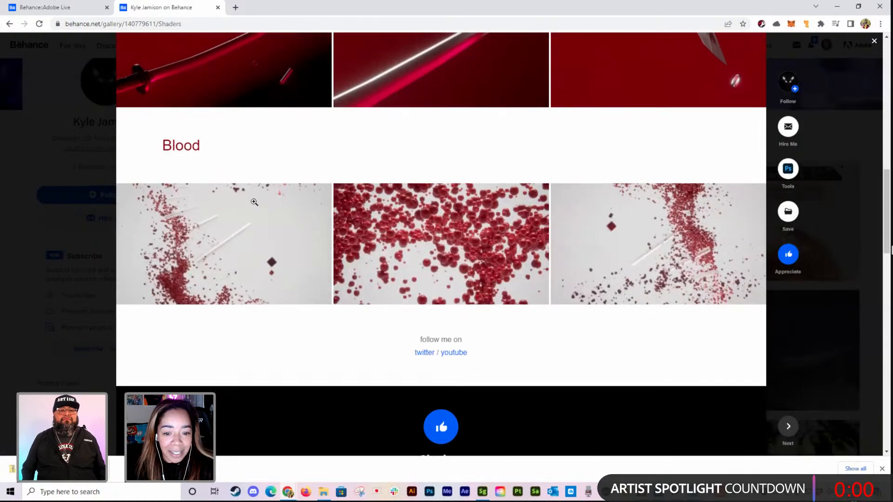
pyautogui.scroll(-3, 255, 202)
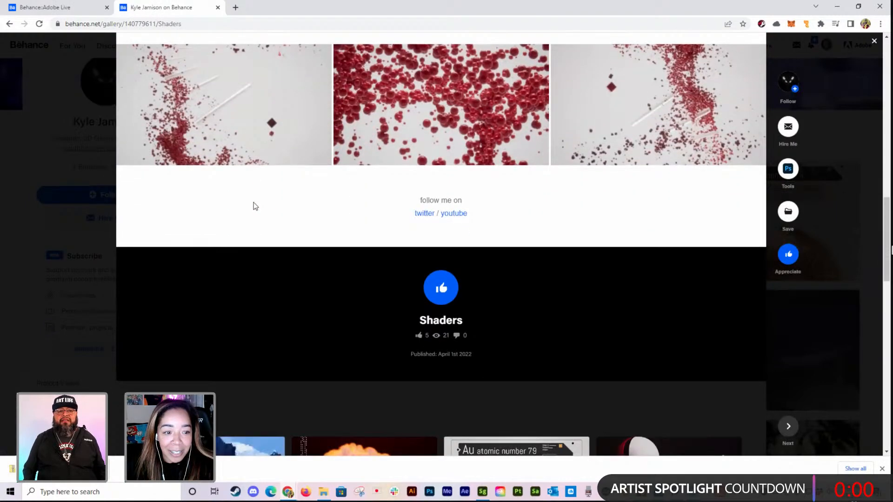
pyautogui.scroll(1, 255, 206)
pyautogui.scroll(-1, 254, 225)
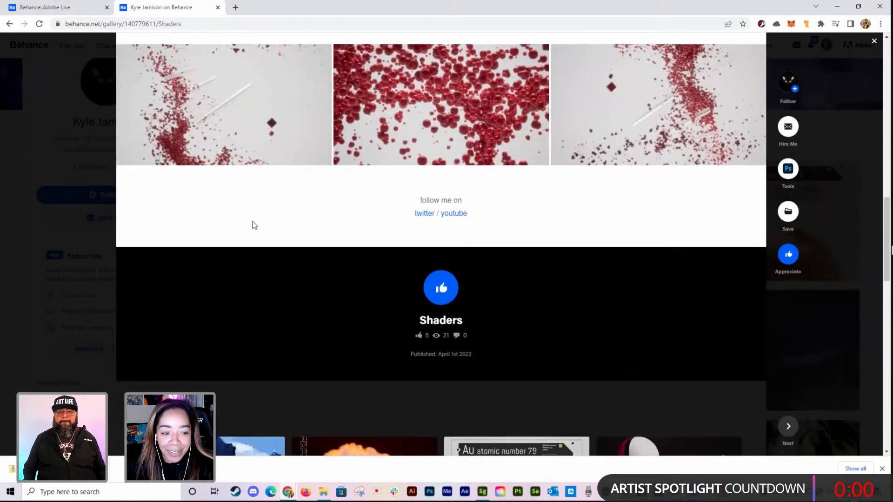
# Step: Appreciate the Shaders project and return to the artist's profile
pyautogui.click(442, 287)
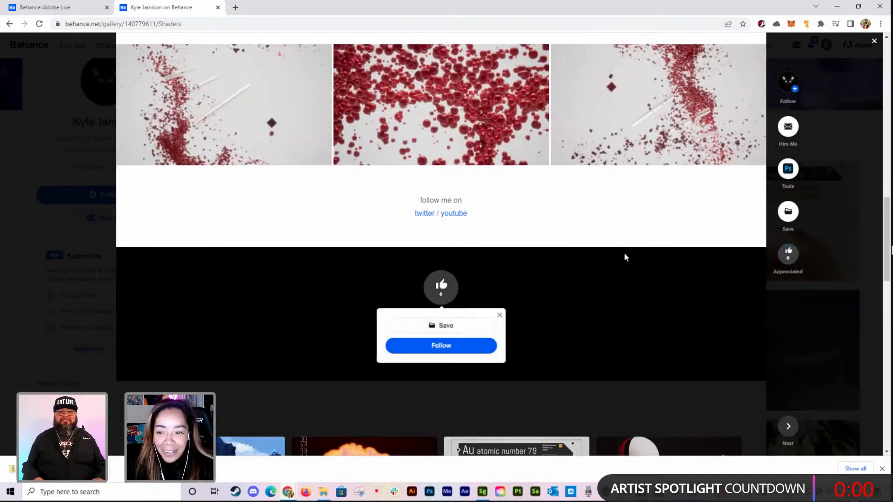
pyautogui.click(860, 129)
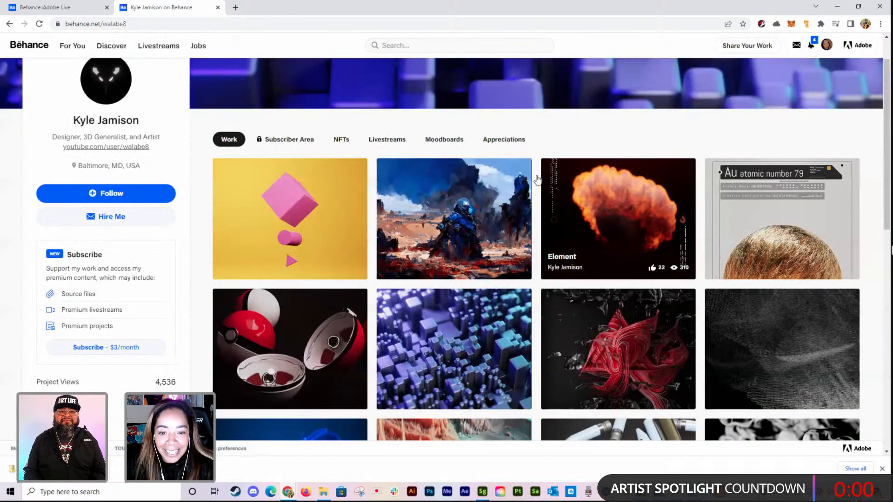
# Step: Open the AI Generated Concept Art project and examine its Pyrolysis, OTR-21 Tochka and Sakura series
pyautogui.click(446, 180)
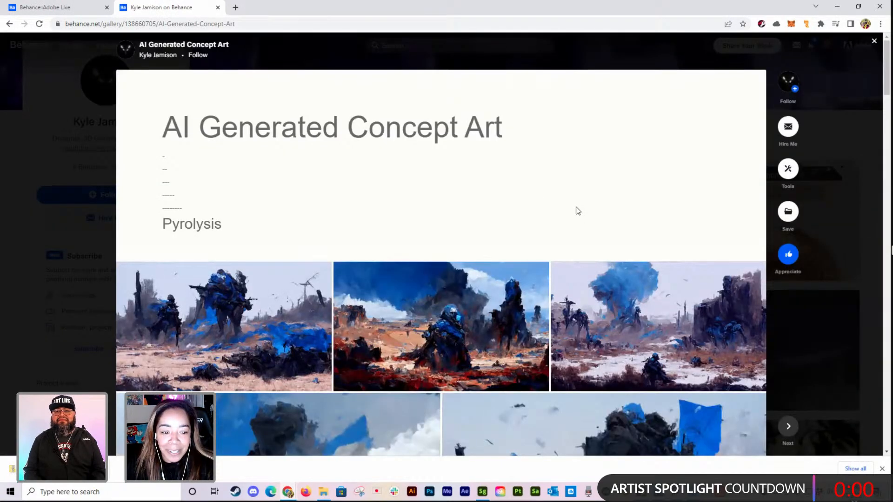
pyautogui.scroll(-1, 575, 209)
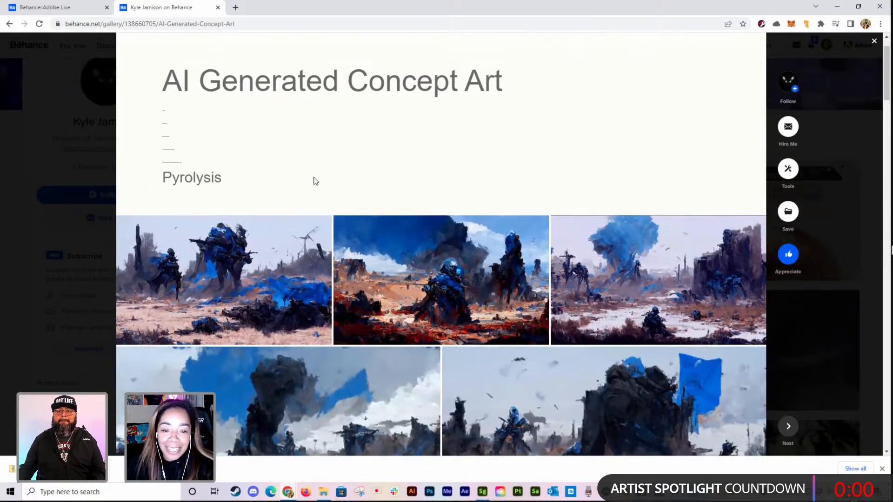
pyautogui.scroll(-1, 313, 180)
pyautogui.scroll(1, 305, 181)
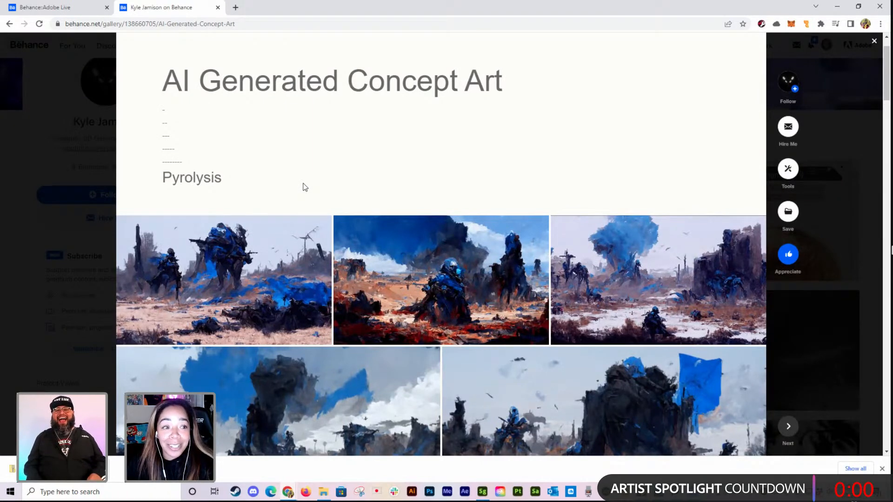
pyautogui.scroll(-1, 305, 188)
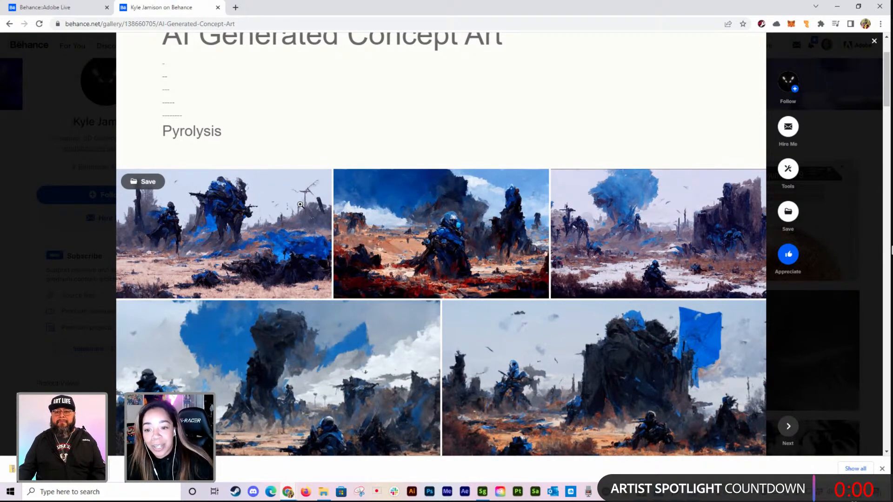
pyautogui.scroll(-1, 299, 204)
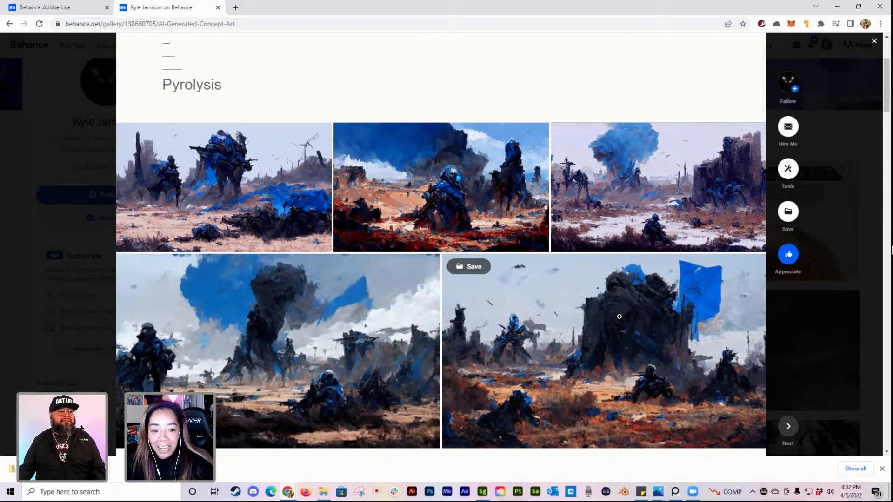
pyautogui.scroll(-7, 478, 369)
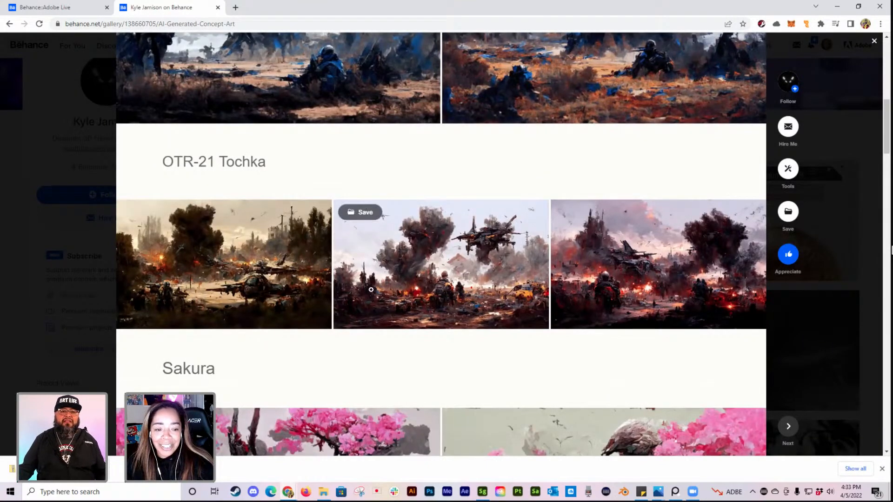
pyautogui.scroll(-5, 392, 292)
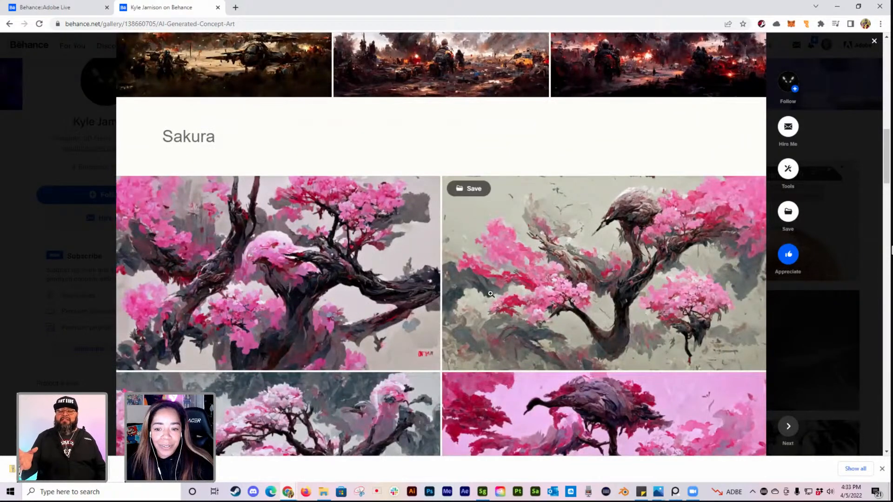
pyautogui.scroll(-1, 503, 302)
pyautogui.scroll(-2, 502, 325)
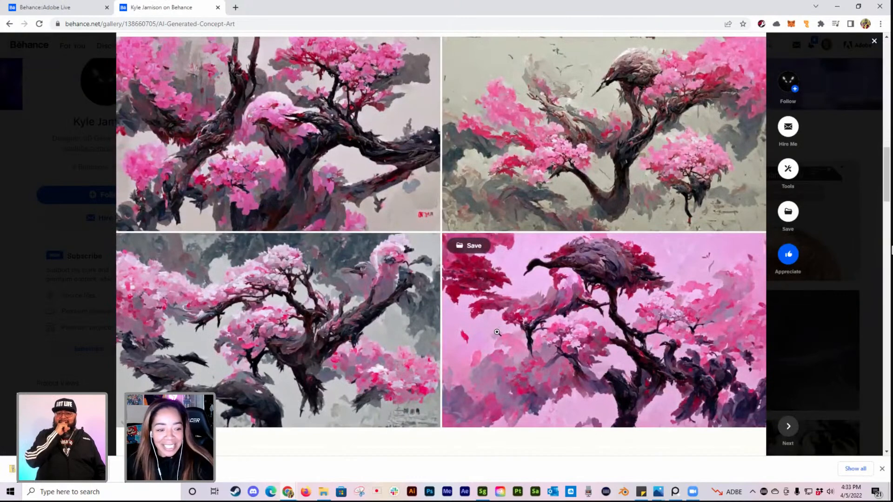
# Step: Appreciate the AI Generated Concept Art project and view its Blood Ship and T-14 Armata series before closing it
pyautogui.scroll(-1, 496, 320)
pyautogui.scroll(-7, 470, 287)
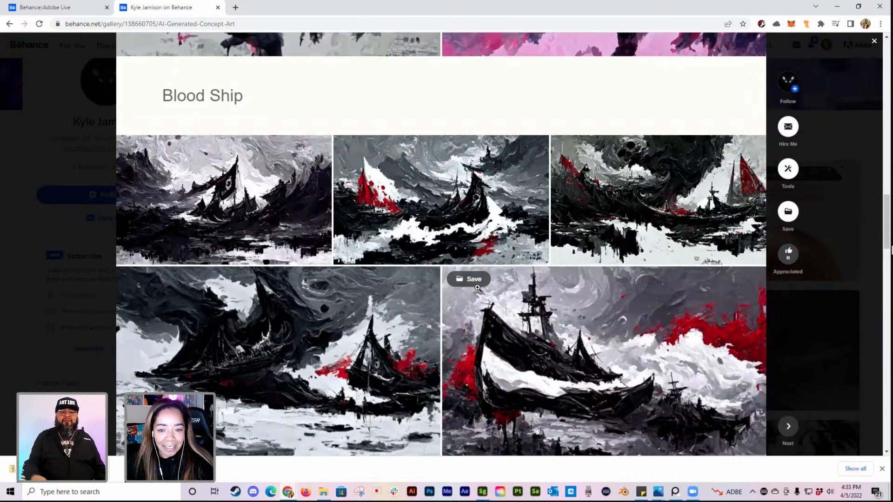
pyautogui.scroll(-2, 535, 283)
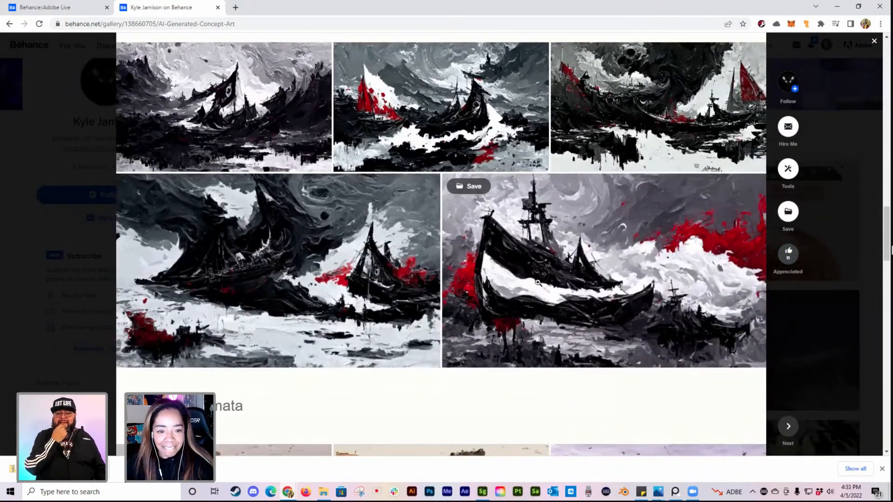
pyautogui.scroll(-5, 538, 282)
pyautogui.scroll(-2, 552, 297)
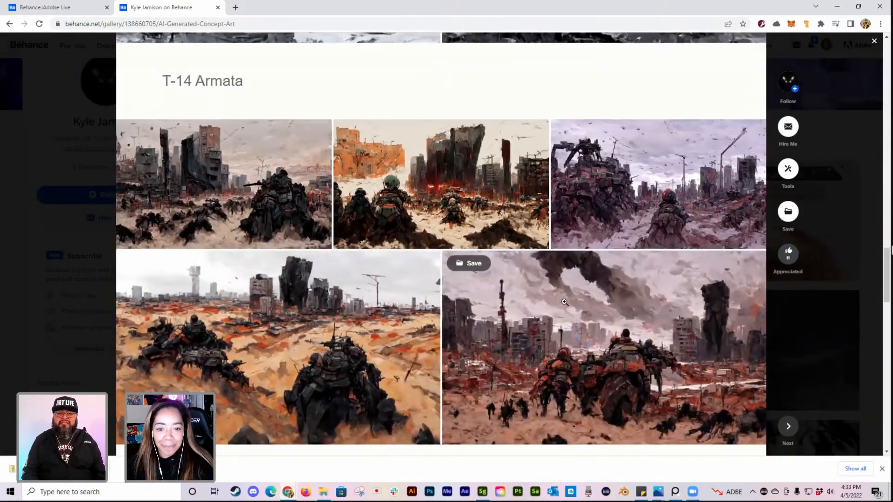
pyautogui.scroll(-1, 602, 303)
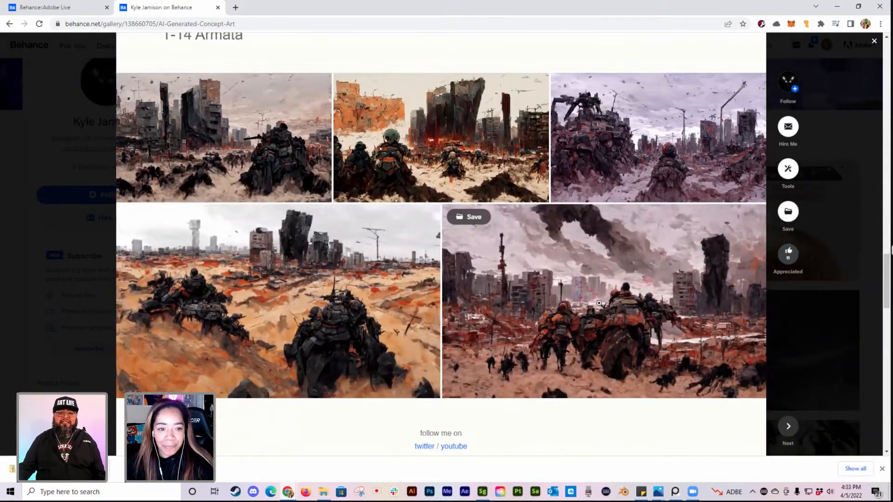
pyautogui.scroll(1, 599, 304)
pyautogui.scroll(-1, 604, 306)
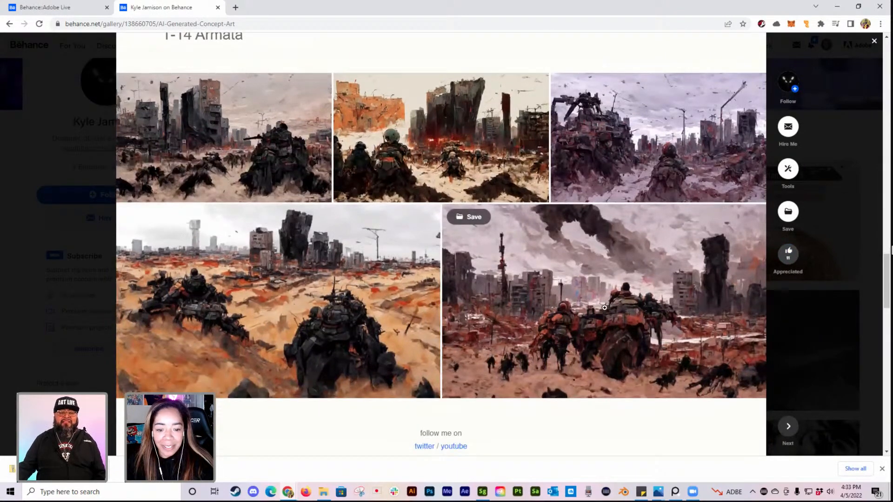
pyautogui.scroll(-4, 604, 307)
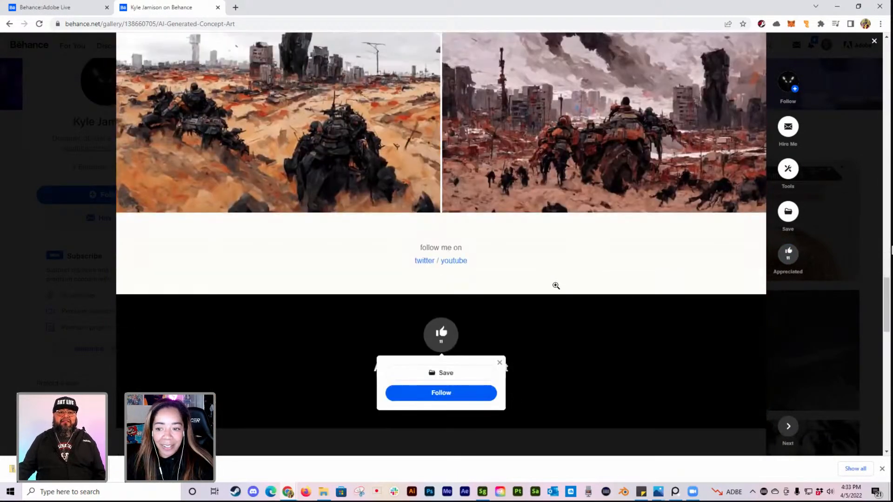
pyautogui.click(863, 150)
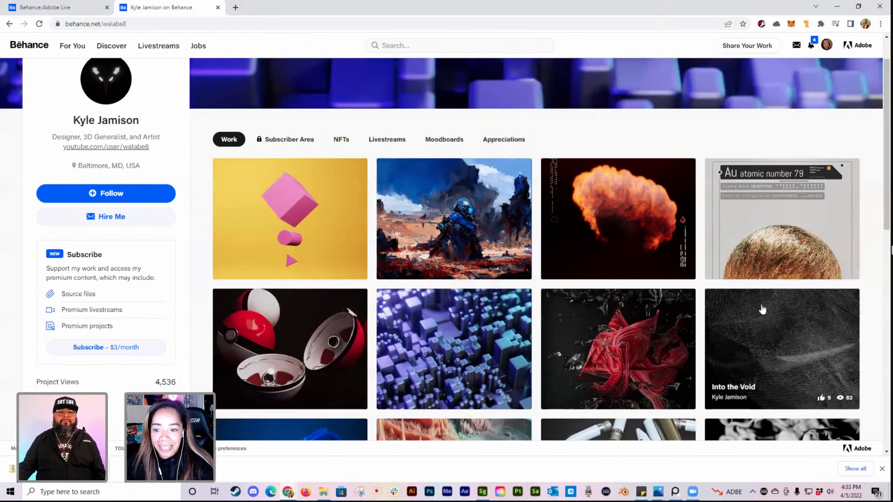
# Step: Browse the artist's project grid and open the Pokeball Redesign project
pyautogui.scroll(-2, 675, 271)
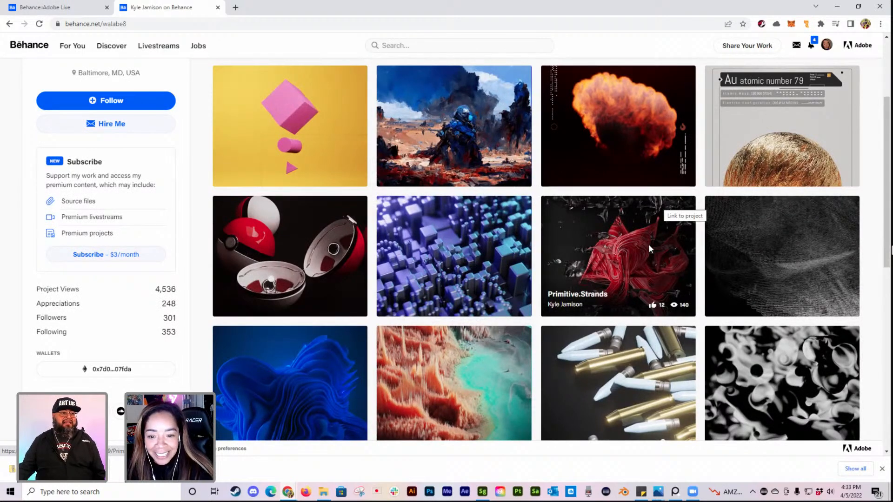
pyautogui.scroll(2, 649, 245)
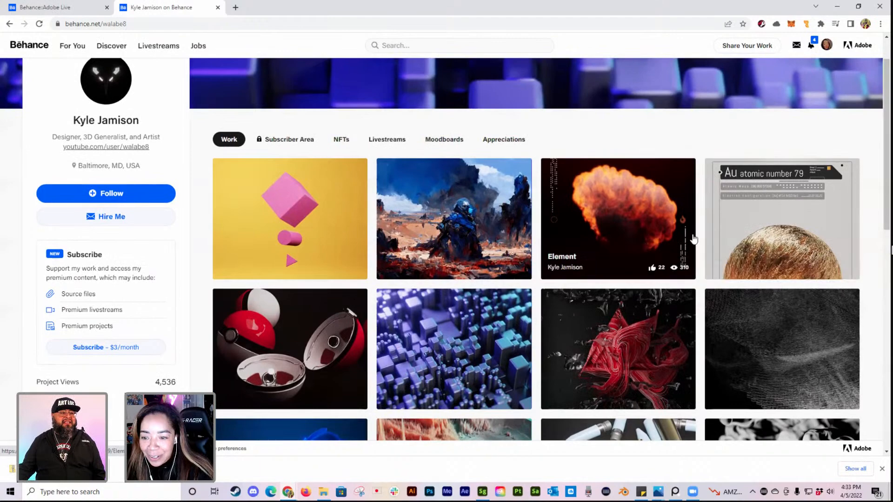
pyautogui.click(330, 340)
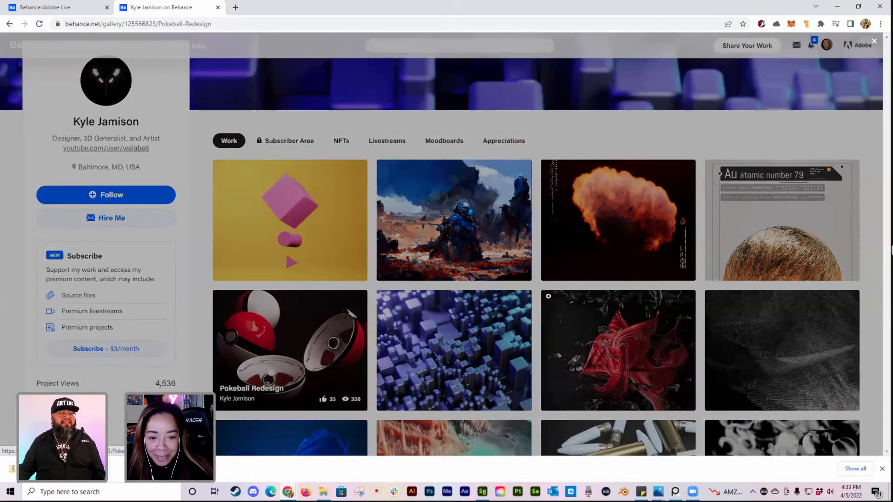
# Step: Look through the Pokeball Redesign renders down to the closing pair of images and return to the first one
pyautogui.scroll(-4, 537, 295)
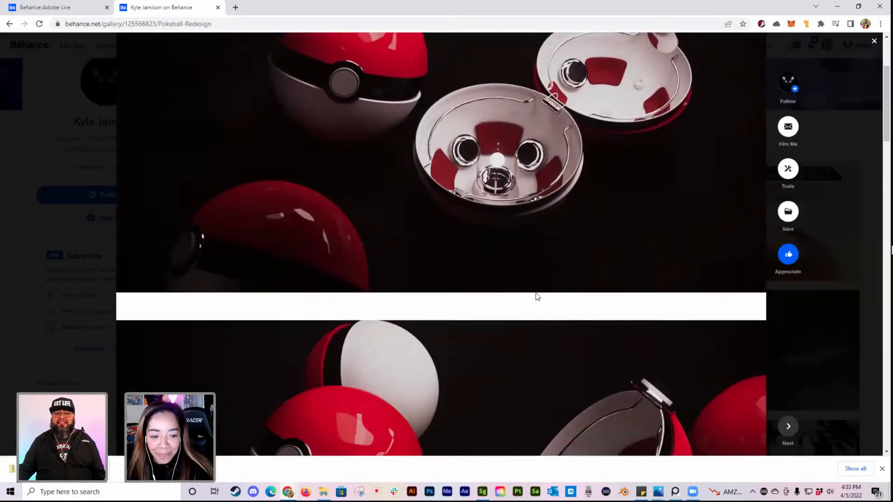
pyautogui.scroll(-2, 533, 288)
pyautogui.scroll(-1, 538, 290)
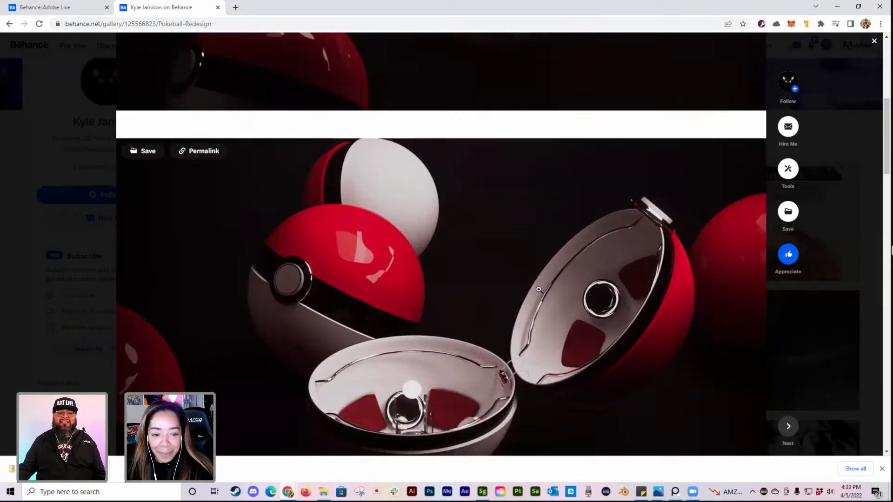
pyautogui.scroll(-5, 538, 289)
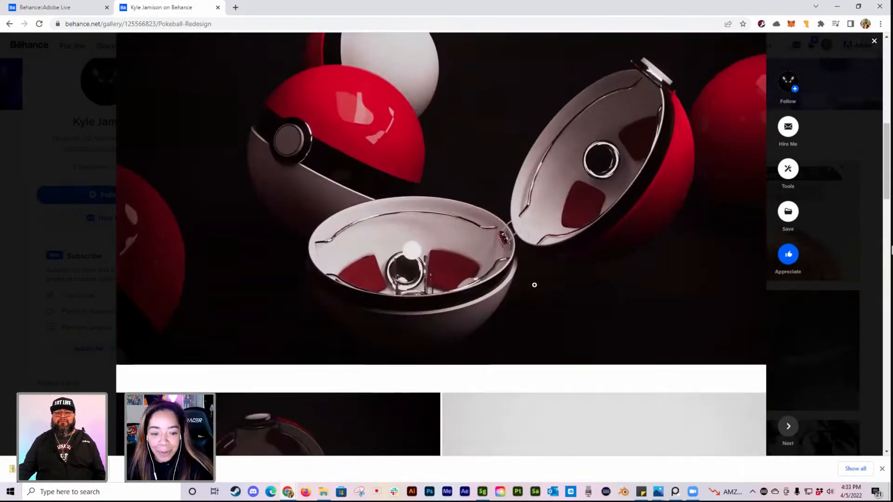
pyautogui.scroll(-2, 534, 285)
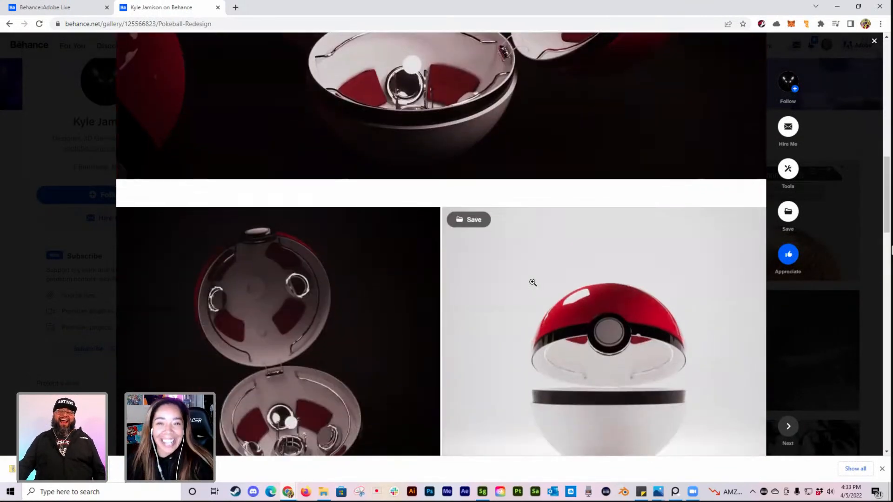
pyautogui.scroll(-2, 495, 263)
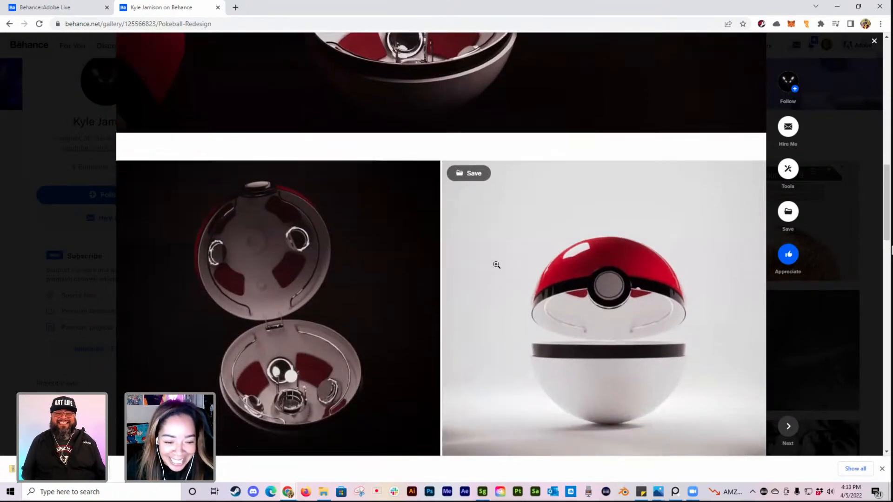
pyautogui.scroll(-1, 496, 264)
pyautogui.scroll(-2, 397, 271)
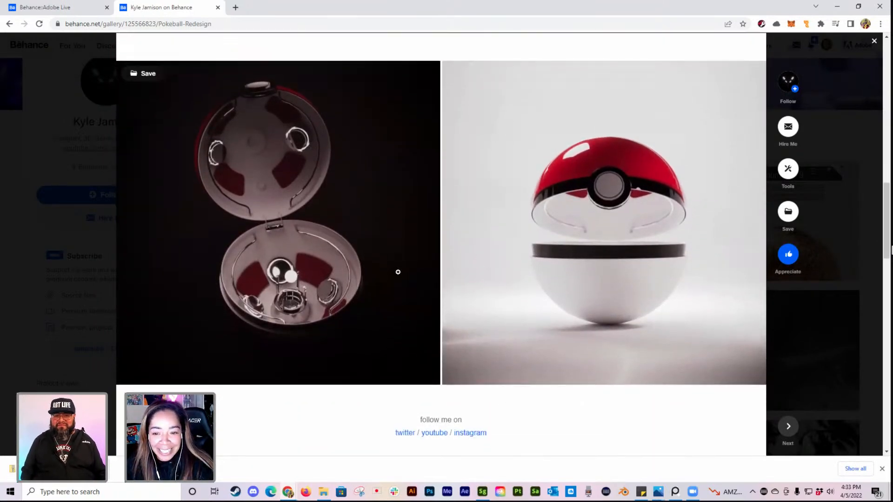
pyautogui.scroll(8, 407, 273)
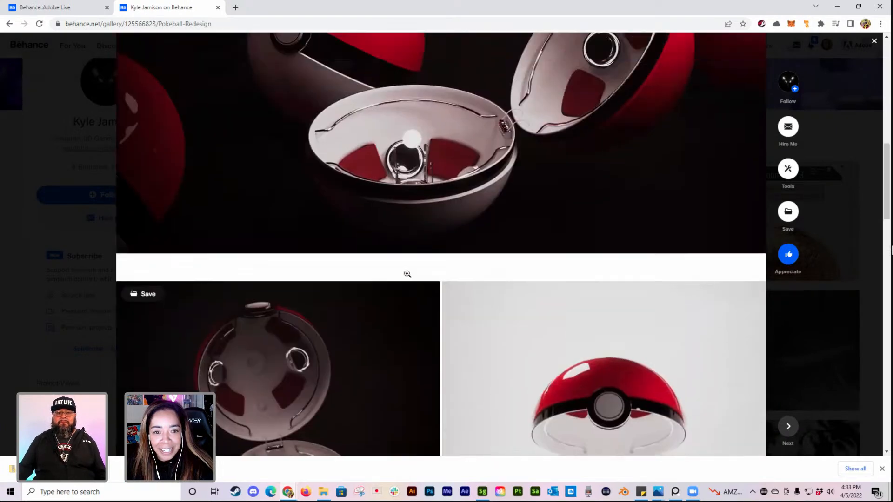
pyautogui.scroll(8, 407, 273)
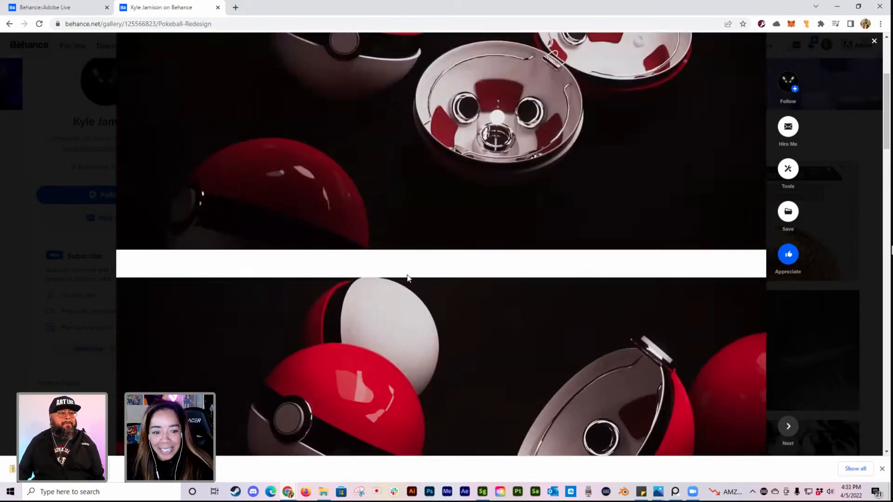
pyautogui.scroll(2, 421, 273)
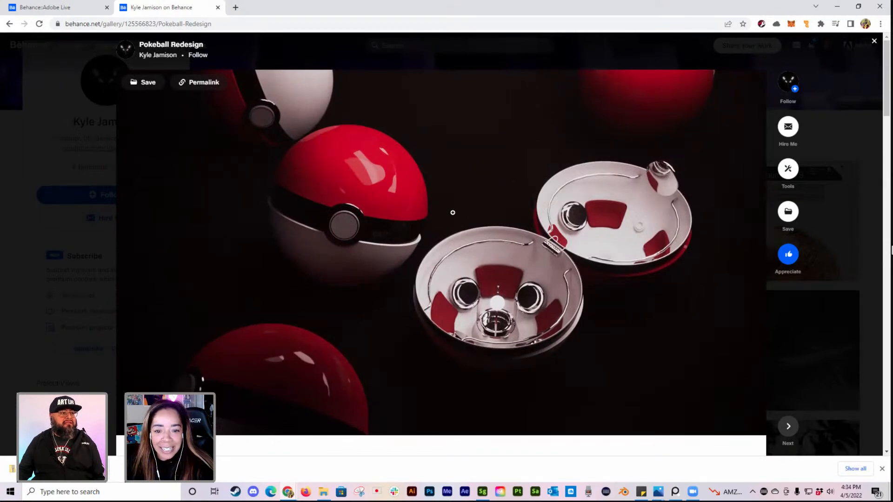
# Step: Review the Pokeball Redesign images once more, appreciate the project and close it to return to the artist's profile
pyautogui.scroll(-5, 504, 214)
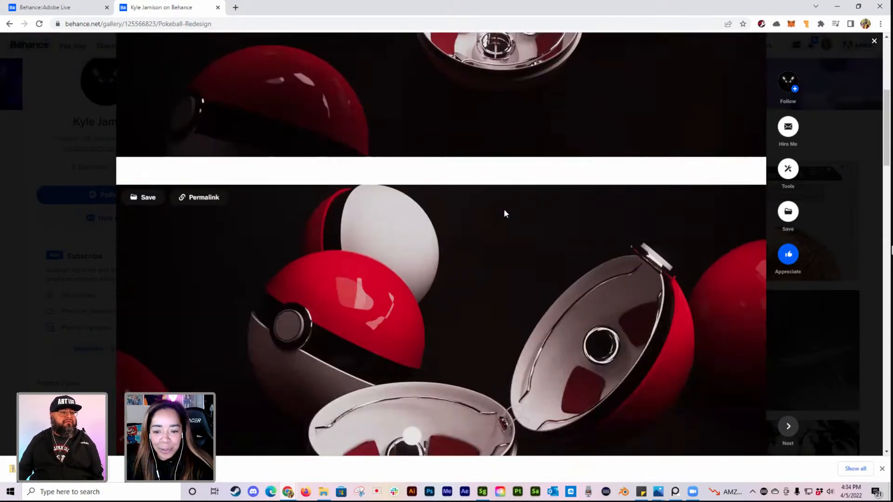
pyautogui.scroll(-2, 504, 210)
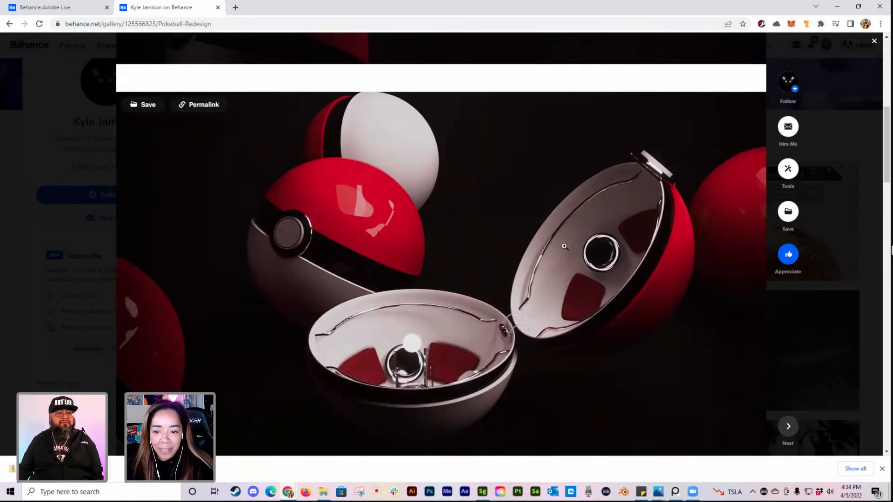
pyautogui.scroll(-1, 568, 307)
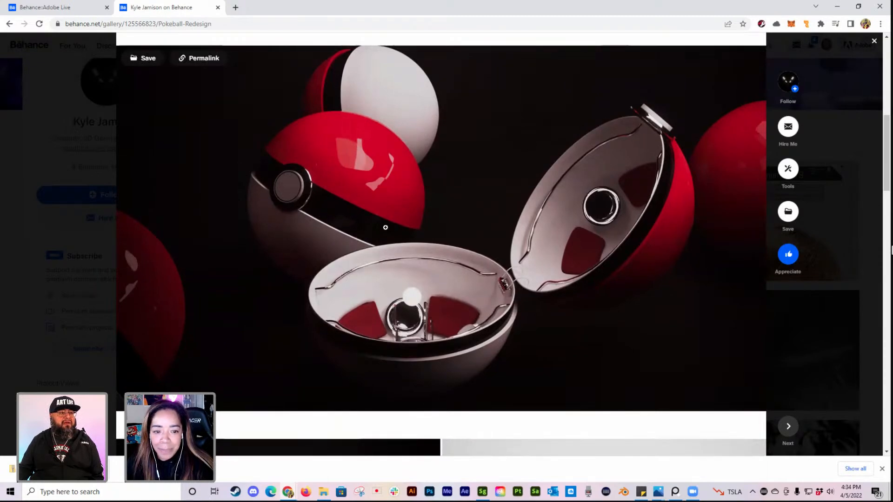
pyautogui.scroll(-4, 411, 251)
pyautogui.scroll(-4, 422, 251)
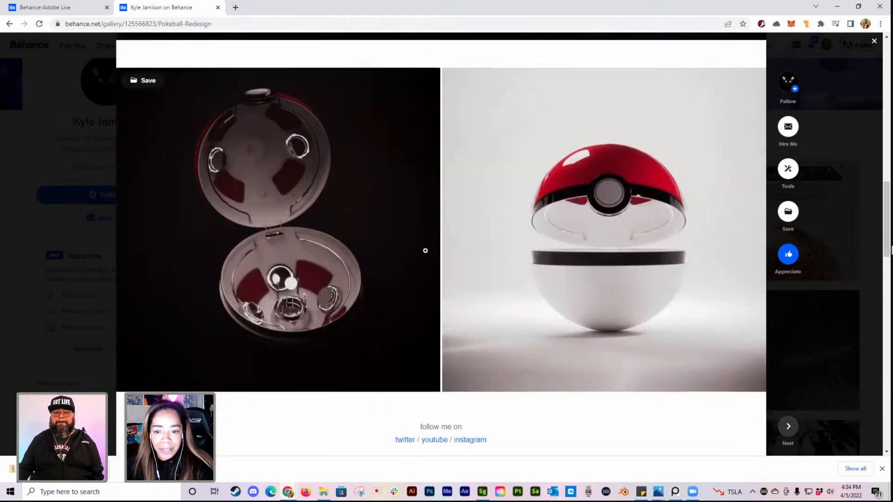
pyautogui.scroll(-3, 424, 253)
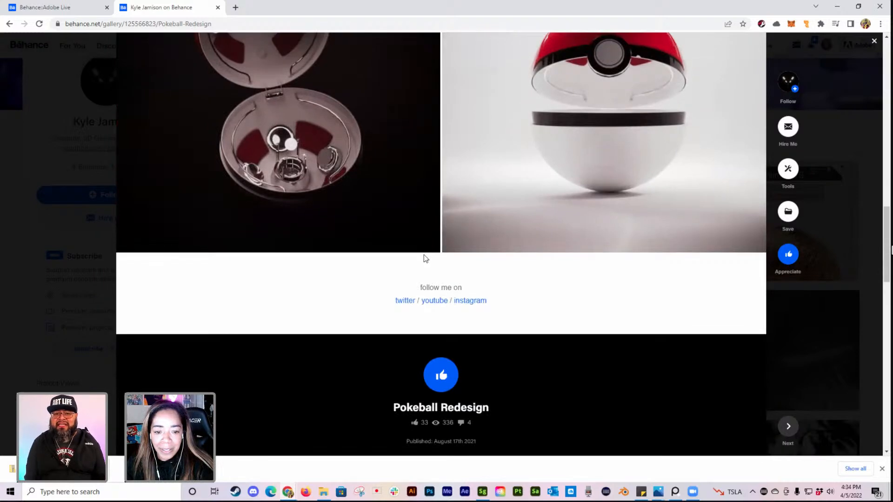
pyautogui.click(440, 374)
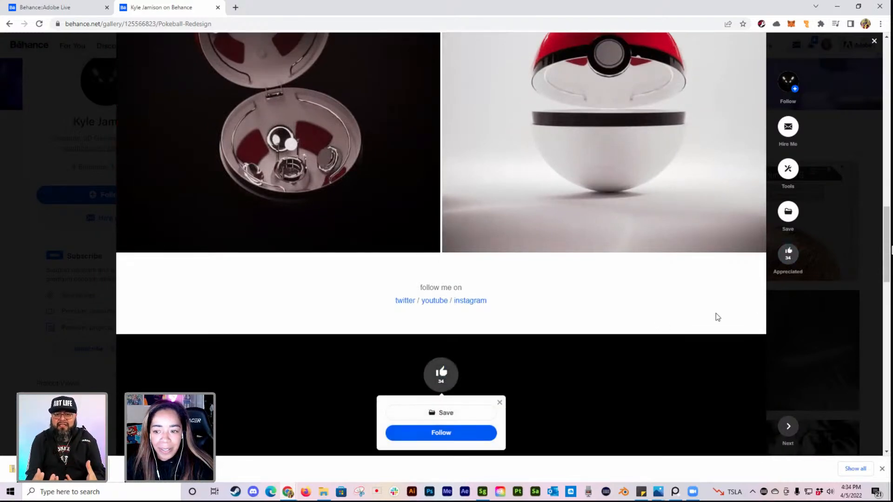
pyautogui.click(850, 132)
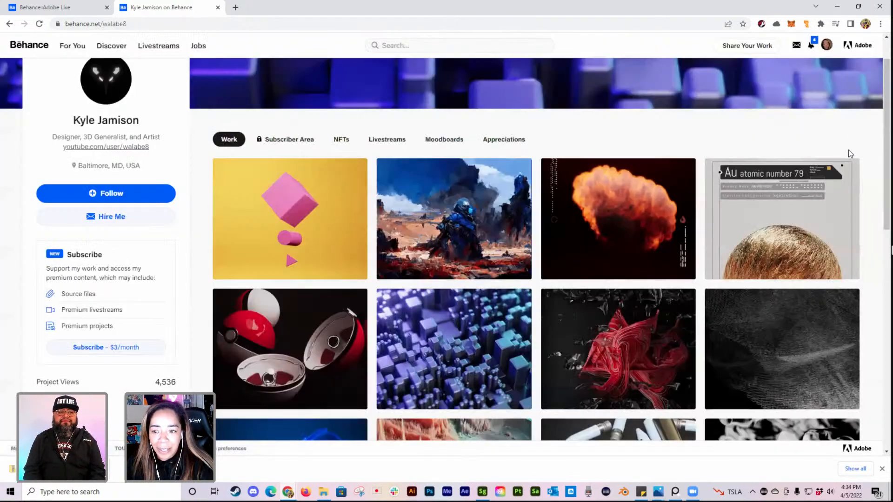
# Step: Open the Infinite Granite project from the artist's work grid and play its animation
pyautogui.scroll(-1, 848, 154)
pyautogui.scroll(-3, 492, 279)
pyautogui.click(499, 212)
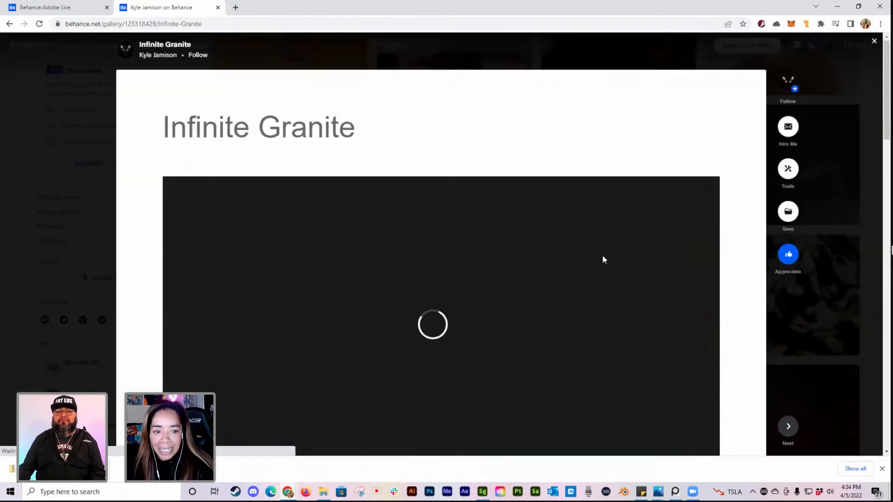
pyautogui.scroll(-2, 605, 258)
pyautogui.scroll(-1, 516, 254)
pyautogui.click(438, 194)
pyautogui.scroll(1, 493, 230)
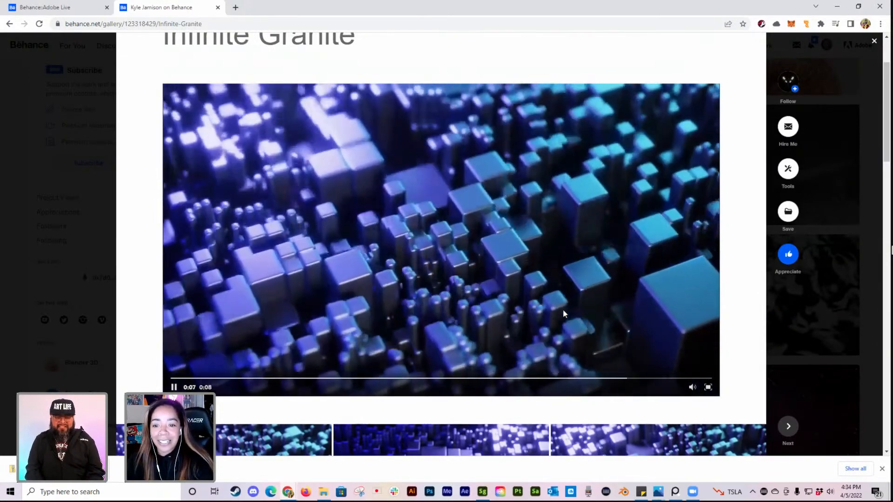
pyautogui.scroll(1, 562, 308)
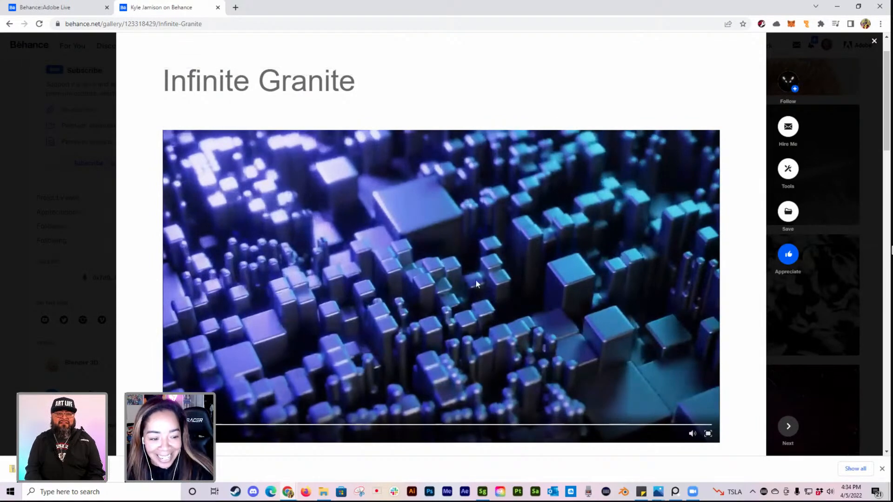
# Step: View the still images below the Infinite Granite animation and replay the video
pyautogui.scroll(-4, 511, 258)
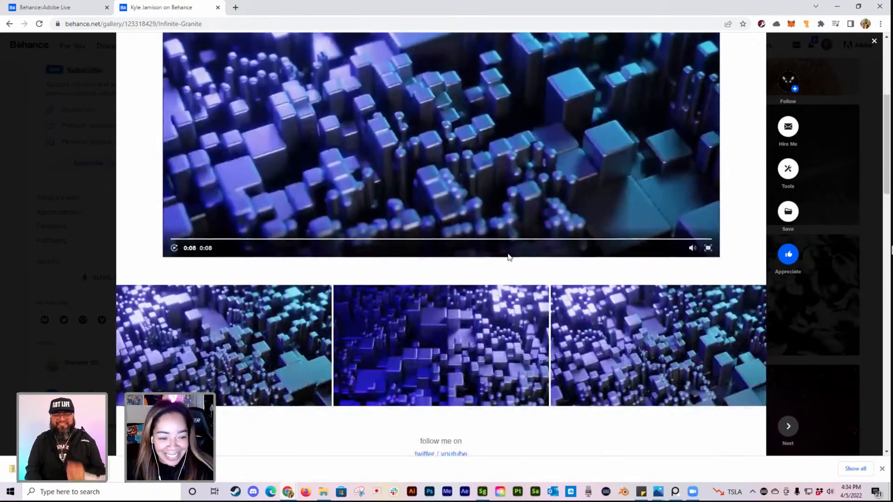
pyautogui.scroll(4, 389, 194)
pyautogui.scroll(-2, 196, 299)
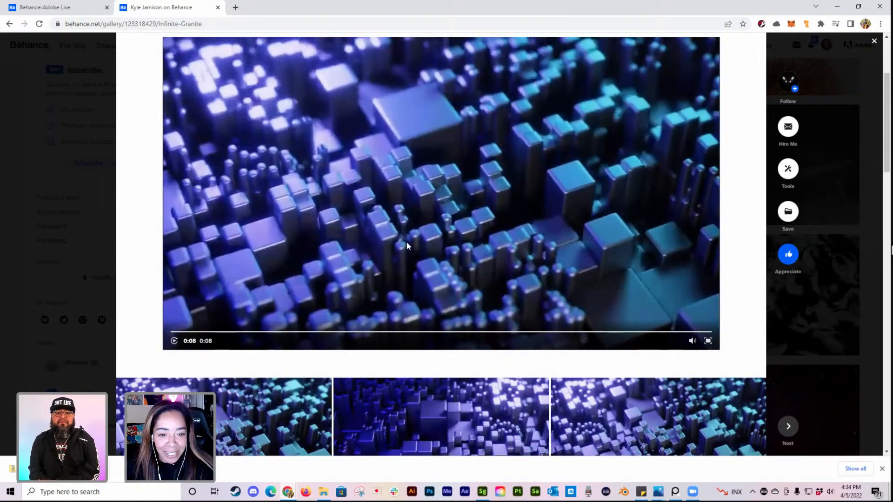
pyautogui.click(173, 341)
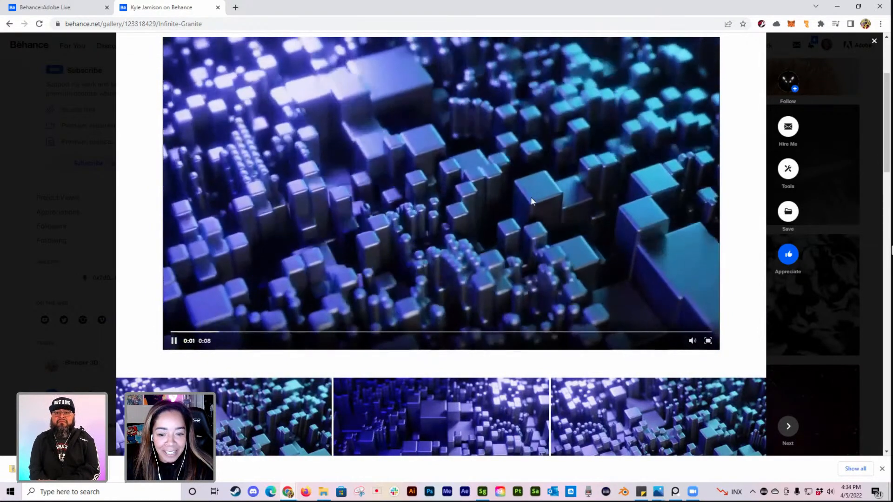
# Step: Appreciate the Infinite Granite project and close it to return to the artist's profile
pyautogui.scroll(-2, 534, 204)
pyautogui.scroll(-4, 534, 203)
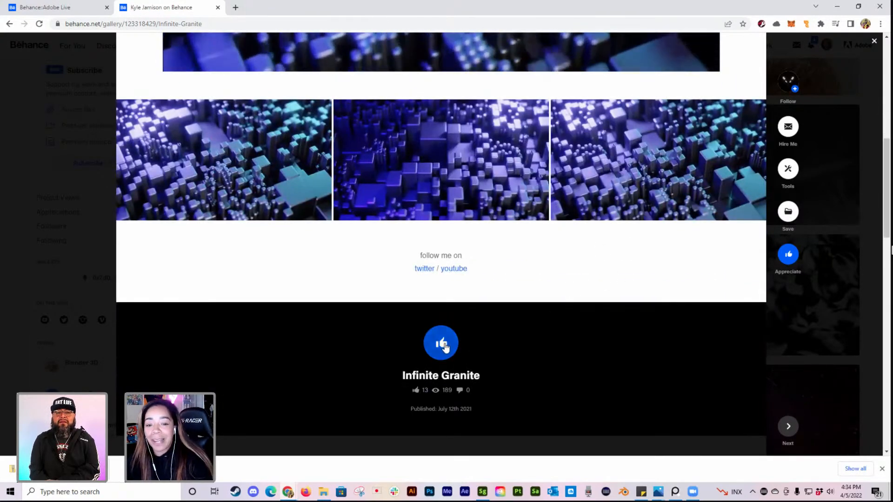
pyautogui.click(442, 344)
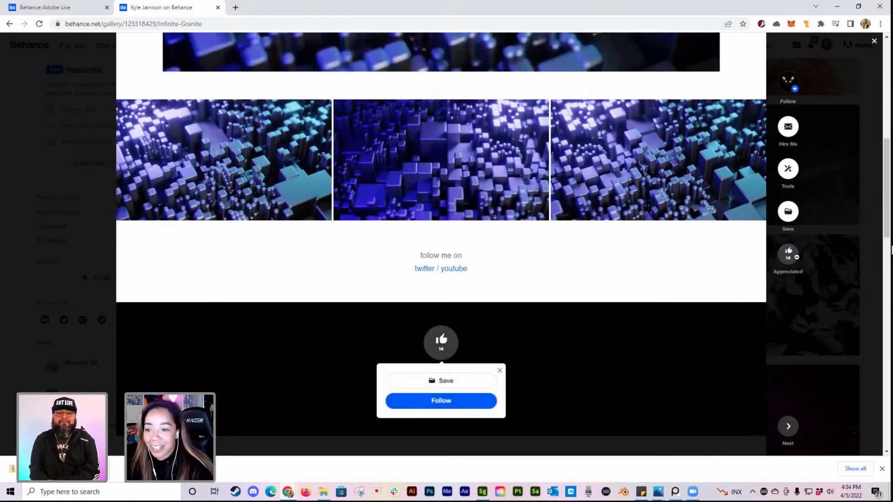
pyautogui.click(846, 165)
# Step: Browse the artist's work grid and open the Primitive.Strands project
pyautogui.scroll(3, 748, 309)
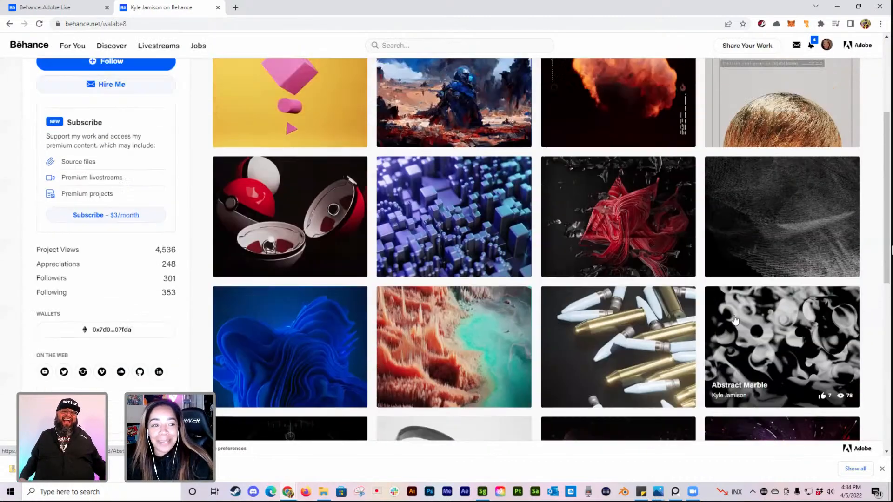
pyautogui.scroll(2, 735, 320)
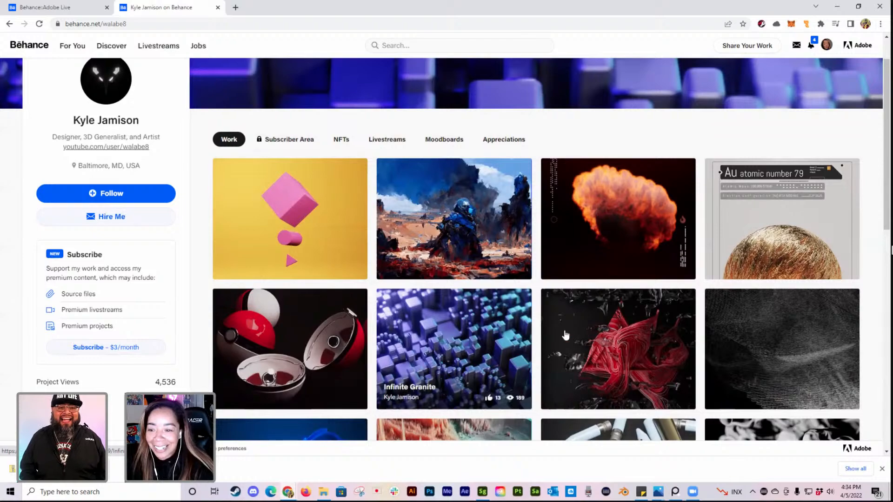
pyautogui.scroll(-1, 628, 335)
pyautogui.scroll(-1, 633, 326)
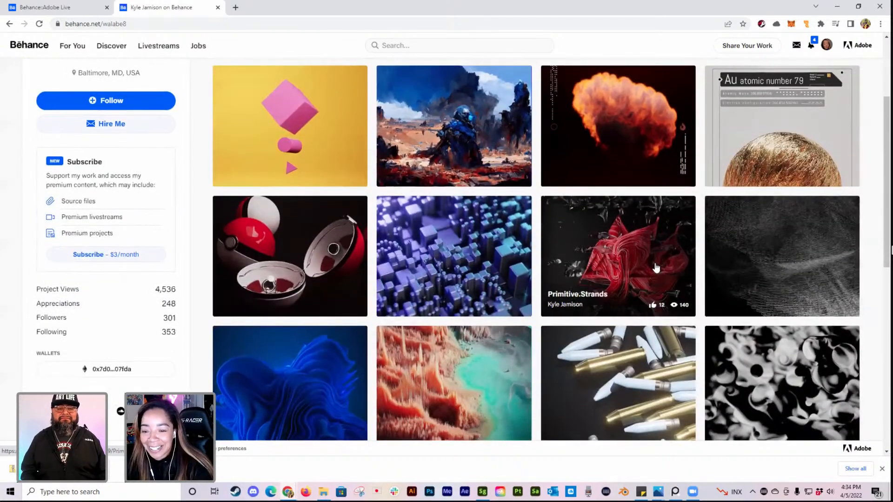
pyautogui.scroll(-1, 651, 260)
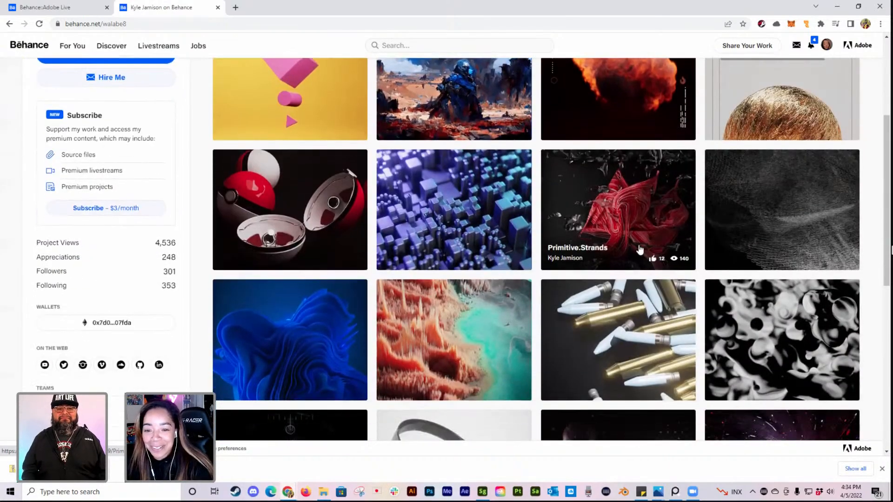
pyautogui.click(647, 208)
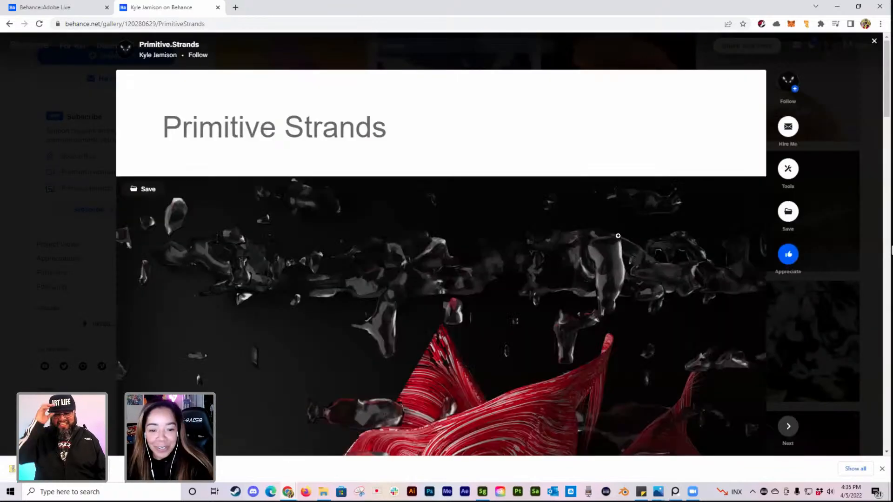
# Step: Examine the red strand render and the two monochrome images in the Primitive.Strands project, down to its appreciation section
pyautogui.scroll(-6, 613, 230)
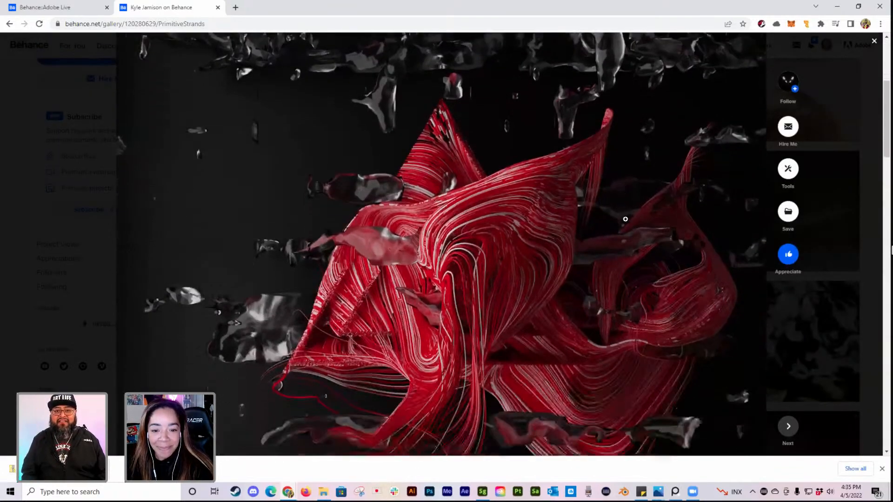
pyautogui.scroll(-2, 625, 218)
pyautogui.scroll(-1, 625, 219)
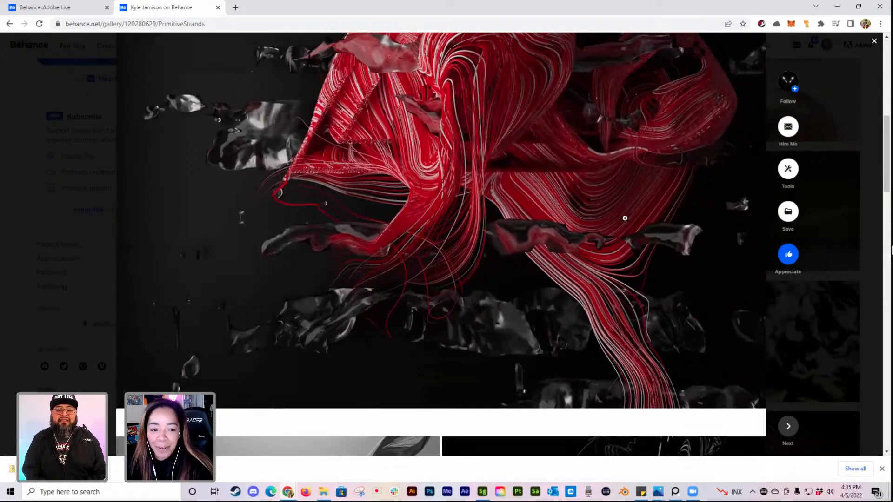
pyautogui.scroll(1, 625, 218)
pyautogui.scroll(1, 625, 218)
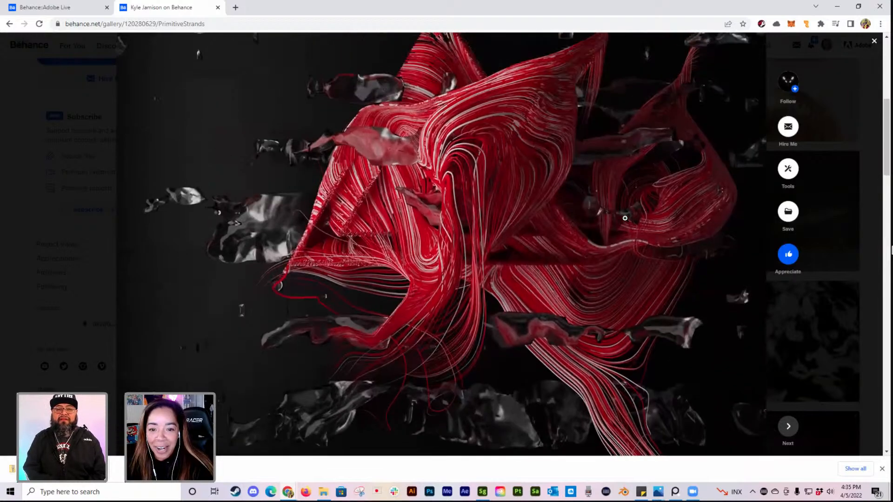
pyautogui.scroll(-8, 625, 218)
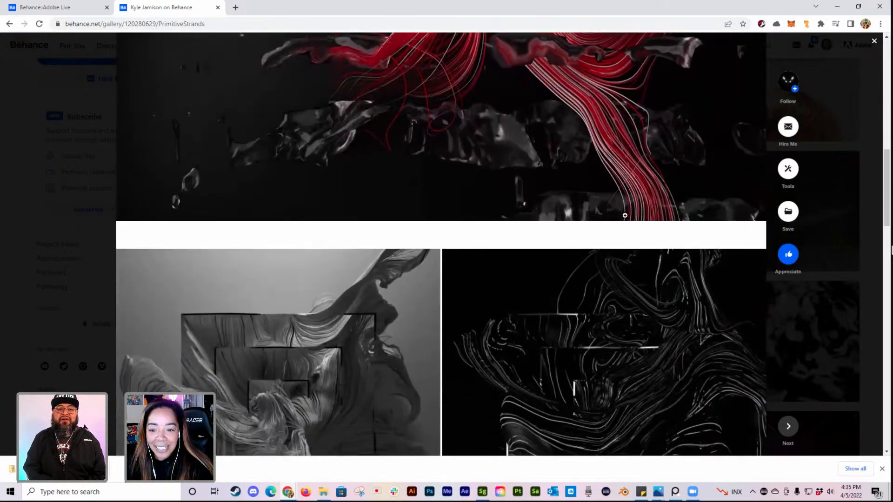
pyautogui.scroll(-2, 624, 215)
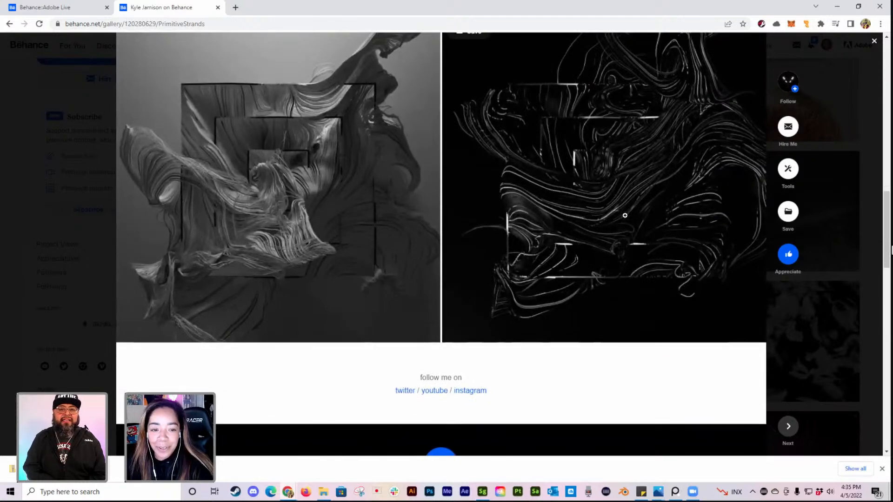
pyautogui.scroll(-3, 625, 215)
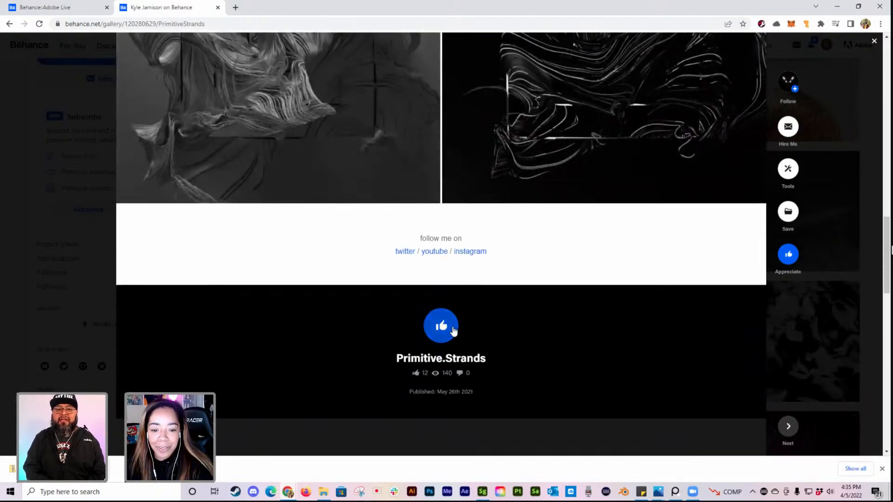
# Step: Appreciate the Primitive.Strands project and close it to return to the artist's profile
pyautogui.scroll(-1, 458, 327)
pyautogui.click(465, 281)
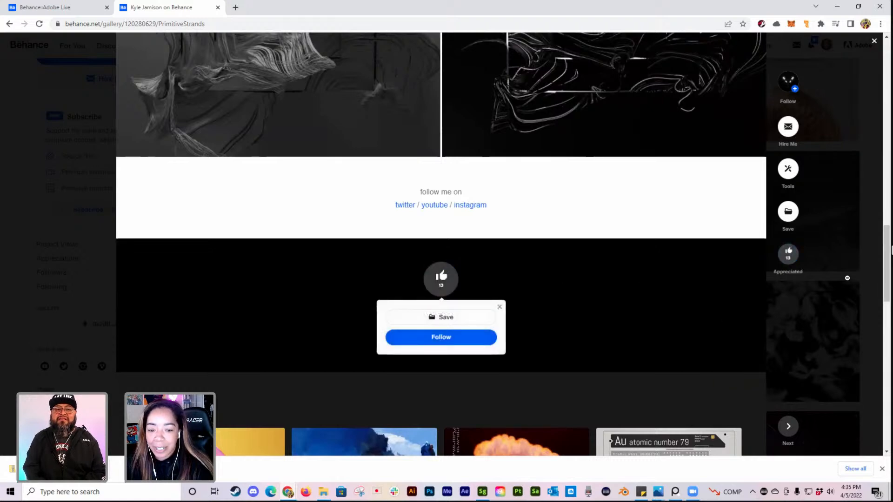
pyautogui.click(845, 273)
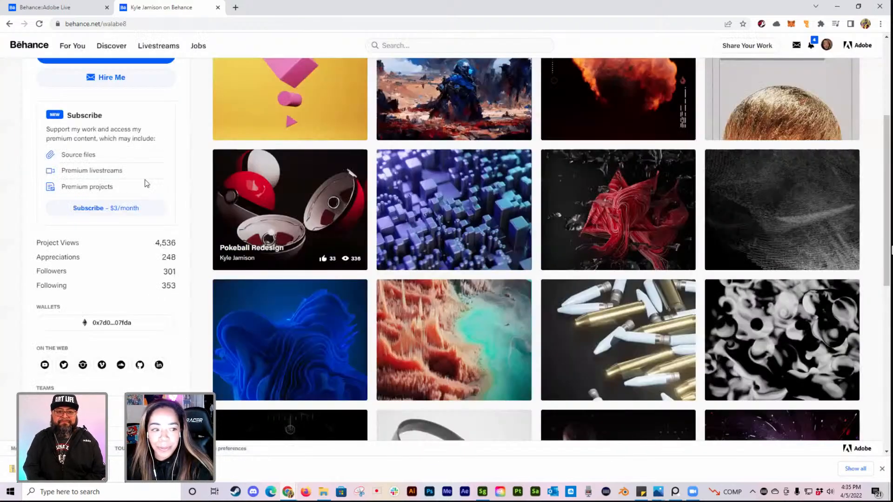
# Step: Follow the artist and turn on browser notifications for New Work and Live Videos
pyautogui.scroll(2, 177, 193)
pyautogui.click(143, 154)
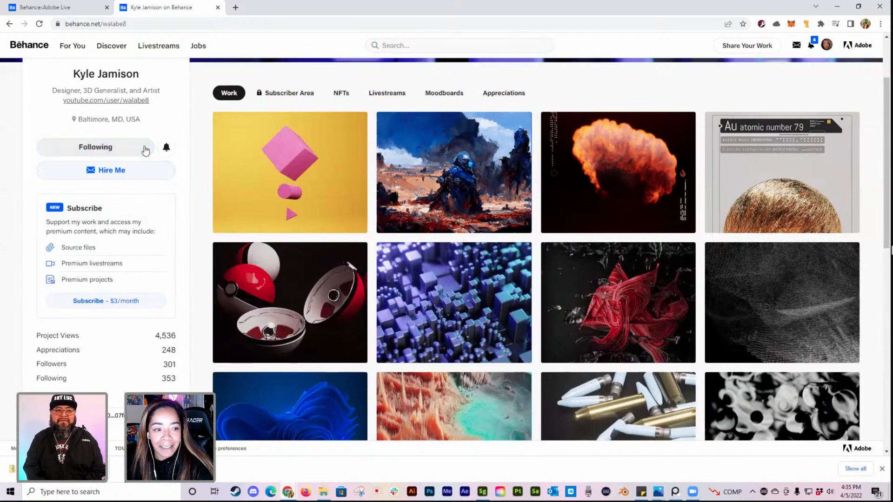
pyautogui.click(167, 148)
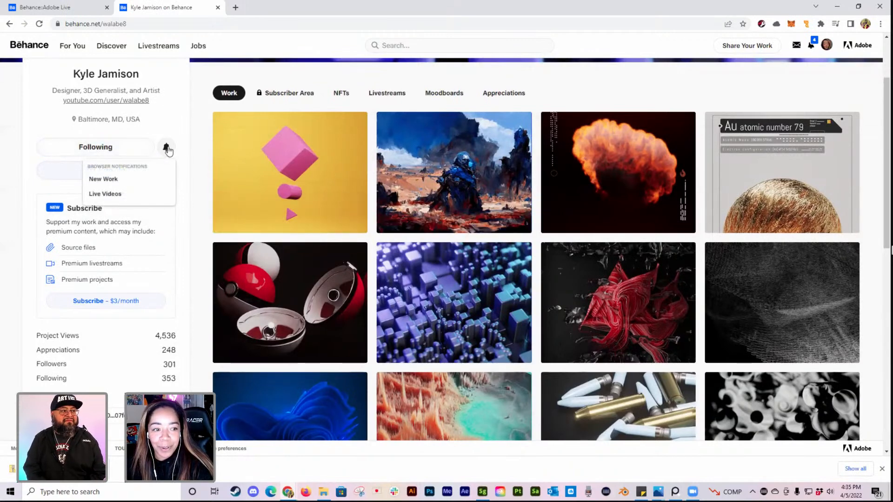
pyautogui.click(148, 77)
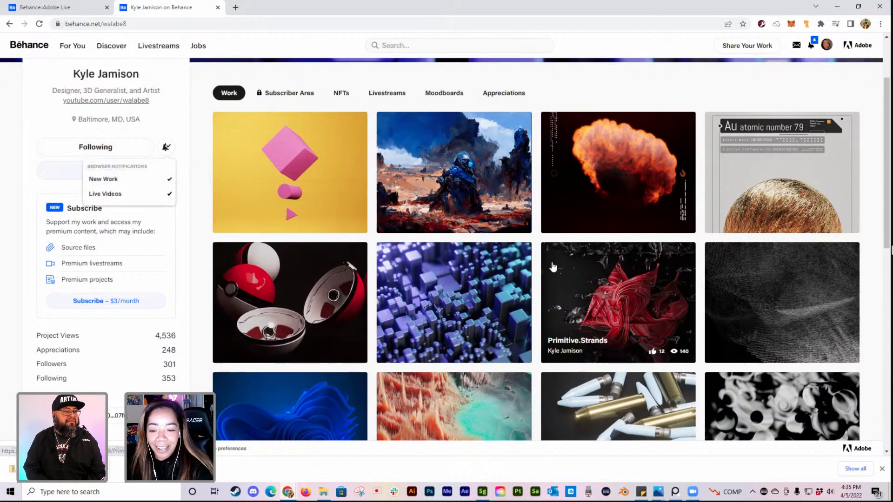
# Step: Open the Microsoft Design Replications project from the work grid and examine its translucent cube and blue folded-shape renders
pyautogui.scroll(-2, 660, 281)
pyautogui.scroll(-2, 660, 281)
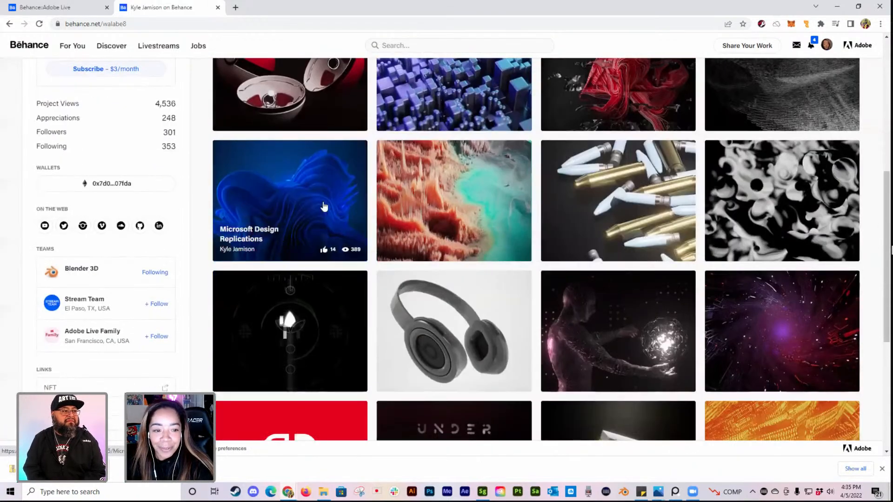
pyautogui.click(328, 205)
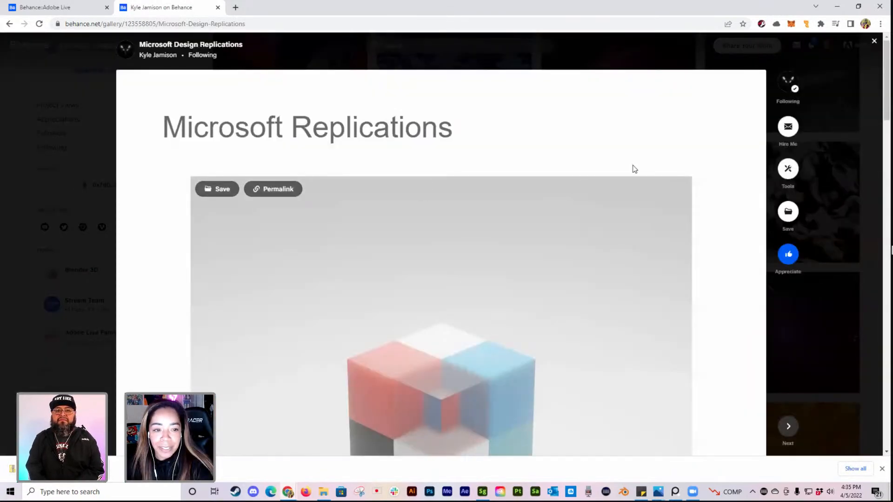
pyautogui.scroll(-5, 666, 154)
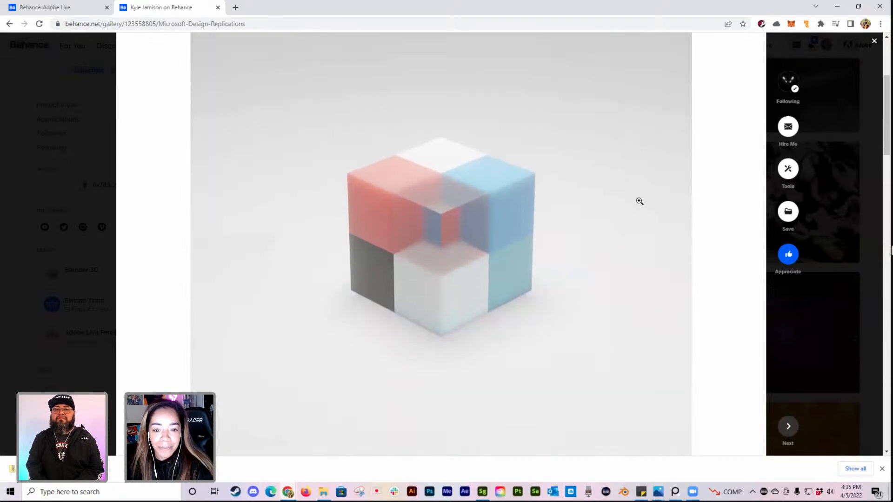
pyautogui.scroll(1, 634, 218)
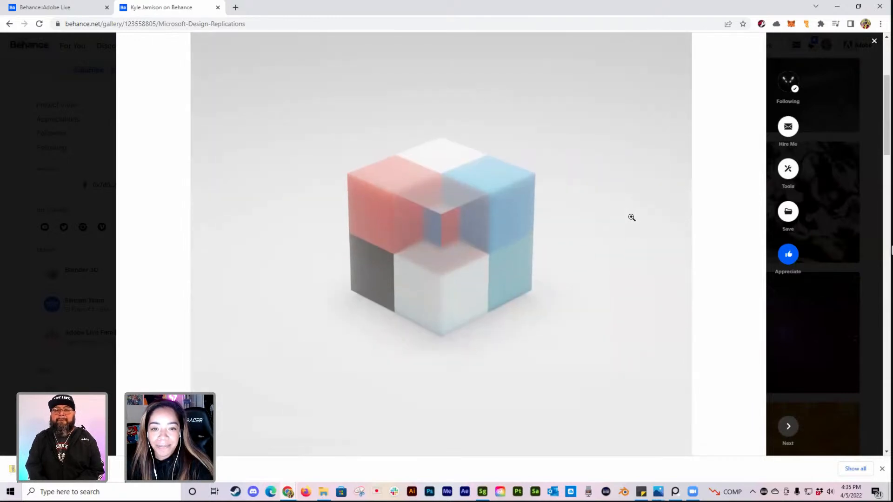
pyautogui.scroll(-1, 631, 218)
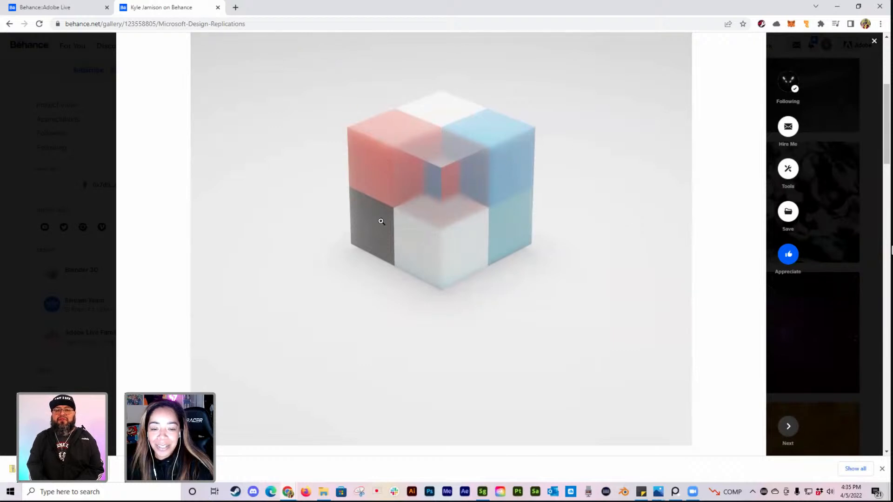
pyautogui.scroll(-2, 562, 255)
pyautogui.scroll(-4, 562, 256)
pyautogui.scroll(-4, 562, 254)
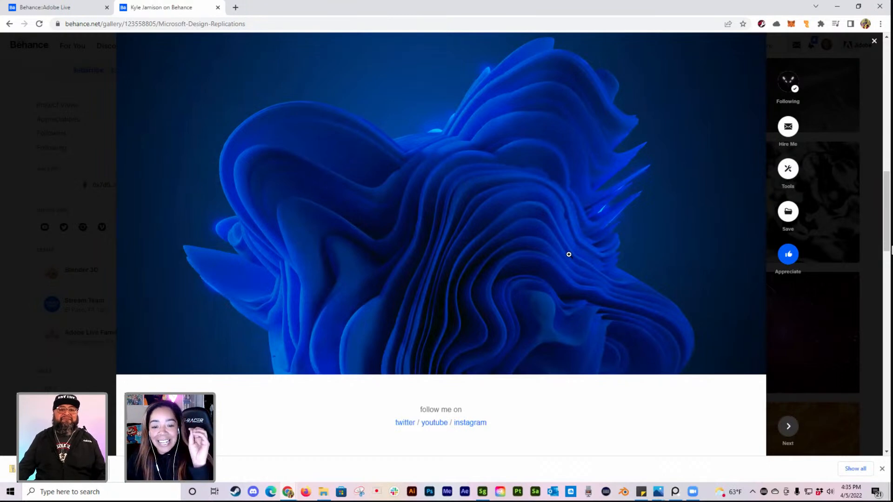
pyautogui.scroll(10, 562, 268)
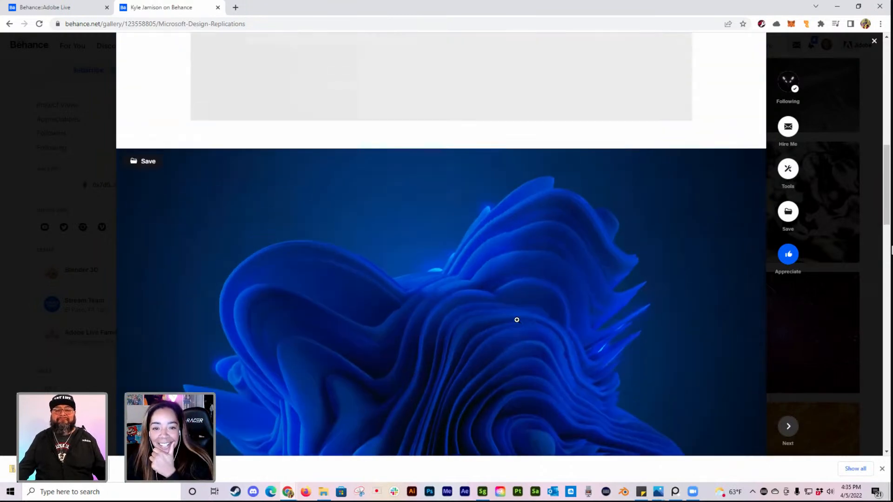
# Step: Appreciate the Microsoft Design Replications project and close it to return to the work grid
pyautogui.scroll(-10, 505, 306)
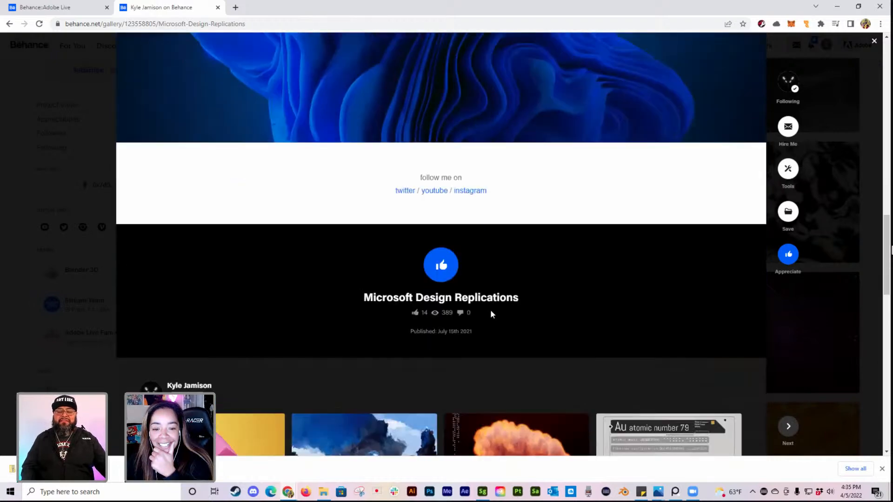
pyautogui.click(441, 265)
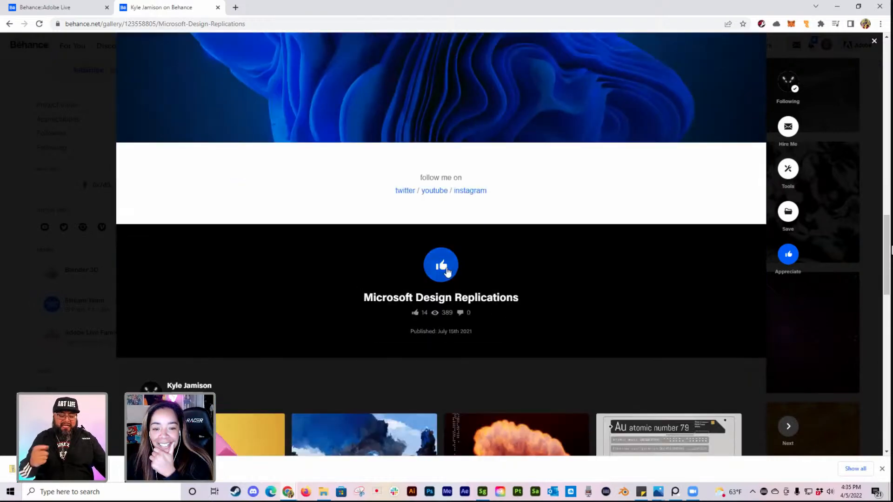
pyautogui.click(855, 301)
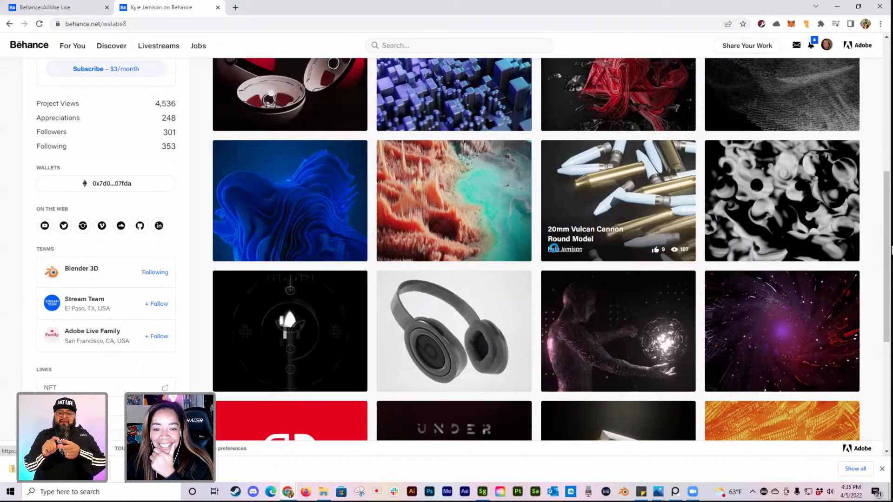
# Step: Open the Carbon Sink project and examine its two rows of red terrain and turquoise water renders
pyautogui.click(476, 199)
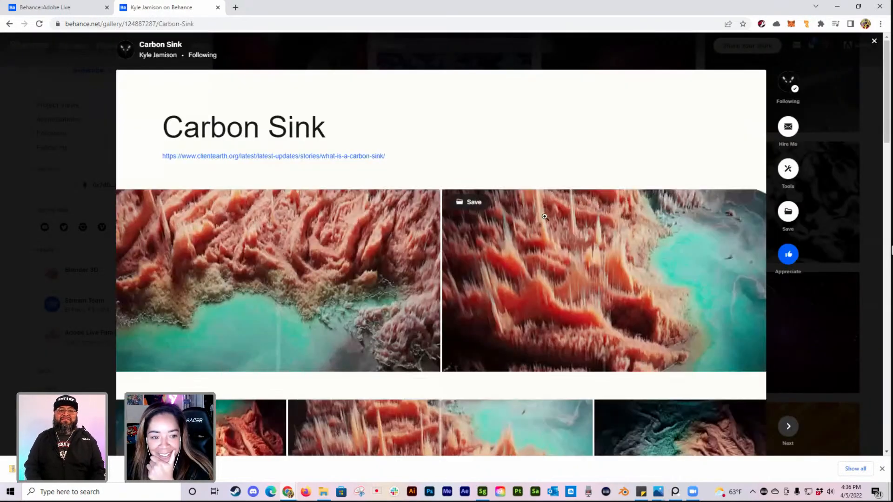
pyautogui.scroll(-3, 544, 216)
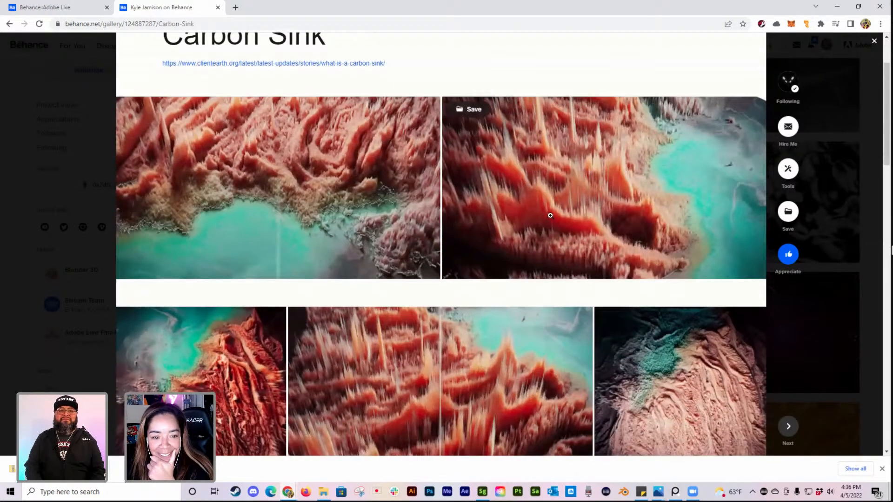
pyautogui.scroll(3, 459, 185)
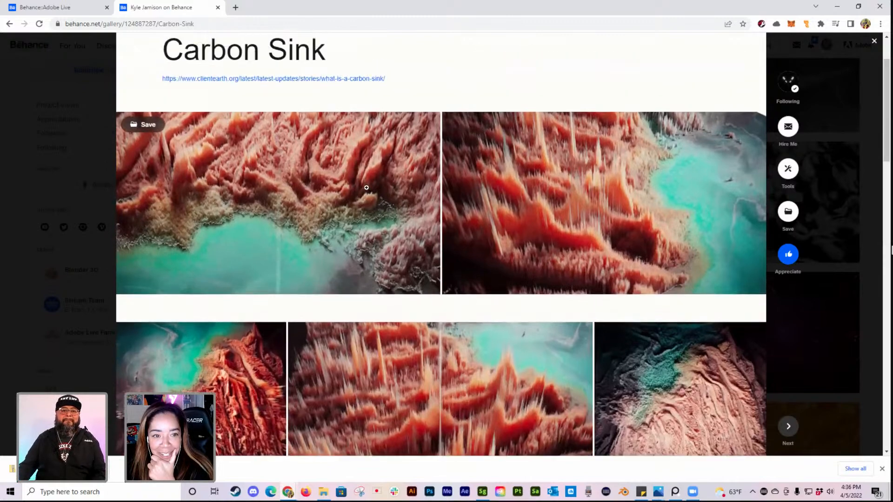
pyautogui.scroll(-5, 488, 211)
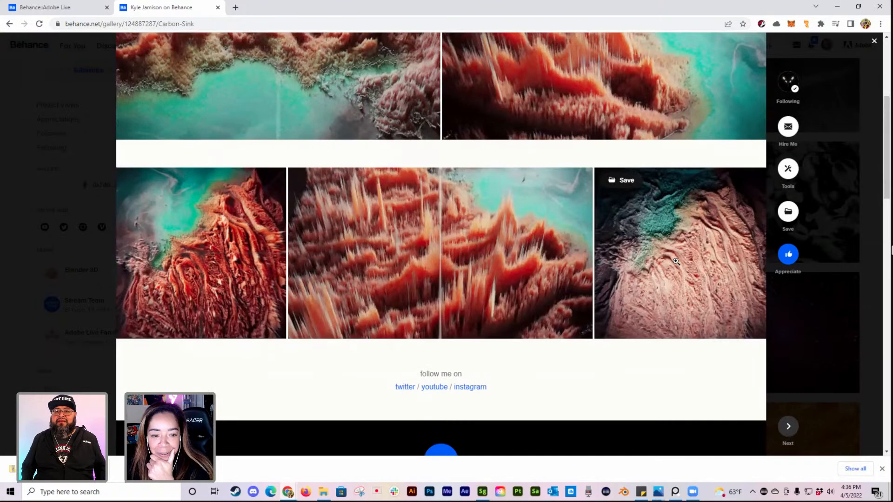
pyautogui.scroll(3, 673, 287)
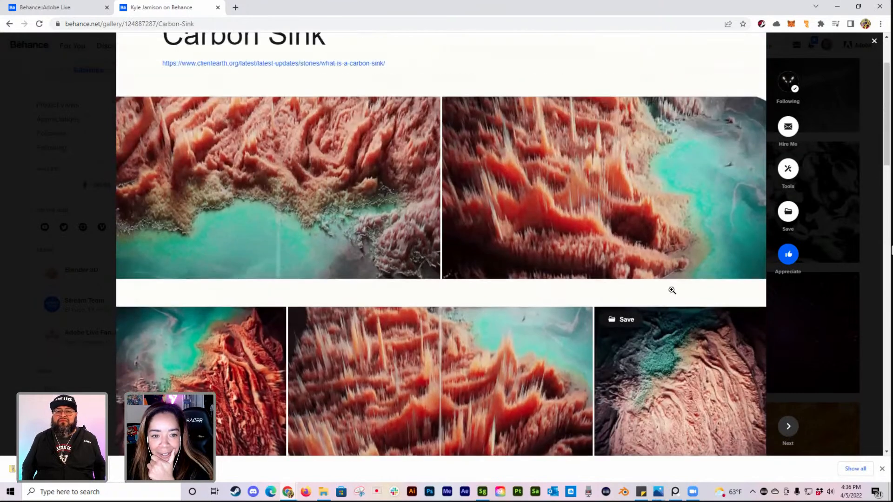
pyautogui.scroll(-4, 671, 292)
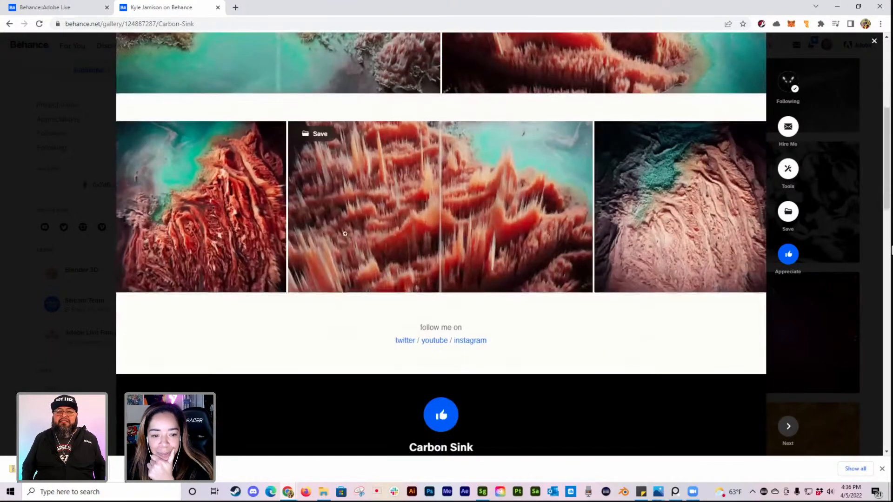
pyautogui.scroll(2, 571, 207)
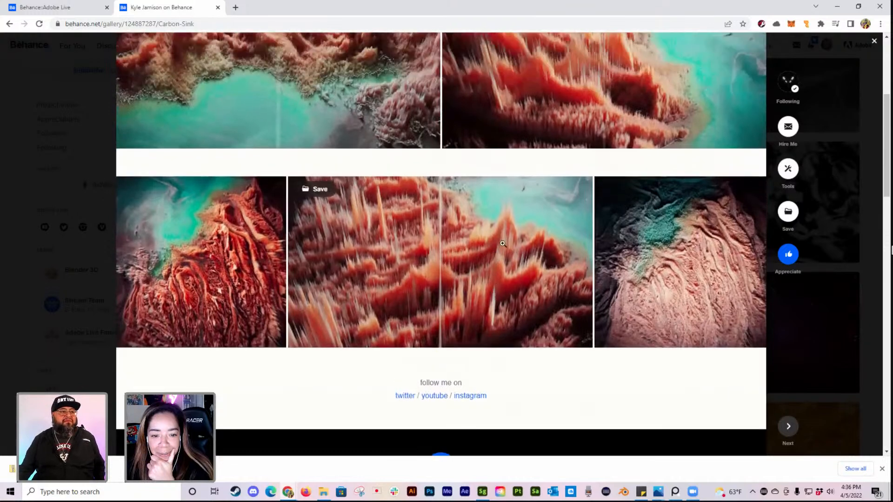
pyautogui.scroll(1, 571, 206)
pyautogui.scroll(2, 568, 205)
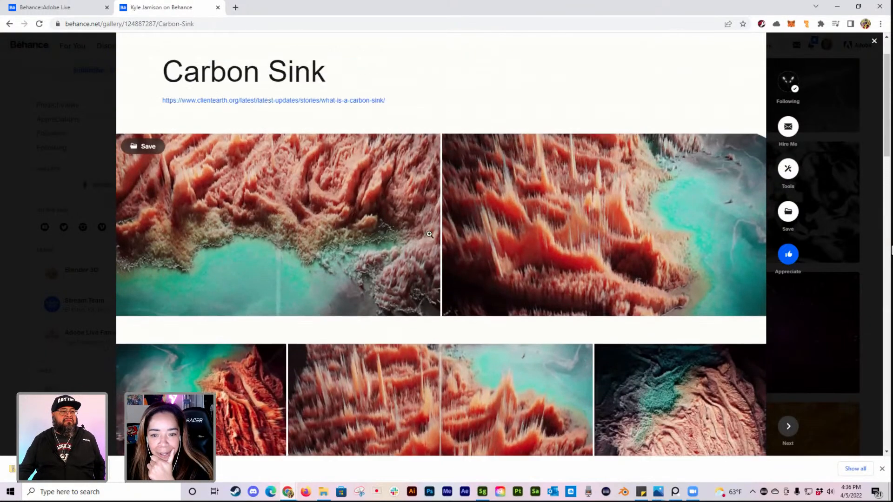
pyautogui.scroll(-5, 459, 242)
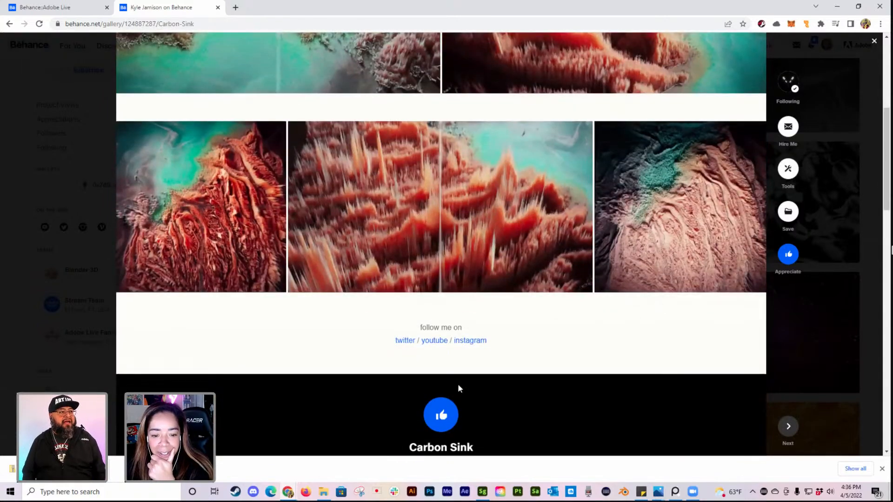
# Step: Appreciate the Carbon Sink project and close it to return to the work grid
pyautogui.scroll(-2, 471, 391)
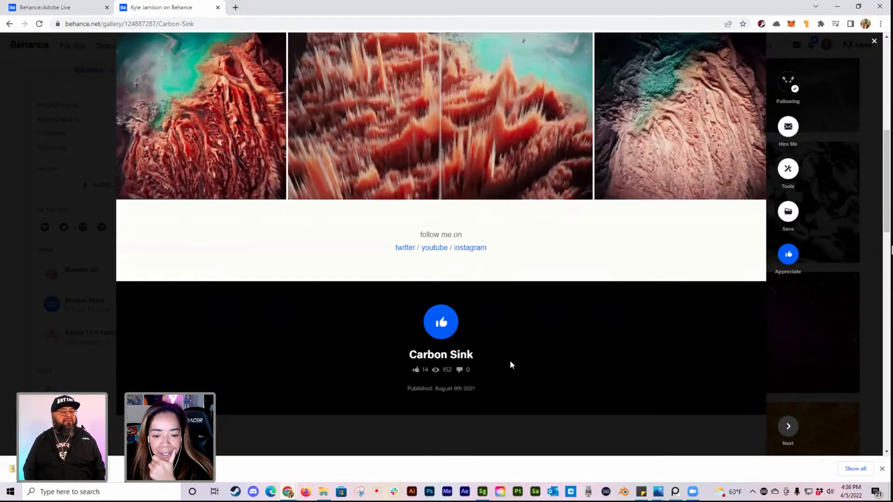
pyautogui.click(447, 325)
pyautogui.click(867, 290)
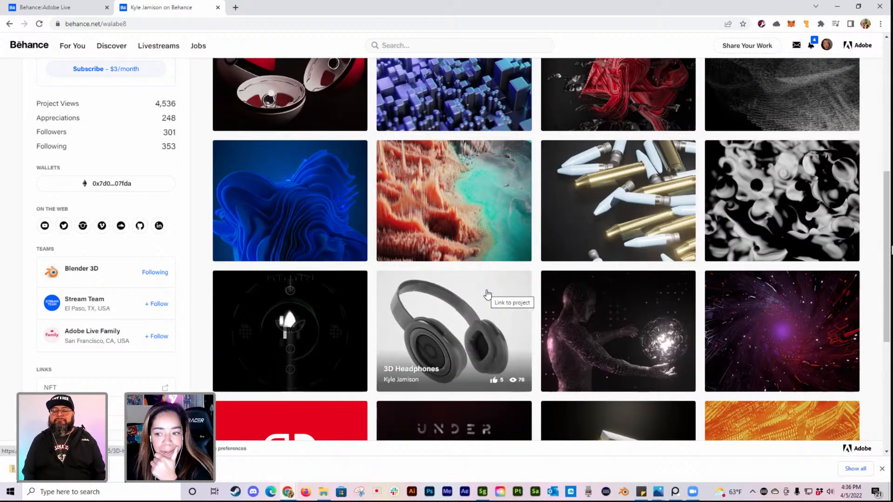
# Step: Browse the remaining projects in the work grid and open the 20mm Vulcan Cannon Round Model project
pyautogui.scroll(-1, 732, 281)
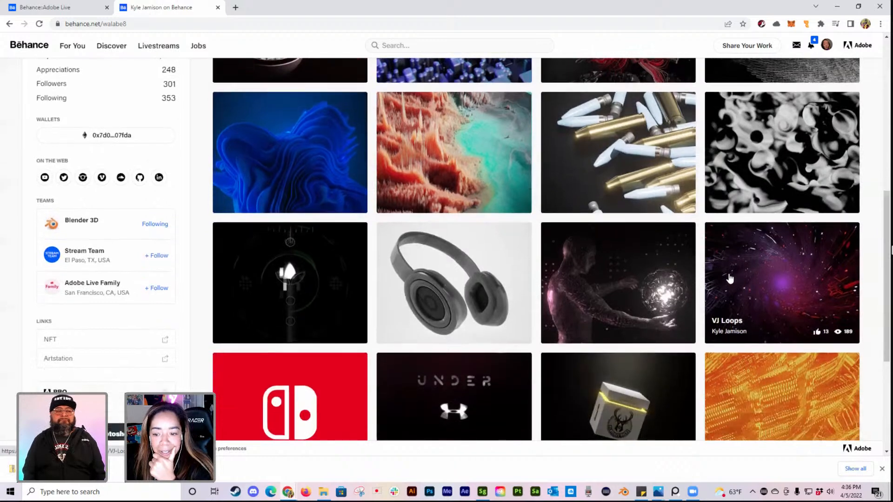
pyautogui.scroll(-1, 730, 279)
pyautogui.scroll(1, 675, 278)
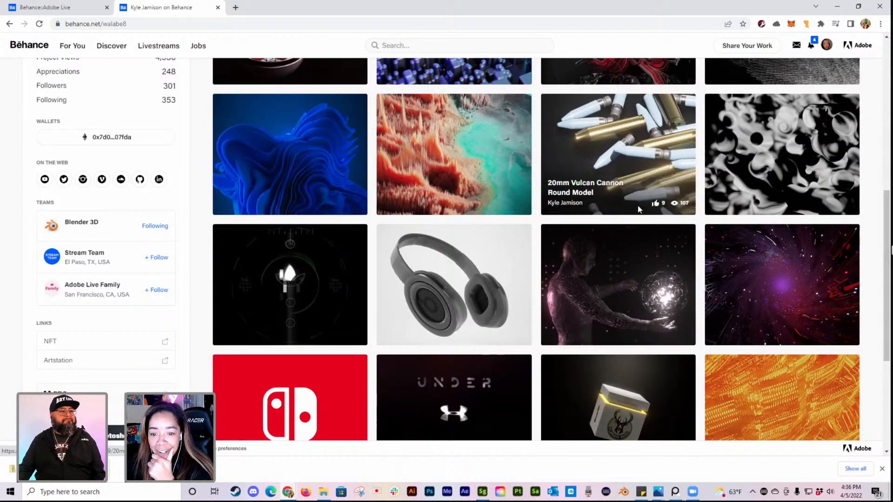
pyautogui.click(667, 163)
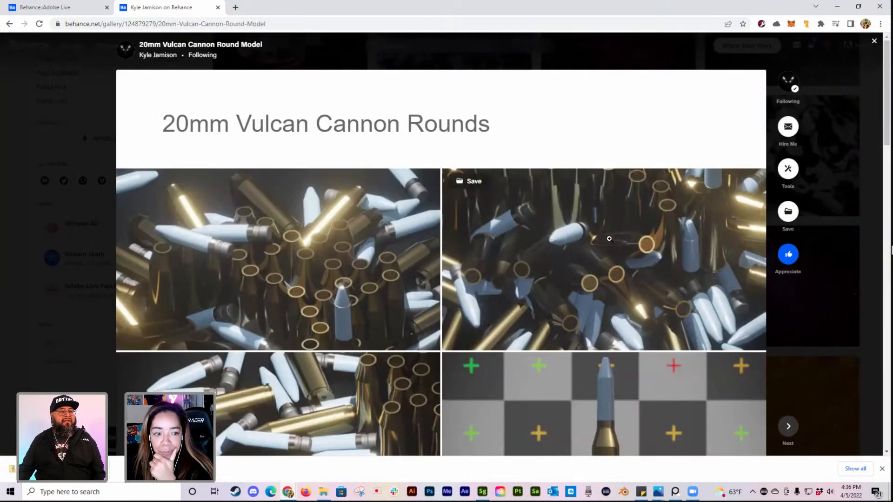
# Step: View the 20mm Vulcan Cannon Round Model renders, appreciate the project and close it
pyautogui.scroll(-5, 637, 263)
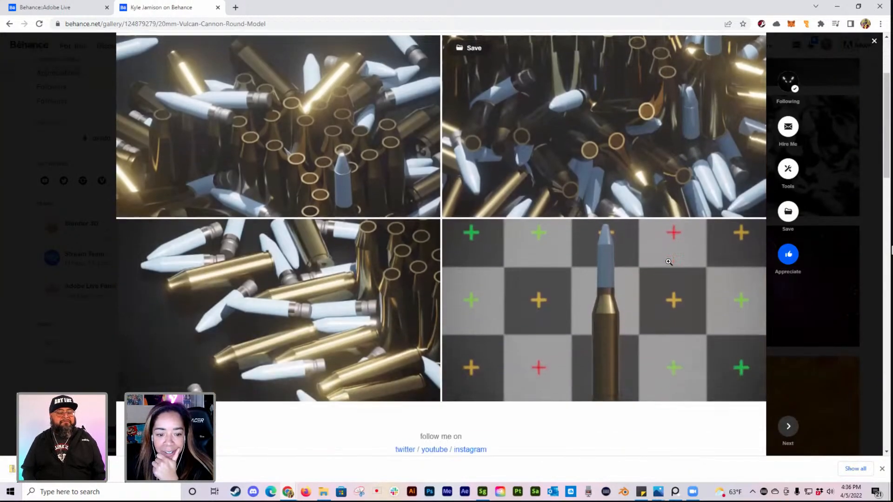
pyautogui.scroll(-2, 627, 283)
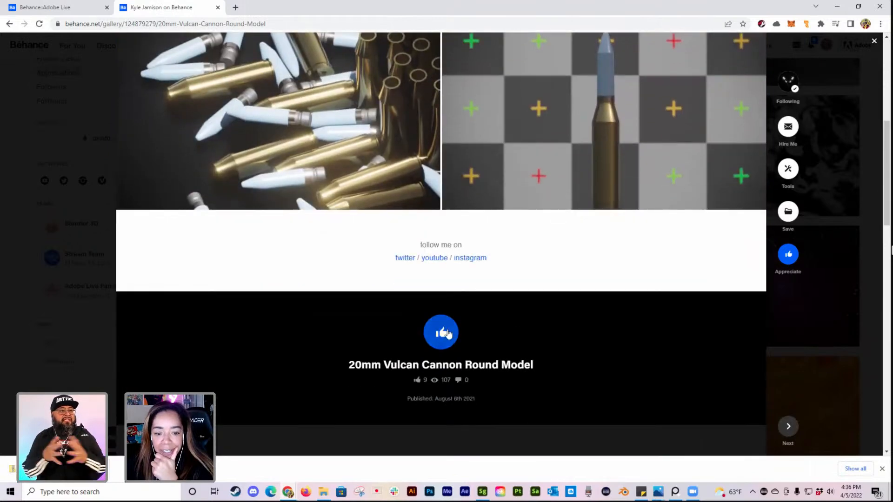
pyautogui.click(442, 332)
pyautogui.click(854, 307)
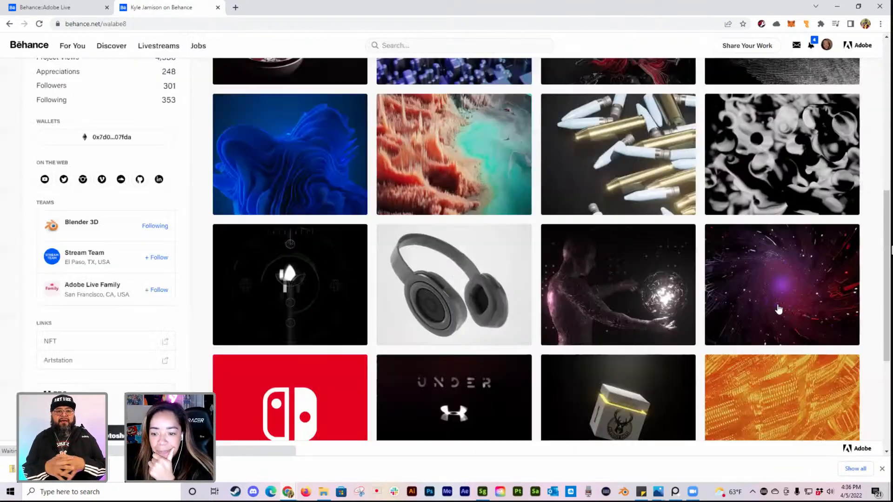
# Step: Show the artist's livestreams on the profile and look through the list of past streams
pyautogui.scroll(-2, 698, 298)
pyautogui.scroll(10, 418, 326)
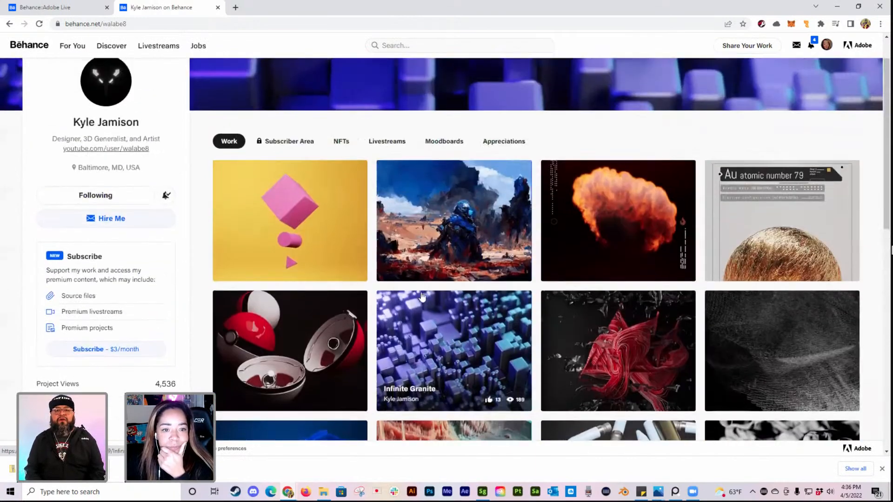
pyautogui.scroll(1, 423, 296)
pyautogui.click(389, 186)
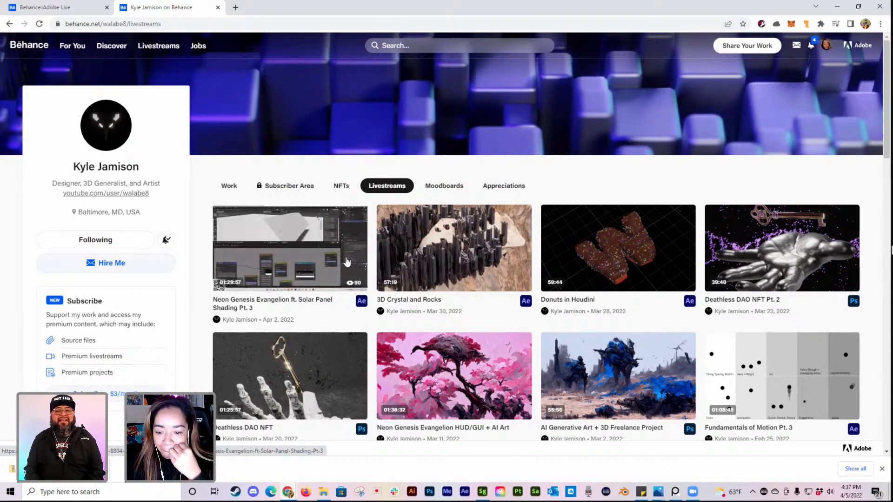
pyautogui.scroll(-2, 338, 265)
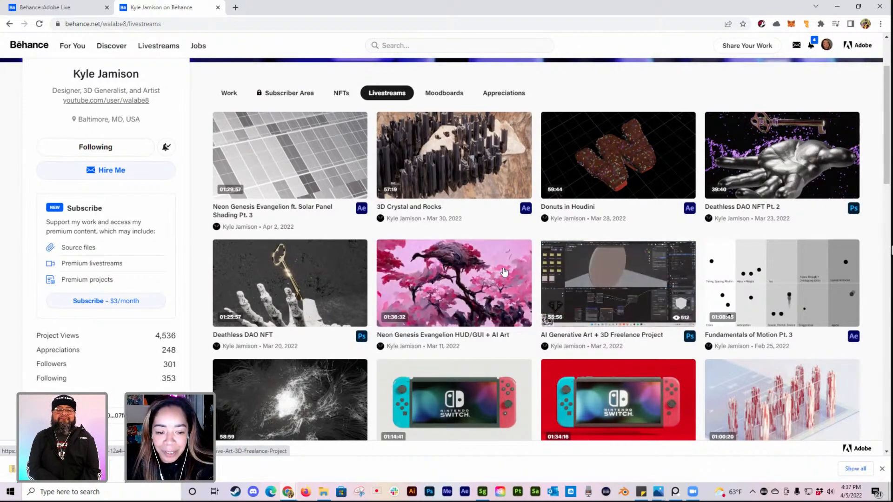
# Step: Look through the artist's list of past livestreams and return to the head of the profile
pyautogui.scroll(-3, 481, 279)
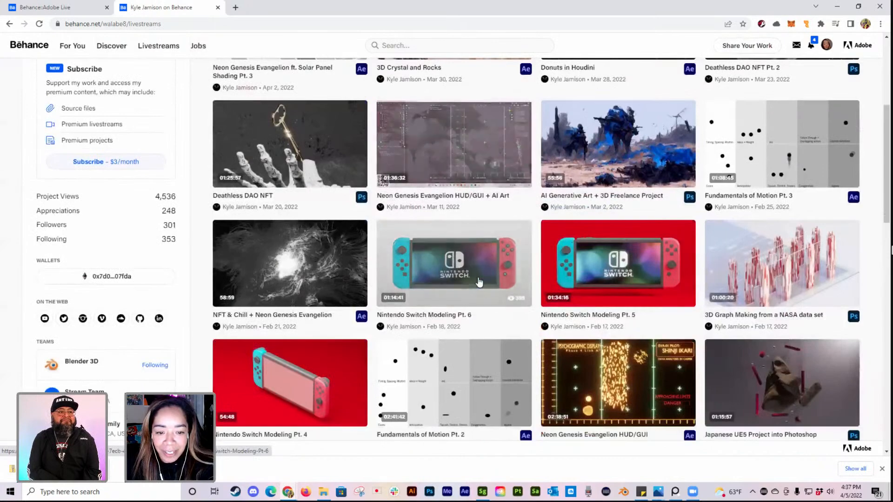
pyautogui.scroll(-2, 478, 282)
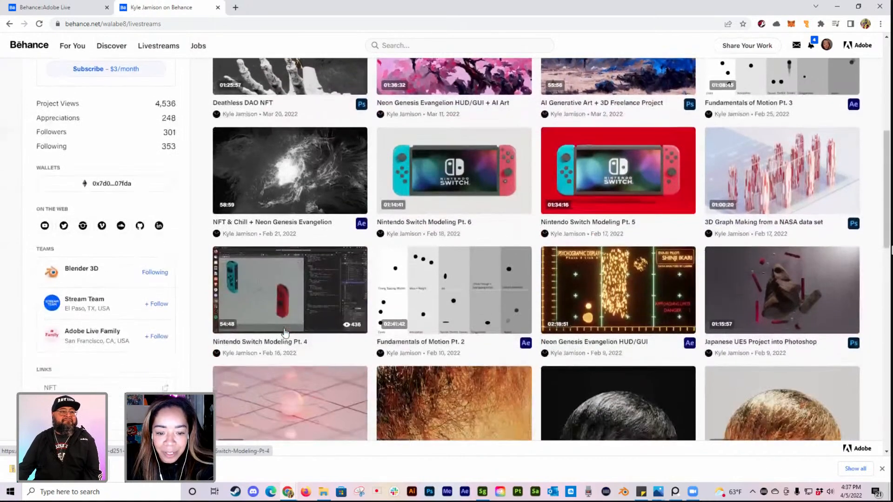
pyautogui.scroll(-2, 286, 332)
pyautogui.scroll(-2, 291, 327)
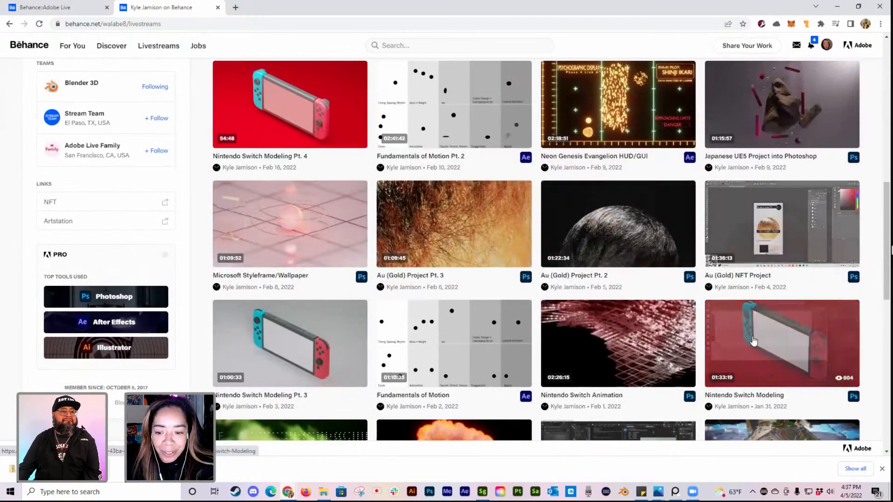
pyautogui.scroll(-2, 393, 337)
pyautogui.scroll(-1, 393, 334)
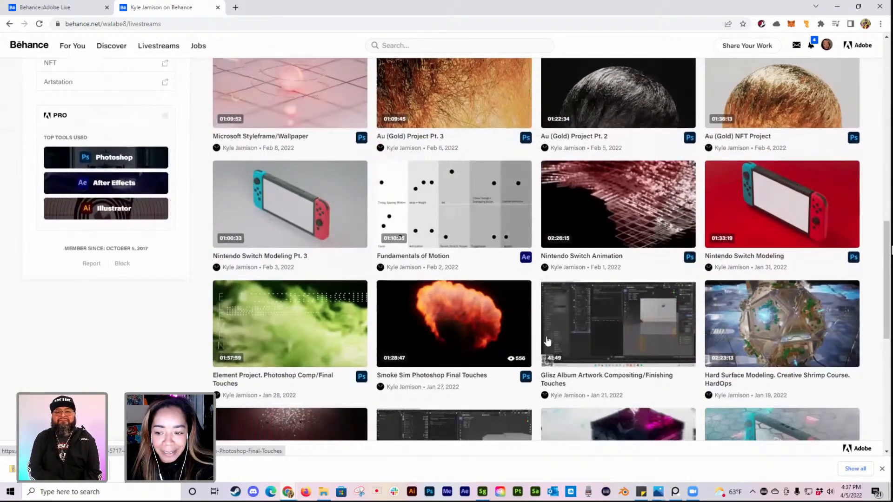
pyautogui.scroll(7, 537, 342)
pyautogui.scroll(7, 537, 342)
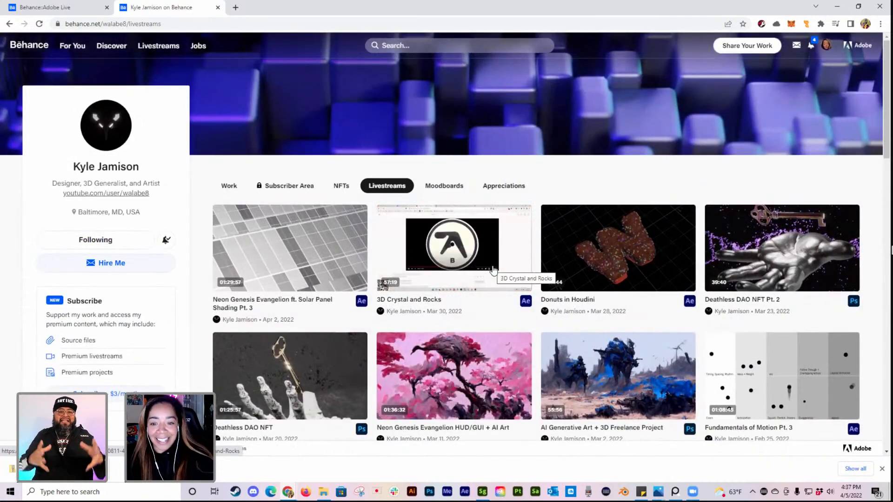
# Step: Return to the artist's work grid and open the 2021 NBA Champions 3D Package Design project
pyautogui.click(226, 188)
pyautogui.scroll(-5, 605, 265)
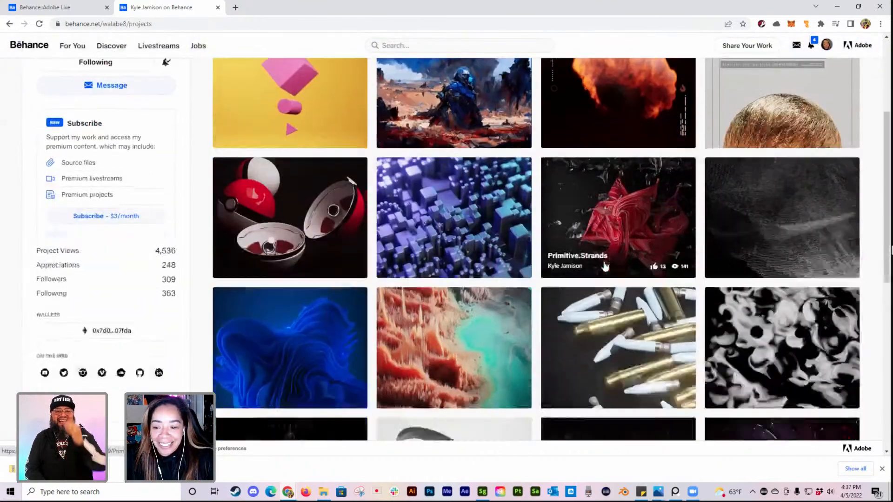
pyautogui.scroll(-4, 603, 266)
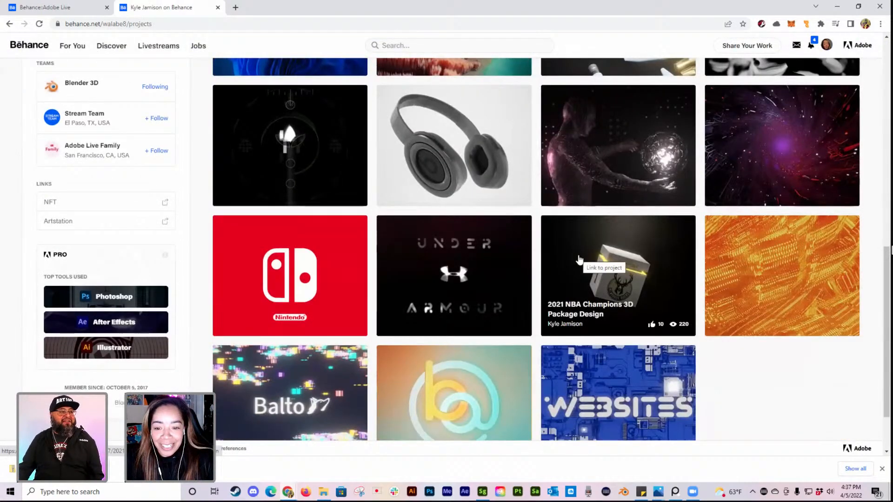
pyautogui.scroll(-1, 587, 255)
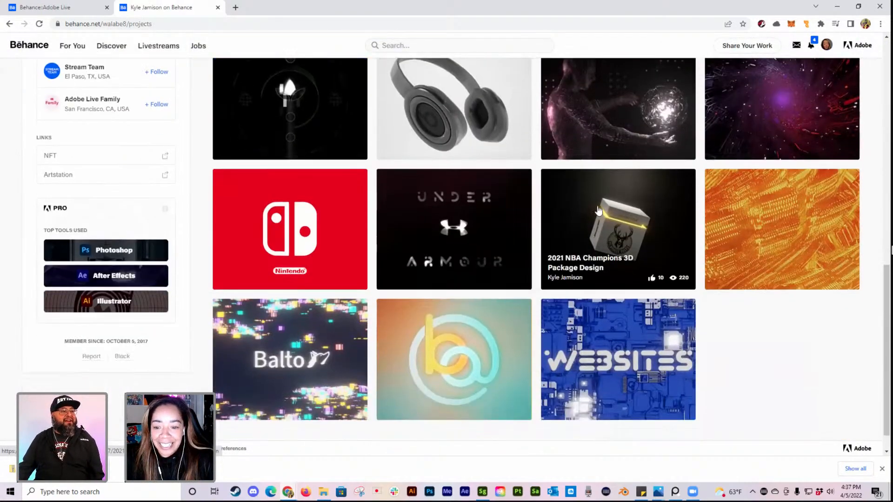
pyautogui.click(598, 210)
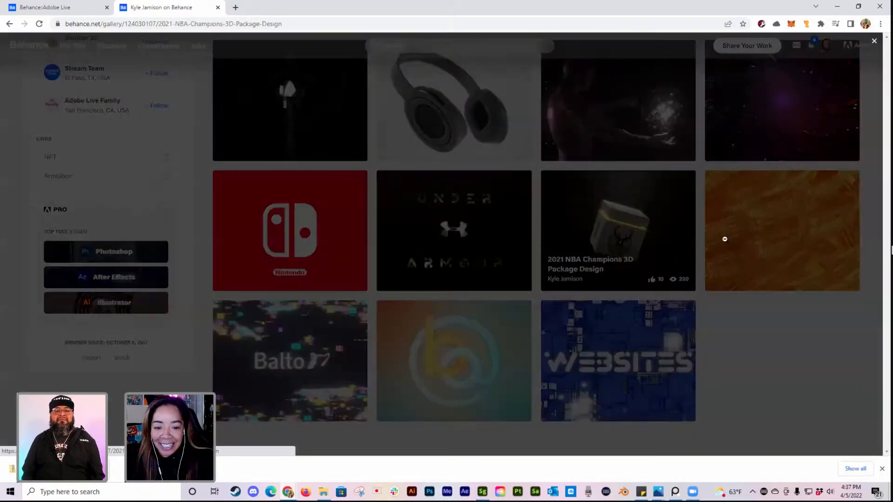
# Step: View the video and box renders of the 2021 NBA Champions 3D Package Design project and close it
pyautogui.scroll(-4, 707, 249)
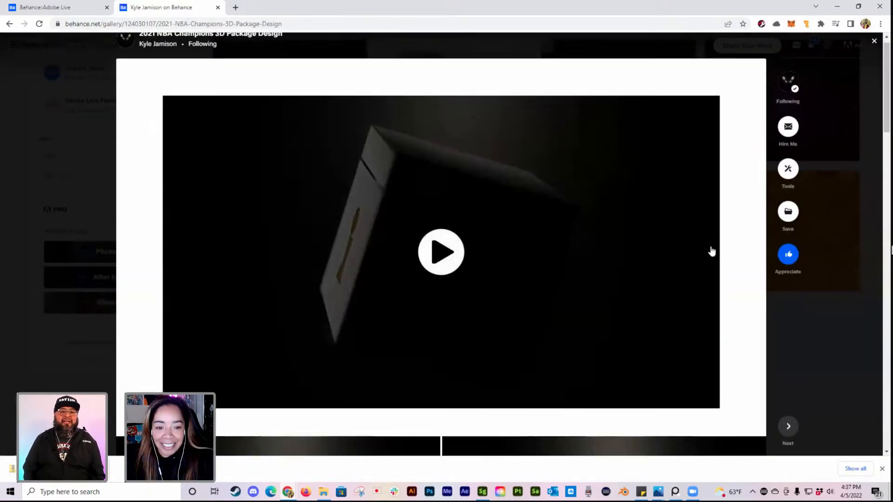
pyautogui.scroll(-6, 711, 251)
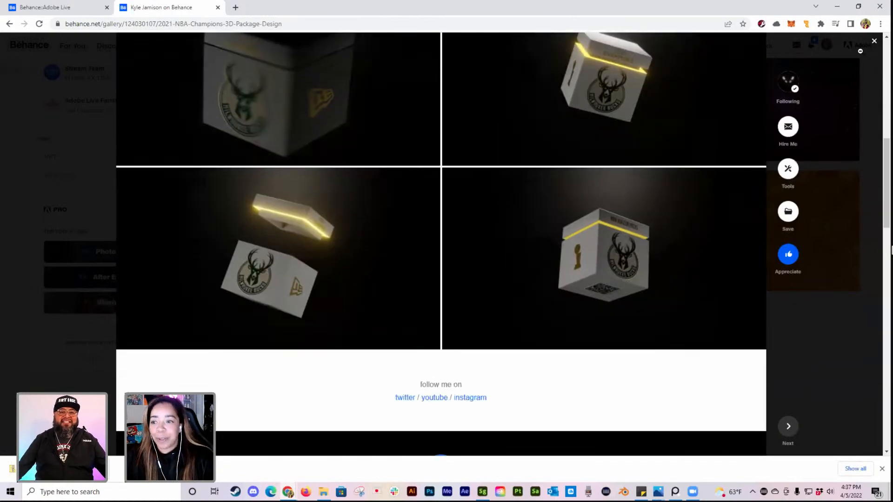
pyautogui.click(874, 41)
# Step: Open the Motion Graphics project with the Nintendo cover, look through its animation videos and close it
pyautogui.scroll(2, 712, 350)
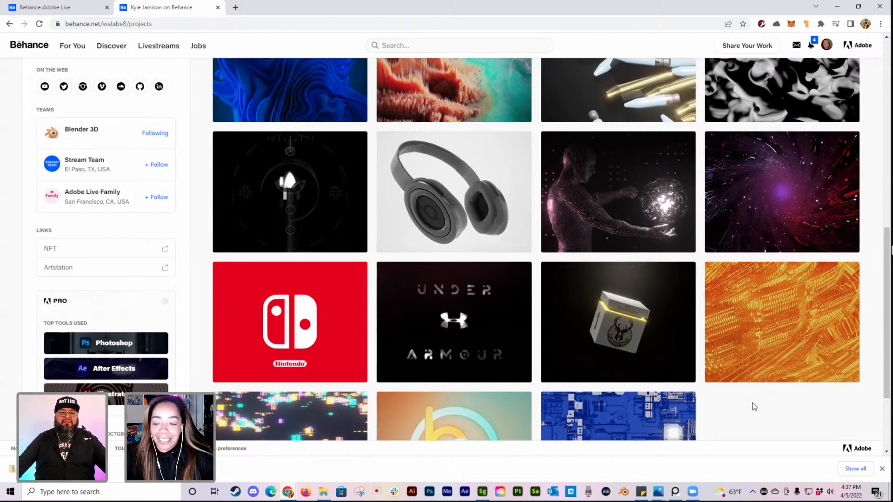
pyautogui.scroll(-1, 754, 407)
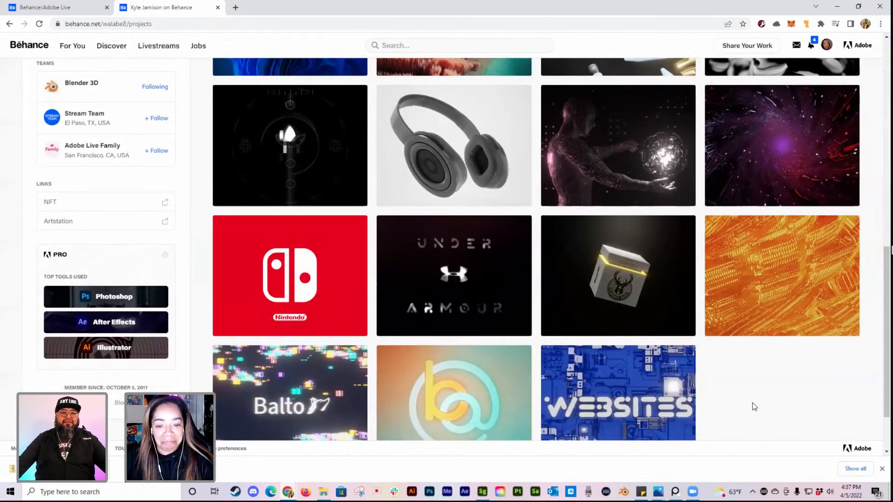
pyautogui.click(346, 277)
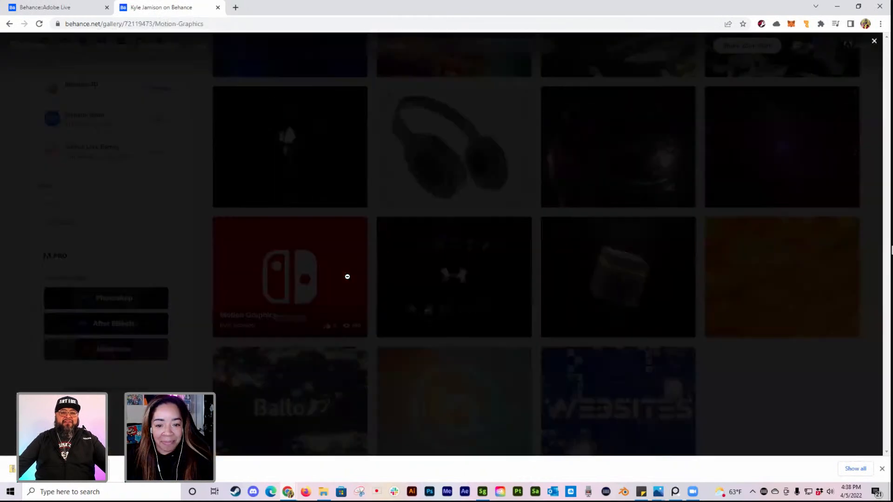
pyautogui.scroll(-5, 660, 271)
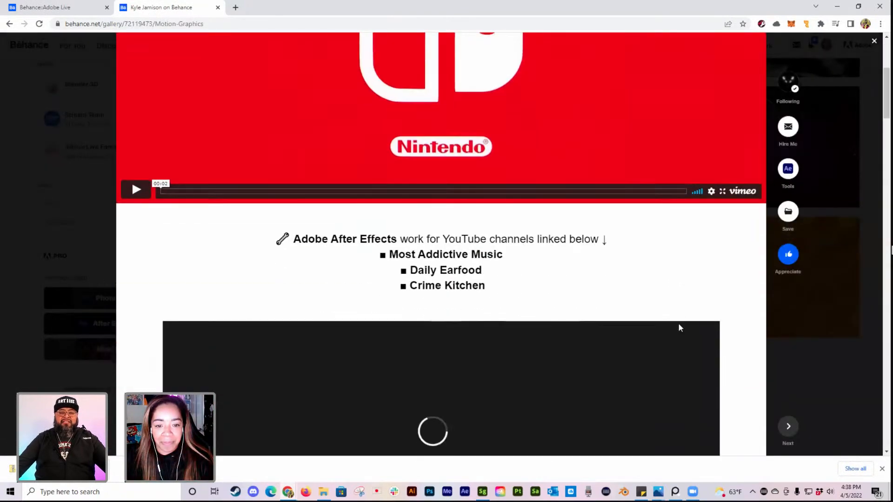
pyautogui.scroll(-4, 679, 327)
pyautogui.scroll(1, 680, 328)
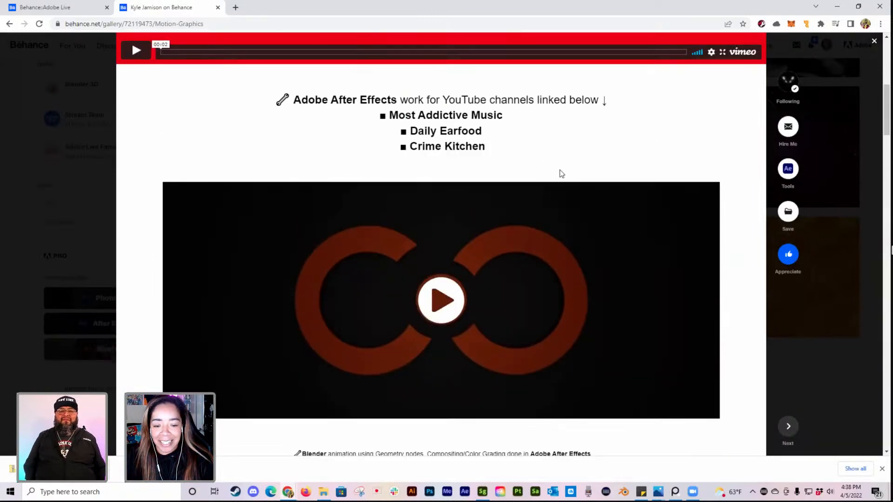
pyautogui.scroll(-7, 668, 263)
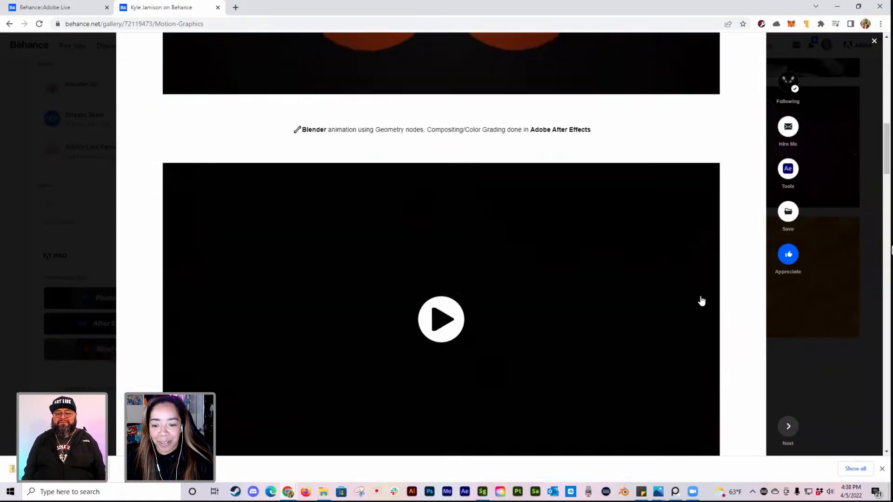
pyautogui.scroll(-6, 714, 302)
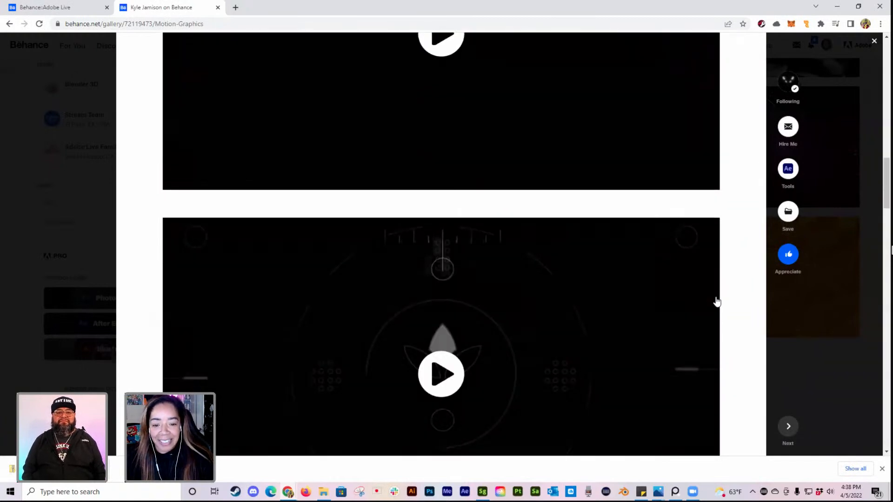
pyautogui.scroll(-3, 716, 302)
pyautogui.scroll(-7, 716, 302)
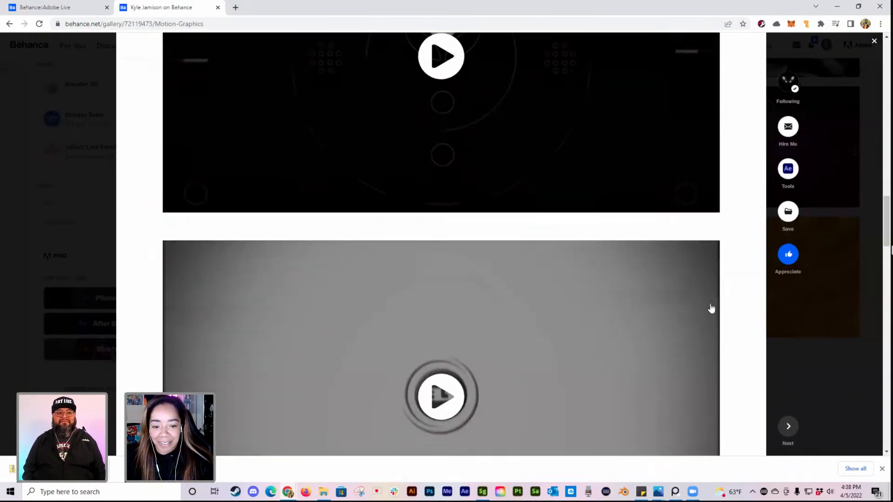
pyautogui.scroll(-3, 693, 331)
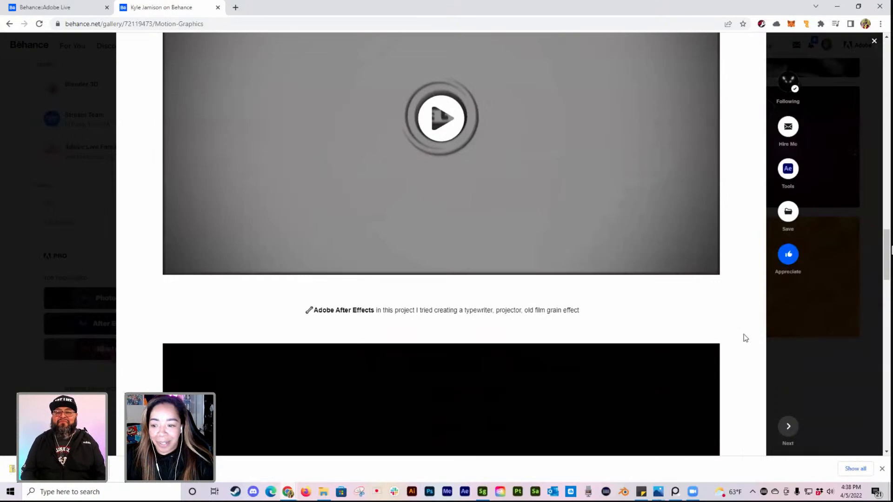
pyautogui.click(862, 370)
# Step: Browse the artist's work grid once more from the first projects to the last ones
pyautogui.scroll(8, 854, 377)
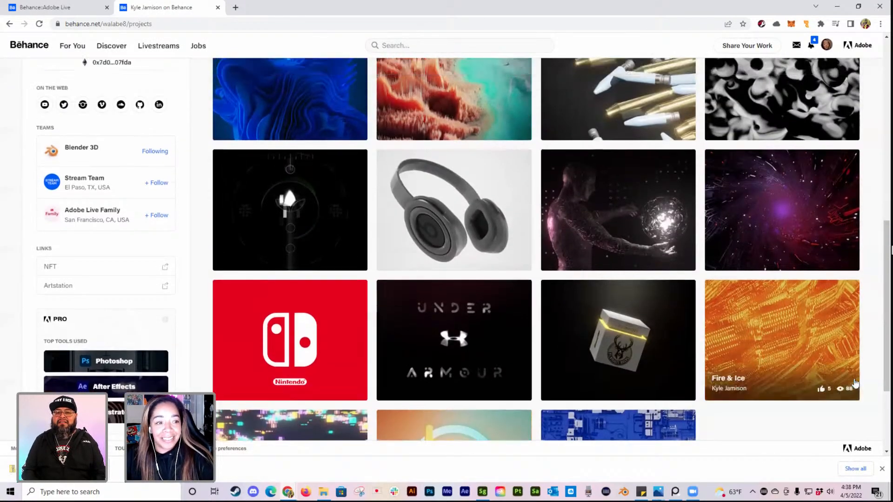
pyautogui.scroll(3, 183, 218)
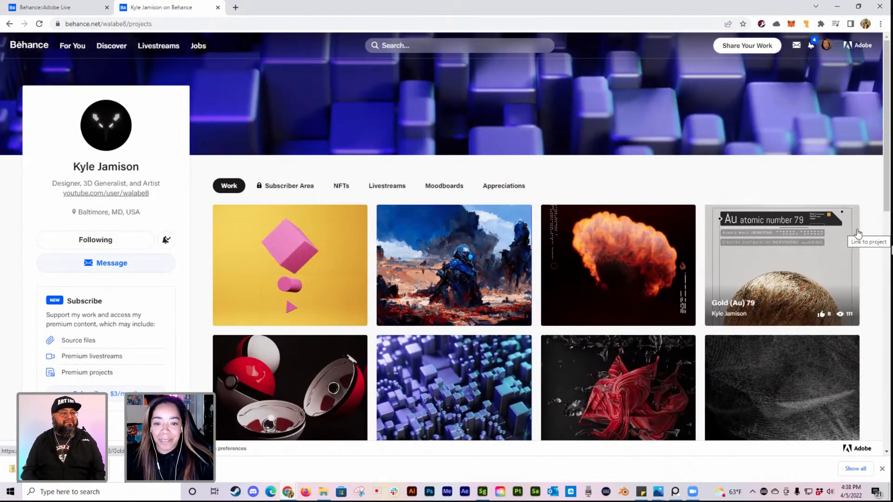
pyautogui.scroll(-2, 297, 357)
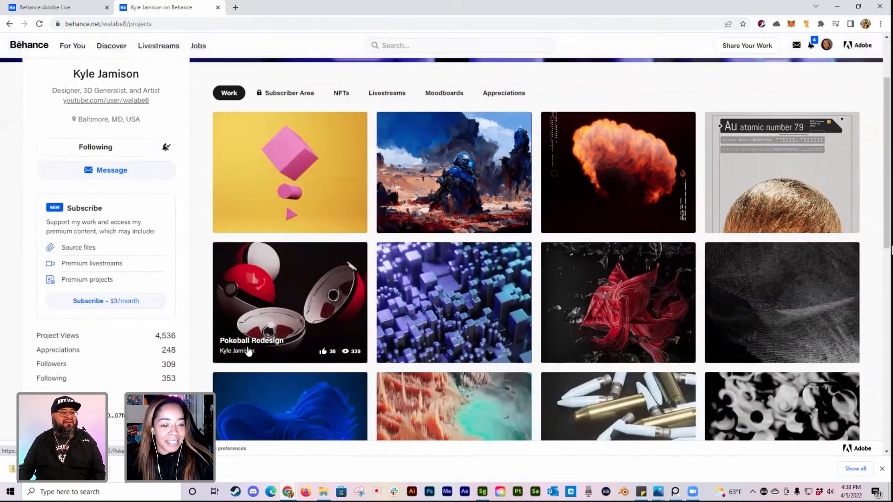
pyautogui.scroll(-2, 481, 369)
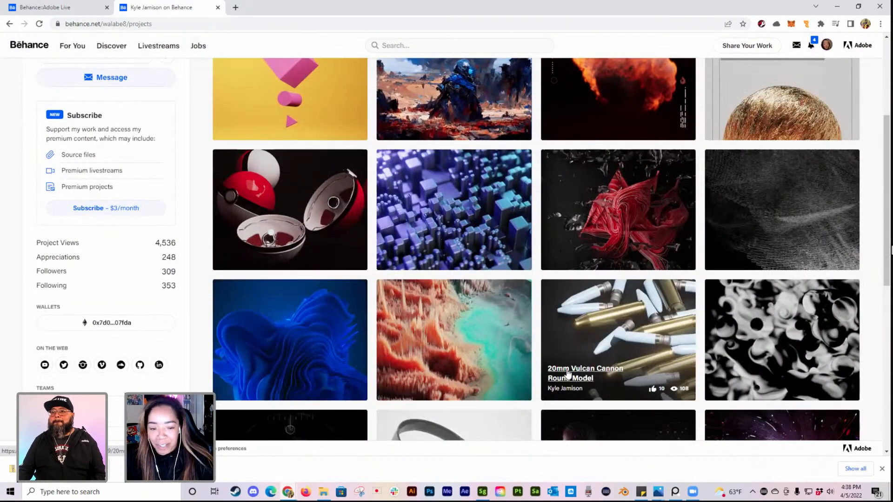
pyautogui.scroll(-4, 581, 375)
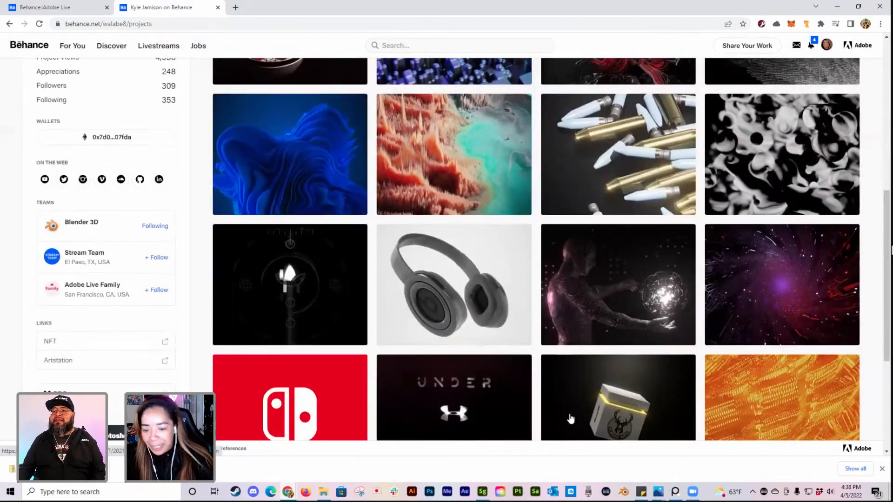
pyautogui.scroll(-3, 599, 423)
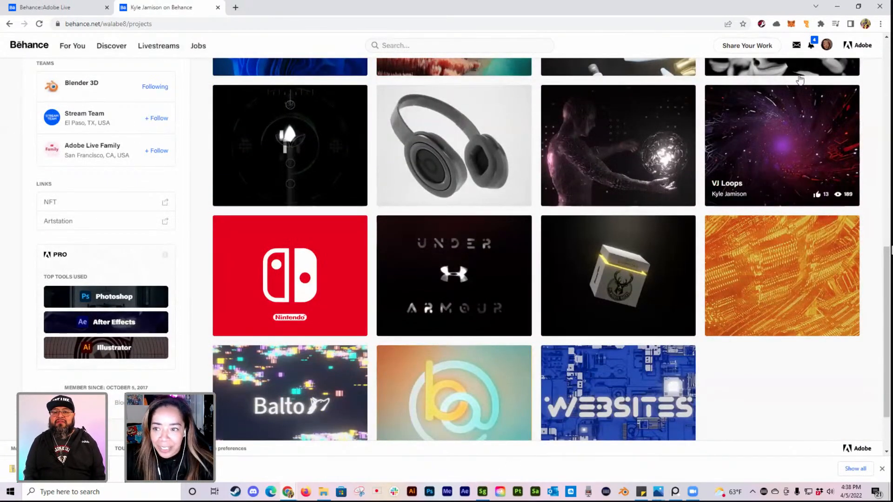
# Step: Switch to the Alive 2-Camera.psd document in Photoshop, make the Additional layers group visible and select its layers one after another
pyautogui.click(838, 8)
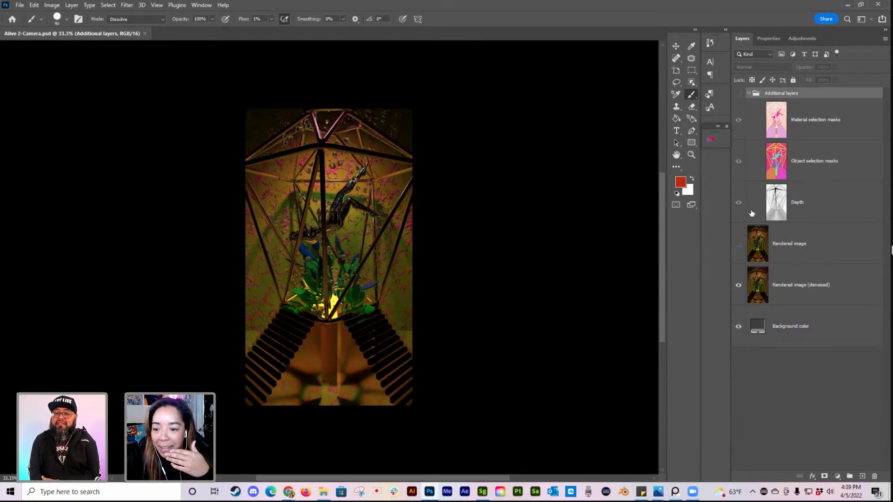
pyautogui.click(738, 93)
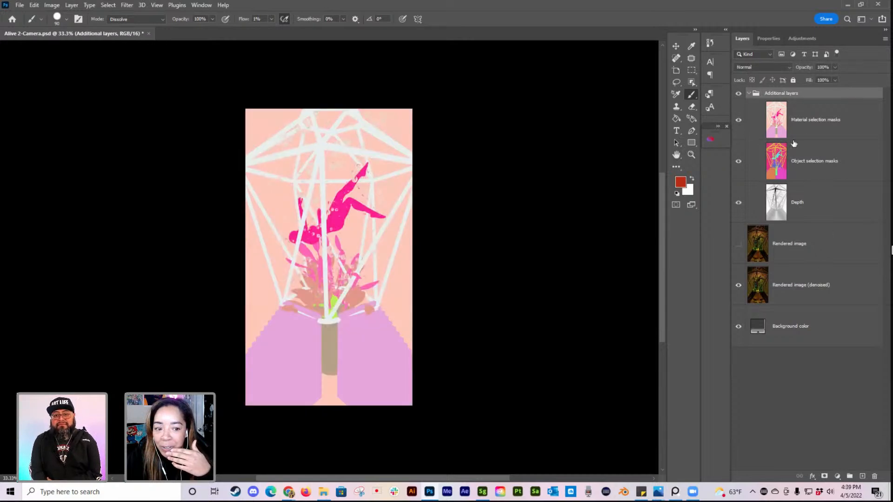
pyautogui.click(817, 132)
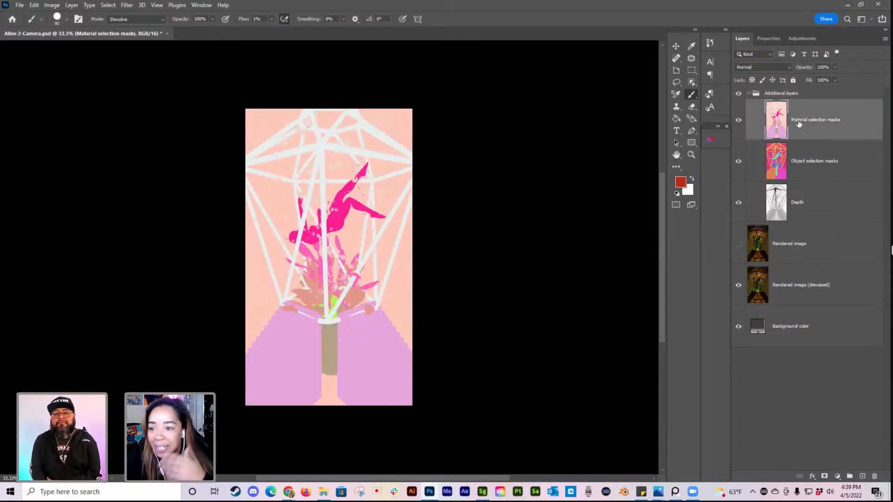
pyautogui.click(802, 169)
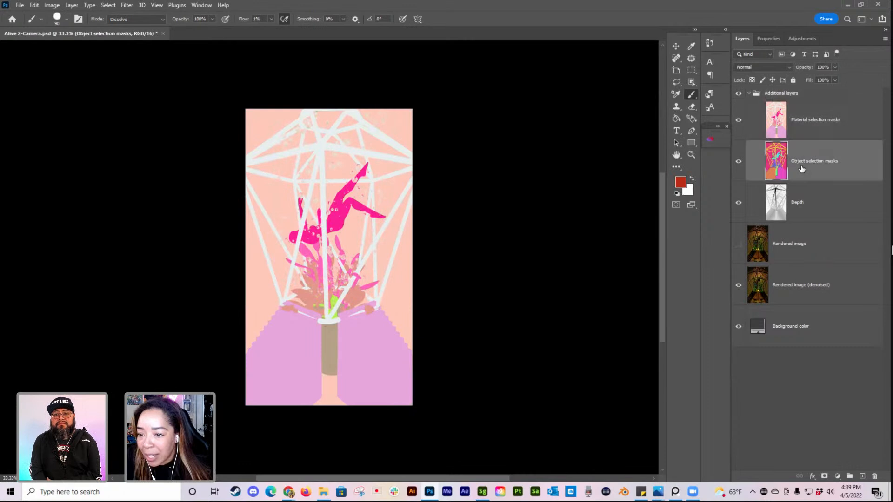
pyautogui.click(831, 210)
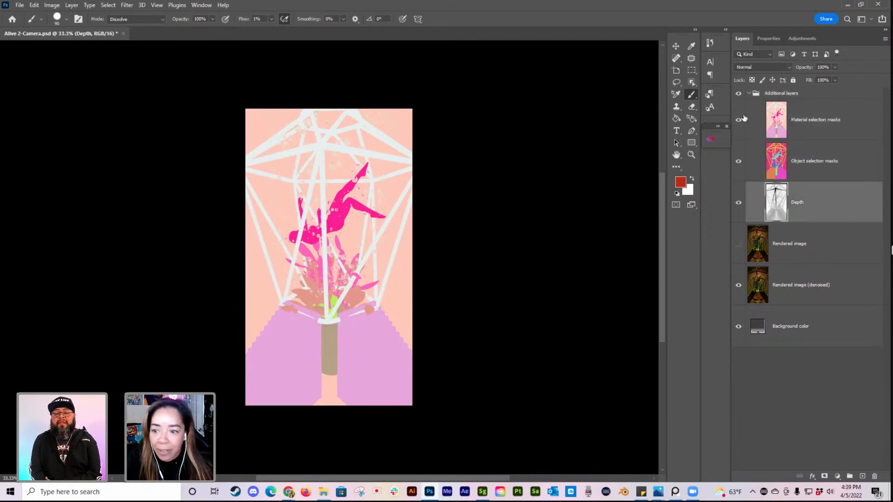
# Step: Hide the Material selection masks and Object selection masks layers to examine the Depth layer, toggling its visibility off and on
pyautogui.click(738, 120)
pyautogui.click(849, 160)
pyautogui.click(738, 162)
pyautogui.click(738, 204)
pyautogui.click(739, 203)
pyautogui.click(844, 209)
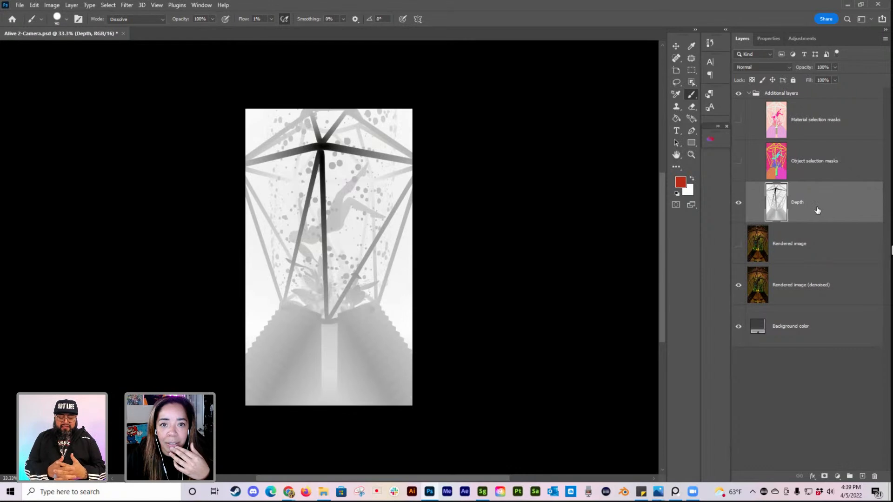
# Step: Show the Object selection masks and Material selection masks layers again to compare the two color maps
pyautogui.click(845, 167)
pyautogui.click(738, 161)
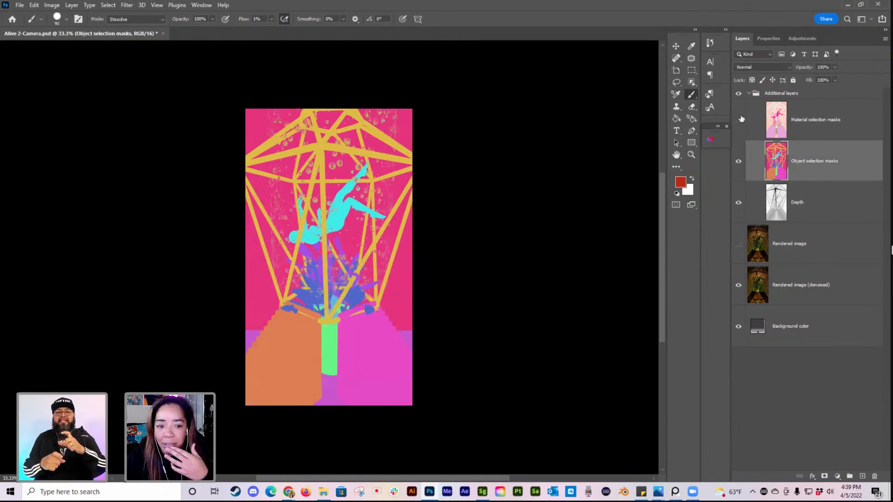
pyautogui.click(739, 120)
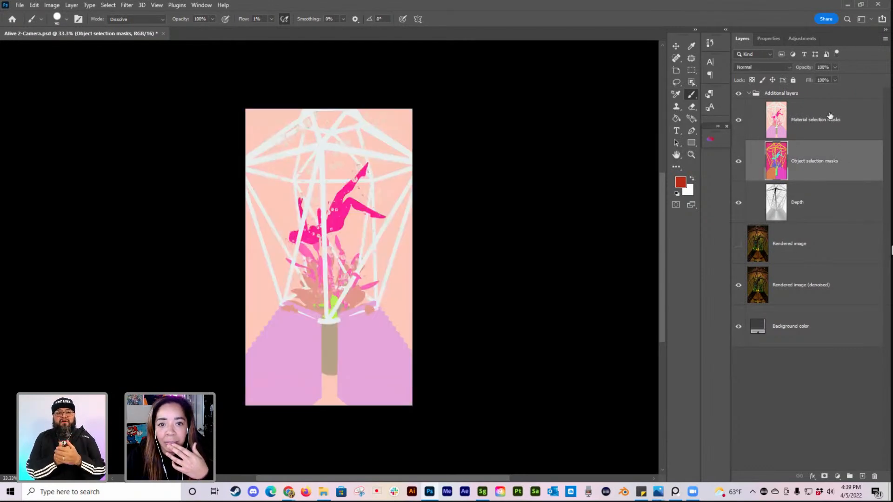
# Step: Hide the Object selection masks, Depth and Material selection masks layers to reveal the denoised render
pyautogui.click(738, 161)
pyautogui.click(738, 203)
pyautogui.click(738, 120)
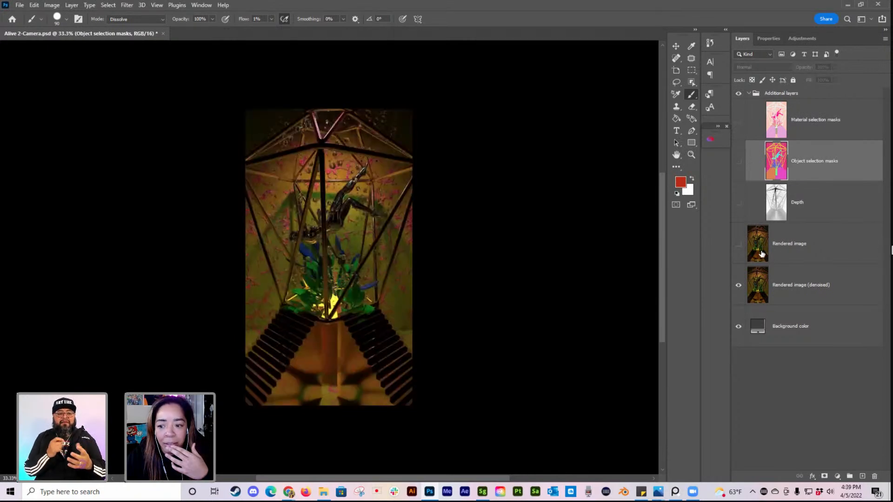
# Step: Toggle the Rendered image, Depth and Object selection masks layers on and off to compare their contents
pyautogui.click(739, 245)
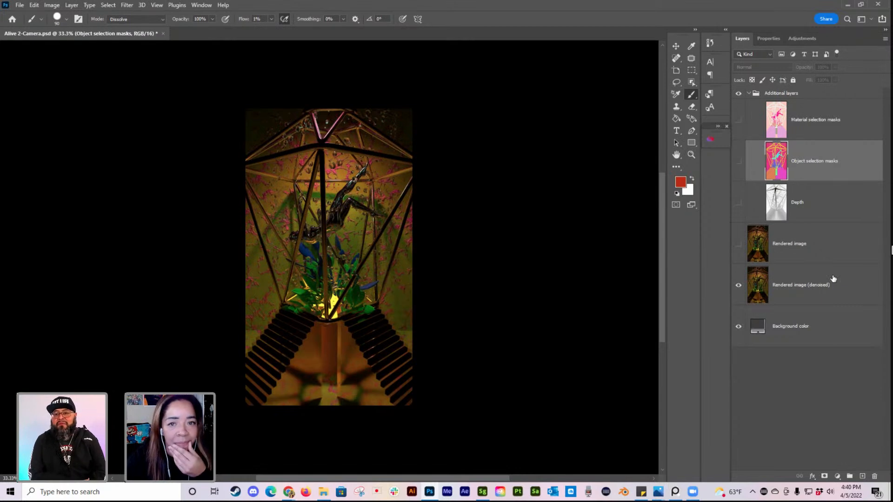
pyautogui.click(738, 204)
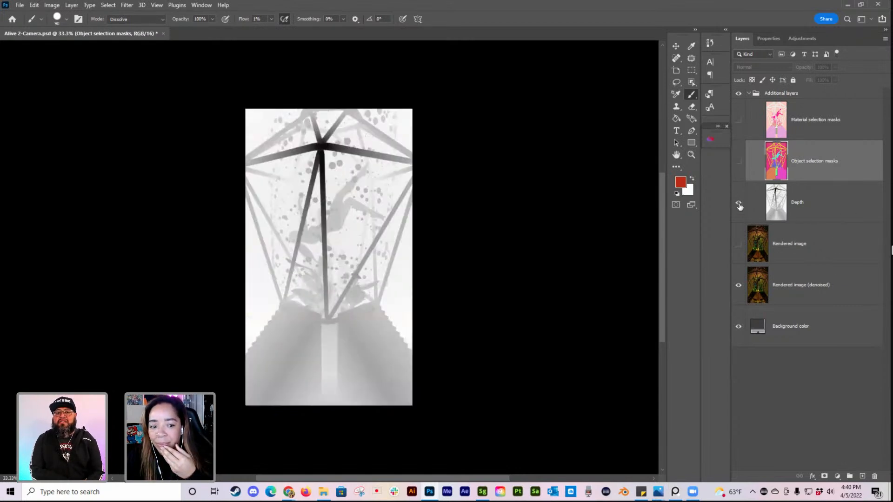
pyautogui.click(738, 161)
pyautogui.click(739, 203)
pyautogui.click(738, 162)
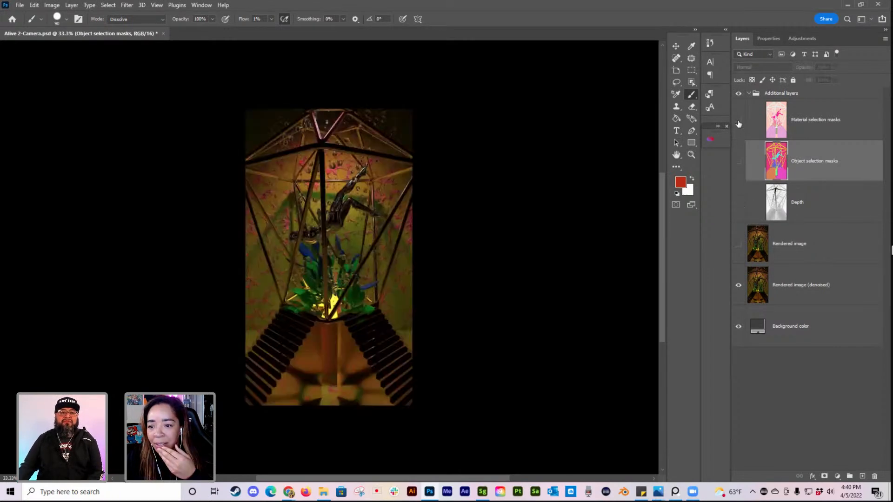
# Step: Show the Material selection masks, Object selection masks and Depth layers for comparison and hide all three again
pyautogui.click(738, 120)
pyautogui.click(740, 160)
pyautogui.click(738, 204)
pyautogui.click(739, 163)
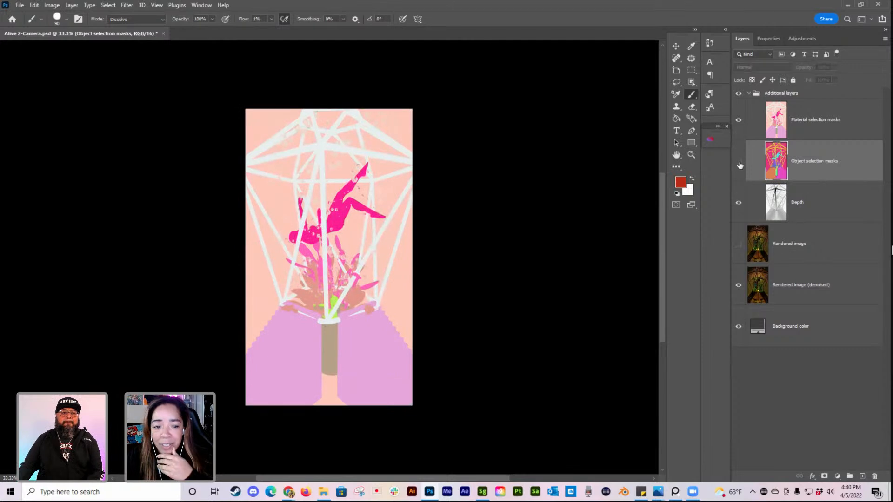
pyautogui.click(738, 121)
pyautogui.click(739, 203)
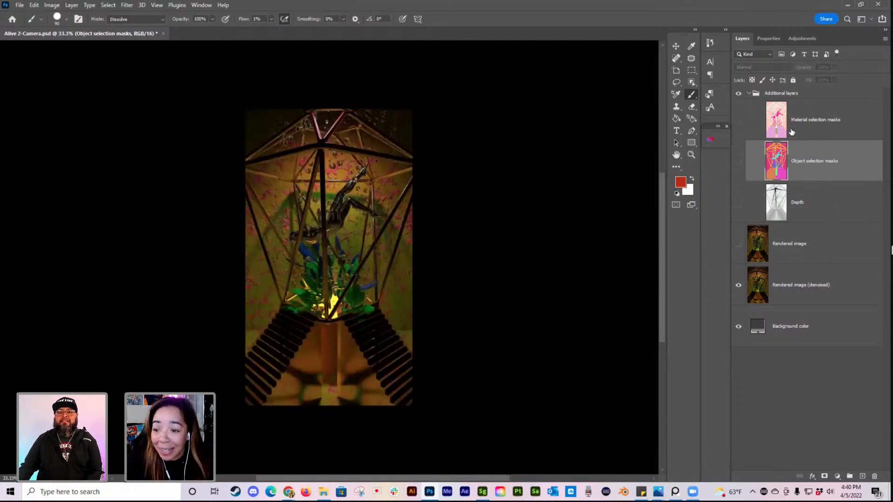
# Step: Examine the object color map by showing the Depth and Object selection masks layers, and hide both again
pyautogui.click(738, 203)
pyautogui.click(738, 161)
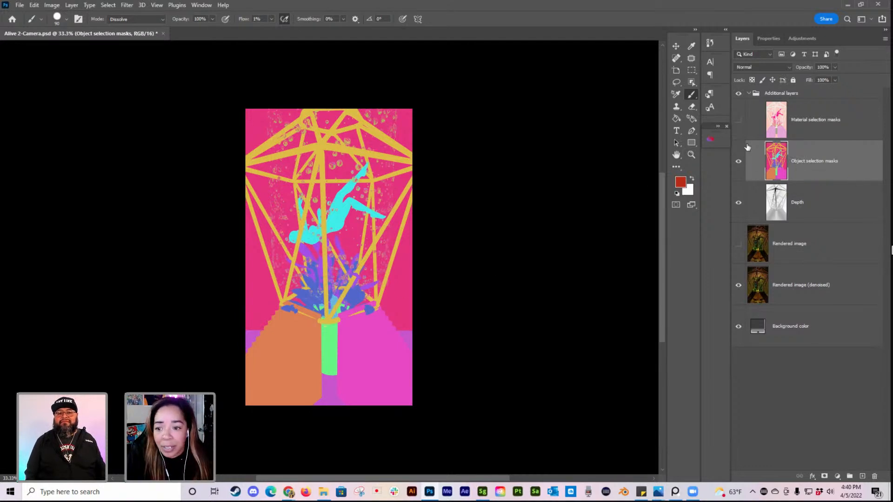
pyautogui.click(739, 162)
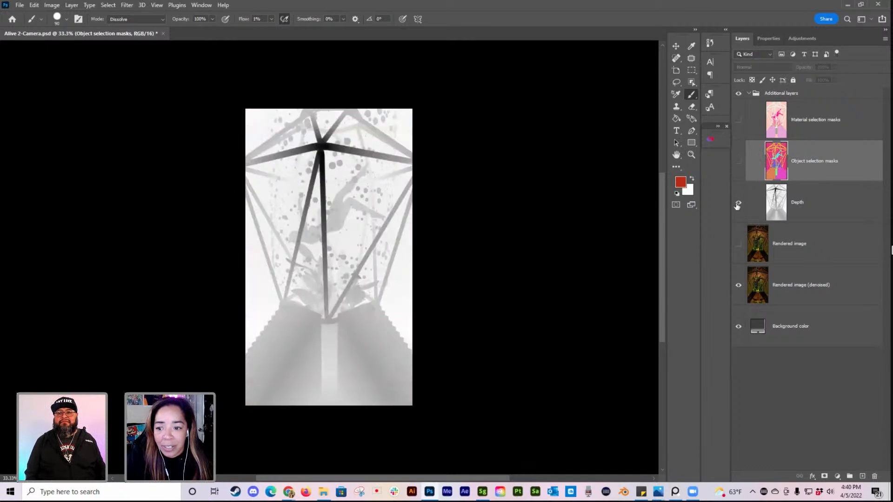
pyautogui.click(738, 203)
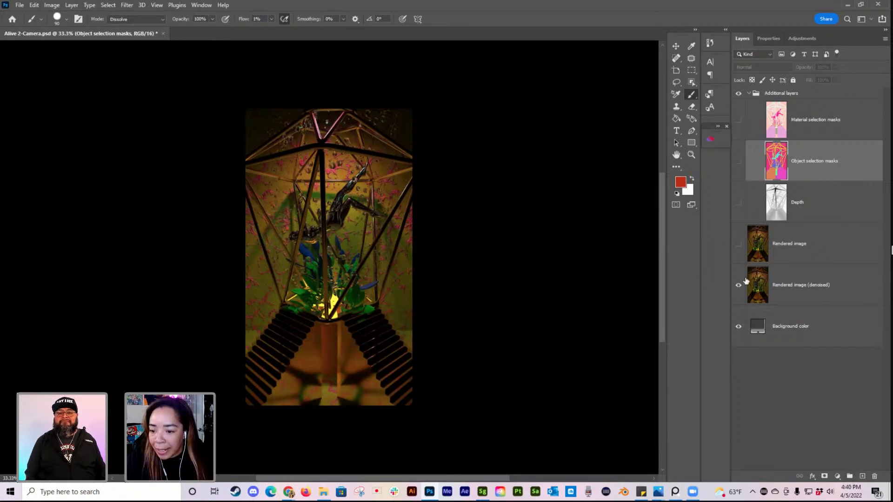
# Step: Compare the Rendered image layer with the denoised version up close around the figure and plants by toggling its visibility
pyautogui.click(739, 244)
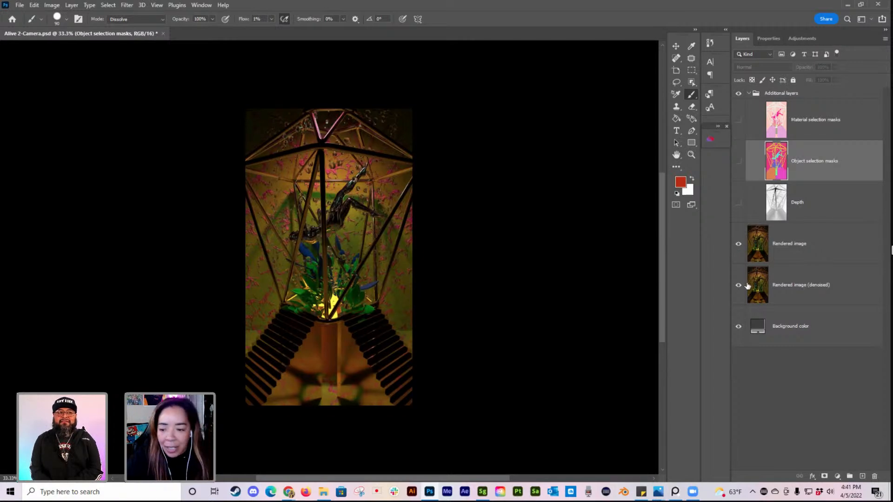
pyautogui.click(738, 244)
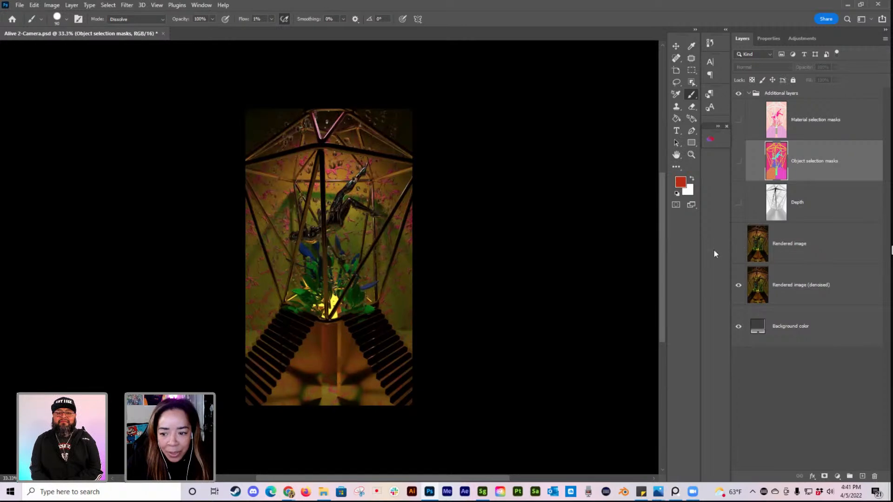
pyautogui.keyDown('alt'); pyautogui.scroll(2, 331, 304); pyautogui.keyUp('alt')
pyautogui.keyDown('alt'); pyautogui.scroll(1, 331, 302); pyautogui.keyUp('alt')
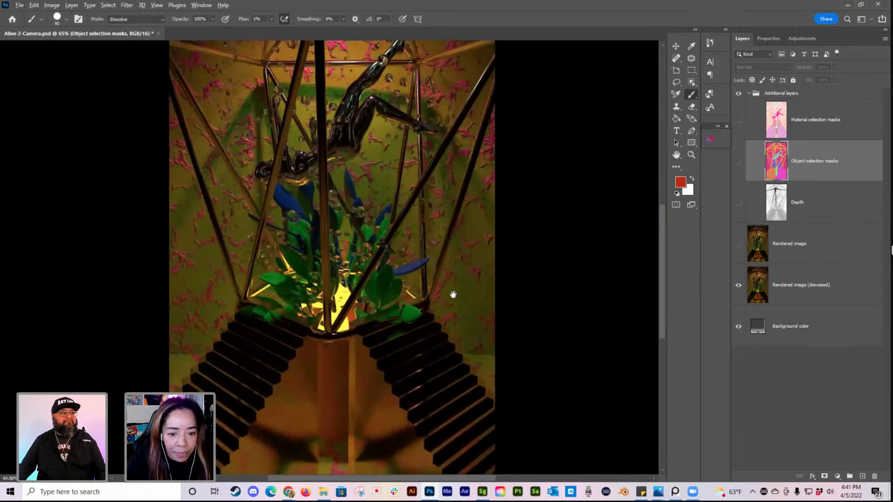
pyautogui.keyDown('alt'); pyautogui.scroll(1, 559, 292); pyautogui.keyUp('alt')
pyautogui.moveTo(508, 244); pyautogui.dragTo(507, 360)
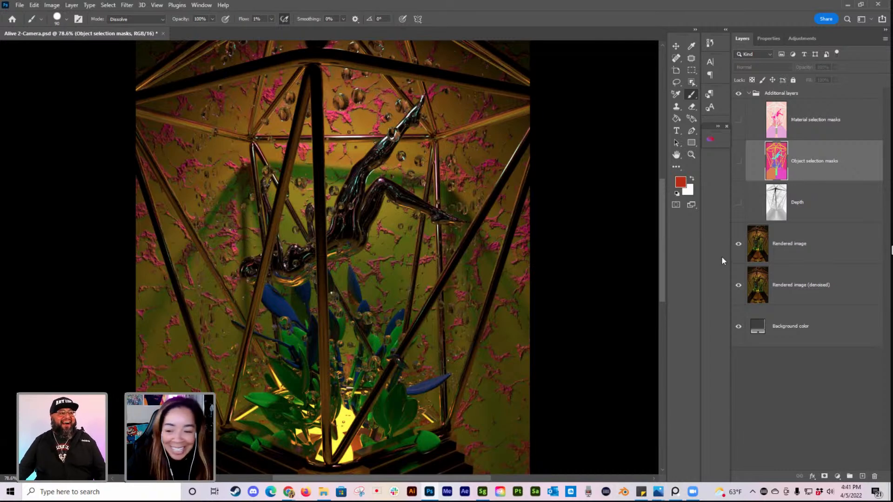
pyautogui.click(739, 244)
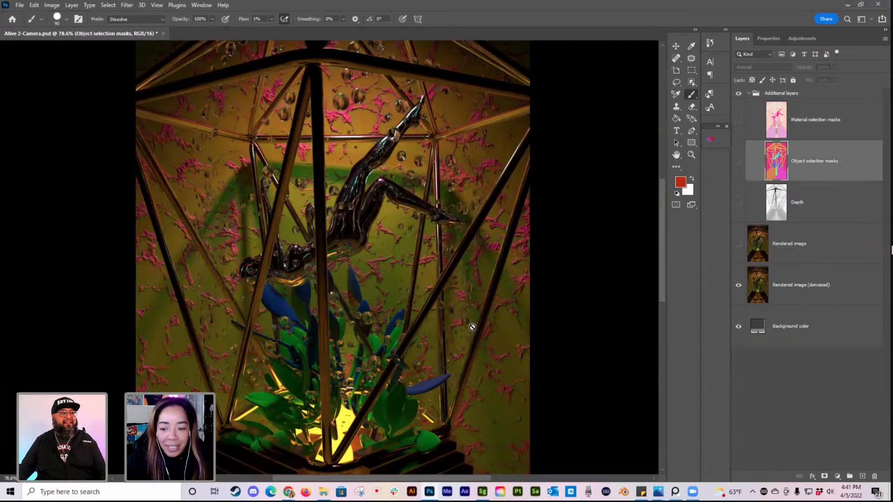
# Step: Add a Brightness/Contrast adjustment layer above the Object selection masks layer and raise its brightness close to the maximum
pyautogui.keyDown('alt'); pyautogui.scroll(-1, 424, 301); pyautogui.keyUp('alt')
pyautogui.keyDown('alt'); pyautogui.scroll(-3, 424, 301); pyautogui.keyUp('alt')
pyautogui.click(837, 476)
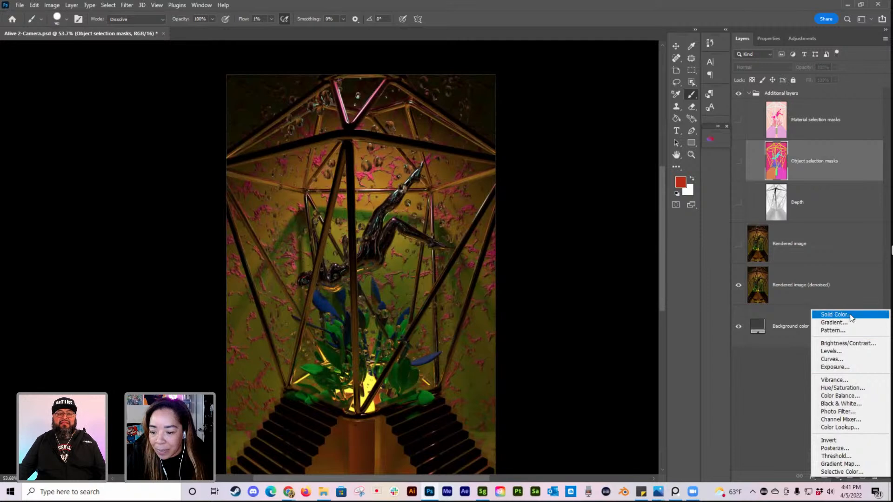
pyautogui.click(862, 347)
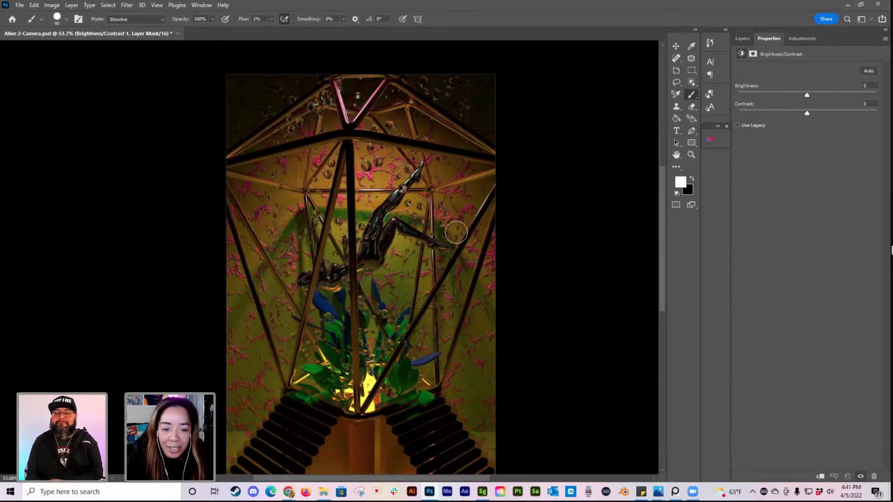
pyautogui.keyDown('alt'); pyautogui.scroll(-2, 498, 210); pyautogui.keyUp('alt')
pyautogui.moveTo(432, 302); pyautogui.dragTo(402, 267)
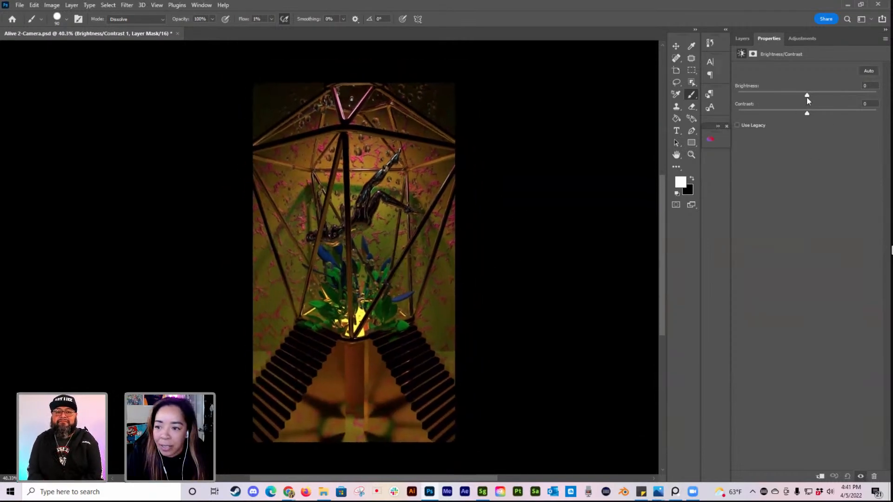
pyautogui.moveTo(806, 96); pyautogui.dragTo(879, 94)
# Step: Move the Brightness/Contrast adjustment layer below the Depth layer and lower its brightness to about 90
pyautogui.click(742, 39)
pyautogui.moveTo(852, 166); pyautogui.dragTo(839, 256)
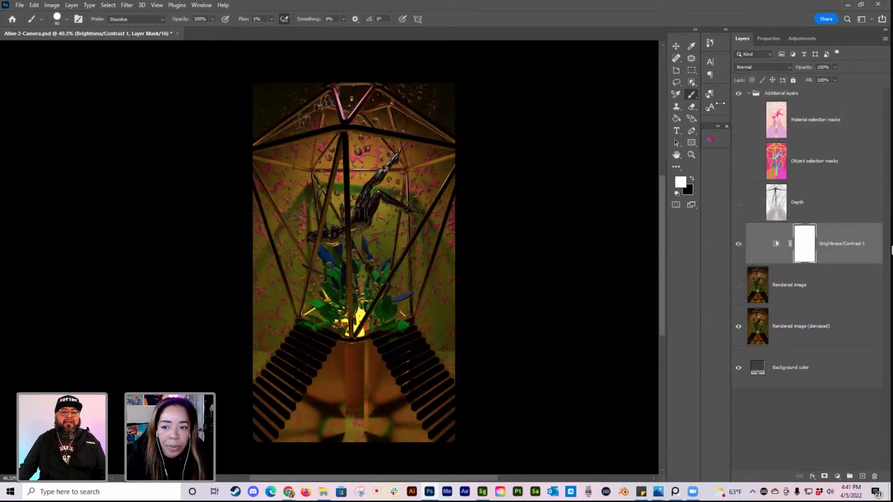
pyautogui.click(768, 38)
pyautogui.click(802, 39)
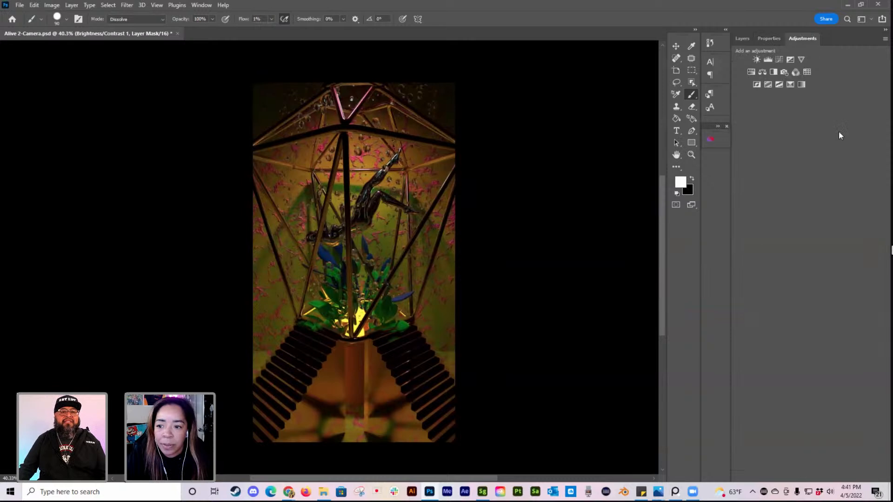
pyautogui.click(767, 40)
pyautogui.moveTo(875, 95); pyautogui.dragTo(842, 96)
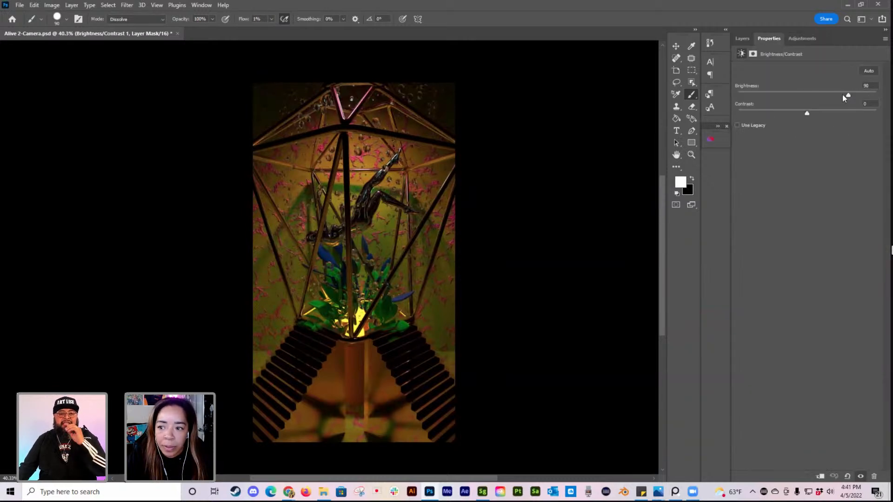
# Step: Hide the Rendered image (denoised) layer and make the Rendered image layer visible instead
pyautogui.click(741, 38)
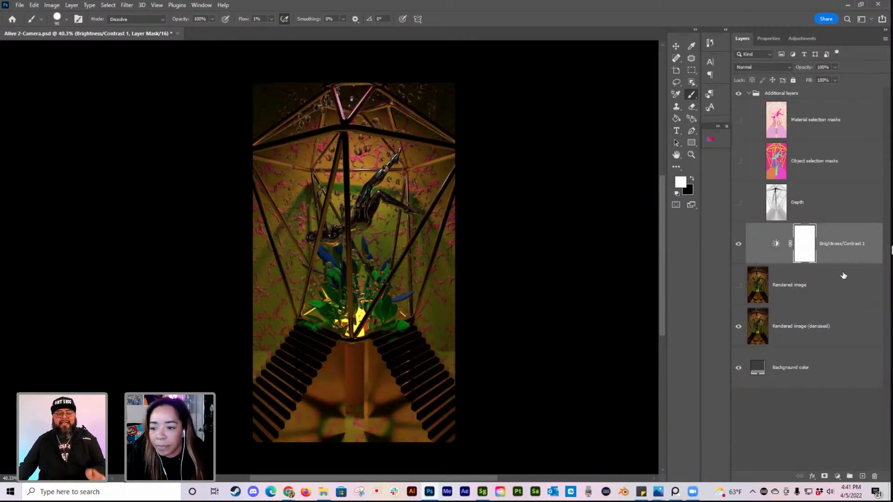
pyautogui.click(738, 326)
pyautogui.click(738, 286)
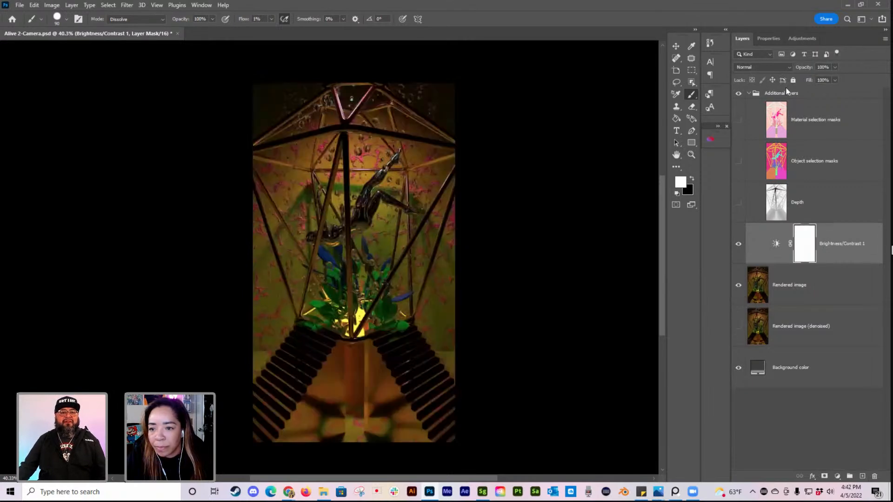
# Step: Try brightness 148 and contrast -36 on the Brightness/Contrast adjustment layer
pyautogui.click(769, 37)
pyautogui.moveTo(758, 94); pyautogui.dragTo(824, 95)
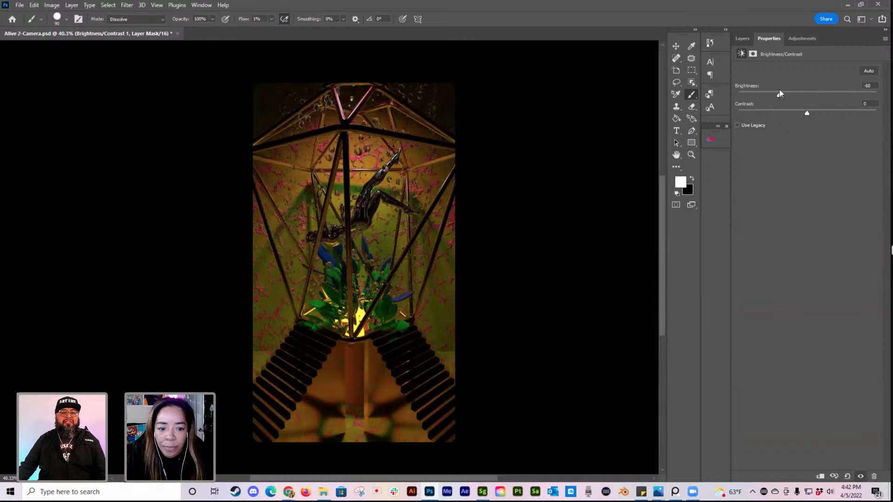
pyautogui.moveTo(876, 113); pyautogui.dragTo(768, 113)
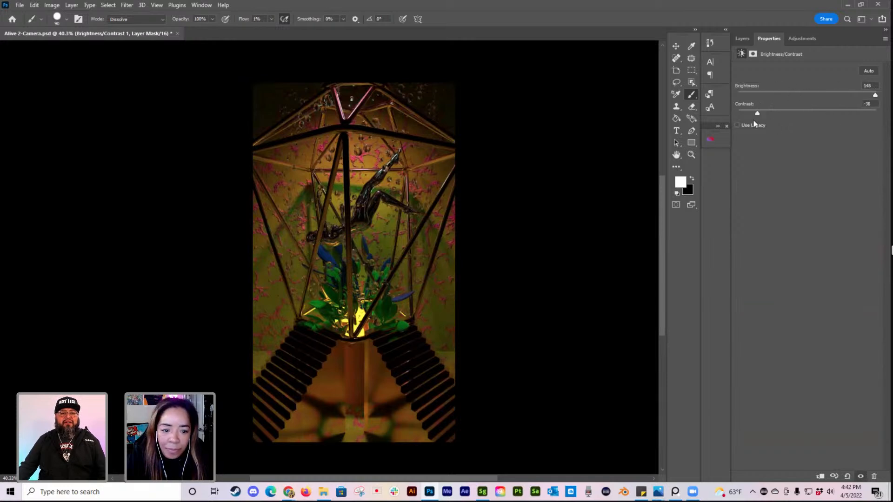
pyautogui.moveTo(826, 130); pyautogui.dragTo(797, 132)
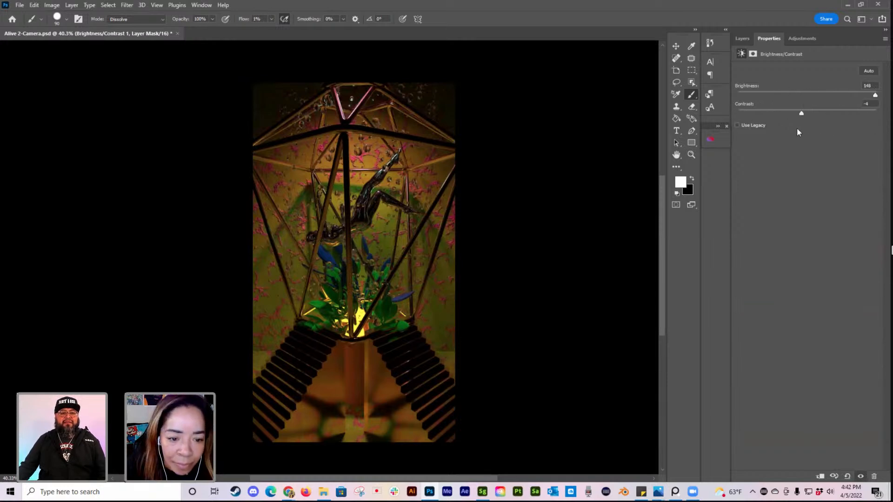
# Step: Delete the Brightness/Contrast adjustment layer together with its mask
pyautogui.click(742, 38)
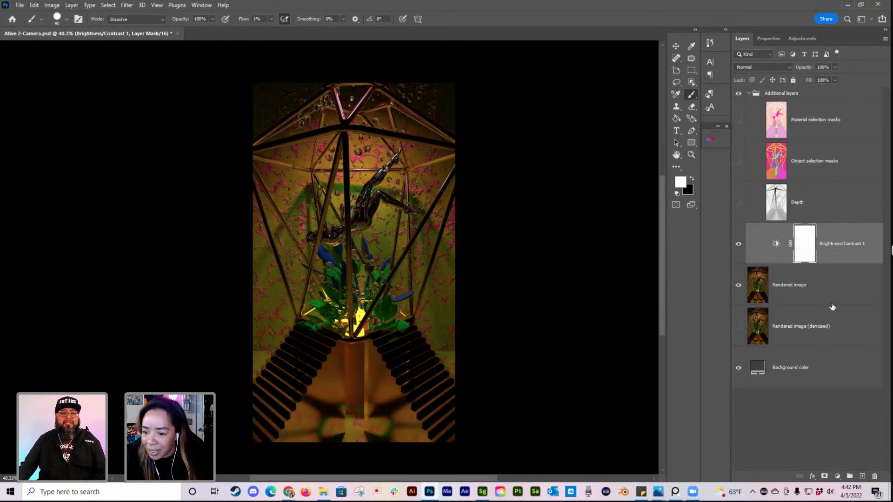
pyautogui.click(849, 301)
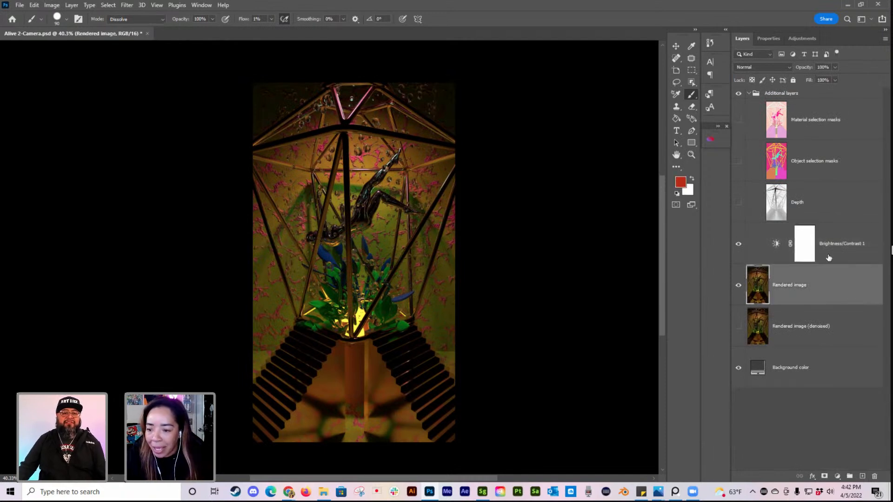
pyautogui.click(852, 232)
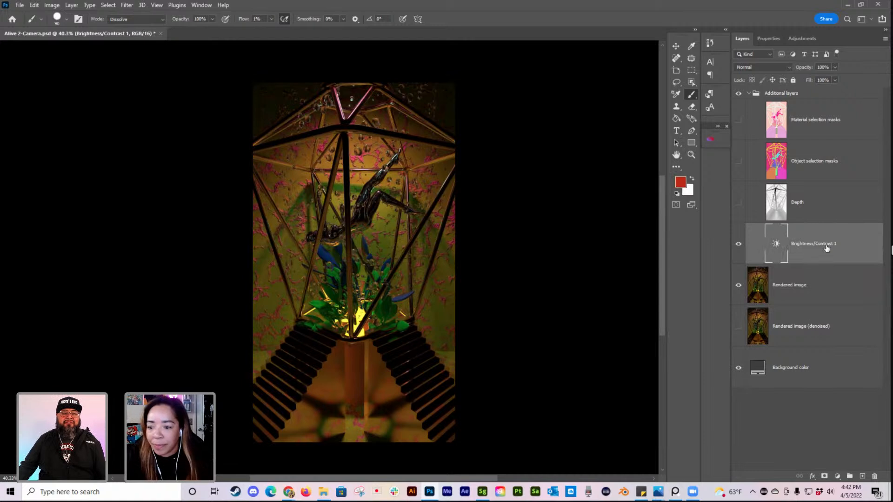
pyautogui.press('Delete')
# Step: Add a Brightness/Contrast adjustment directly above the Rendered image layer with brightness 72 and contrast 36
pyautogui.click(842, 256)
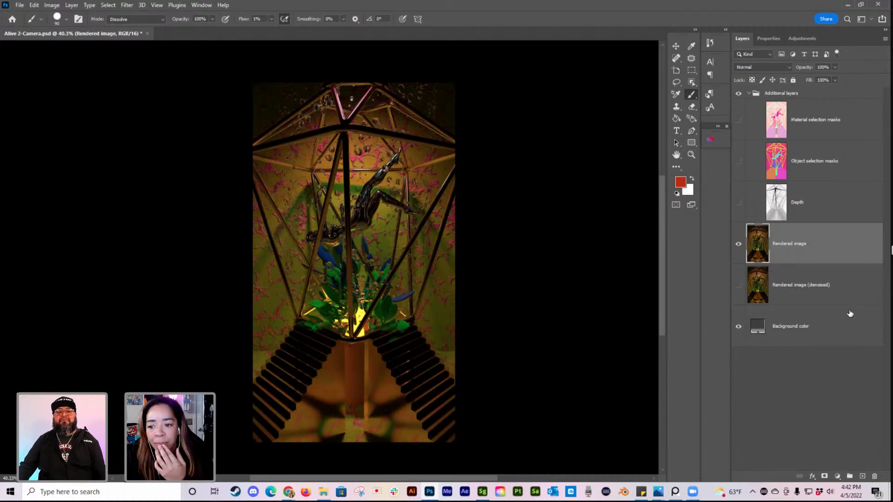
pyautogui.click(837, 476)
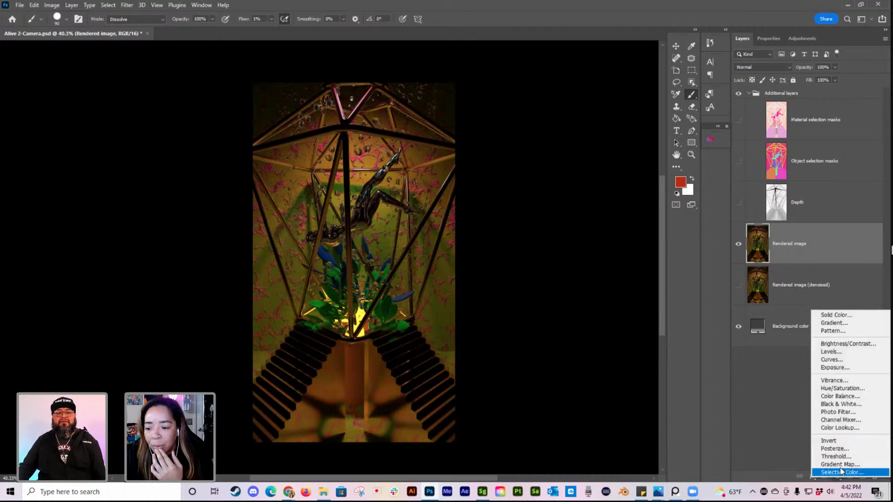
pyautogui.click(852, 345)
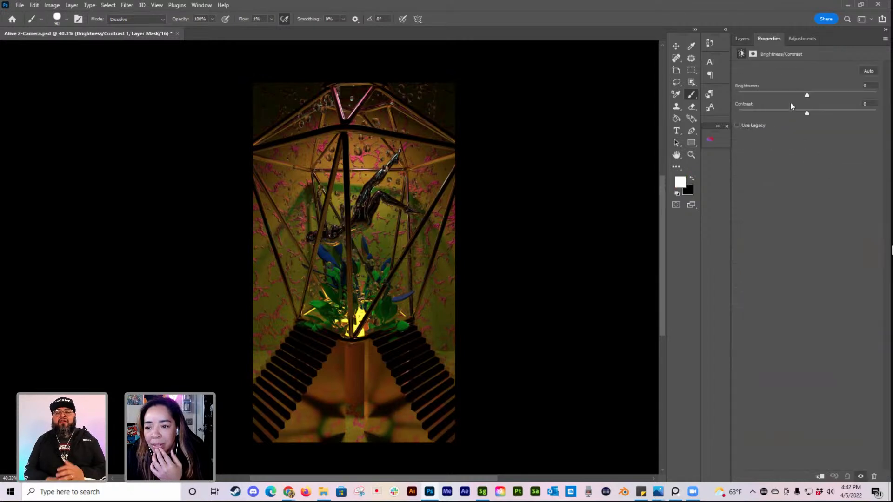
pyautogui.moveTo(807, 94); pyautogui.dragTo(857, 87)
pyautogui.moveTo(784, 114); pyautogui.dragTo(840, 94)
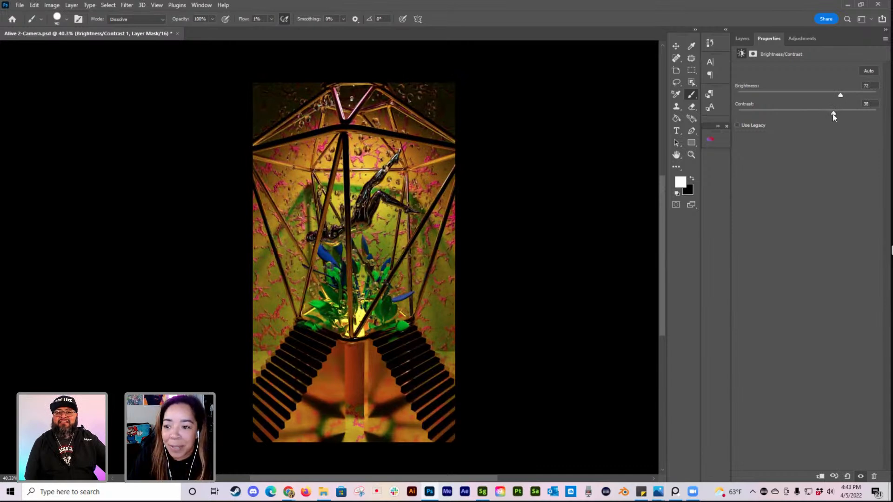
pyautogui.moveTo(833, 115); pyautogui.dragTo(831, 114)
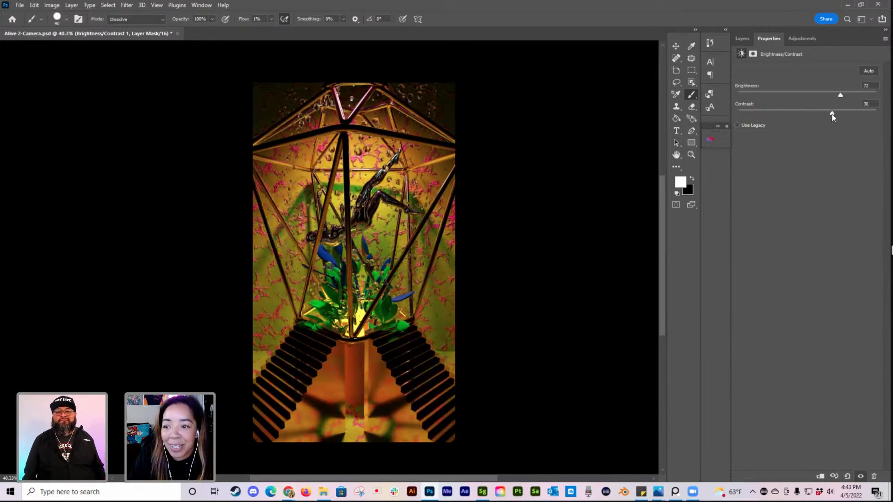
# Step: Add a Hue/Saturation adjustment layer above the Brightness/Contrast layer and set its hue to -25
pyautogui.click(742, 38)
pyautogui.click(838, 477)
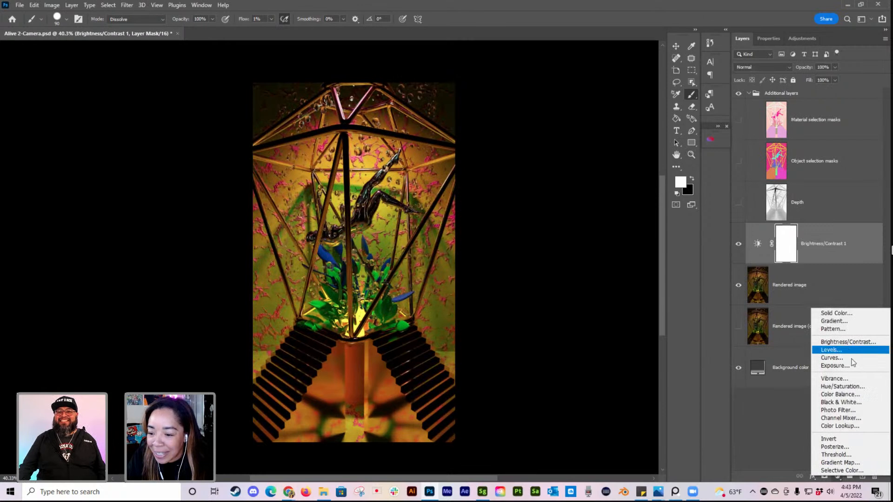
pyautogui.click(832, 388)
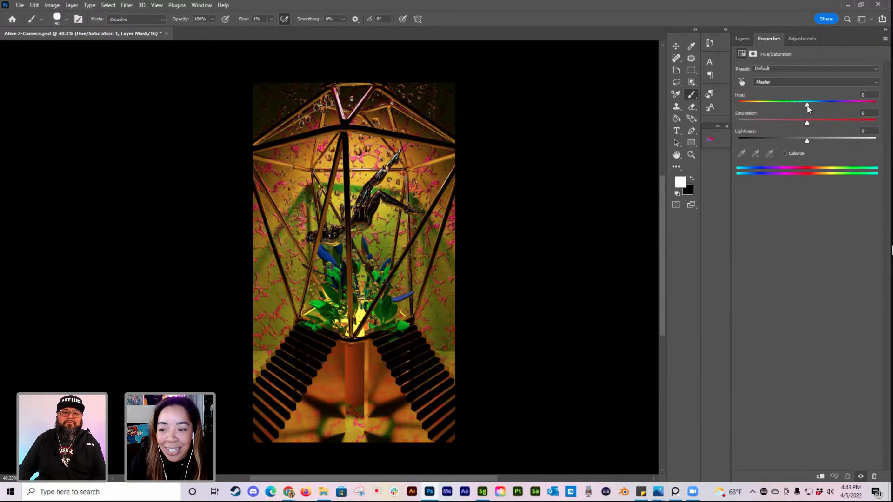
pyautogui.moveTo(808, 107); pyautogui.dragTo(791, 107)
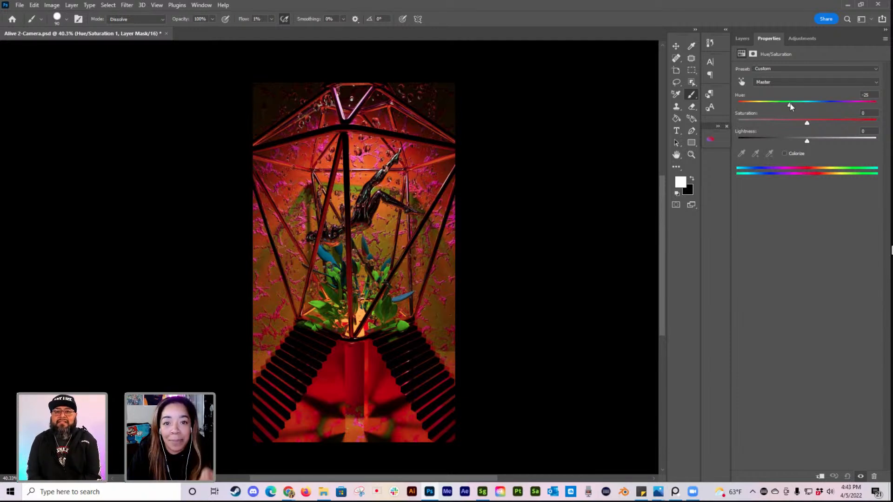
# Step: Shift the render's colours towards blue and purple by setting the Hue/Saturation layer's hue to -137
pyautogui.moveTo(790, 106); pyautogui.dragTo(743, 96)
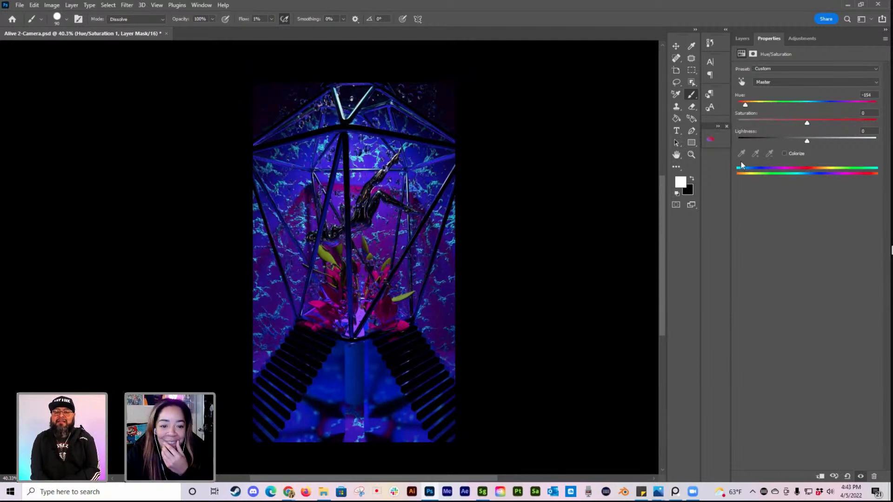
pyautogui.moveTo(745, 105); pyautogui.dragTo(739, 106)
pyautogui.moveTo(740, 105); pyautogui.dragTo(756, 106)
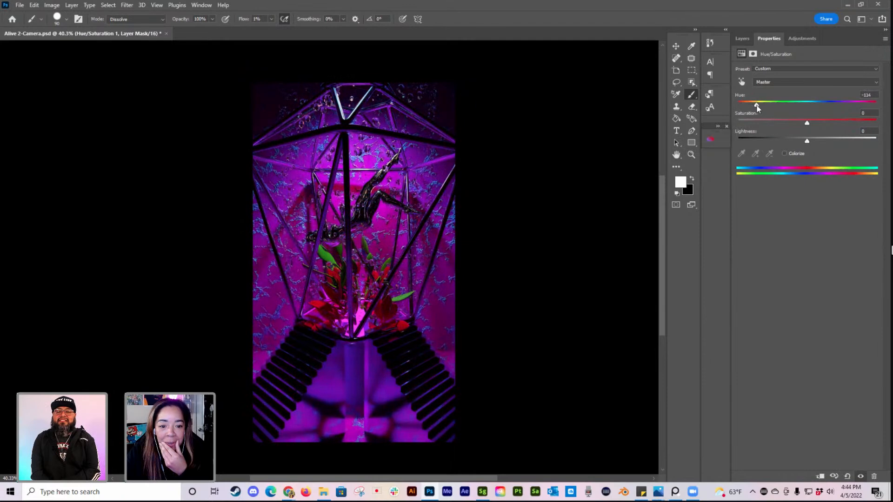
pyautogui.moveTo(757, 106); pyautogui.dragTo(762, 105)
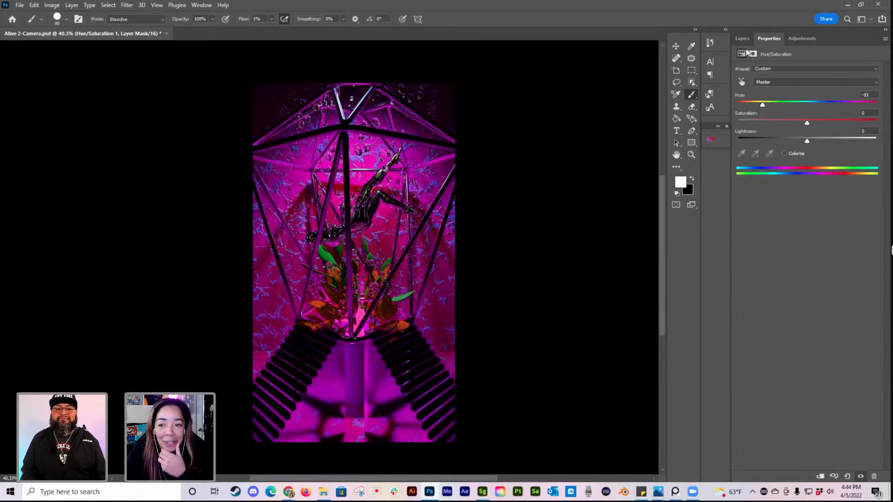
pyautogui.moveTo(762, 105)
pyautogui.mouseDown()
pyautogui.moveTo(876, 107)
pyautogui.moveTo(750, 118)
pyautogui.mouseUp()
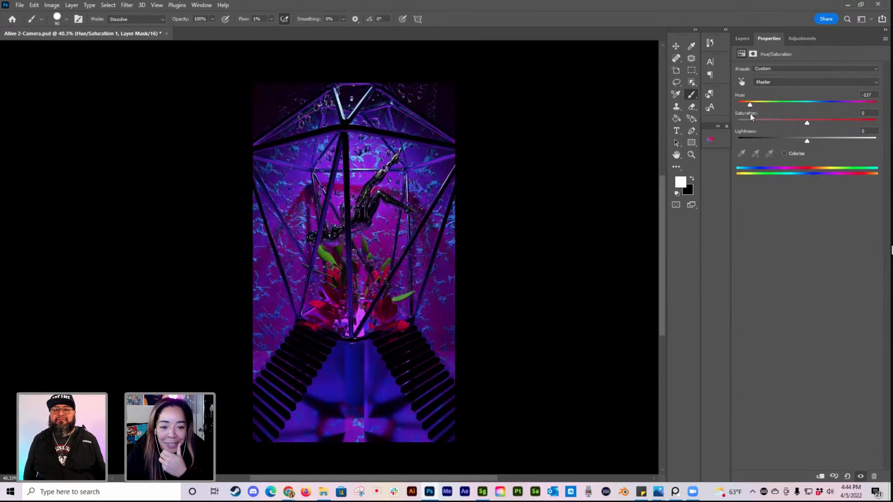
# Step: Raise the Hue/Saturation layer's saturation to +100 and check the figure and plants up close
pyautogui.moveTo(807, 123); pyautogui.dragTo(808, 125)
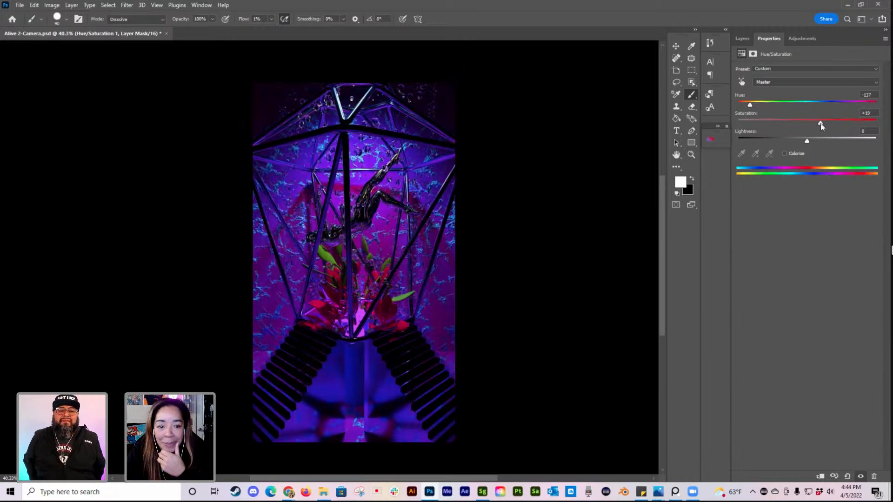
pyautogui.moveTo(835, 124); pyautogui.dragTo(877, 122)
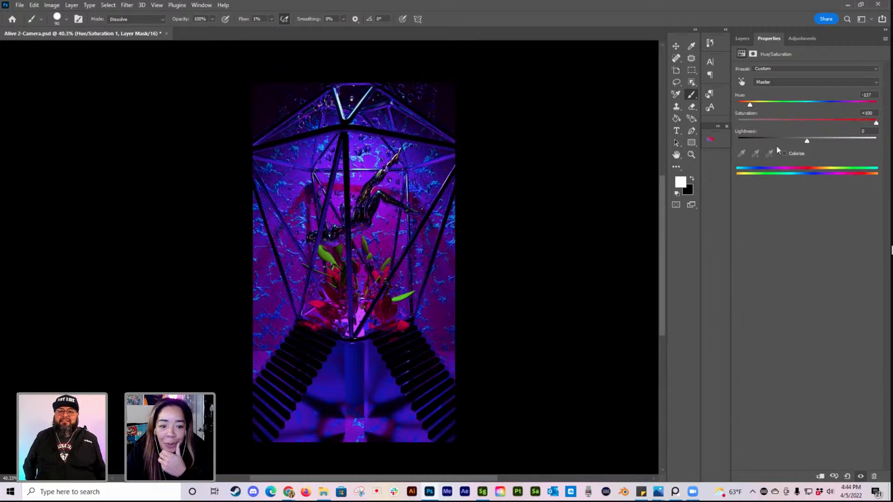
pyautogui.keyDown('alt'); pyautogui.scroll(3, 418, 194); pyautogui.keyUp('alt')
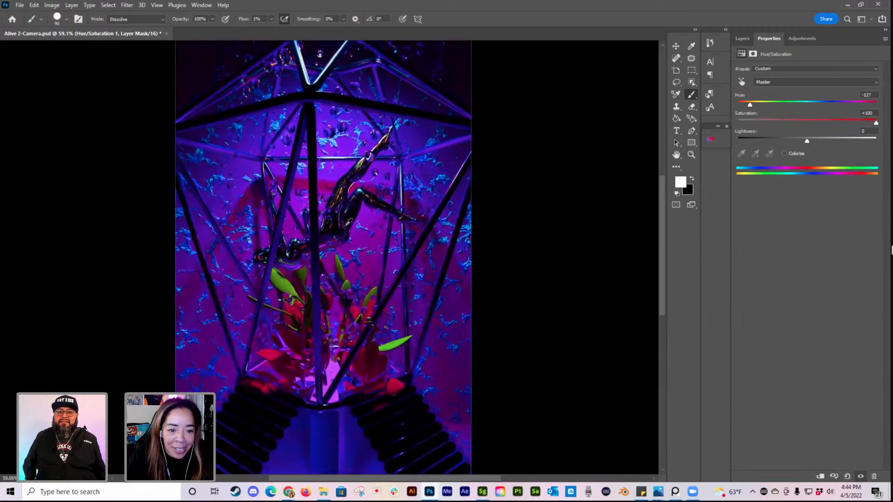
pyautogui.keyDown('alt'); pyautogui.scroll(4, 347, 209); pyautogui.keyUp('alt')
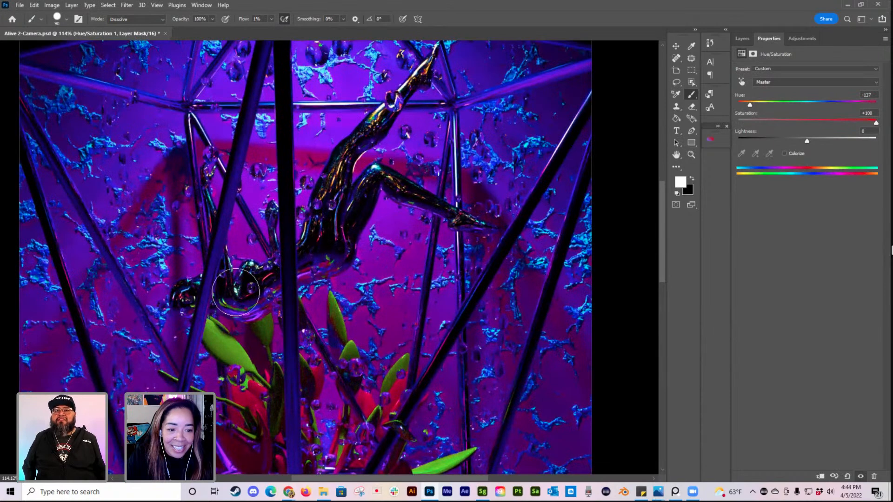
pyautogui.keyDown('alt'); pyautogui.scroll(-4, 393, 188); pyautogui.keyUp('alt')
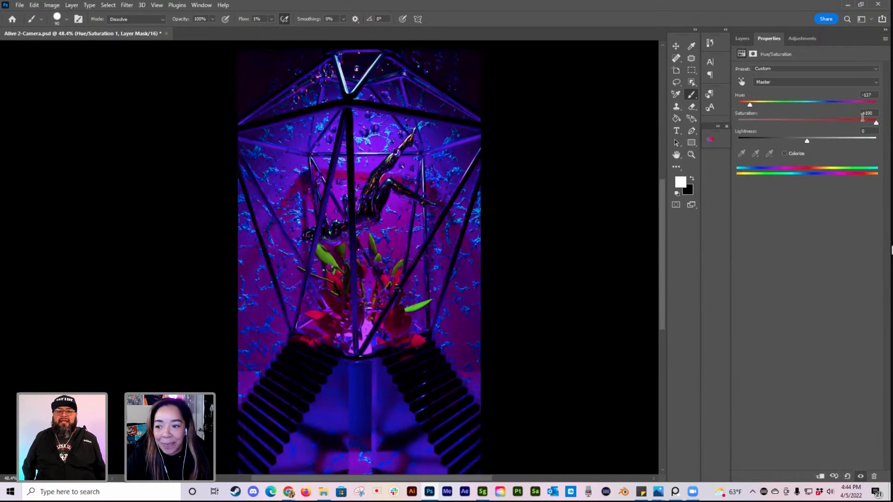
pyautogui.moveTo(875, 124)
pyautogui.mouseDown()
pyautogui.moveTo(814, 123)
pyautogui.moveTo(883, 122)
pyautogui.mouseUp()
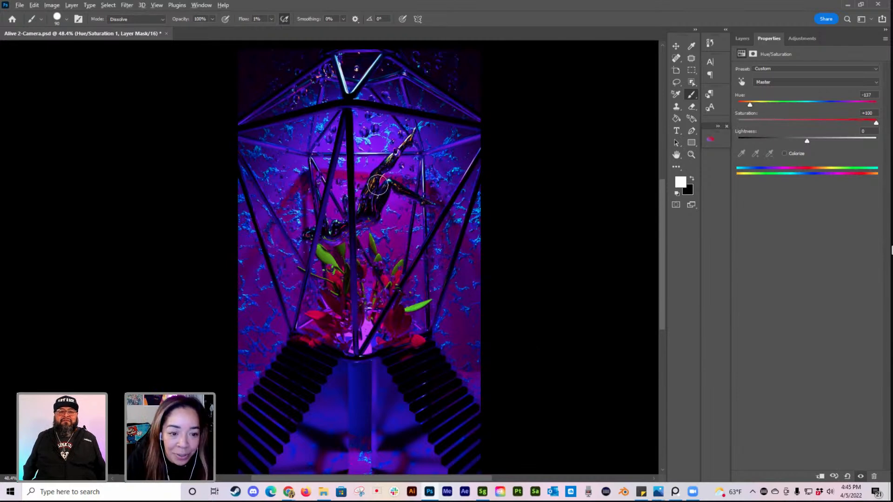
pyautogui.keyDown('alt'); pyautogui.scroll(6, 374, 183); pyautogui.keyUp('alt')
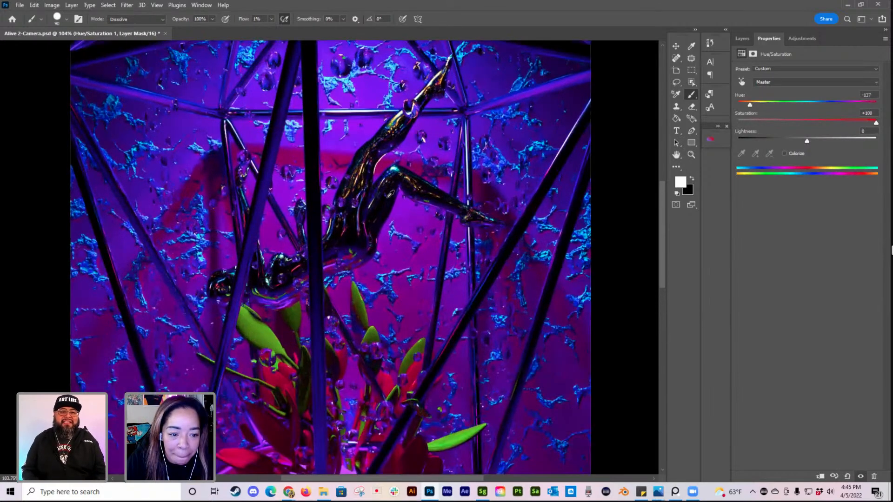
pyautogui.keyDown('alt'); pyautogui.scroll(-4, 392, 196); pyautogui.keyUp('alt')
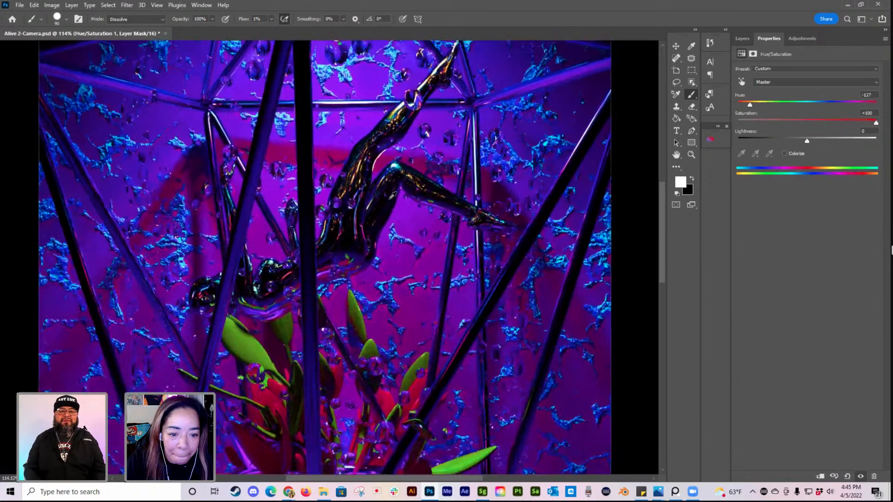
pyautogui.keyDown('alt'); pyautogui.scroll(-2, 393, 197); pyautogui.keyUp('alt')
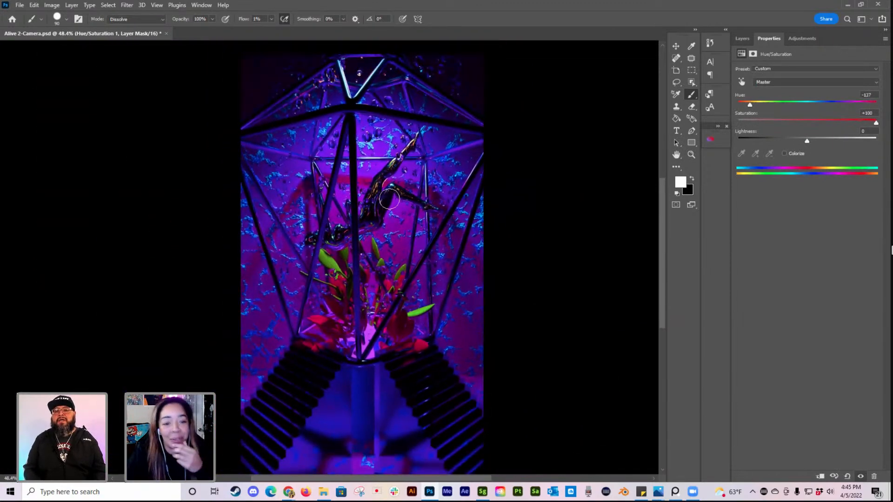
pyautogui.keyDown('alt'); pyautogui.scroll(-1, 393, 199); pyautogui.keyUp('alt')
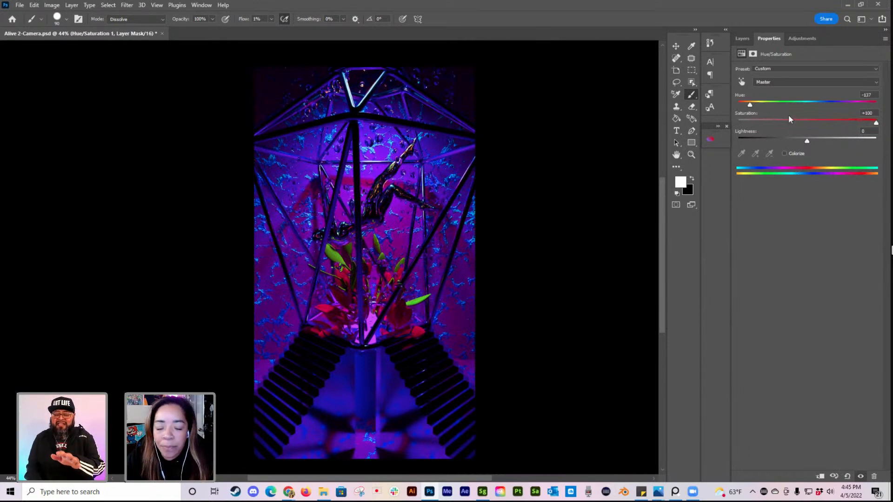
# Step: Examine the Object selection masks layer by showing it briefly and hiding it again
pyautogui.click(742, 39)
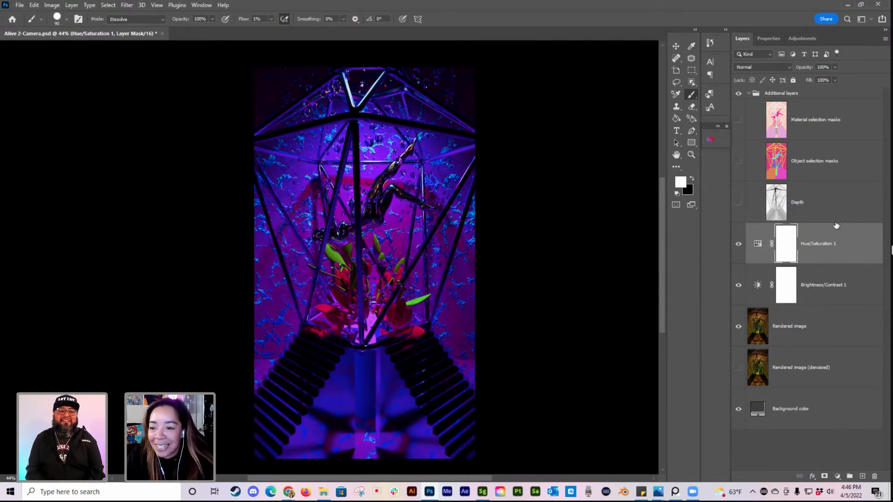
pyautogui.click(837, 129)
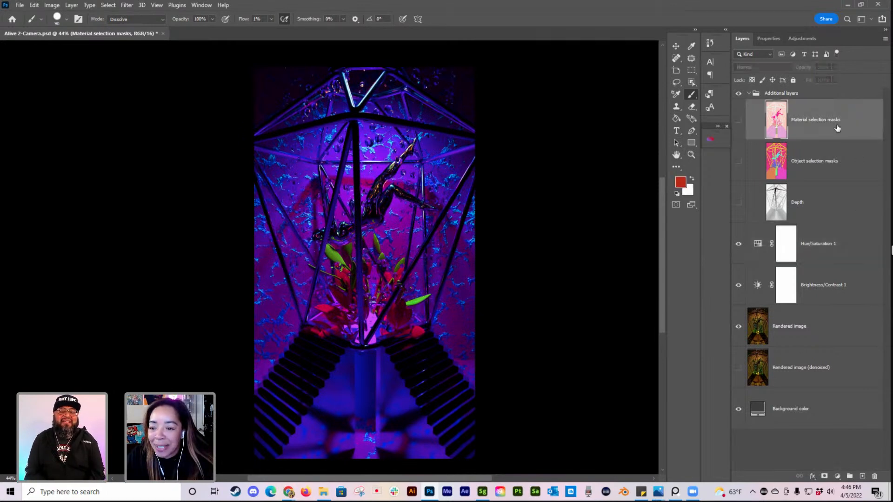
pyautogui.click(844, 255)
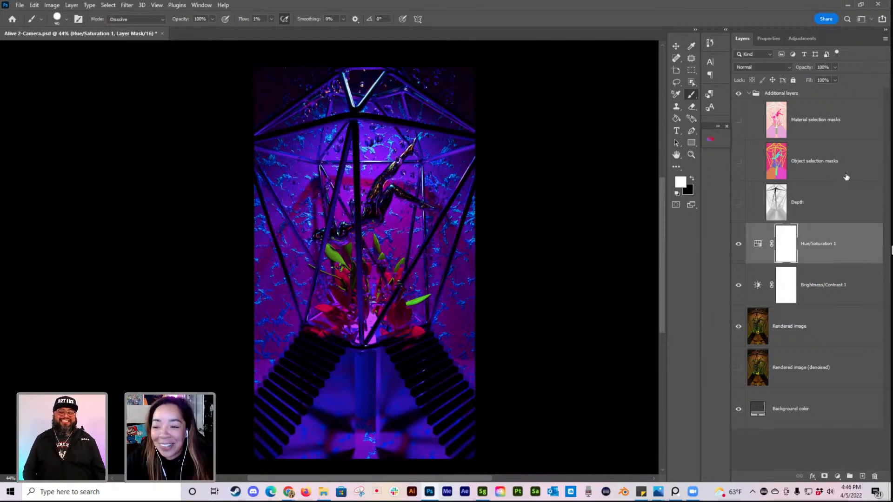
pyautogui.click(847, 253)
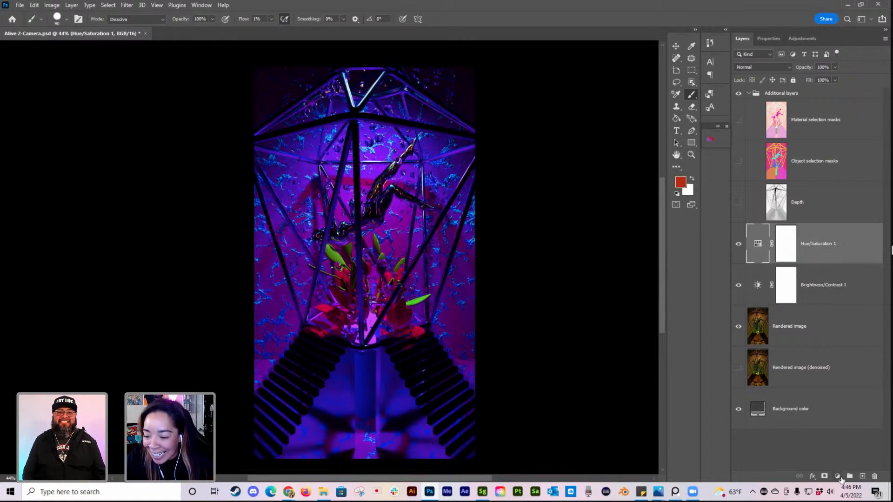
pyautogui.click(839, 478)
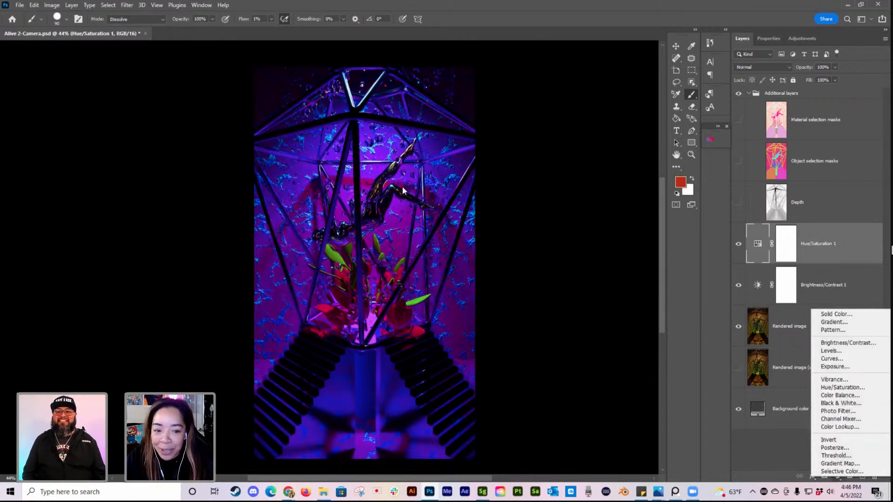
pyautogui.click(785, 163)
pyautogui.click(790, 161)
pyautogui.click(738, 161)
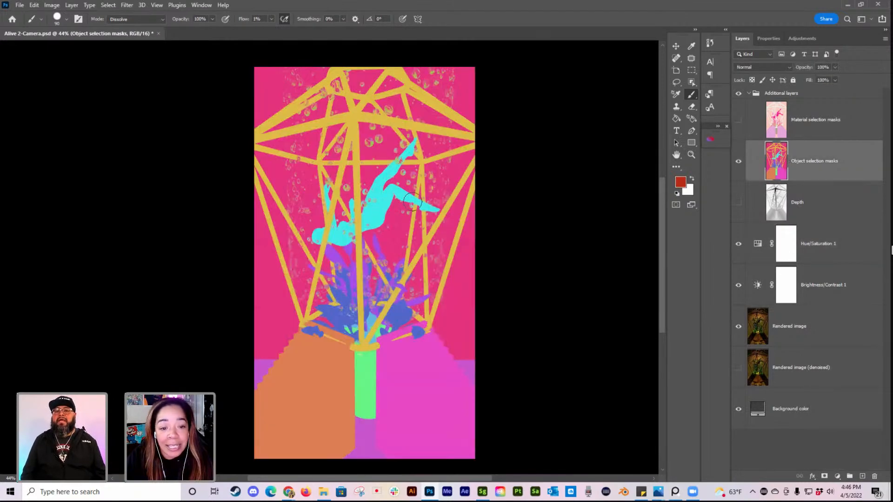
pyautogui.click(739, 161)
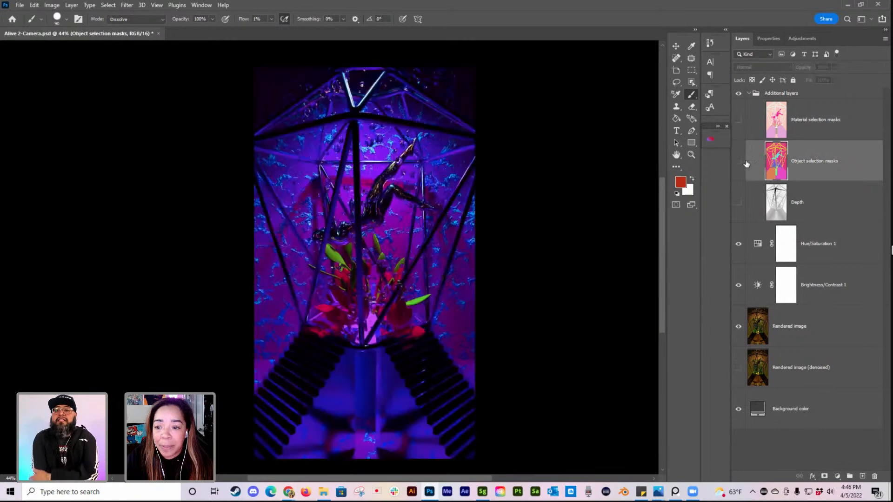
# Step: Add a Levels adjustment layer above the Hue/Saturation layer and set its midtone value to 1.30
pyautogui.click(821, 245)
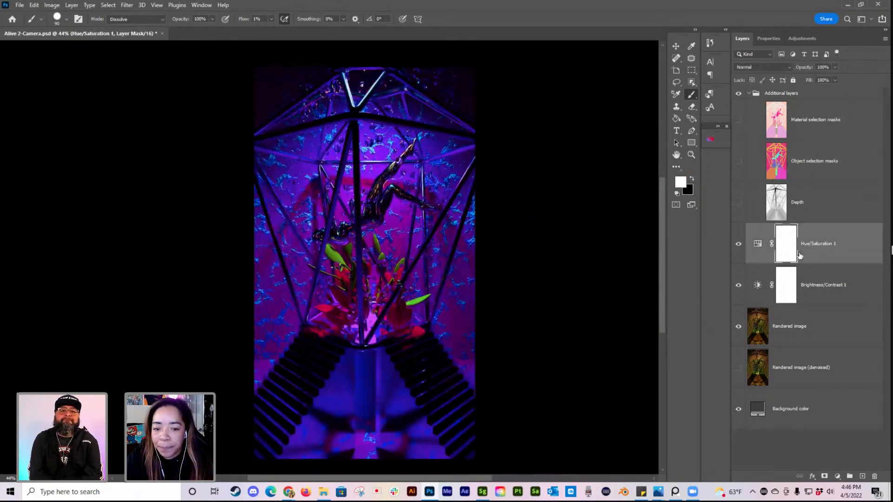
pyautogui.click(838, 476)
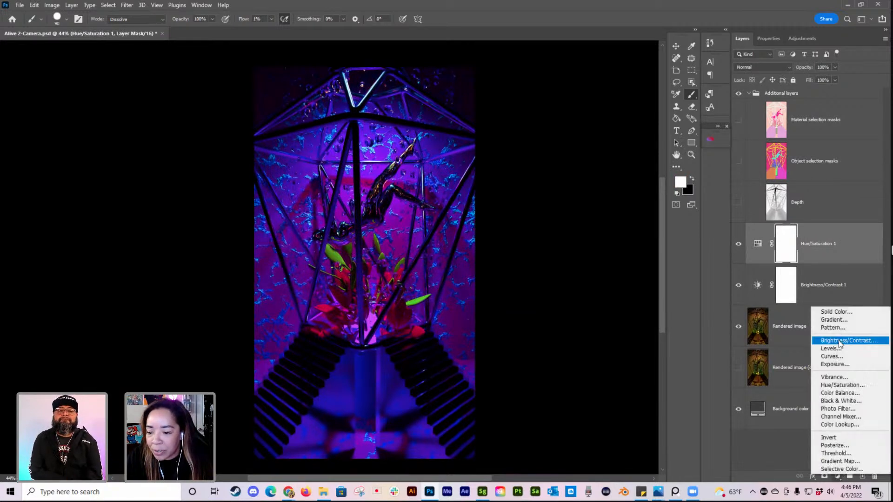
pyautogui.click(832, 350)
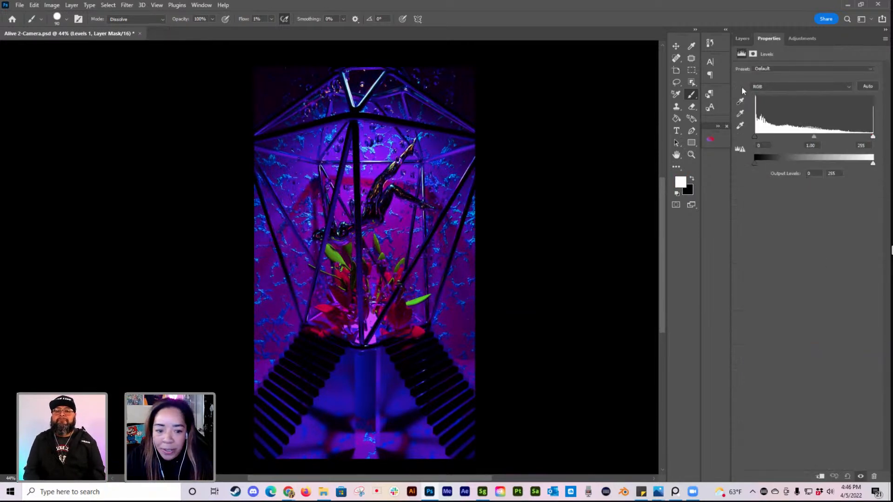
pyautogui.moveTo(813, 137); pyautogui.dragTo(763, 137)
pyautogui.moveTo(873, 137)
pyautogui.mouseDown()
pyautogui.moveTo(808, 130)
pyautogui.moveTo(878, 133)
pyautogui.mouseUp()
pyautogui.moveTo(813, 136)
pyautogui.mouseDown()
pyautogui.moveTo(755, 138)
pyautogui.moveTo(807, 140)
pyautogui.mouseUp()
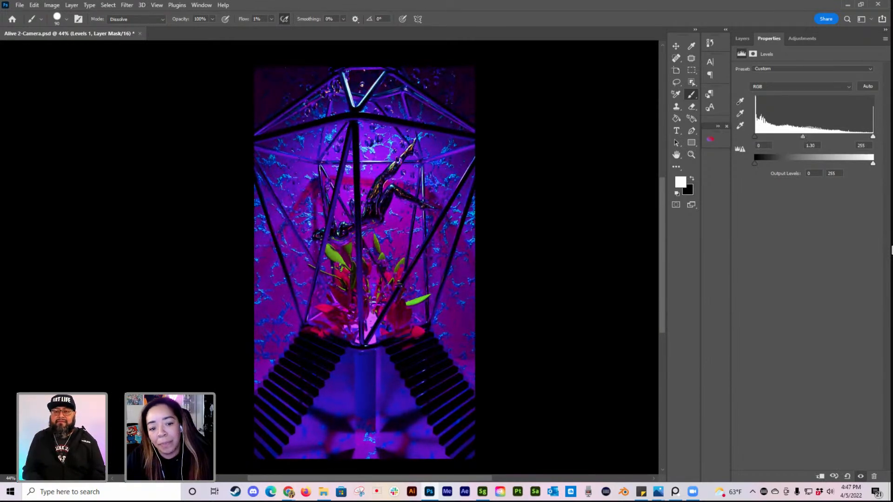
# Step: Add a Color Lookup adjustment layer above the Levels layer and apply the 2Strip.look 3D LUT
pyautogui.click(743, 38)
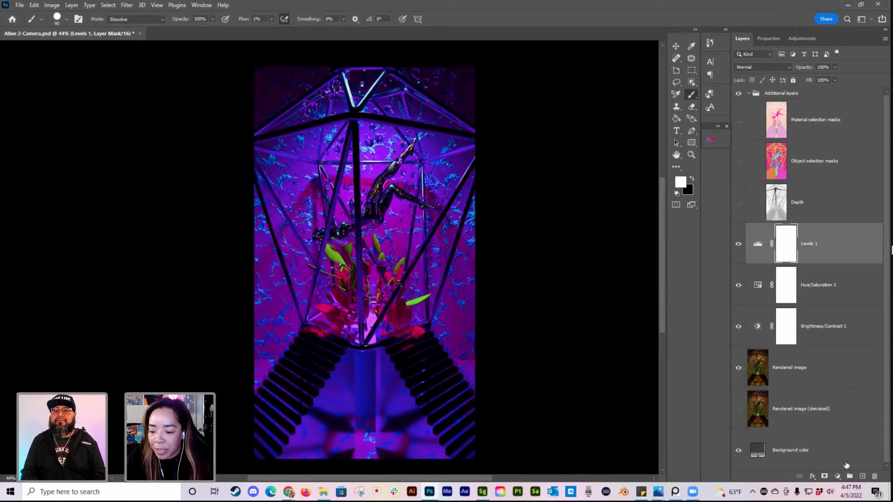
pyautogui.click(837, 477)
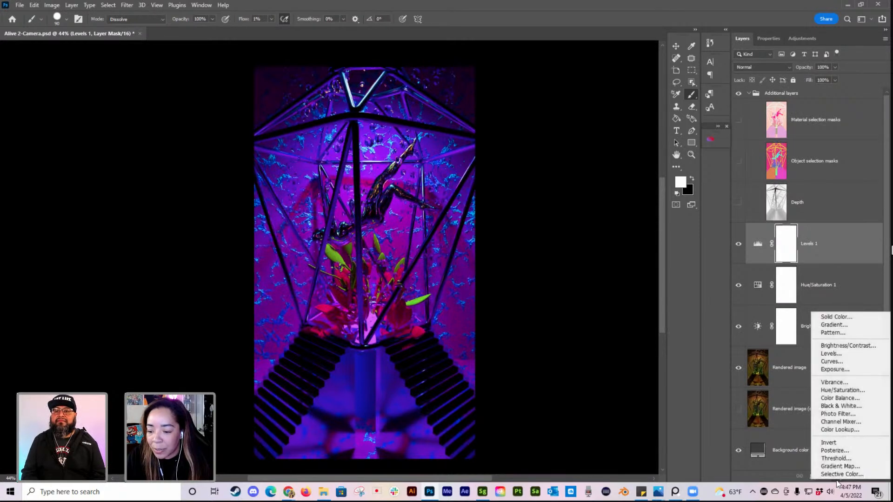
pyautogui.click(854, 431)
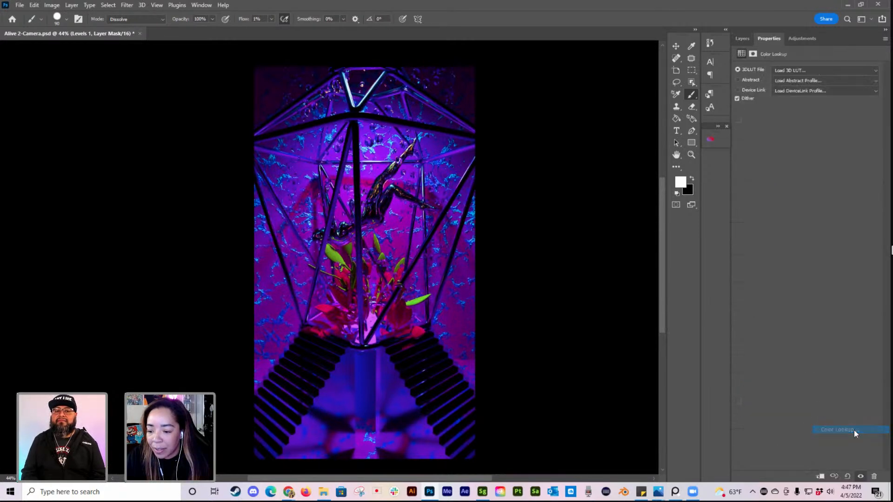
pyautogui.click(860, 73)
pyautogui.click(818, 71)
pyautogui.click(818, 71)
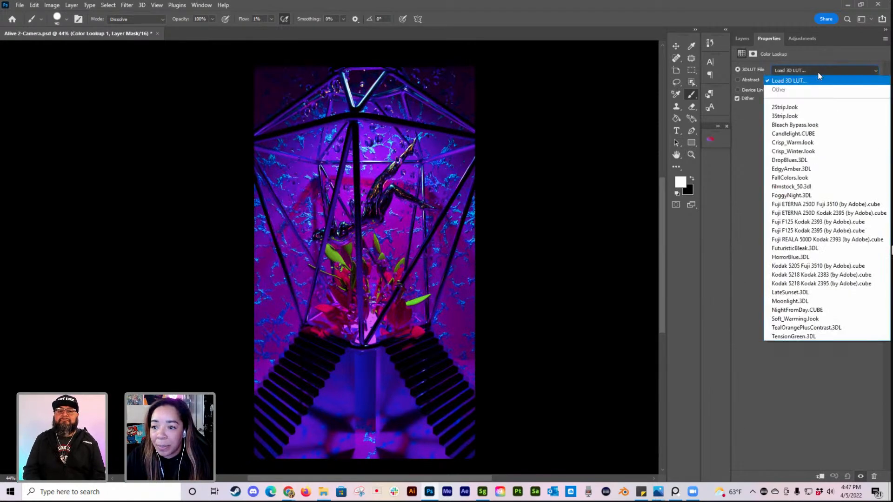
pyautogui.click(799, 107)
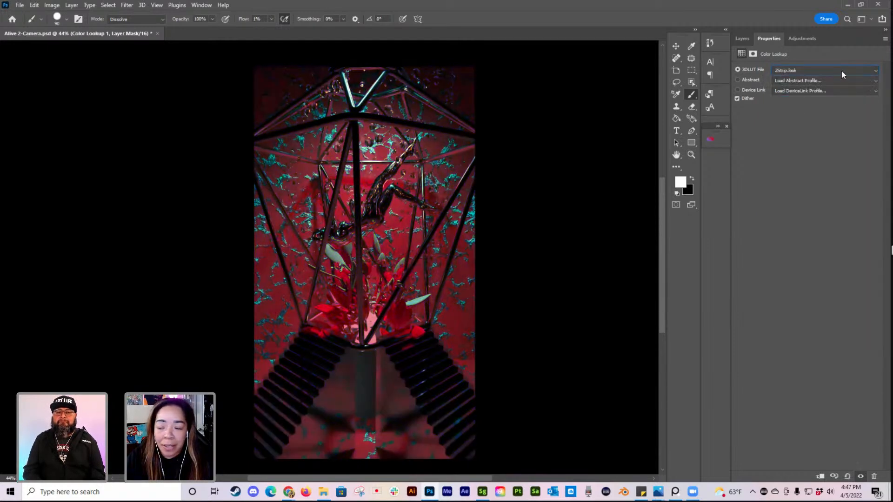
# Step: Compare the next 3D LUTs on the Color Lookup layer, including Bleach Bypass.look and Candlelight.CUBE, and switch to Crisp_Warm.look
pyautogui.scroll(-1, 838, 76)
pyautogui.scroll(1, 838, 75)
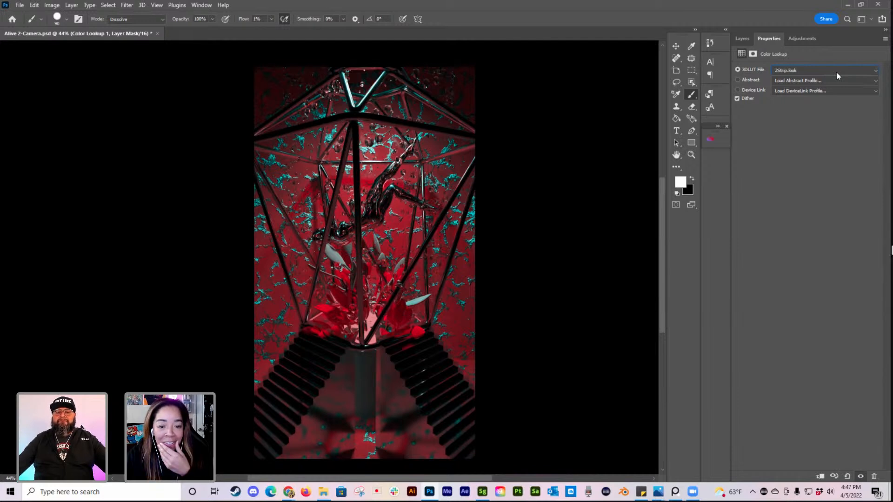
pyautogui.press('Down')
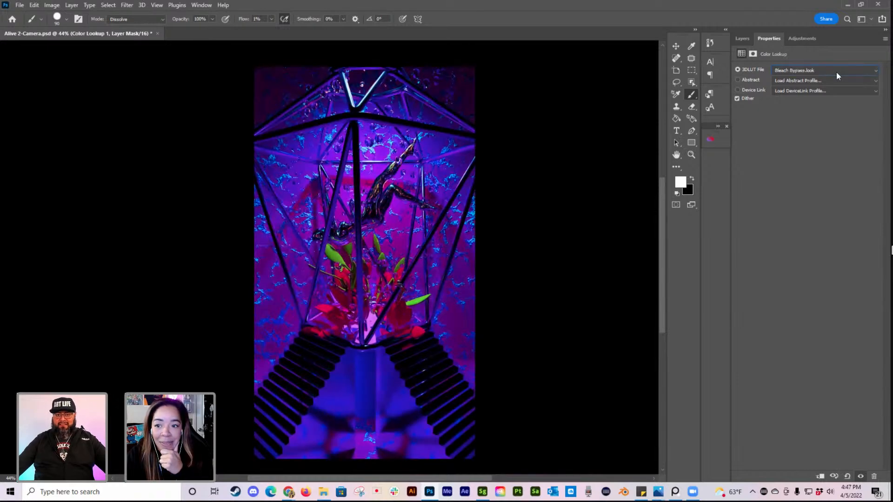
pyautogui.press('Down')
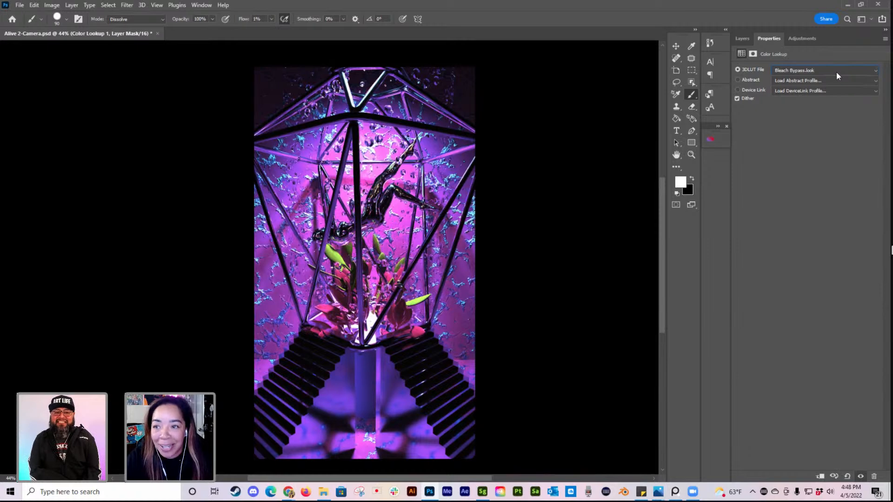
pyautogui.press('Down')
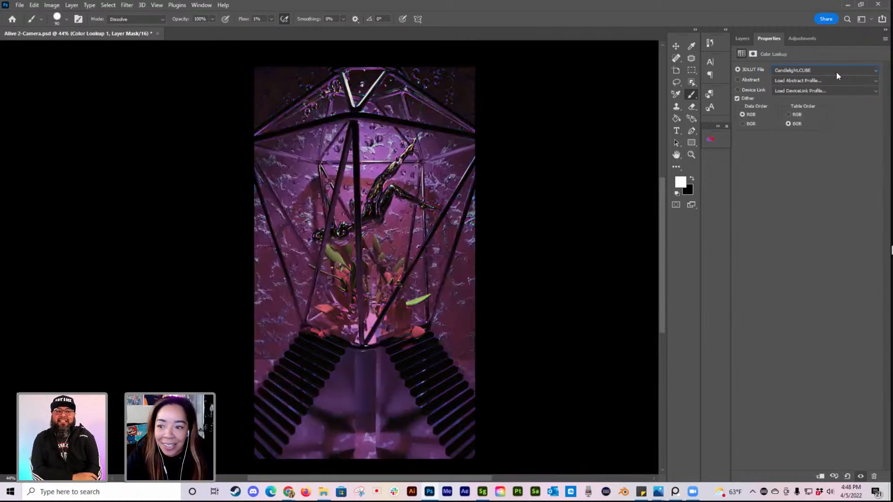
pyautogui.press('Down')
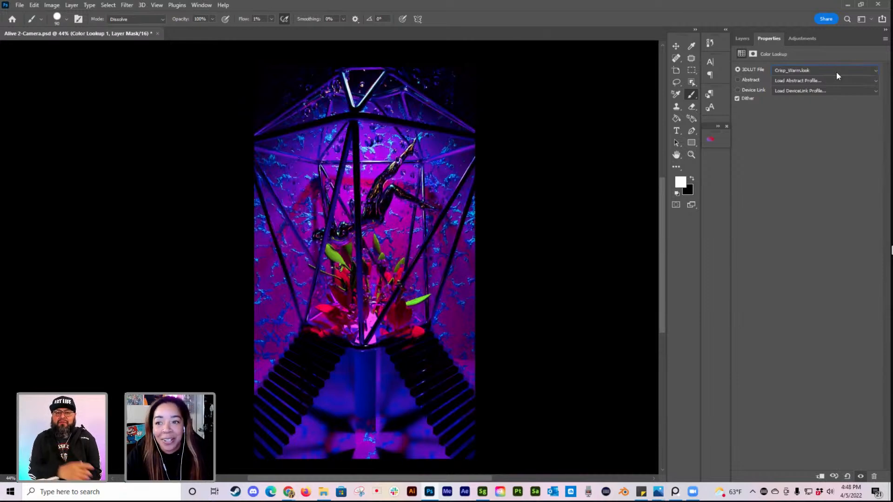
# Step: Compare the Candlelight.CUBE, Bleach Bypass.look, Crisp_Warm.look and Crisp_Winter.look 3D LUTs on the Color Lookup layer
pyautogui.press('Up')
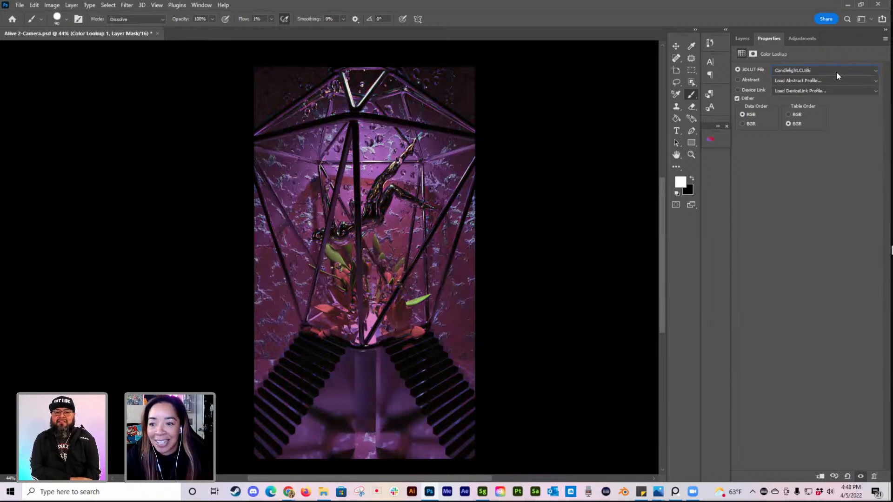
pyautogui.press('Up')
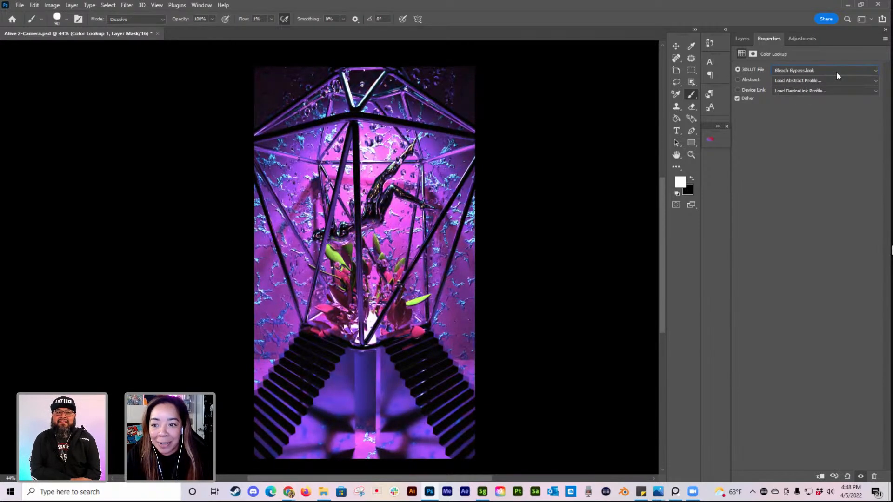
pyautogui.press('Down')
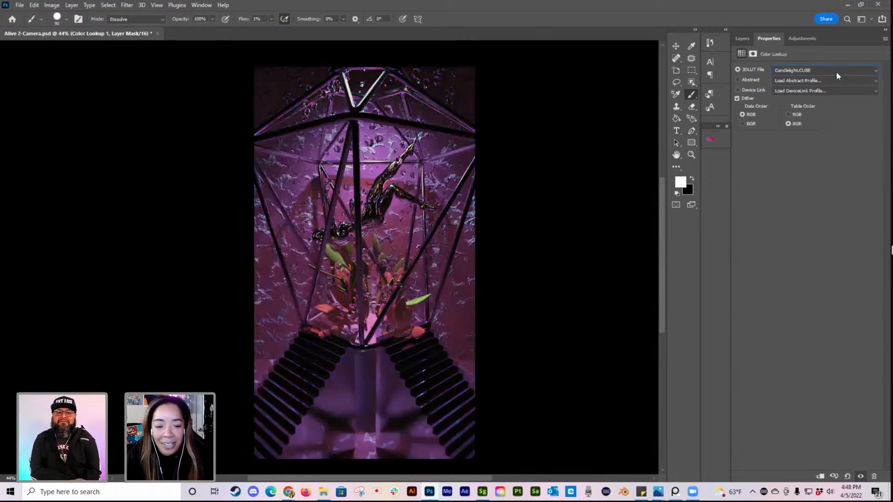
pyautogui.press('Down')
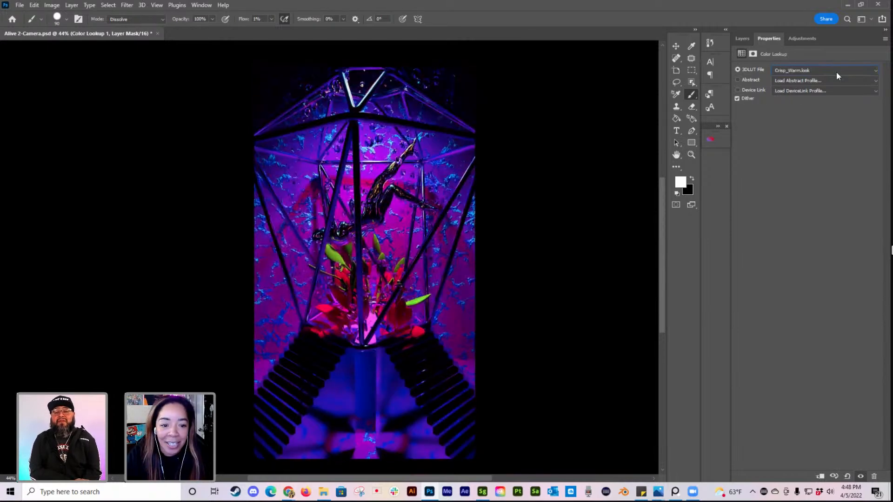
pyautogui.press('Down')
pyautogui.press('Down')
pyautogui.press('Up')
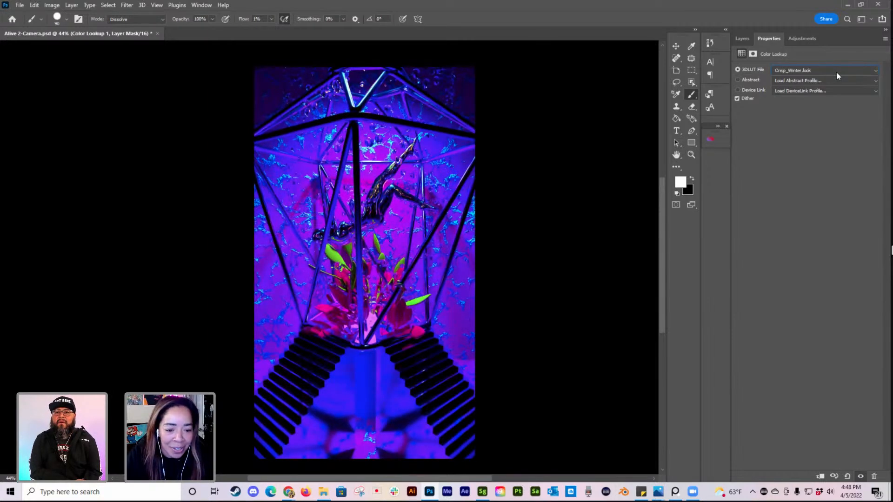
# Step: Preview the 3D LUTs from DropBlues.3DL through EdgyAmber.3DL, FallColors.look and filmstock_50.3dl to Fuji ETERNA 250D Kodak 2395 on the Color Lookup layer
pyautogui.press('Down')
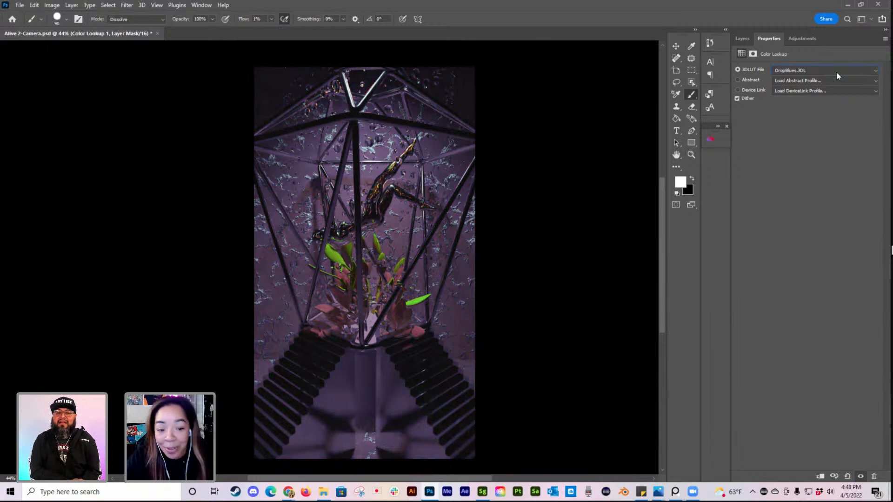
pyautogui.press('Down')
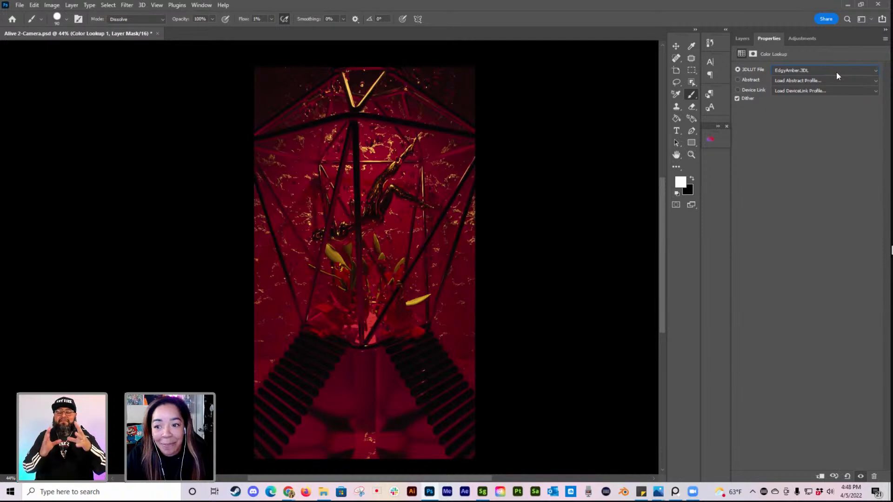
pyautogui.press('Down')
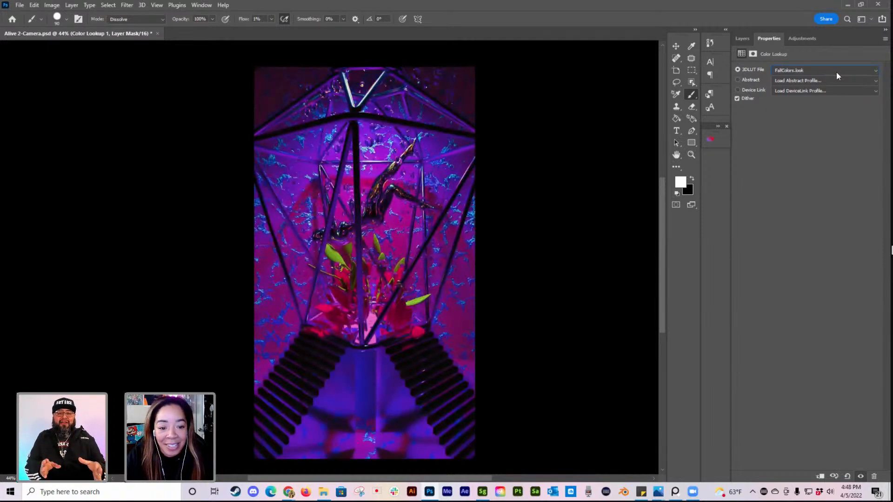
pyautogui.press('Down')
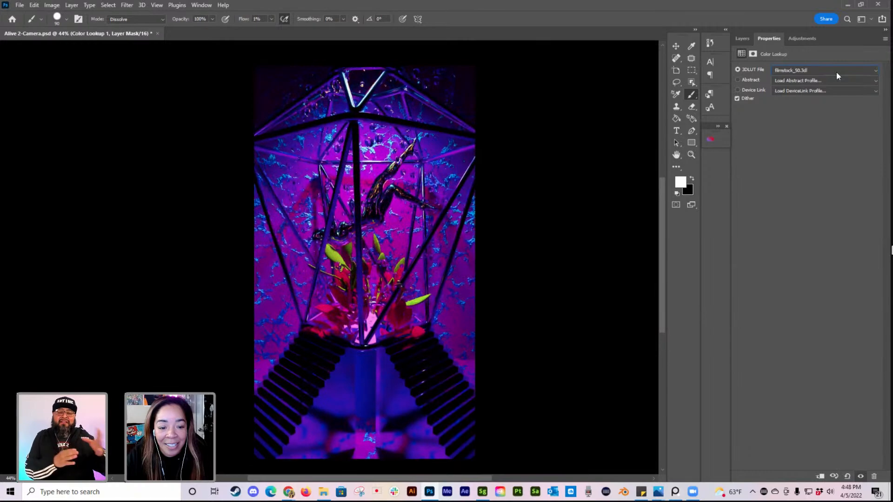
pyautogui.press('Down')
pyautogui.press('Down')
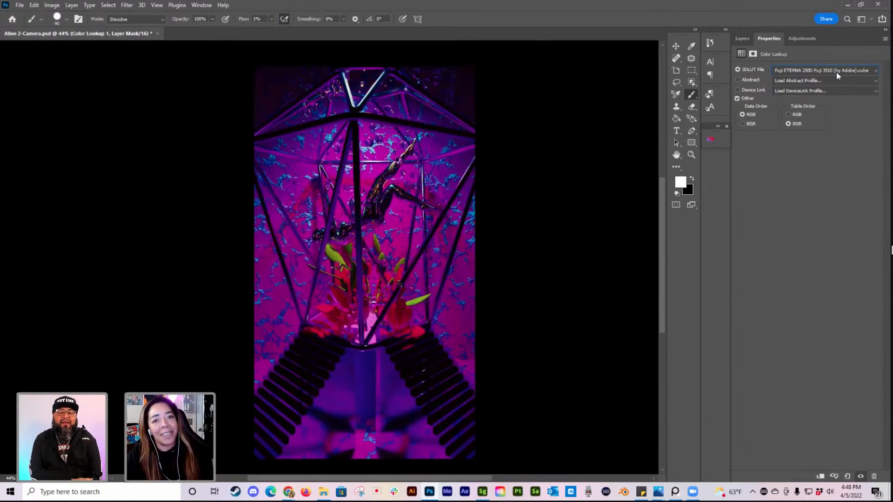
pyautogui.press('Down')
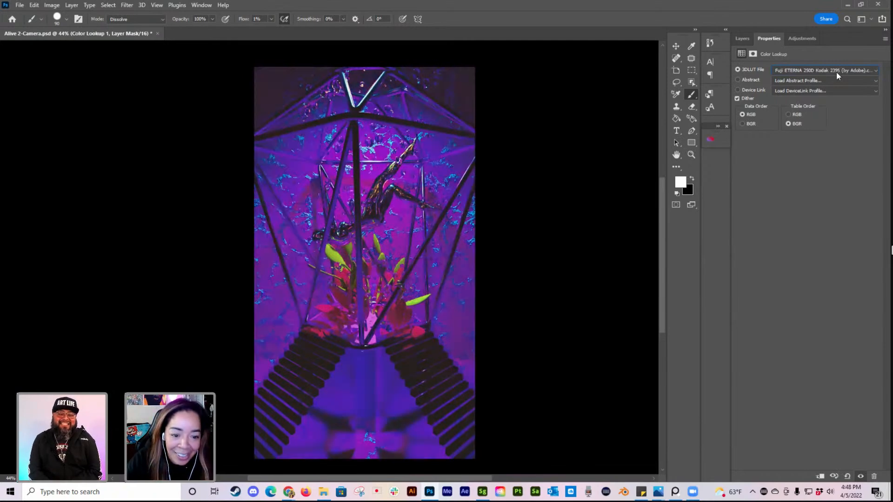
pyautogui.press('Down')
pyautogui.press('Up')
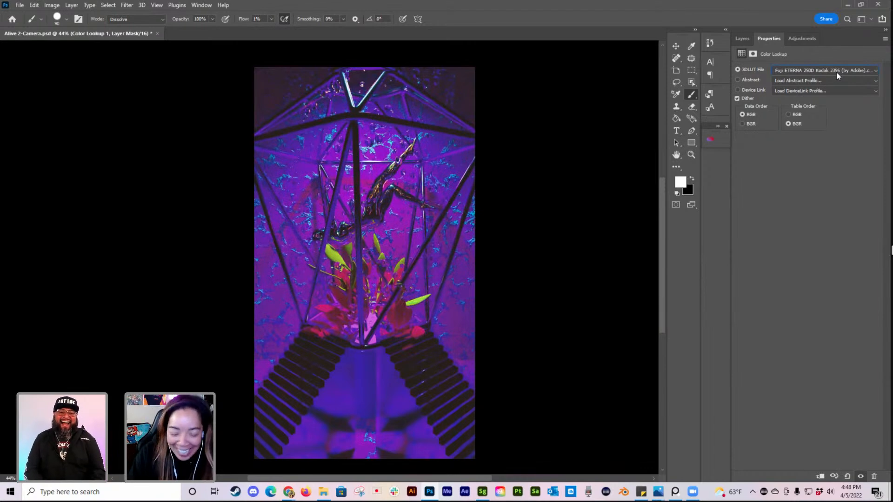
# Step: Preview the 3D LUTs from Fuji F125 Kodak 2395 through FuturisticBleak.3DL to Kodak 5218 Kodak 2395 on the Color Lookup layer
pyautogui.press('Down')
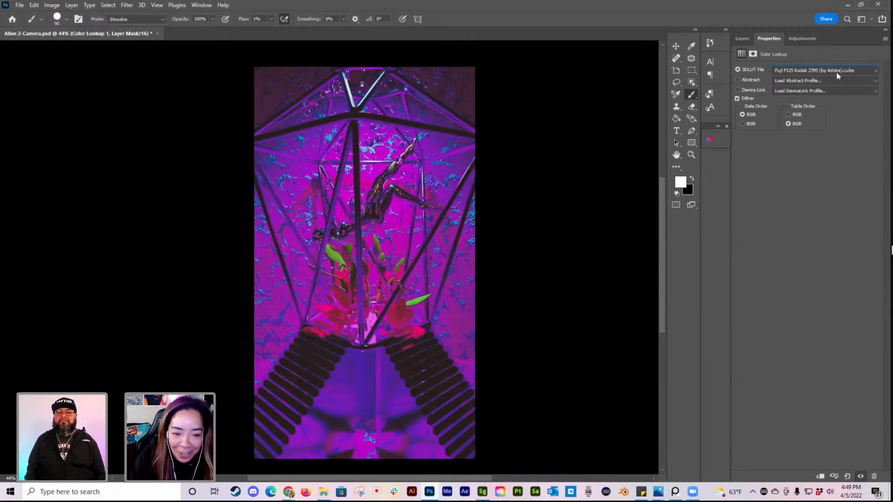
pyautogui.press('Down')
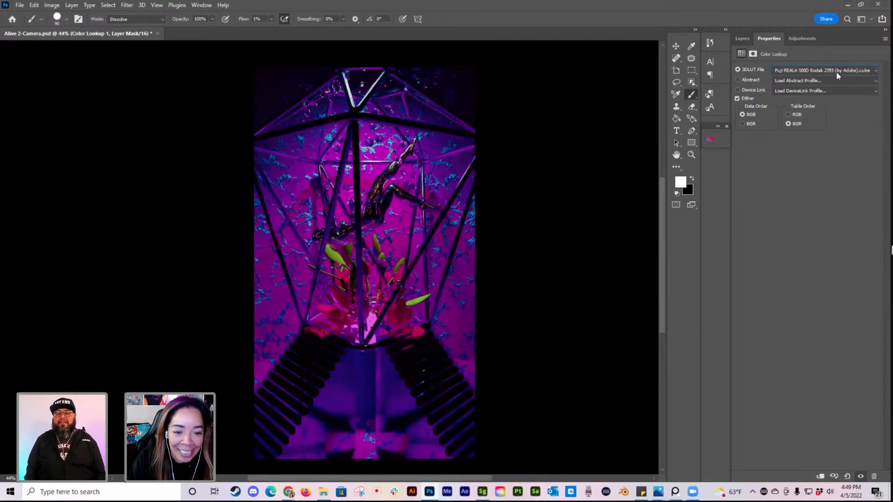
pyautogui.press('Down')
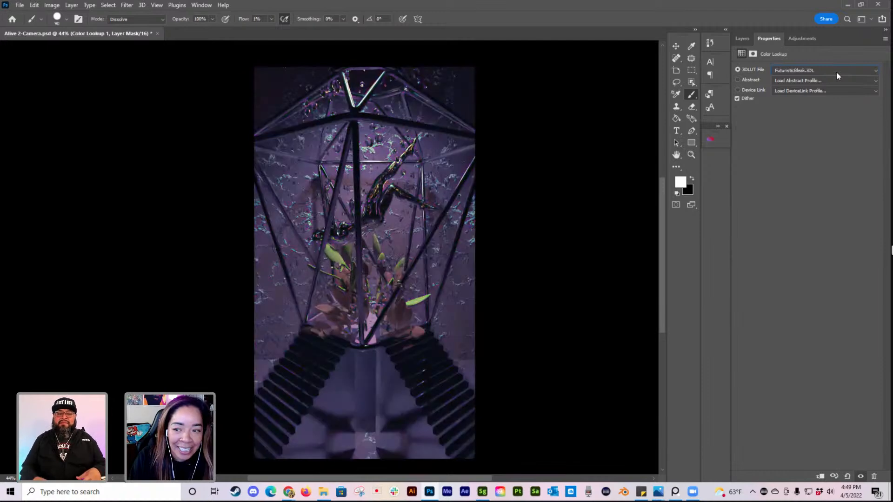
pyautogui.press('Down')
pyautogui.press('Down')
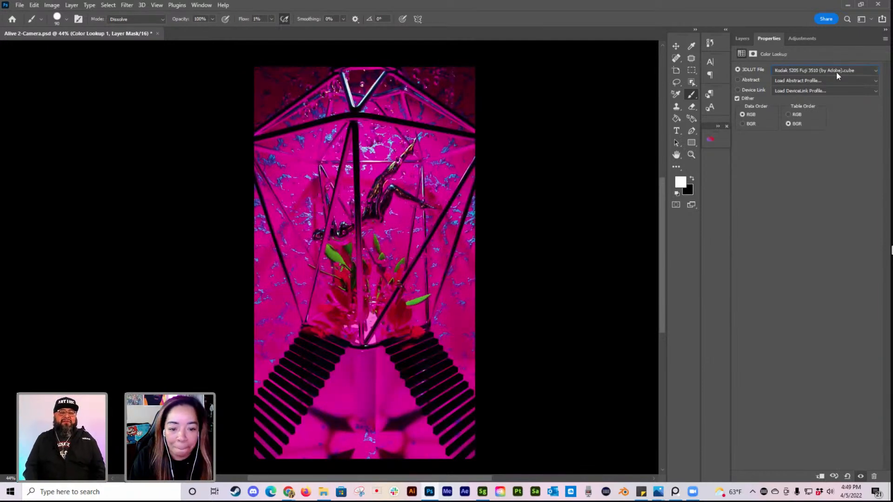
pyautogui.press('Down')
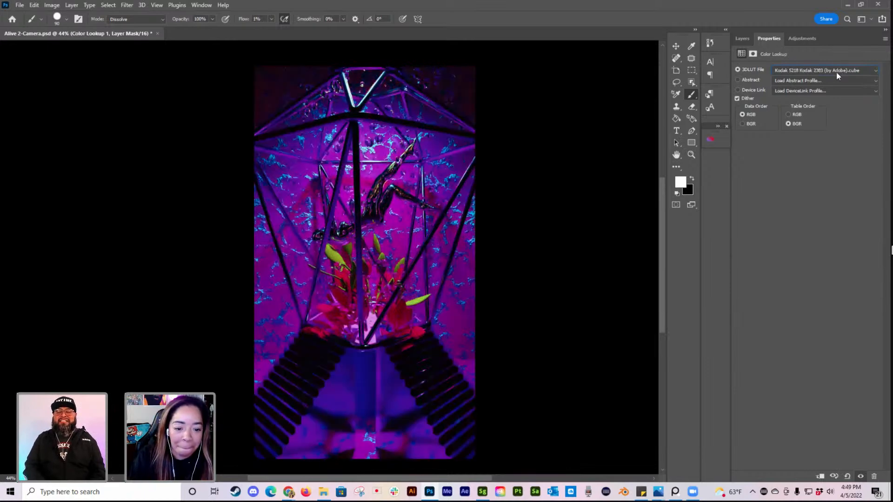
pyautogui.press('Down')
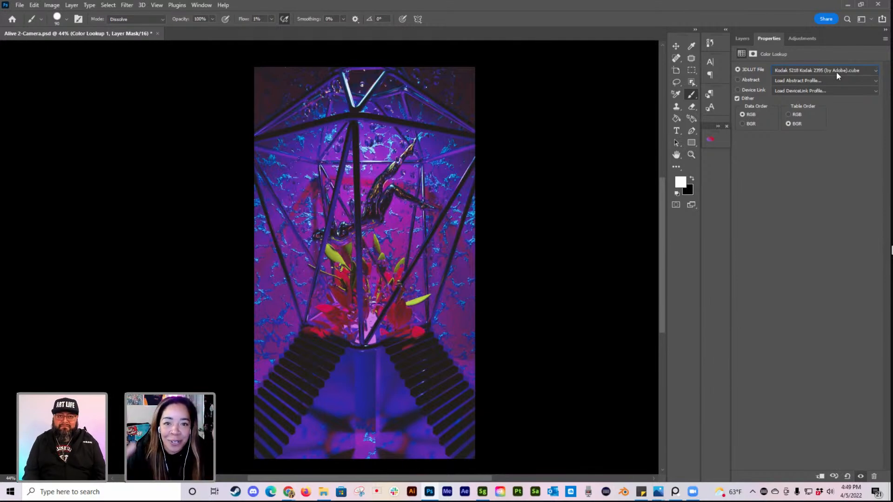
# Step: Try the remaining 3D LUTs, including LateSunset.3DL, NightFromDay.CUBE and TensionGreen.3DL, and apply TealOrangePlusContrast.3DL to the Color Lookup layer
pyautogui.press('Down')
pyautogui.press('Down')
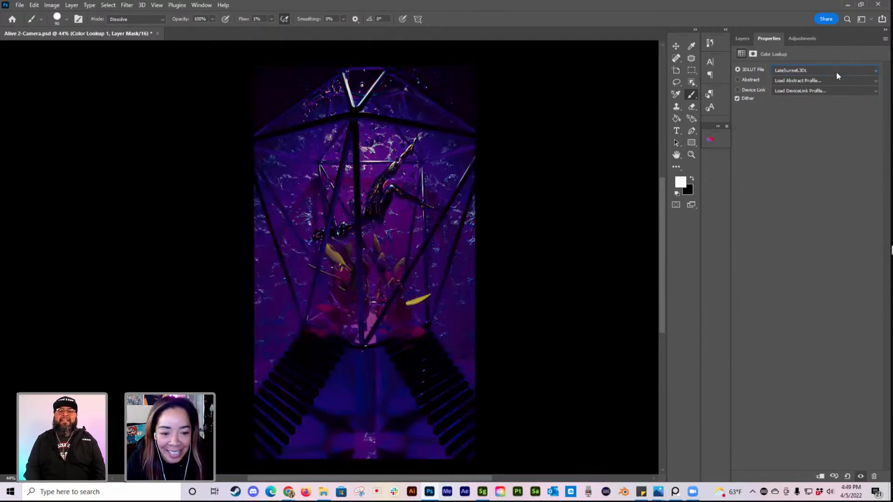
pyautogui.press('Down')
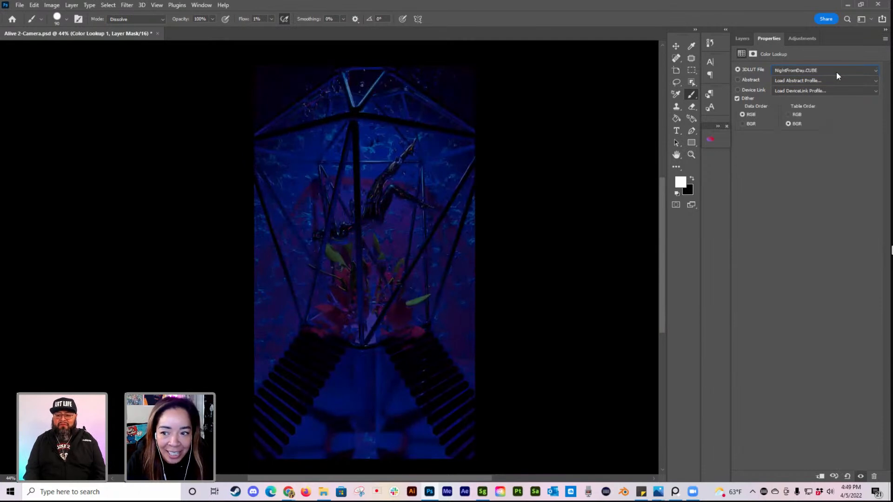
pyautogui.press('Down')
pyautogui.press('Down')
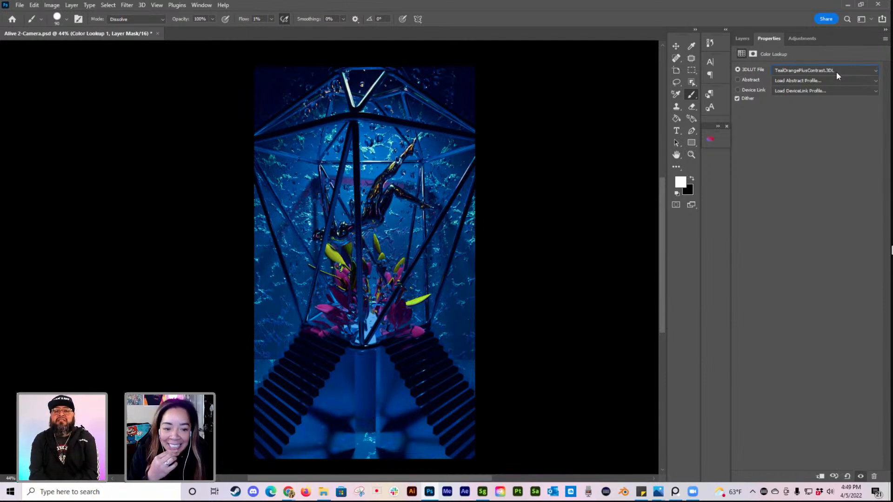
pyautogui.press('Down')
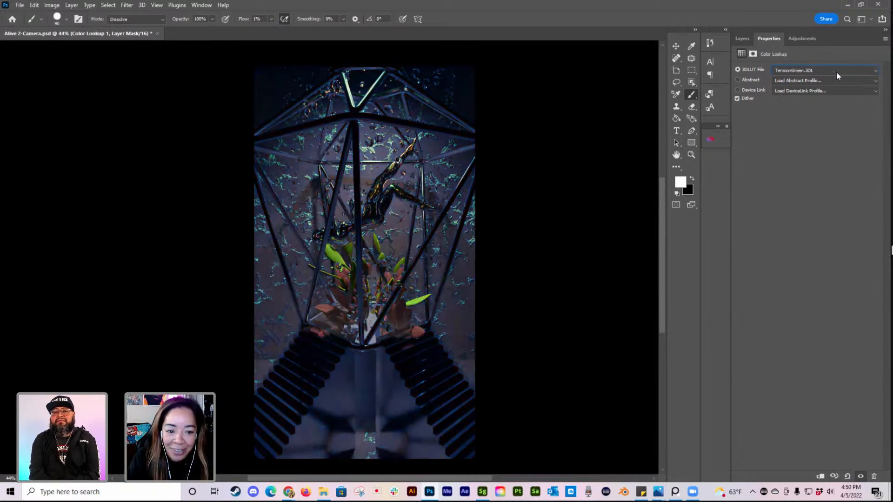
pyautogui.press('Up')
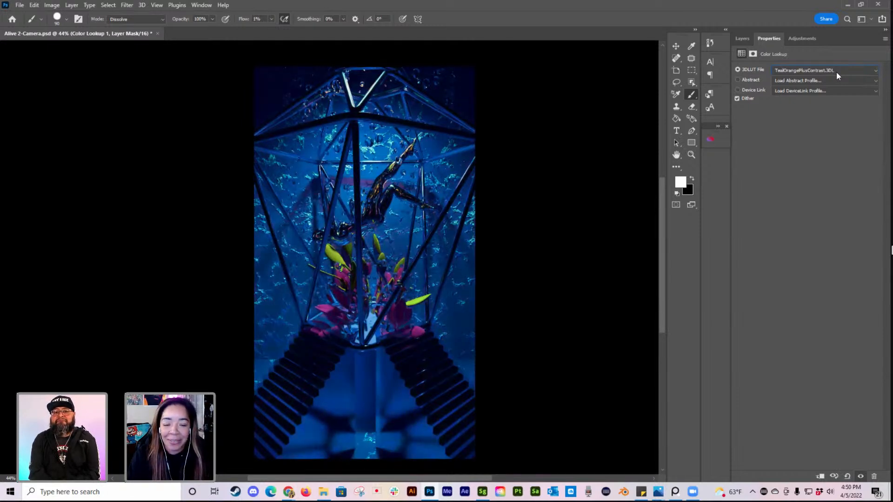
# Step: Rename the Color Lookup 1 layer as Teal and hide it
pyautogui.click(742, 39)
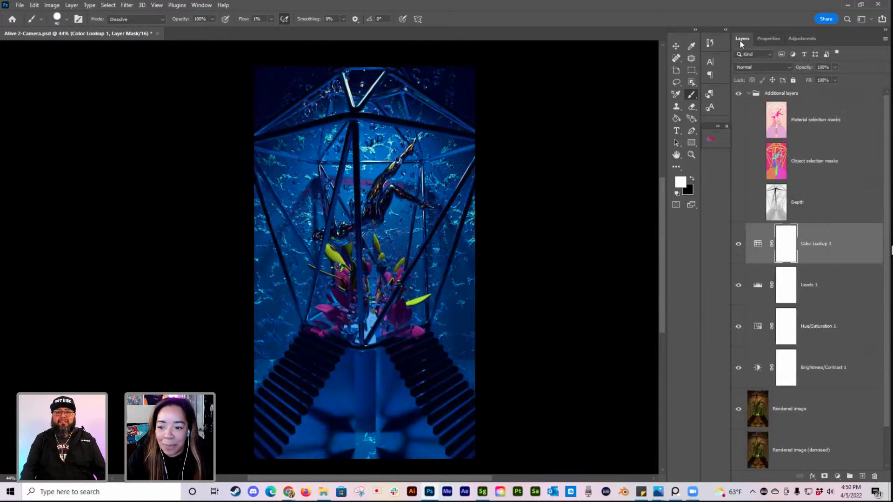
pyautogui.doubleClick(818, 244)
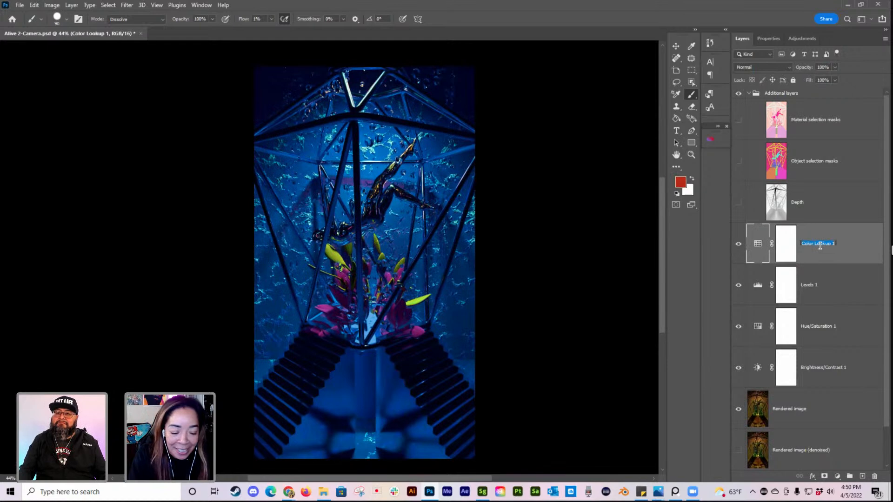
pyautogui.write('Teal')
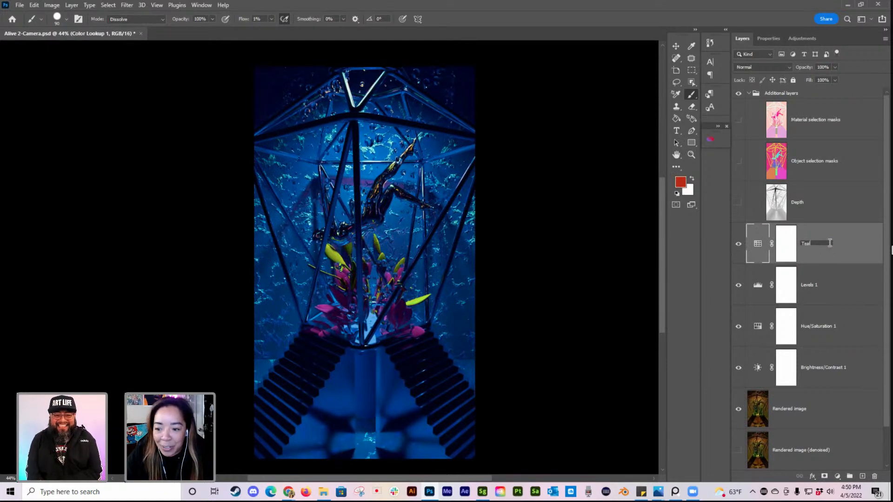
pyautogui.press('Return')
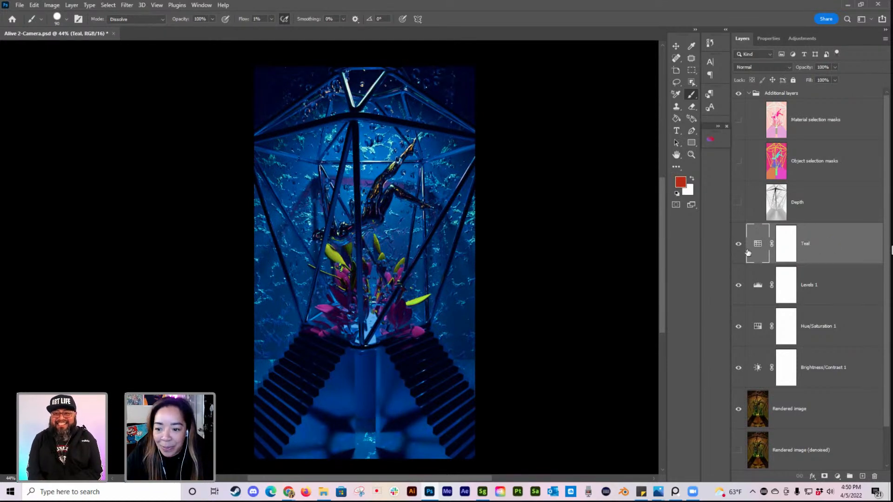
pyautogui.click(738, 245)
# Step: Add a Color Lookup adjustment layer above the Teal layer and apply the Bleach Bypass.look 3D LUT
pyautogui.click(837, 475)
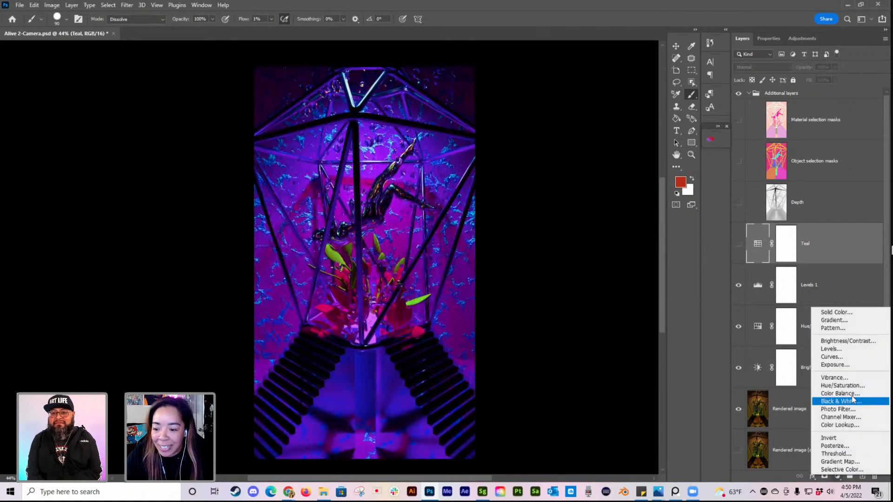
pyautogui.click(839, 425)
pyautogui.click(809, 71)
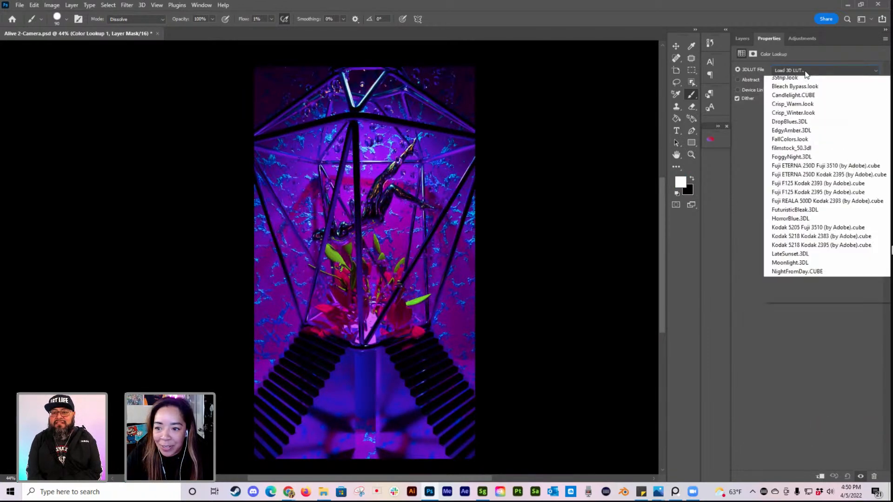
pyautogui.click(797, 125)
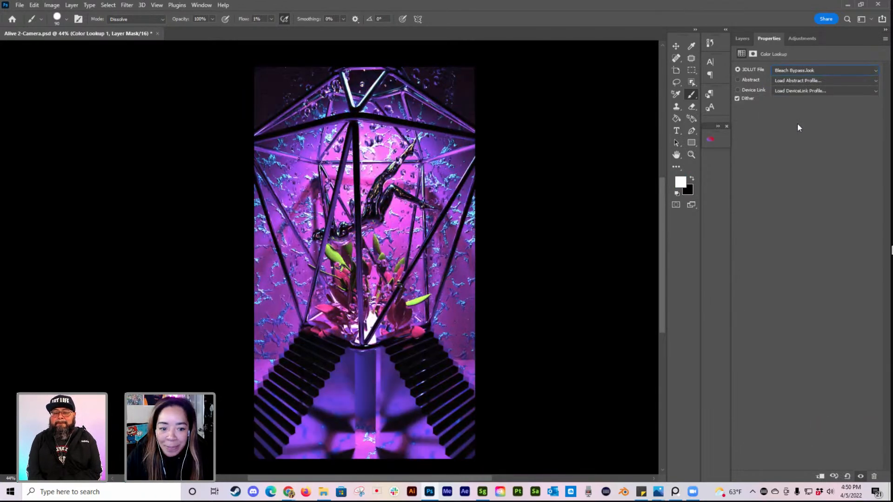
# Step: Rename the Color Lookup layer above Teal as Bleach and hide it
pyautogui.click(742, 38)
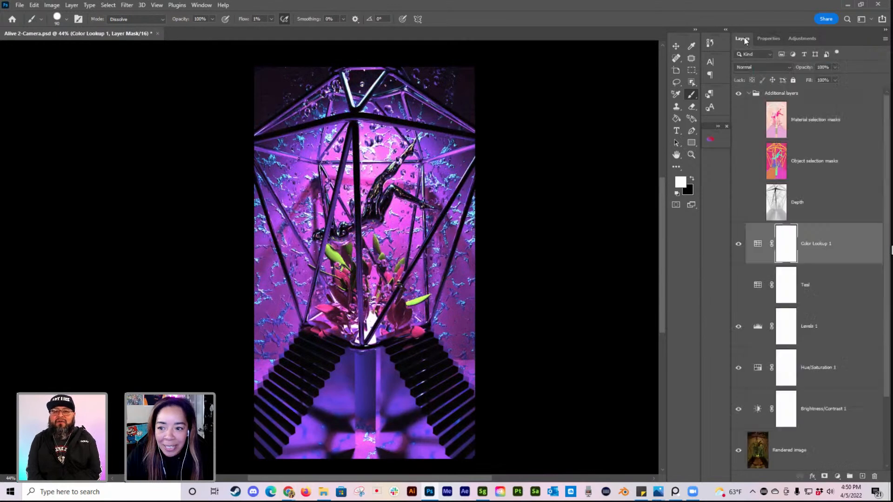
pyautogui.doubleClick(821, 249)
pyautogui.write('Bleach')
pyautogui.press('Return')
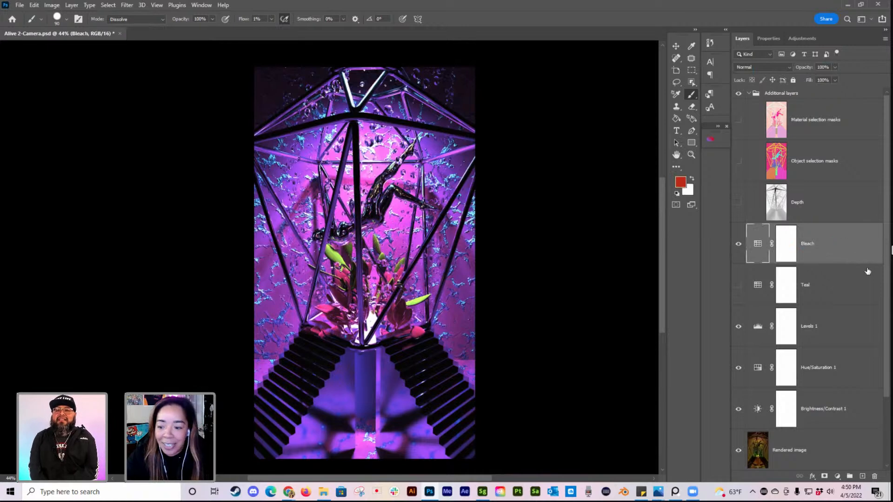
pyautogui.click(738, 243)
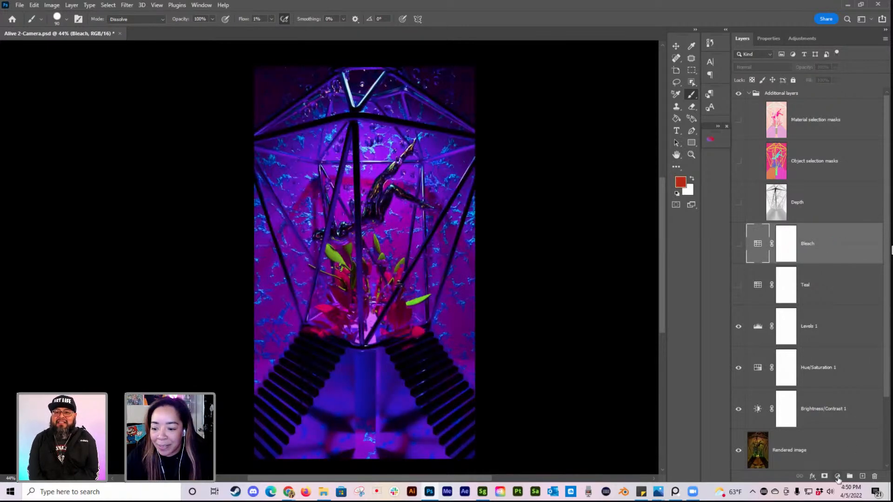
# Step: Add a Color Lookup adjustment layer above the Bleach layer and apply the Candlelight.CUBE 3D LUT
pyautogui.click(837, 477)
pyautogui.click(833, 426)
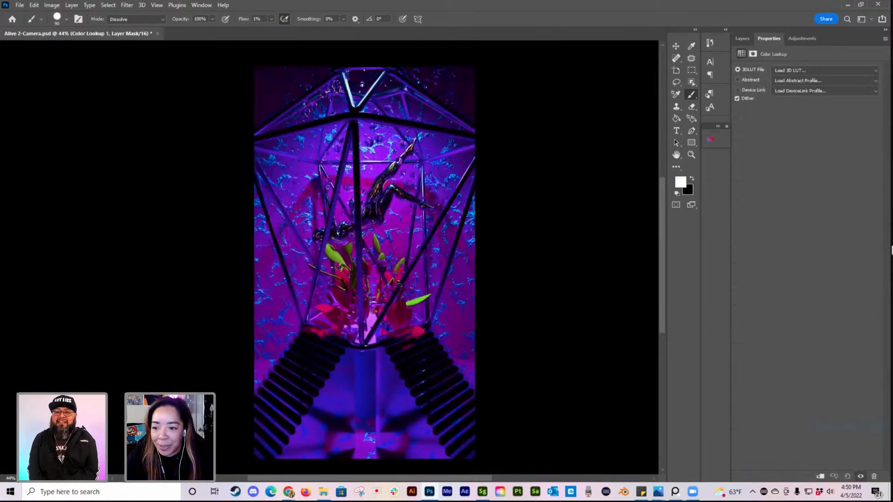
pyautogui.click(800, 69)
pyautogui.click(800, 134)
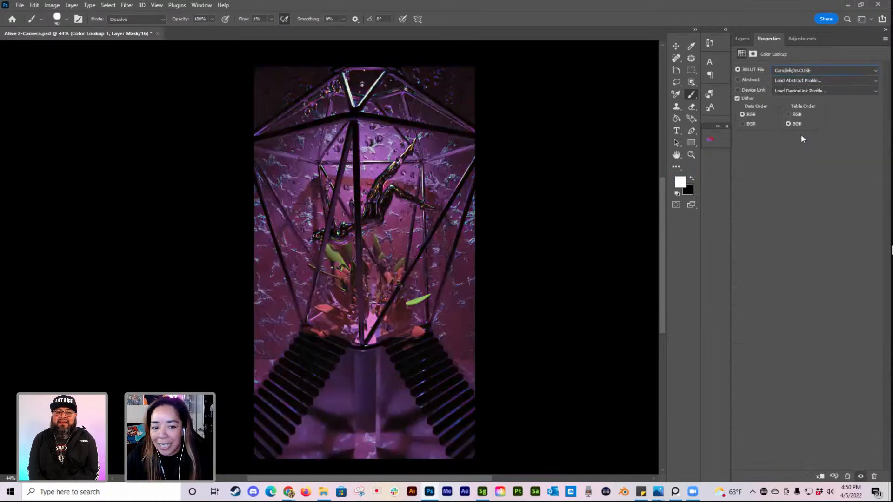
# Step: Rename the top Color Lookup layer, above Bleach, as Candlelight and hide it
pyautogui.click(742, 39)
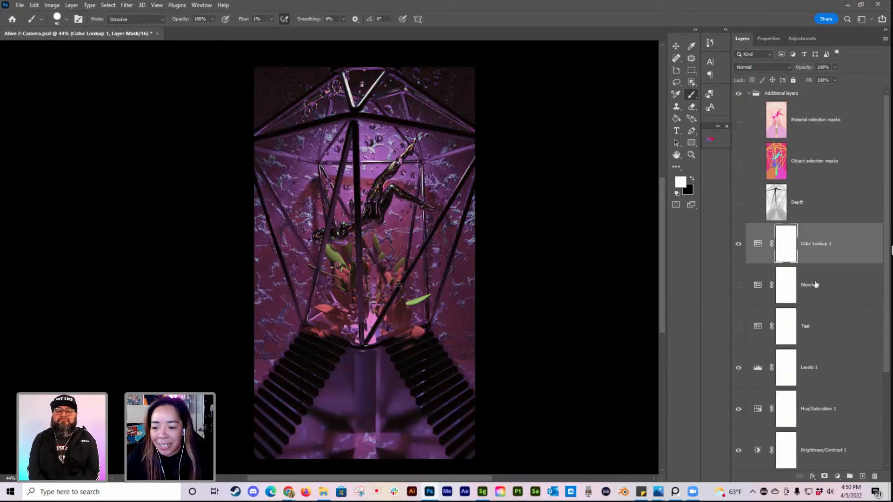
pyautogui.doubleClick(817, 244)
pyautogui.write('Canfle')
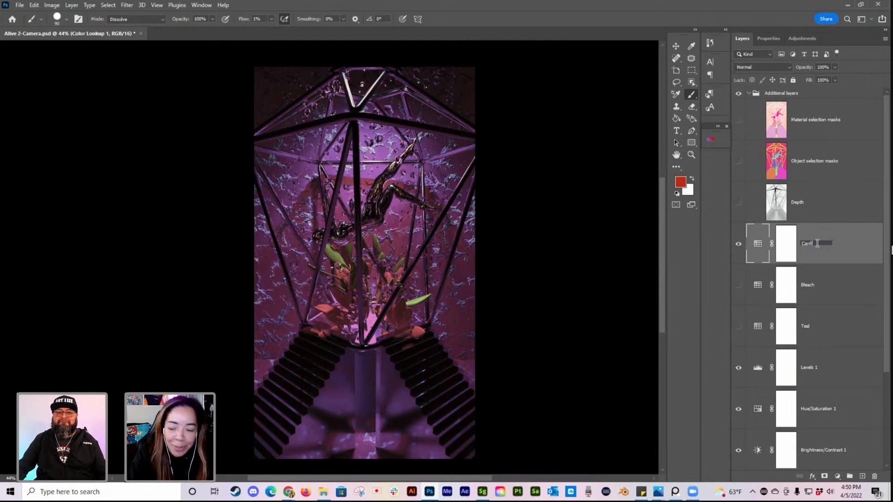
pyautogui.press('BackSpace')
pyautogui.write('dle')
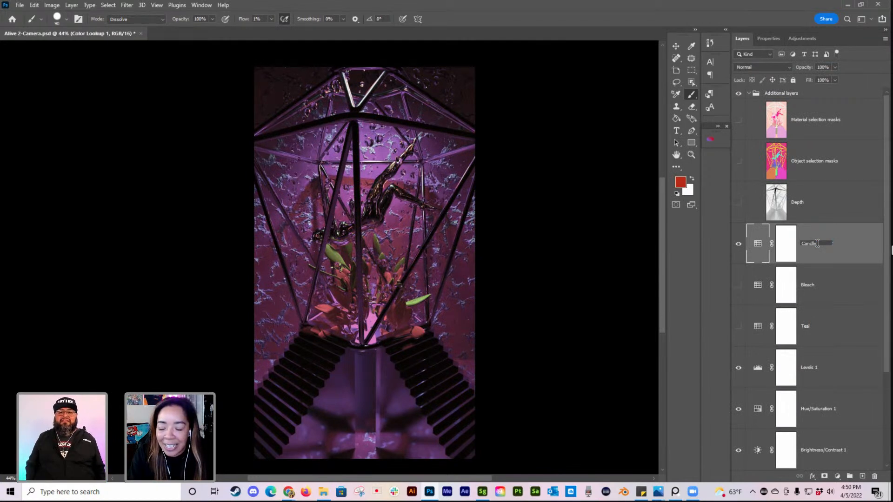
pyautogui.write('light')
pyautogui.press('Return')
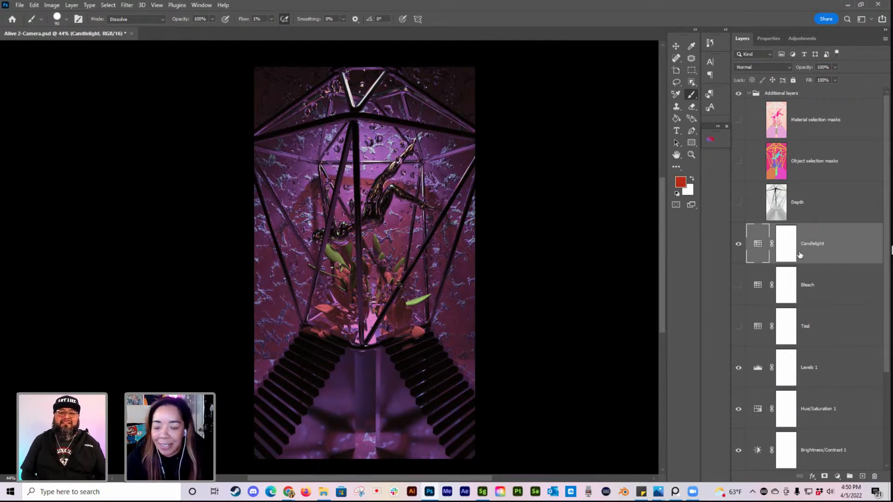
pyautogui.click(739, 245)
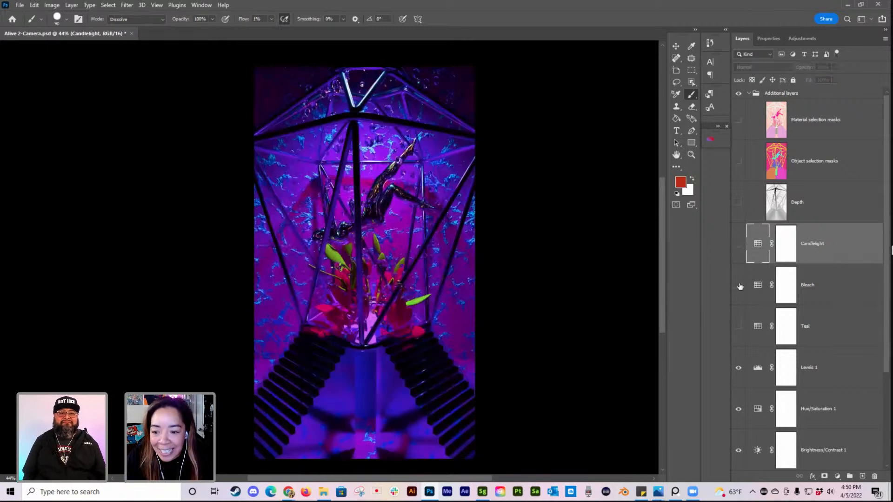
# Step: Compare the Bleach, Teal and Candlelight looks on the render by showing one Color Lookup layer at a time
pyautogui.click(738, 285)
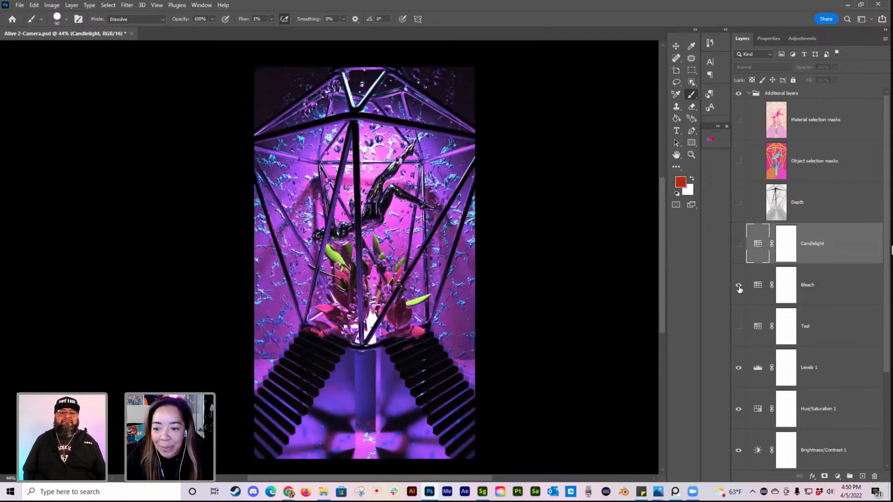
pyautogui.click(739, 326)
pyautogui.click(739, 285)
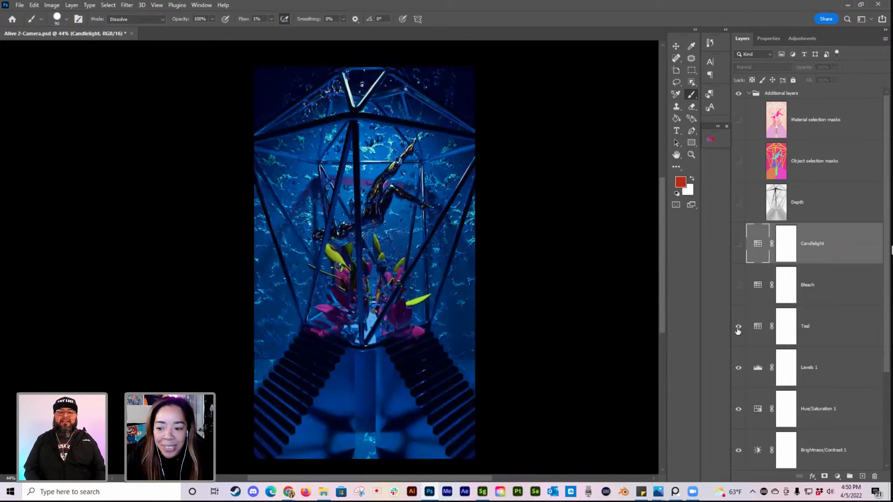
pyautogui.click(738, 326)
pyautogui.click(738, 285)
pyautogui.click(738, 285)
pyautogui.click(738, 244)
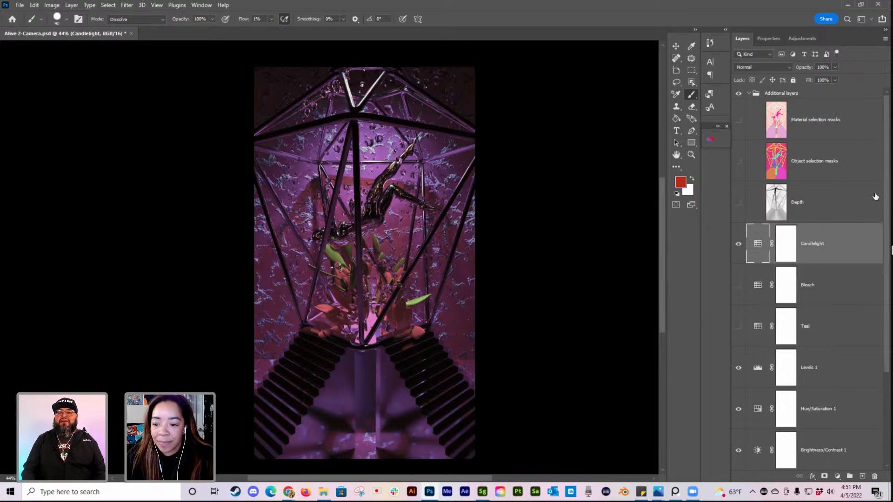
# Step: Preview the Bleach look and Candlelight combined with Teal, then leave only the Teal Color Lookup layer visible
pyautogui.click(738, 244)
pyautogui.click(739, 285)
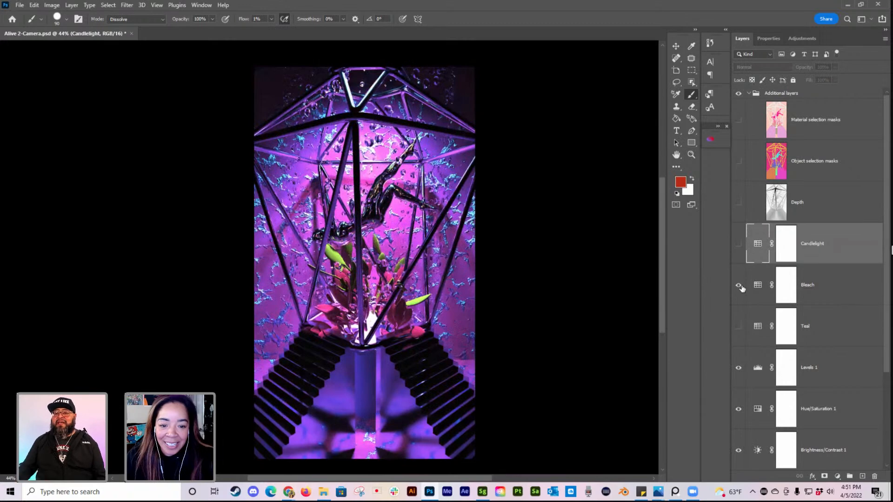
pyautogui.click(739, 285)
pyautogui.click(738, 327)
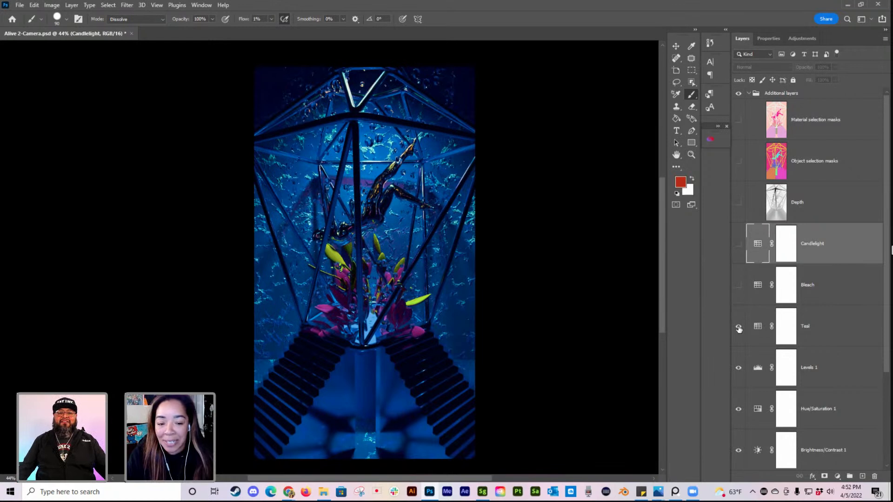
pyautogui.click(738, 243)
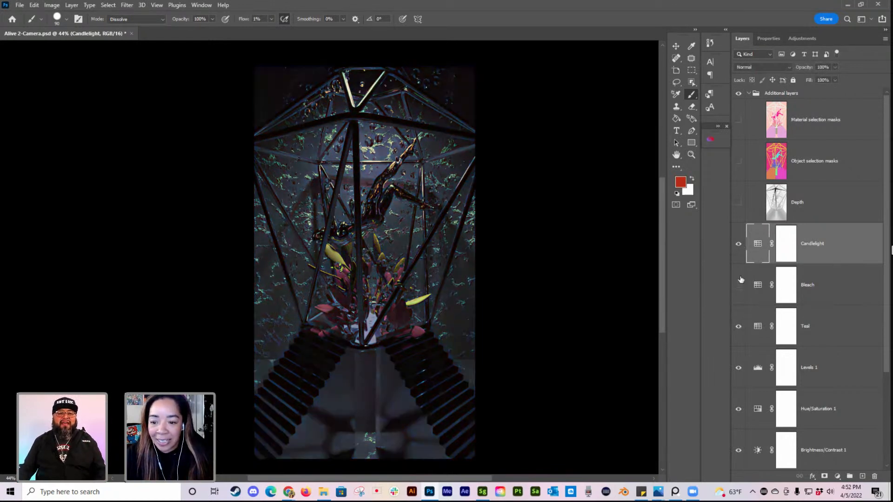
pyautogui.click(738, 244)
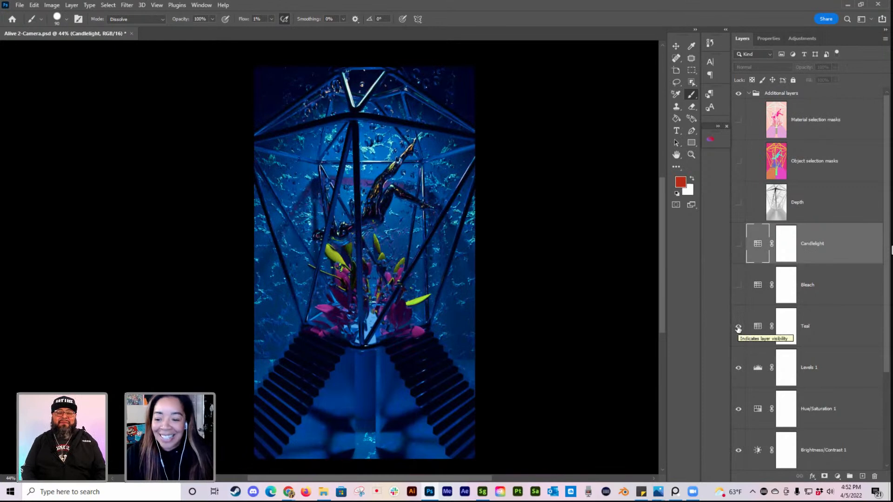
pyautogui.click(738, 327)
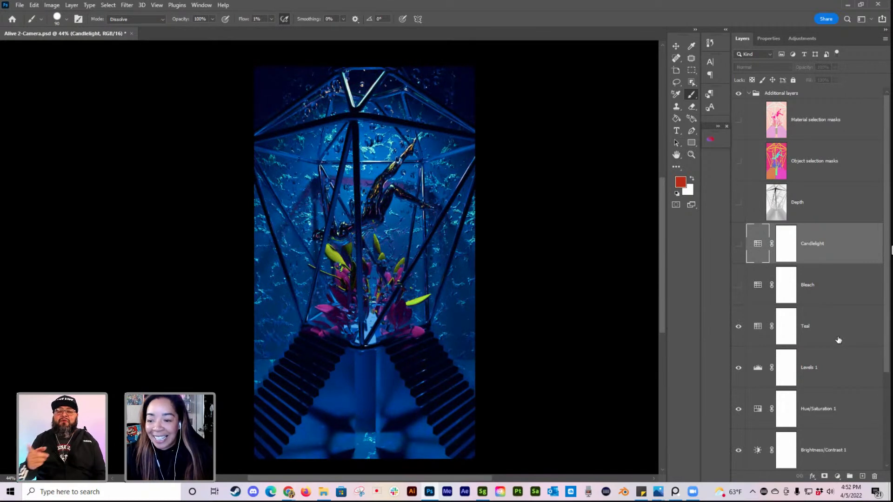
pyautogui.scroll(-3, 840, 341)
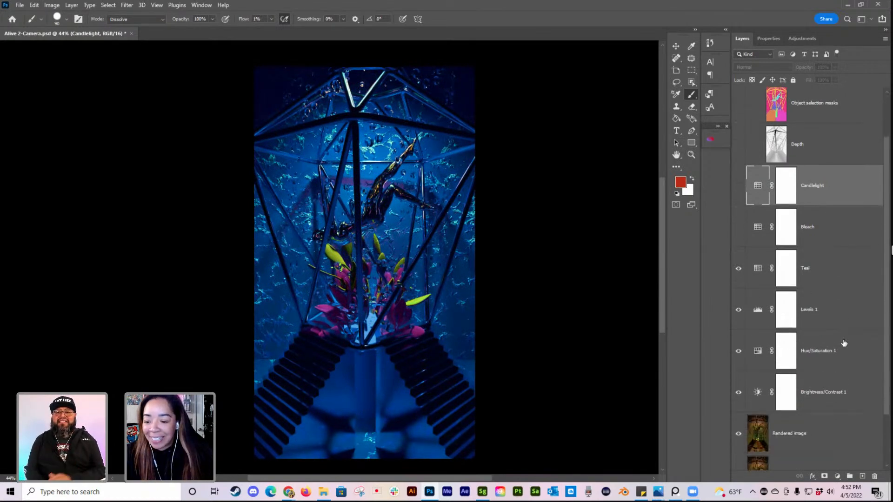
pyautogui.scroll(-3, 844, 343)
pyautogui.scroll(5, 844, 345)
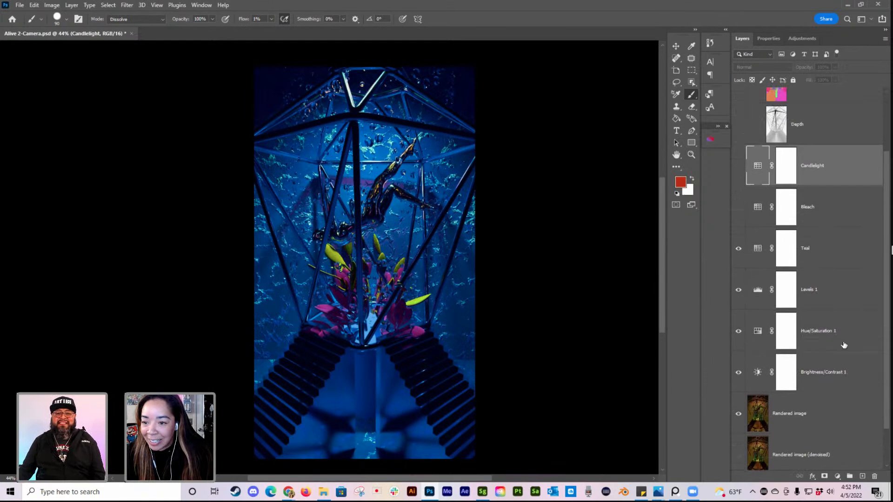
pyautogui.scroll(1, 844, 345)
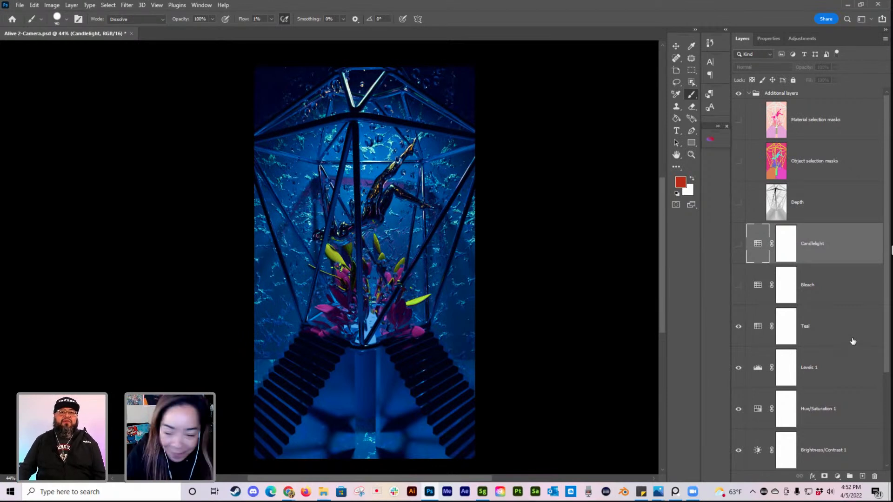
pyautogui.scroll(-2, 853, 350)
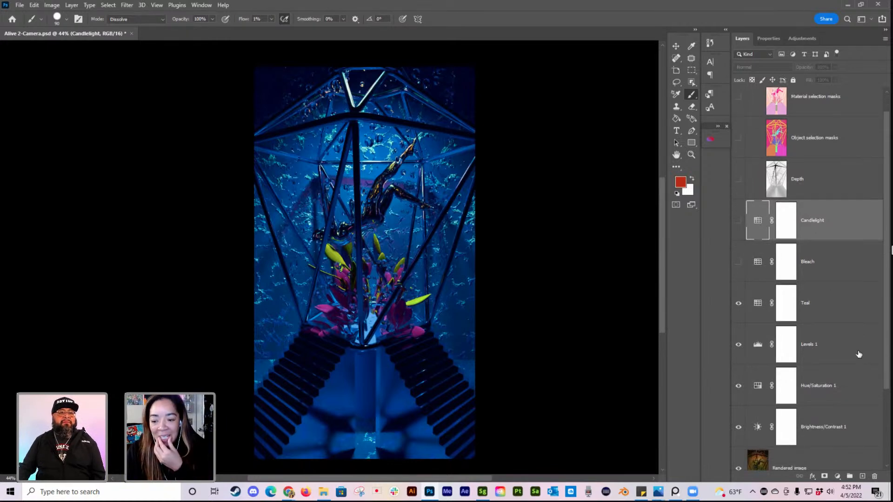
# Step: Alternate between the Bleach, Teal and Candlelight looks once more, ending with only the Teal look shown
pyautogui.click(736, 303)
pyautogui.click(737, 261)
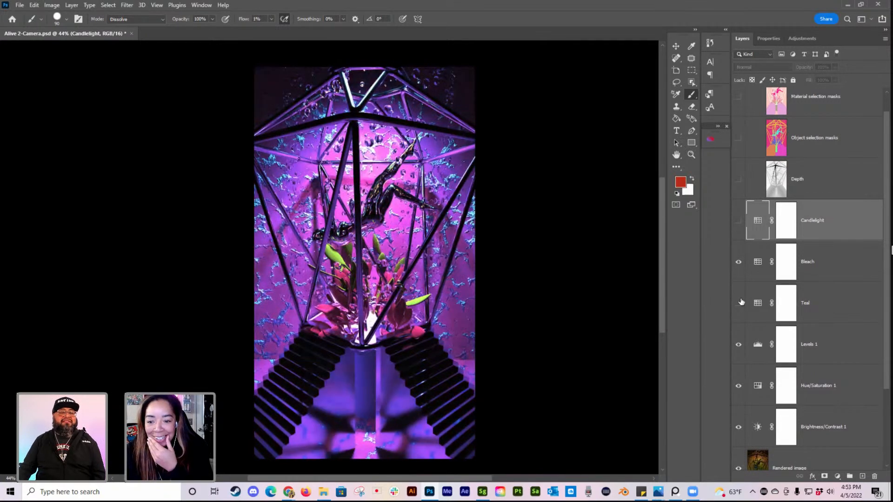
pyautogui.click(738, 262)
pyautogui.click(739, 303)
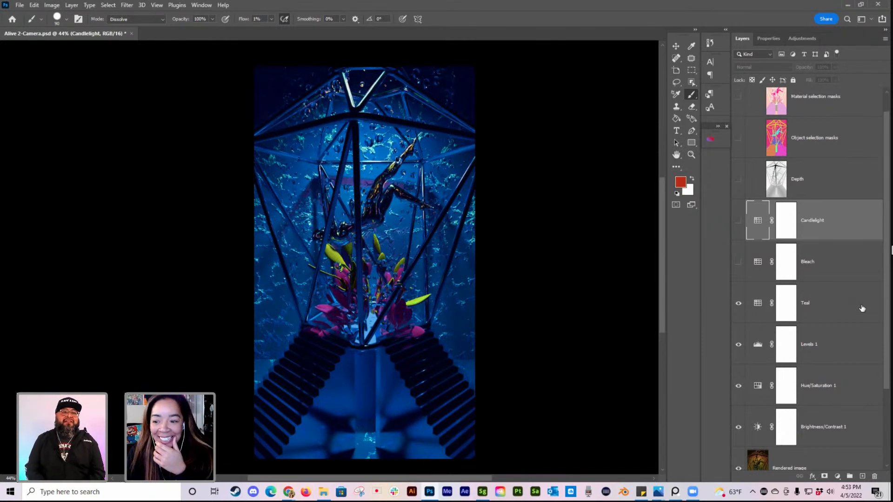
pyautogui.click(738, 303)
pyautogui.click(738, 220)
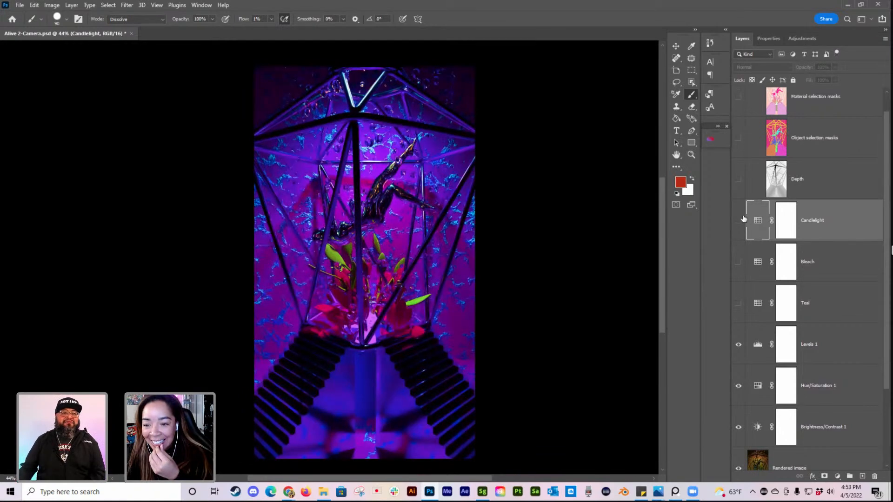
pyautogui.click(738, 222)
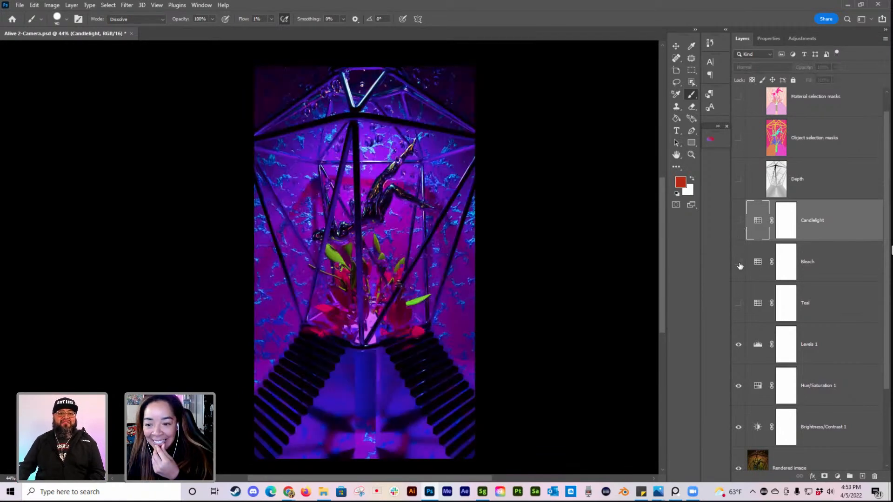
pyautogui.click(738, 262)
pyautogui.click(739, 262)
pyautogui.click(738, 303)
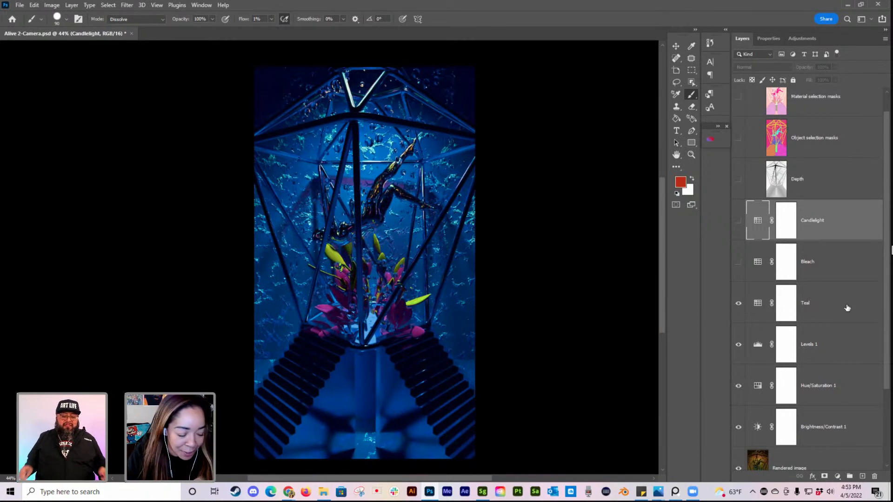
# Step: Stamp the Teal, Levels 1, Hue/Saturation 1, Brightness/Contrast 1 and Rendered image layers into a new merged layer and toggle it to check the result
pyautogui.scroll(-1, 851, 339)
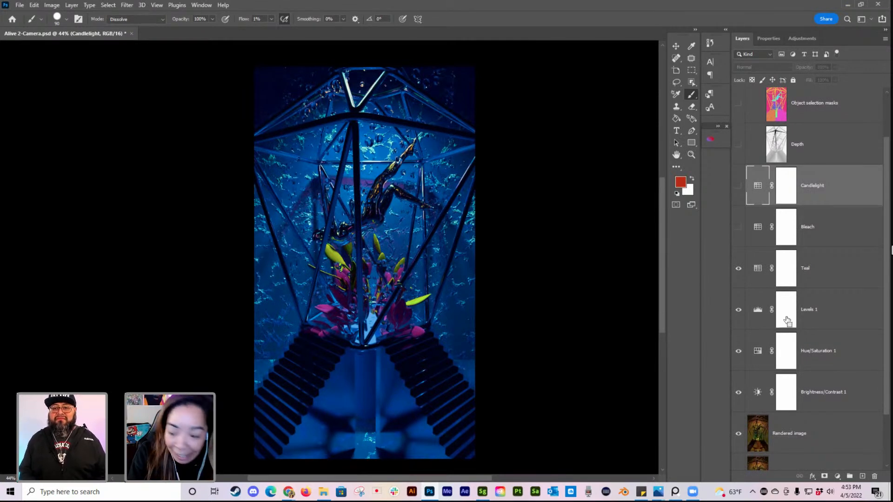
pyautogui.scroll(2, 786, 297)
pyautogui.scroll(-2, 809, 272)
pyautogui.click(842, 263)
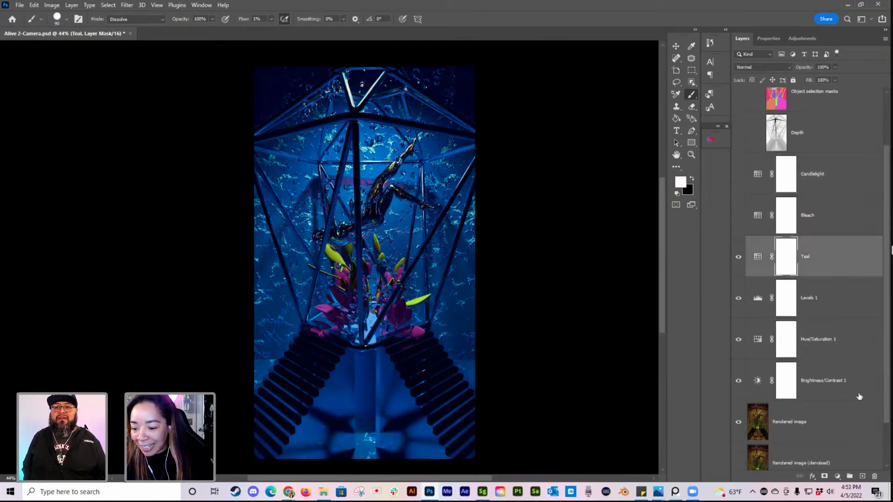
pyautogui.scroll(-1, 859, 392)
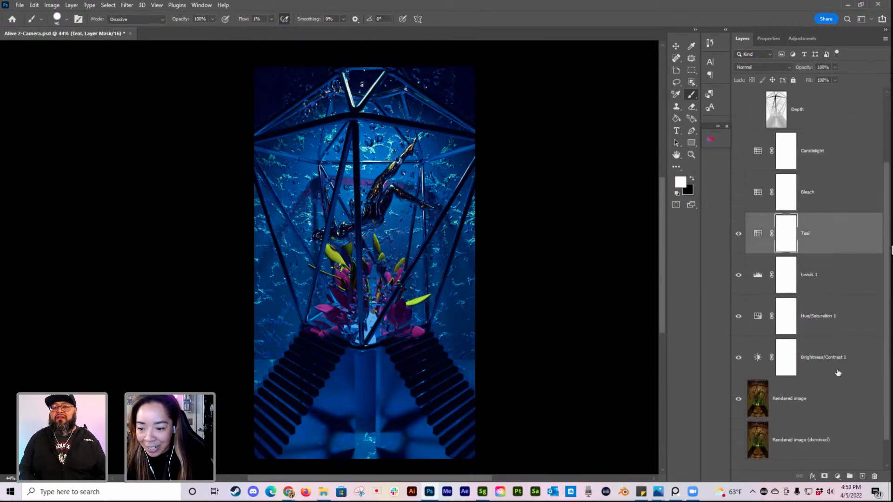
pyautogui.keyDown('shift'); pyautogui.click(830, 397); pyautogui.keyUp('shift')
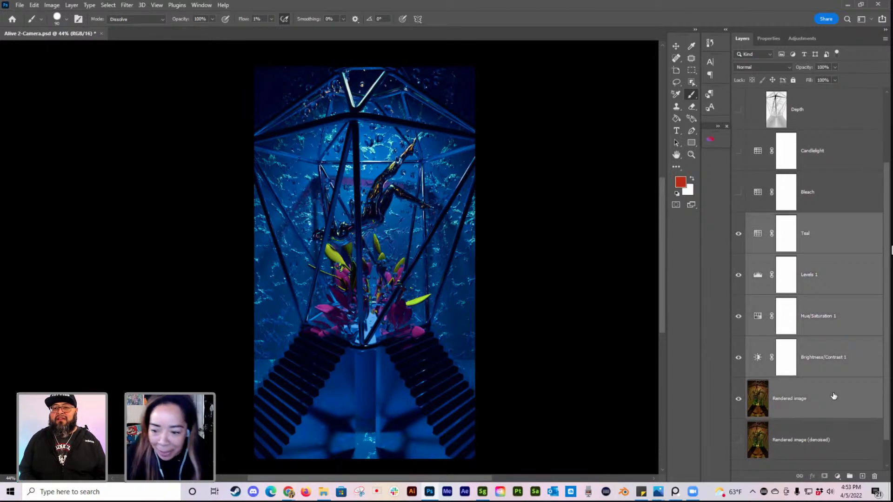
pyautogui.hotkey('ctrl', 'alt', 'e')
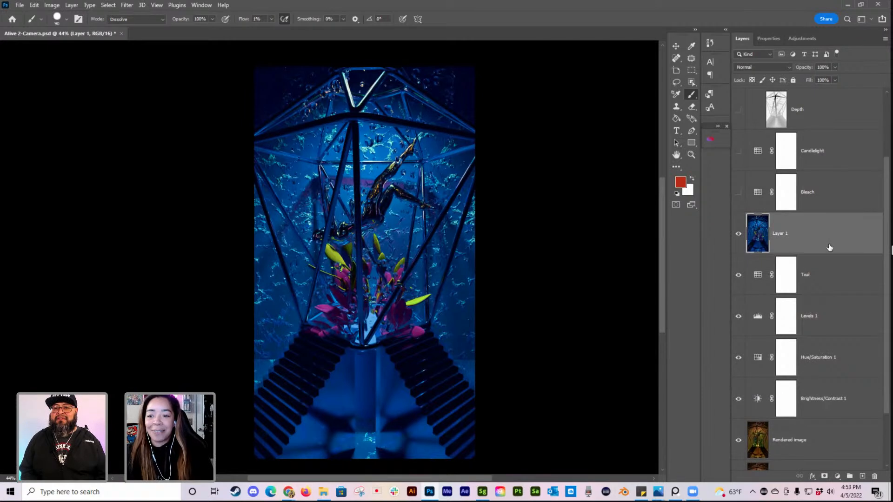
pyautogui.click(738, 234)
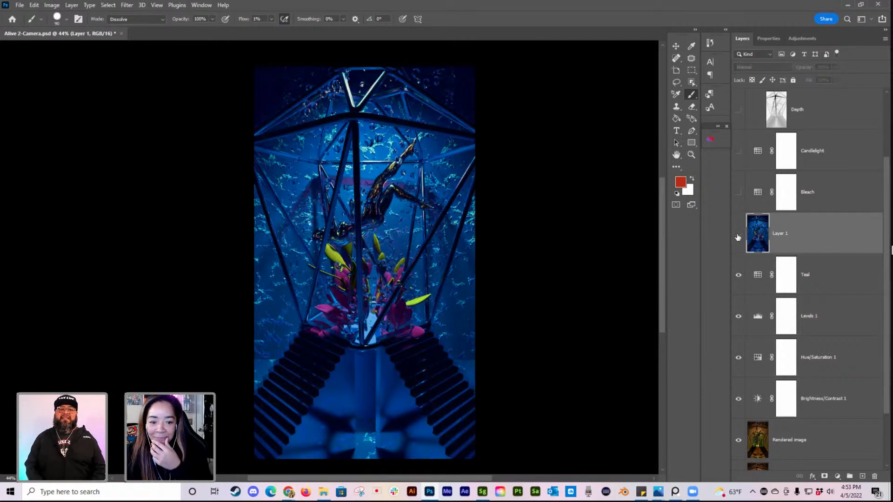
pyautogui.click(738, 236)
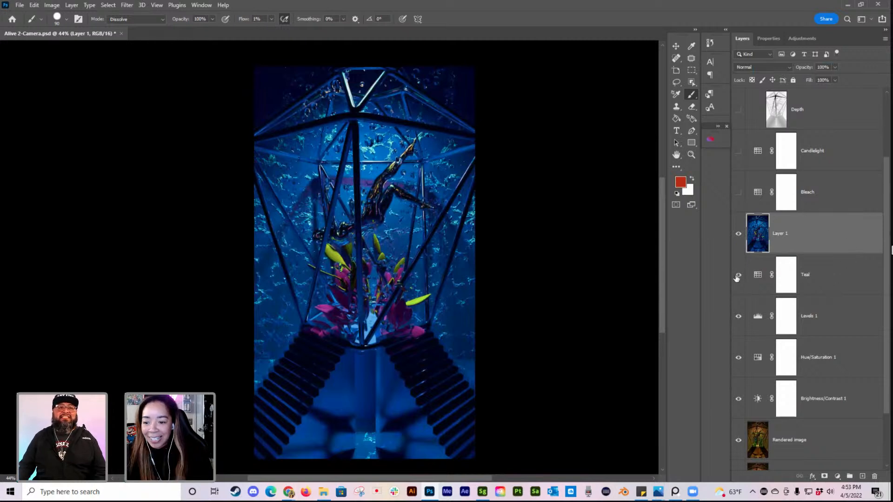
# Step: Hide the Teal layer and show the Bleach layer
pyautogui.click(846, 316)
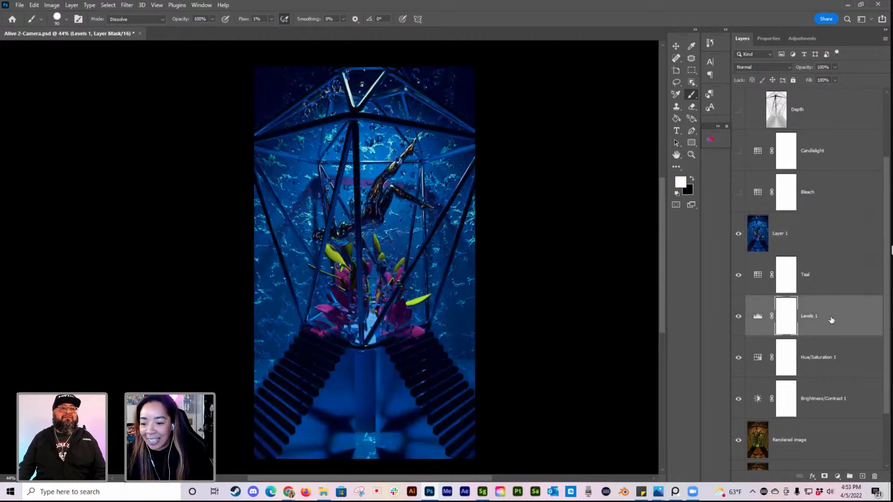
pyautogui.click(738, 275)
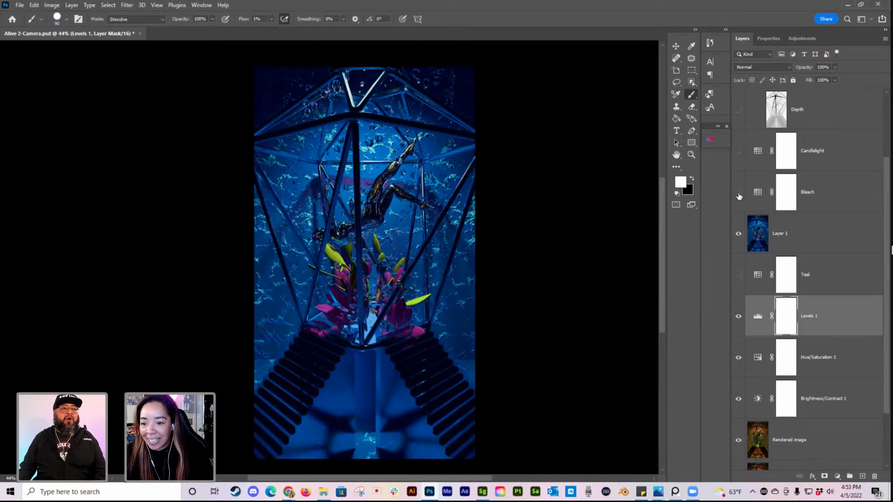
pyautogui.click(739, 193)
# Step: Stamp the Bleach, Levels 1, Hue/Saturation 1, Brightness/Contrast 1 and Rendered image layers into a new merged layer and hide Bleach
pyautogui.click(823, 194)
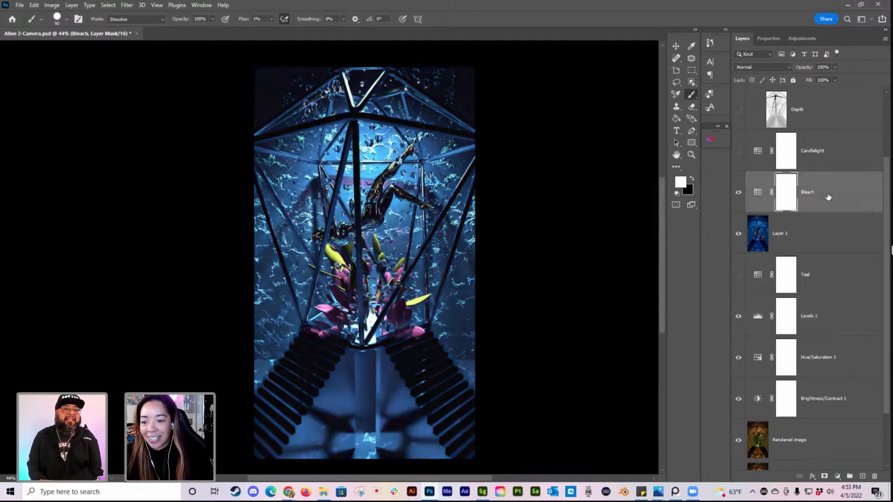
pyautogui.keyDown('shift'); pyautogui.click(841, 327); pyautogui.keyUp('shift')
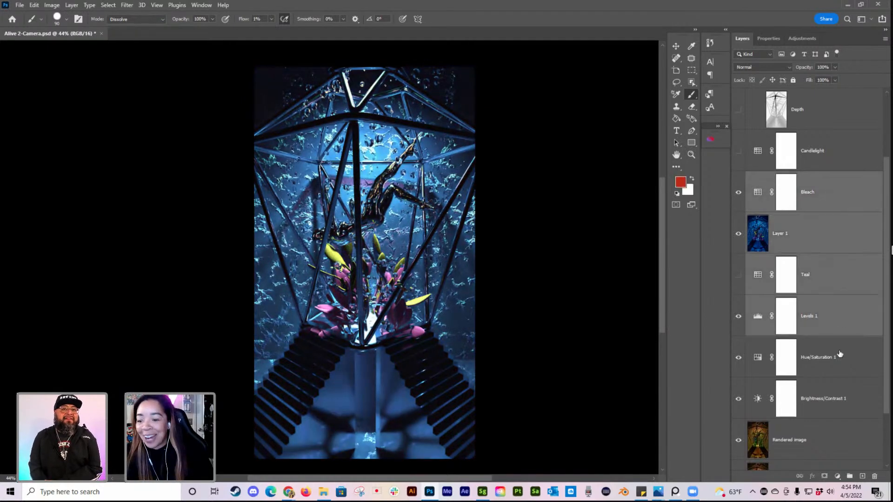
pyautogui.click(822, 186)
pyautogui.keyDown('ctrl'); pyautogui.click(831, 286); pyautogui.keyUp('ctrl')
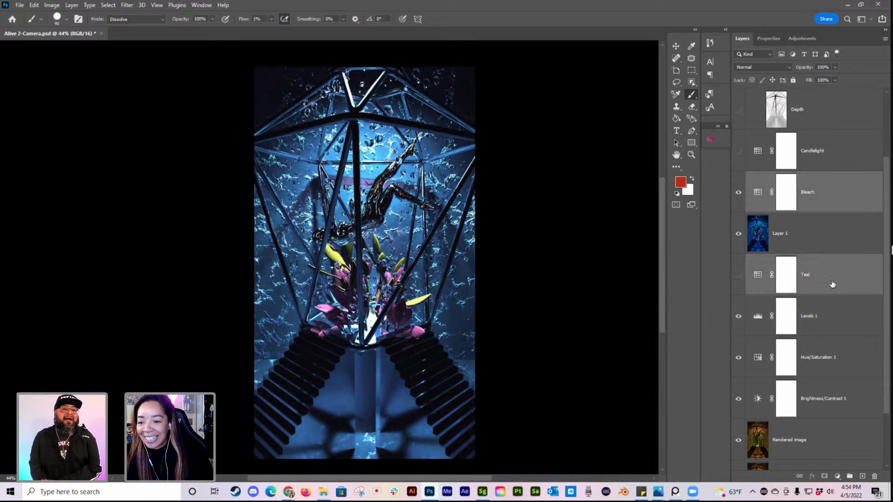
pyautogui.keyDown('ctrl'); pyautogui.click(830, 318); pyautogui.keyUp('ctrl')
pyautogui.keyDown('ctrl'); pyautogui.click(829, 365); pyautogui.keyUp('ctrl')
pyautogui.keyDown('ctrl'); pyautogui.click(841, 404); pyautogui.keyUp('ctrl')
pyautogui.keyDown('ctrl'); pyautogui.click(831, 446); pyautogui.keyUp('ctrl')
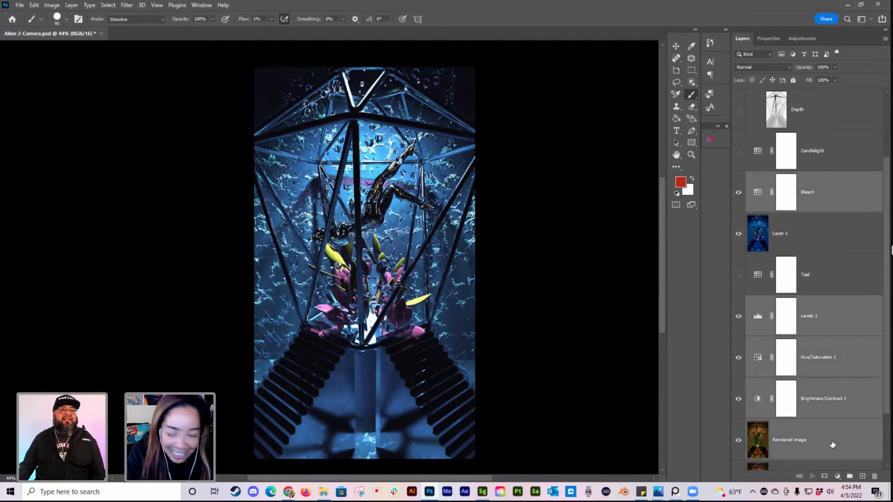
pyautogui.hotkey('ctrl', 'shift', 'alt', 'e')
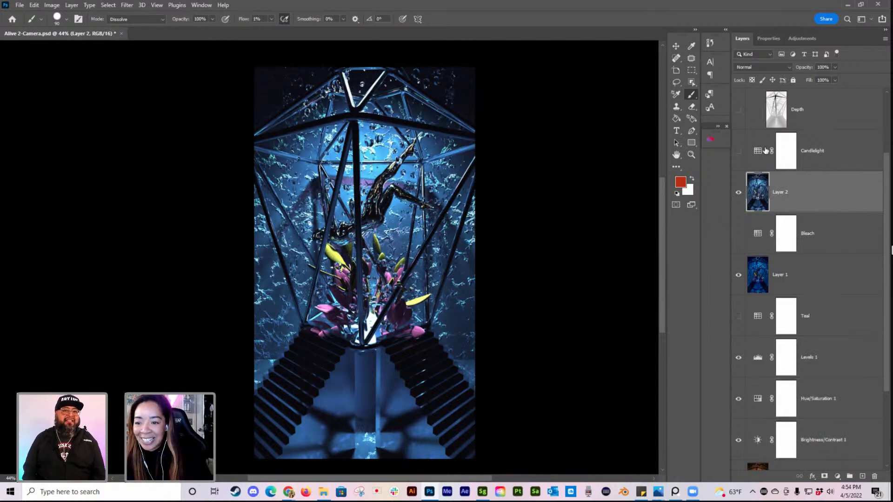
# Step: Show and select the Candlelight layer, and hide the merged Layer 2 and Layer 1
pyautogui.click(738, 151)
pyautogui.click(841, 152)
pyautogui.click(738, 192)
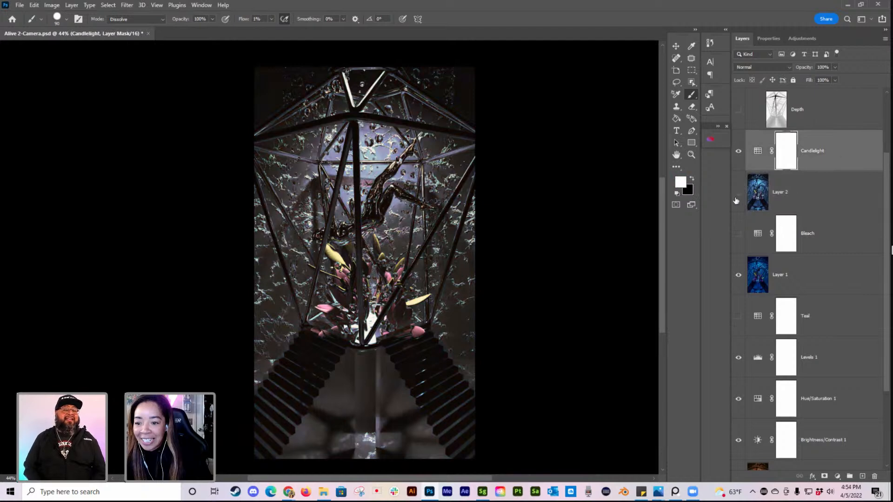
pyautogui.click(737, 275)
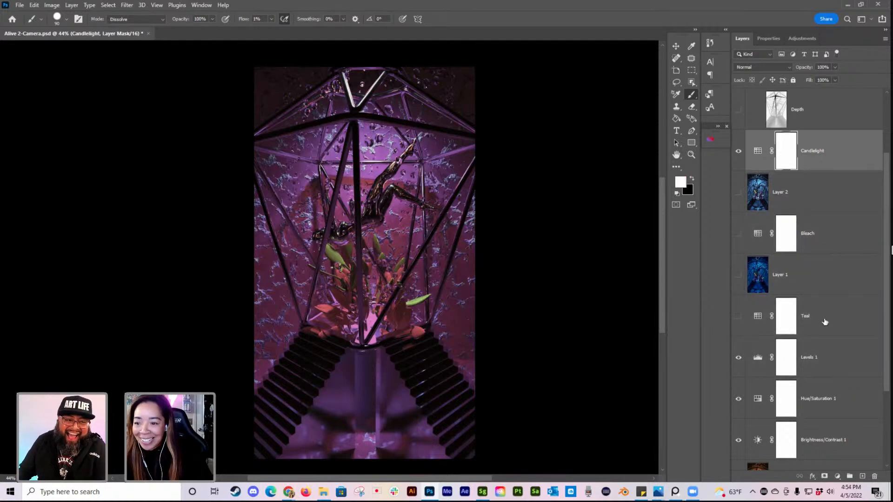
# Step: Stamp the Candlelight, Levels 1, Hue/Saturation 1, Brightness/Contrast 1 and Rendered image layers into a new merged layer and hide Candlelight
pyautogui.keyDown('ctrl'); pyautogui.click(825, 358); pyautogui.keyUp('ctrl')
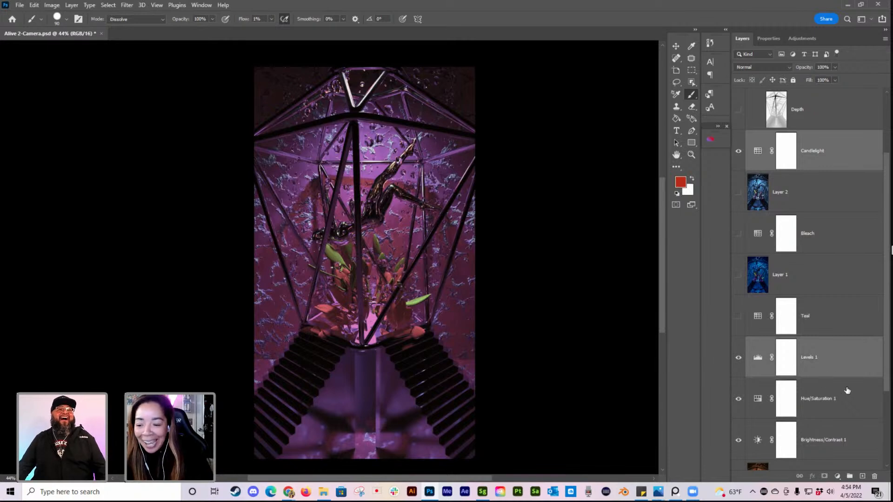
pyautogui.keyDown('ctrl'); pyautogui.click(843, 411); pyautogui.keyUp('ctrl')
pyautogui.keyDown('ctrl'); pyautogui.click(823, 447); pyautogui.keyUp('ctrl')
pyautogui.scroll(-1, 830, 432)
pyautogui.keyDown('ctrl'); pyautogui.click(826, 450); pyautogui.keyUp('ctrl')
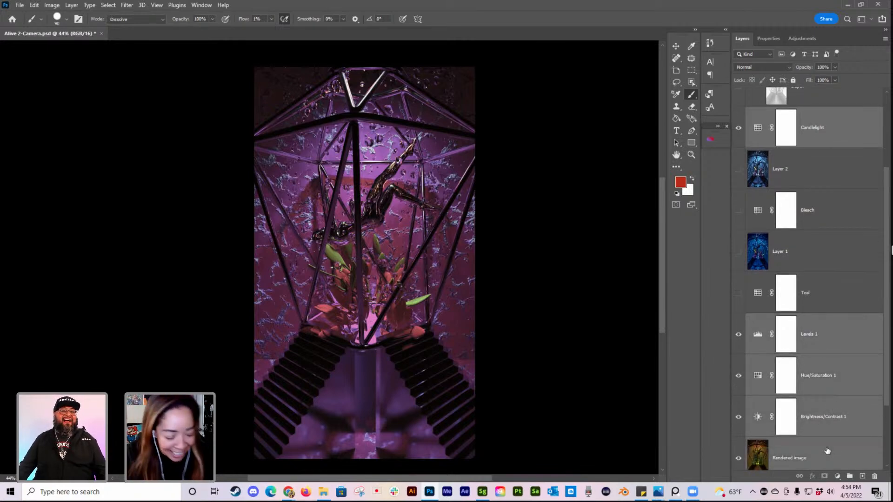
pyautogui.hotkey('ctrl', 'alt', 'e')
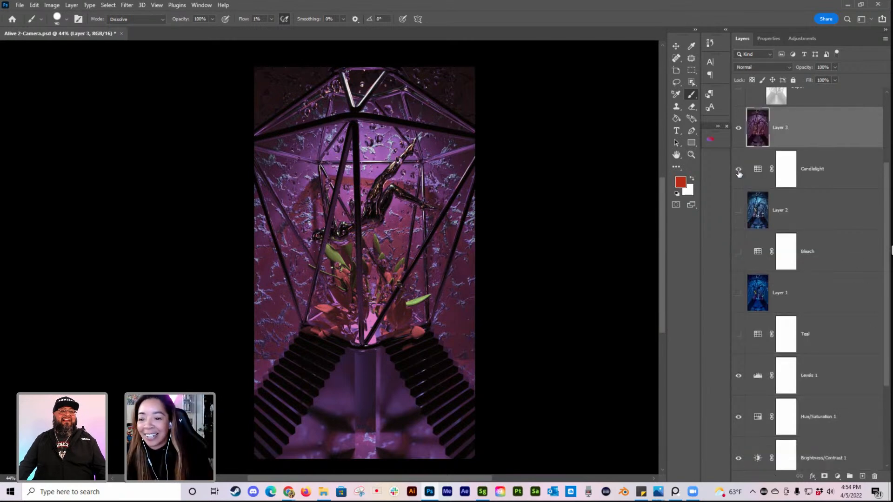
pyautogui.click(739, 128)
pyautogui.click(738, 128)
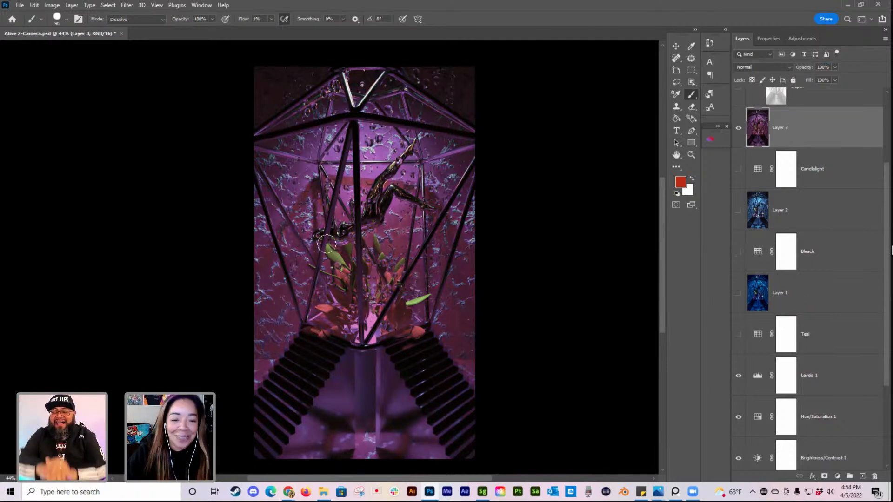
# Step: Apply the Add Noise filter to the merged Candlelight layer with an amount of 2.96%, Gaussian distribution and Monochromatic enabled
pyautogui.scroll(2, 324, 260)
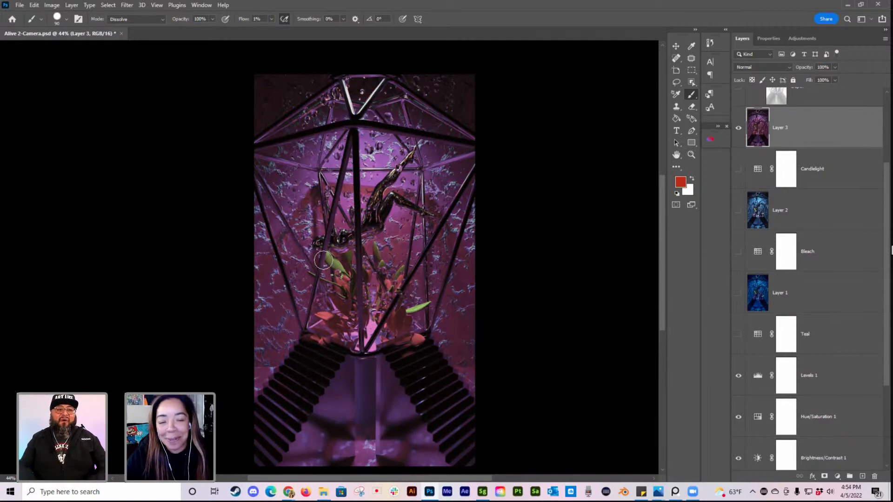
pyautogui.scroll(-1, 308, 245)
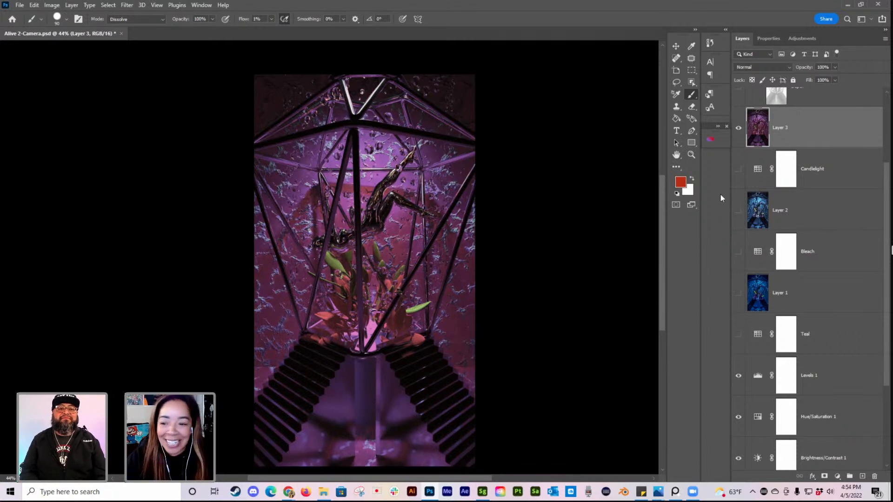
pyautogui.click(126, 5)
pyautogui.moveTo(206, 152)
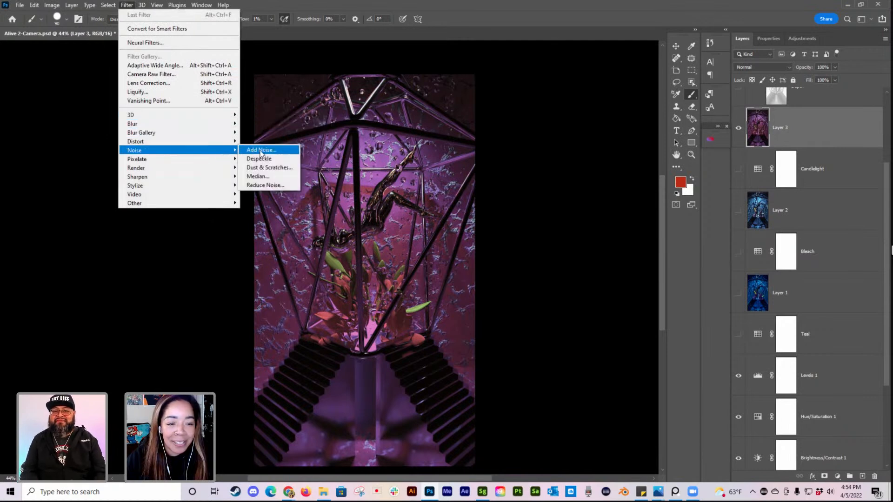
pyautogui.click(261, 150)
pyautogui.moveTo(421, 80); pyautogui.dragTo(545, 80)
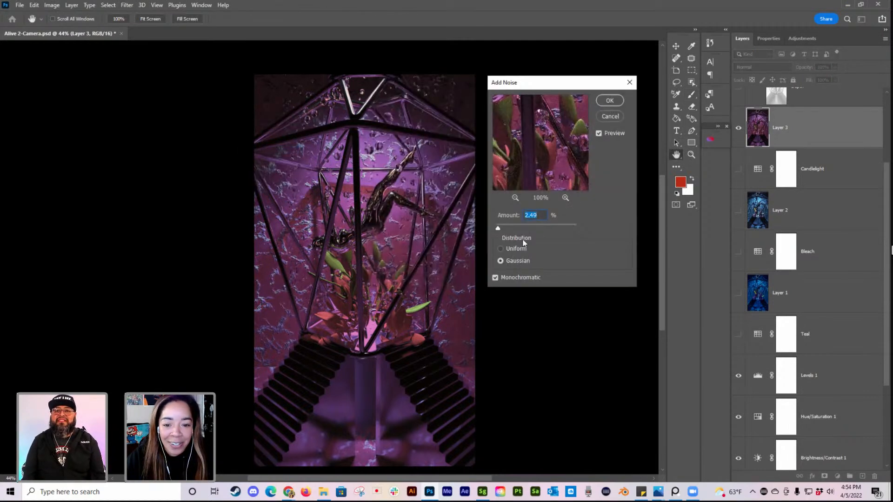
pyautogui.click(501, 252)
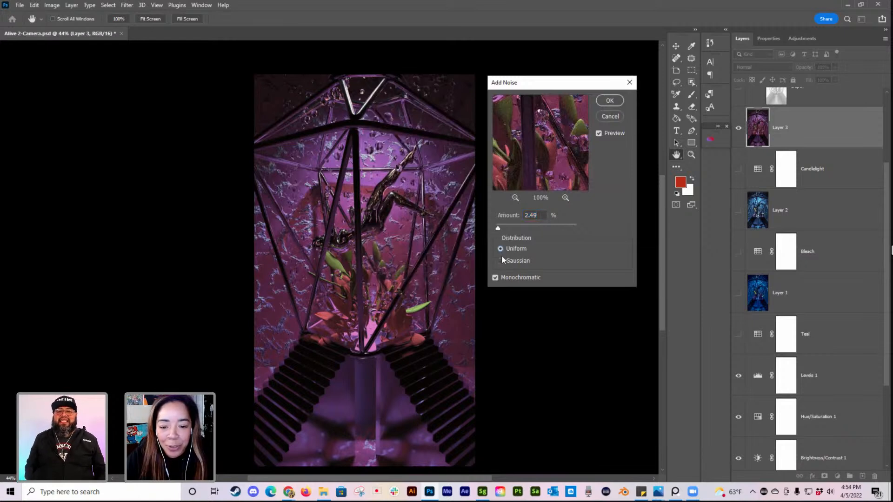
pyautogui.keyDown('alt'); pyautogui.scroll(3, 385, 241); pyautogui.keyUp('alt')
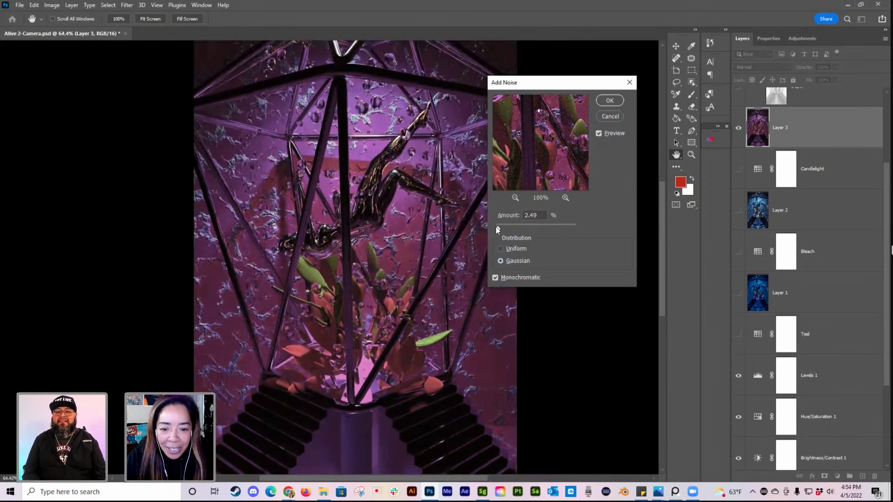
pyautogui.moveTo(500, 228); pyautogui.dragTo(499, 229)
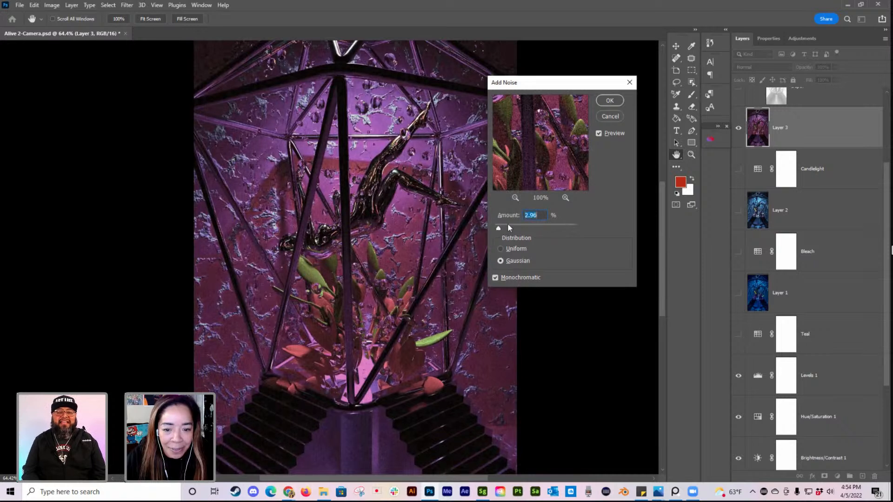
pyautogui.click(610, 101)
pyautogui.press('b')
pyautogui.keyDown('alt'); pyautogui.scroll(-2, 465, 195); pyautogui.keyUp('alt')
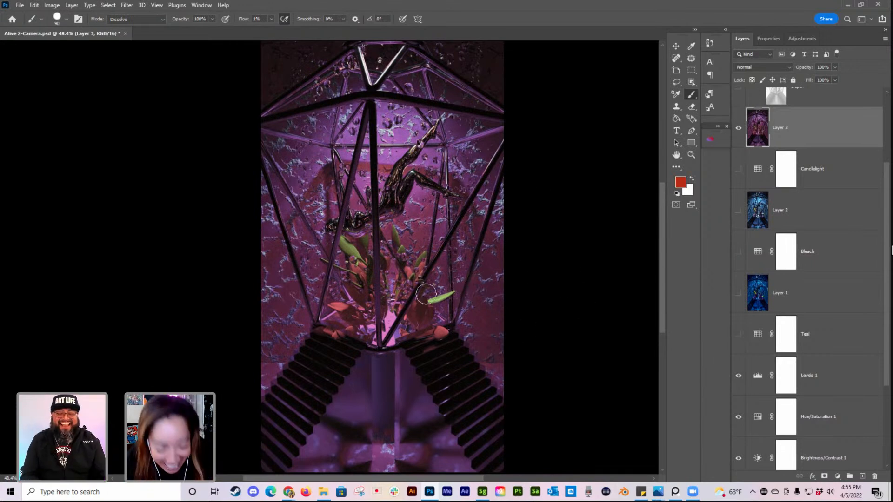
pyautogui.keyDown('alt'); pyautogui.scroll(-1, 433, 268); pyautogui.keyUp('alt')
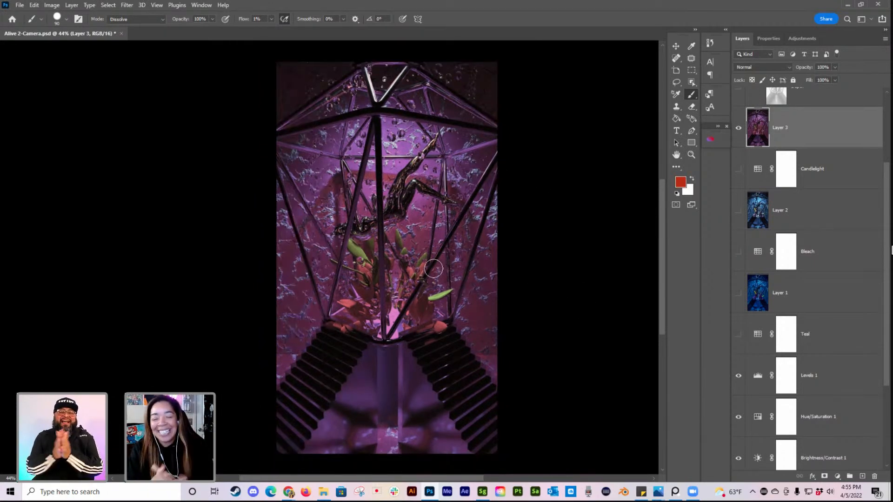